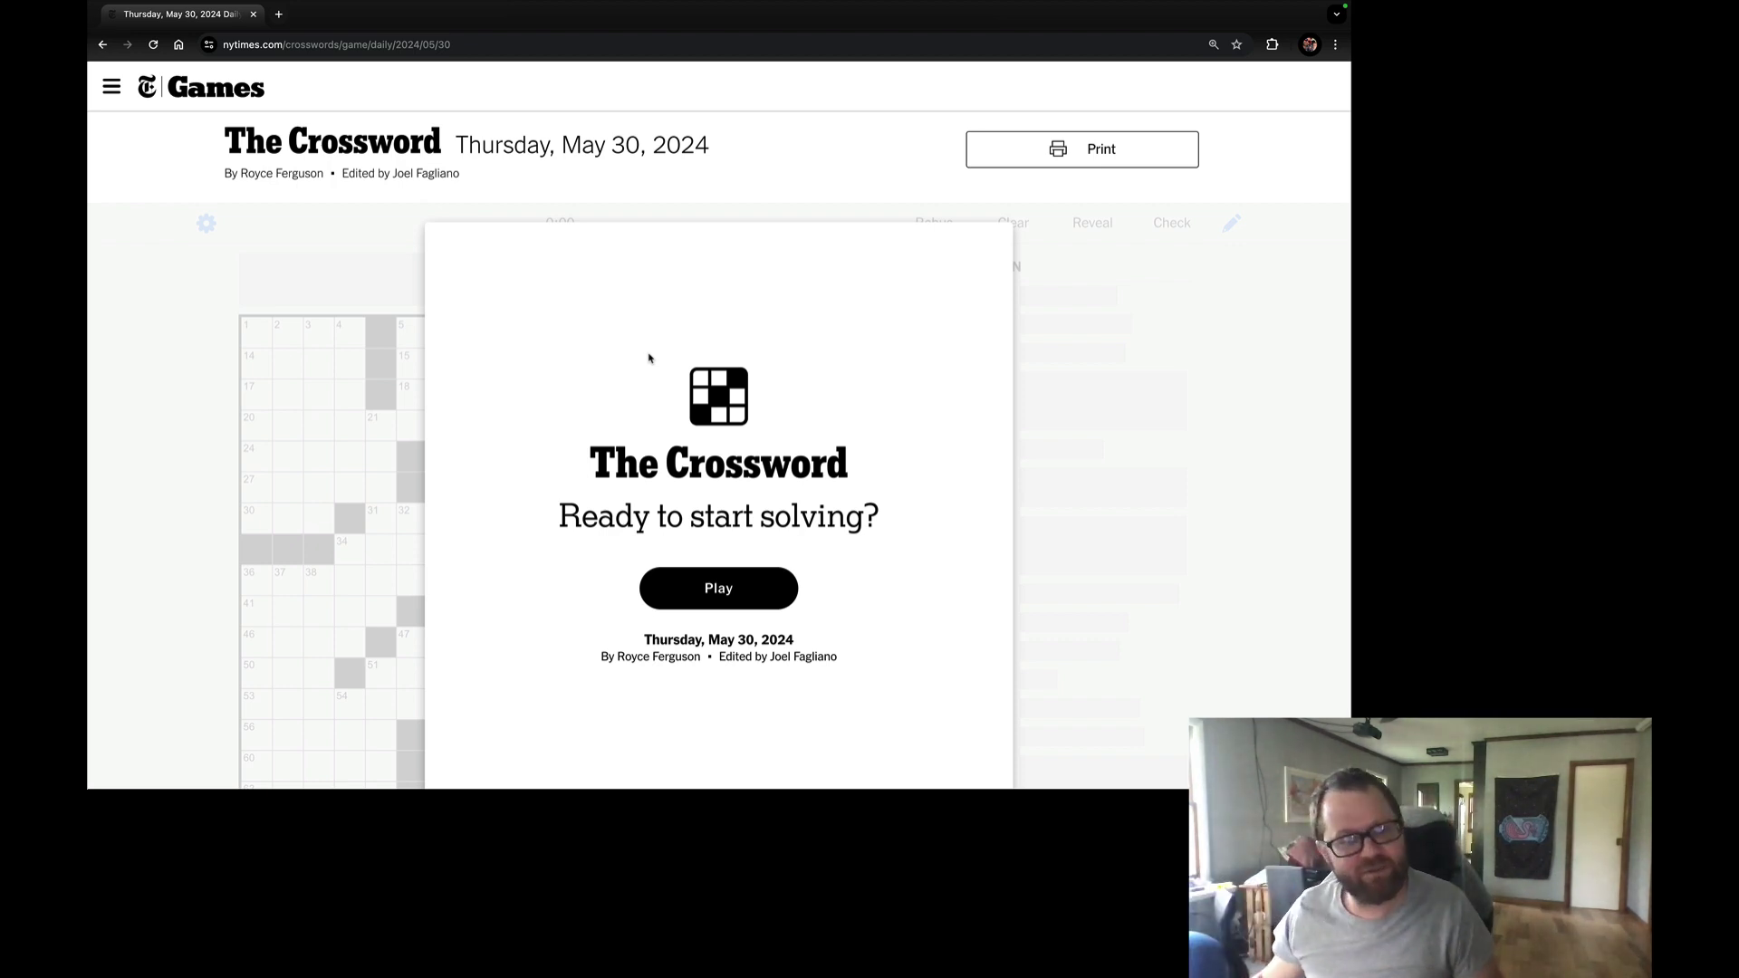
pyautogui.scroll(-1, 657, 398)
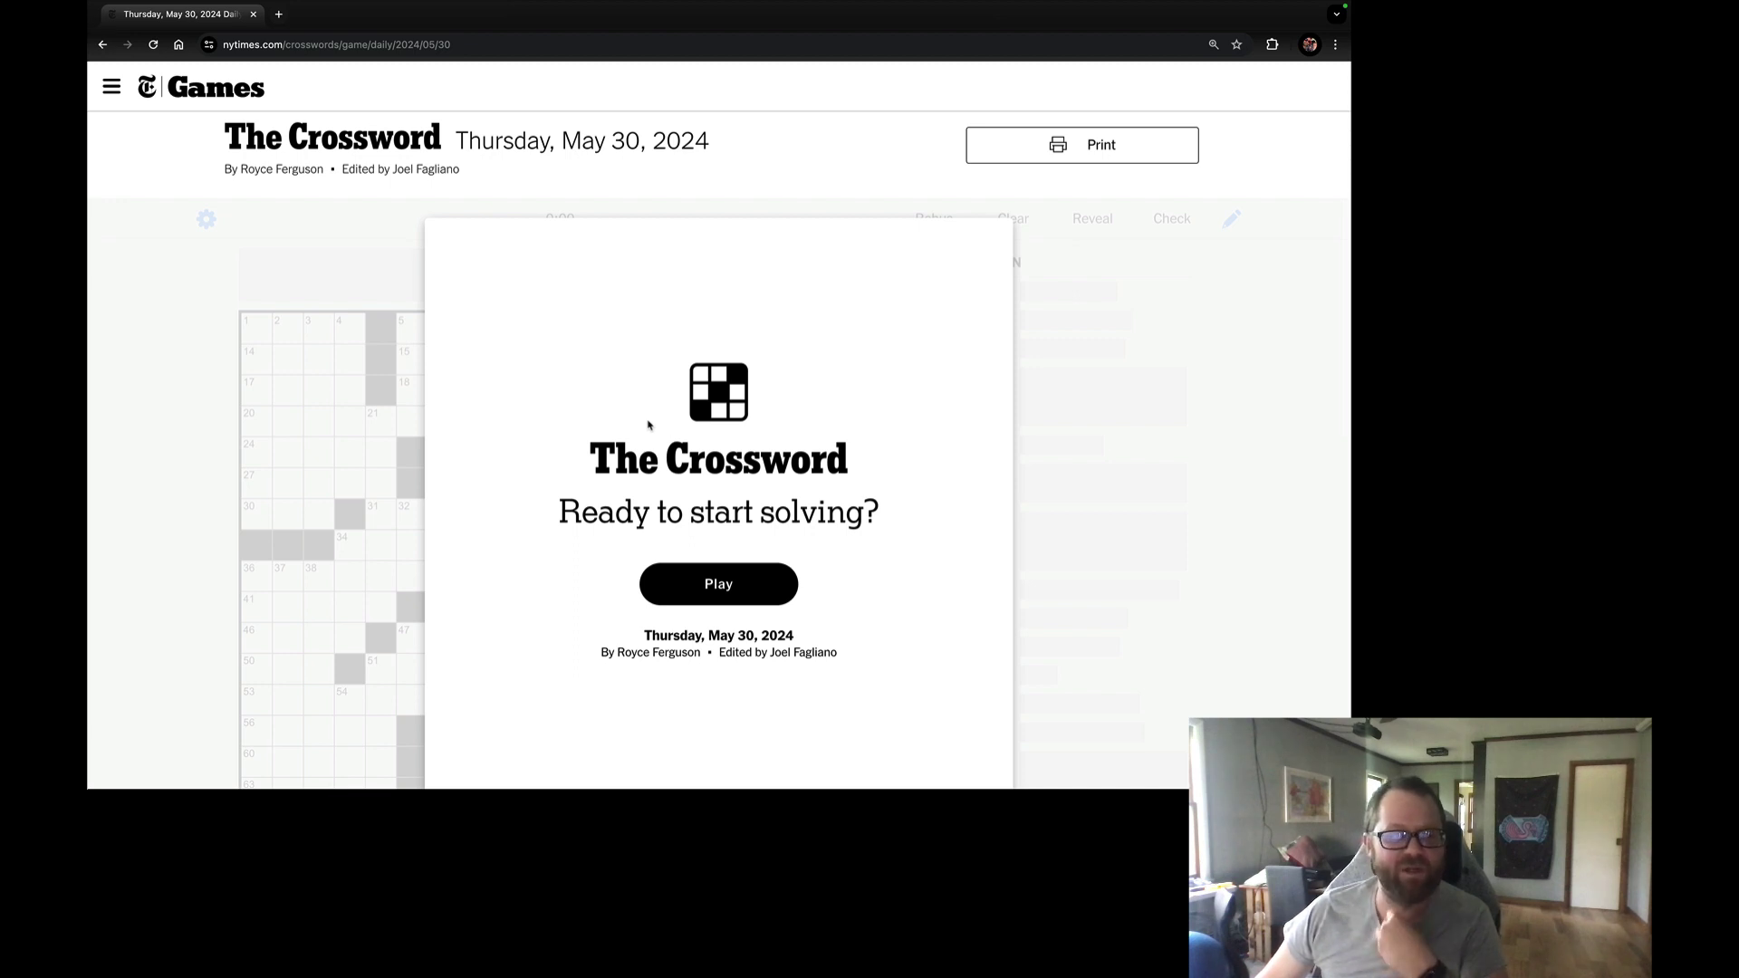
pyautogui.scroll(-1, 653, 448)
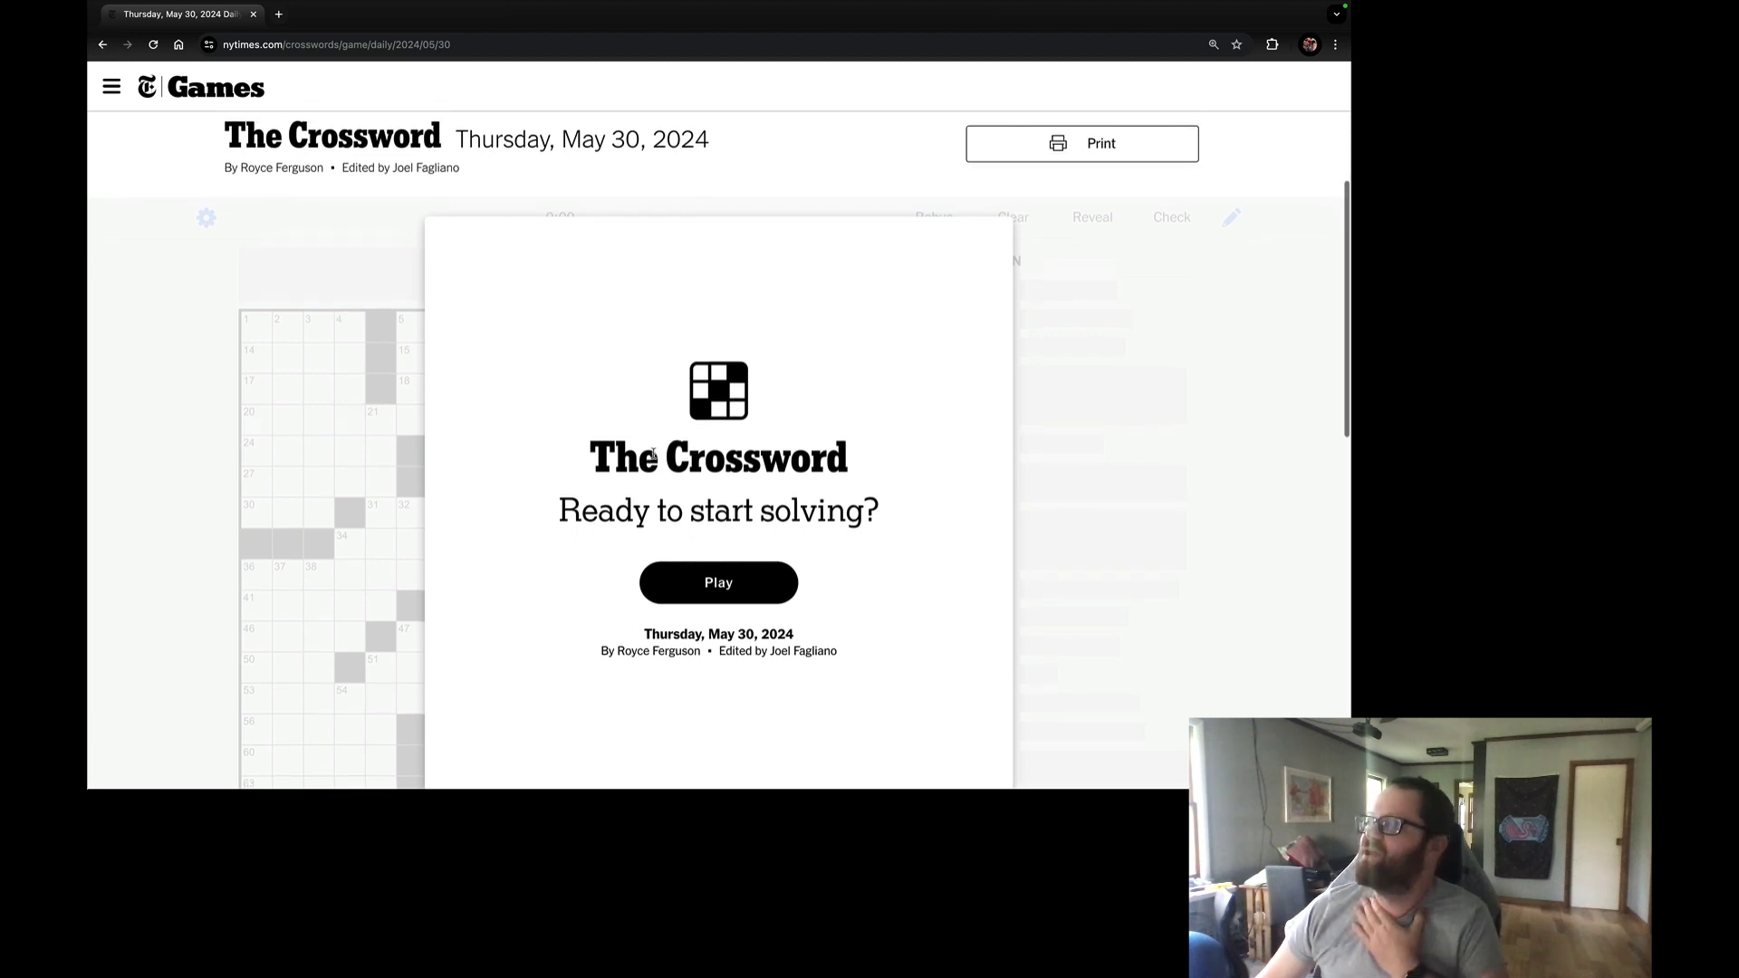
pyautogui.scroll(-2, 653, 455)
pyautogui.scroll(1, 653, 455)
pyautogui.scroll(-1, 652, 451)
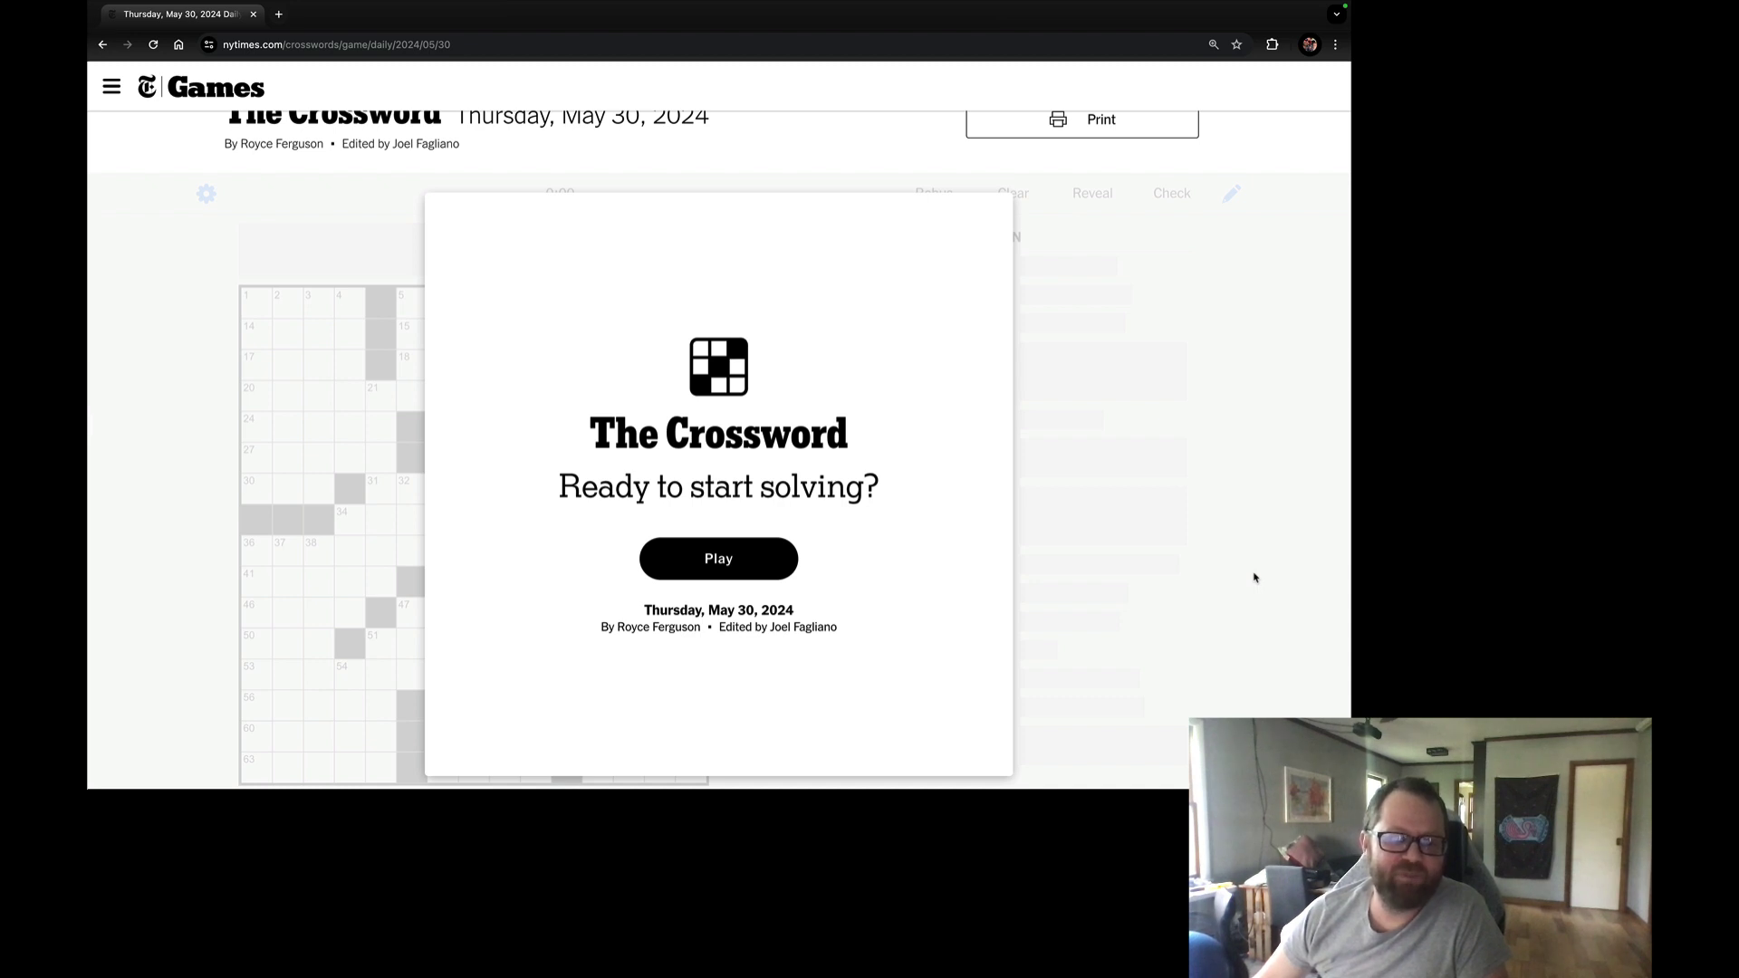
pyautogui.scroll(-1, 829, 592)
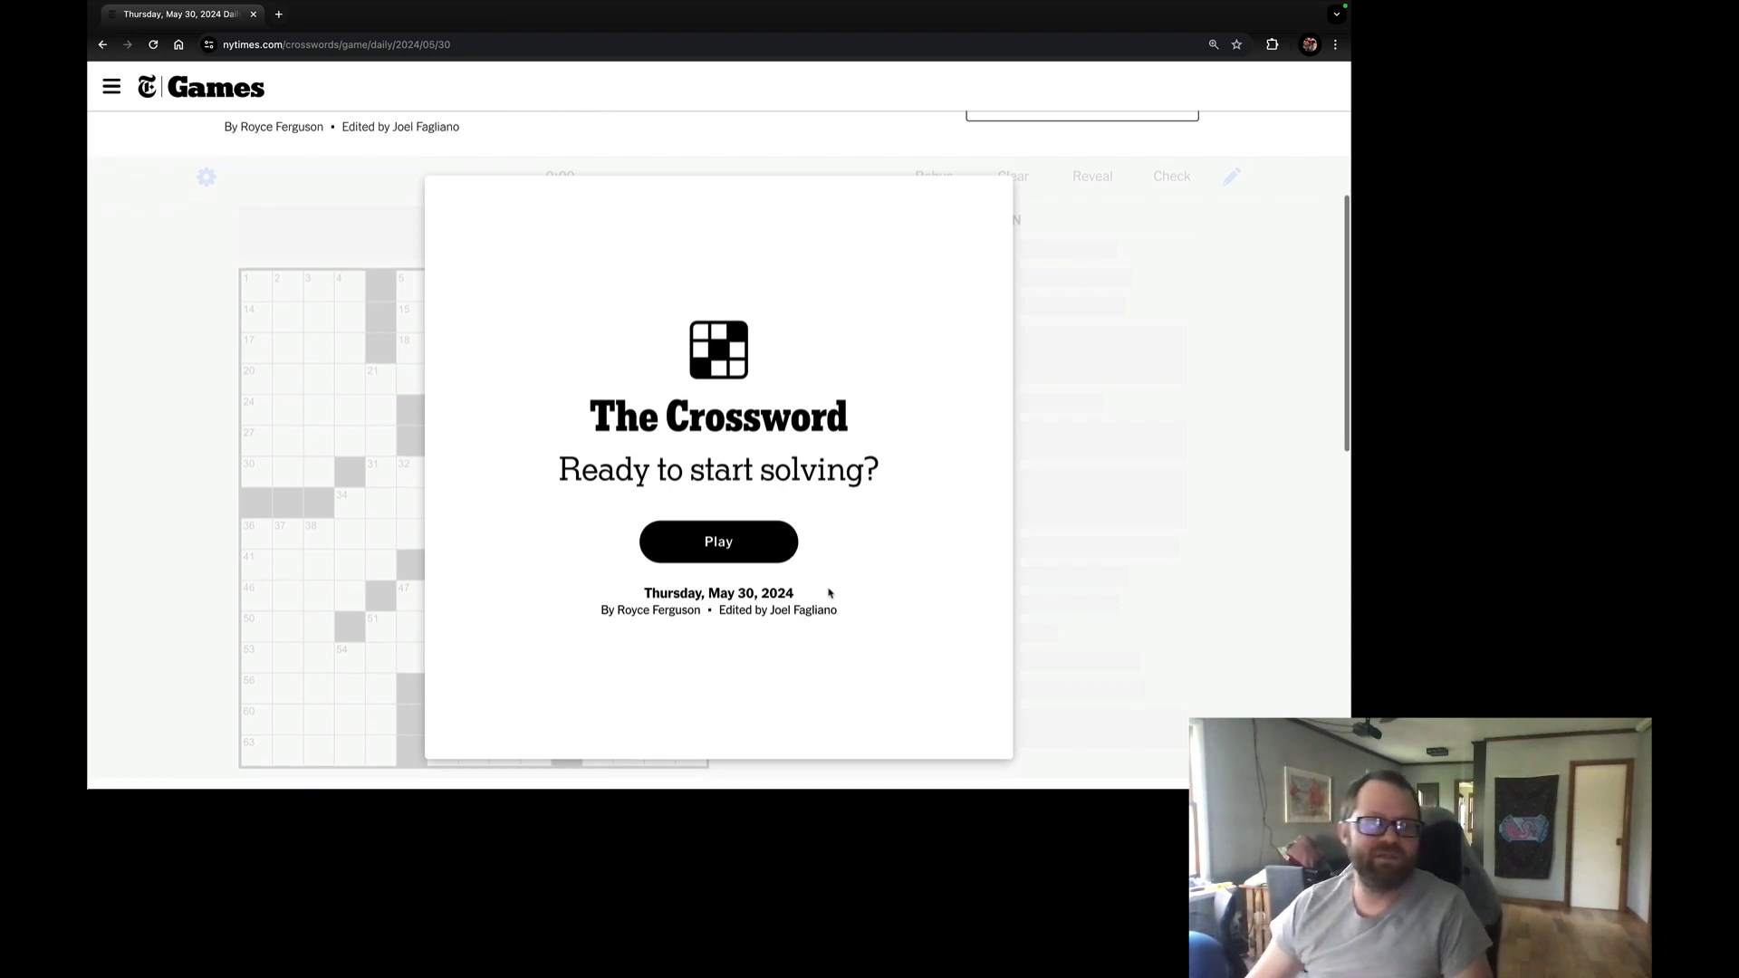
pyautogui.click(684, 549)
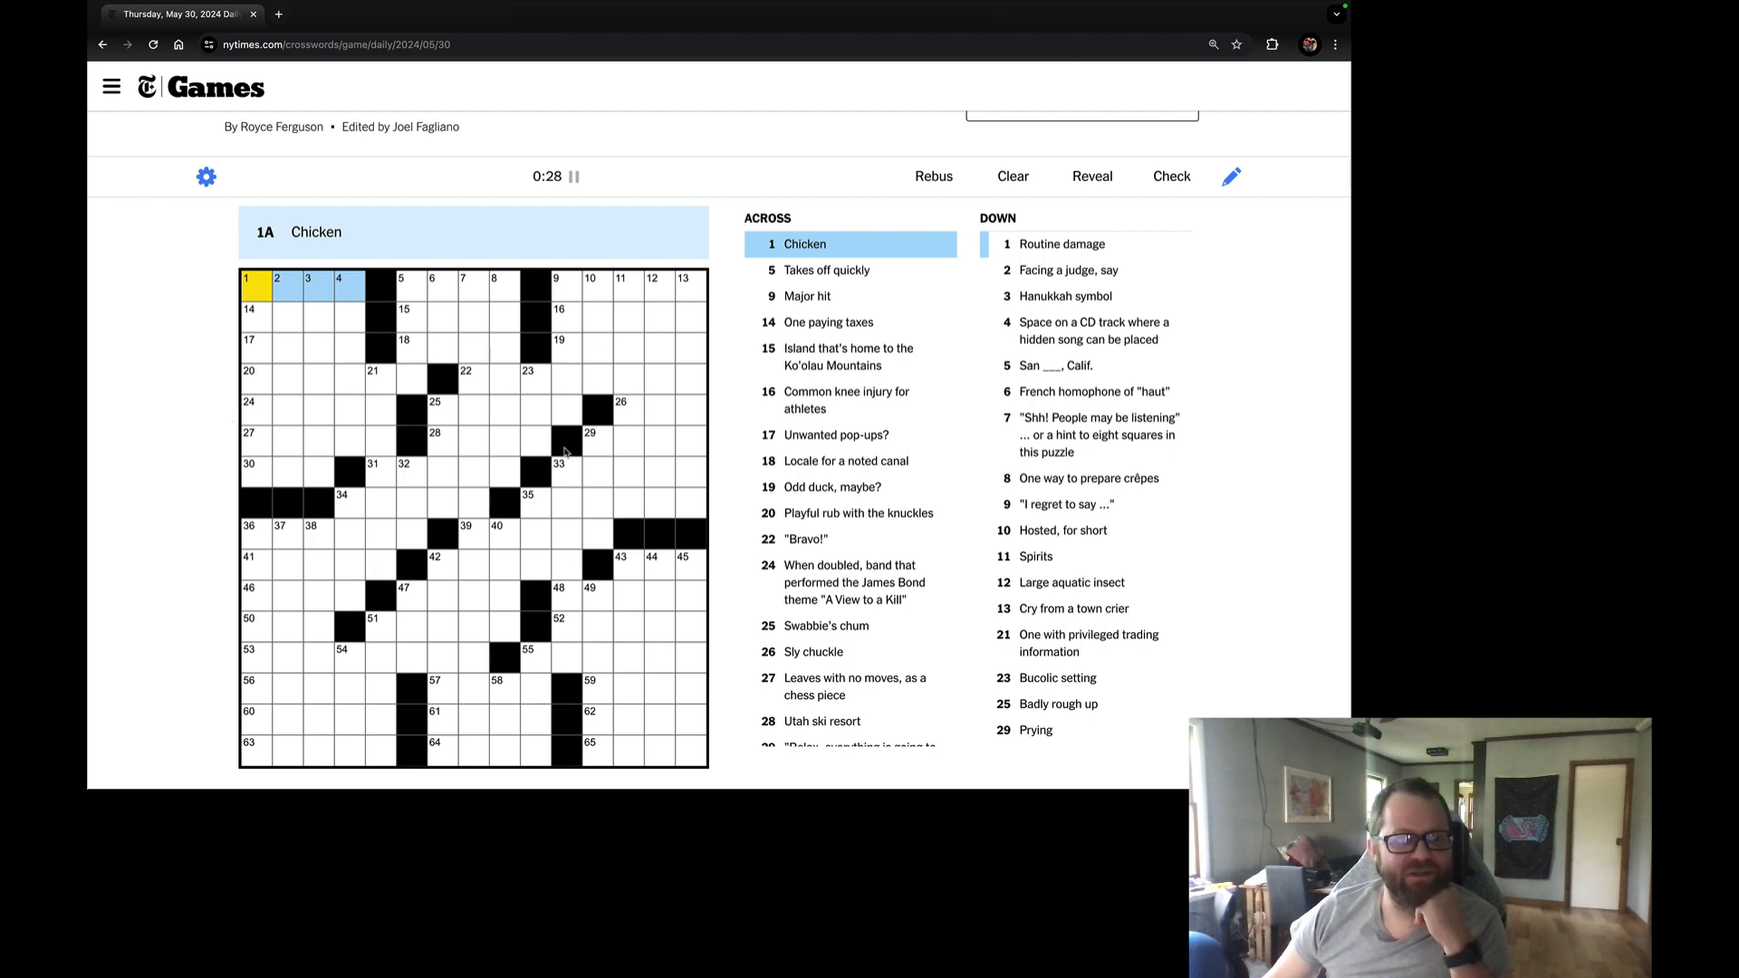
pyautogui.click(463, 380)
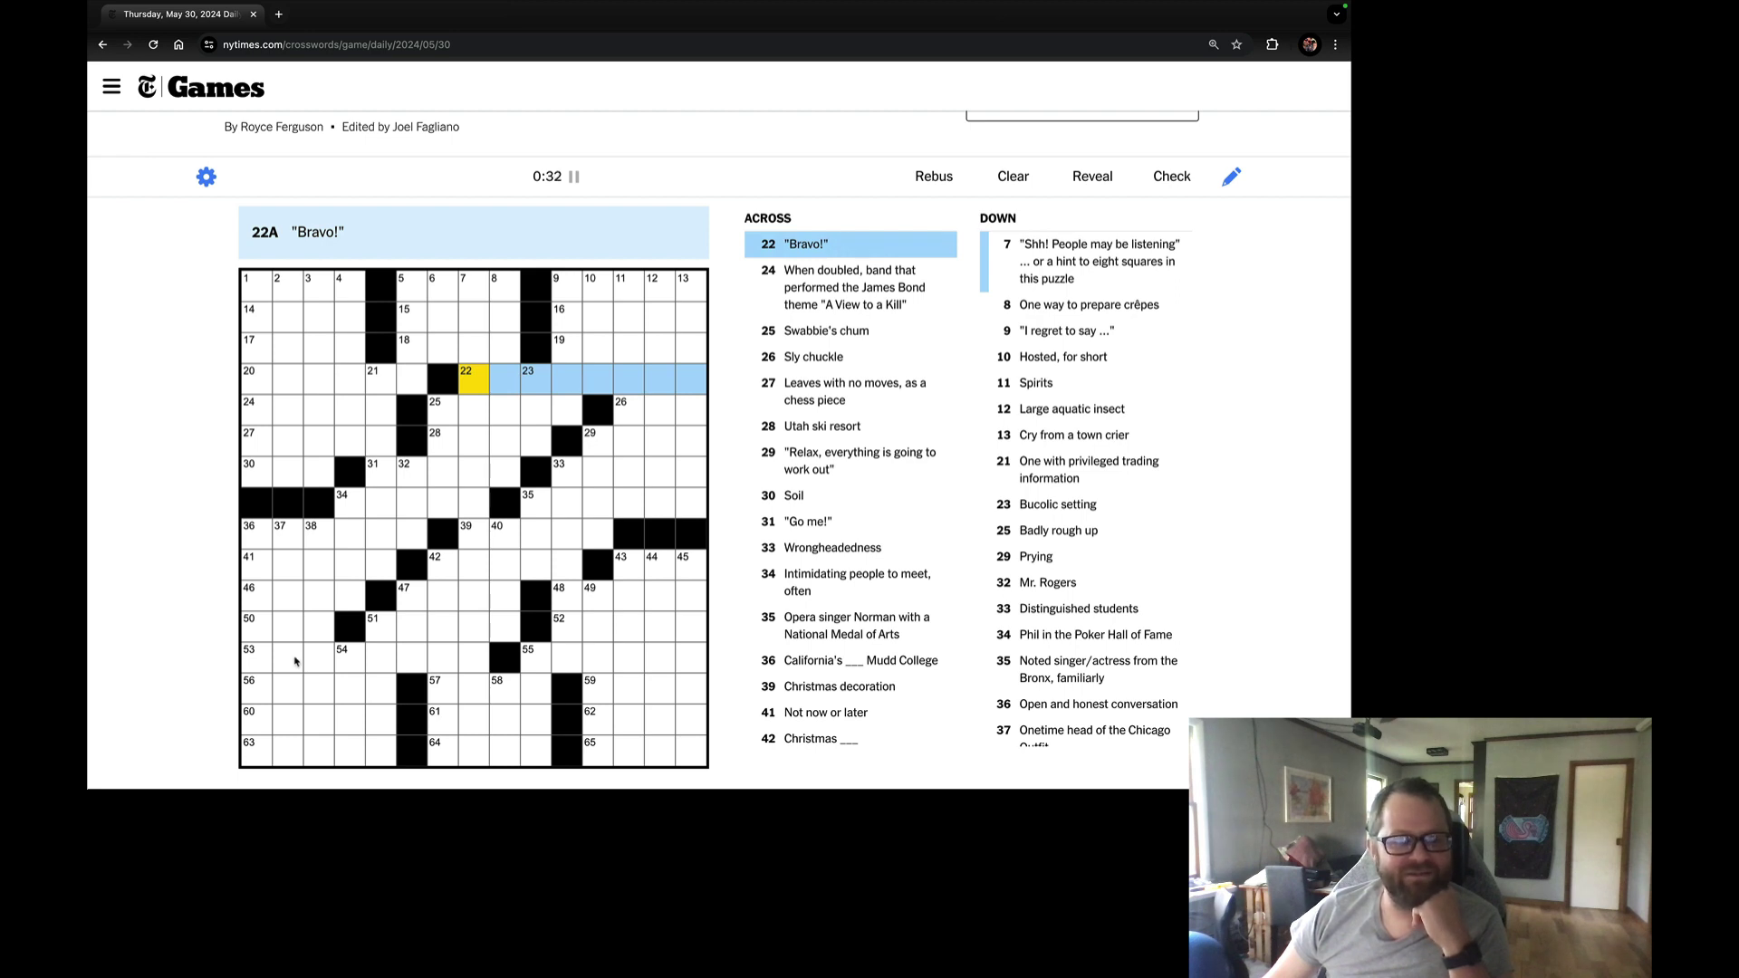
pyautogui.click(252, 658)
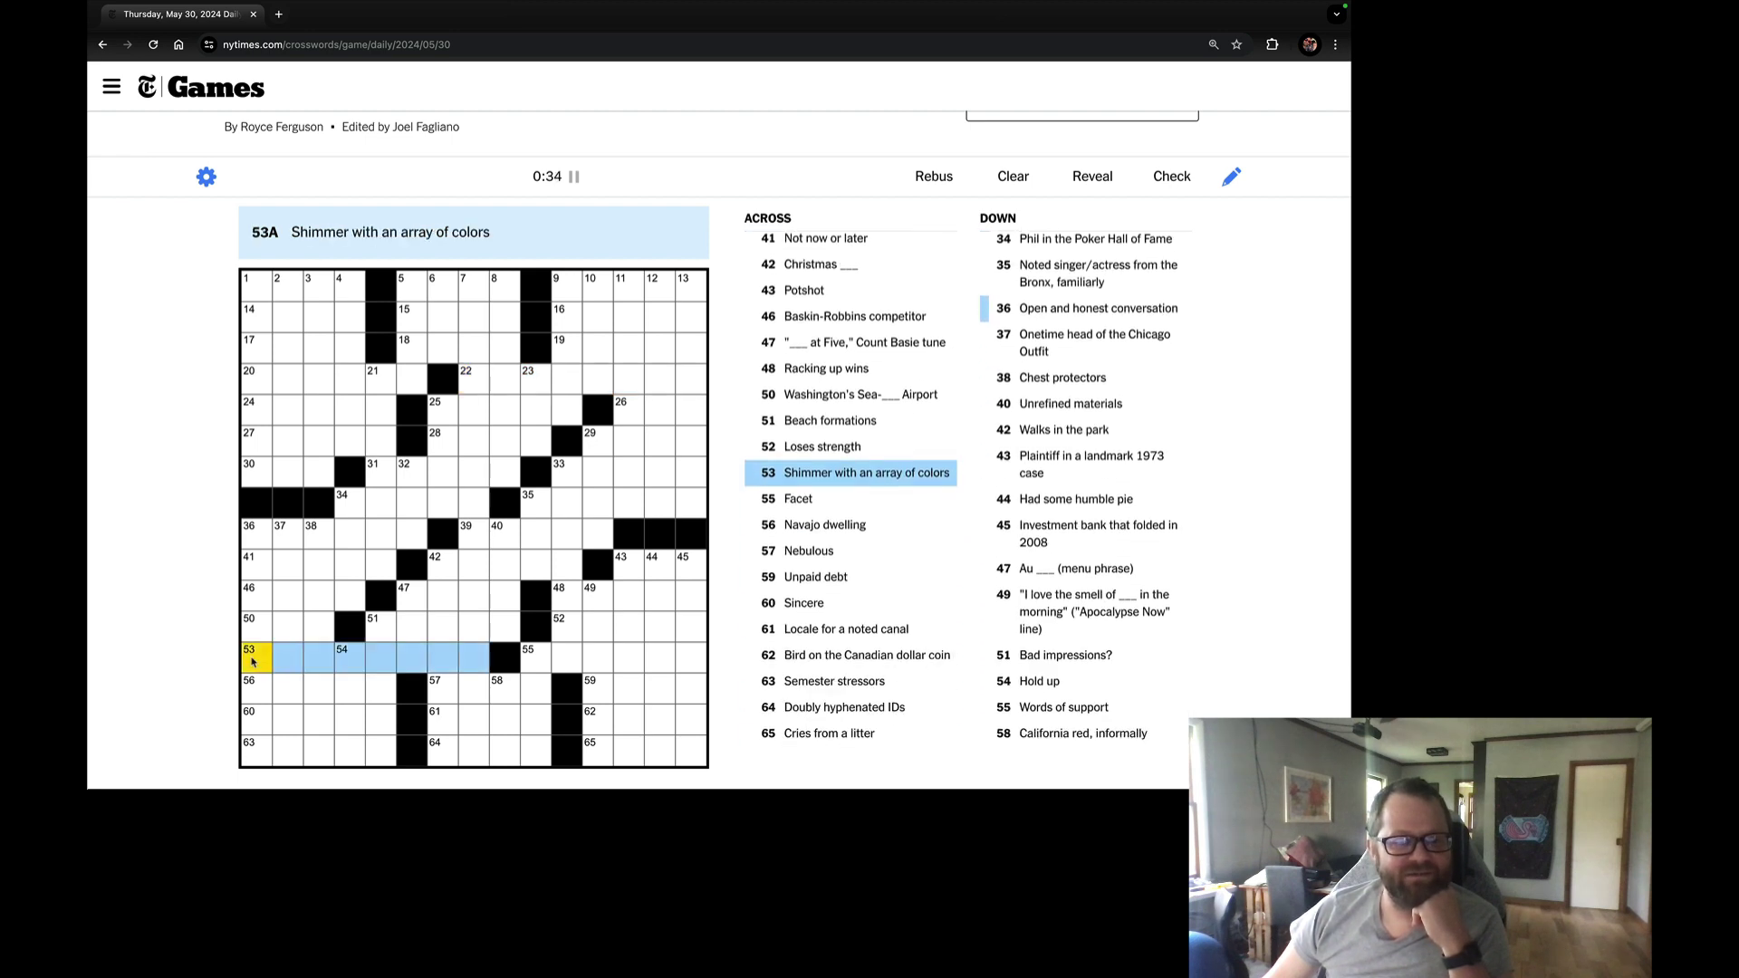
pyautogui.click(253, 377)
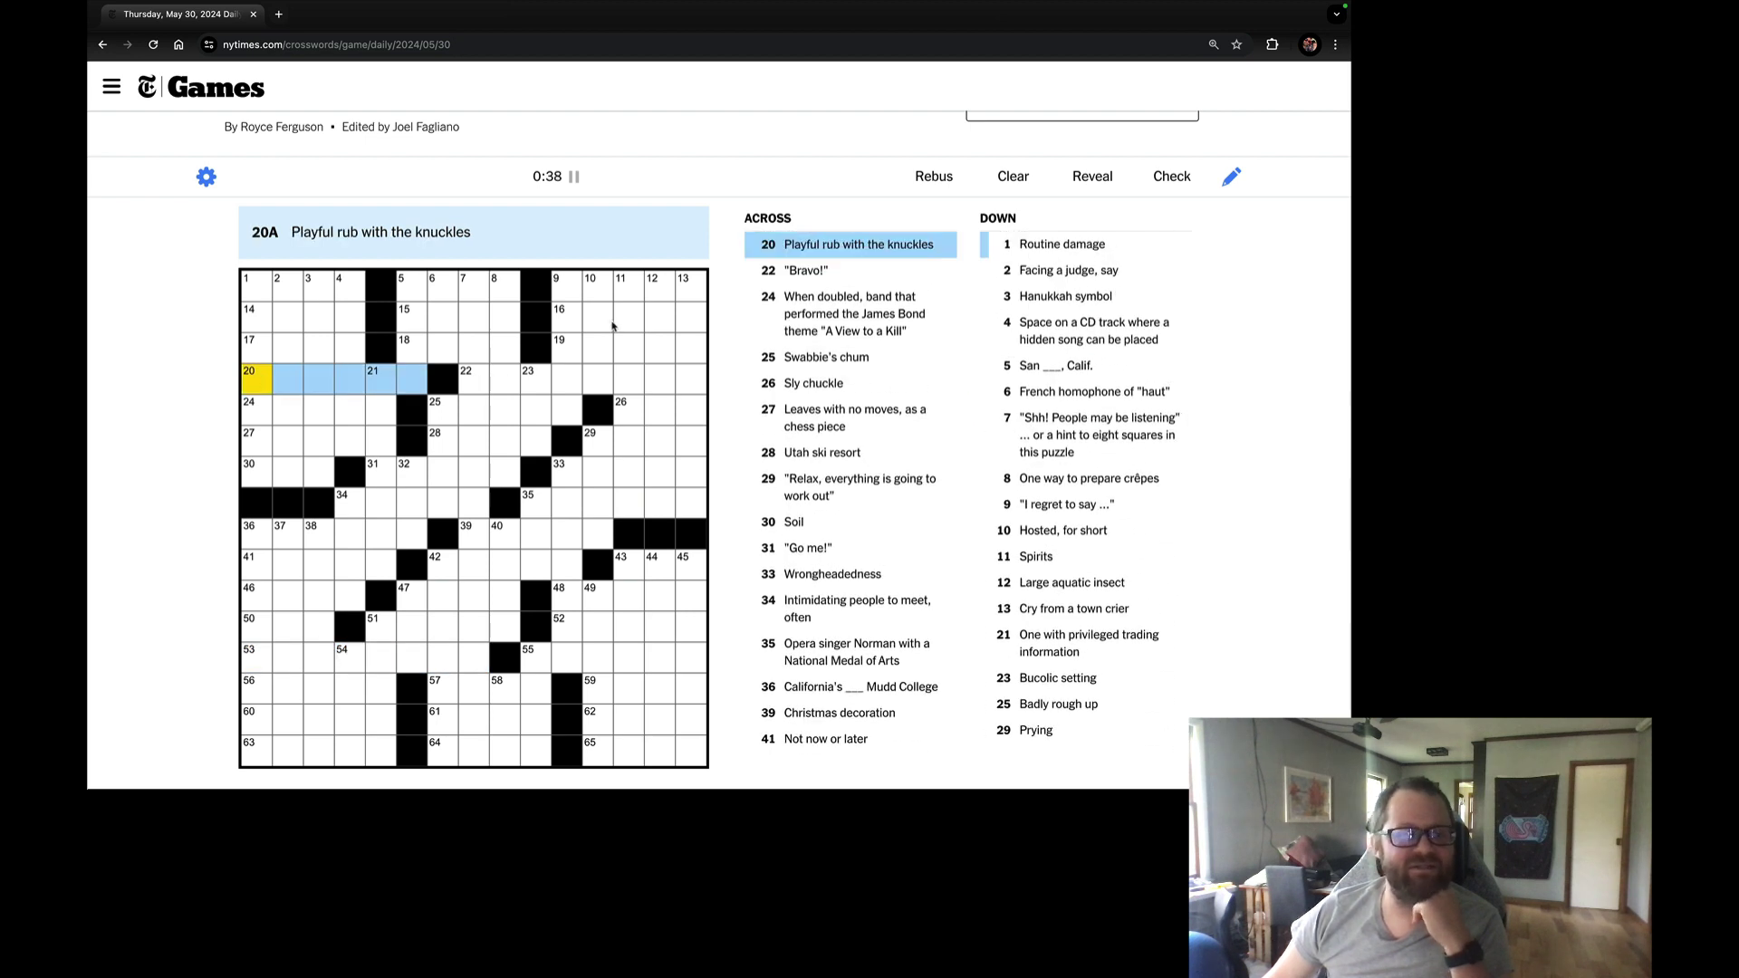
pyautogui.scroll(2, 201, 585)
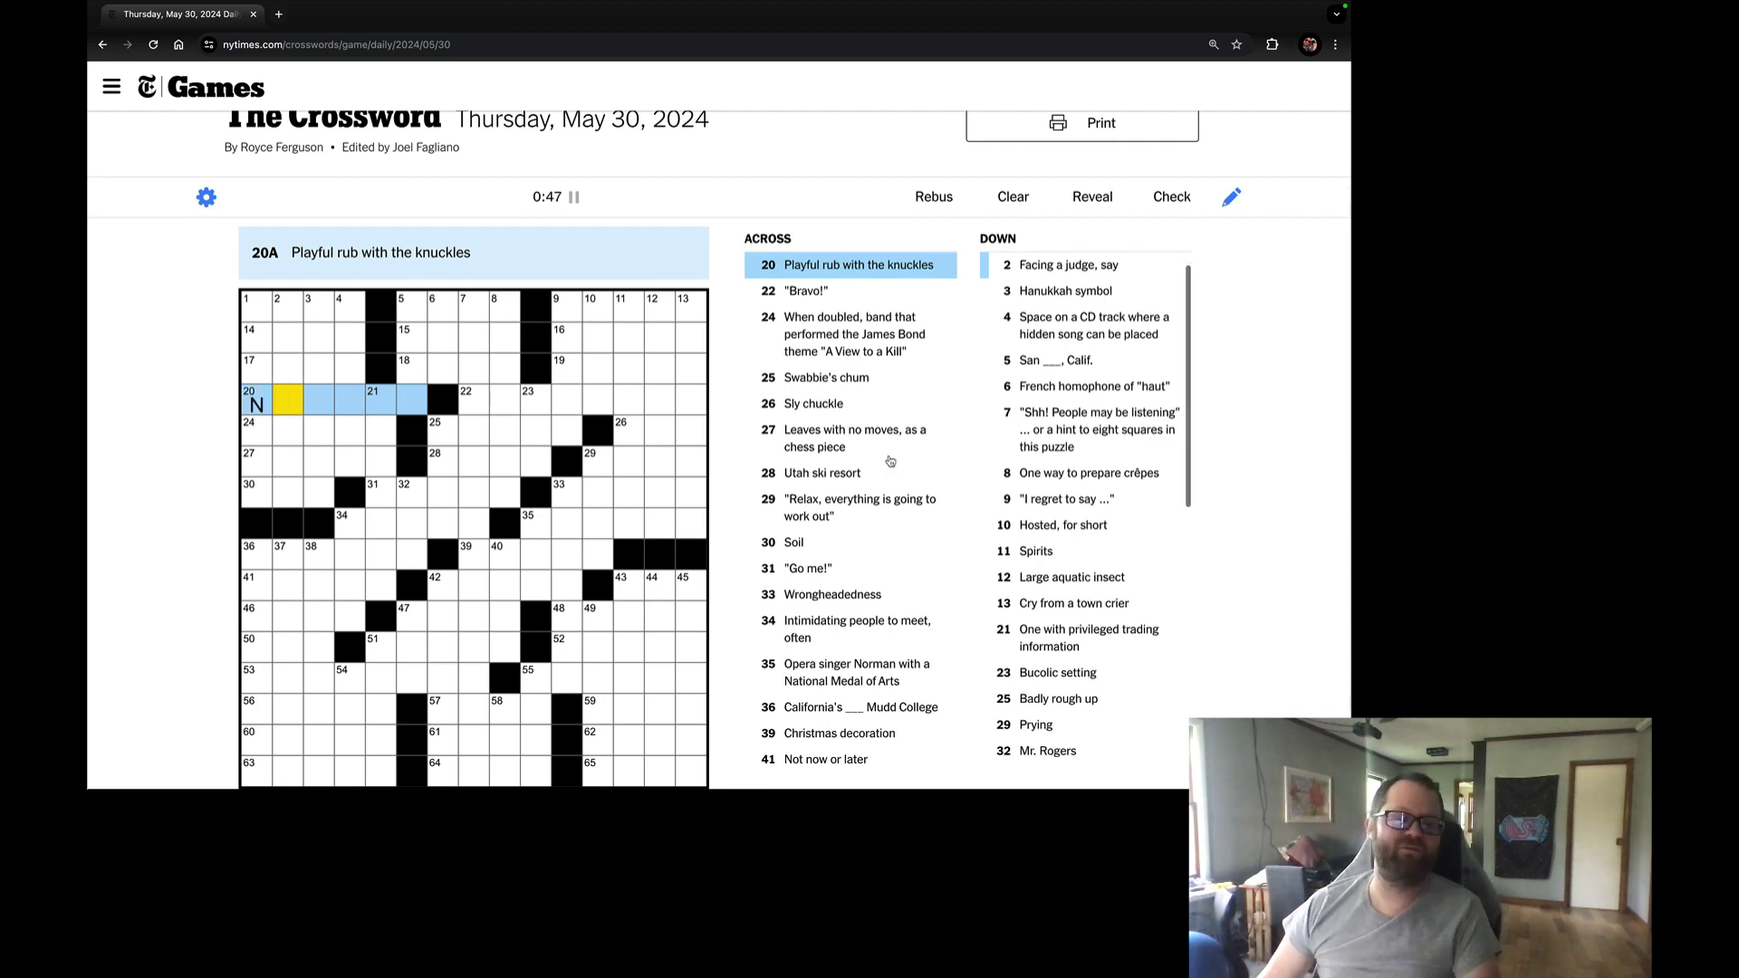
pyautogui.write('NOOGIE')
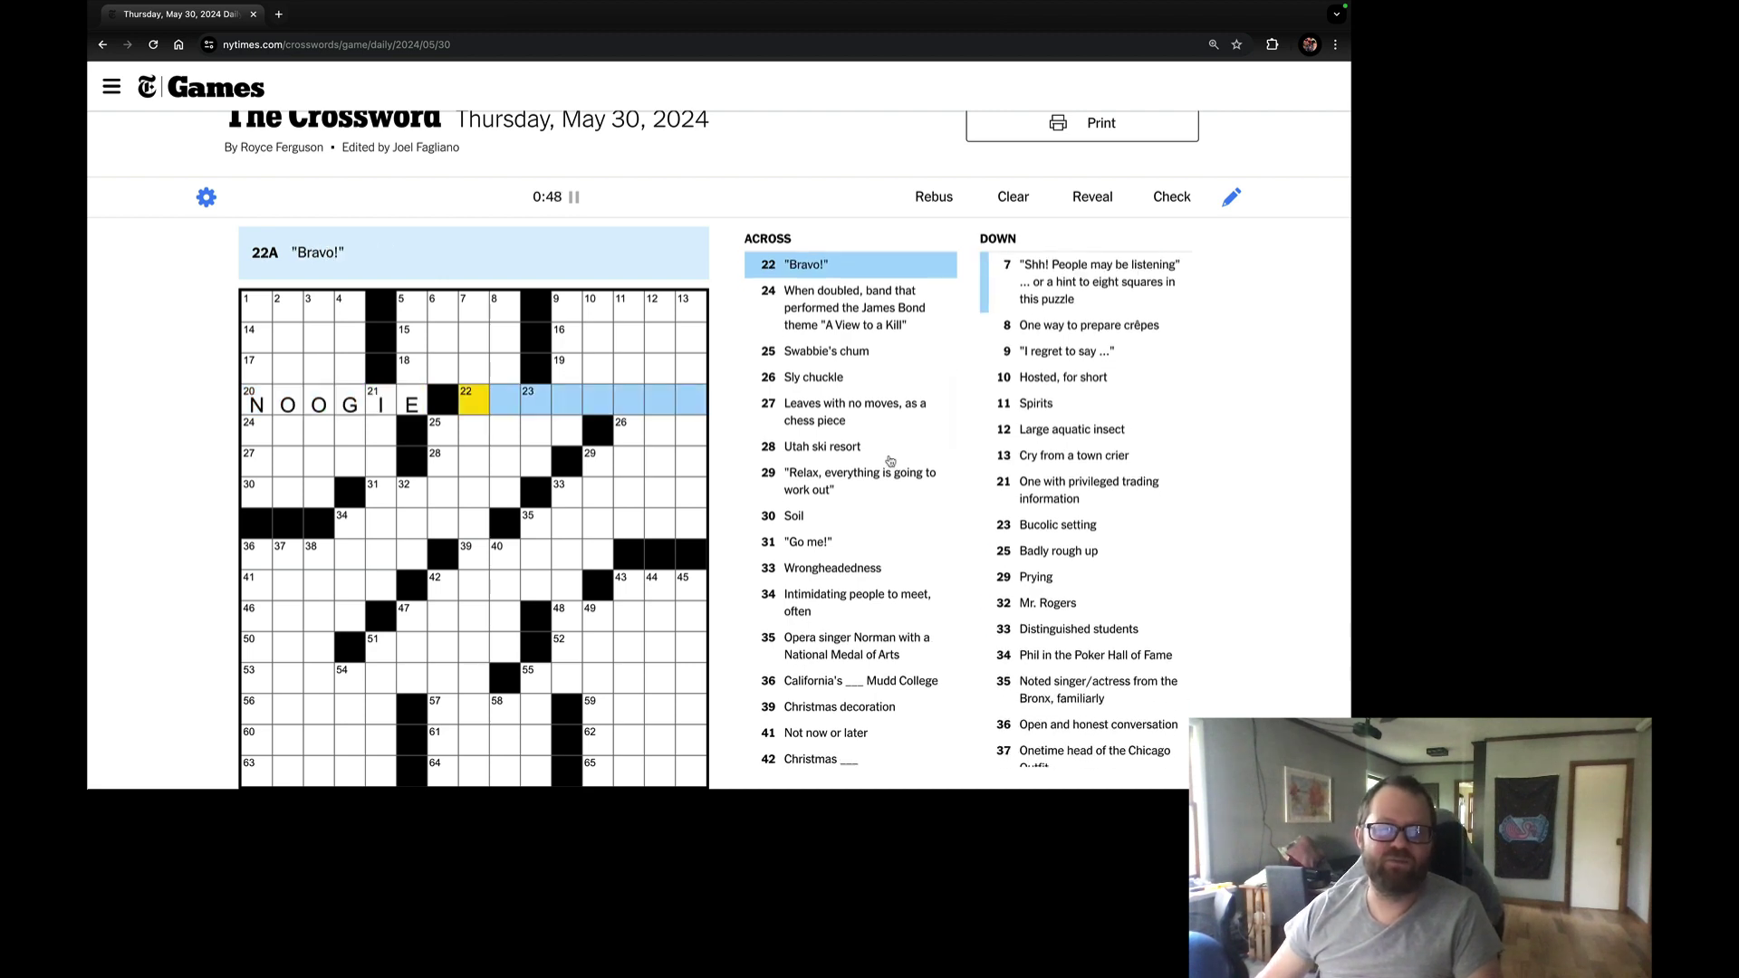
pyautogui.scroll(-1, 186, 493)
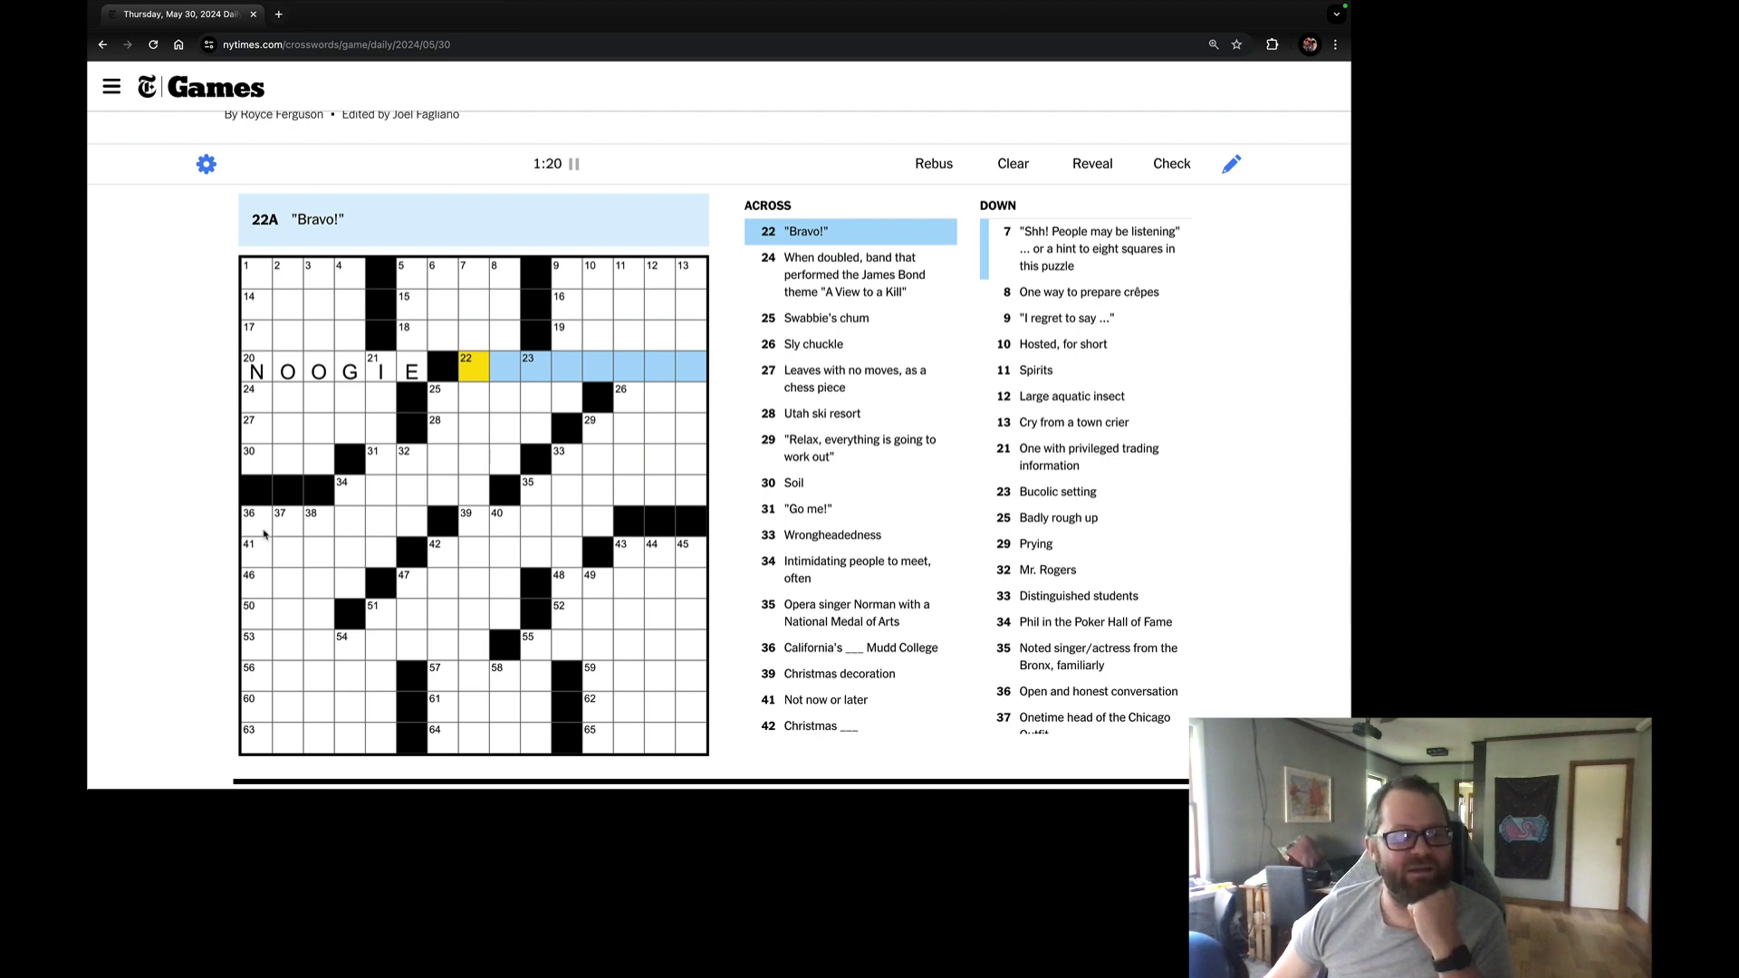
# With NOOGIE entered, browse the 53-Across, 55-Across (Facet) and 1-Down clues.
pyautogui.click(256, 646)
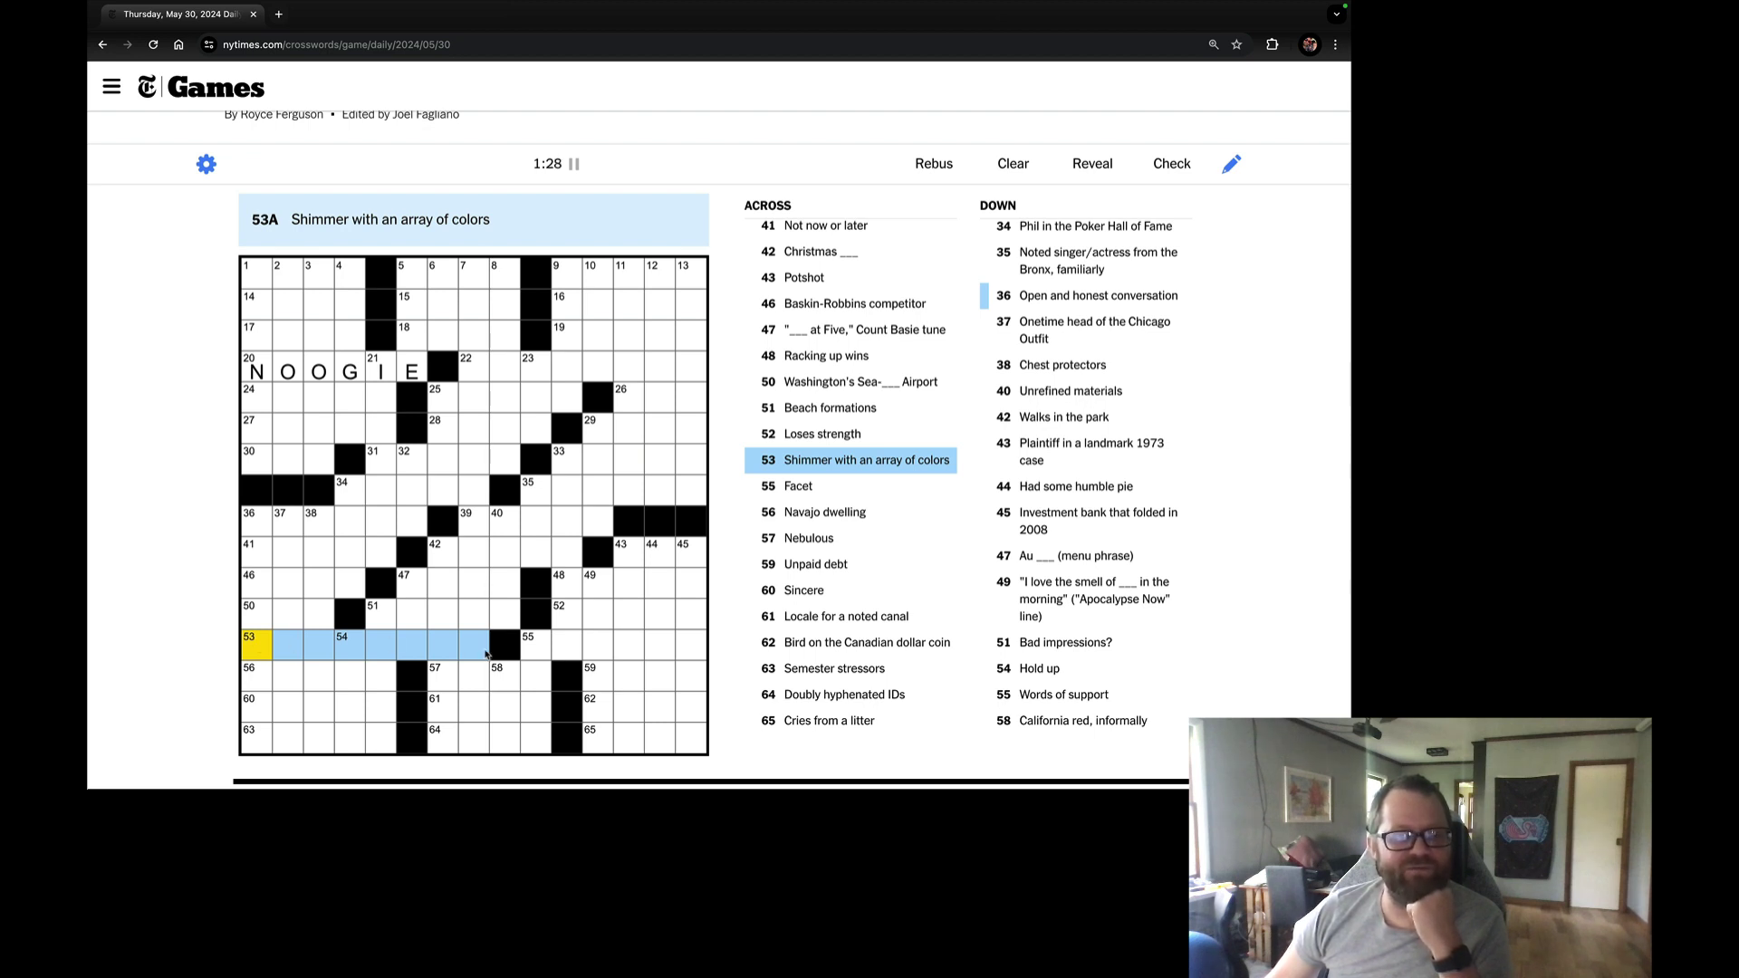
pyautogui.click(536, 649)
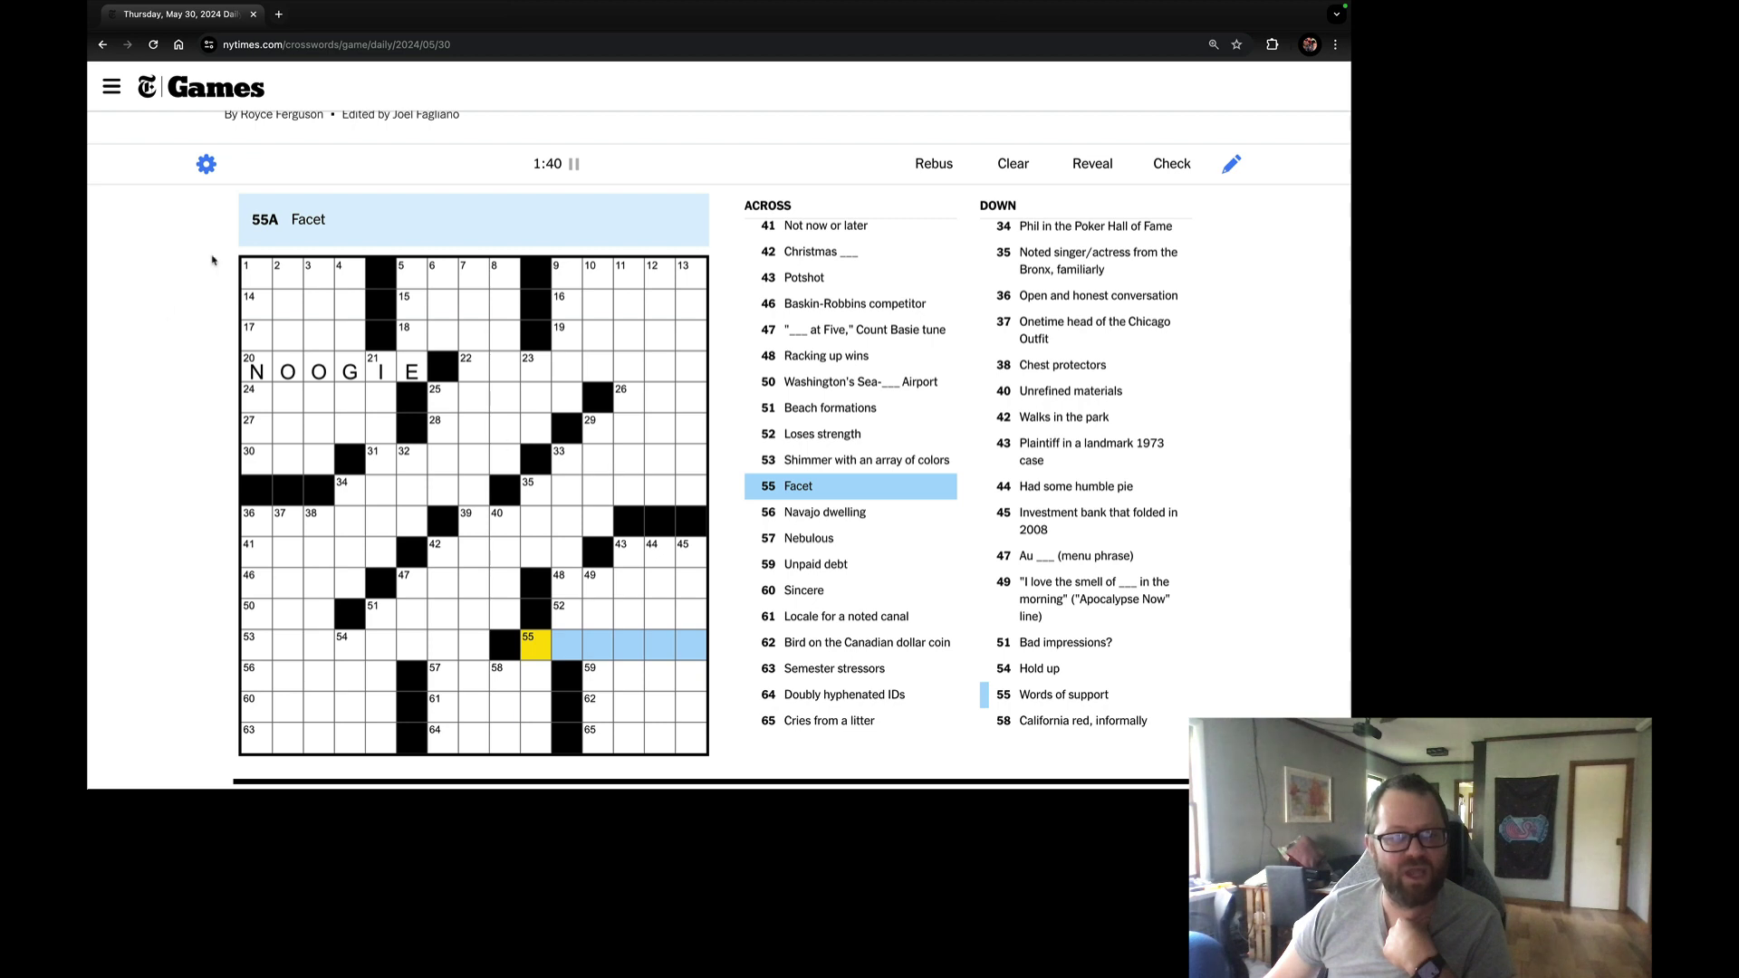
pyautogui.click(252, 281)
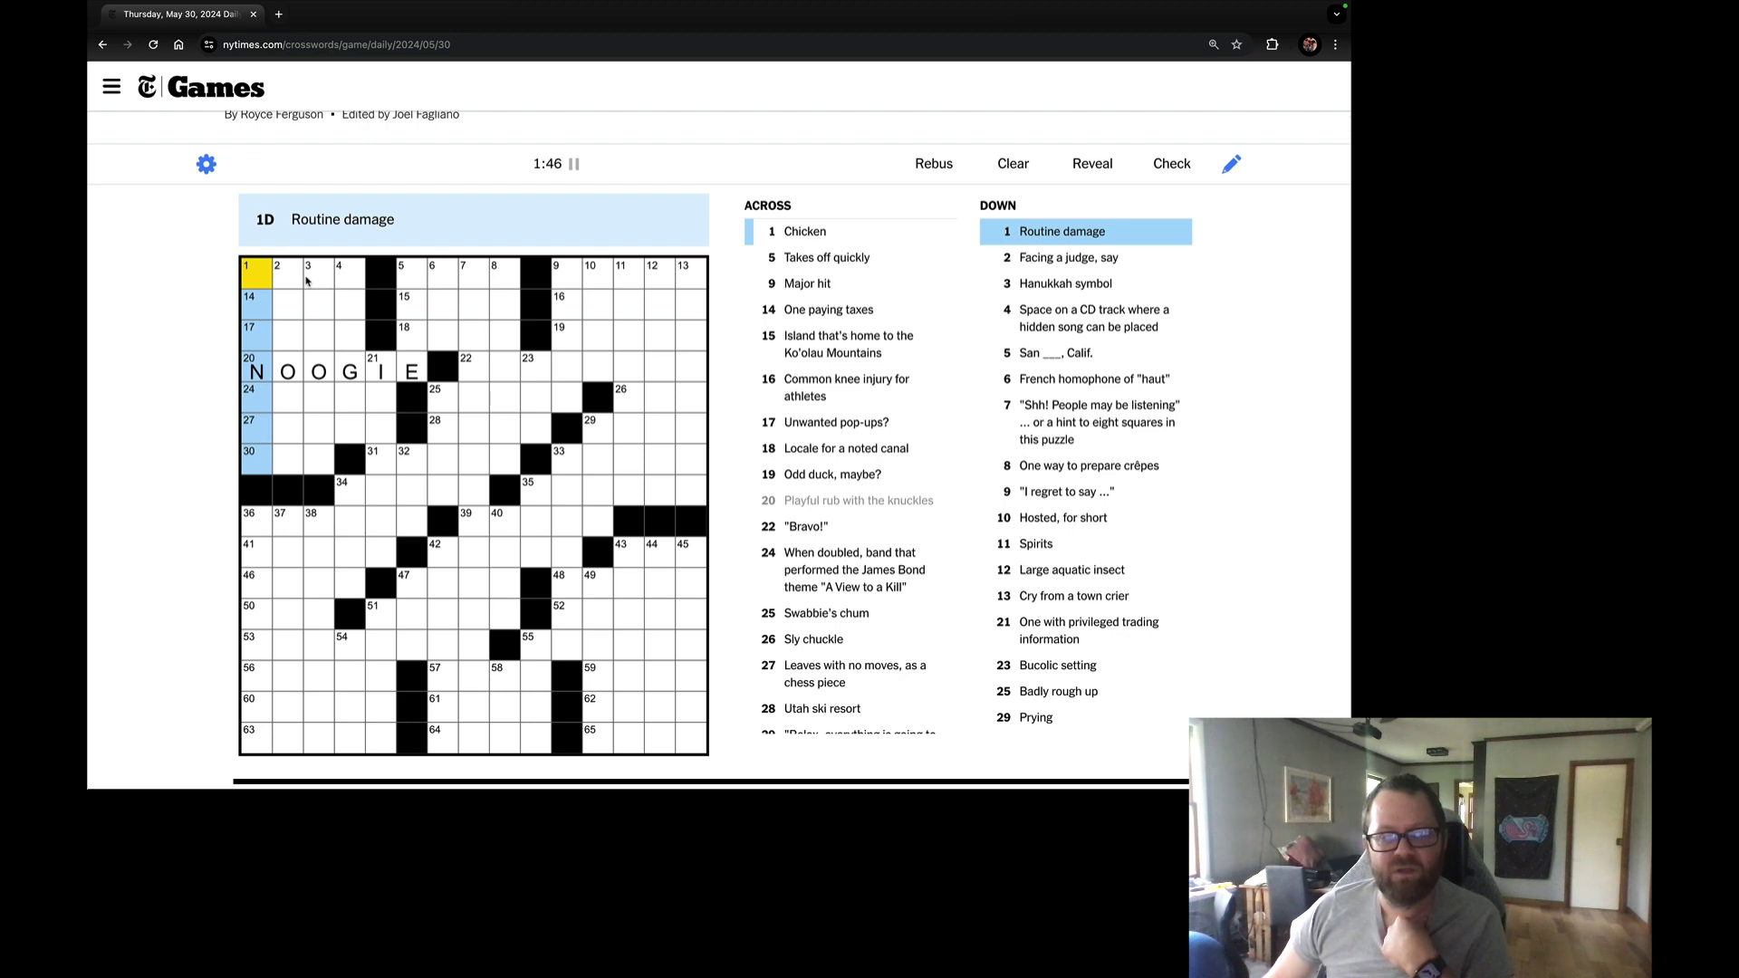
pyautogui.click(1069, 422)
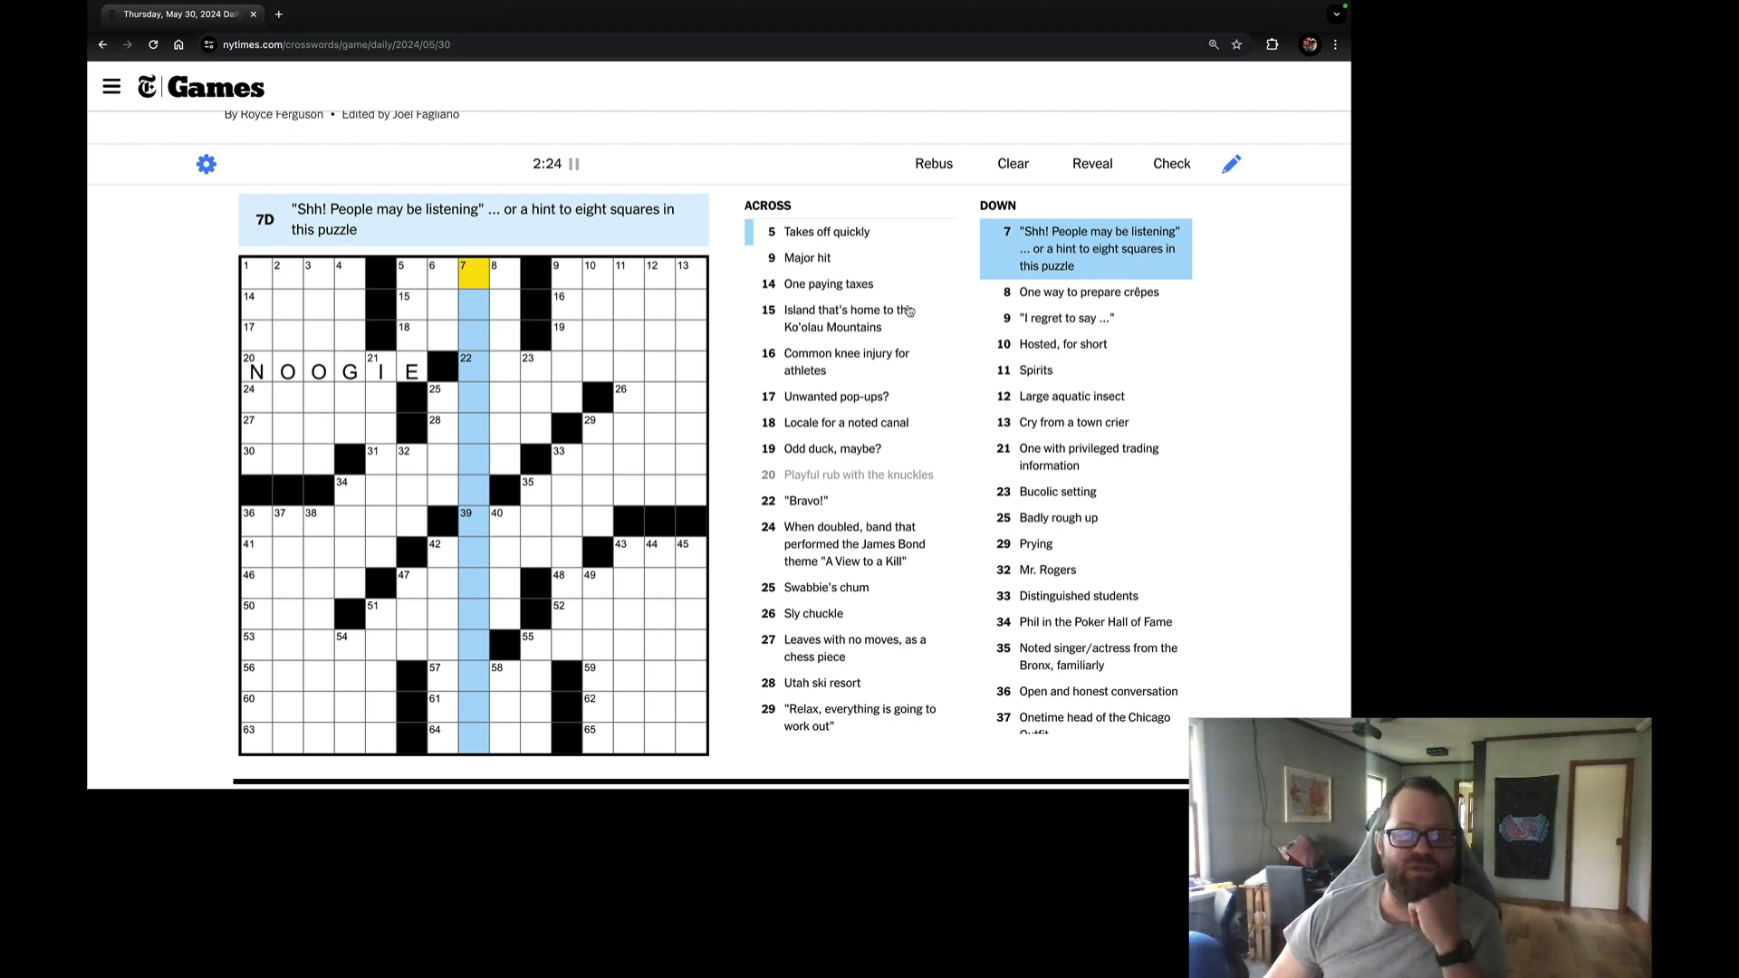
pyautogui.scroll(-3, 1160, 555)
pyautogui.scroll(-3, 1158, 555)
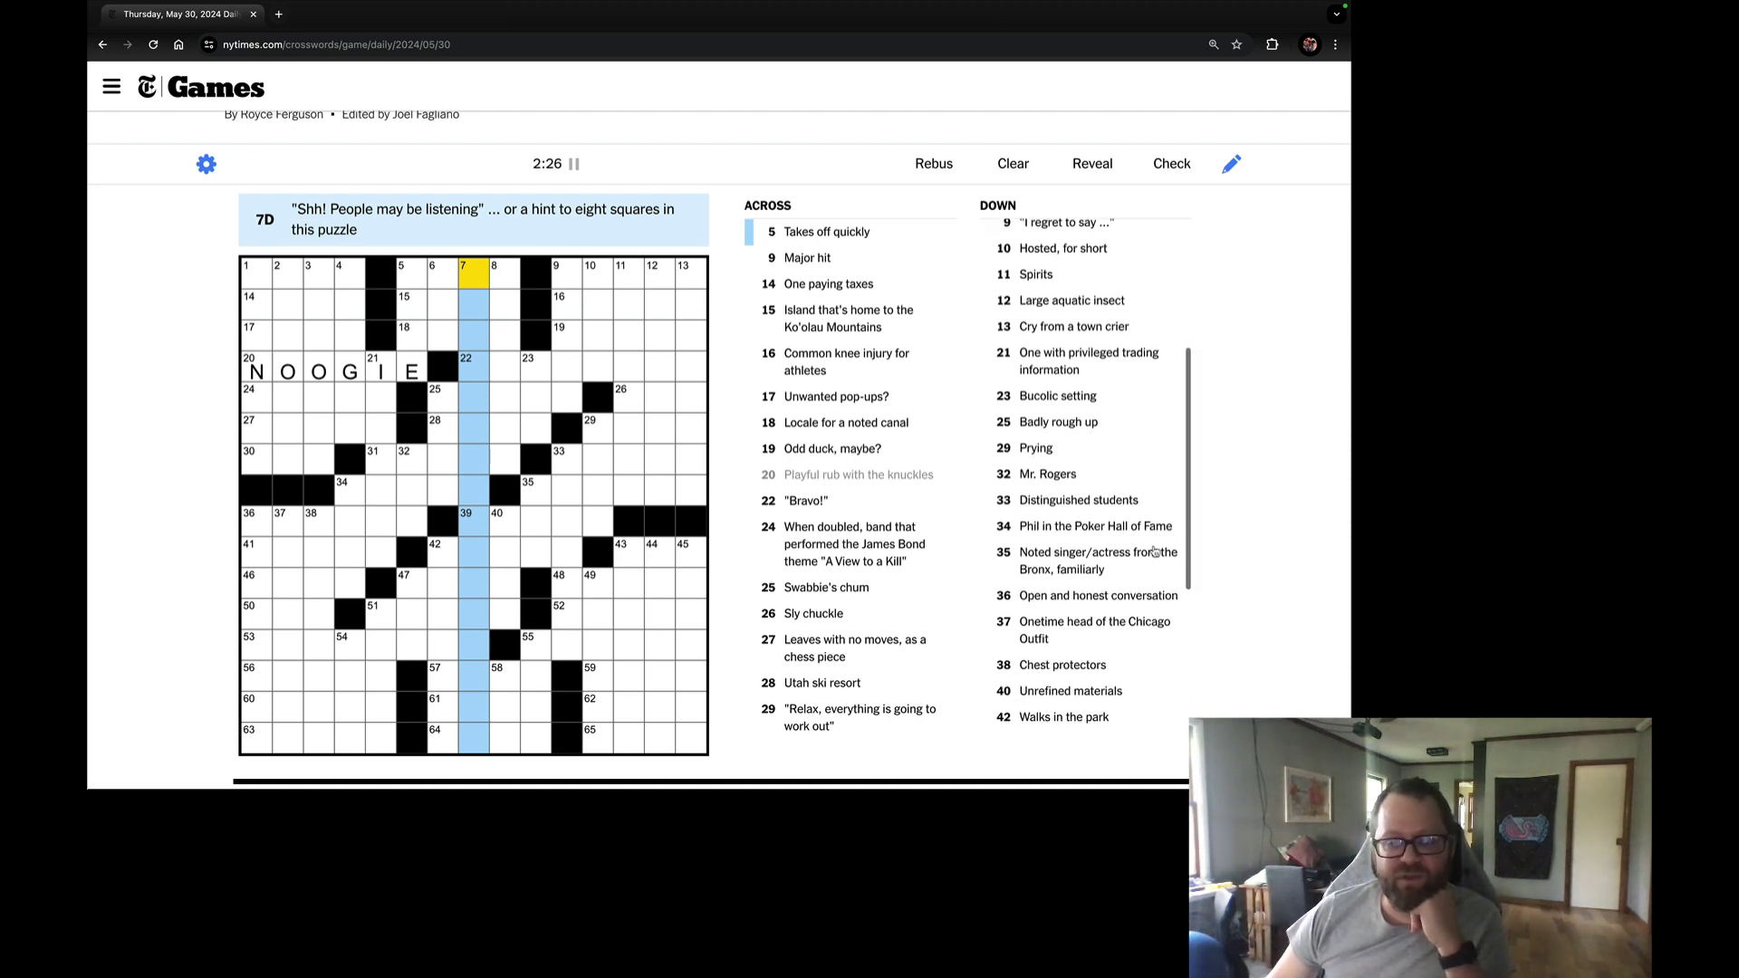
pyautogui.scroll(-3, 1160, 555)
pyautogui.scroll(-3, 1160, 554)
pyautogui.scroll(-1, 1159, 555)
pyautogui.scroll(-1, 1159, 554)
pyautogui.scroll(4, 1155, 551)
pyautogui.scroll(2, 1156, 552)
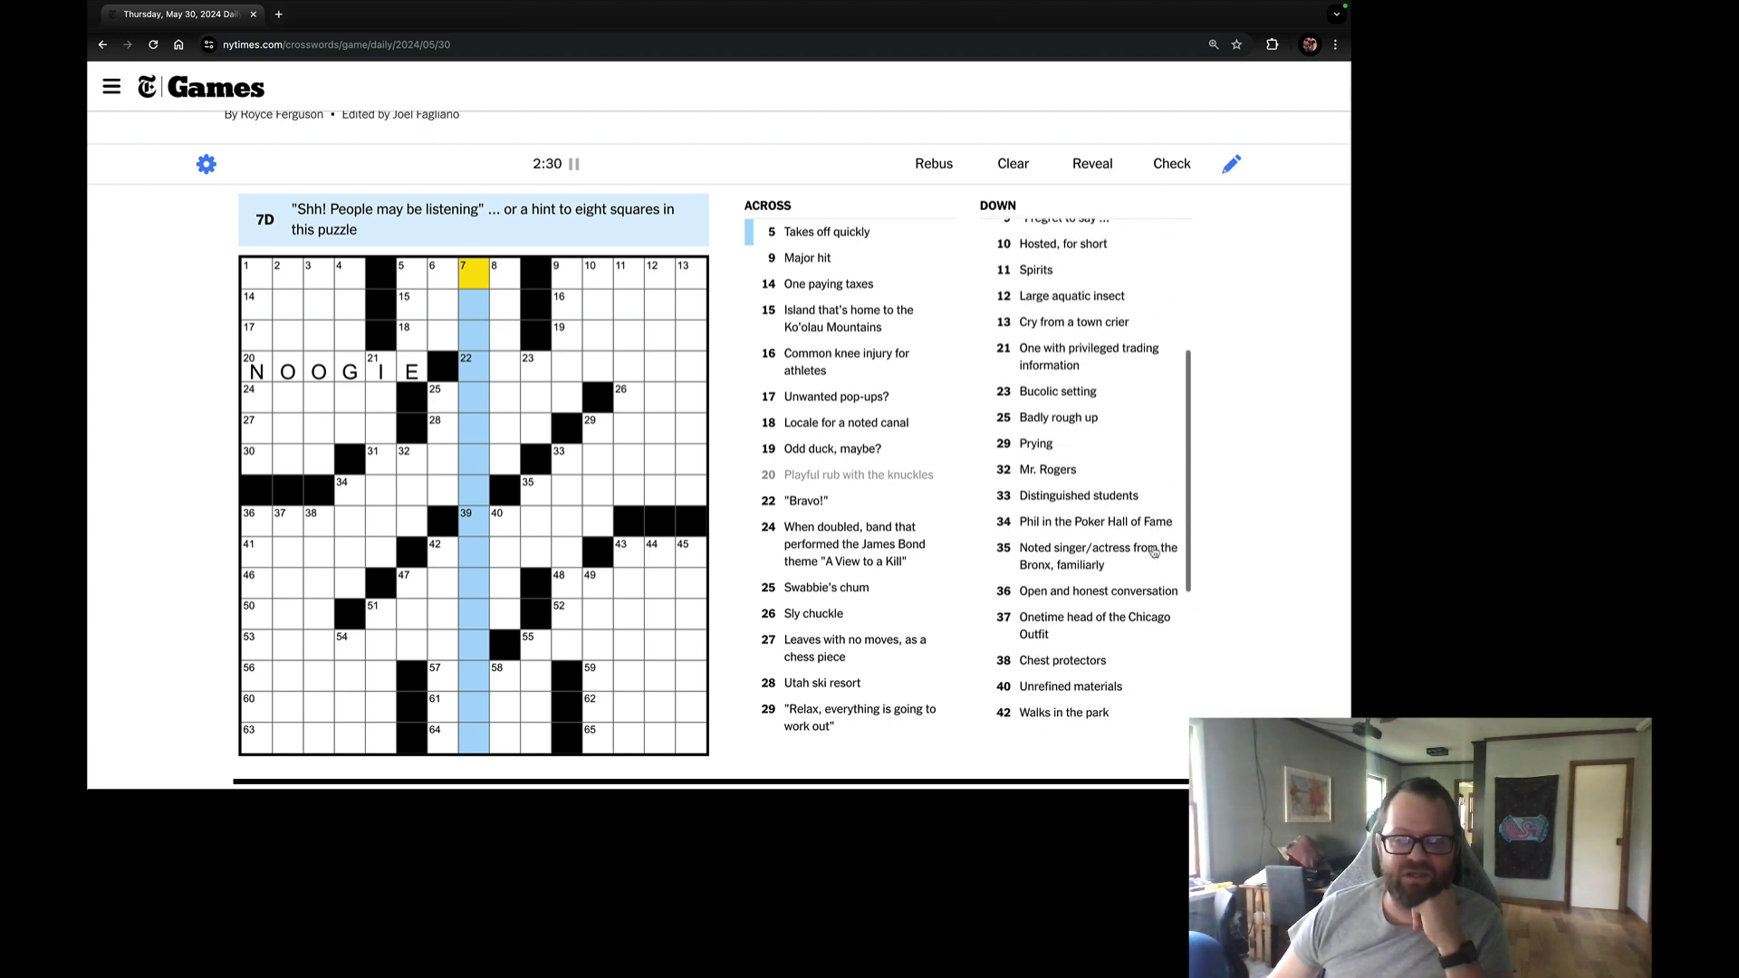
pyautogui.scroll(-1, 1154, 551)
pyautogui.scroll(-1, 1153, 551)
pyautogui.scroll(-2, 1154, 551)
pyautogui.scroll(5, 1154, 551)
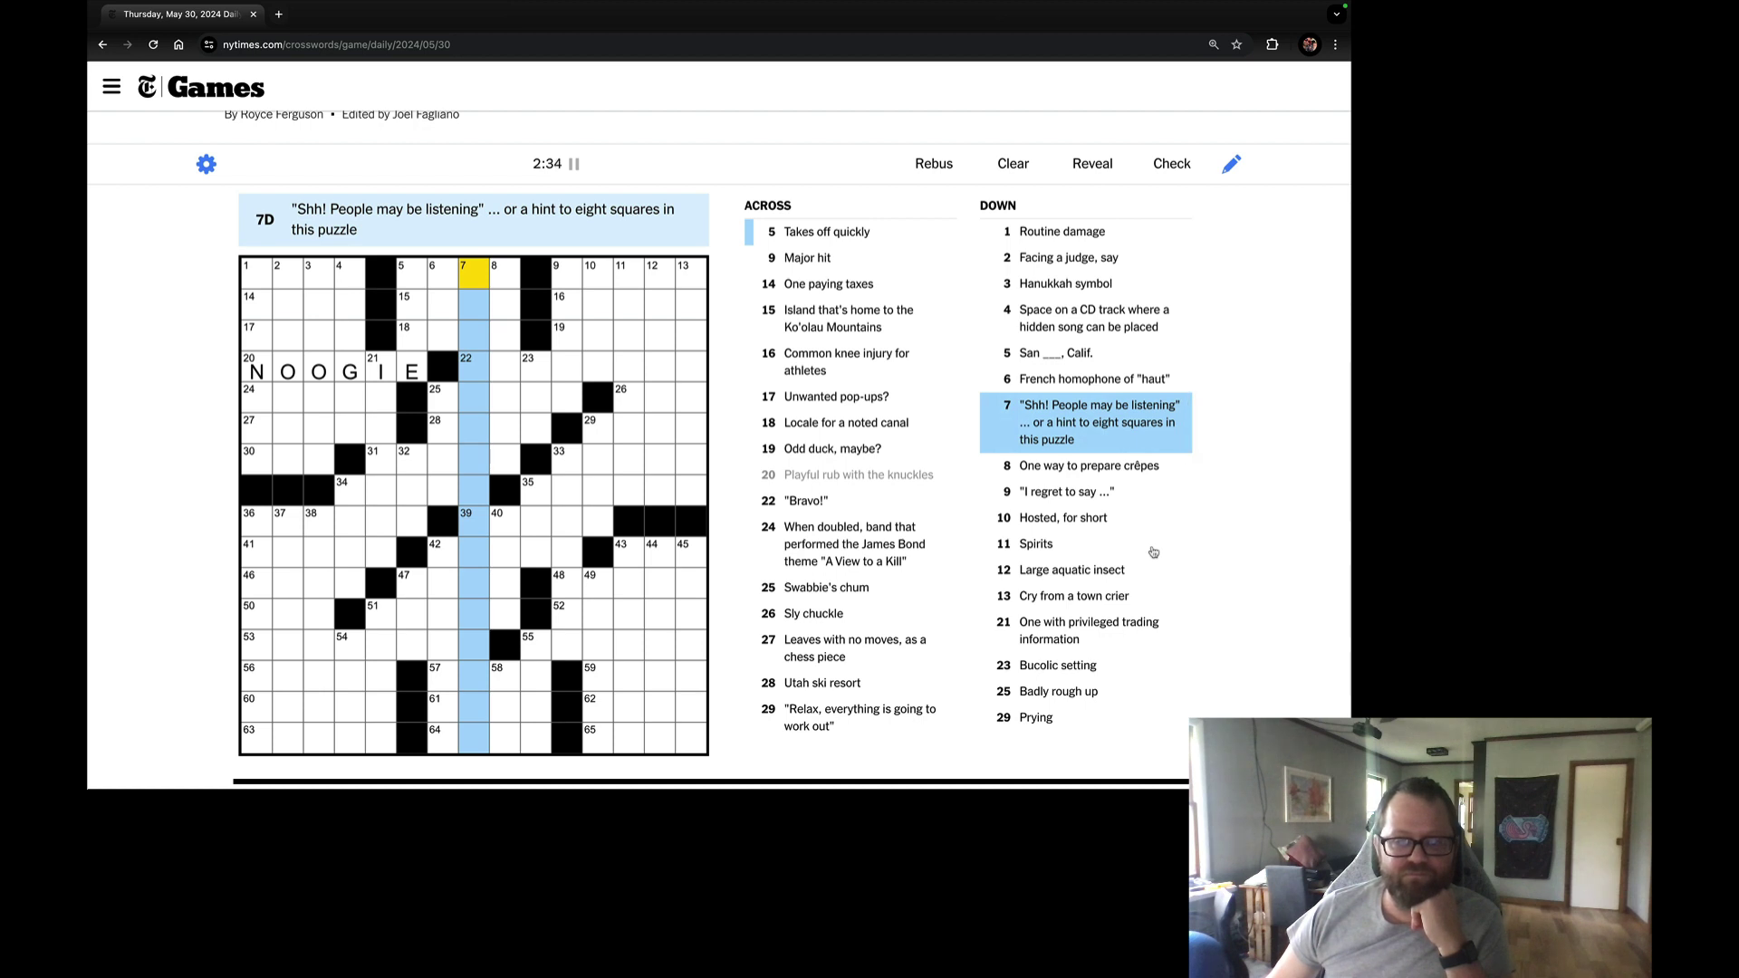
pyautogui.click(405, 273)
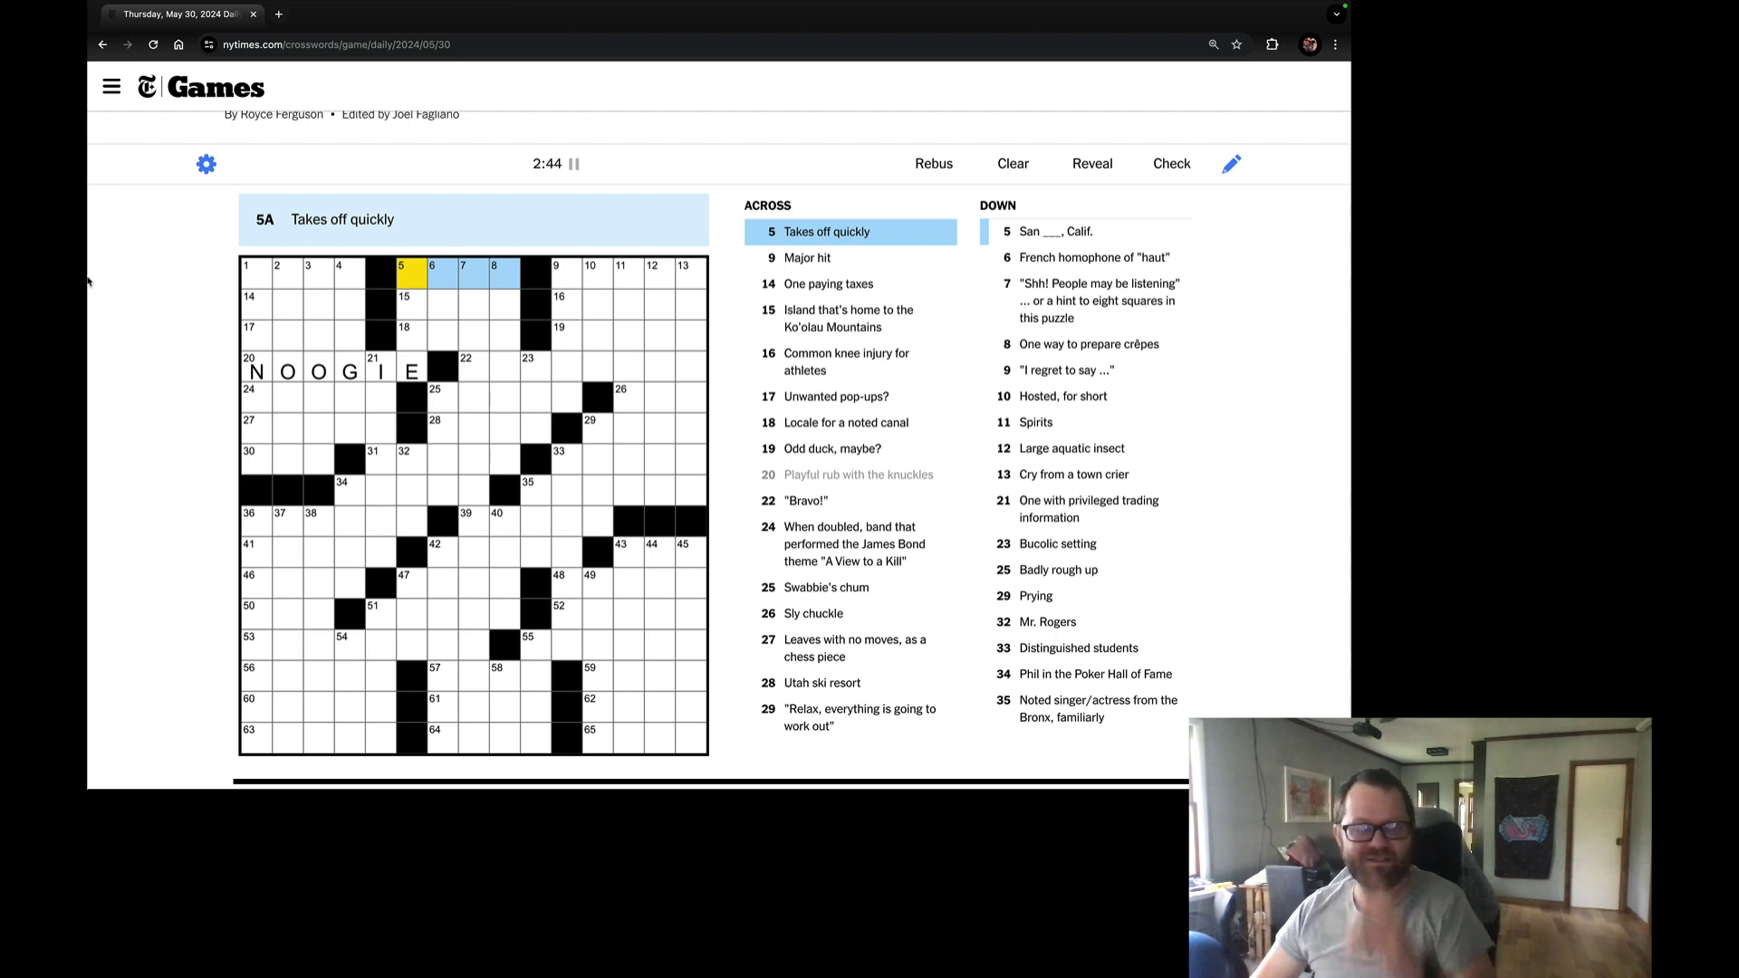
# Enter MAUI at 15-Across.
pyautogui.press('Down')
pyautogui.press('Tab')
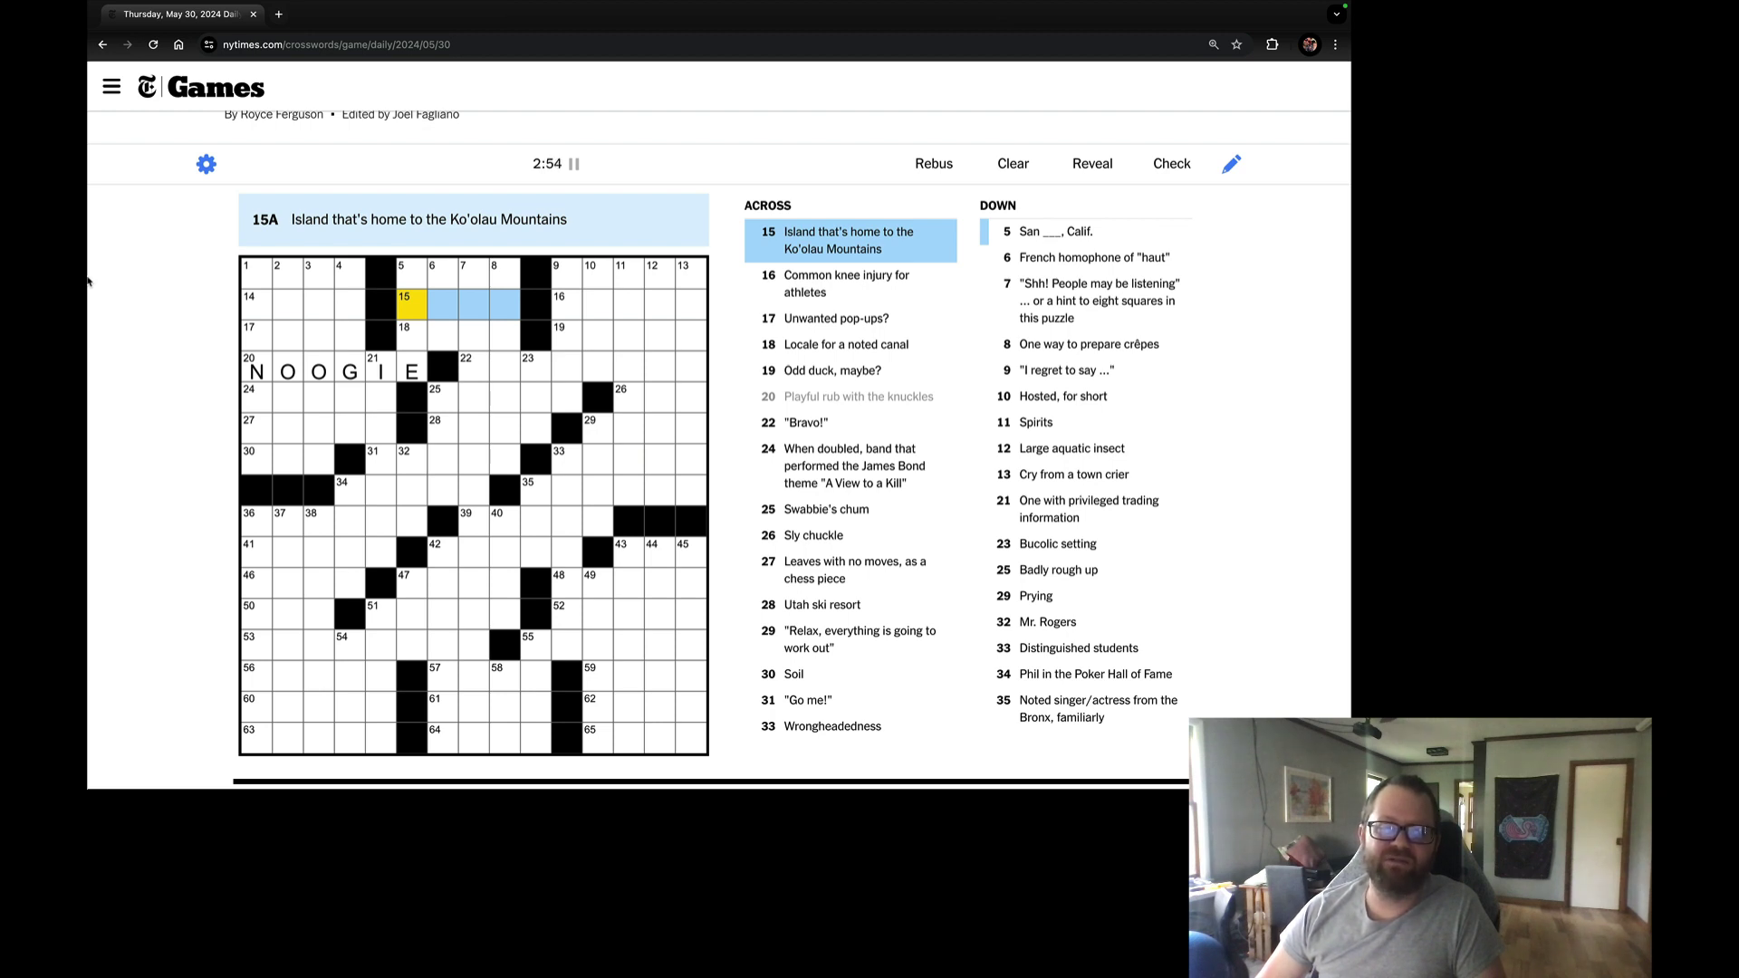
pyautogui.write('MAUI')
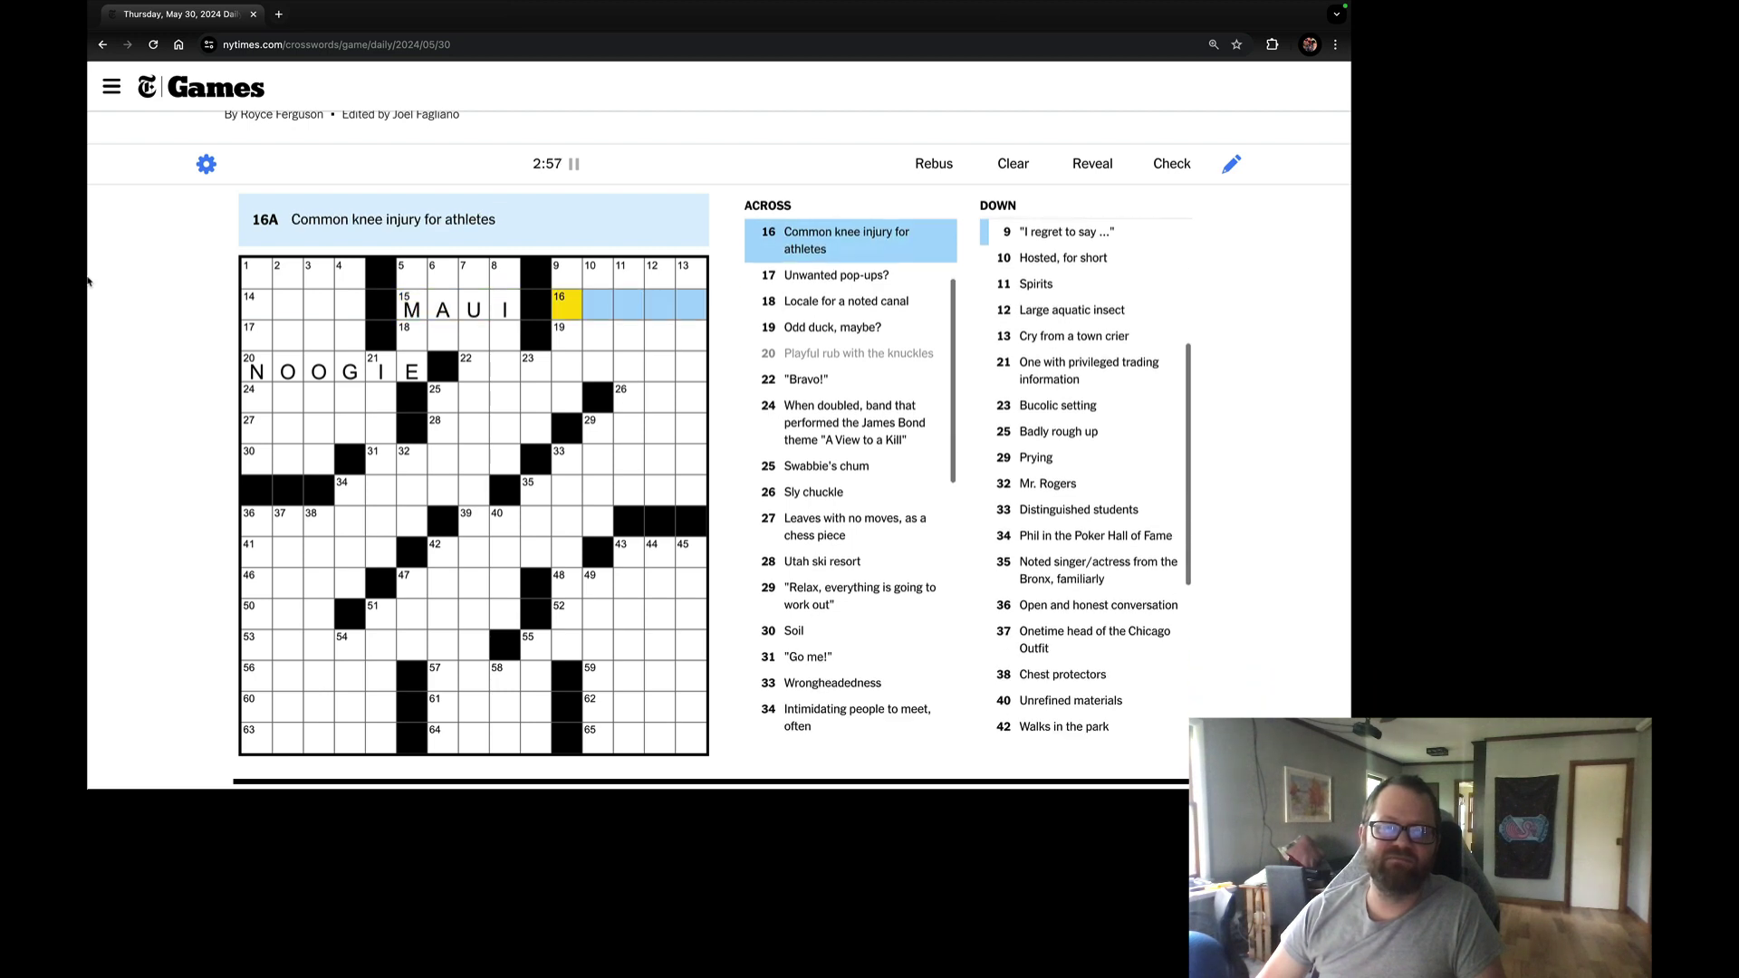
pyautogui.press('Tab')
pyautogui.press('Tab')
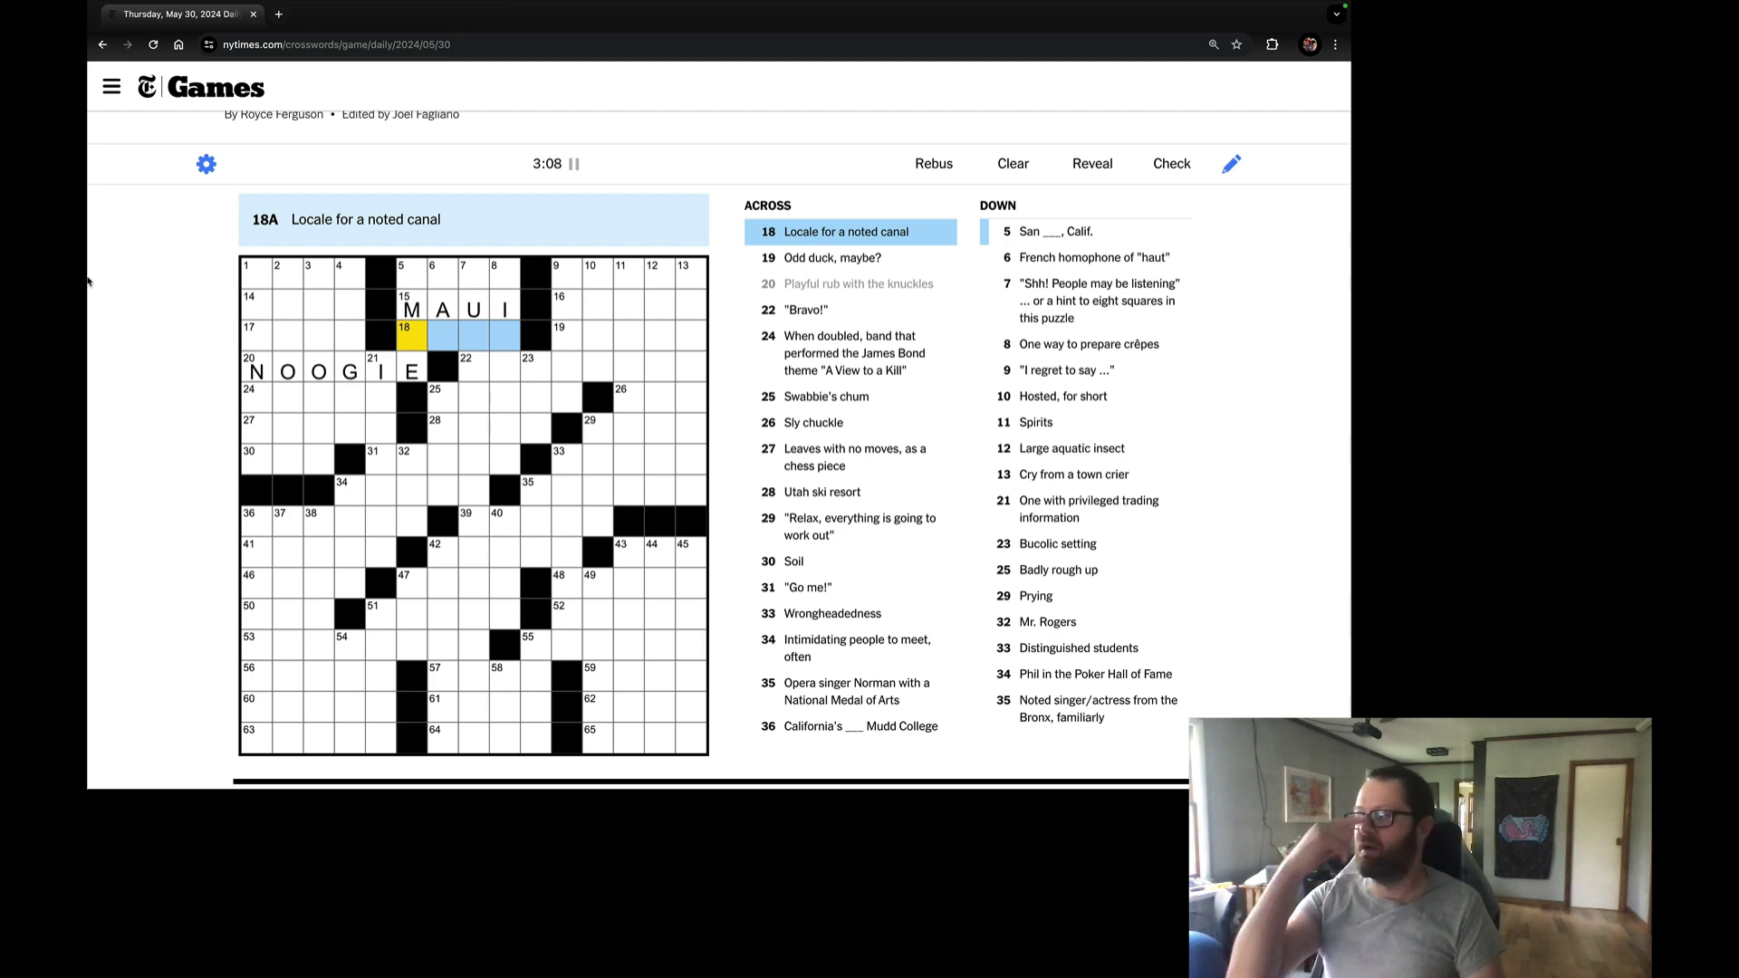
pyautogui.write('SUE')
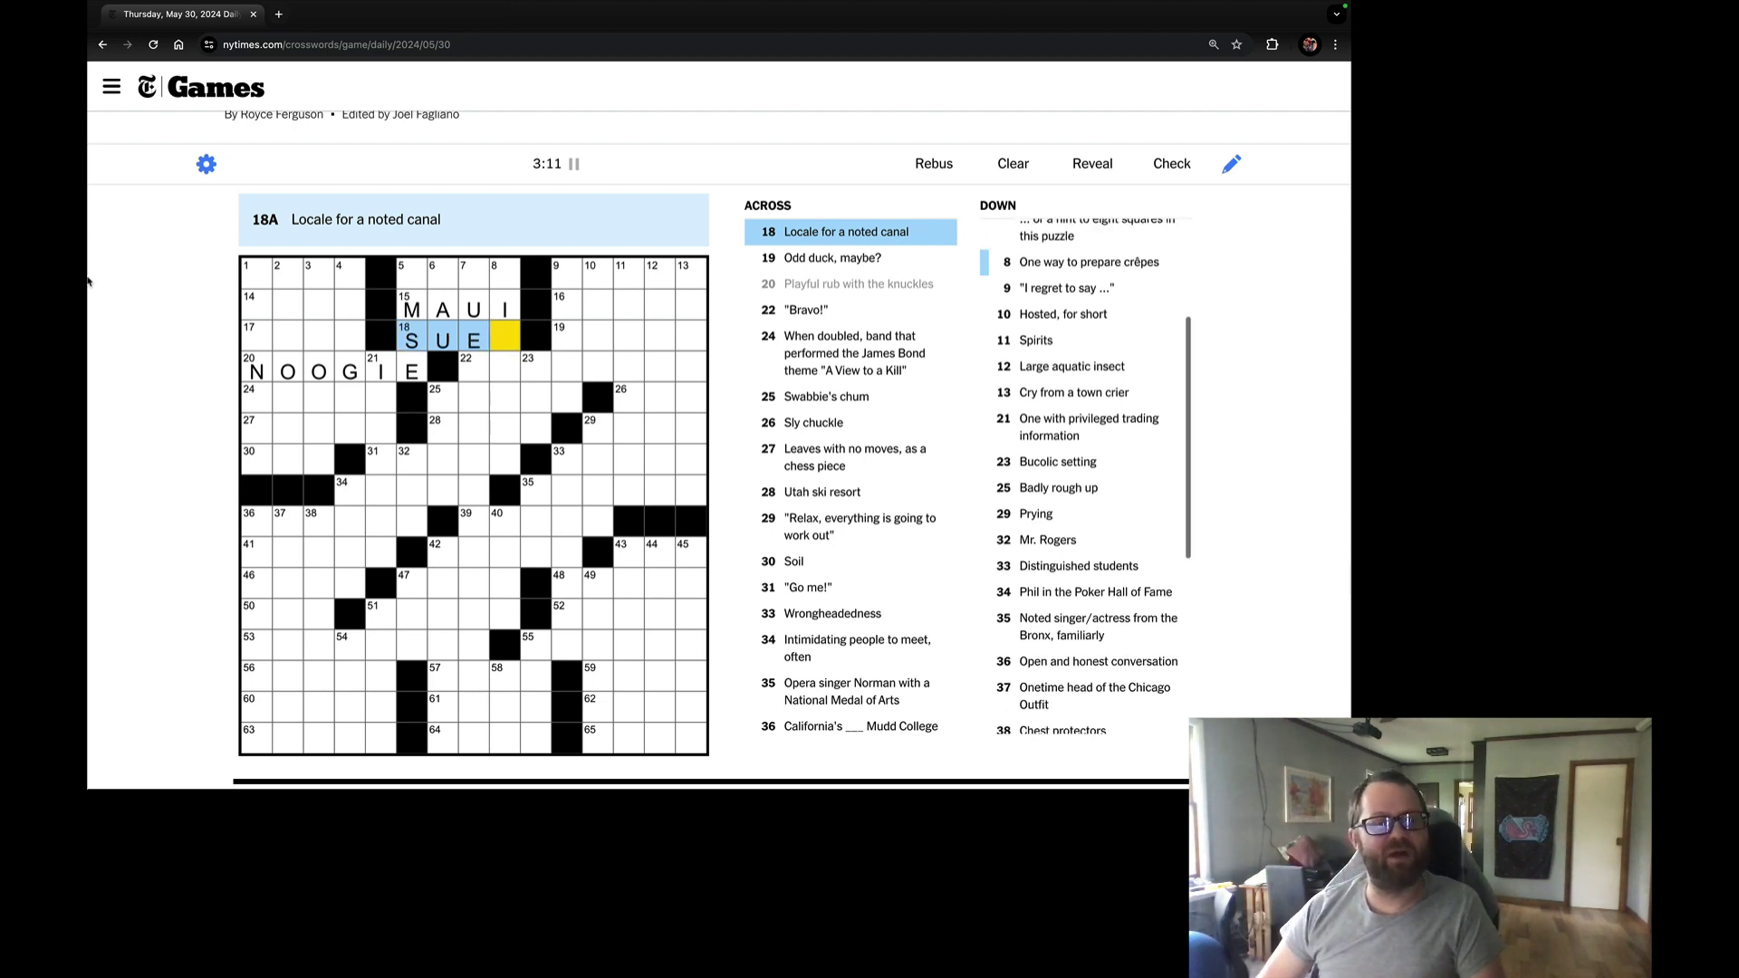
pyautogui.write('Z')
# Enter SUEZ at 18-Across, then skip ahead through 25-, 28- and 34-Across.
pyautogui.press('Return')
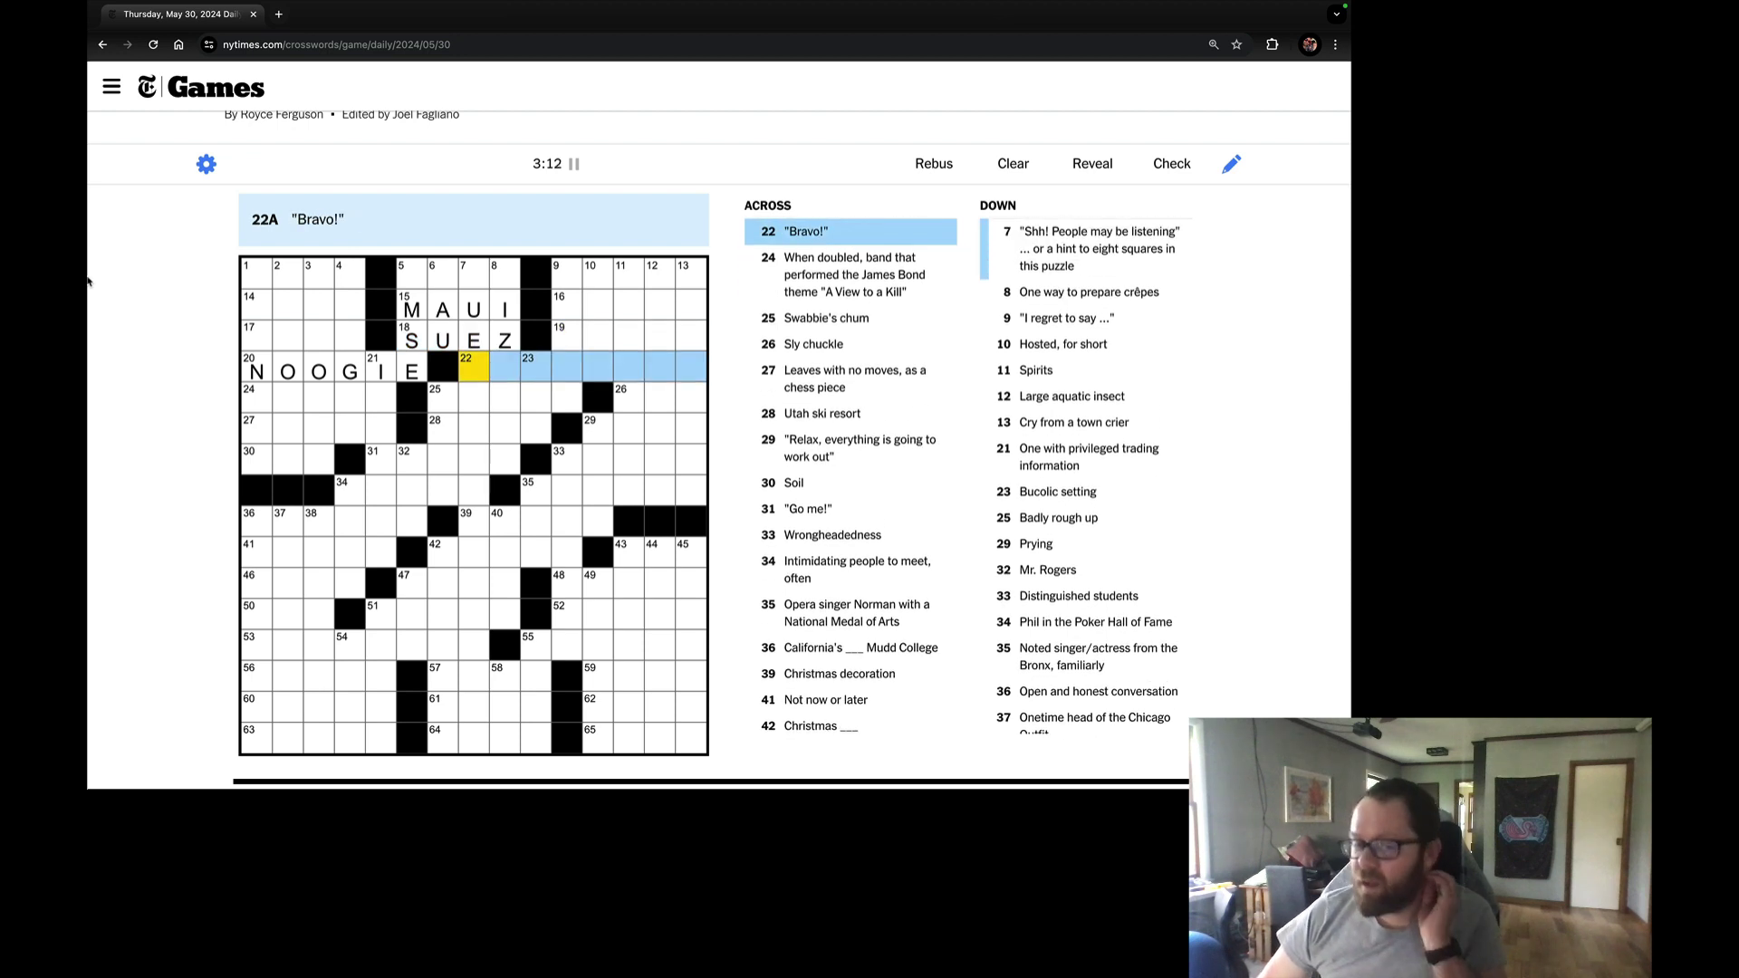
pyautogui.press('Return')
pyautogui.press('Return')
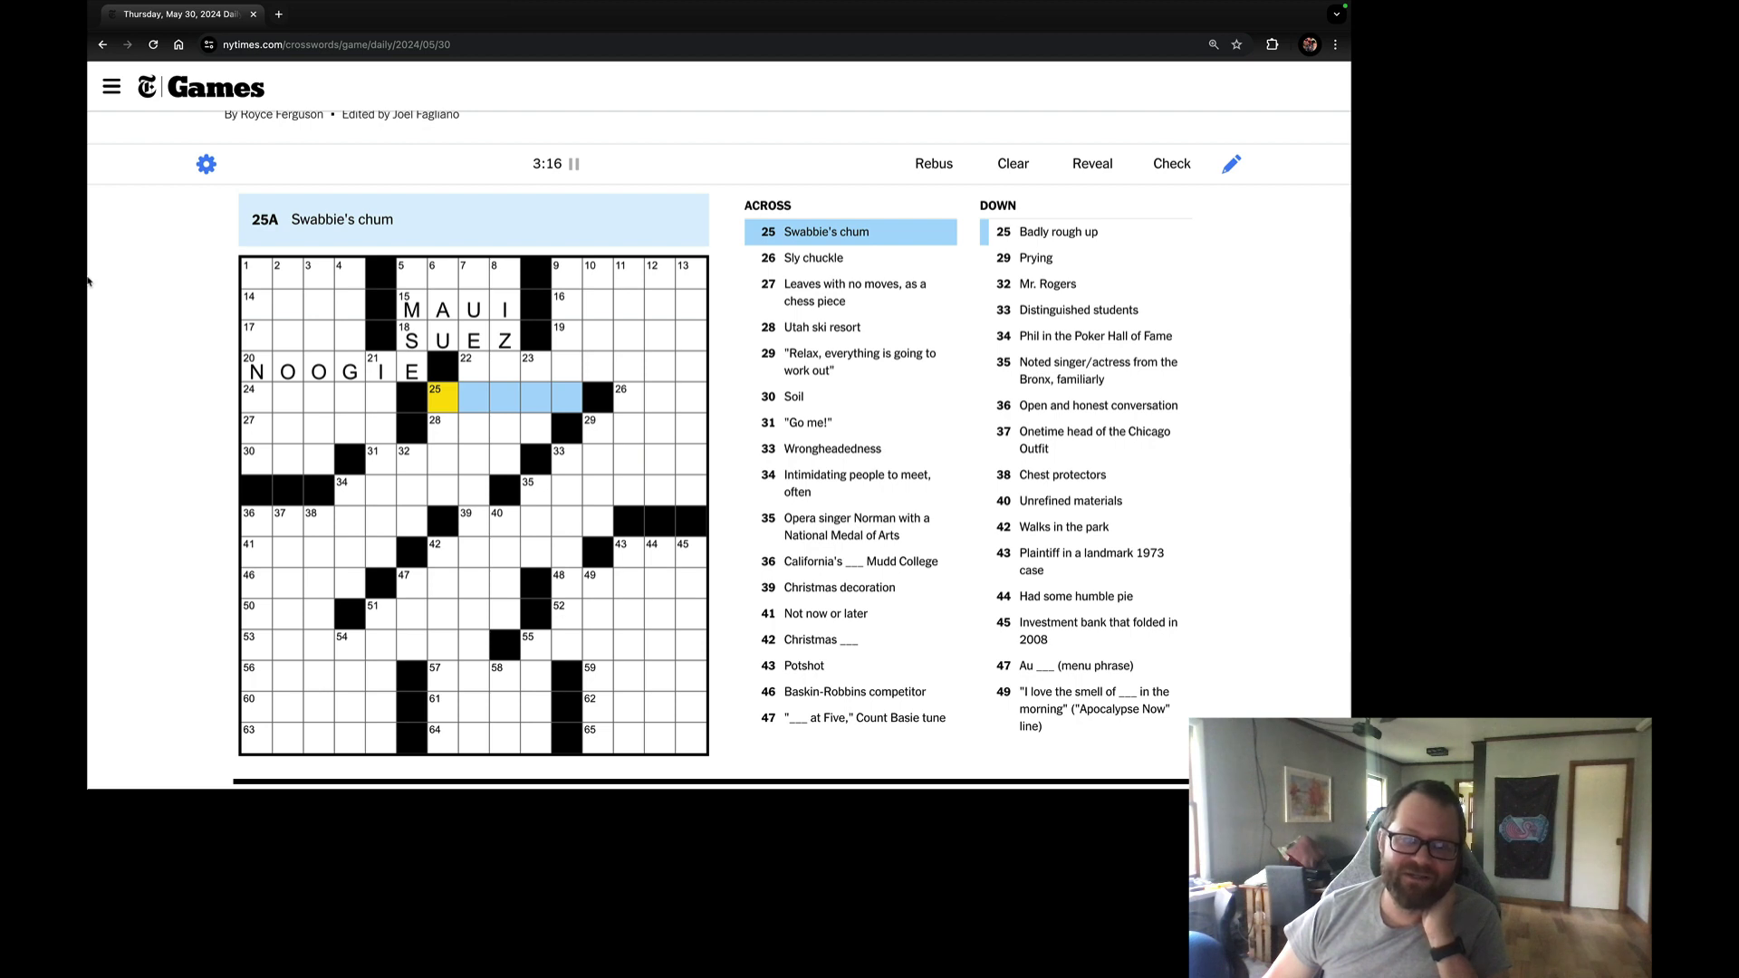
pyautogui.press('Return')
pyautogui.press('Return')
pyautogui.press('Return')
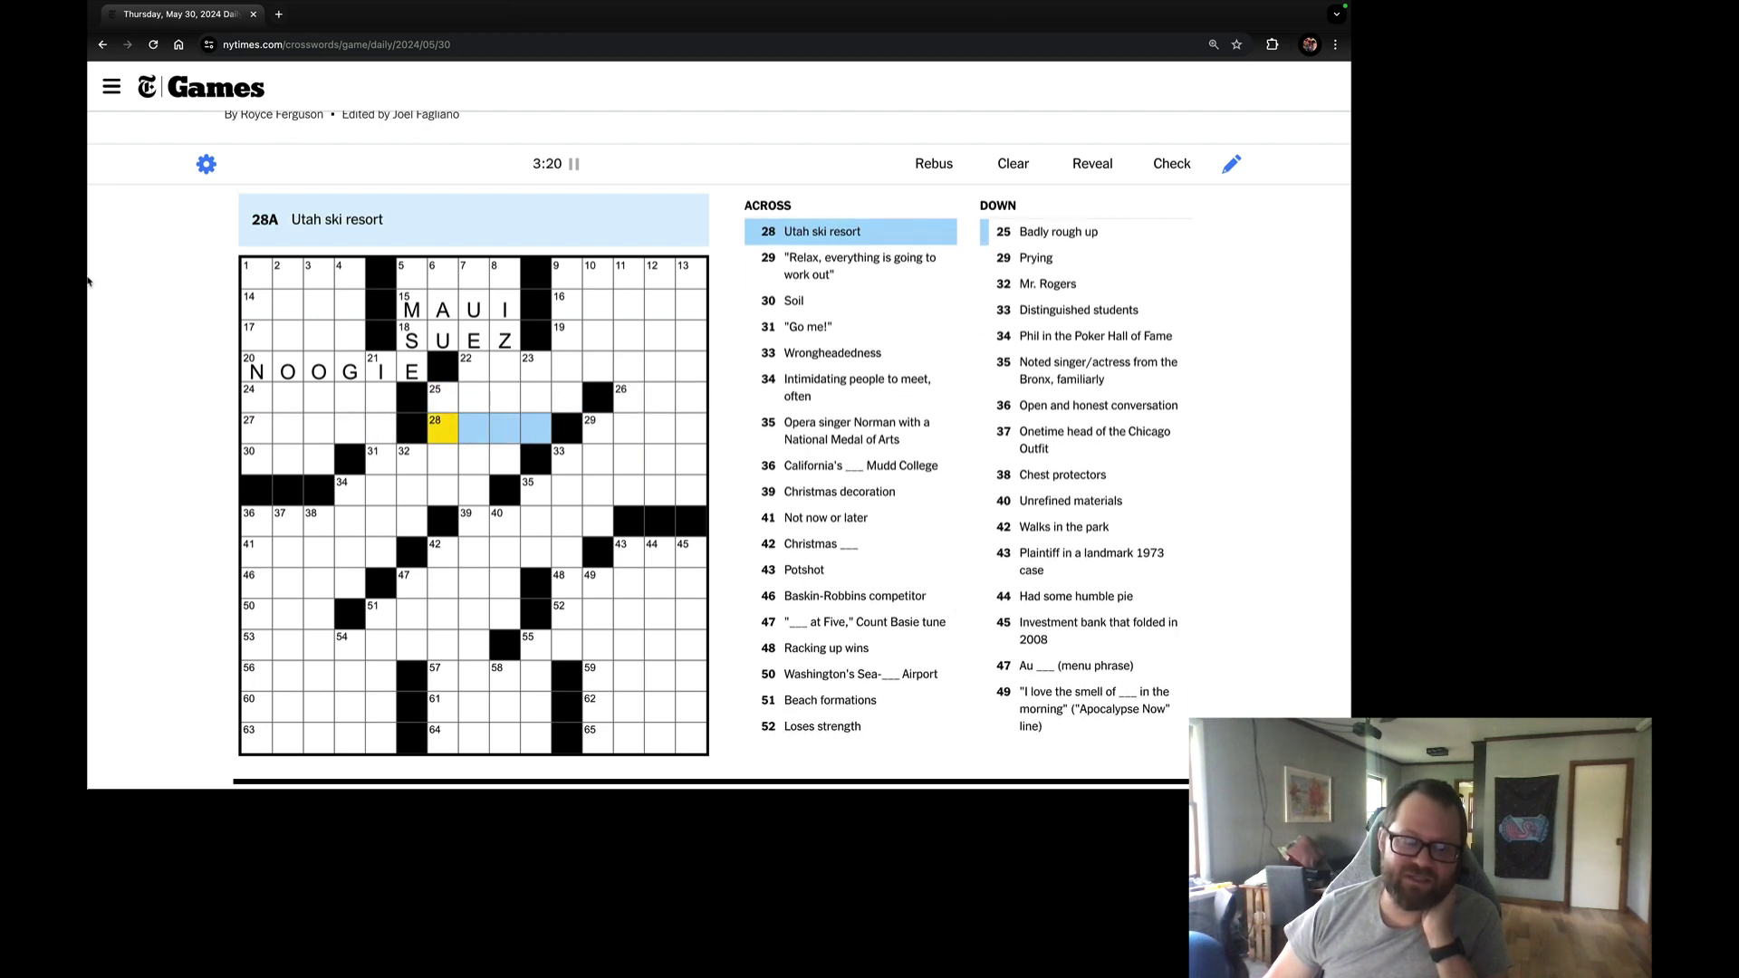
pyautogui.press('Return')
pyautogui.press('Return')
pyautogui.press('Return')
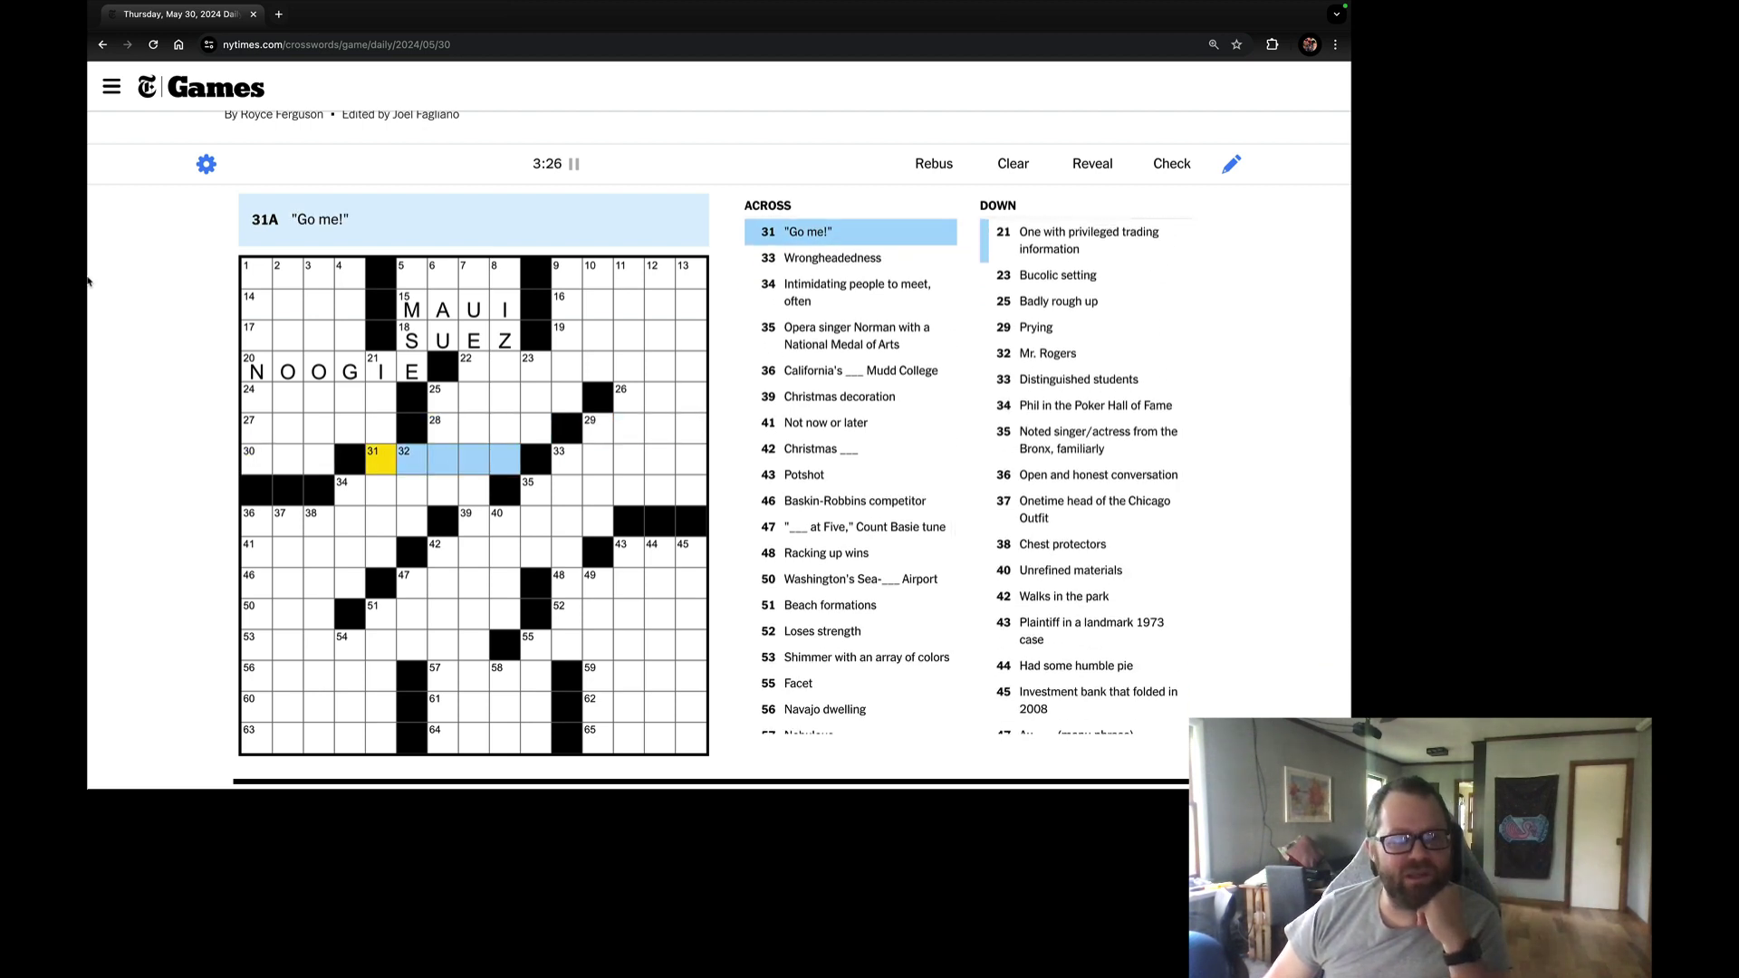
pyautogui.press('Return')
pyautogui.press('Return')
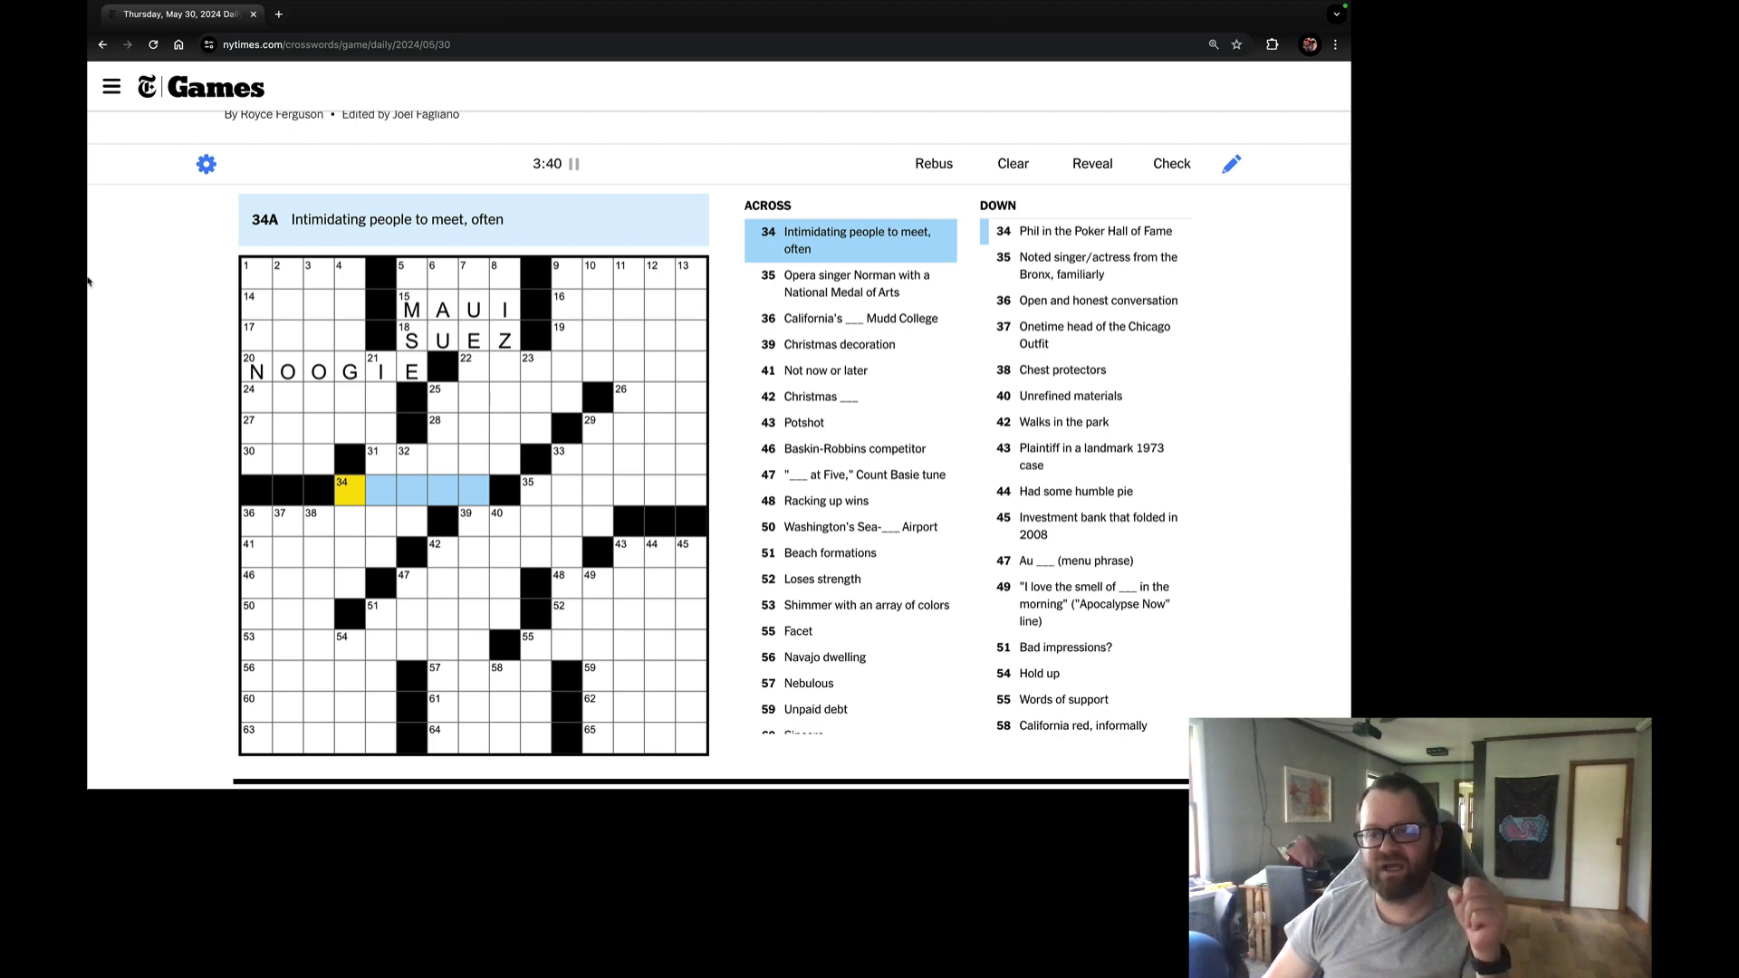
# Move through the Across clues, entering DUNES at 51-Across (Beach formations).
pyautogui.press('Tab')
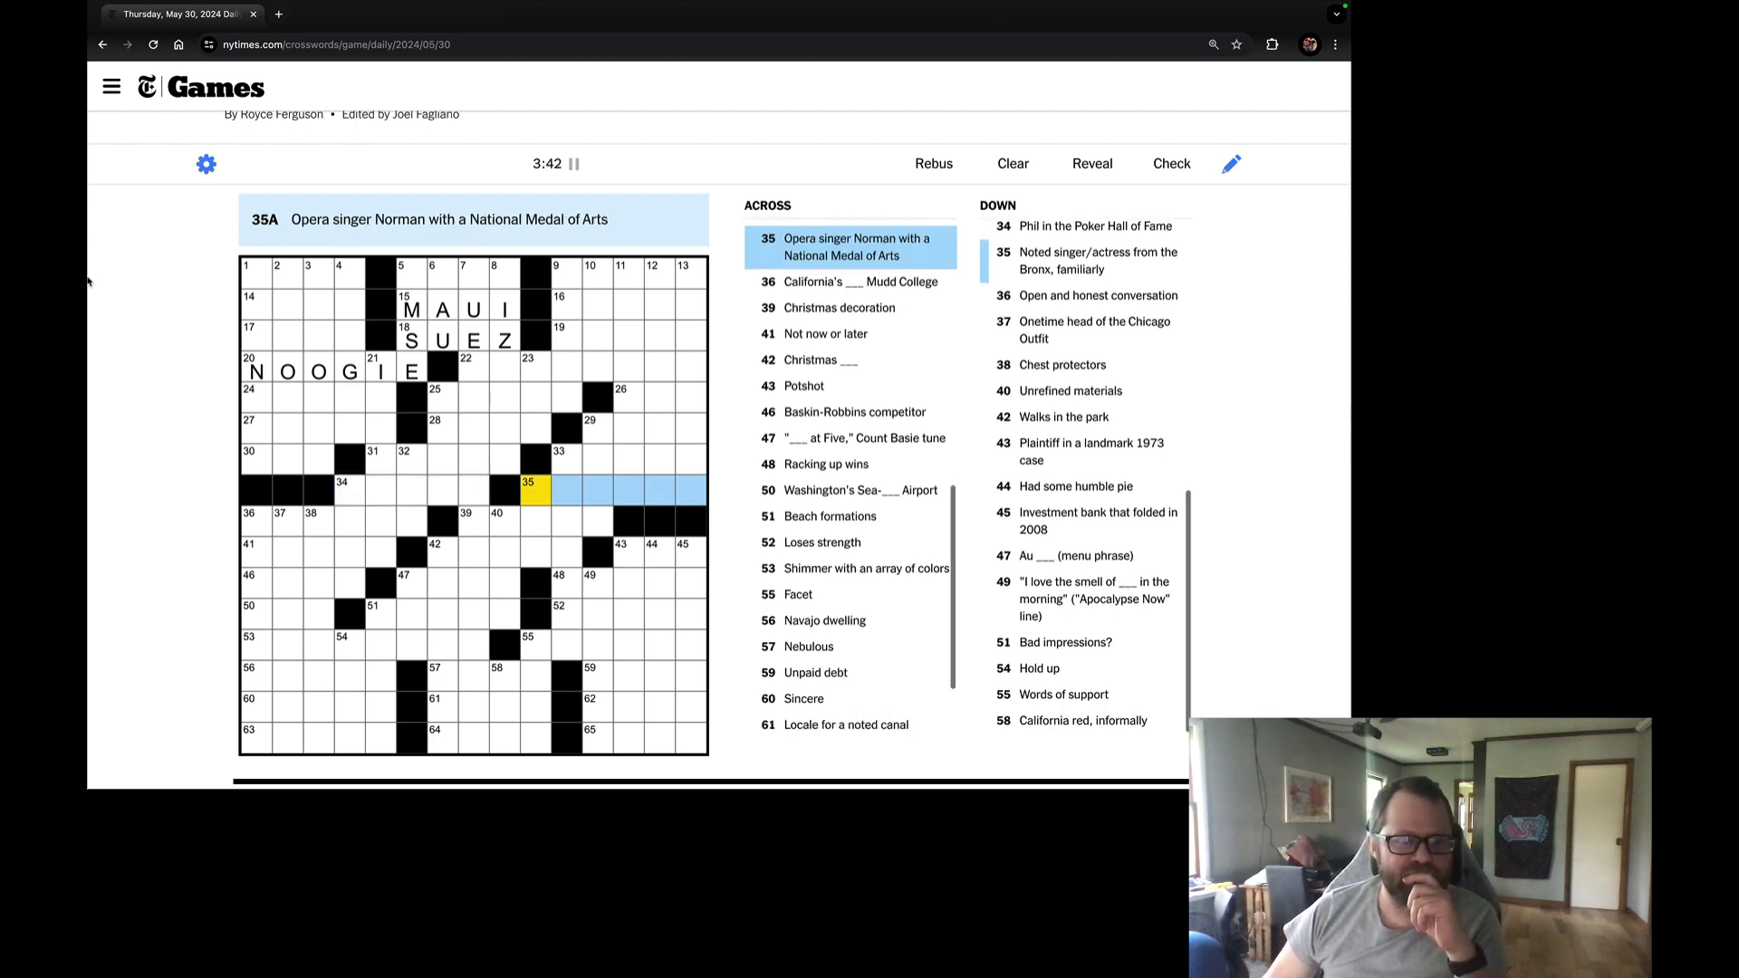
pyautogui.press('Tab')
pyautogui.press('Tab')
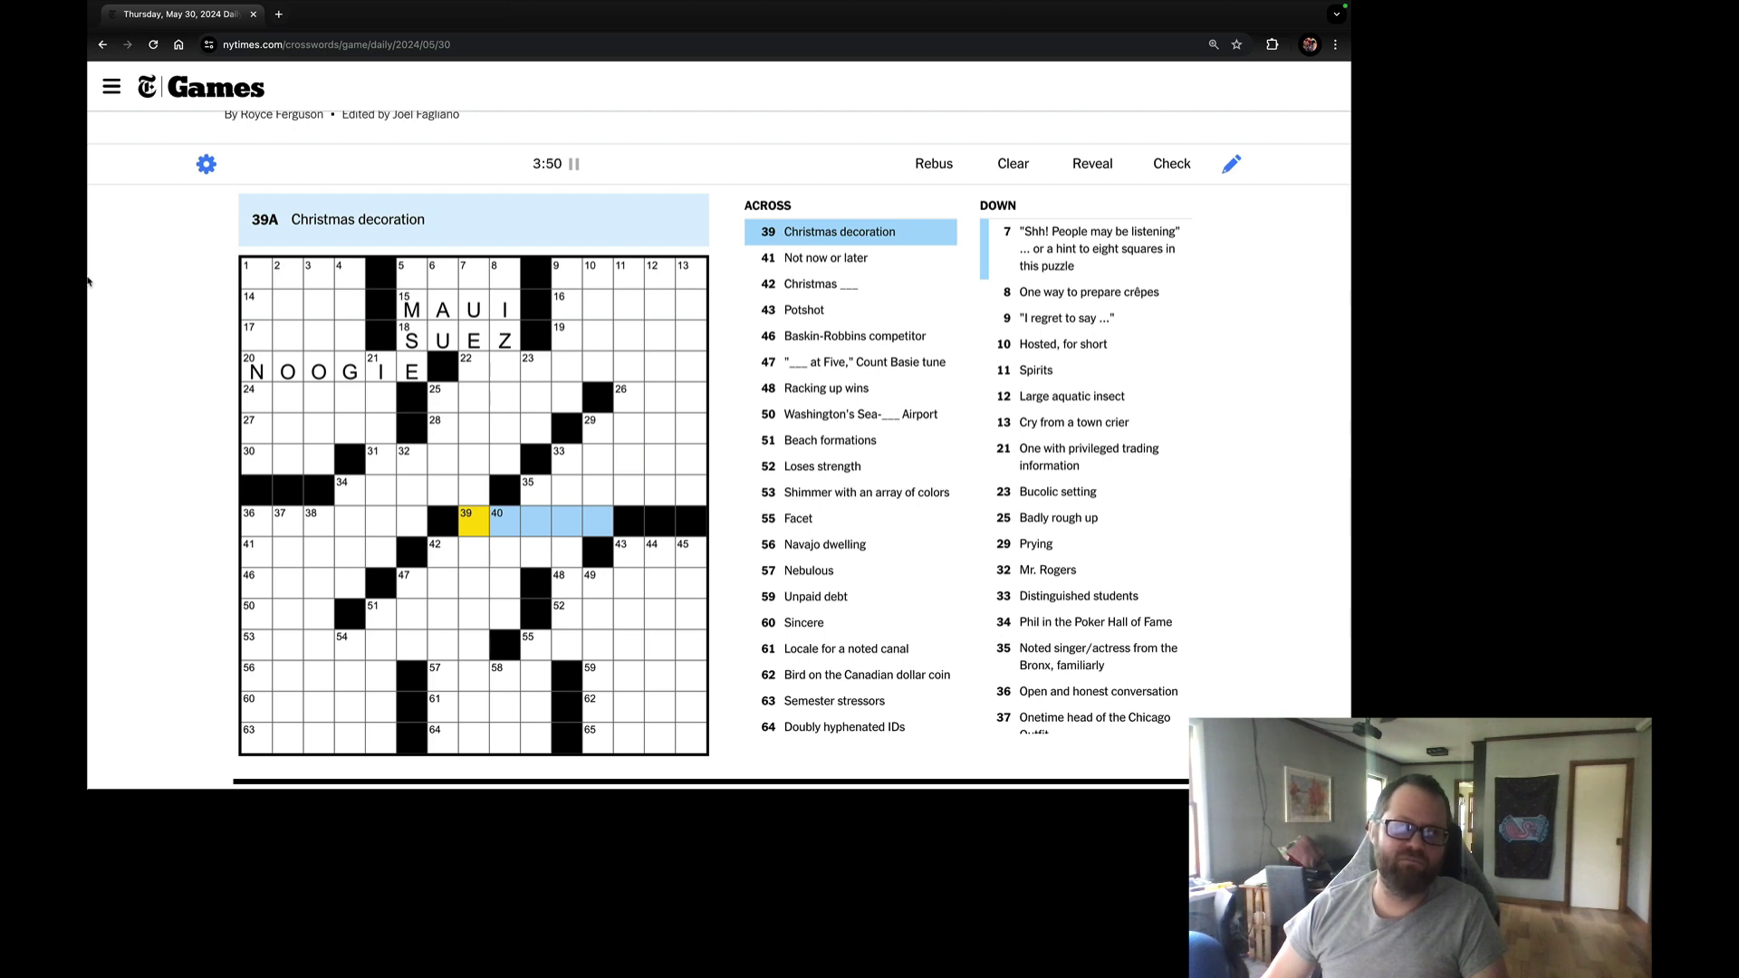
pyautogui.press('Tab')
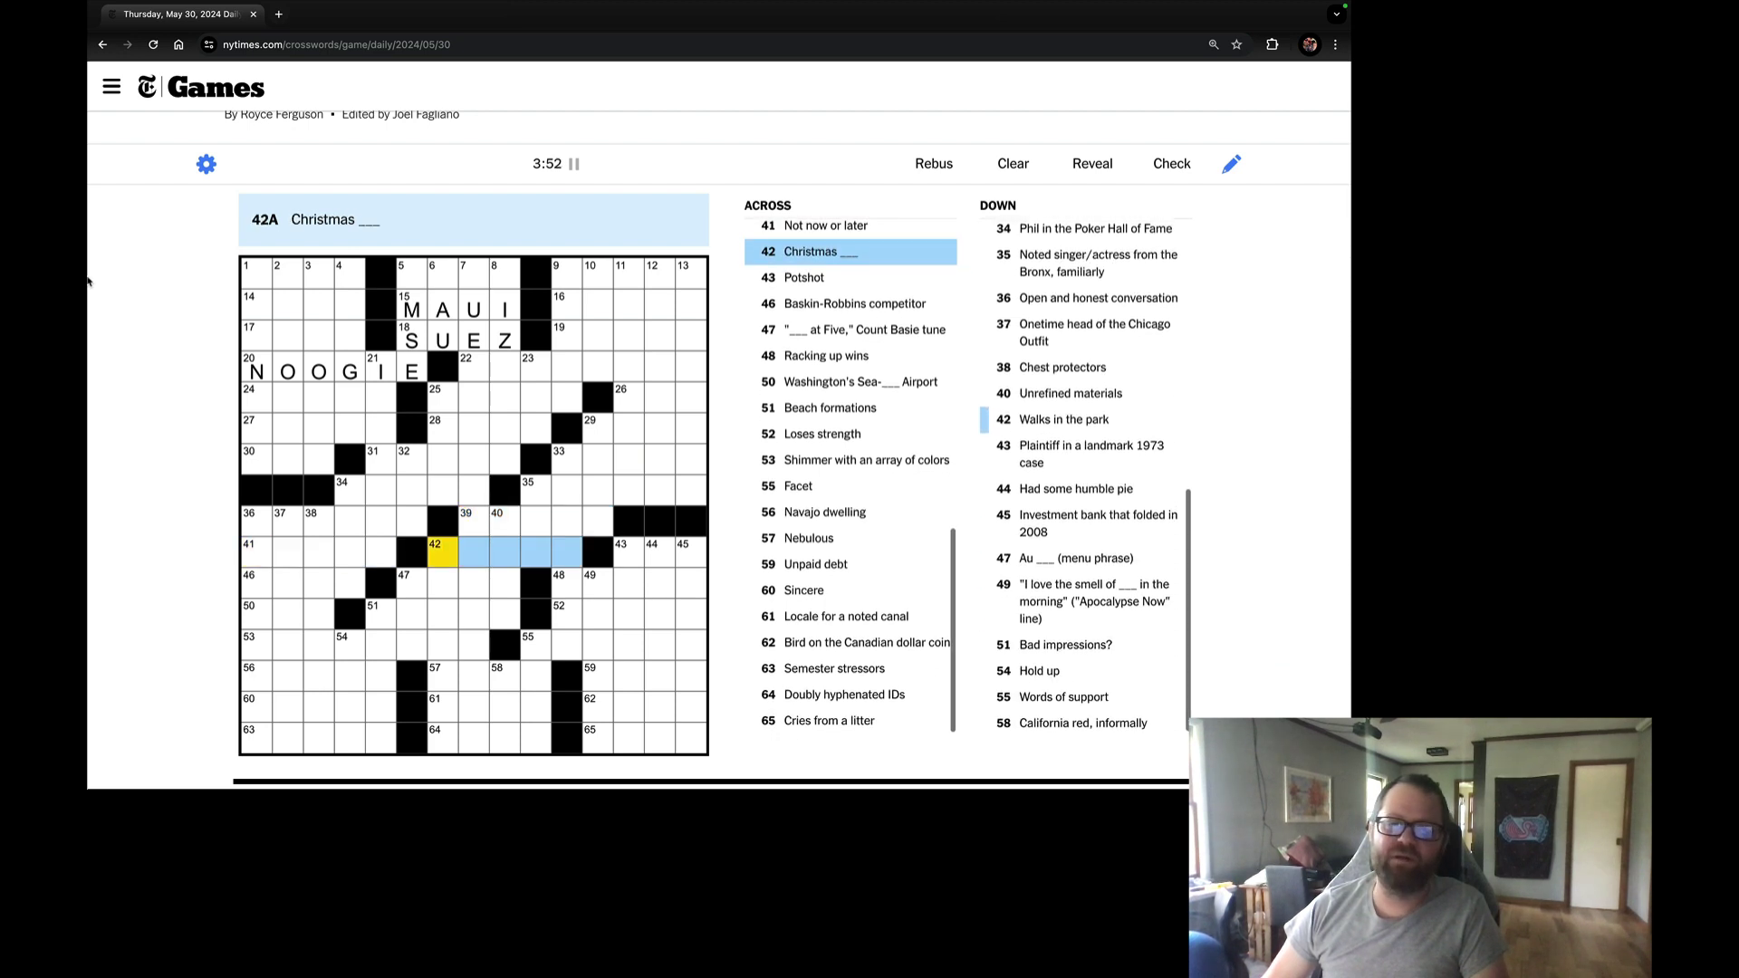
pyautogui.hotkey('shift', 'Tab')
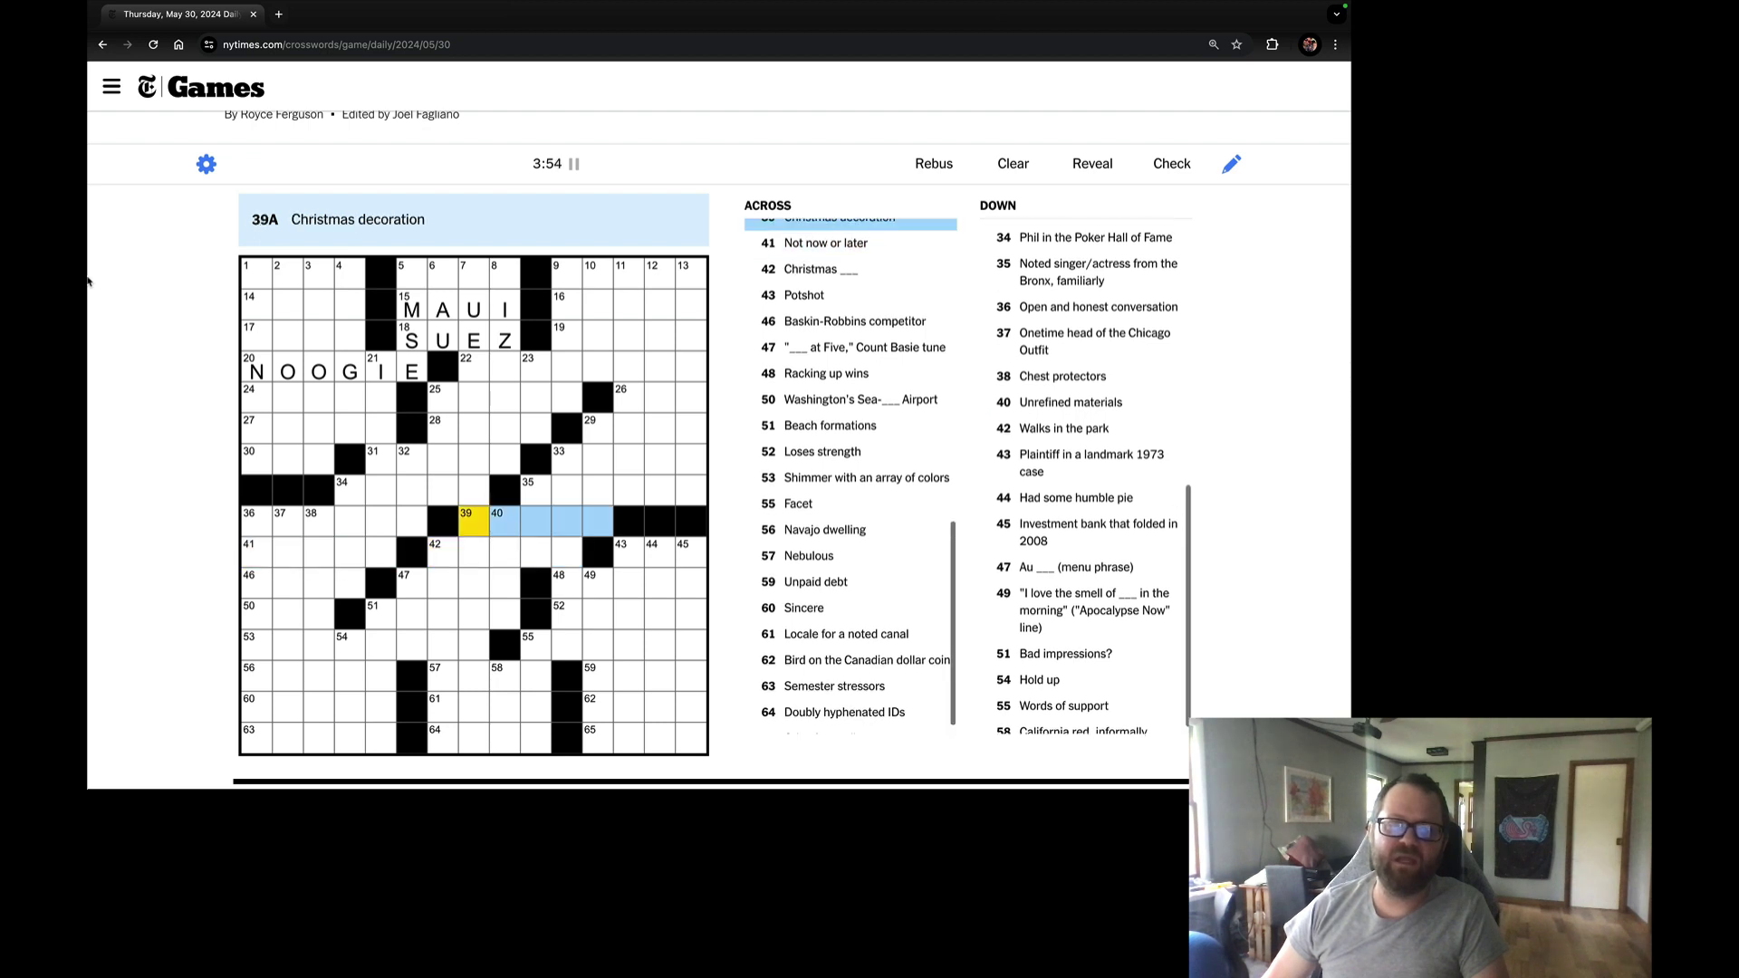
pyautogui.press('Tab')
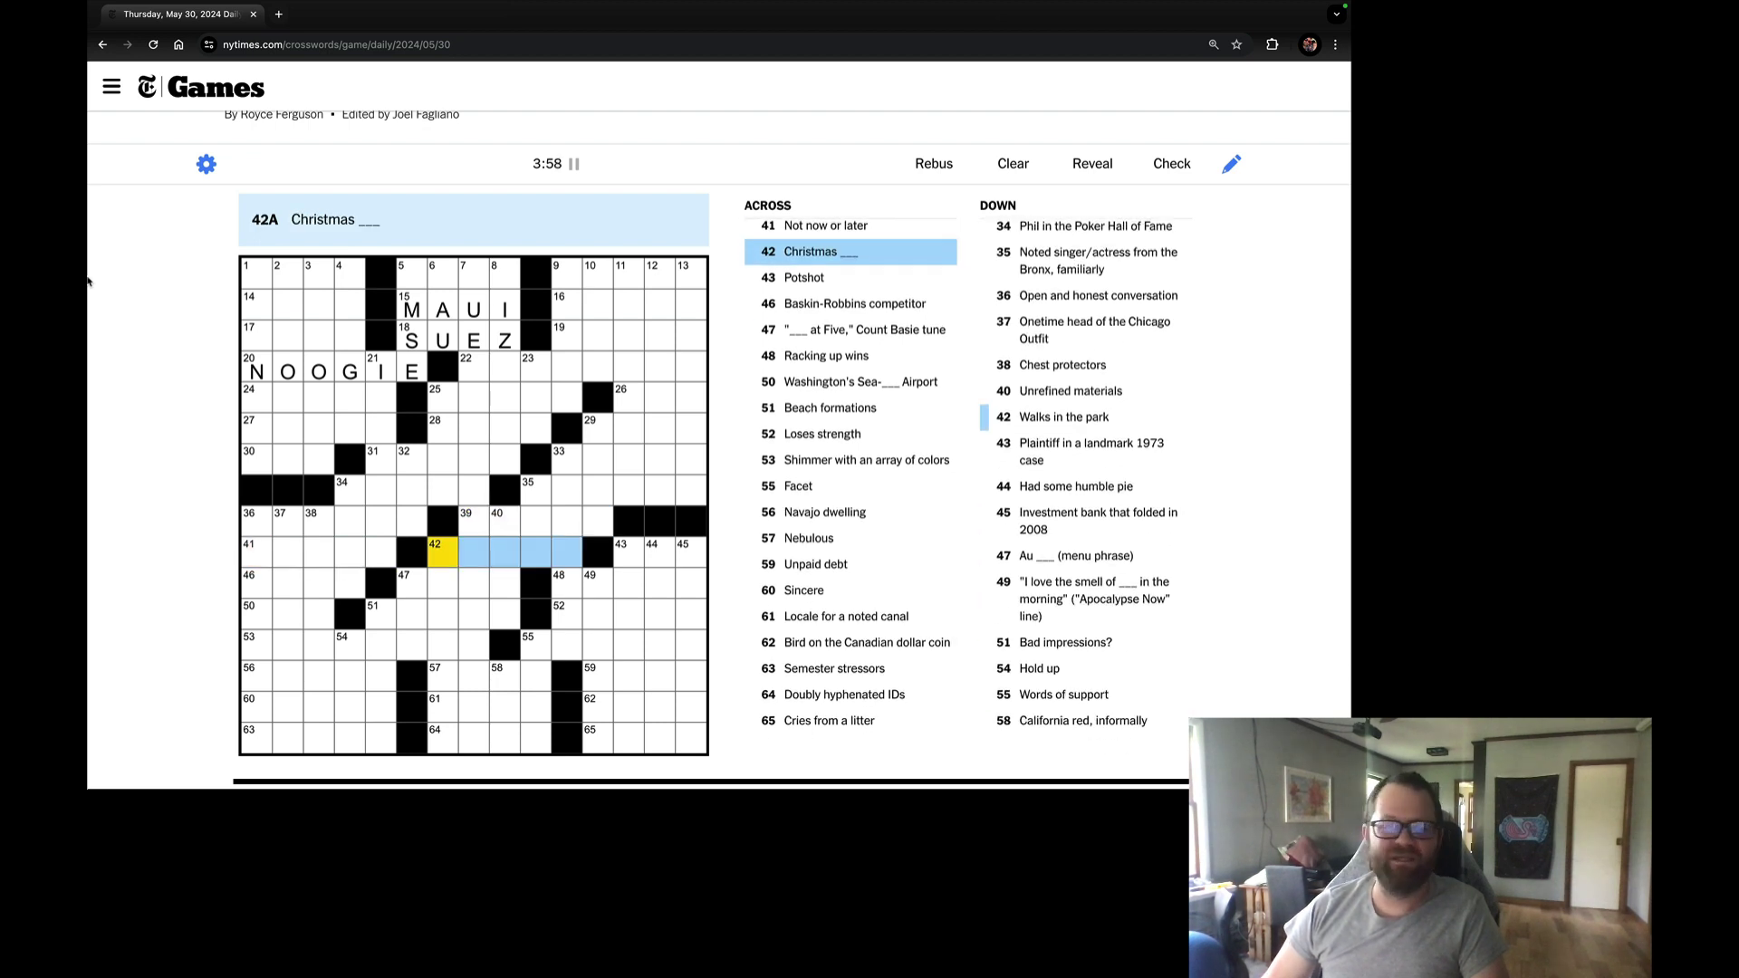
pyautogui.press('Tab')
pyautogui.press('Tab')
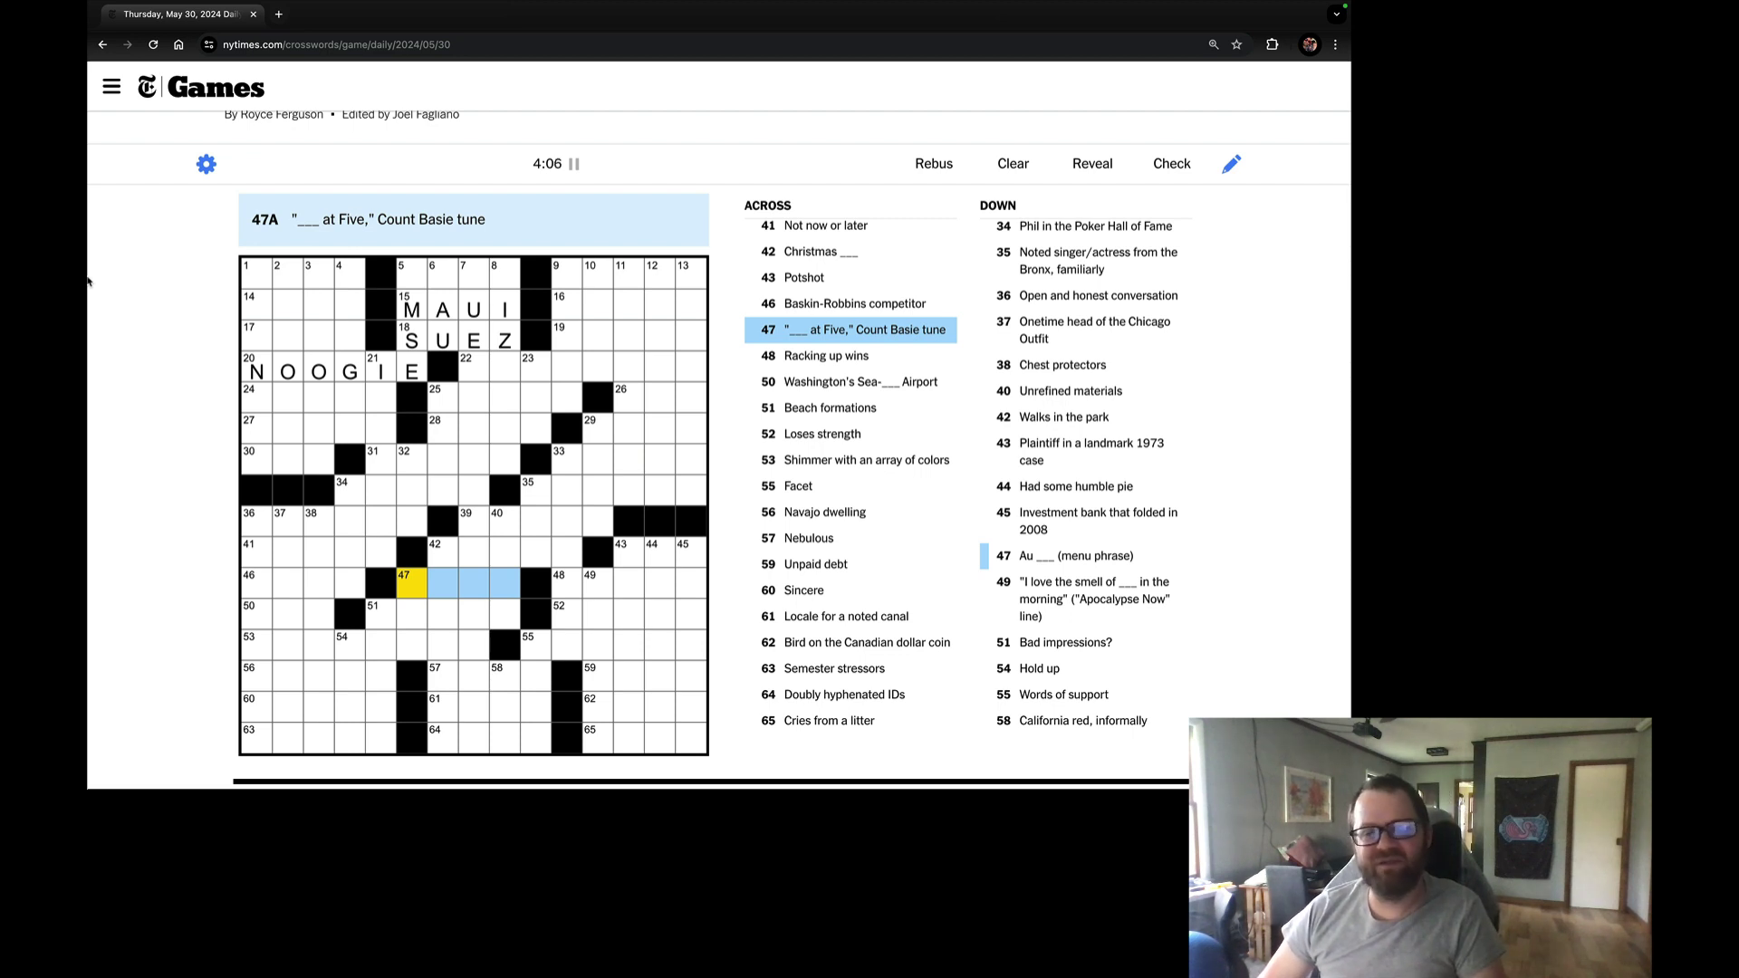
pyautogui.press('Tab')
pyautogui.press('Tab')
pyautogui.press('Tab')
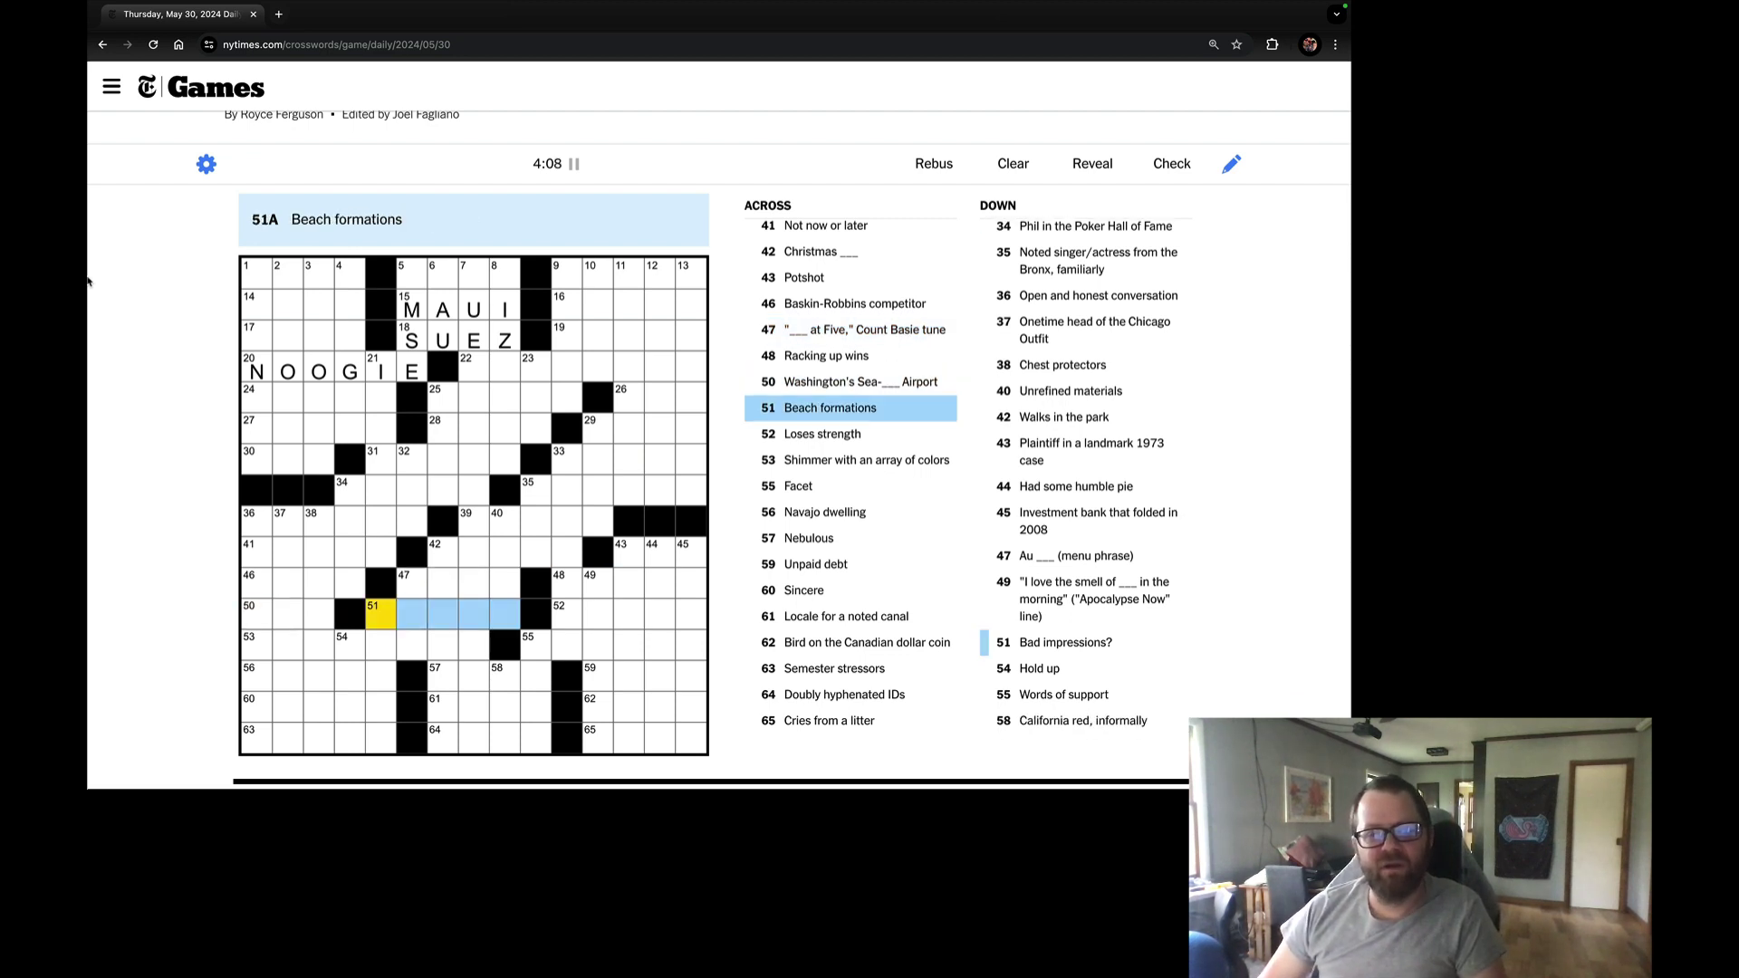
pyautogui.write('DUNES')
pyautogui.press('Tab')
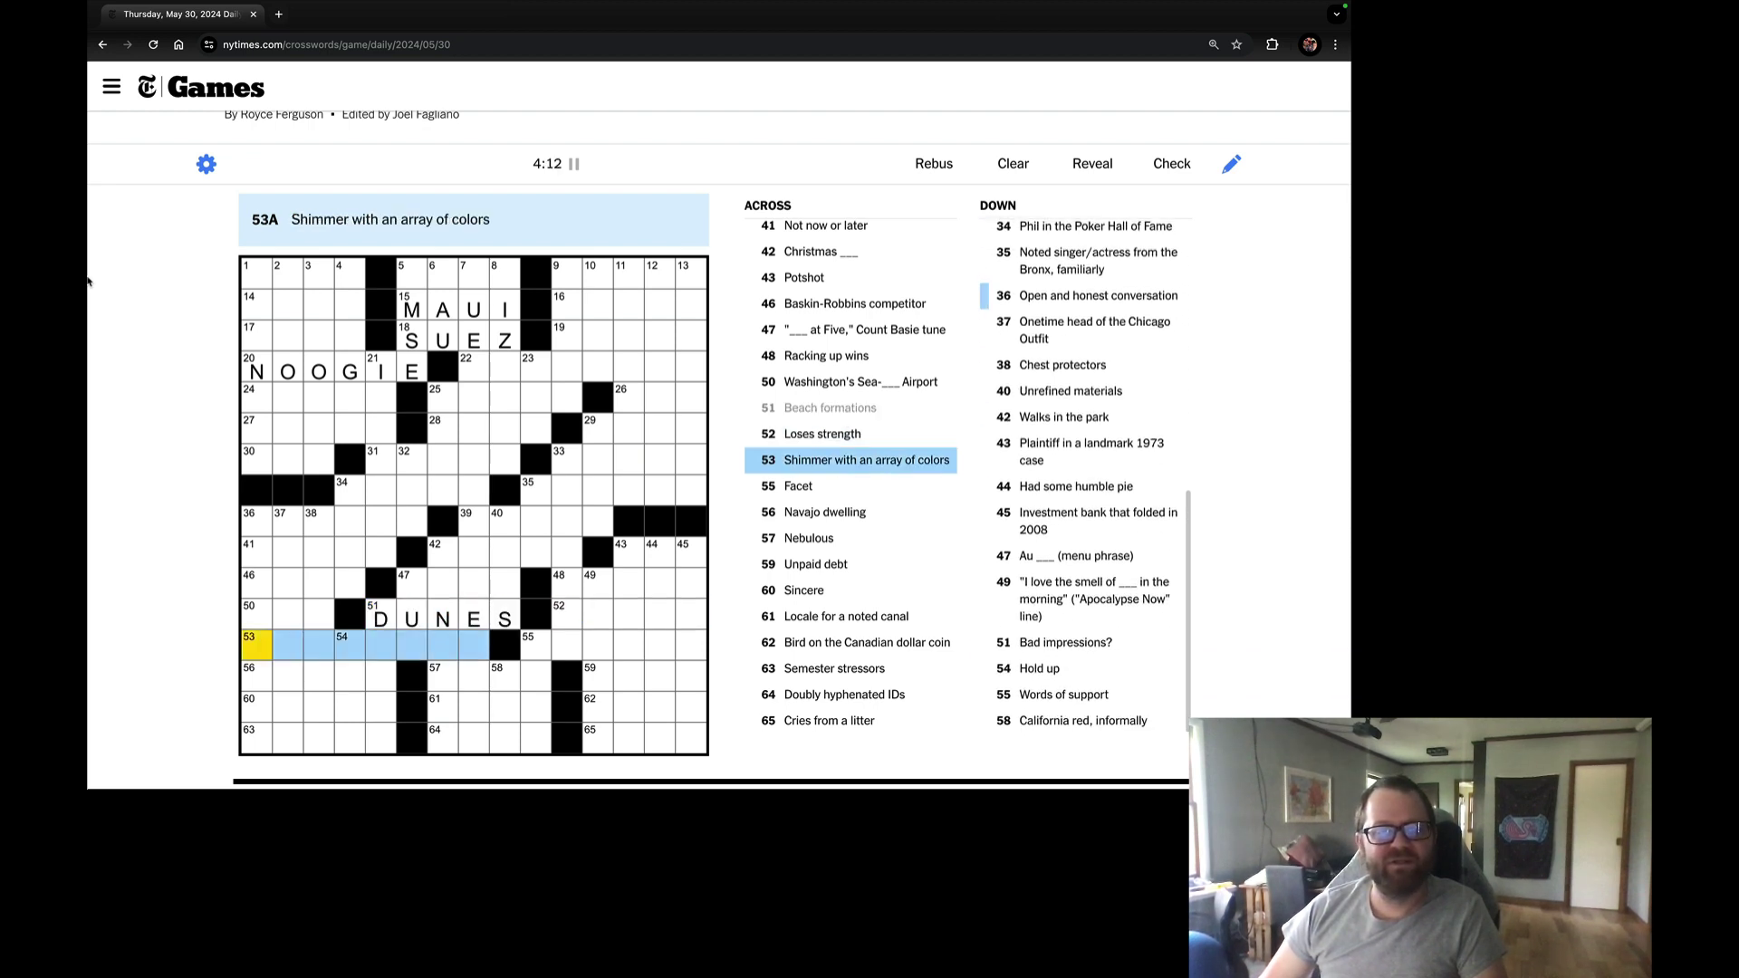
pyautogui.press('Tab')
pyautogui.press('Tab')
pyautogui.press('Tab')
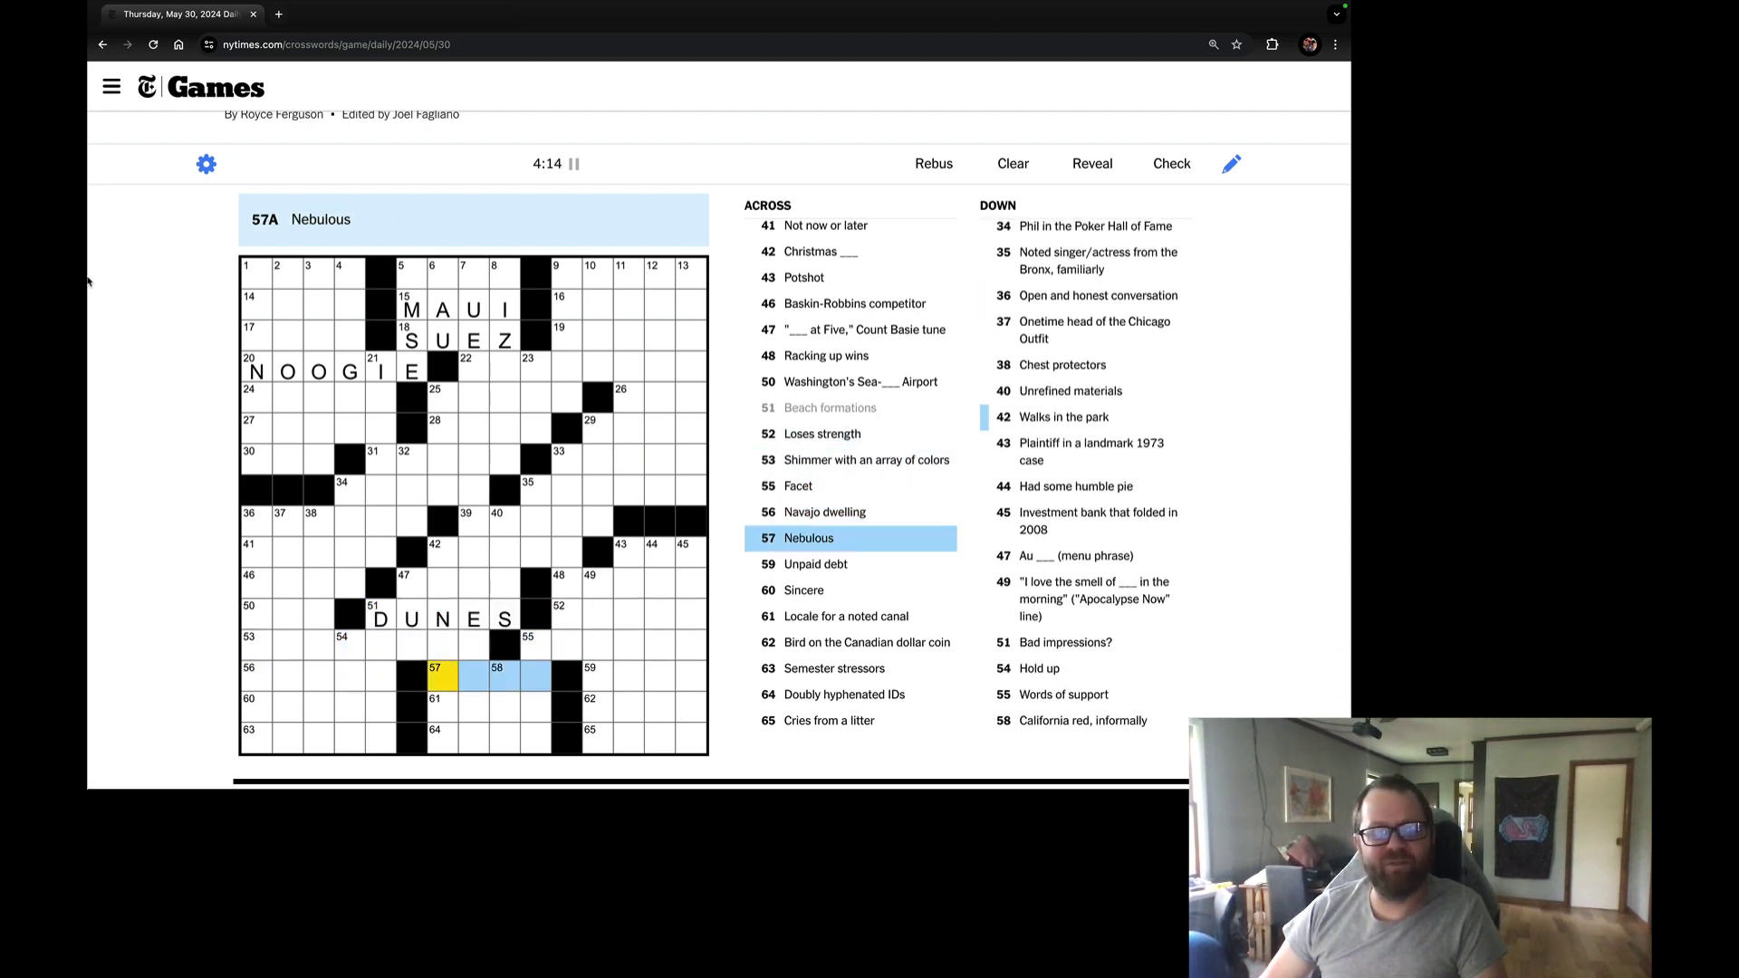
pyautogui.press('Tab')
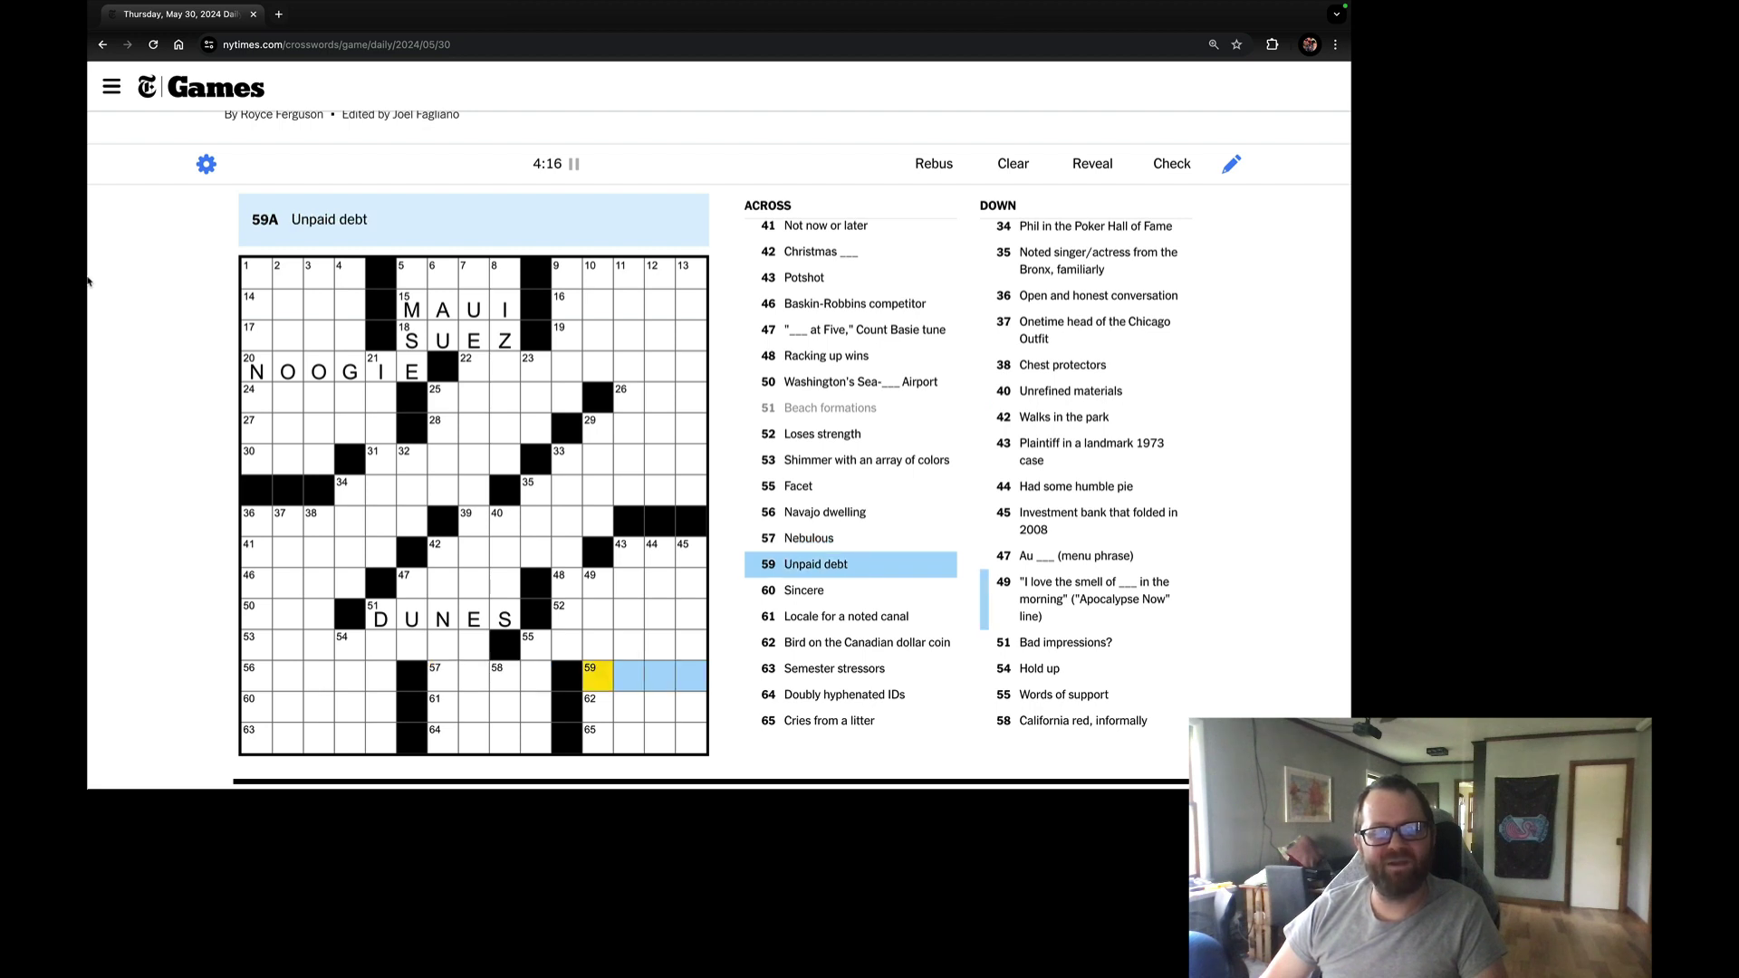
pyautogui.press('Tab')
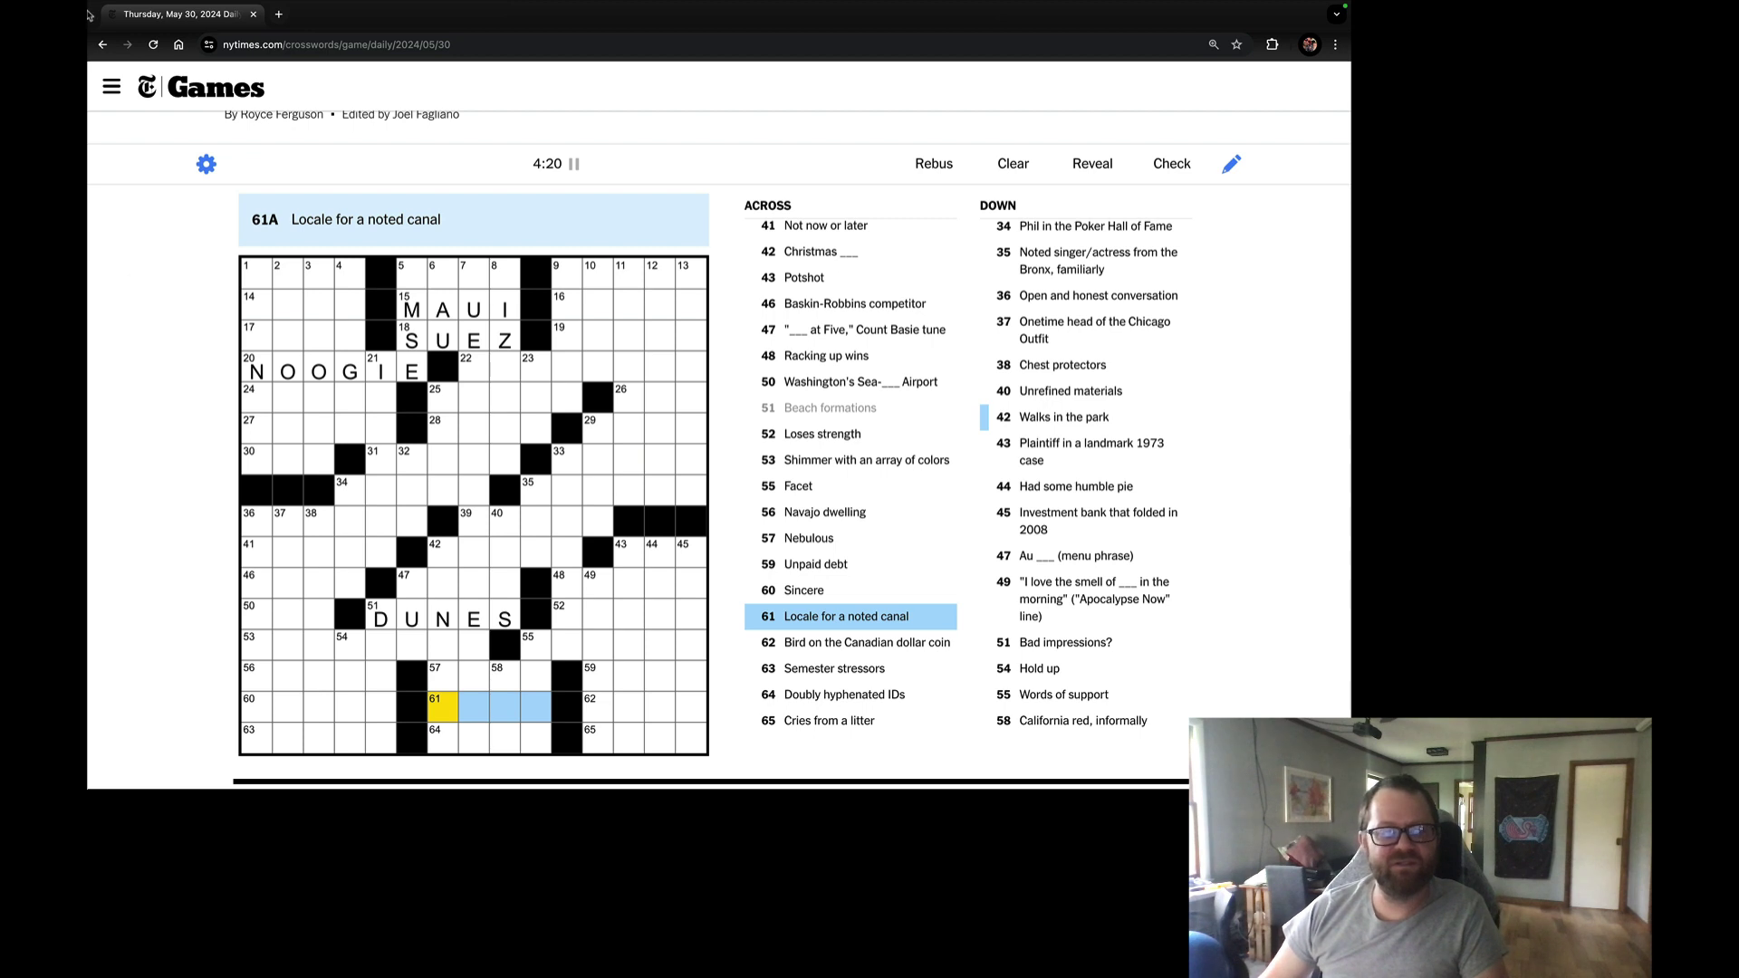
# Erase SUEZ from 18-Across.
pyautogui.hotkey('shift', 'Tab')
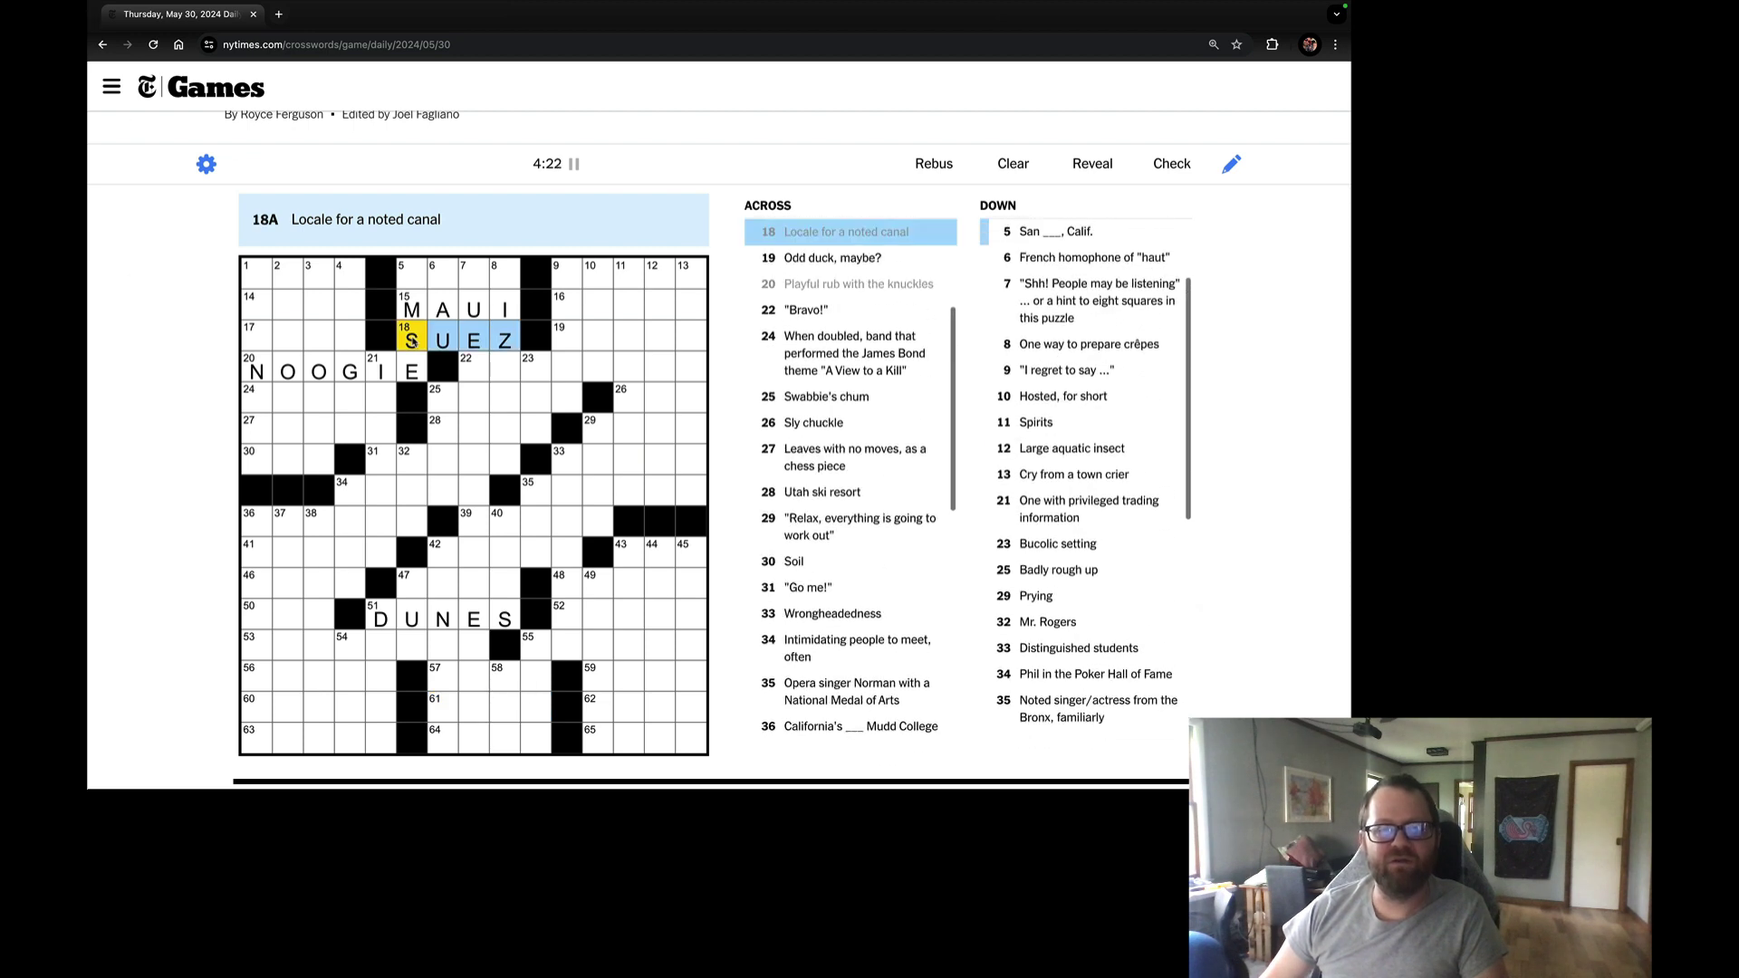
pyautogui.press('Up')
pyautogui.press('Down')
pyautogui.press('End')
pyautogui.press('BackSpace')
pyautogui.press('BackSpace')
pyautogui.press('BackSpace')
pyautogui.press('BackSpace')
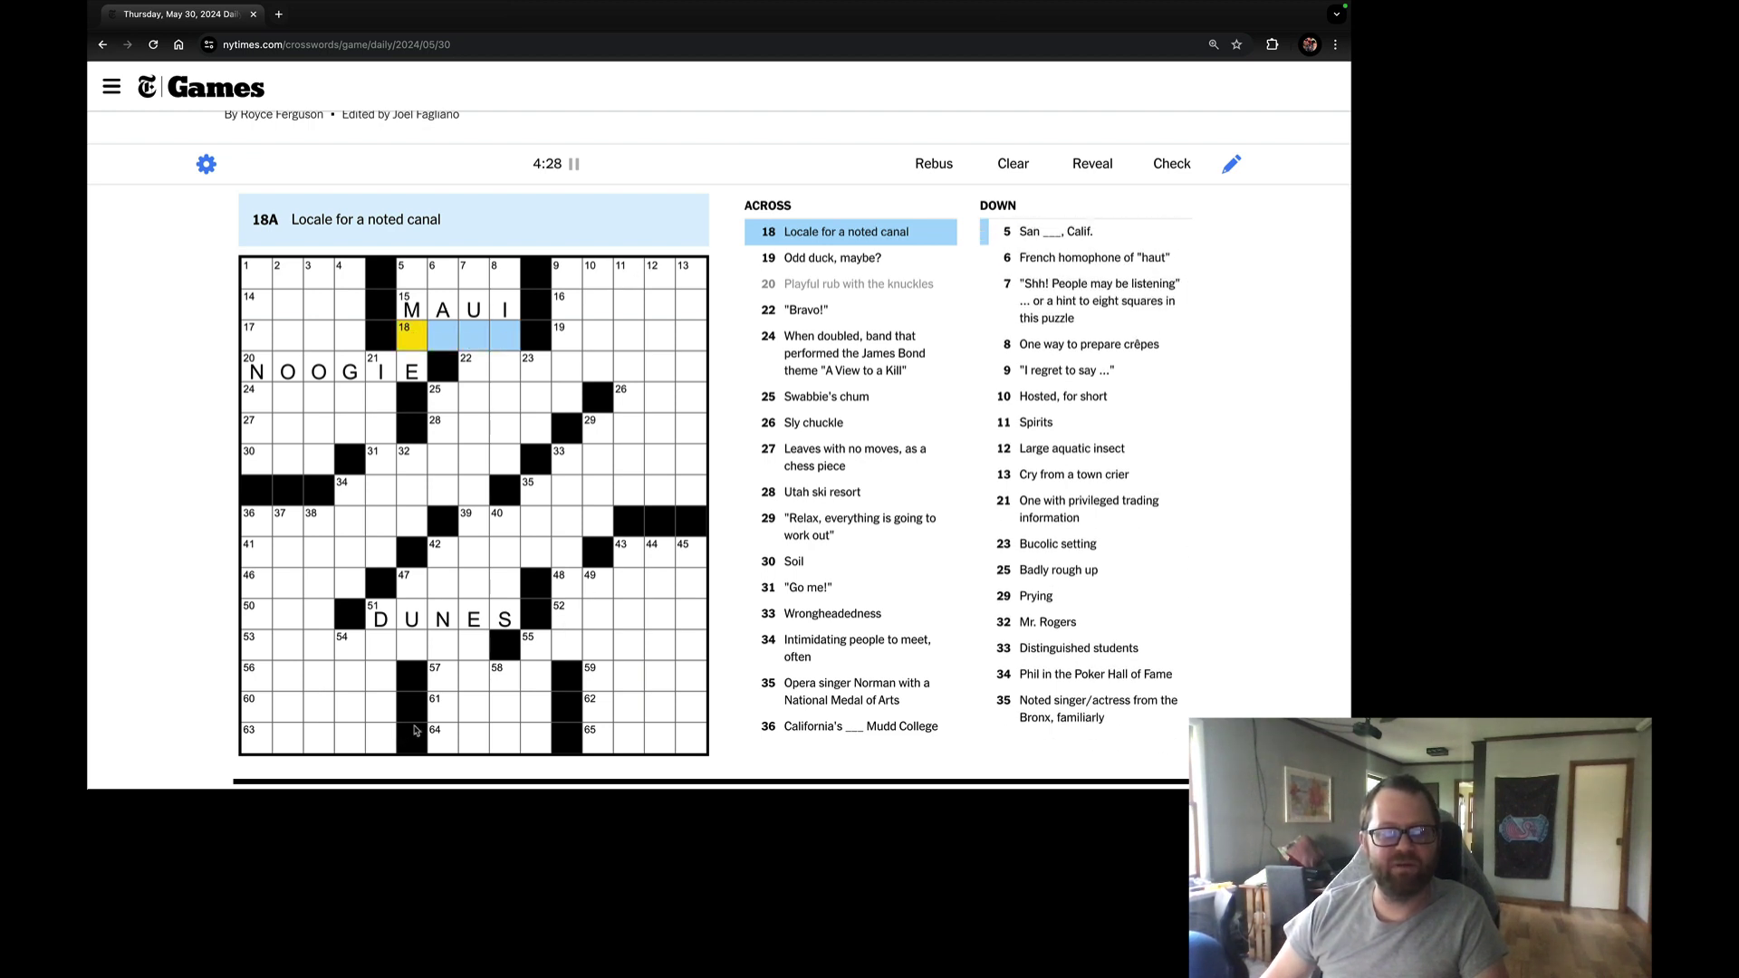
# Enter SSNS at 64-Across.
pyautogui.click(435, 699)
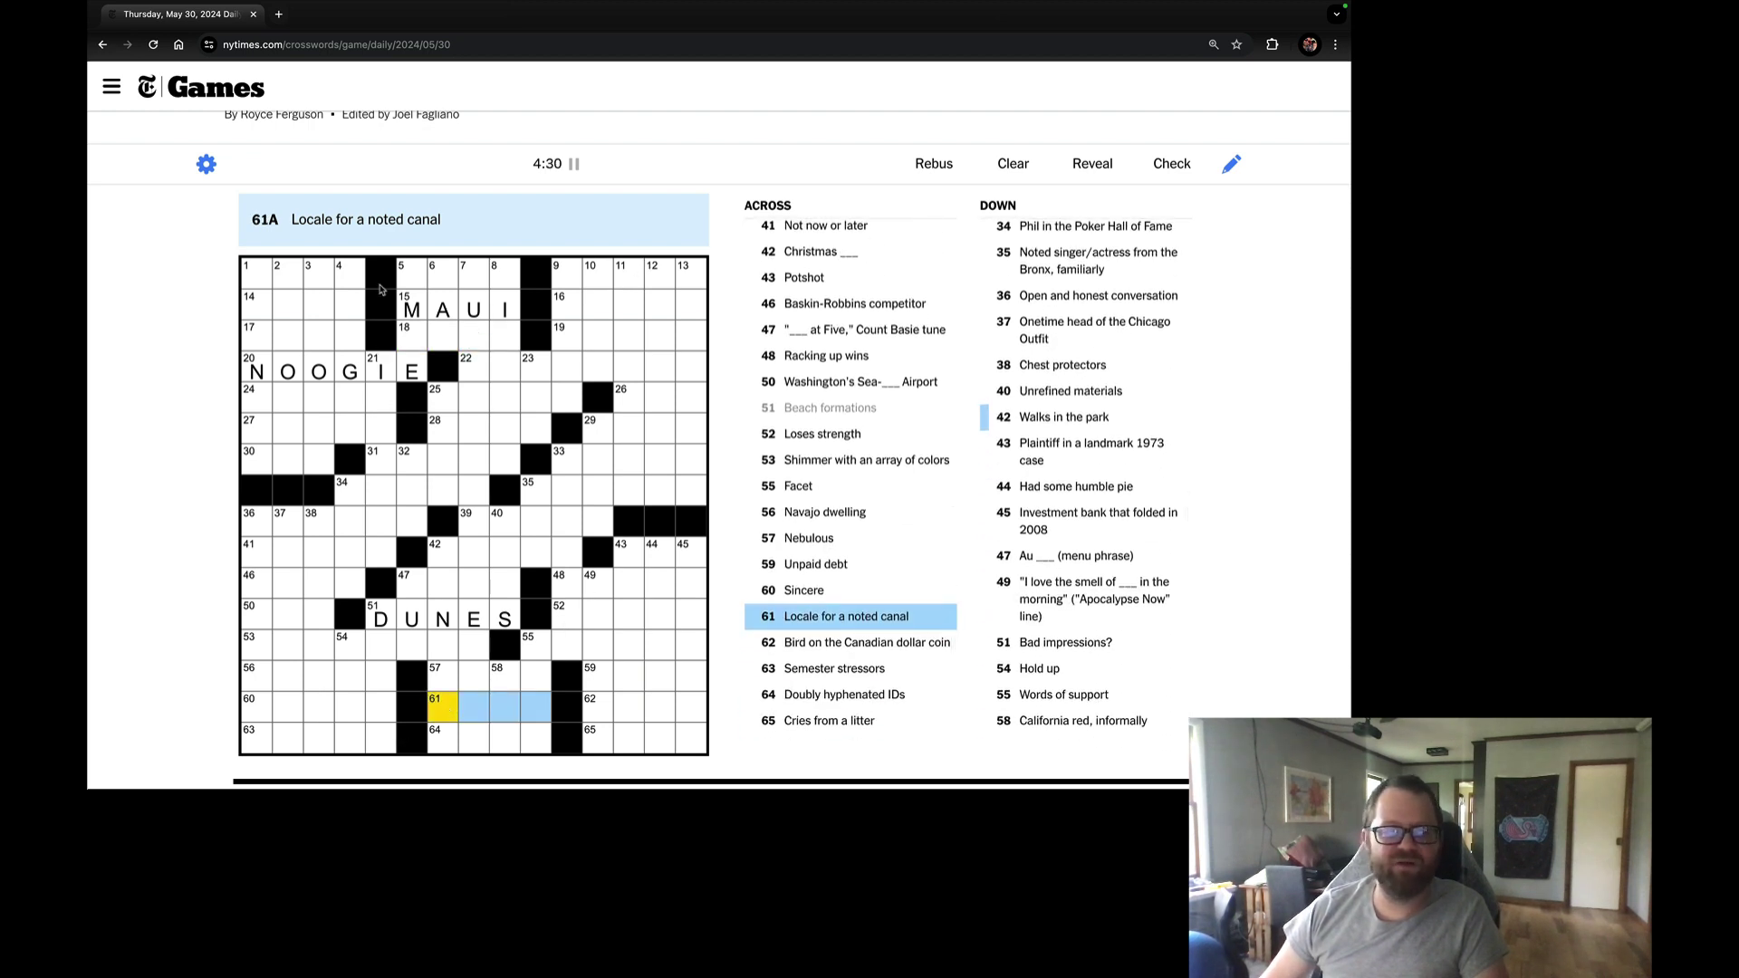
pyautogui.click(415, 340)
pyautogui.click(432, 707)
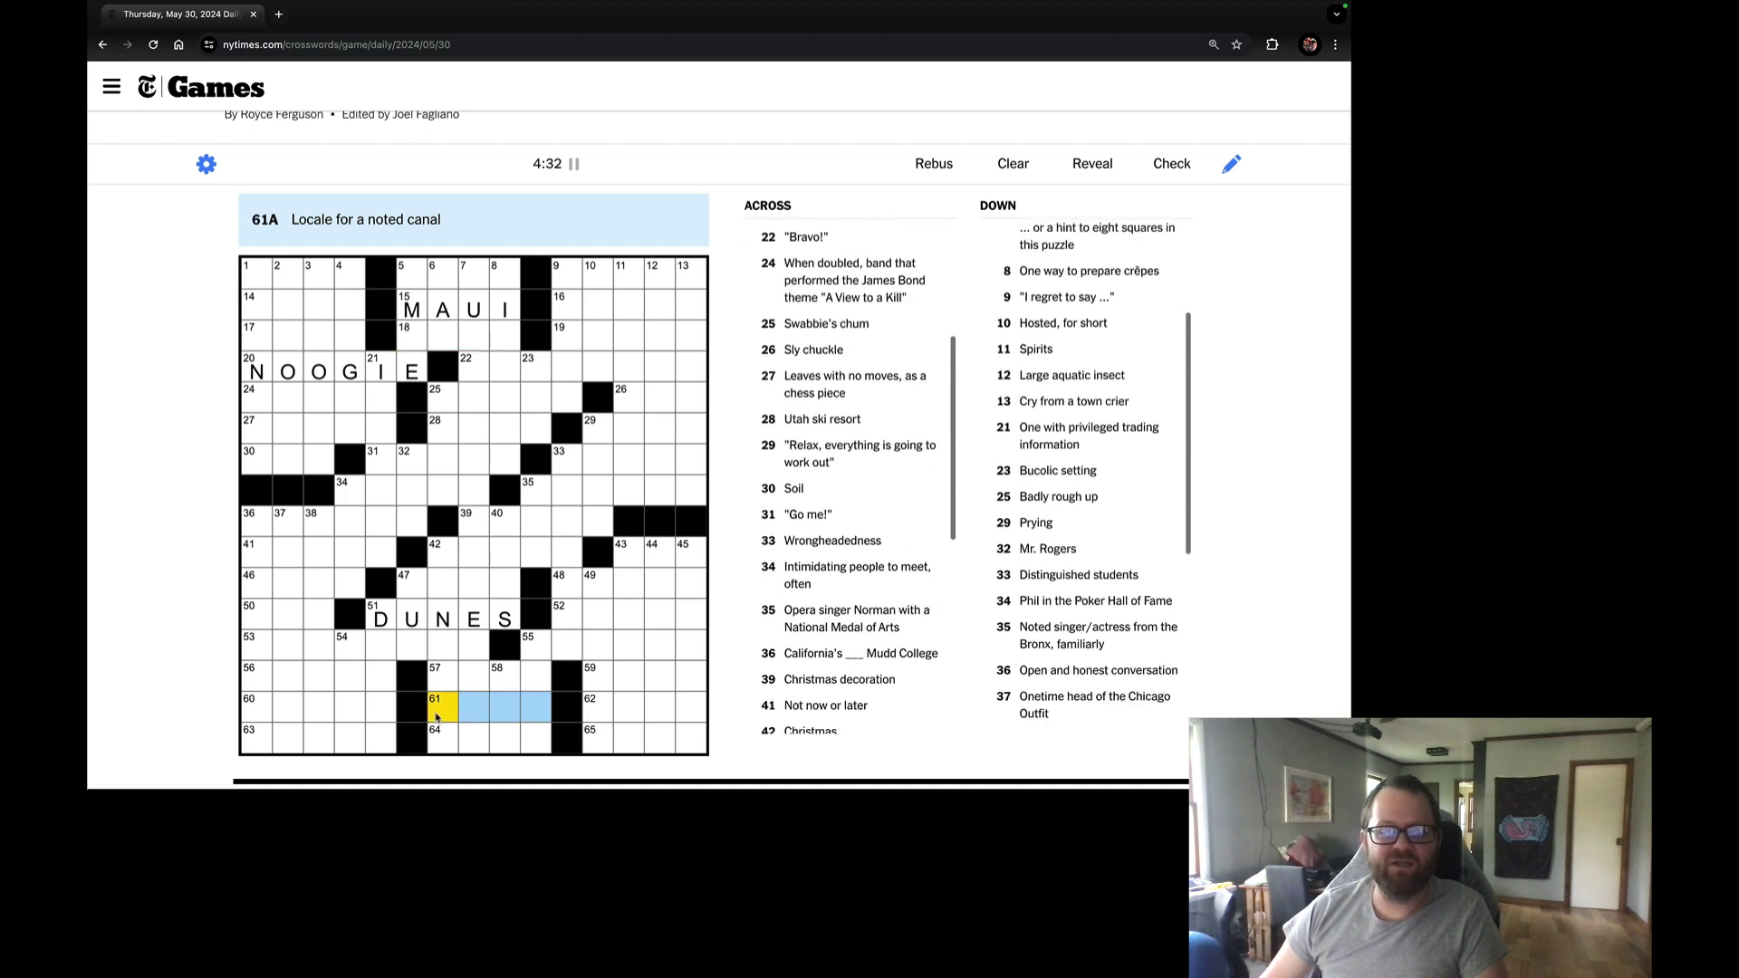
pyautogui.click(436, 735)
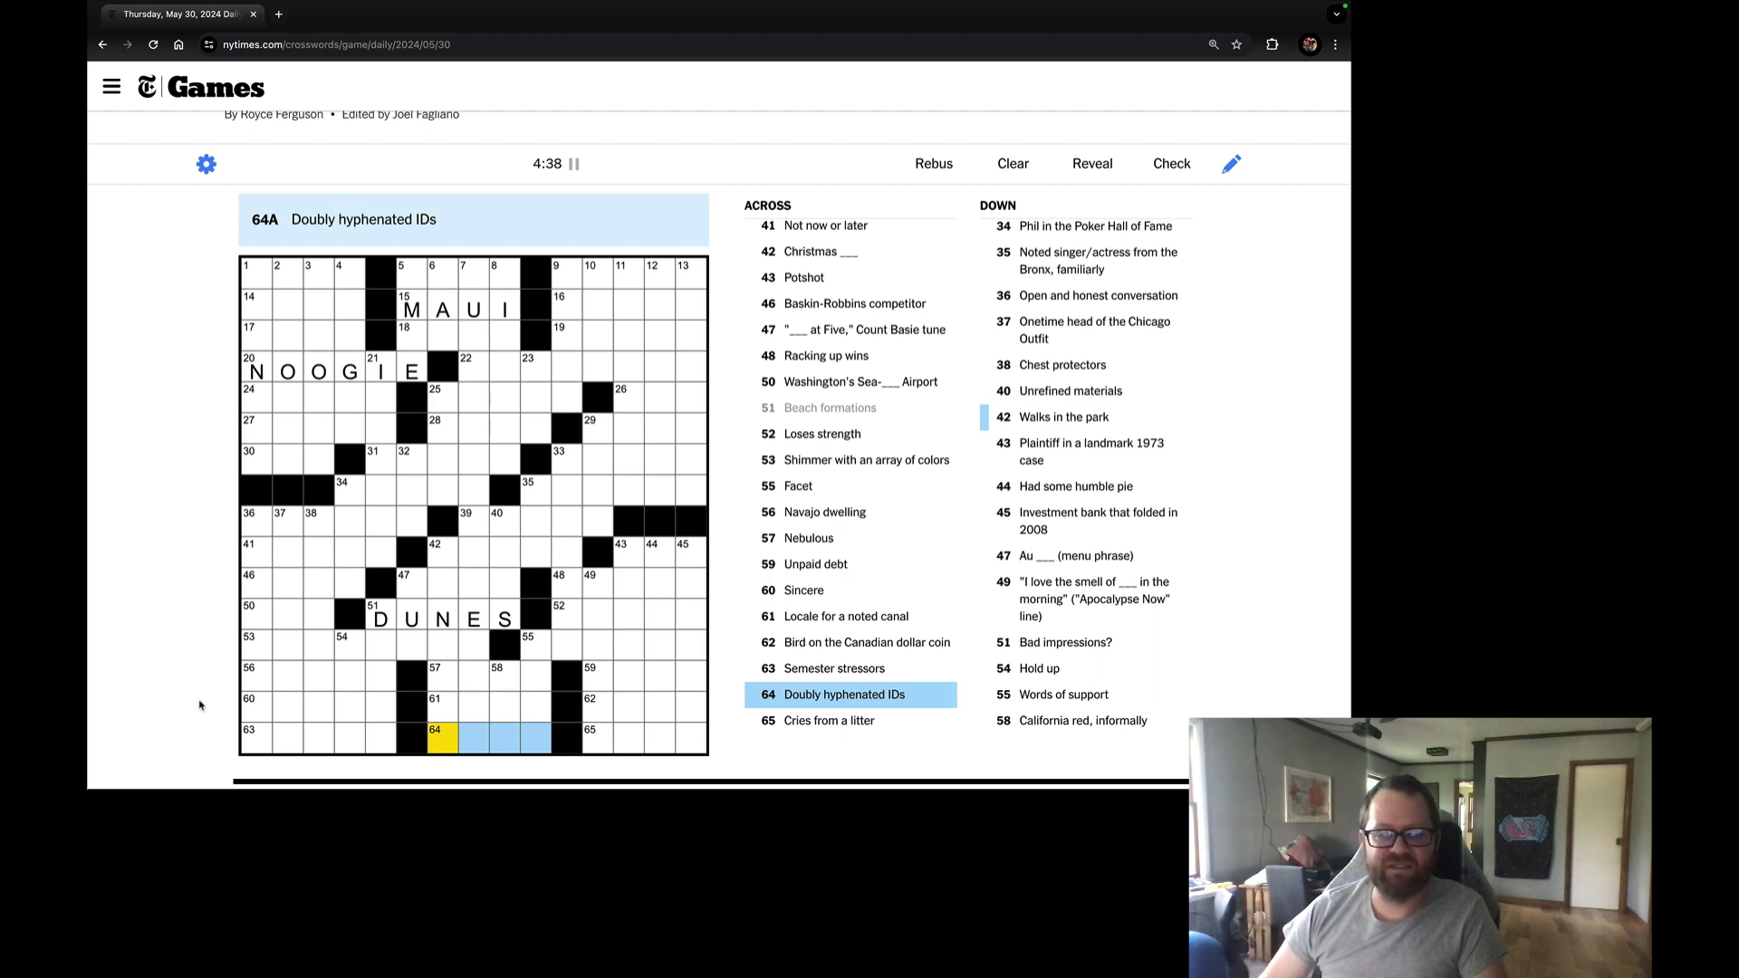
pyautogui.write('SSN')
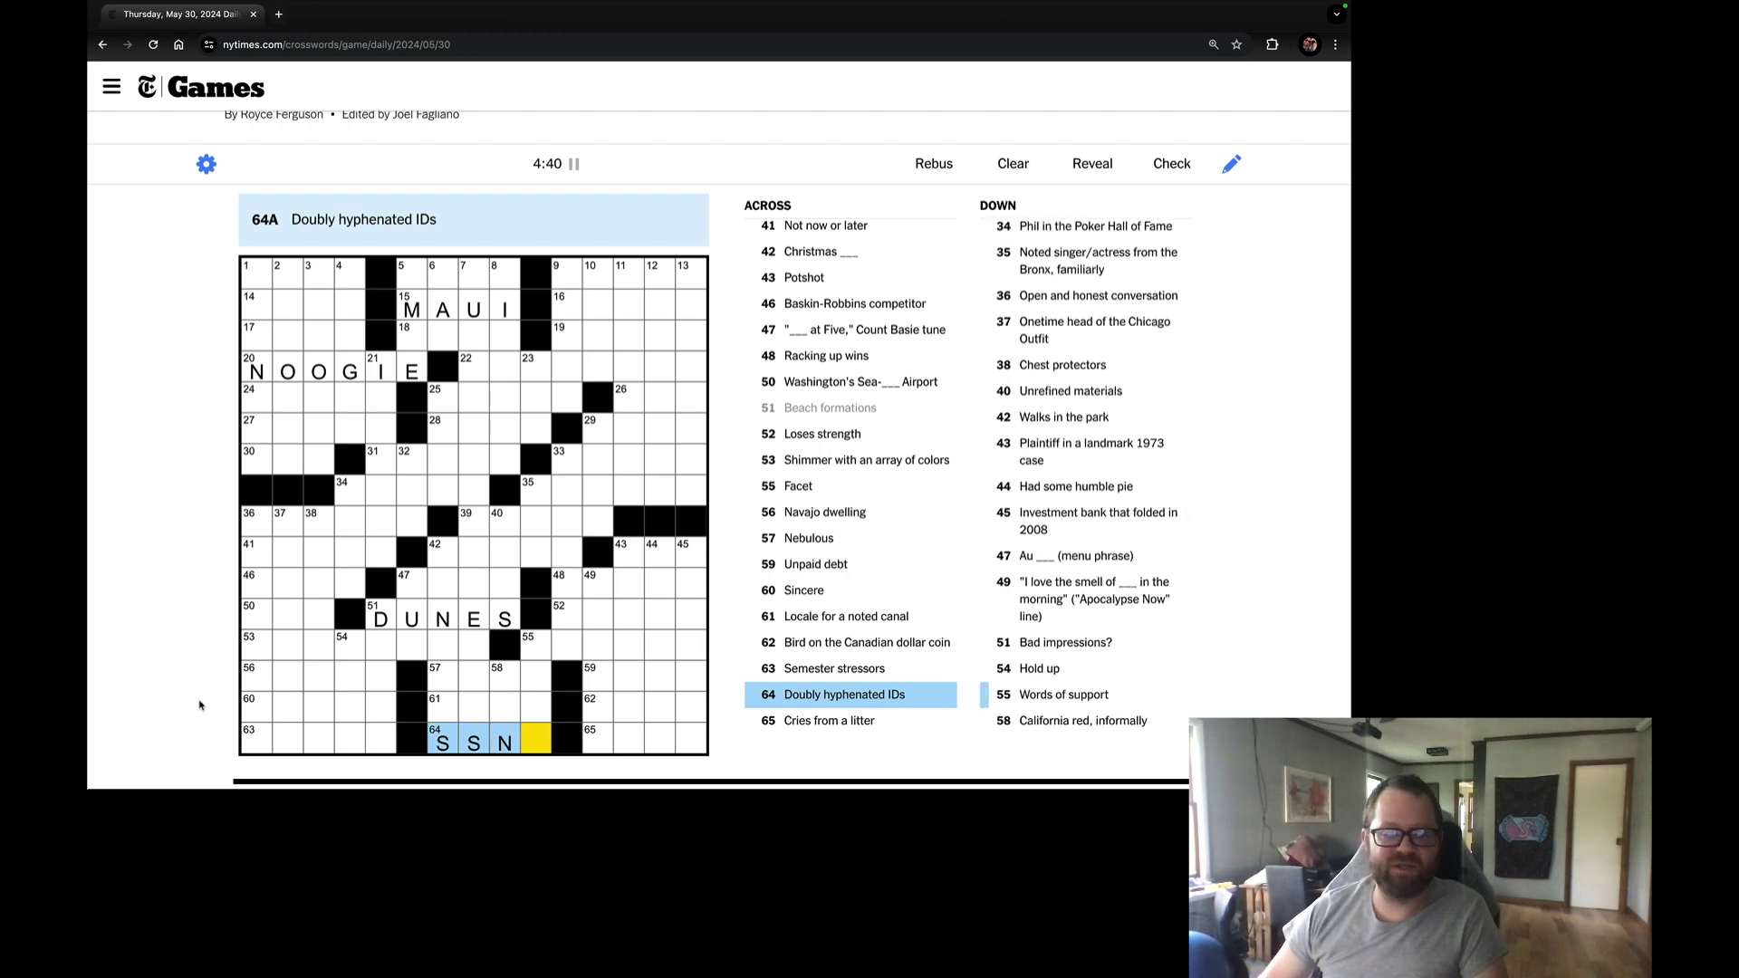
pyautogui.write('S')
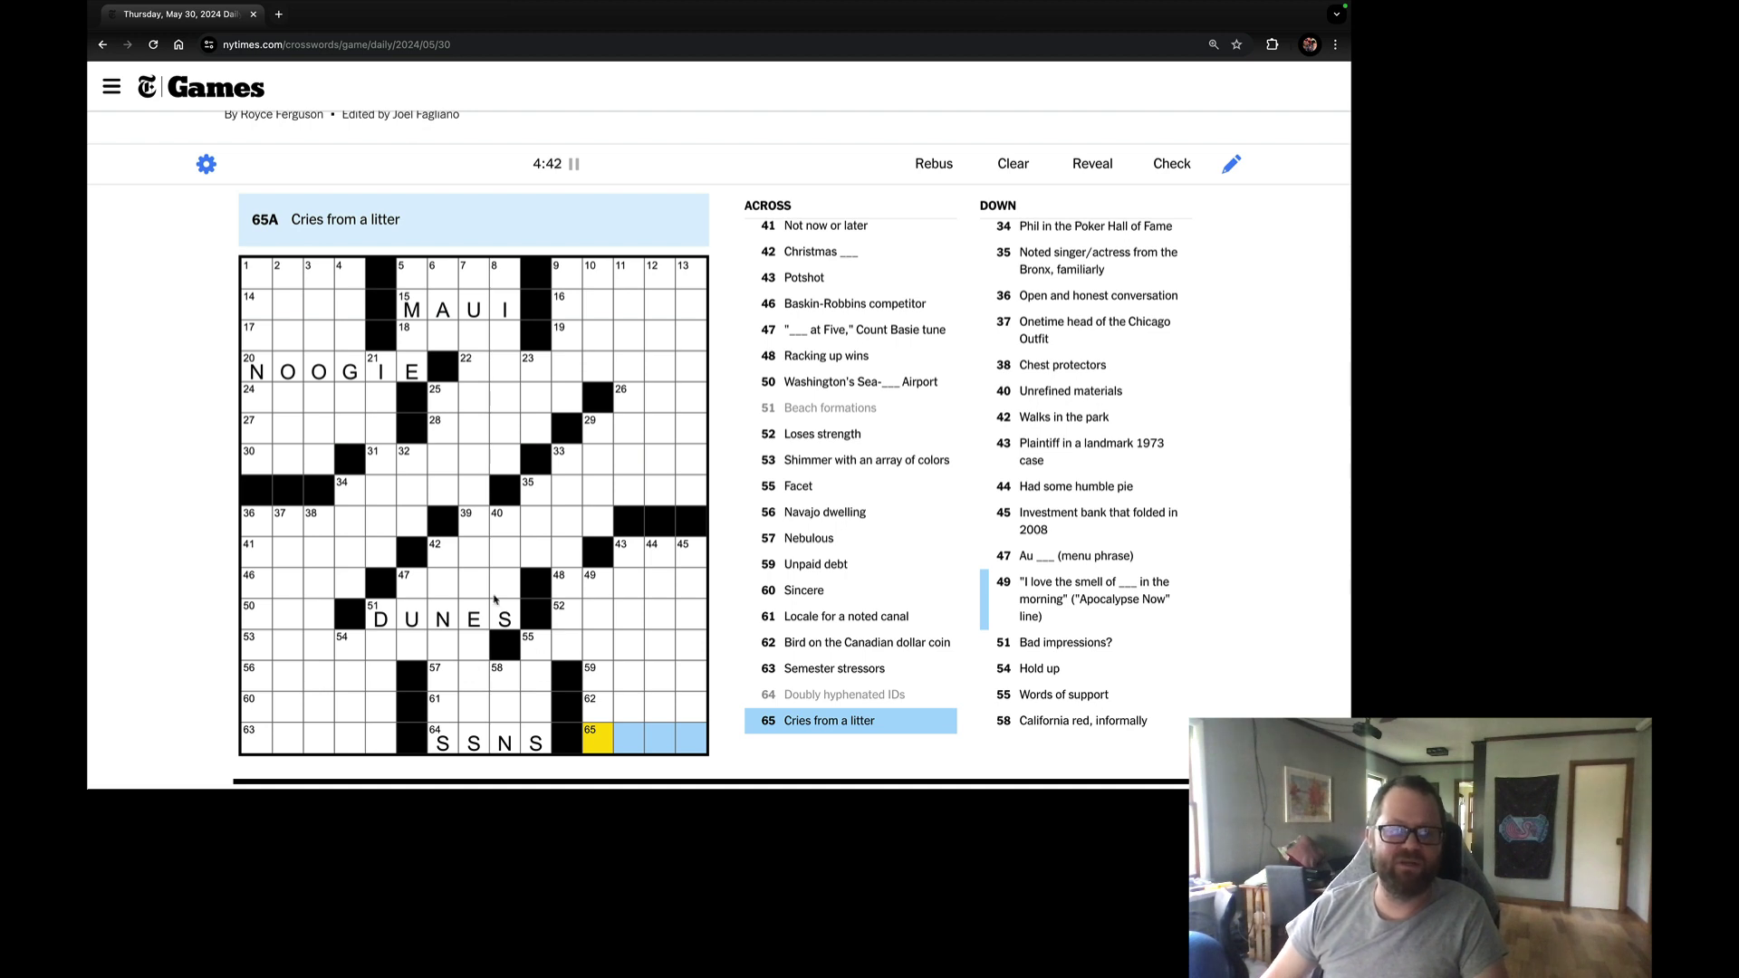
# Inspect the 7-Down hint clue, then select 5-Down (San ___, Calif.).
pyautogui.click(482, 280)
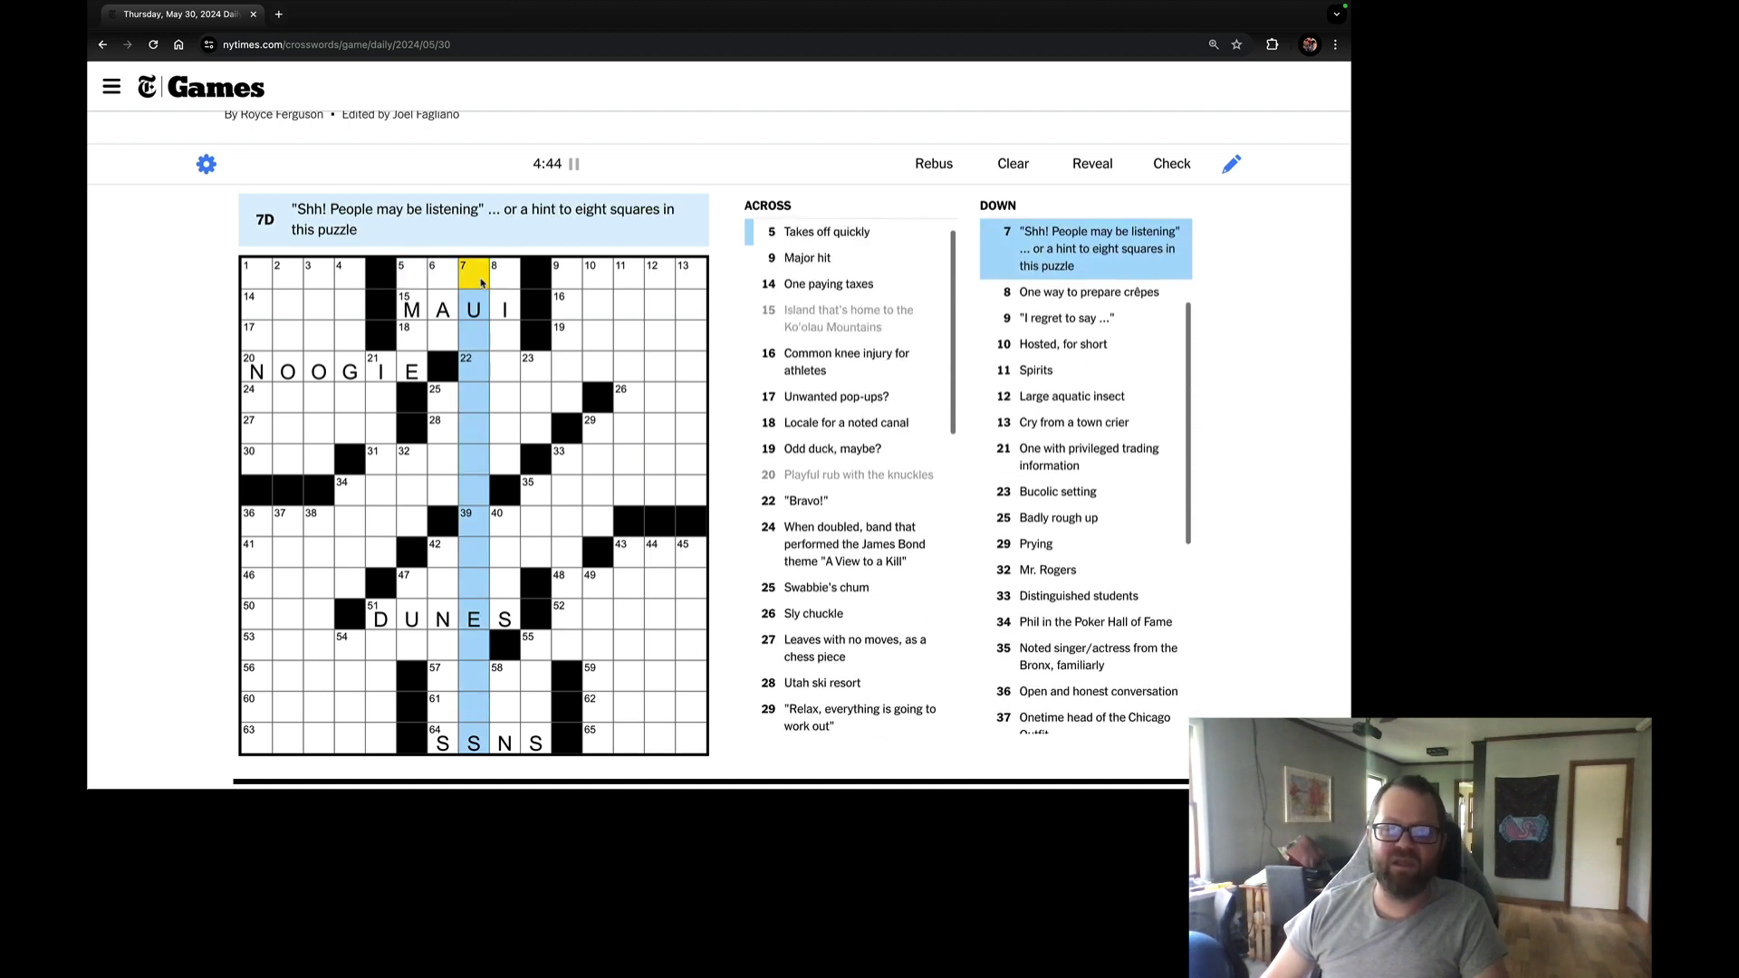
pyautogui.click(483, 281)
pyautogui.click(406, 276)
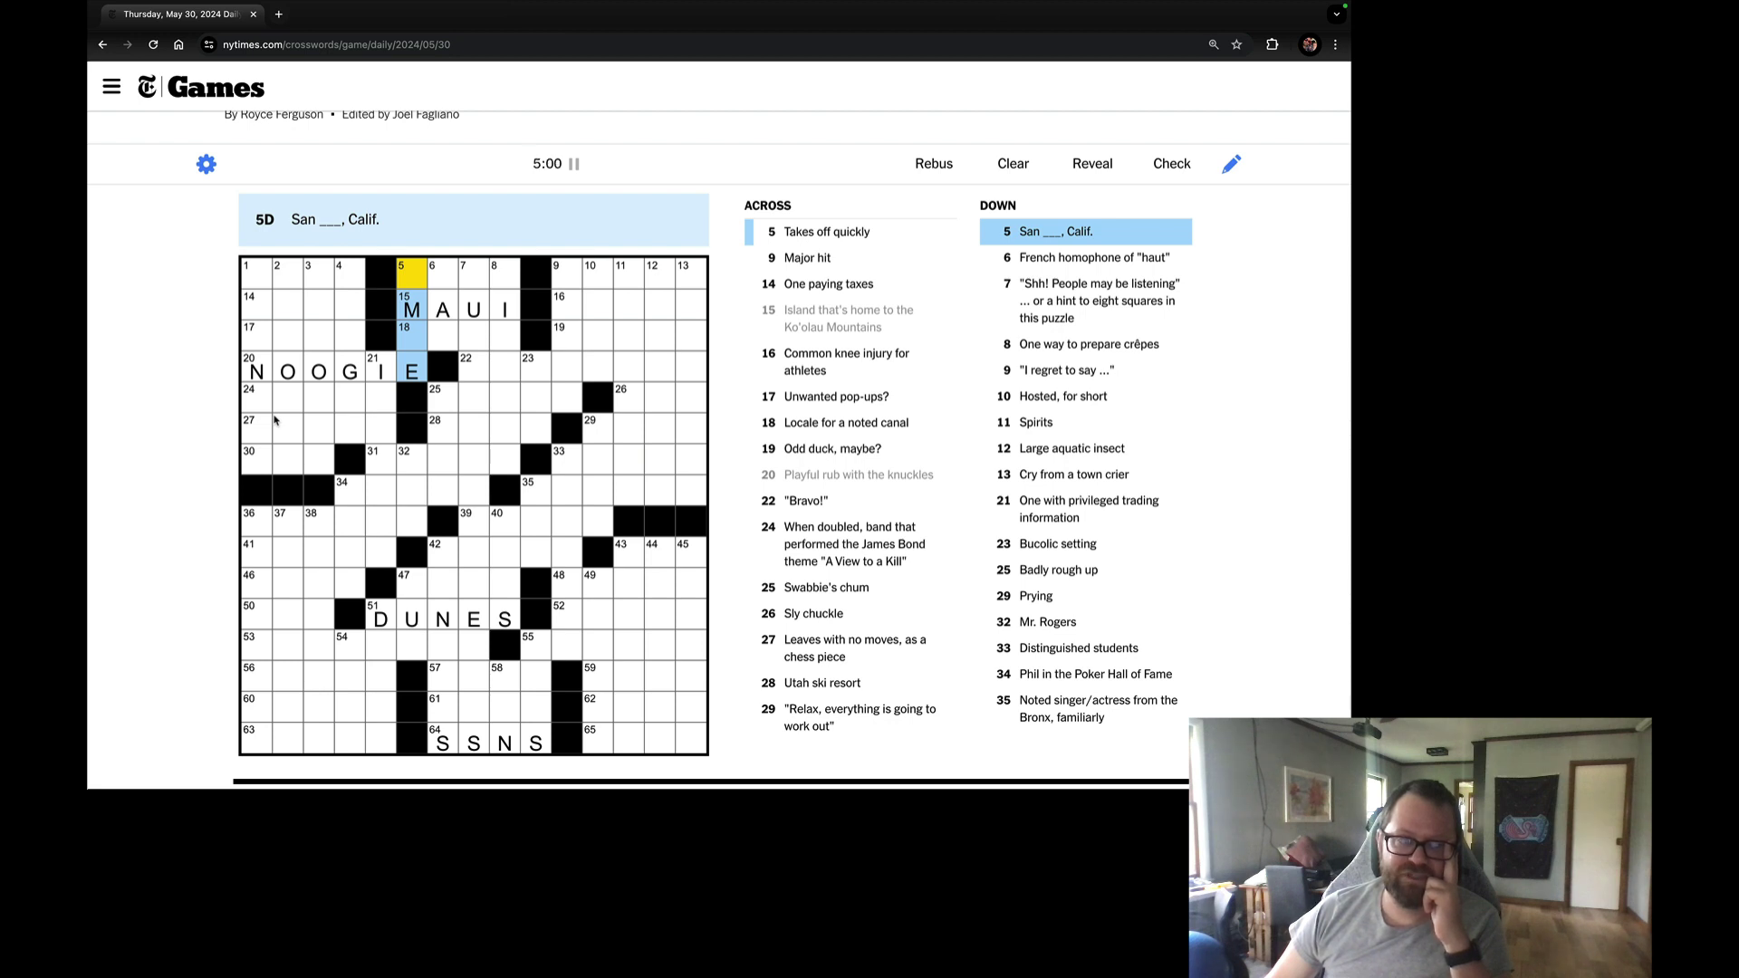
# Add E and U to make EAU at 6-Down, then read the 25-, 23- and 40-Down clues.
pyautogui.press('Tab')
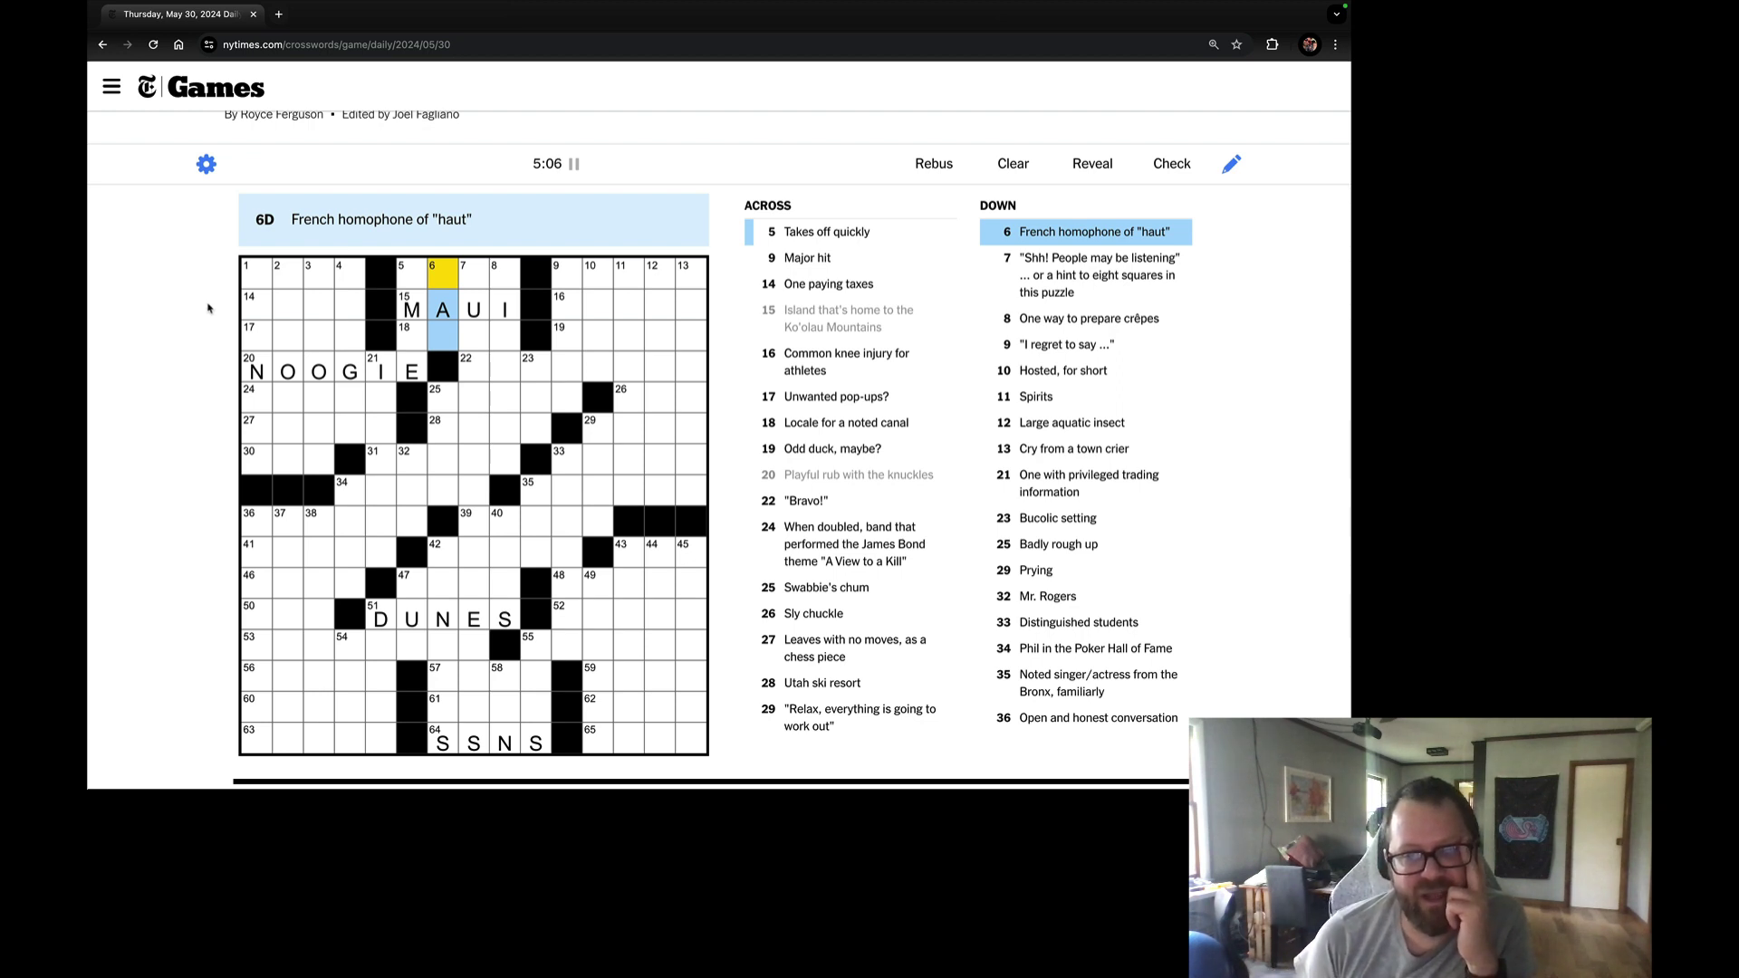
pyautogui.write('EAU')
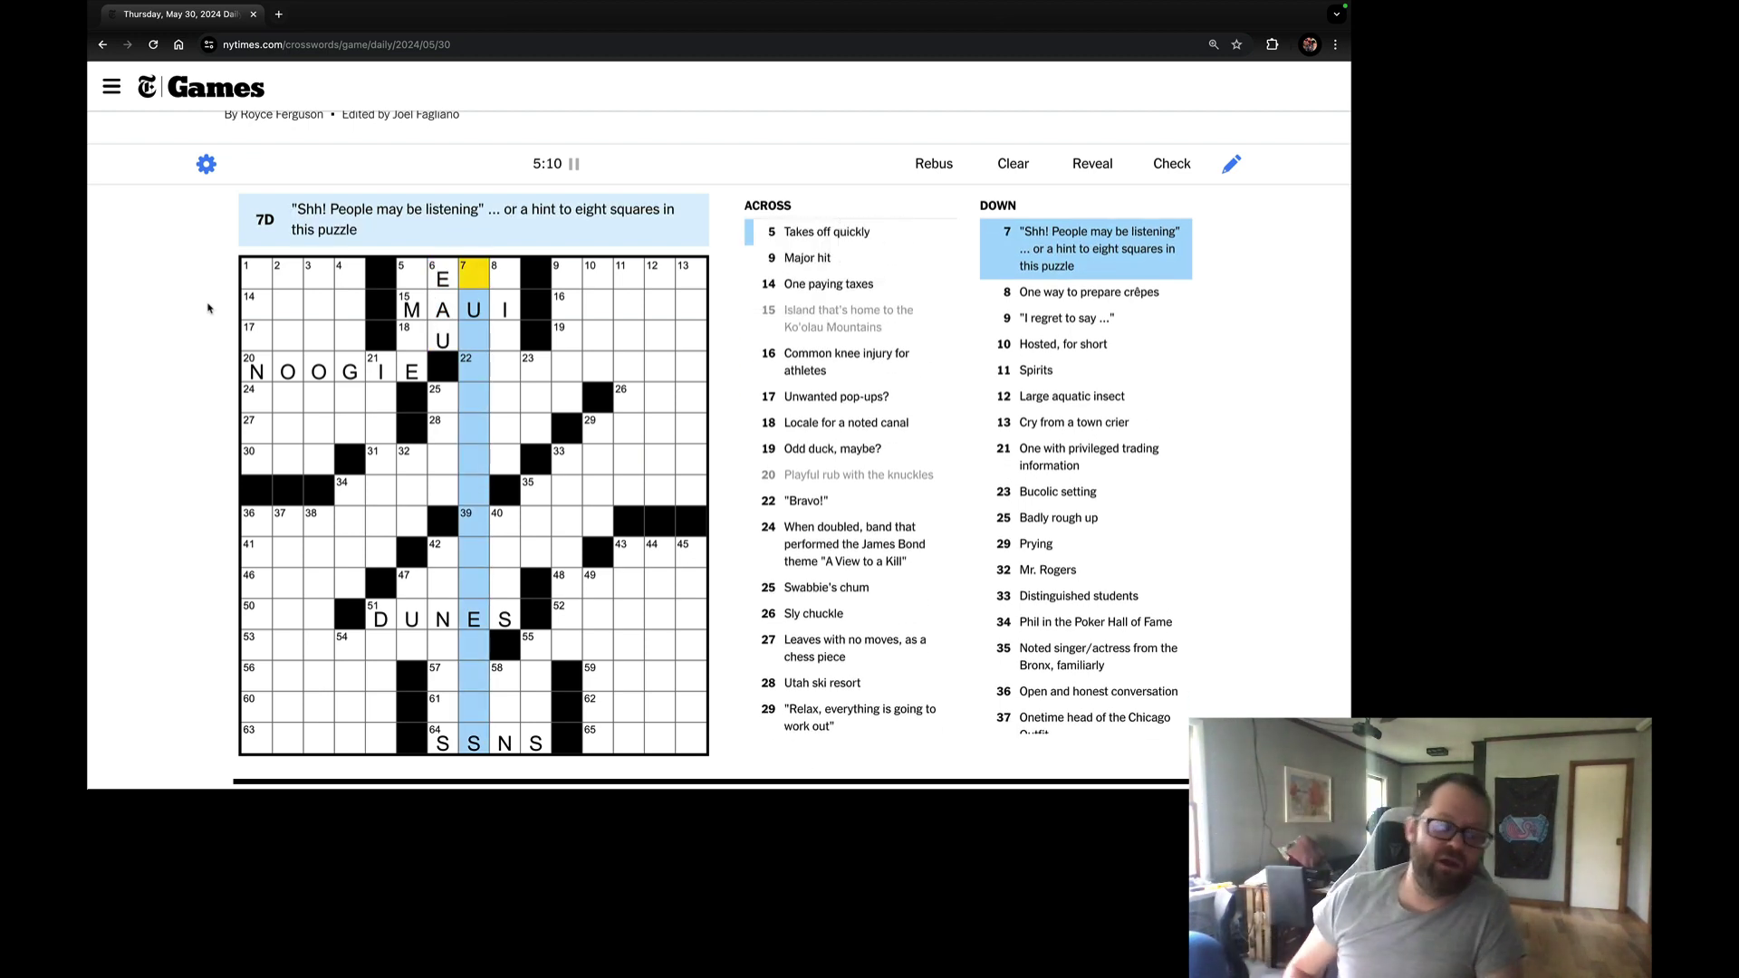
pyautogui.press('Tab')
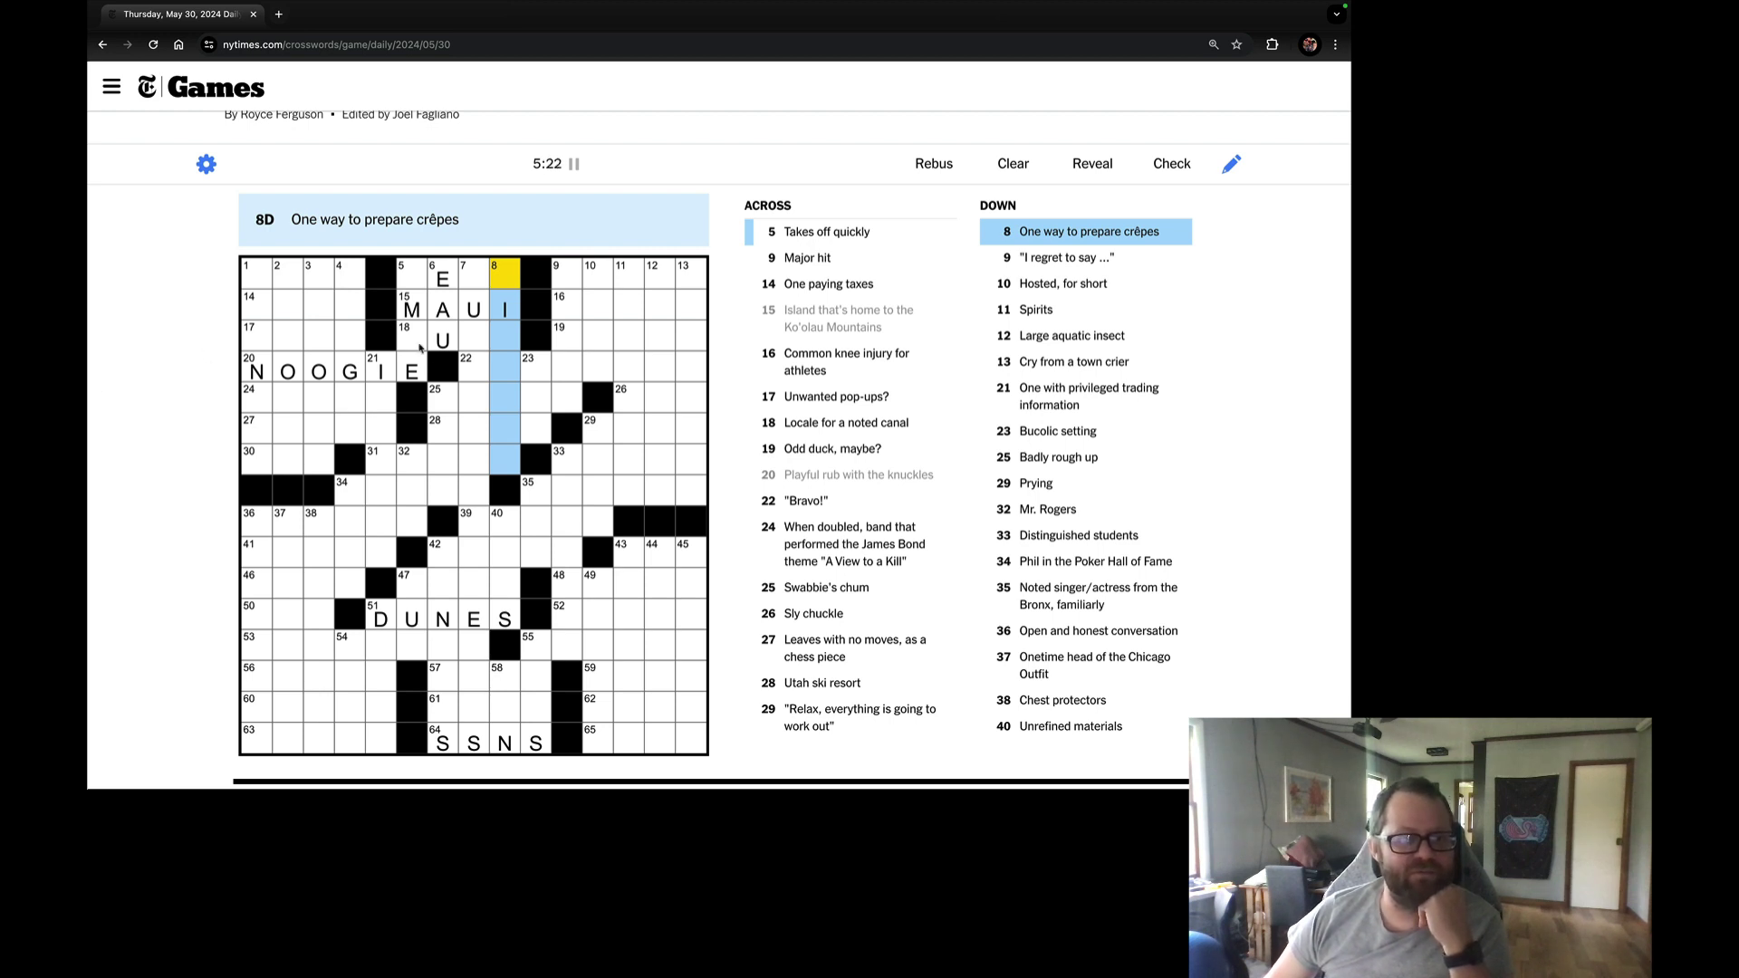
pyautogui.click(450, 397)
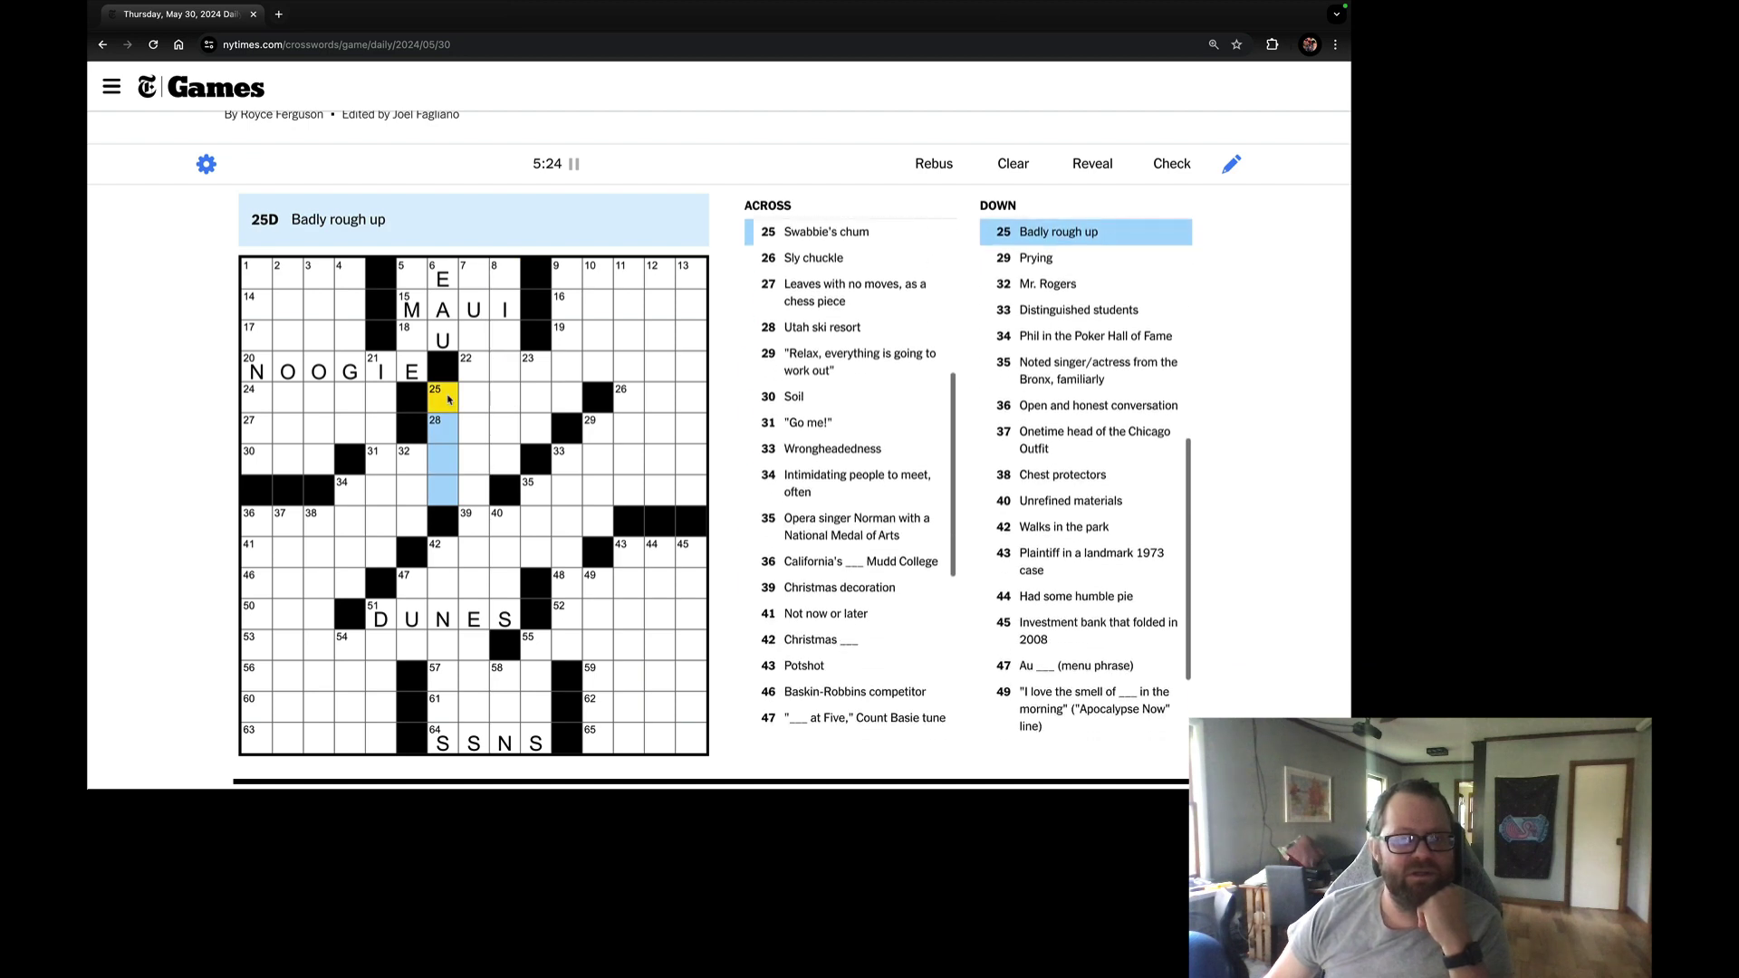
pyautogui.click(541, 367)
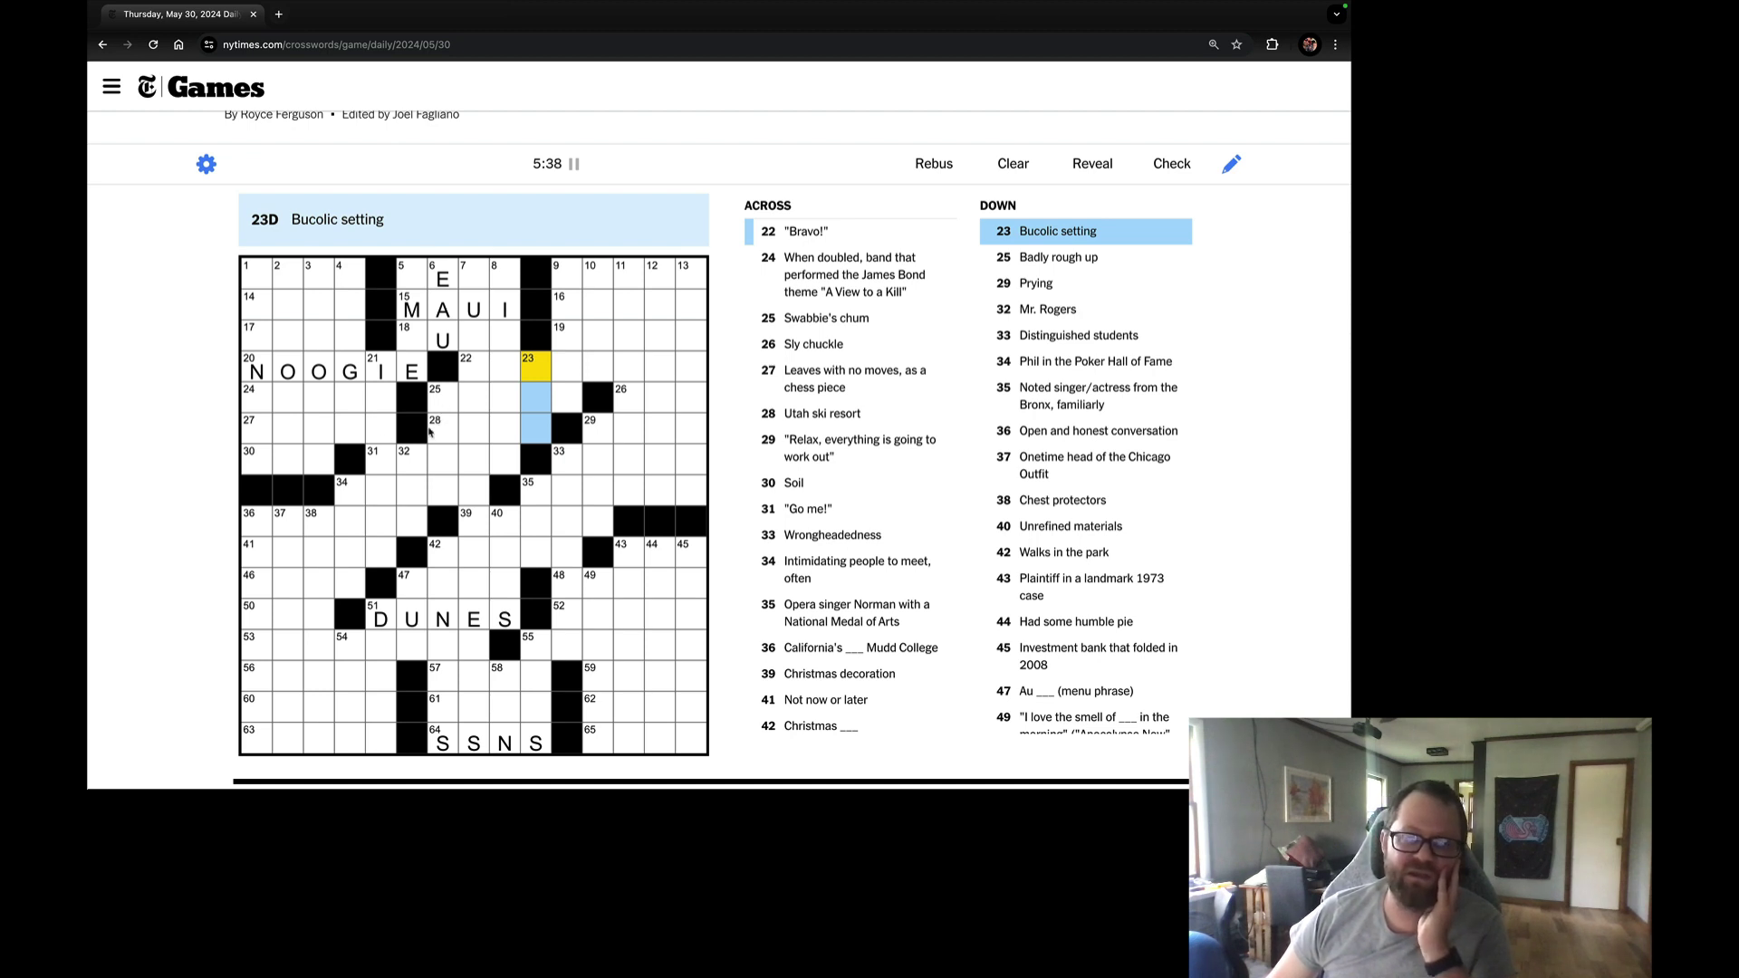
pyautogui.click(431, 431)
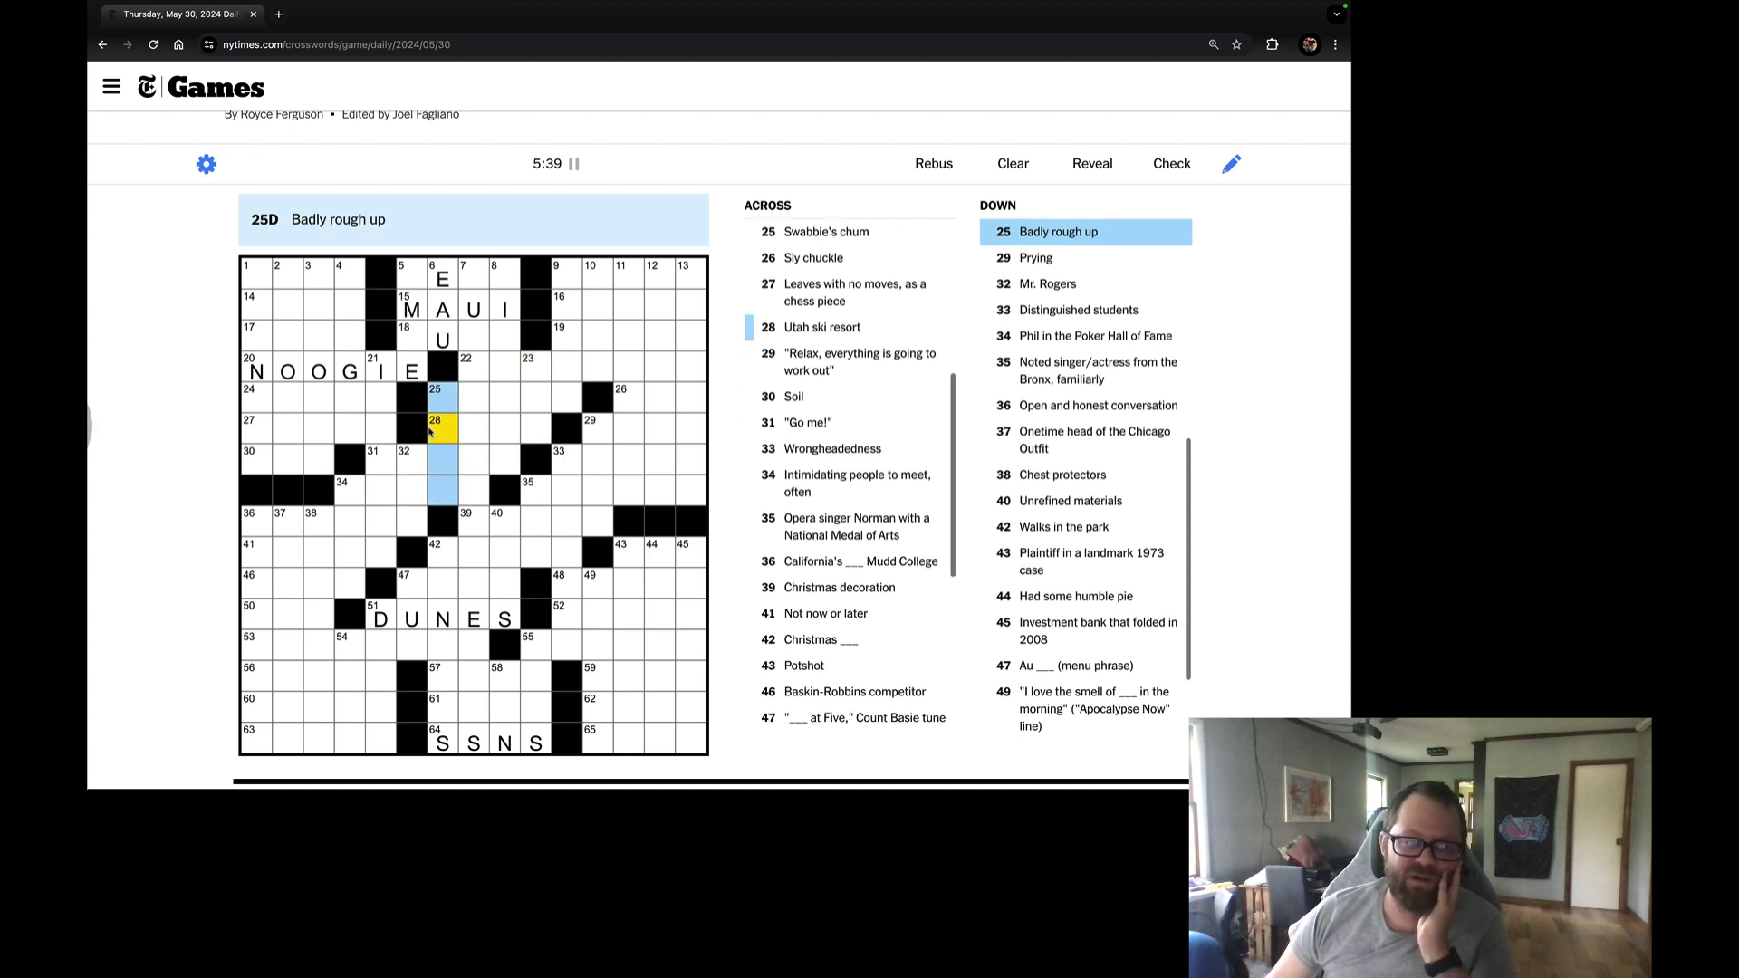
pyautogui.click(499, 467)
pyautogui.click(500, 523)
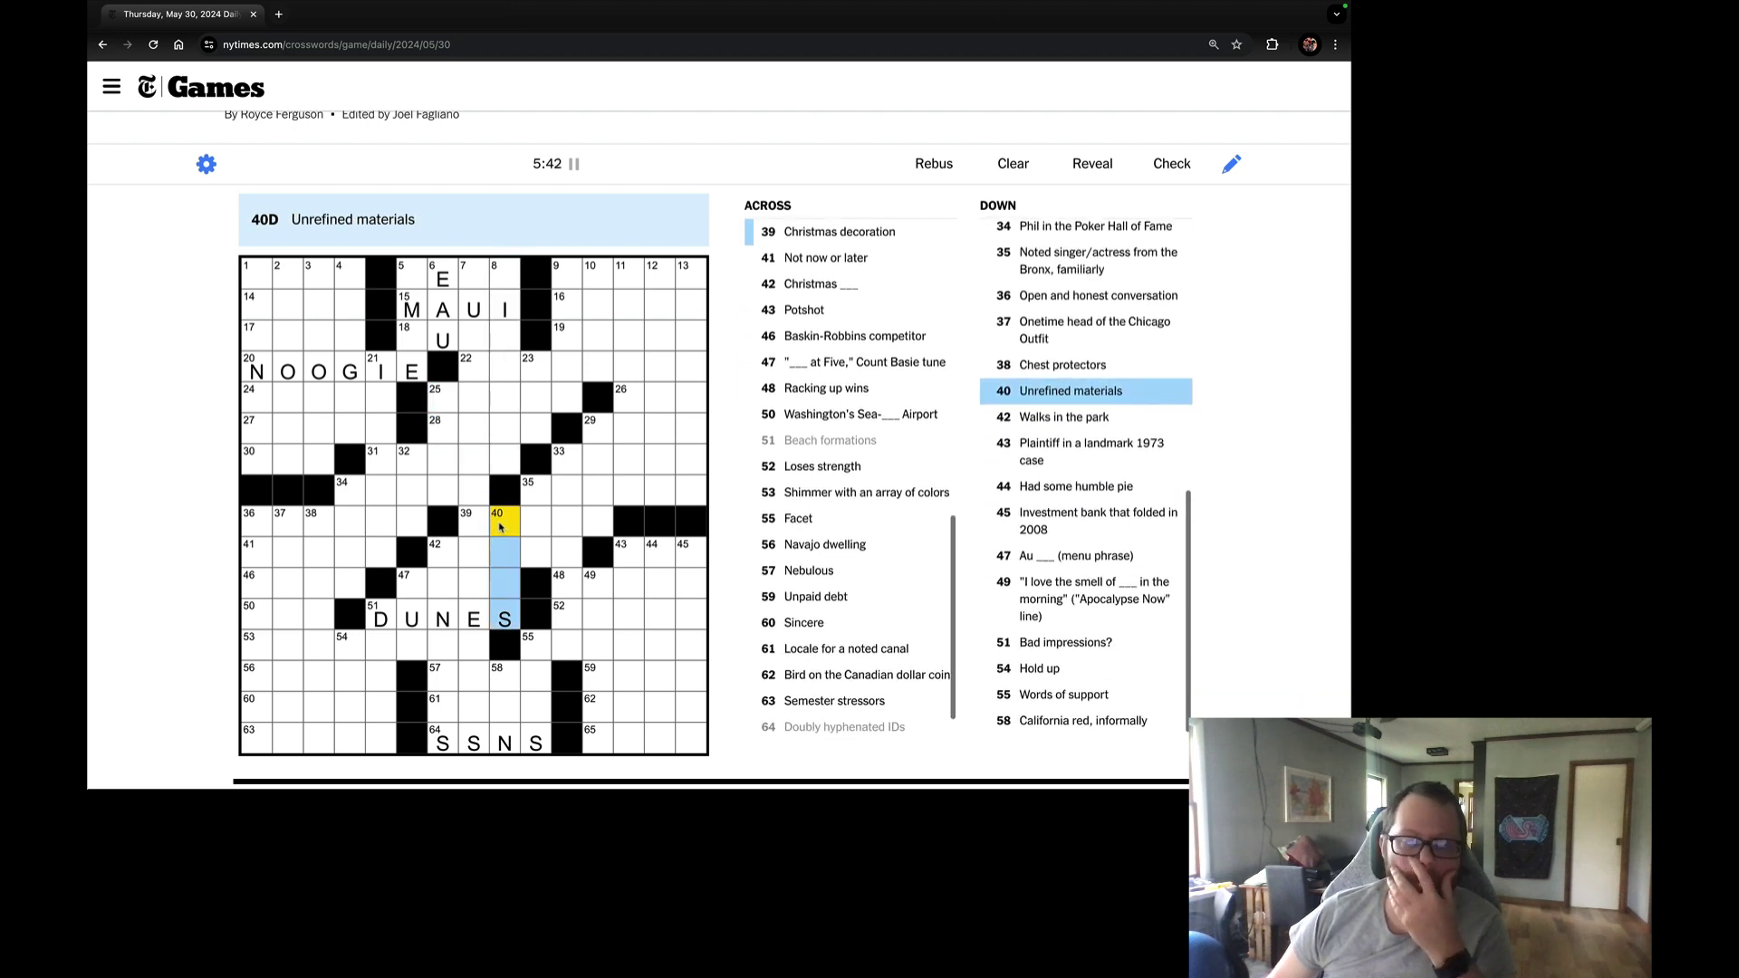
pyautogui.write('ORES')
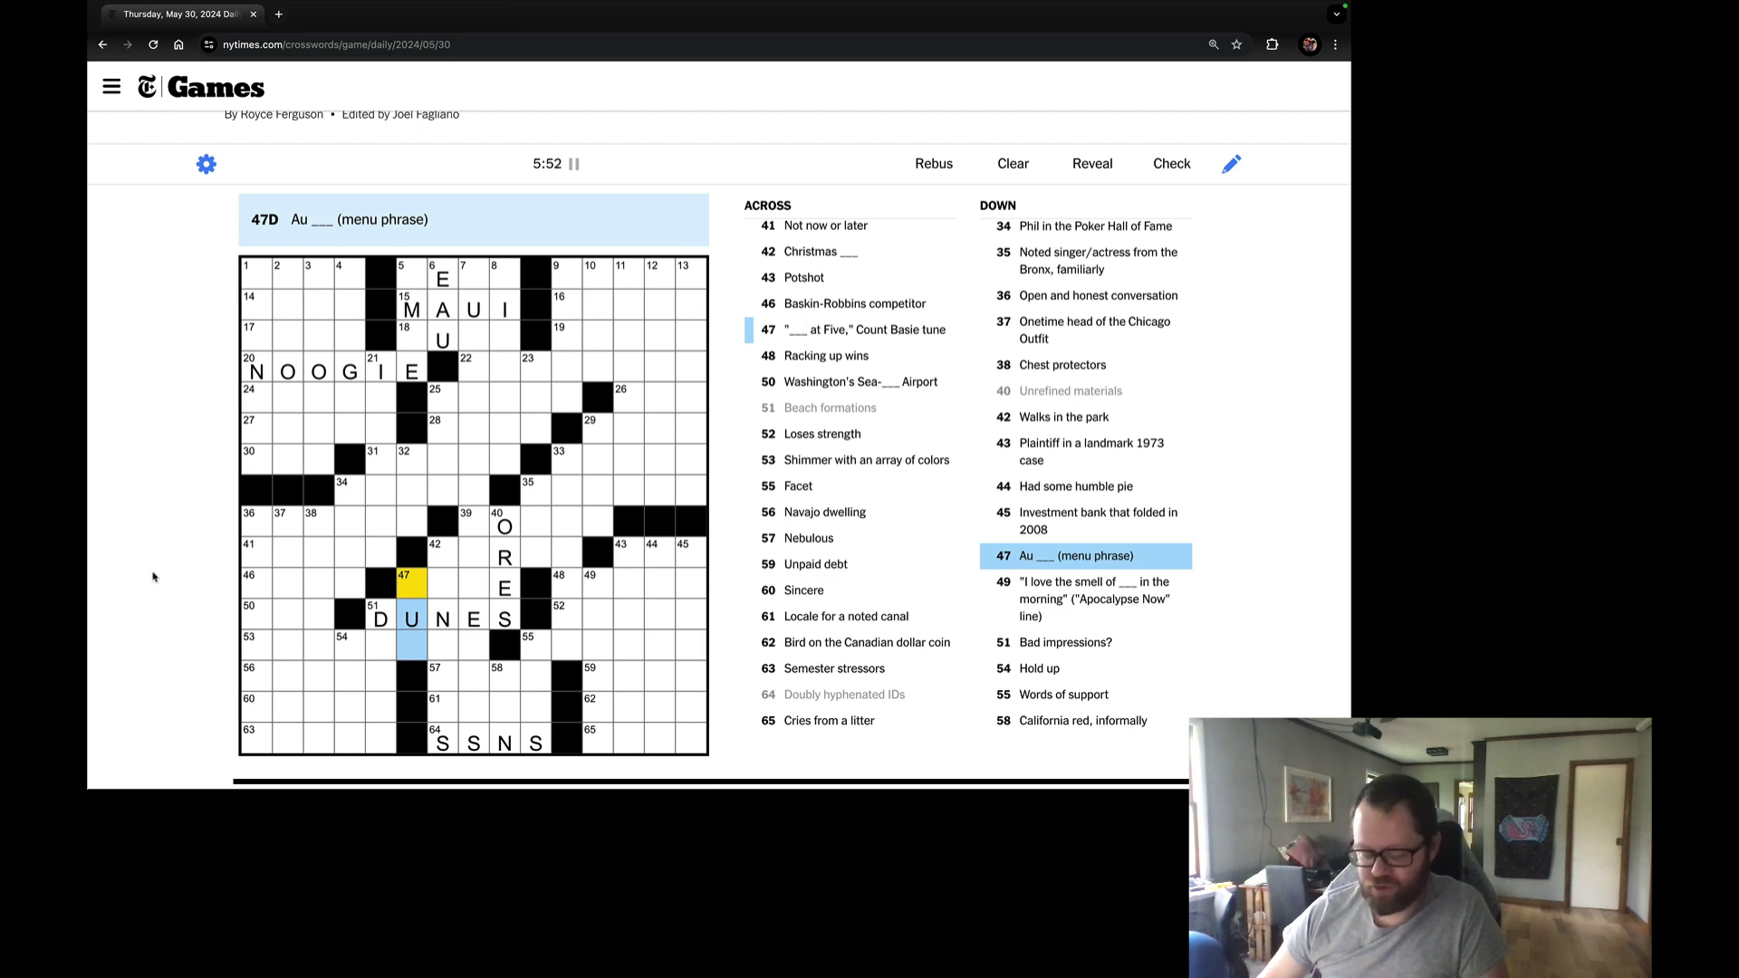
pyautogui.write('S')
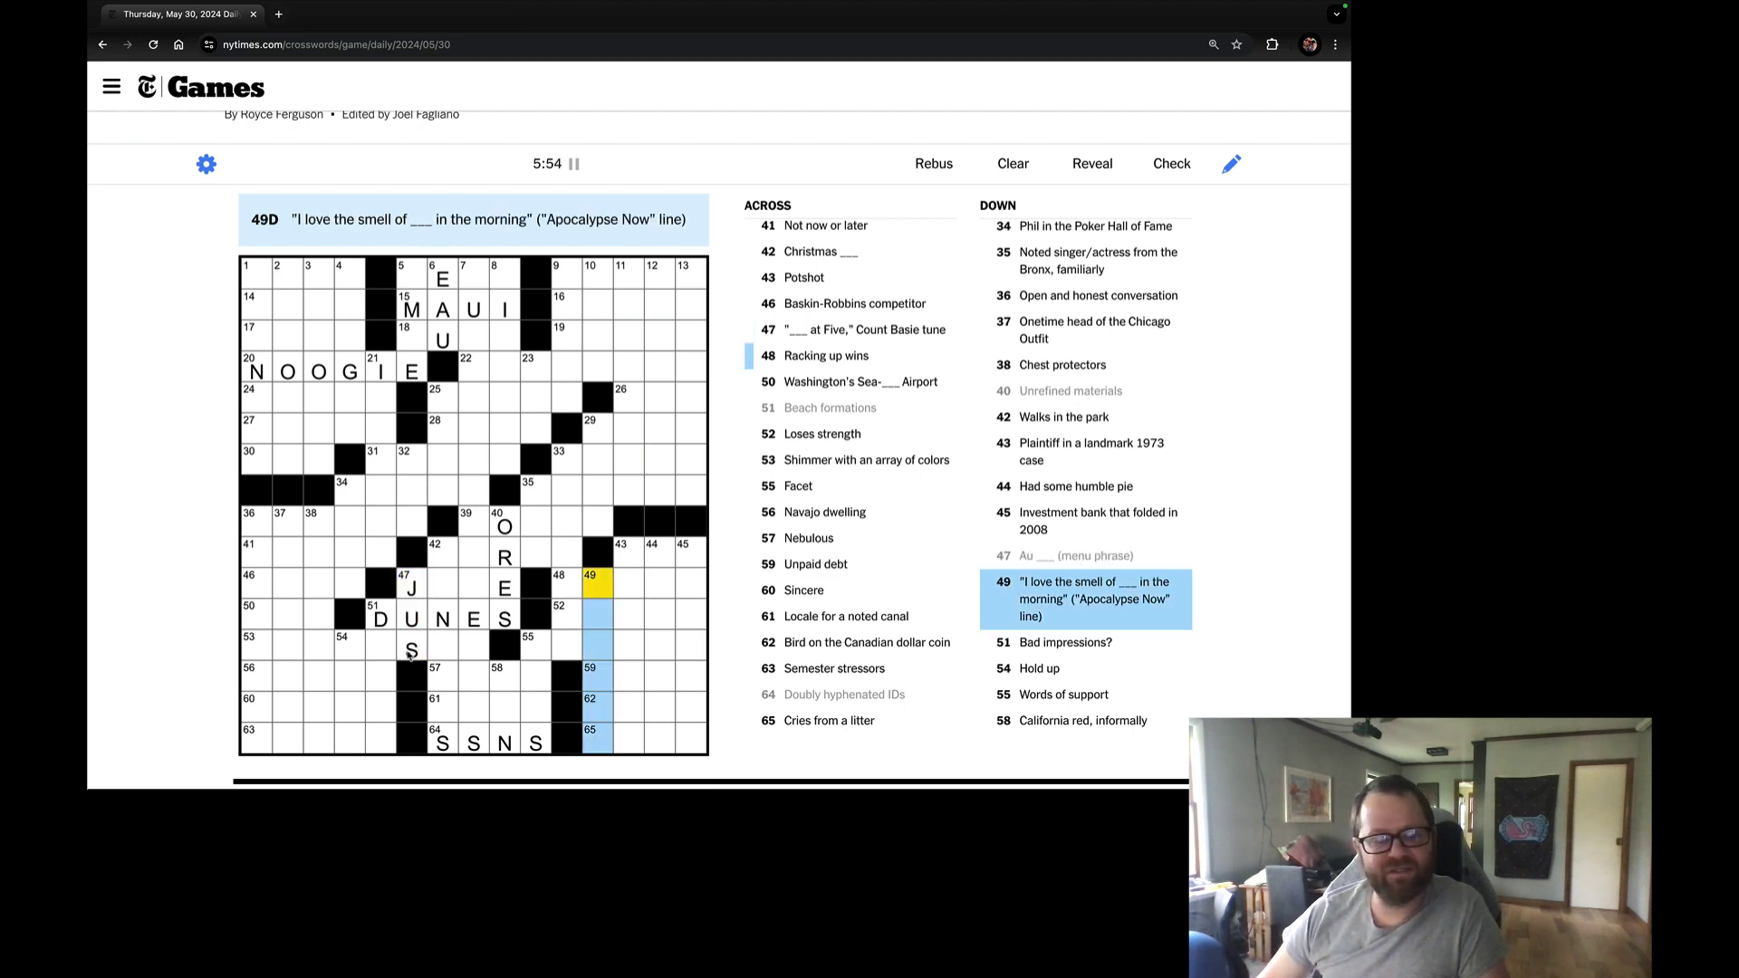
# Enter ORES at 40-Down, DENTS at 51-Down and JIVE at 47-Across.
pyautogui.click(385, 650)
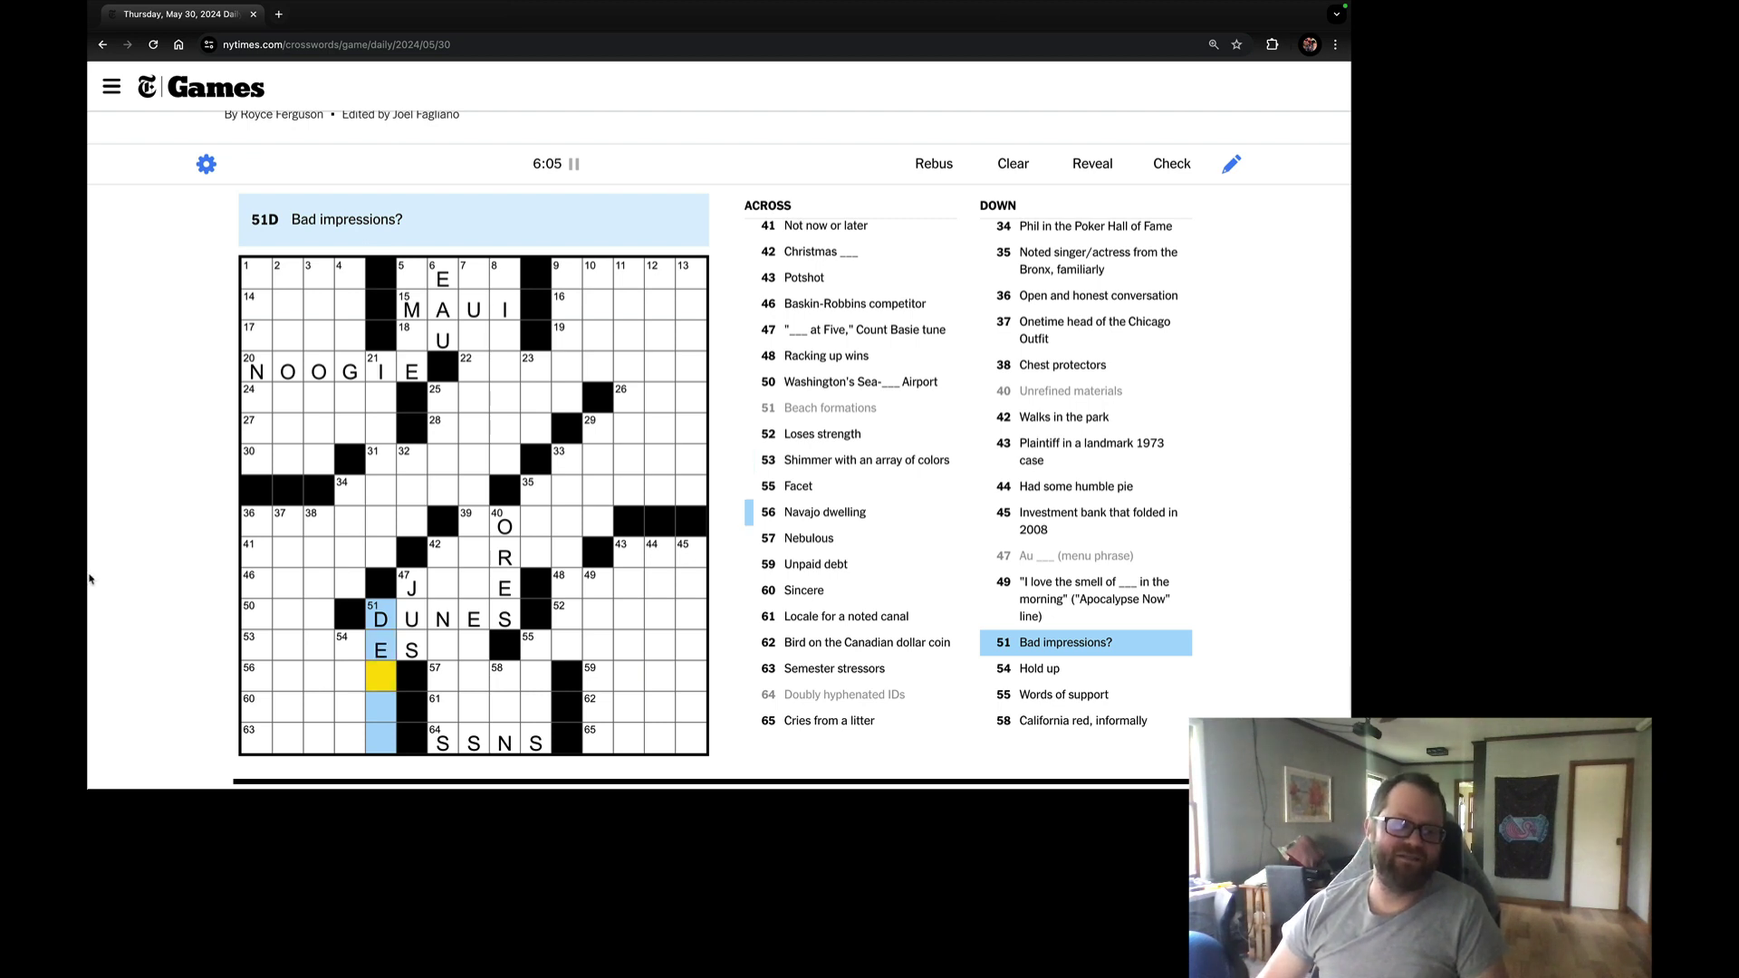
pyautogui.write('NTS')
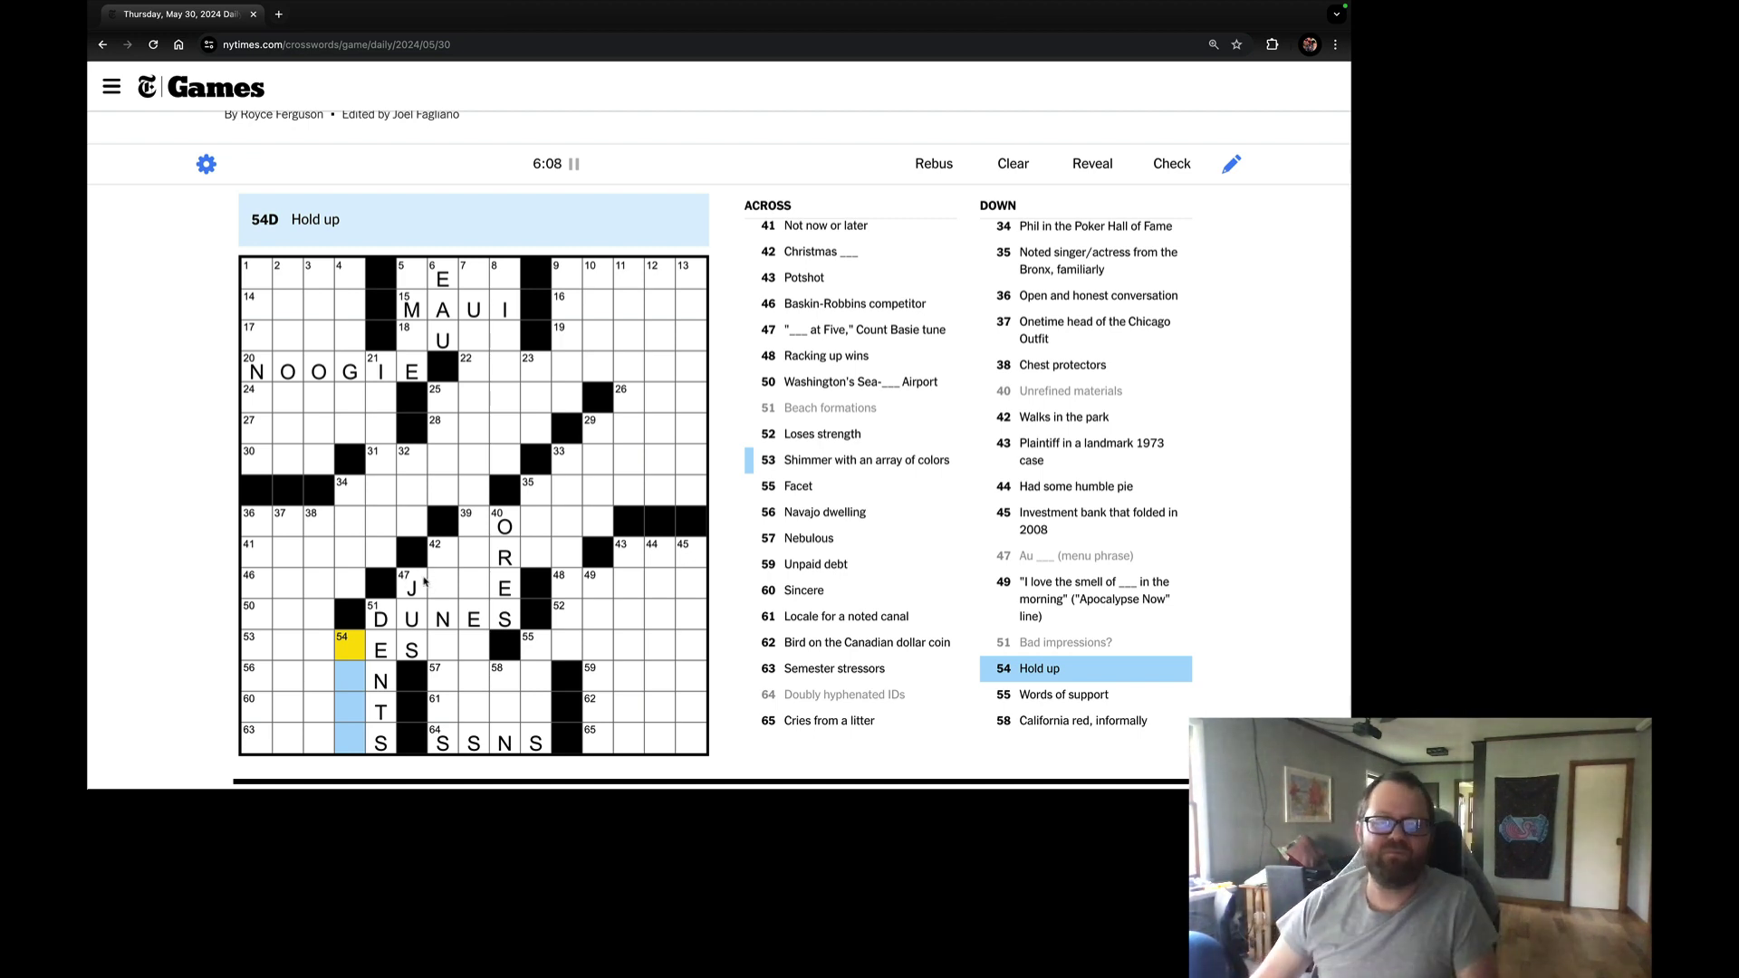
pyautogui.click(454, 594)
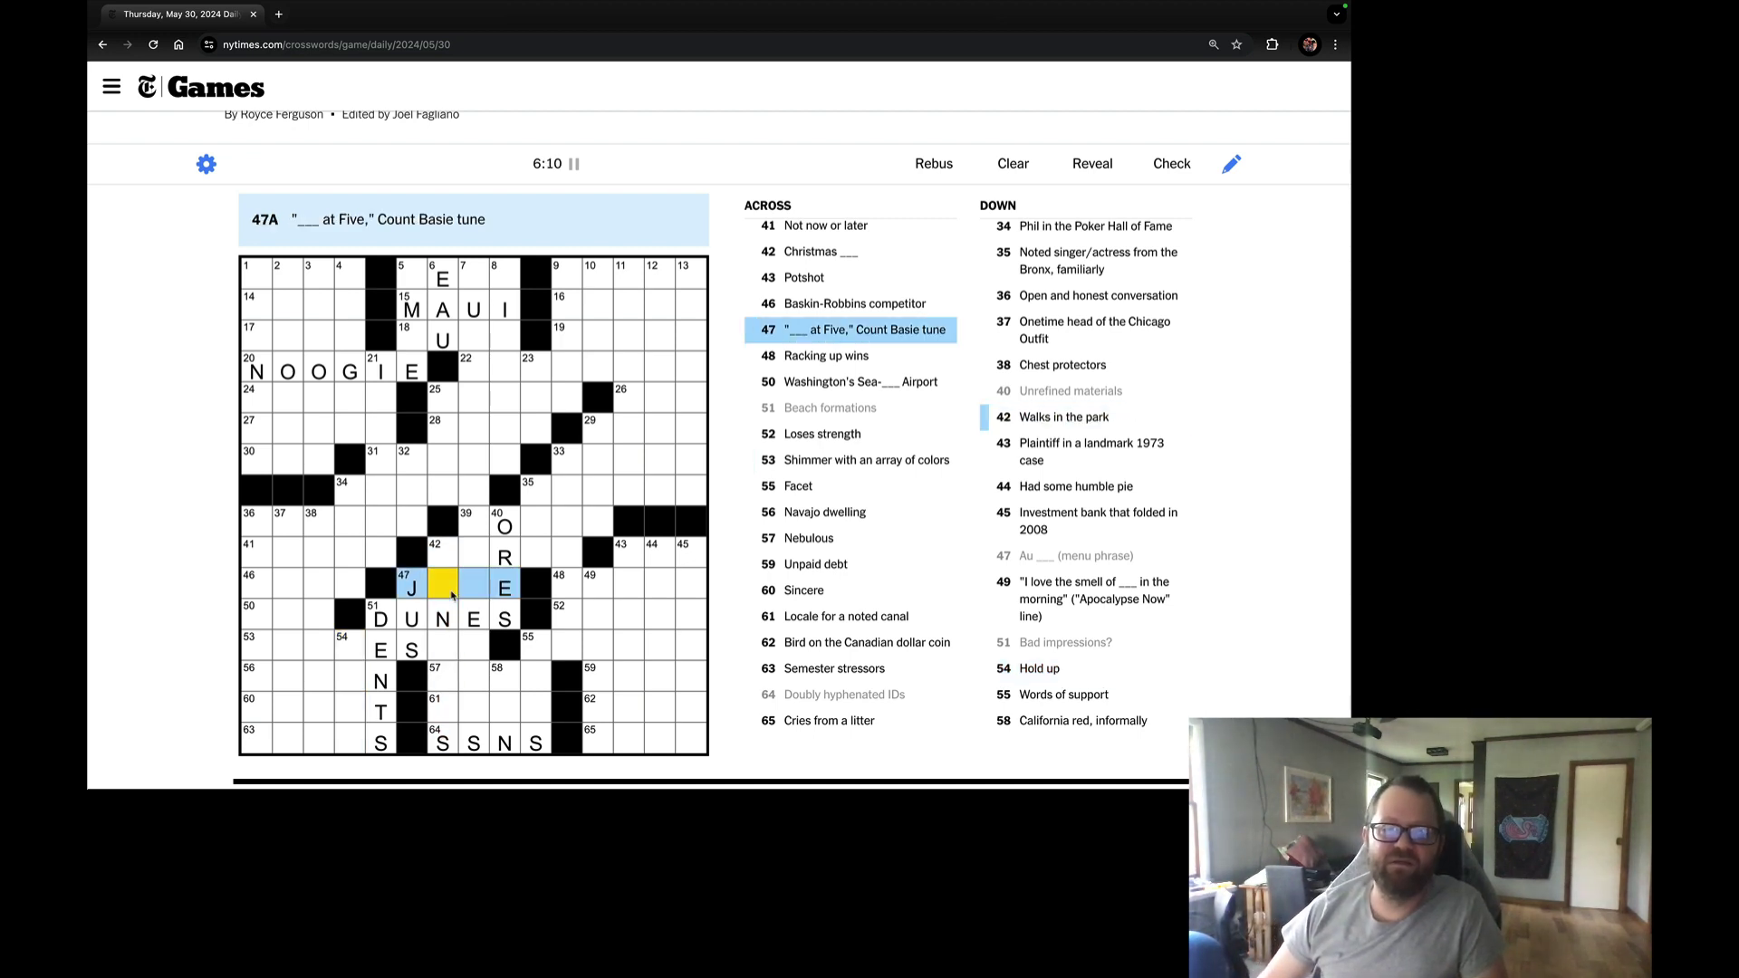
pyautogui.write('IV')
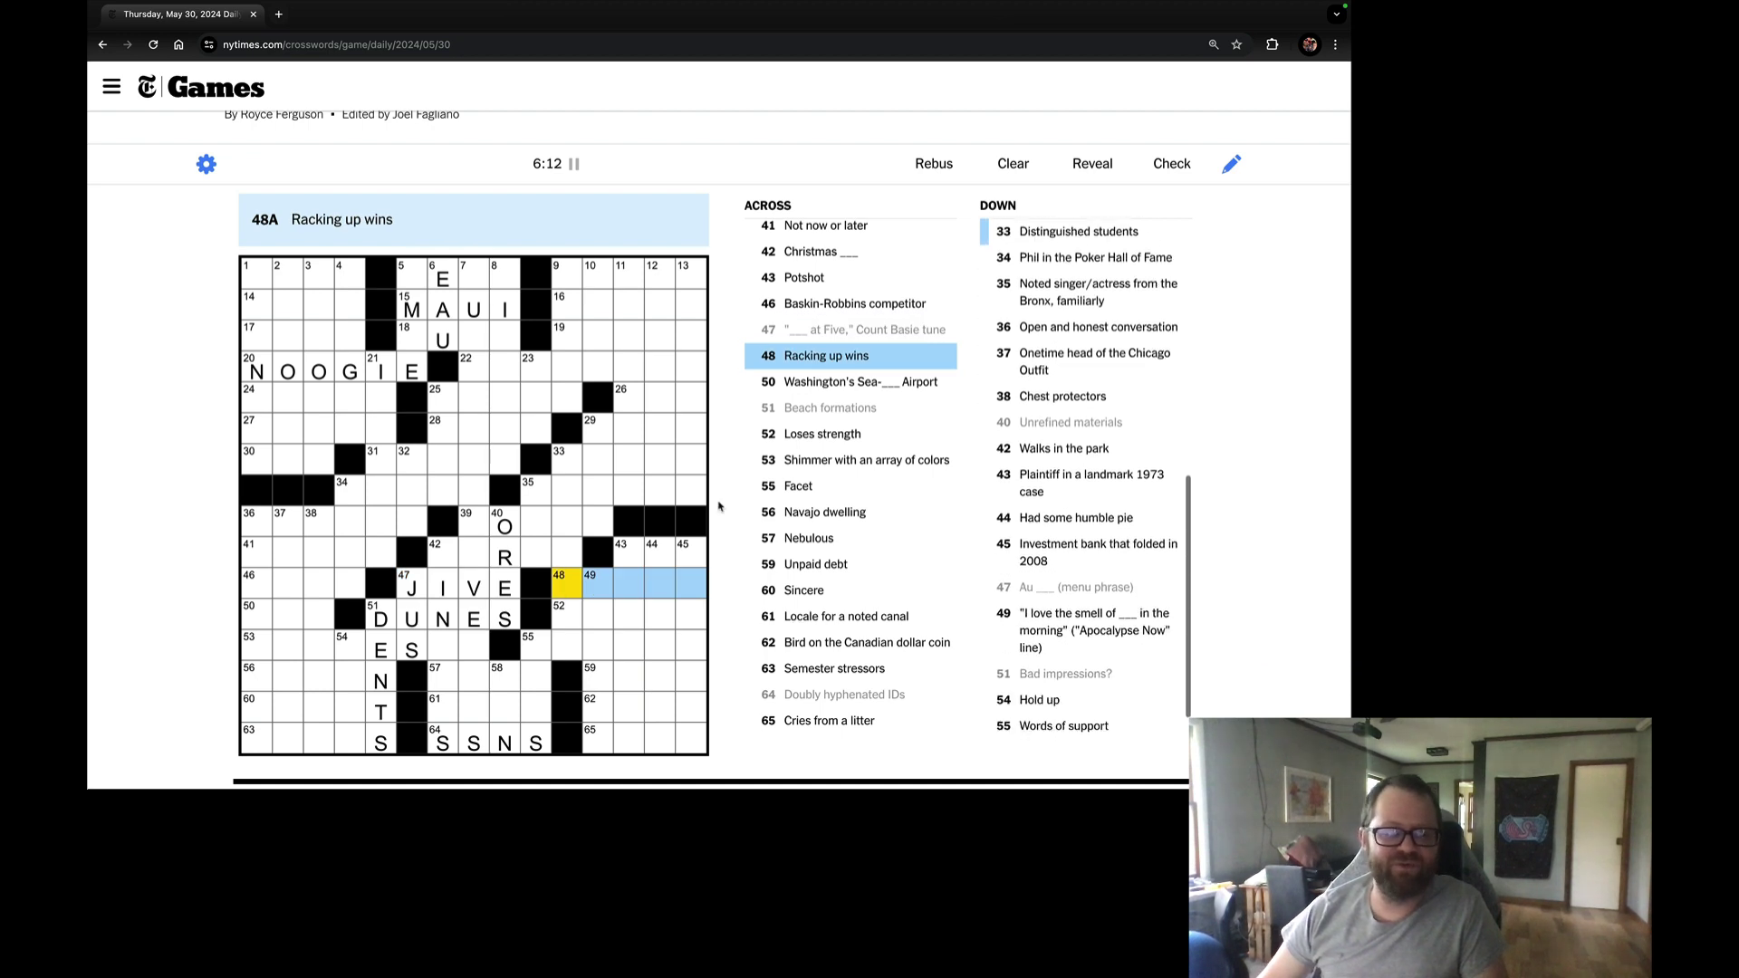
pyautogui.click(447, 554)
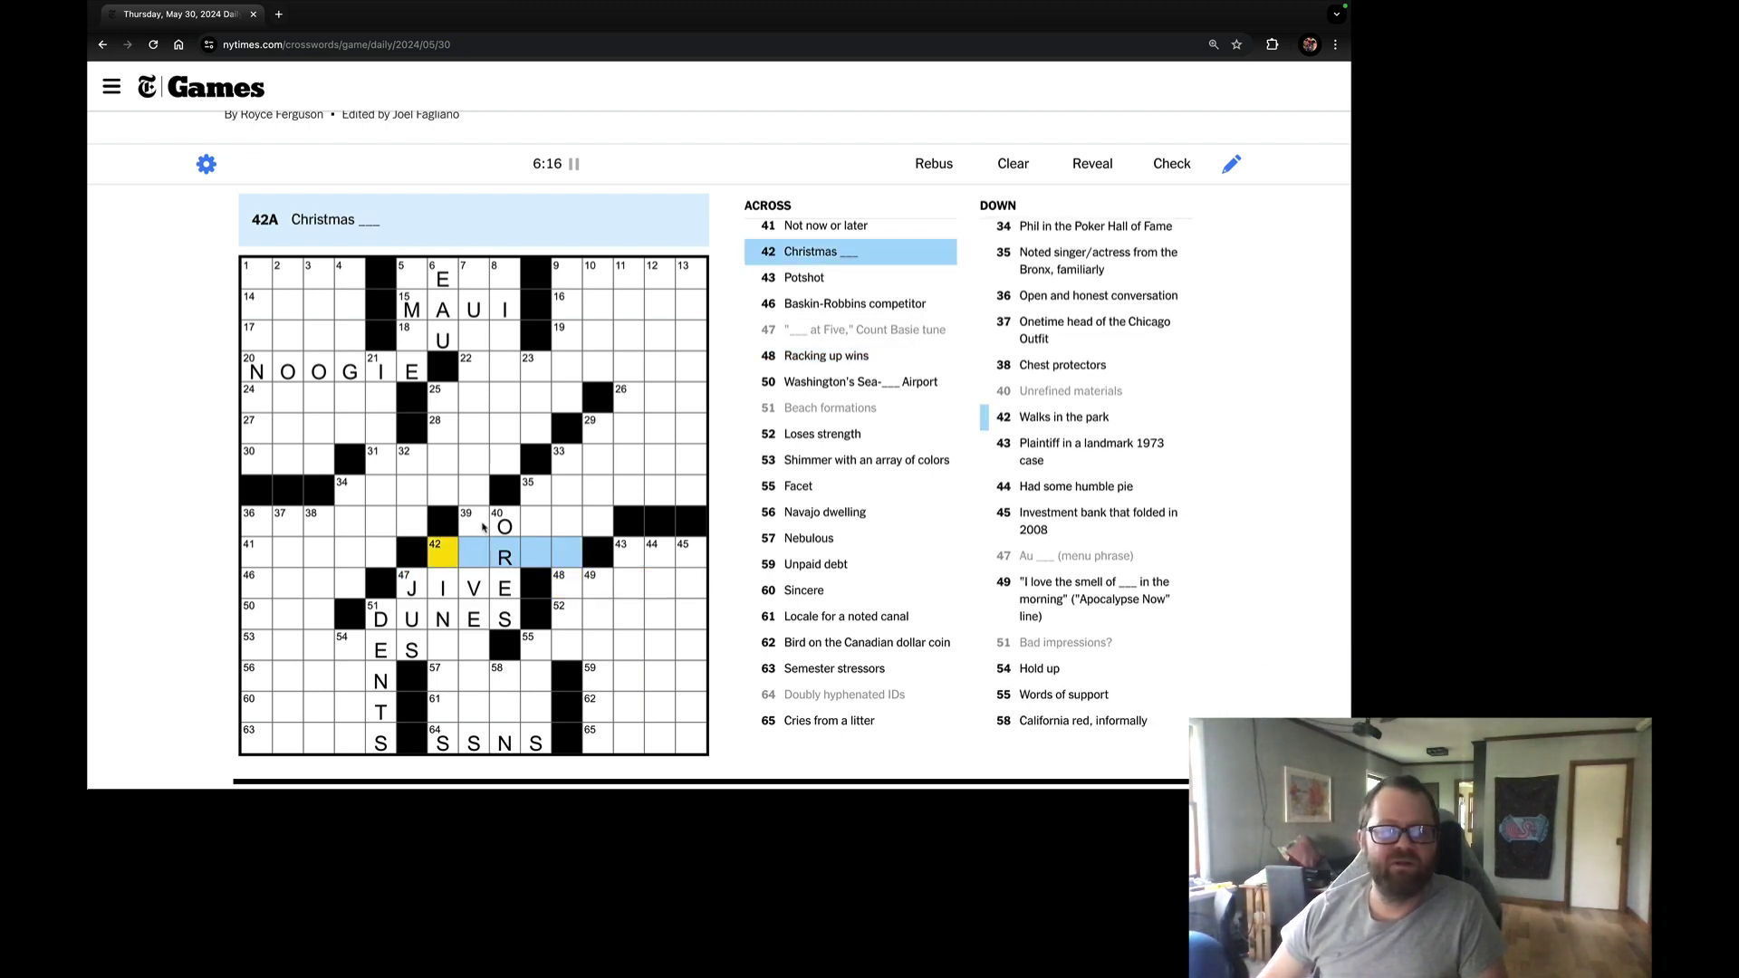
pyautogui.click(466, 523)
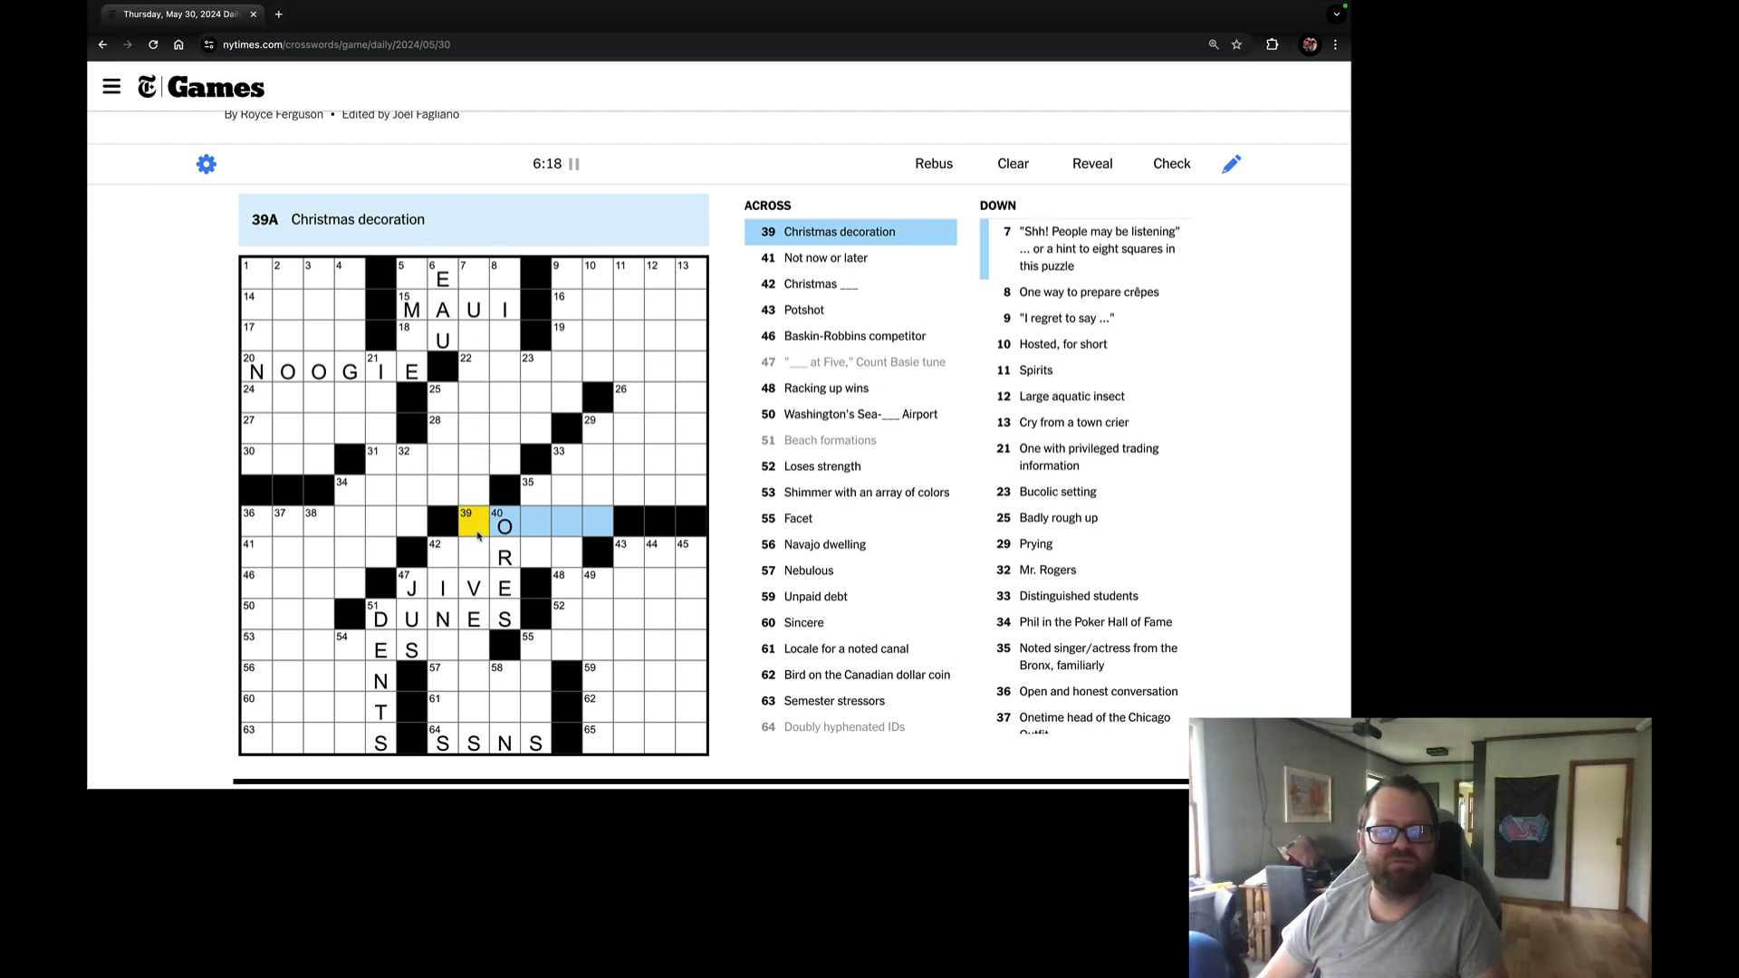
# Enter JLO at 35-Down, the Bronx singer clue.
pyautogui.click(453, 549)
pyautogui.click(484, 527)
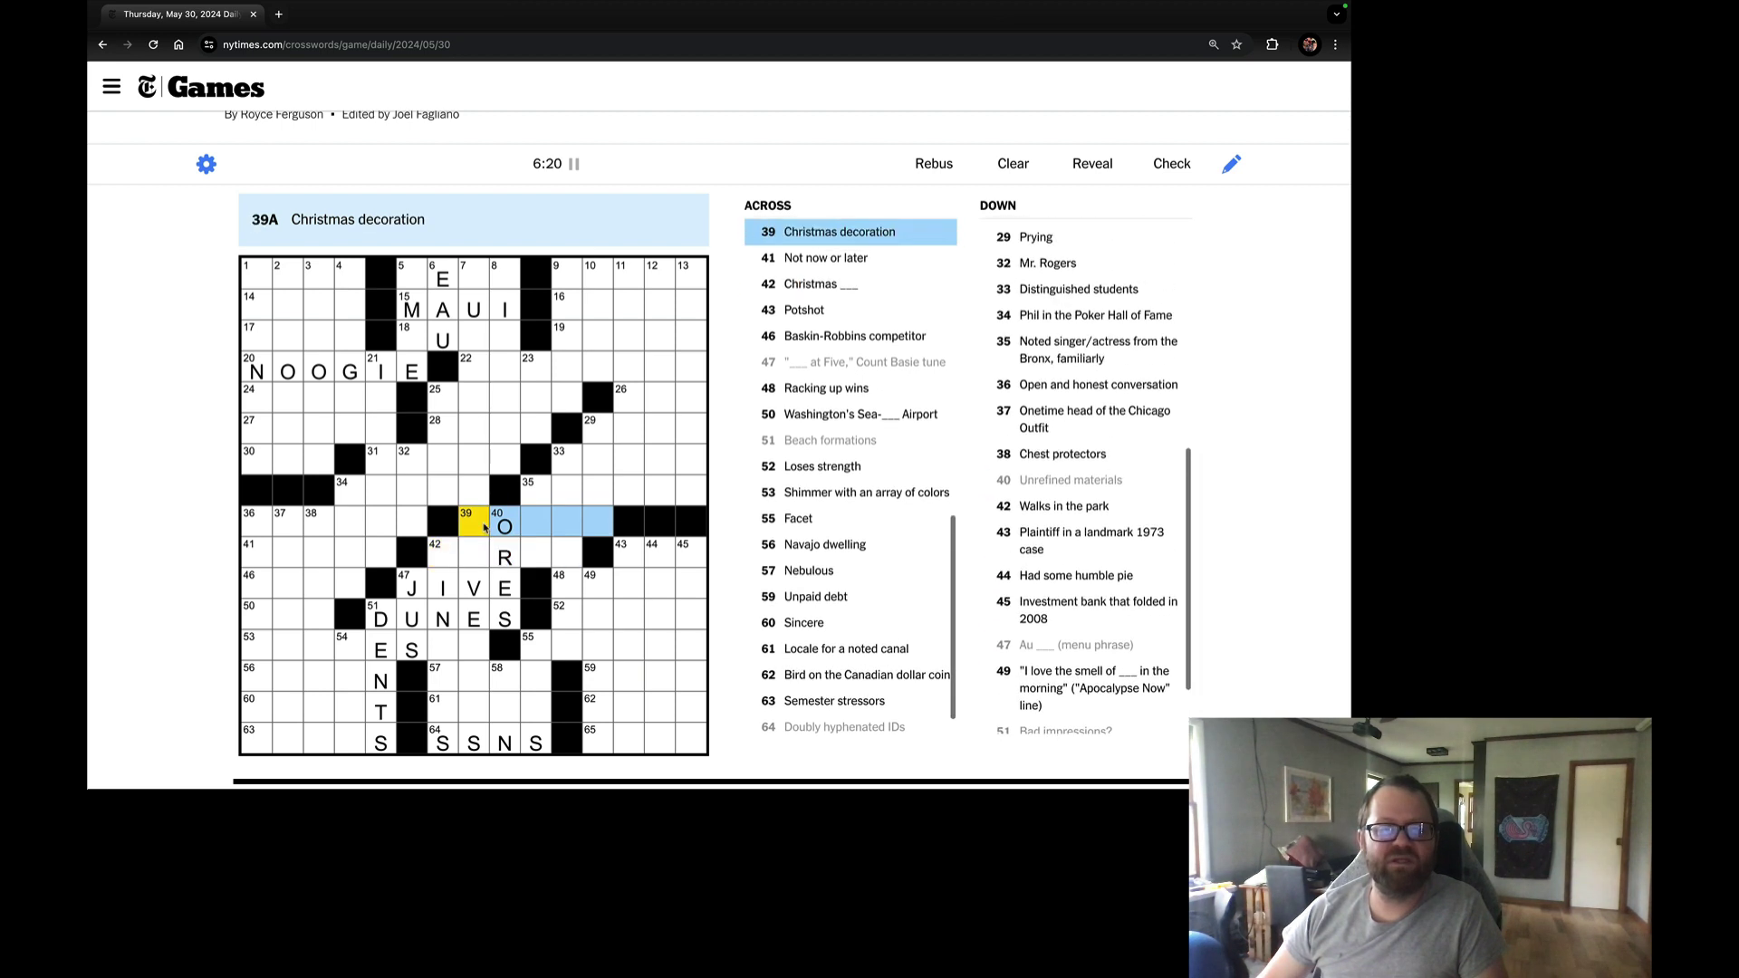
pyautogui.click(540, 493)
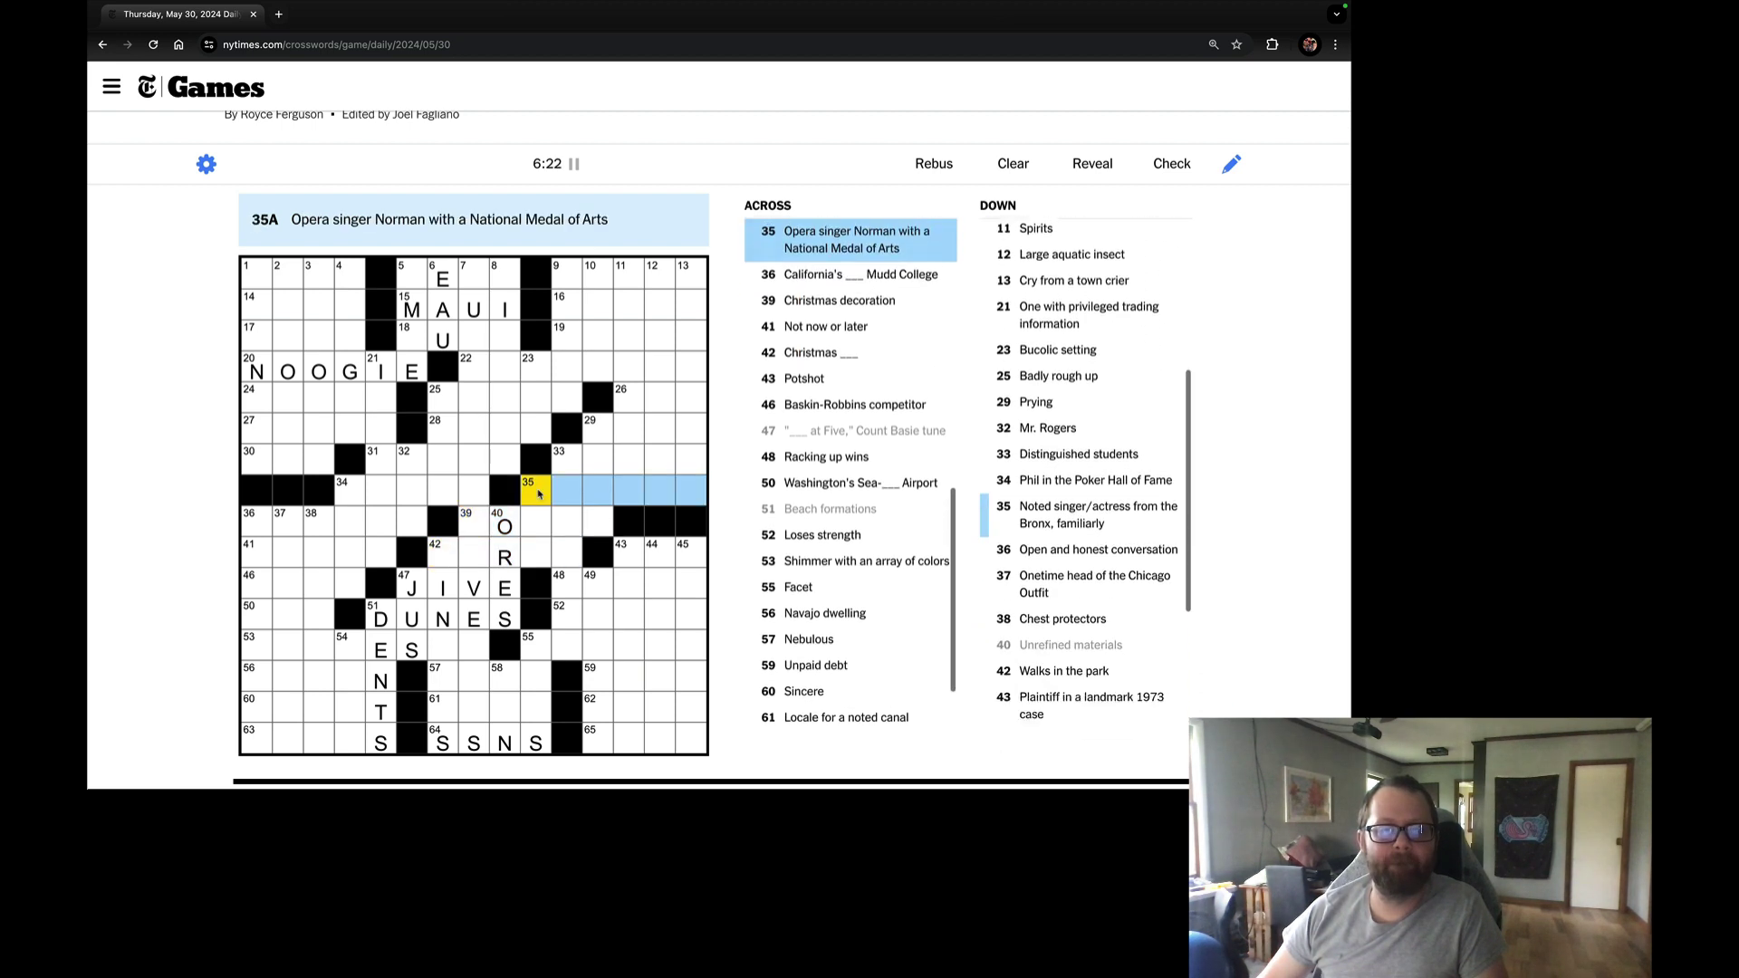
pyautogui.click(539, 493)
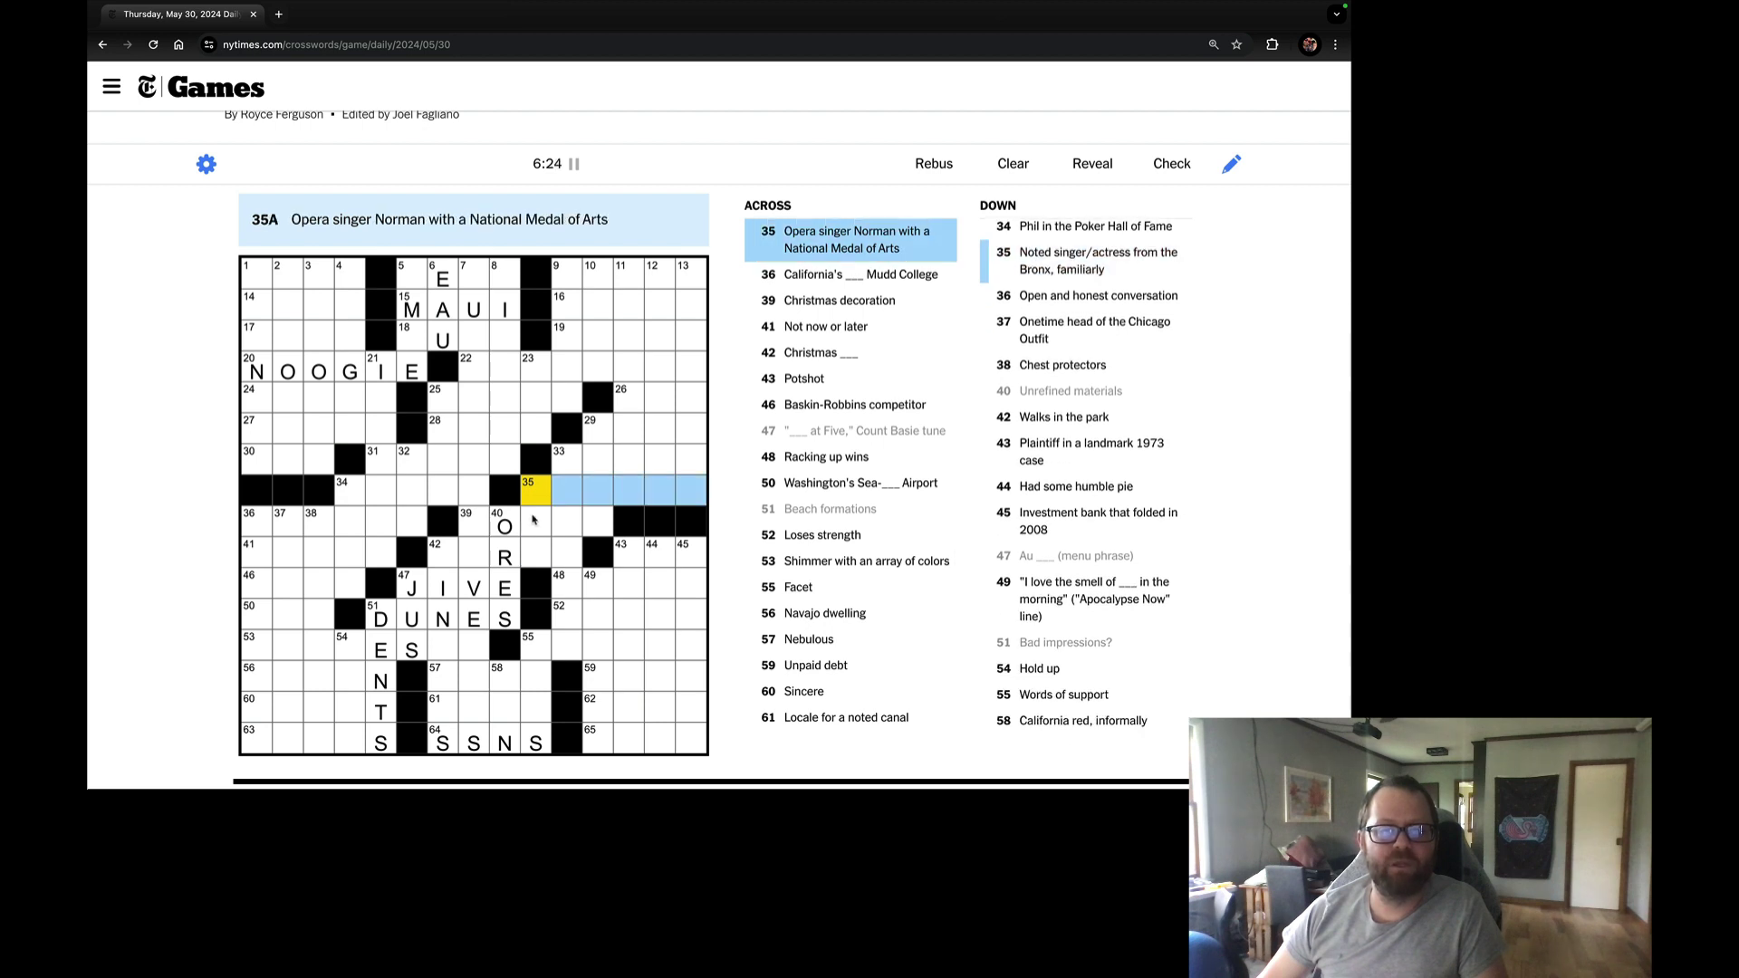
pyautogui.click(534, 519)
pyautogui.click(534, 519)
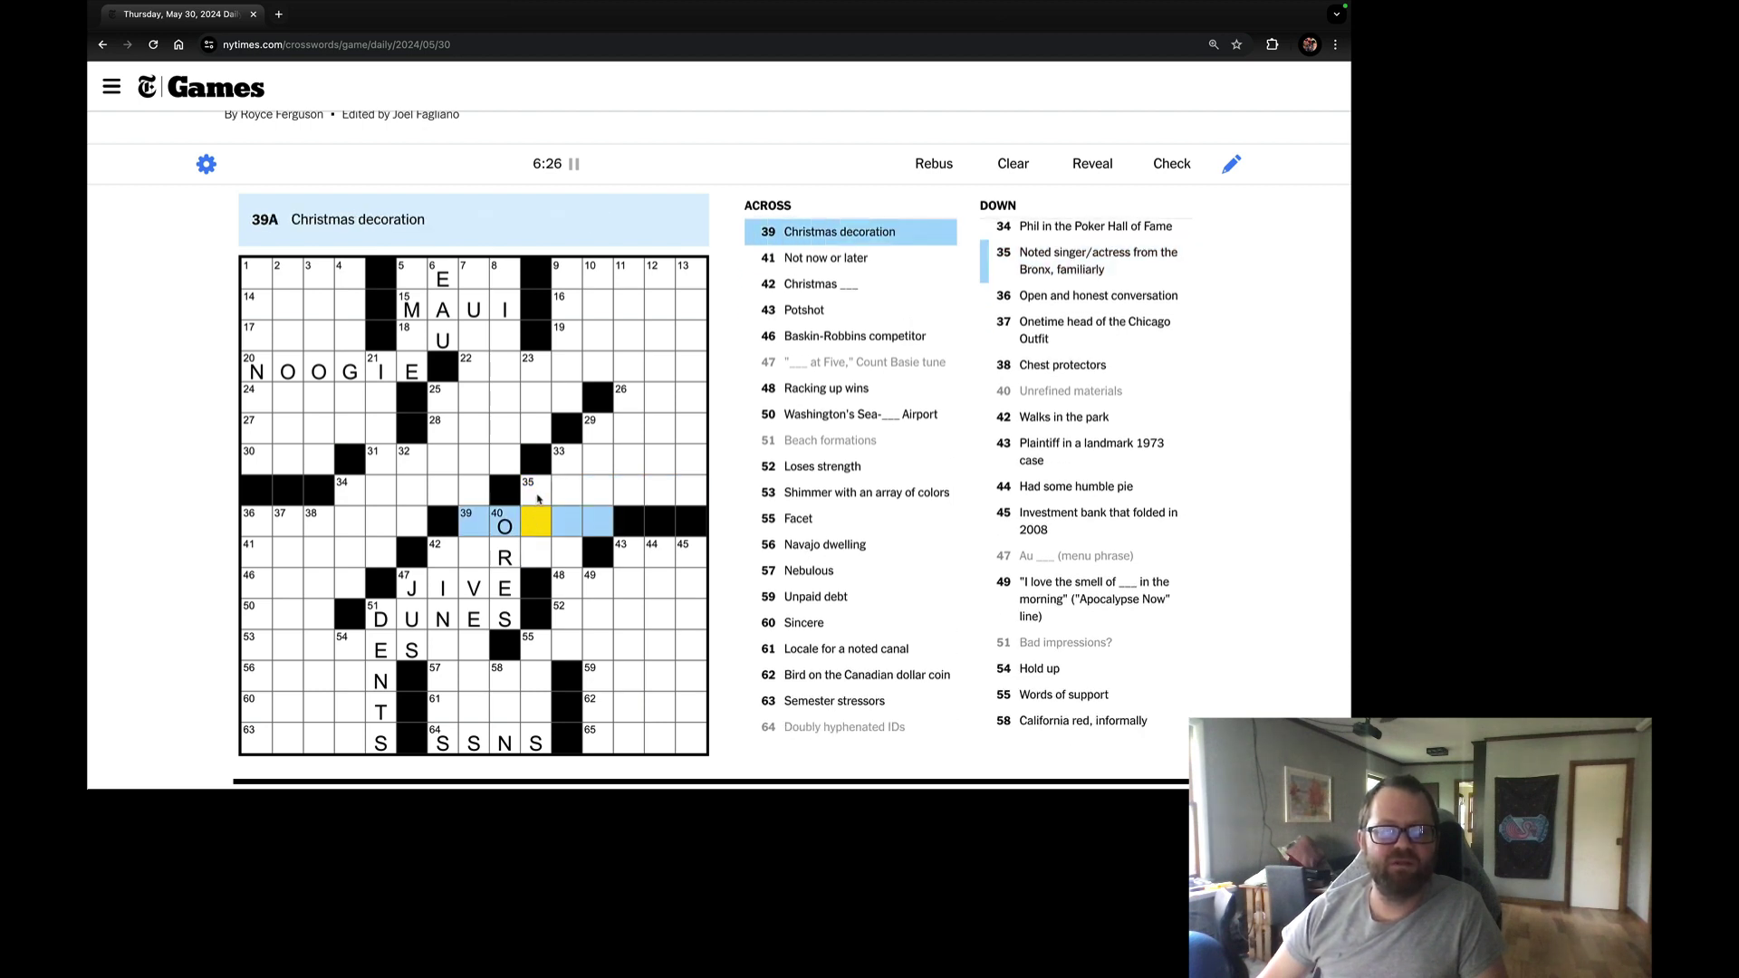
pyautogui.click(530, 492)
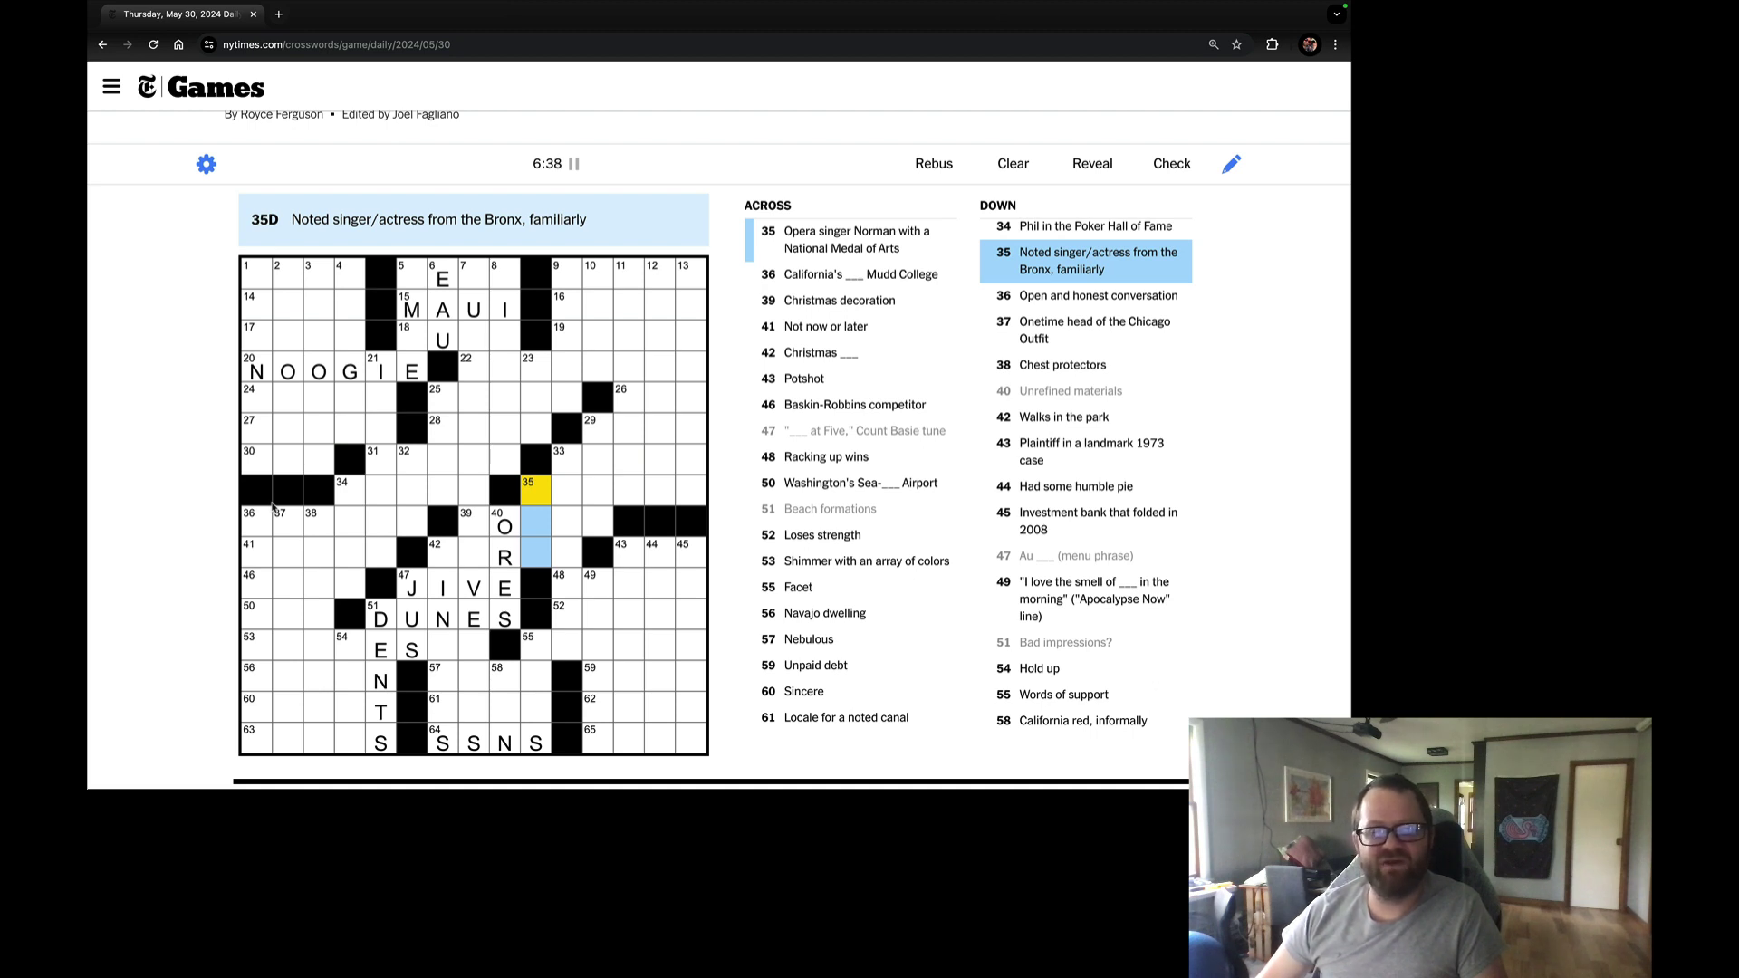
pyautogui.write('JLO')
pyautogui.click(535, 497)
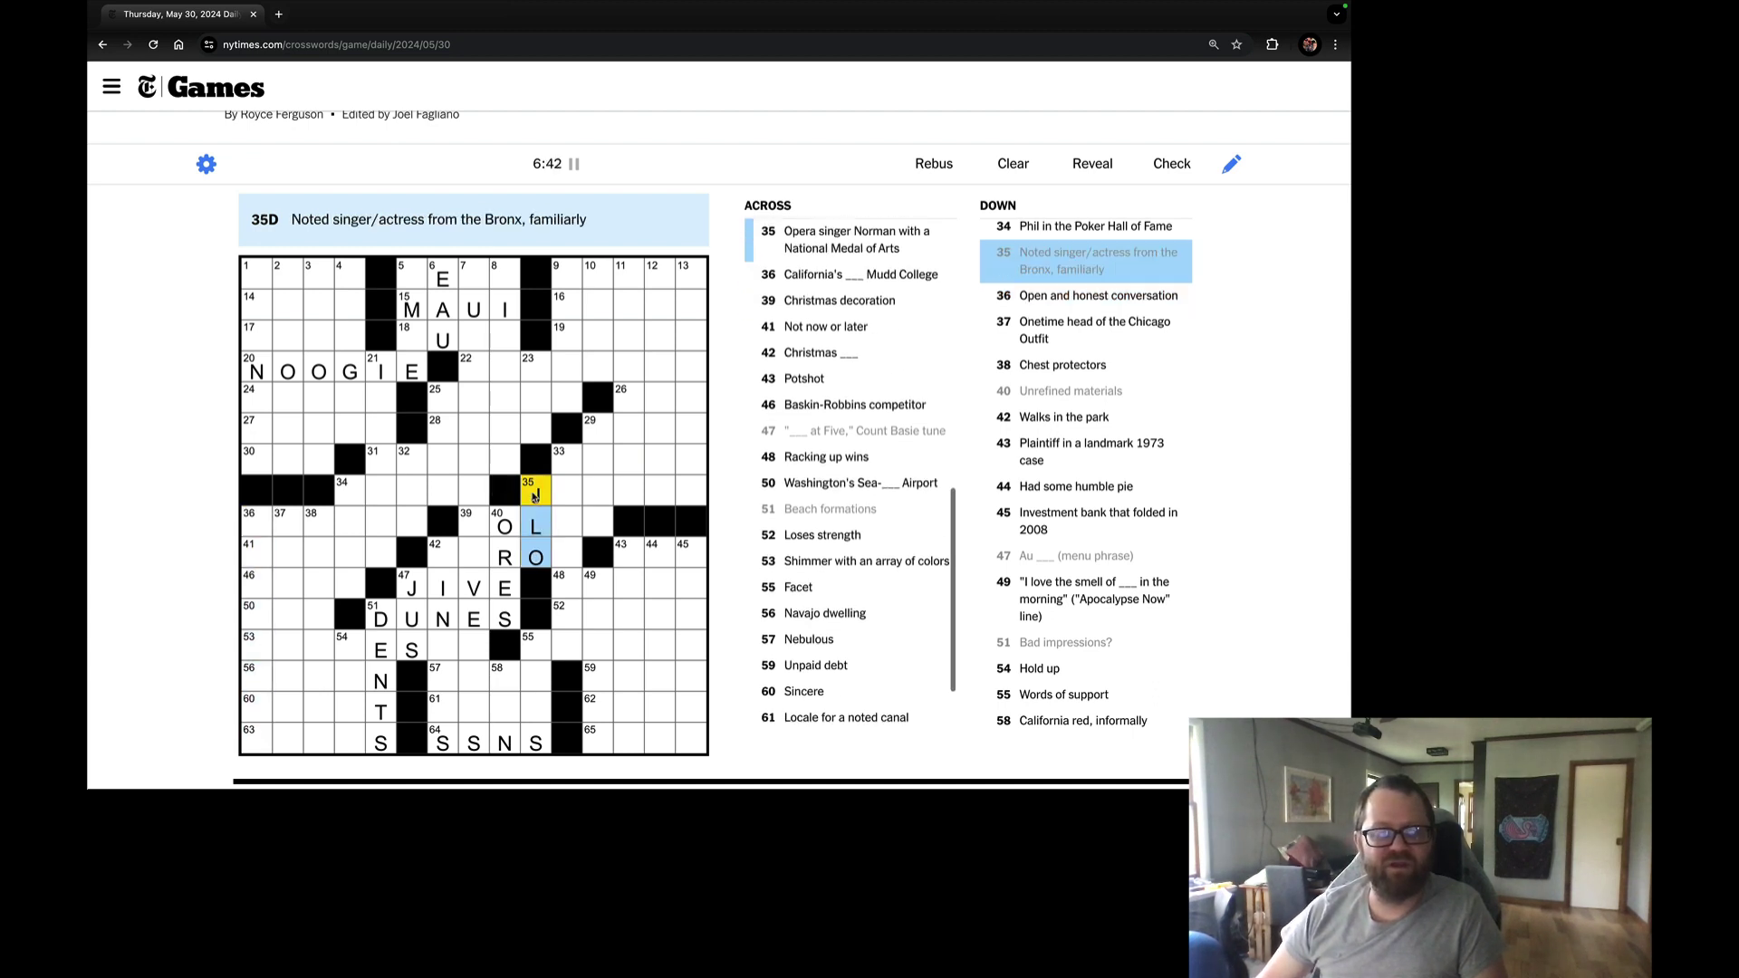
# Enter CAROL at 42-Across and check the 42-, 35- and 33-Down clues.
pyautogui.click(469, 549)
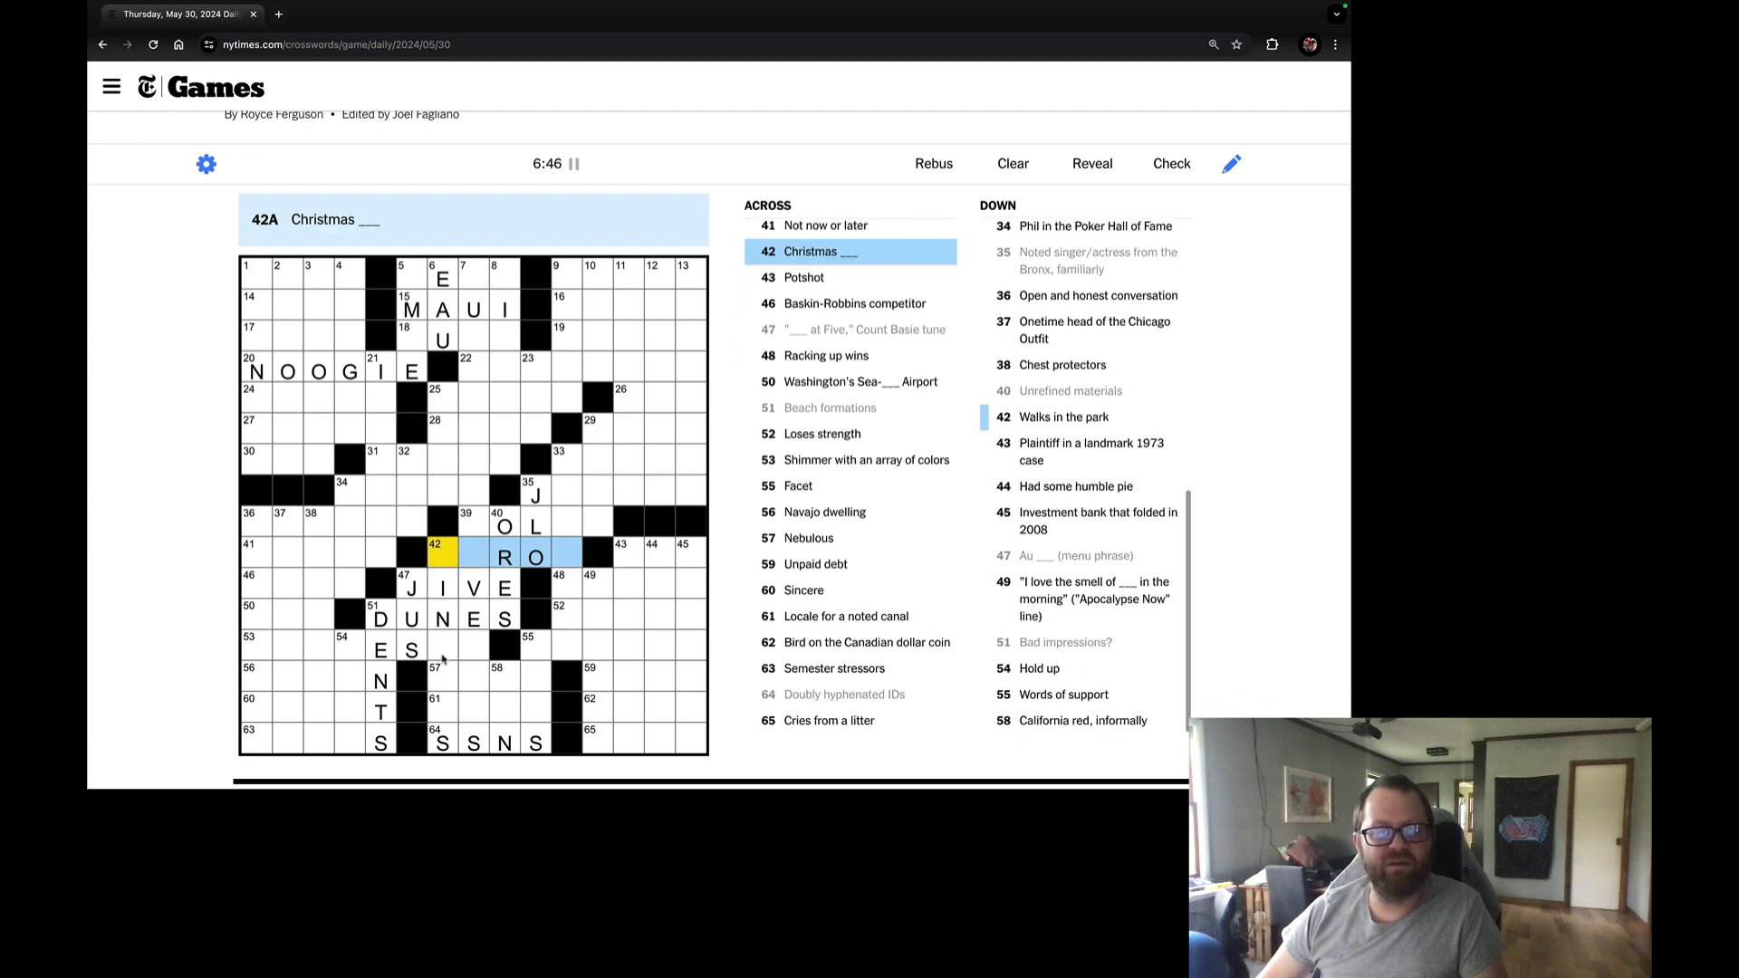
pyautogui.write('CAROL')
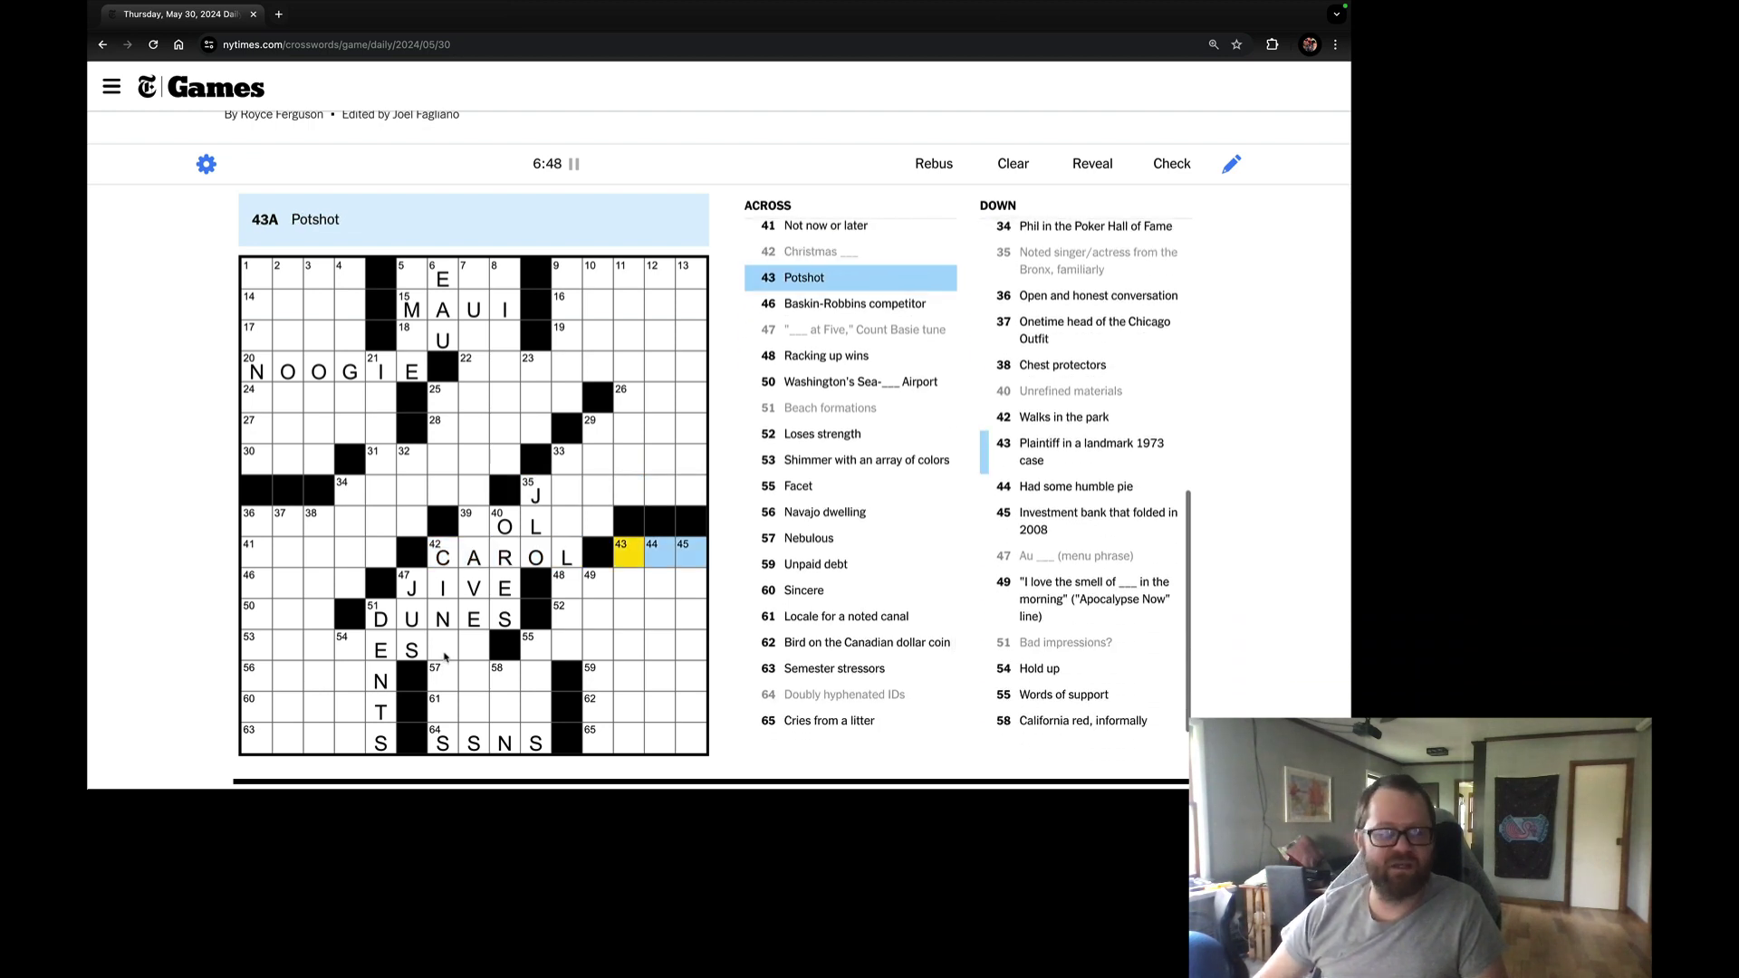
pyautogui.click(445, 656)
pyautogui.click(445, 657)
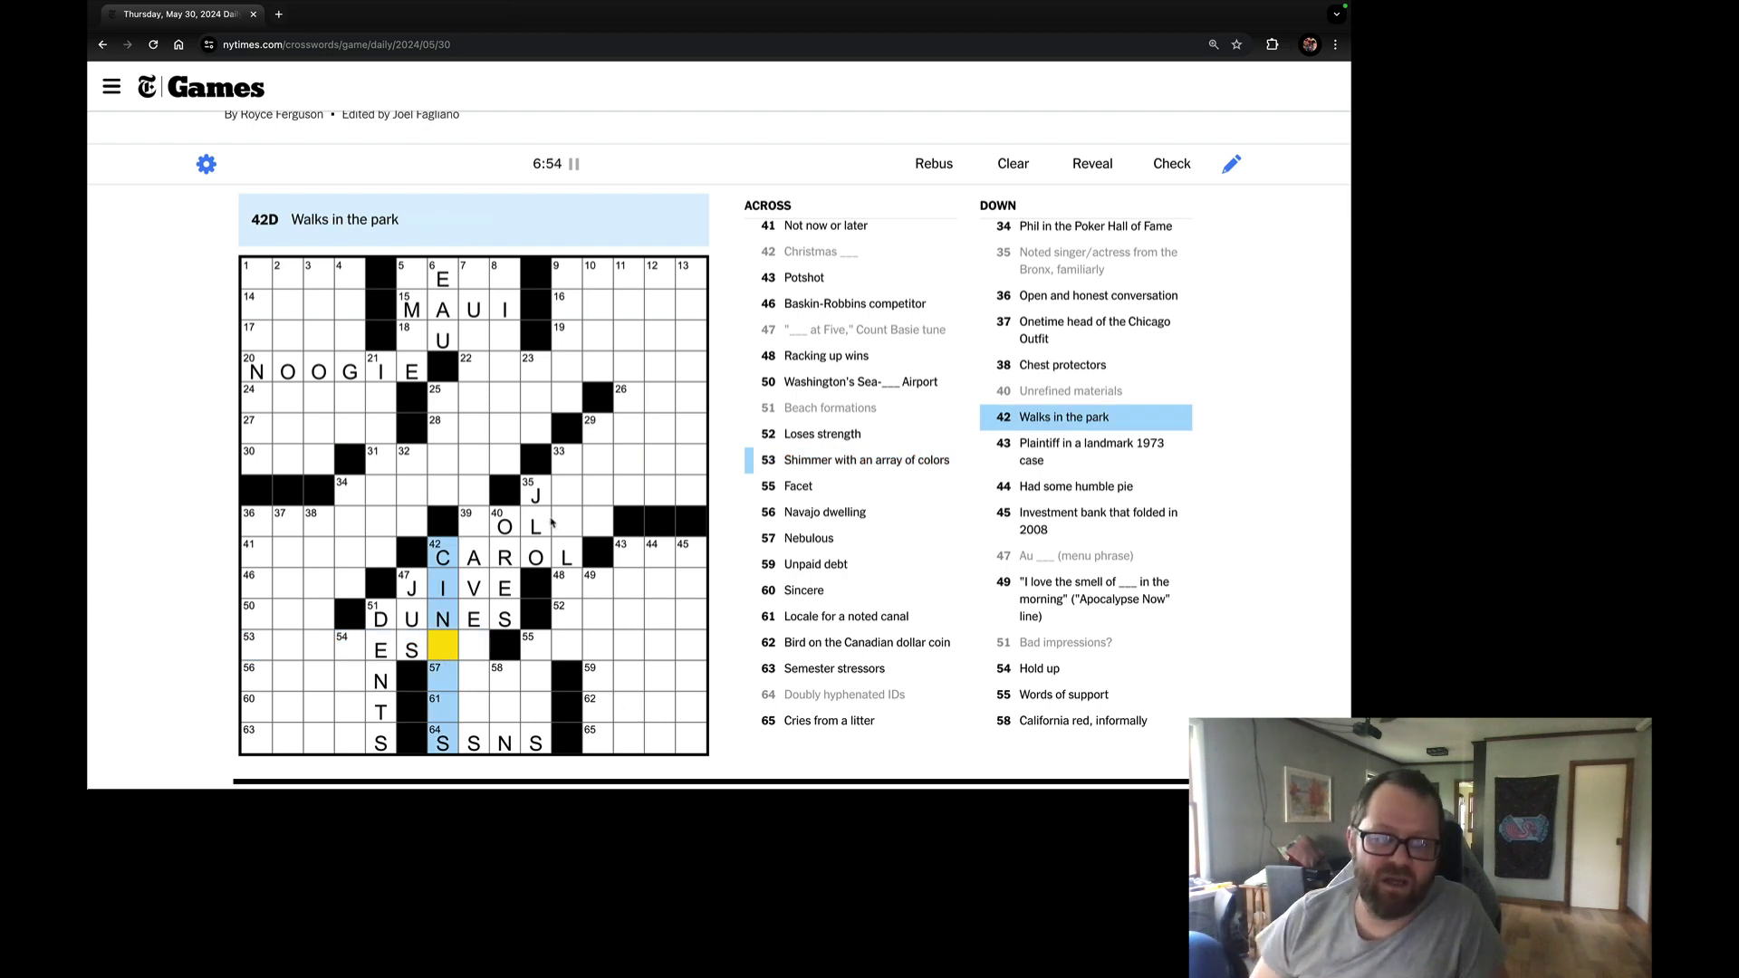
pyautogui.click(535, 528)
pyautogui.click(567, 524)
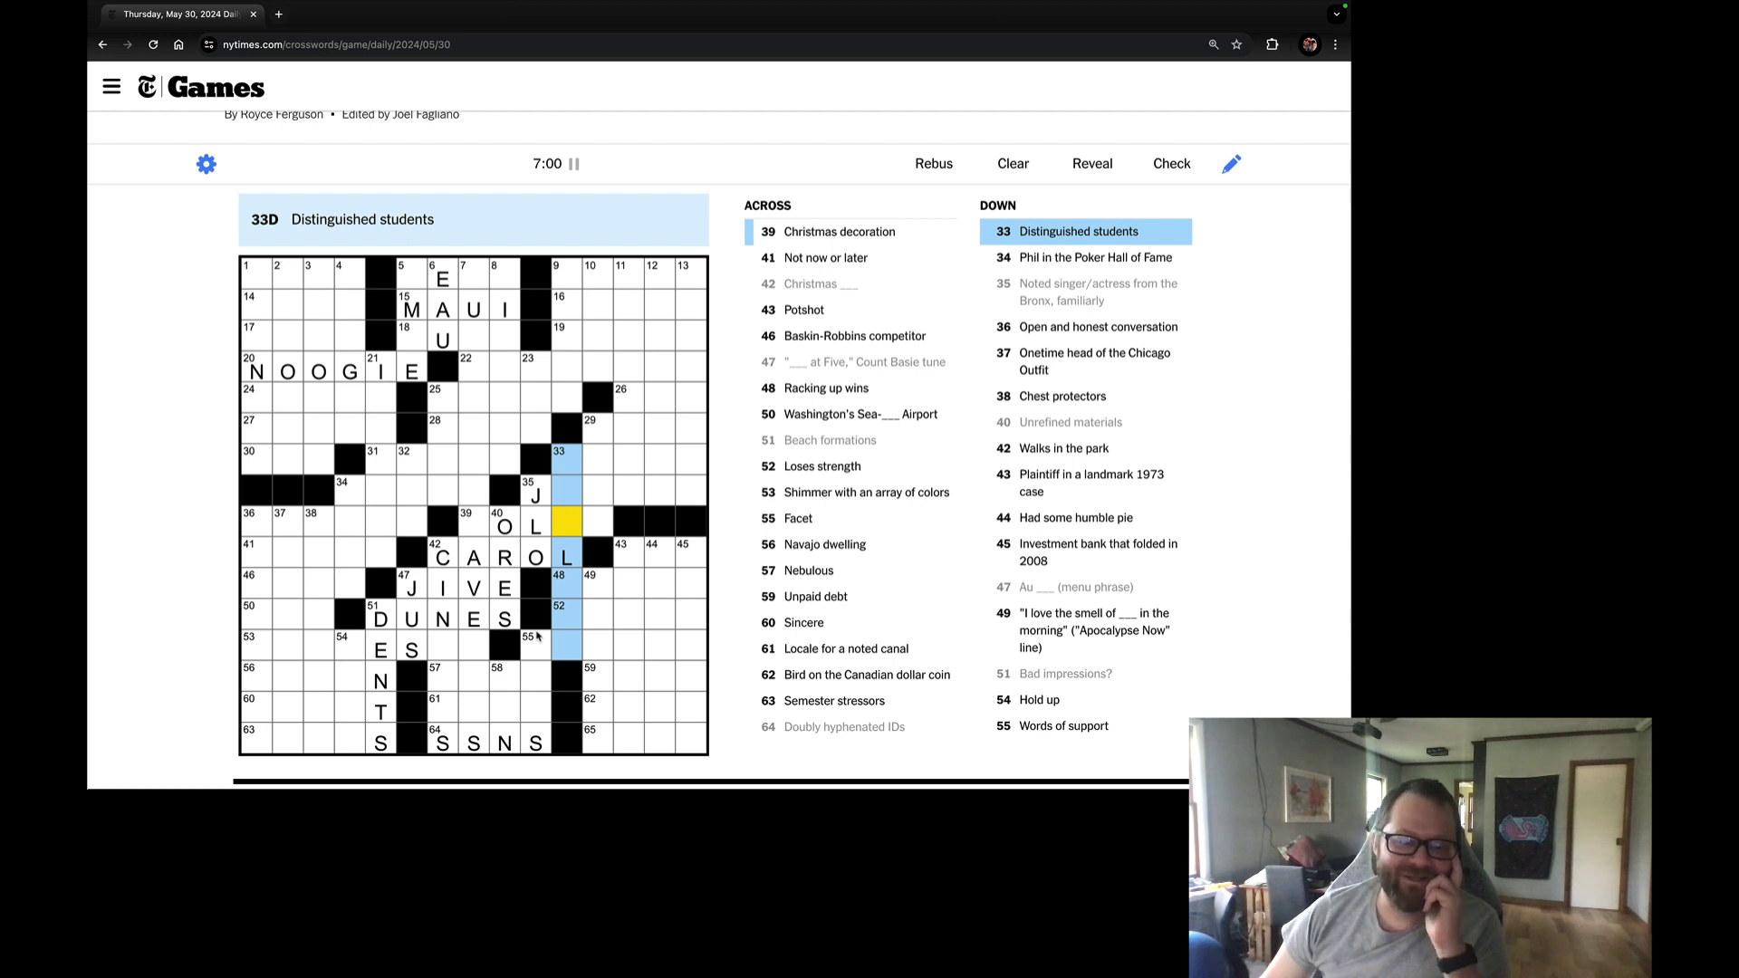
# Enter Z at the top of 58-Down (California red).
pyautogui.click(520, 686)
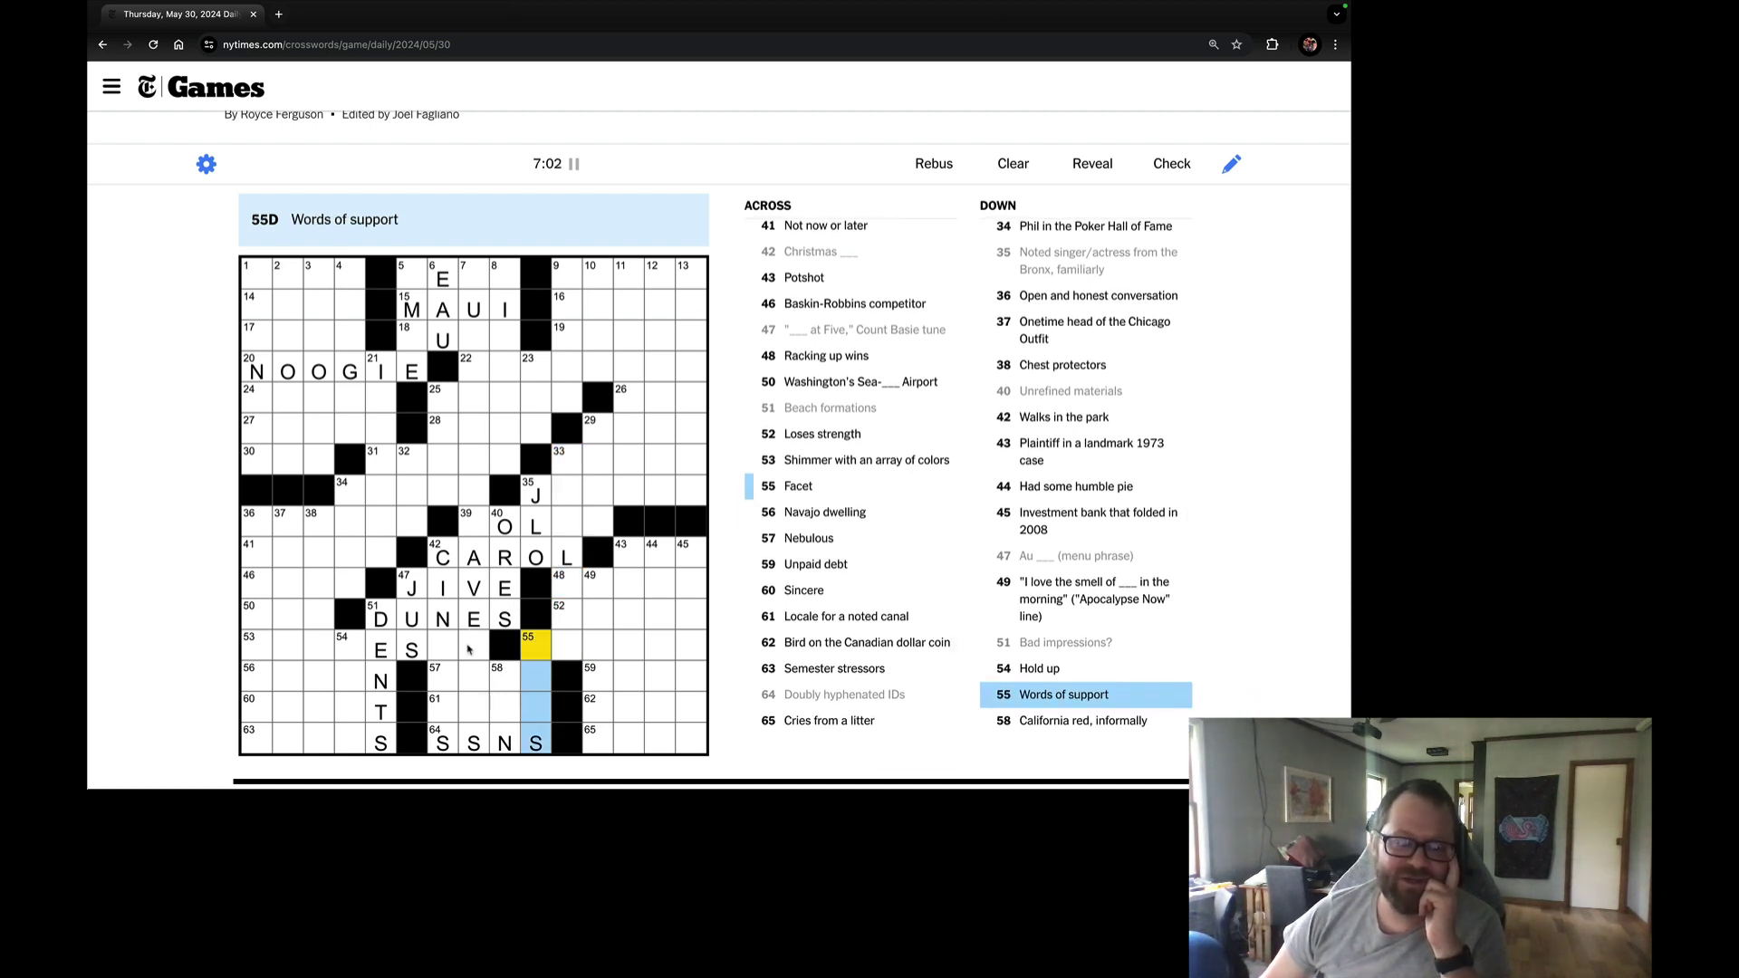
pyautogui.click(443, 670)
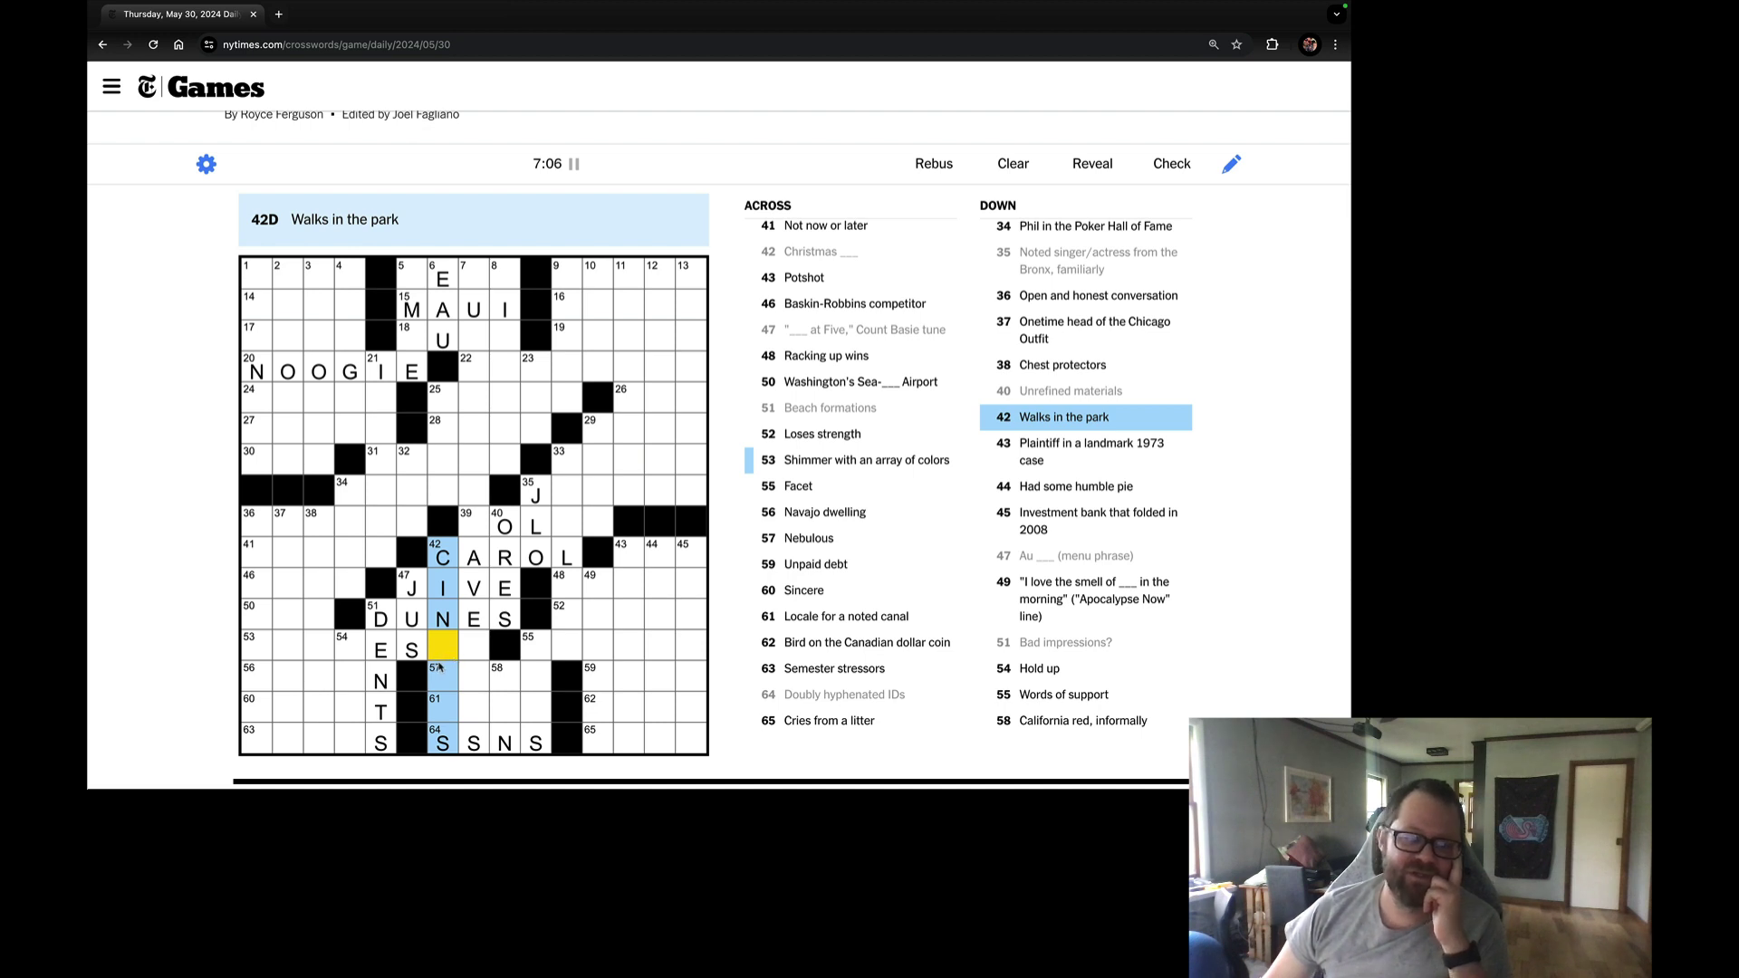
pyautogui.click(497, 673)
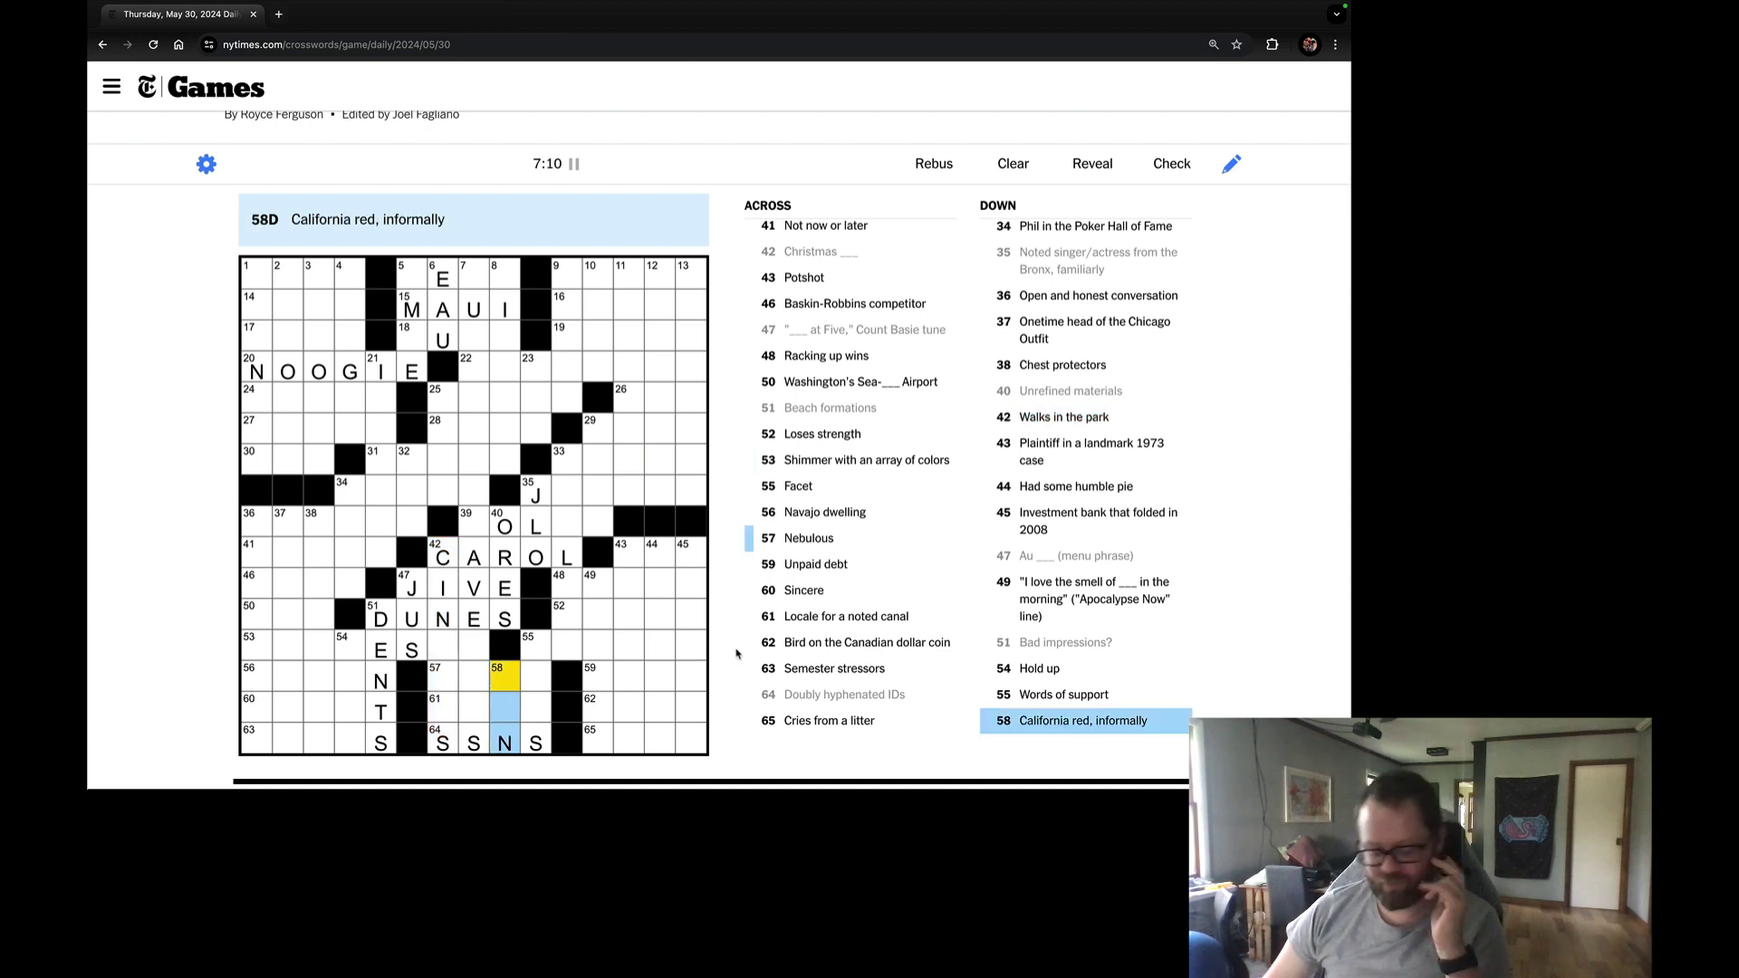
pyautogui.write('Z')
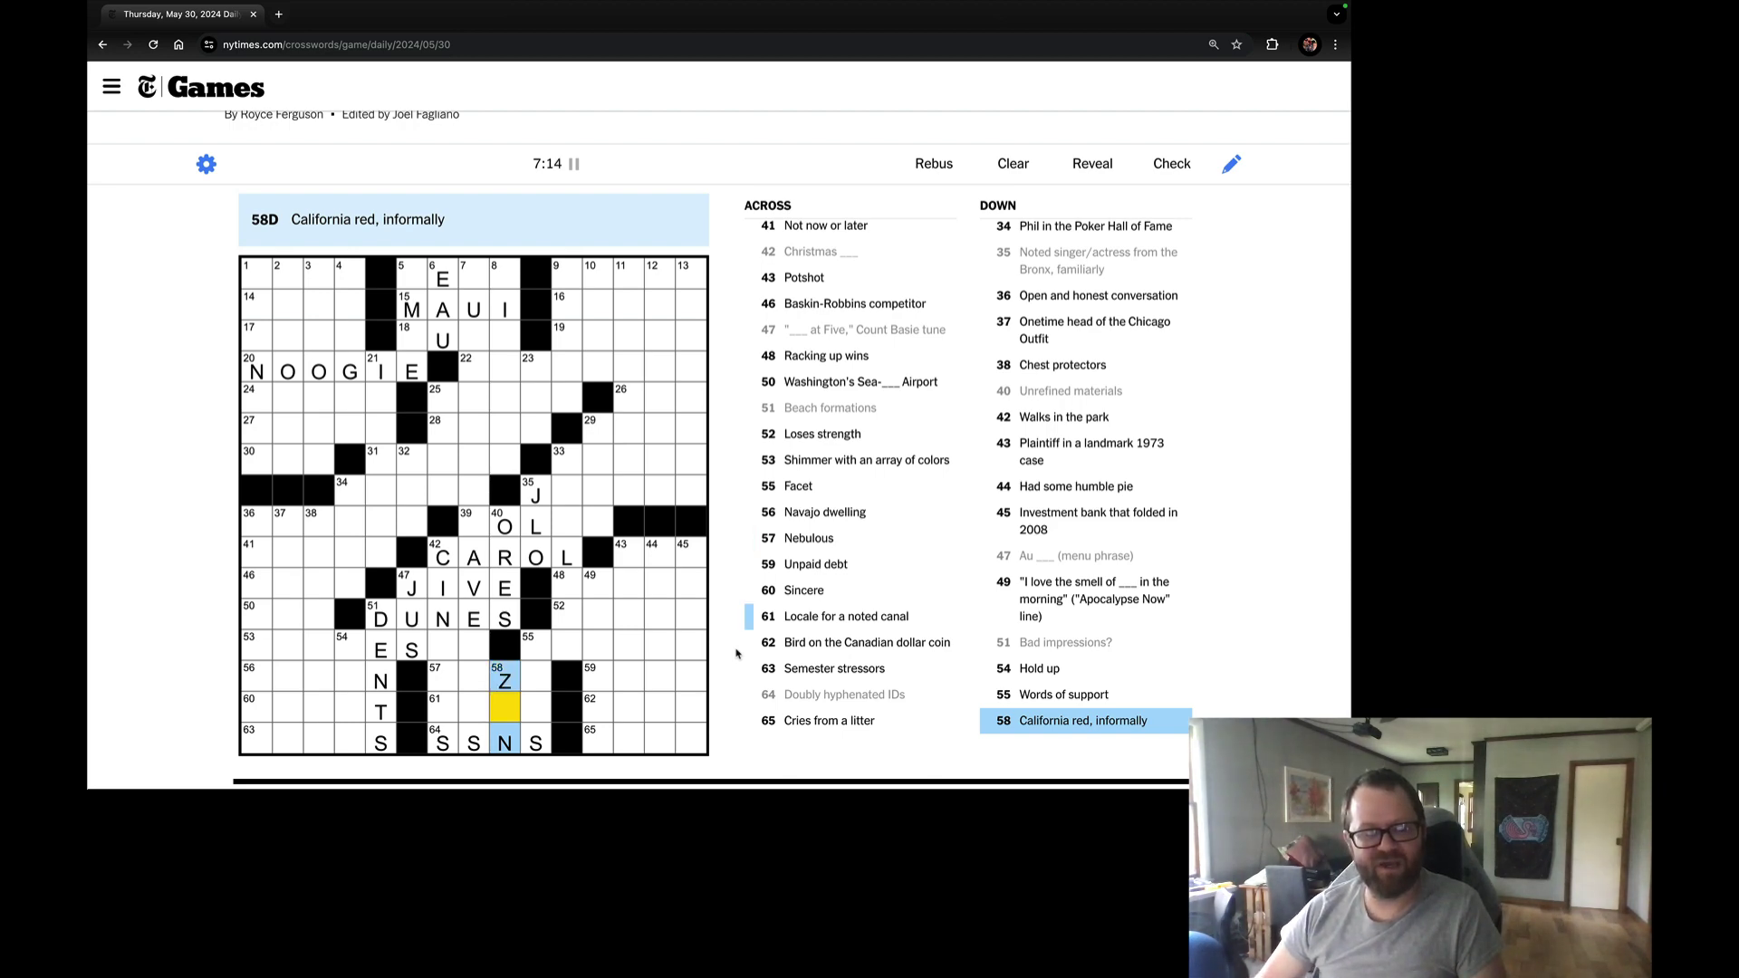
pyautogui.press('Tab')
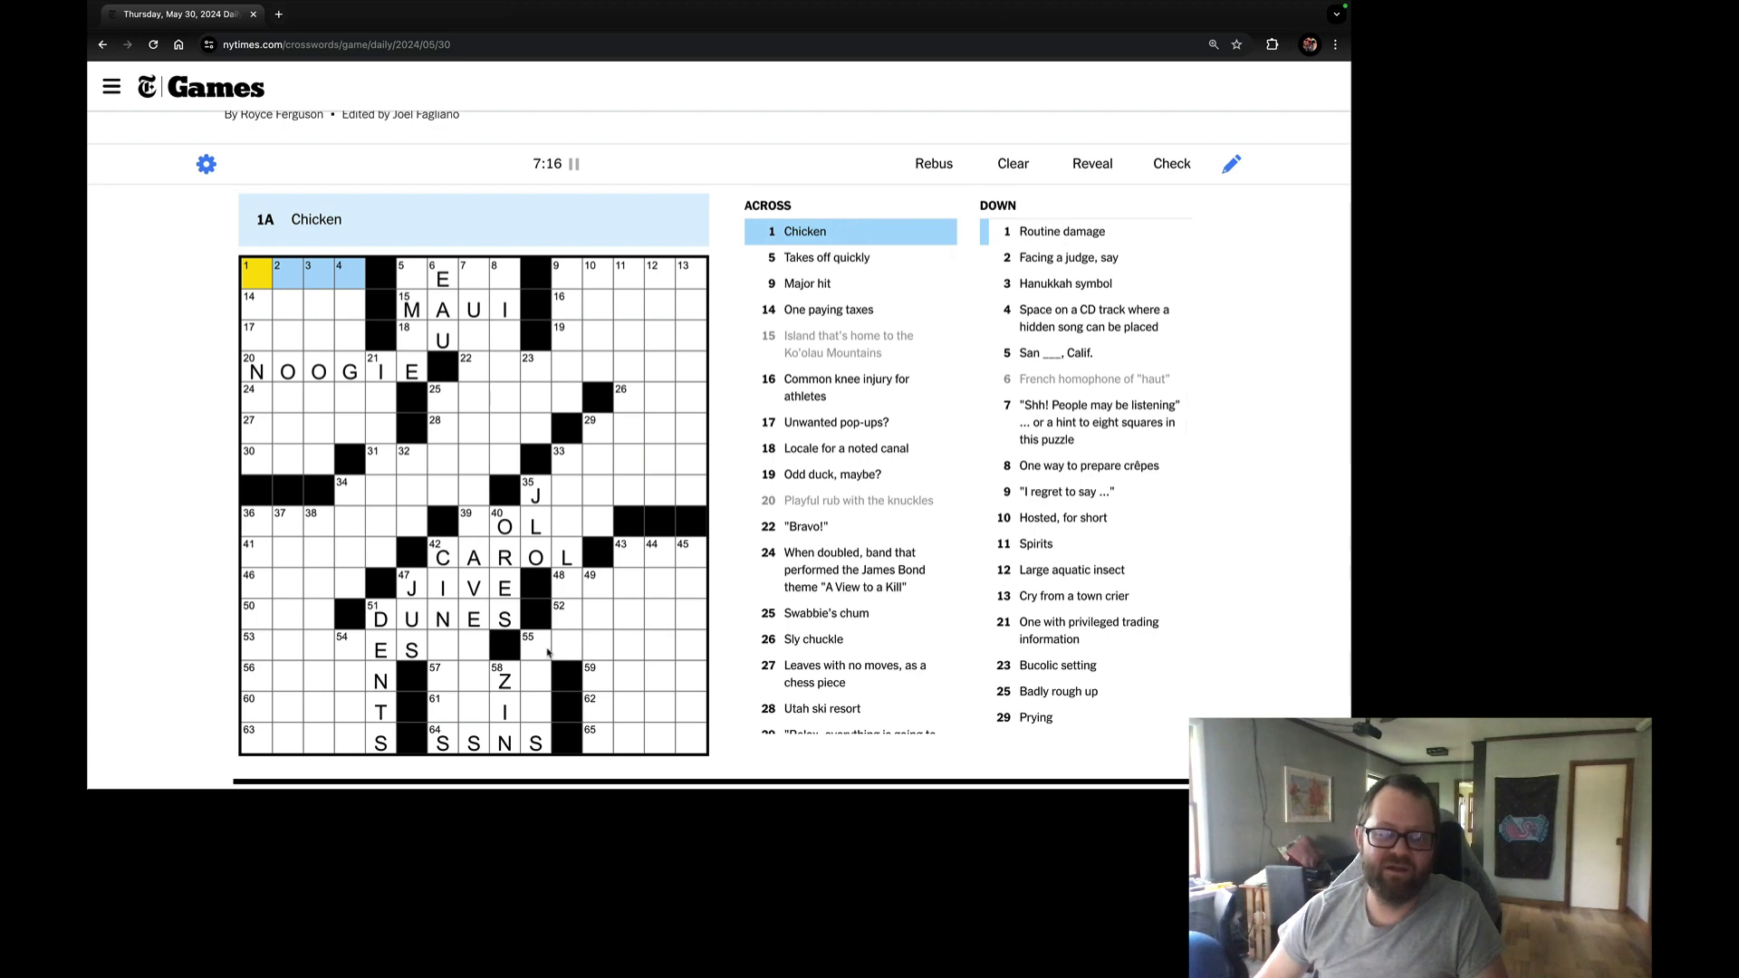
# Enter HAZY at 57-Across (Nebulous).
pyautogui.click(530, 641)
pyautogui.click(545, 650)
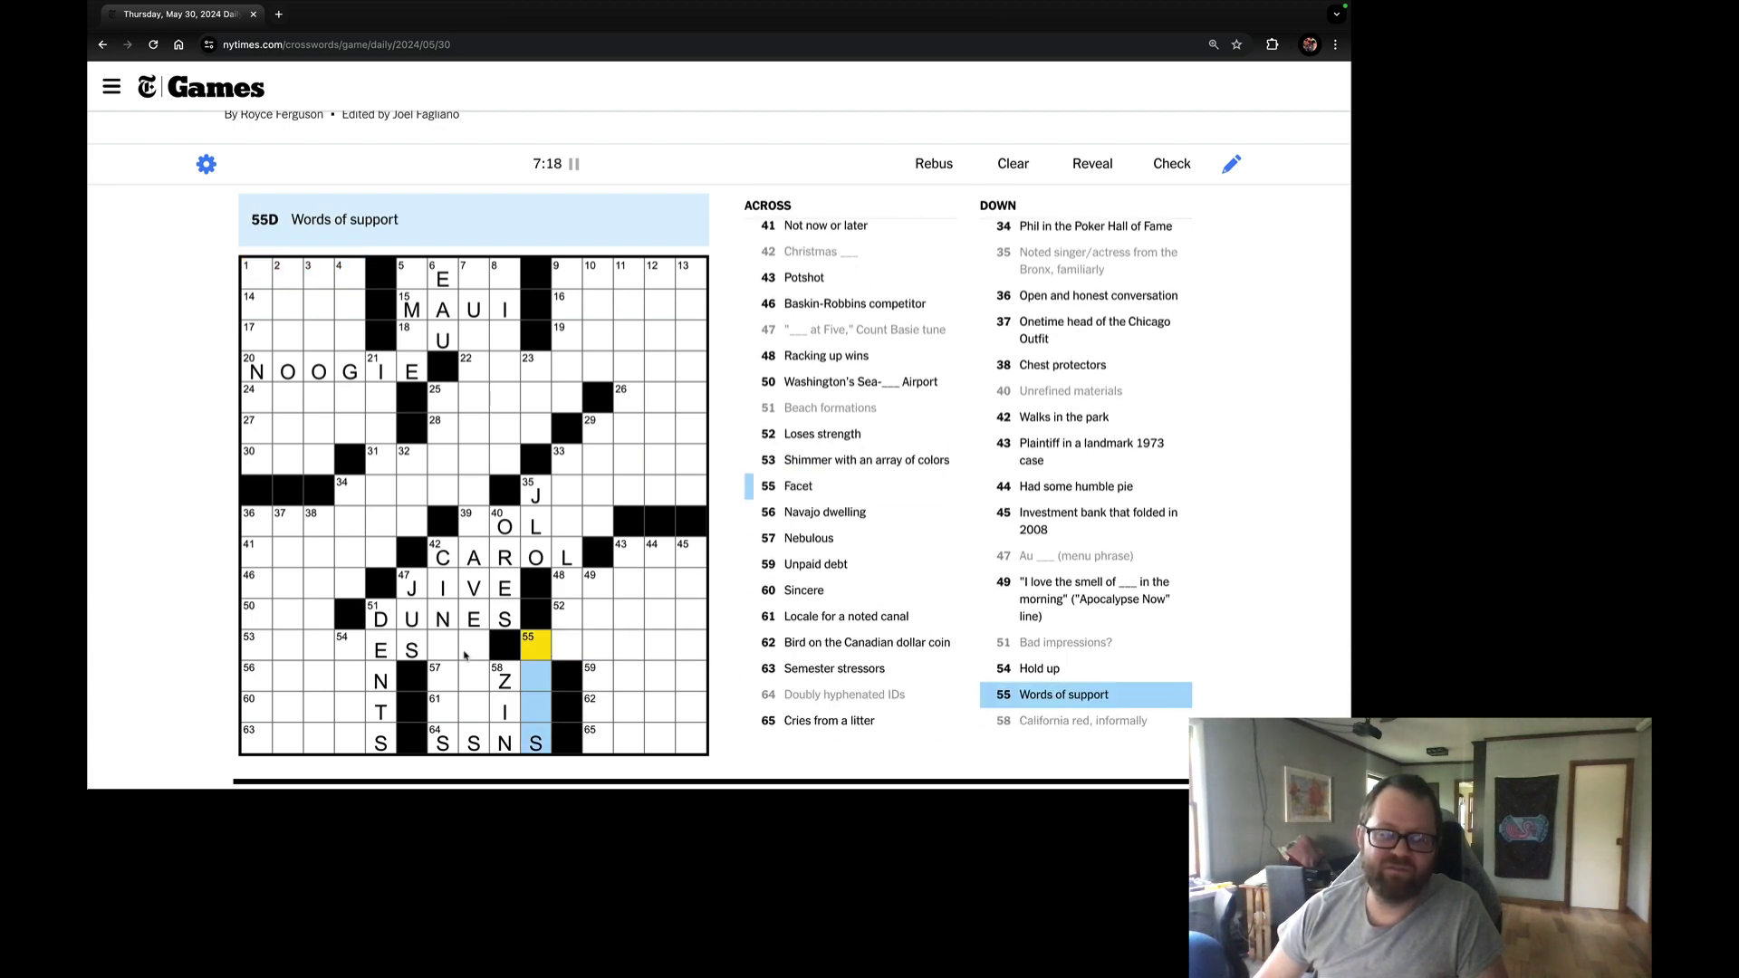
pyautogui.click(456, 677)
pyautogui.click(456, 676)
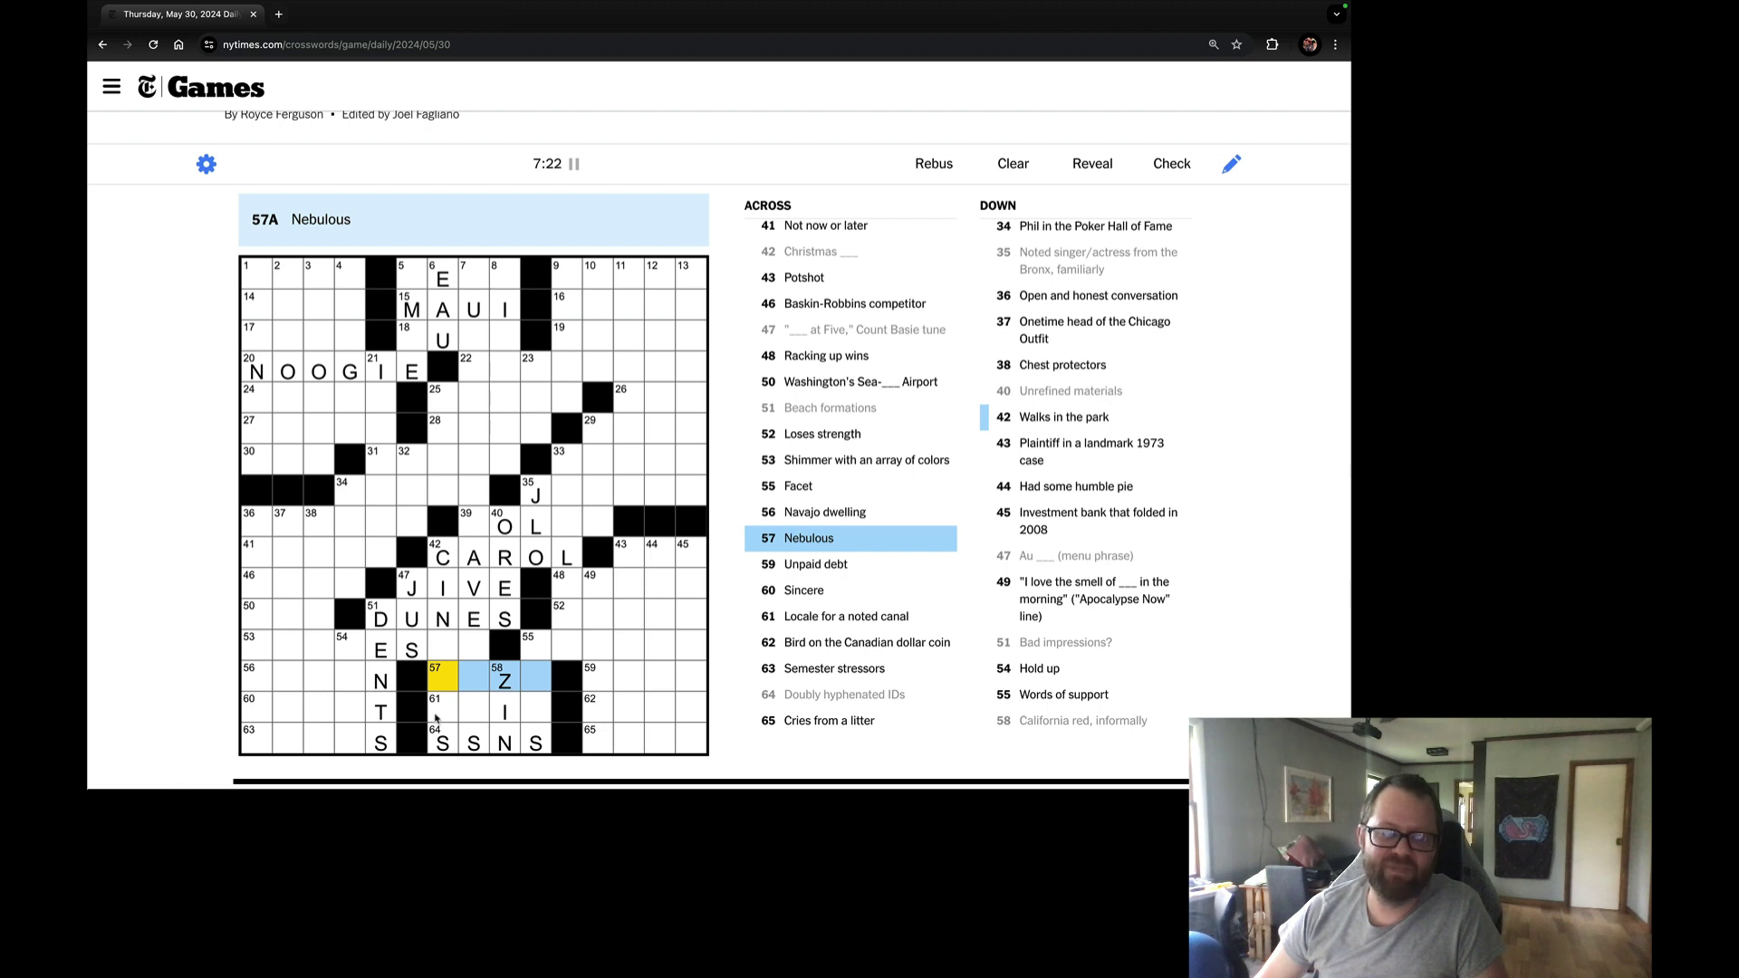
pyautogui.write('HAZY')
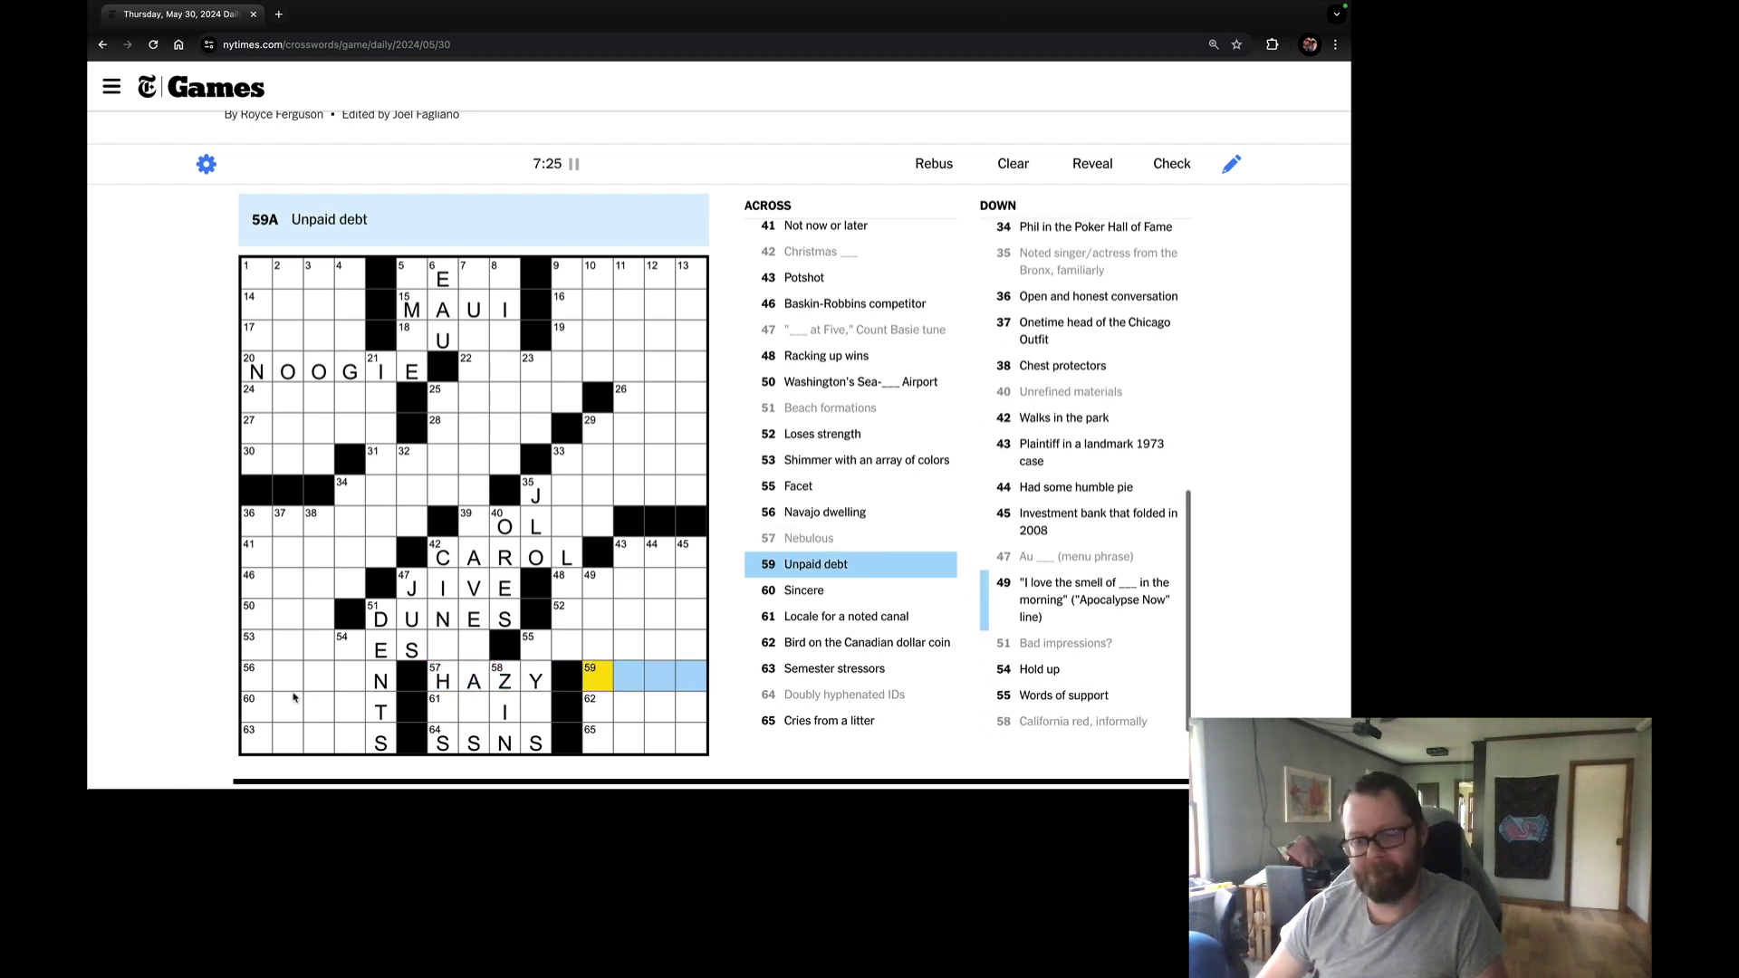
pyautogui.press('Tab')
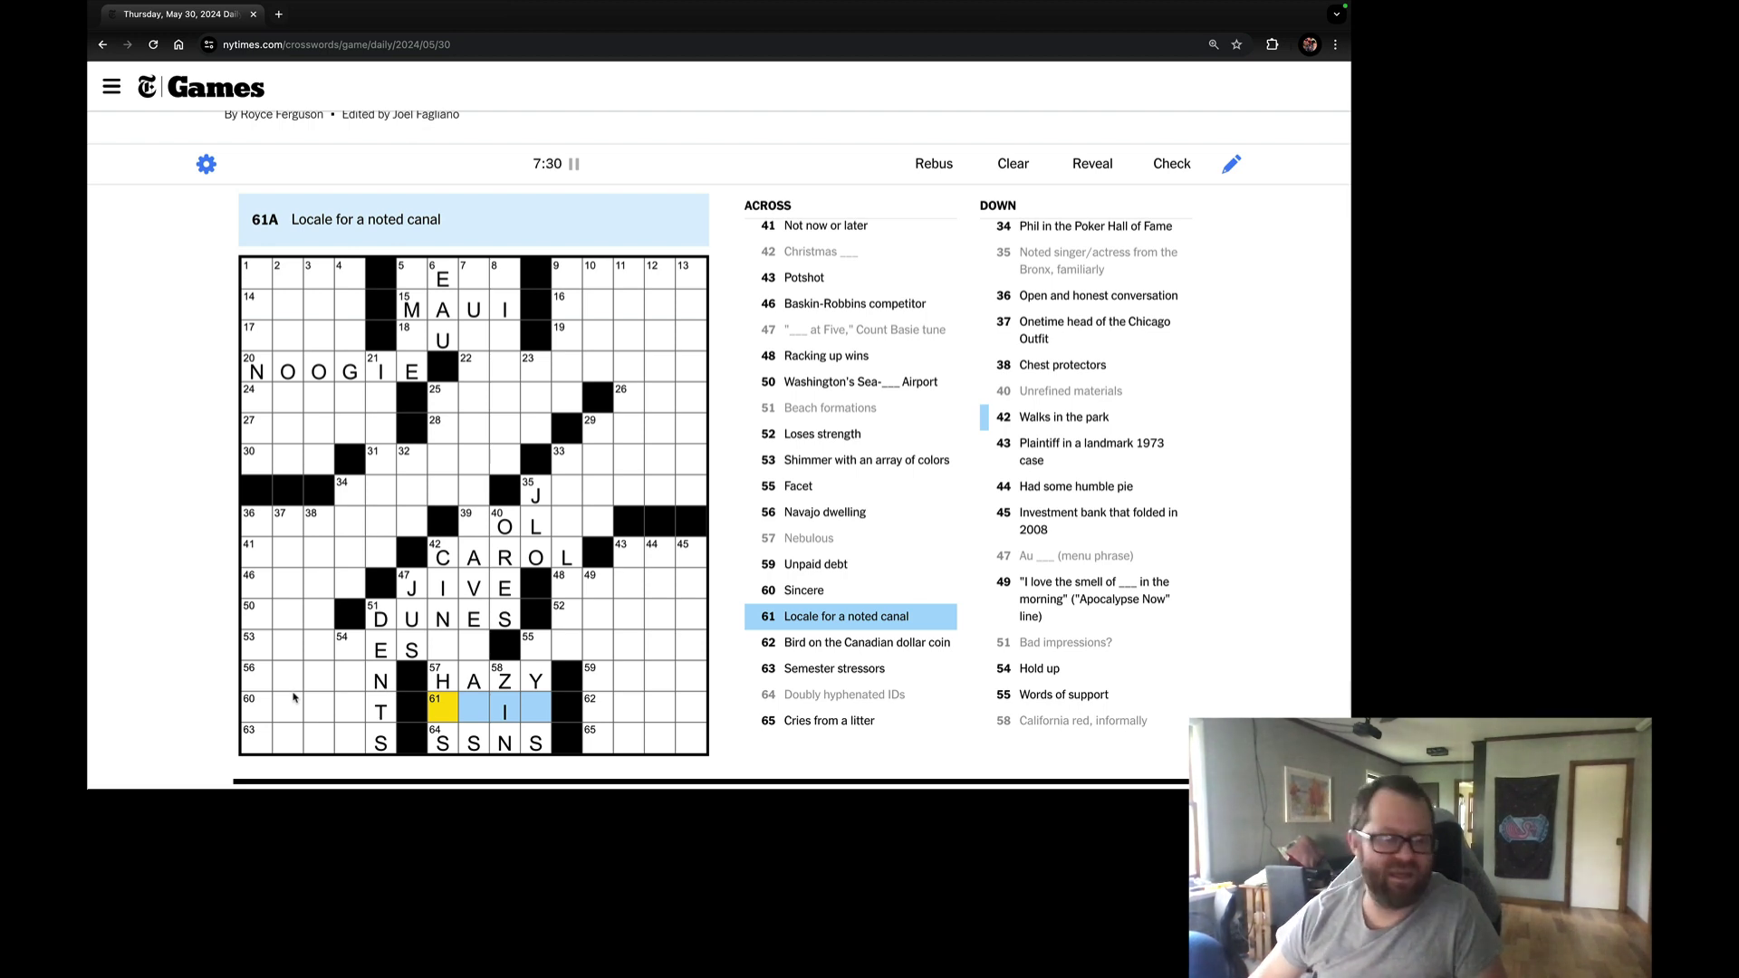
# Select the 7-Down hint clue and clear MAUI and the other top-corner letters.
pyautogui.click(465, 701)
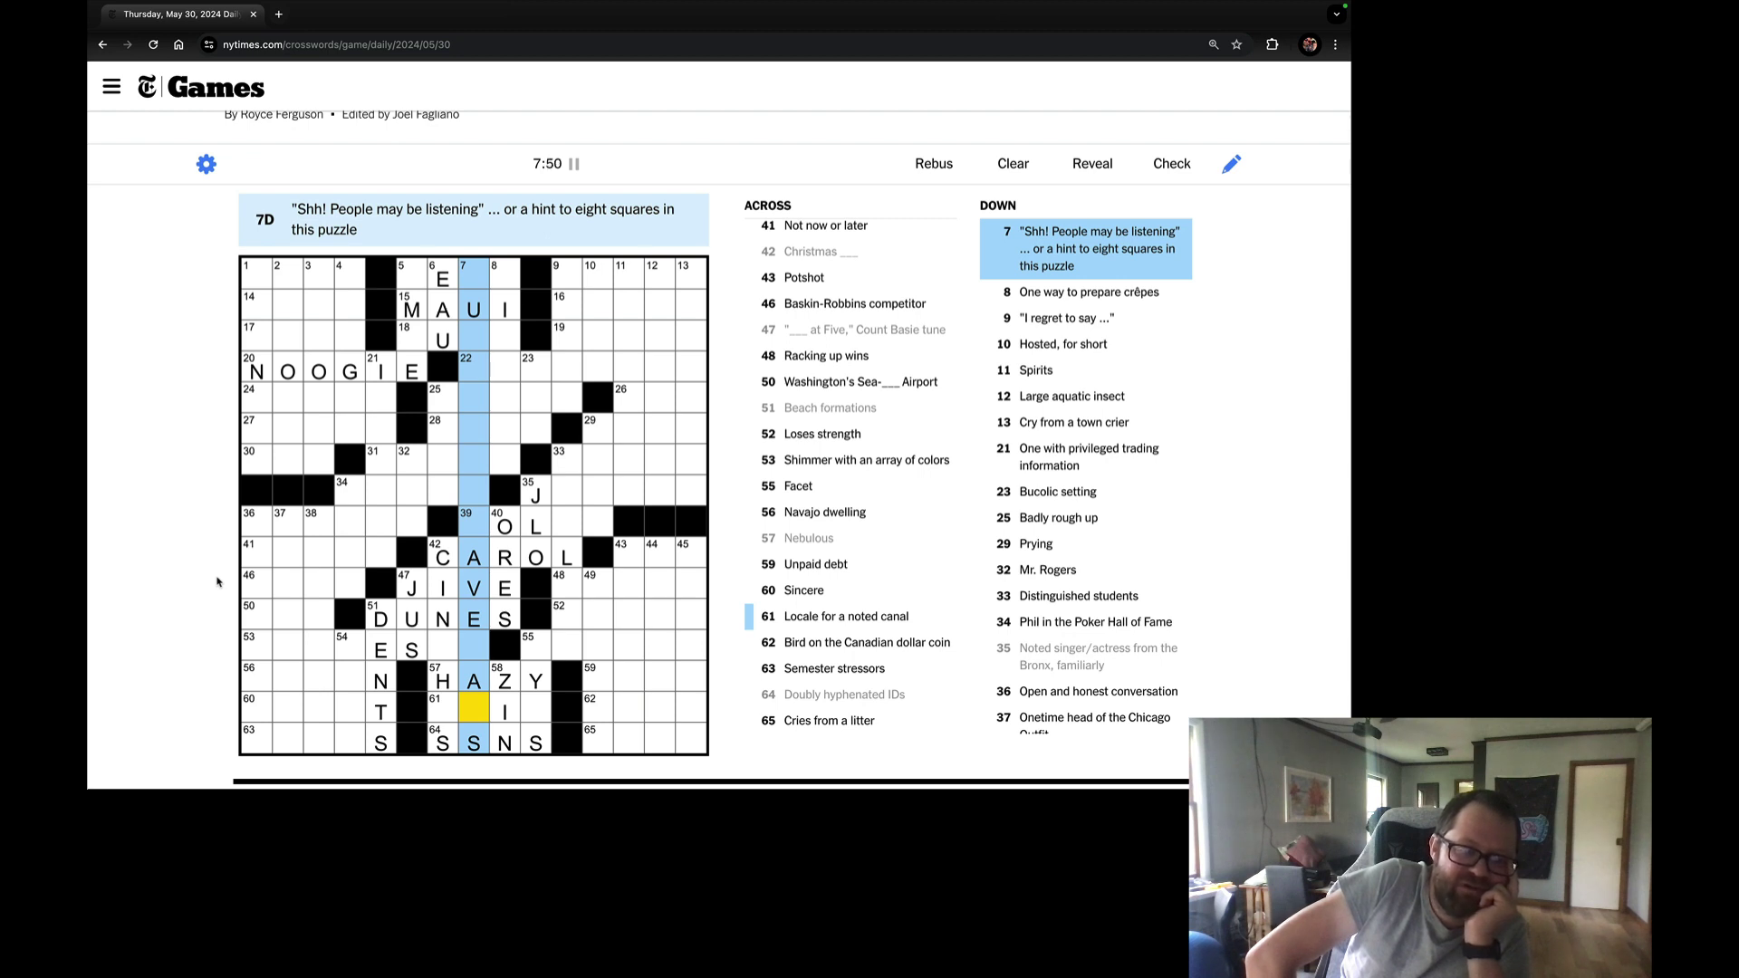
pyautogui.press('Up')
pyautogui.press('Up')
pyautogui.press('Up')
pyautogui.press('Up')
pyautogui.press('Up')
pyautogui.press('Up')
pyautogui.write('h')
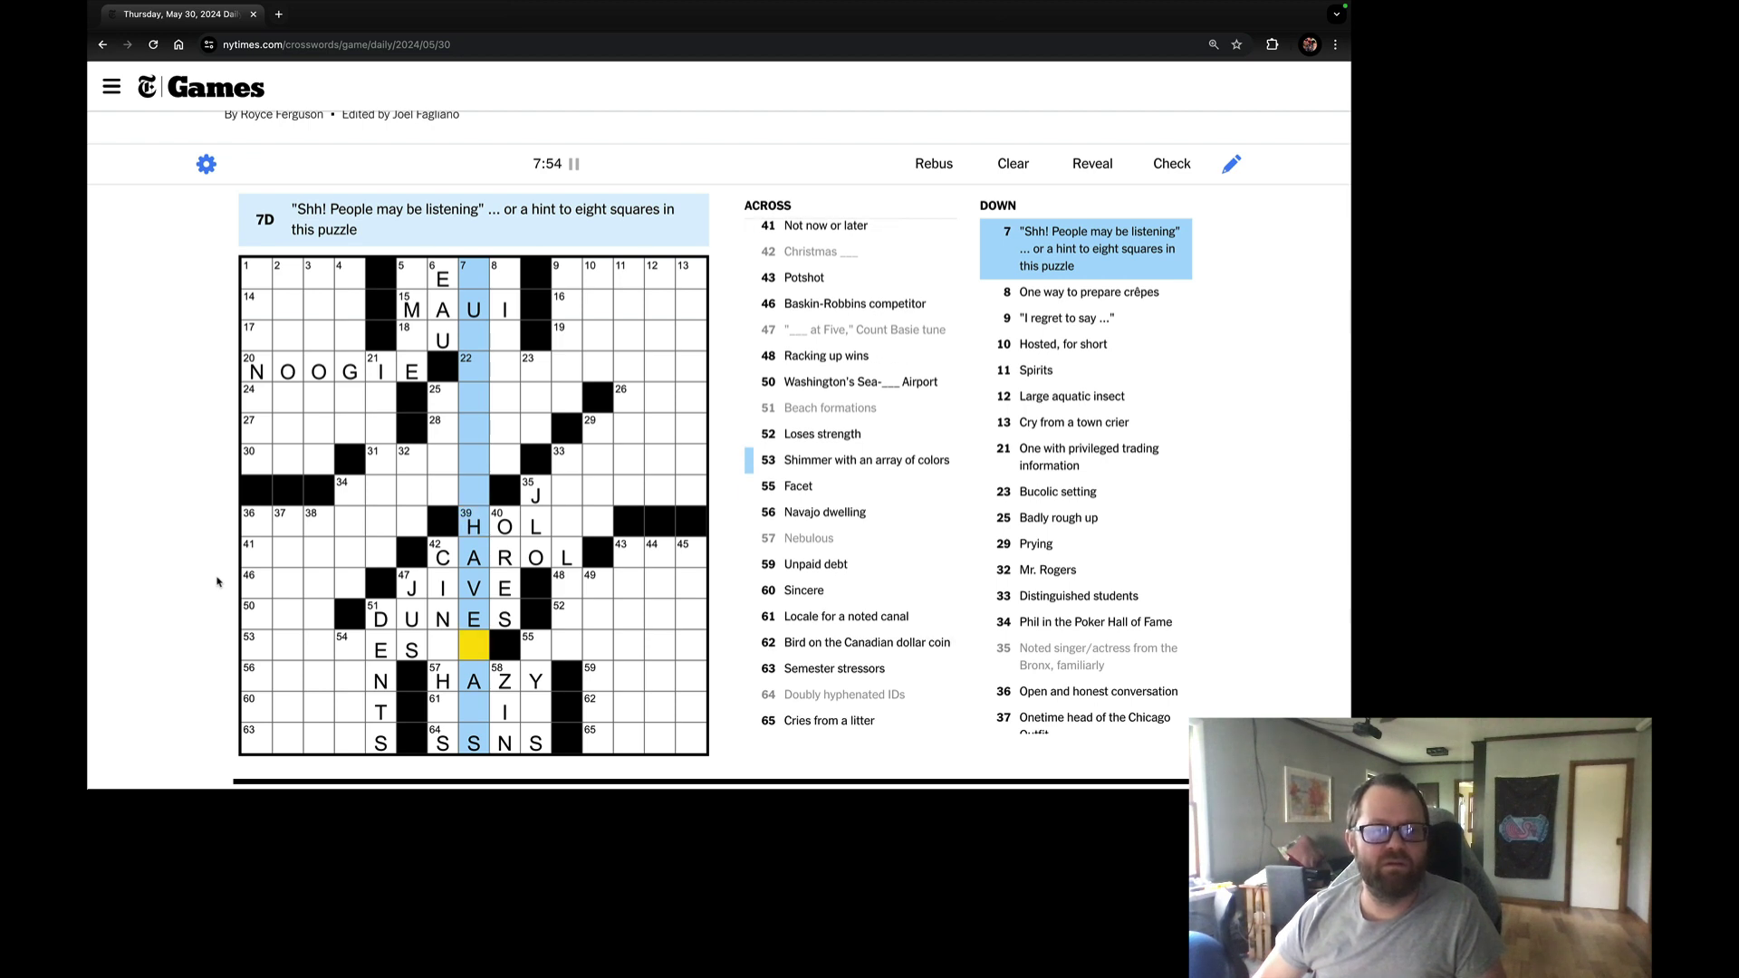
pyautogui.write('r')
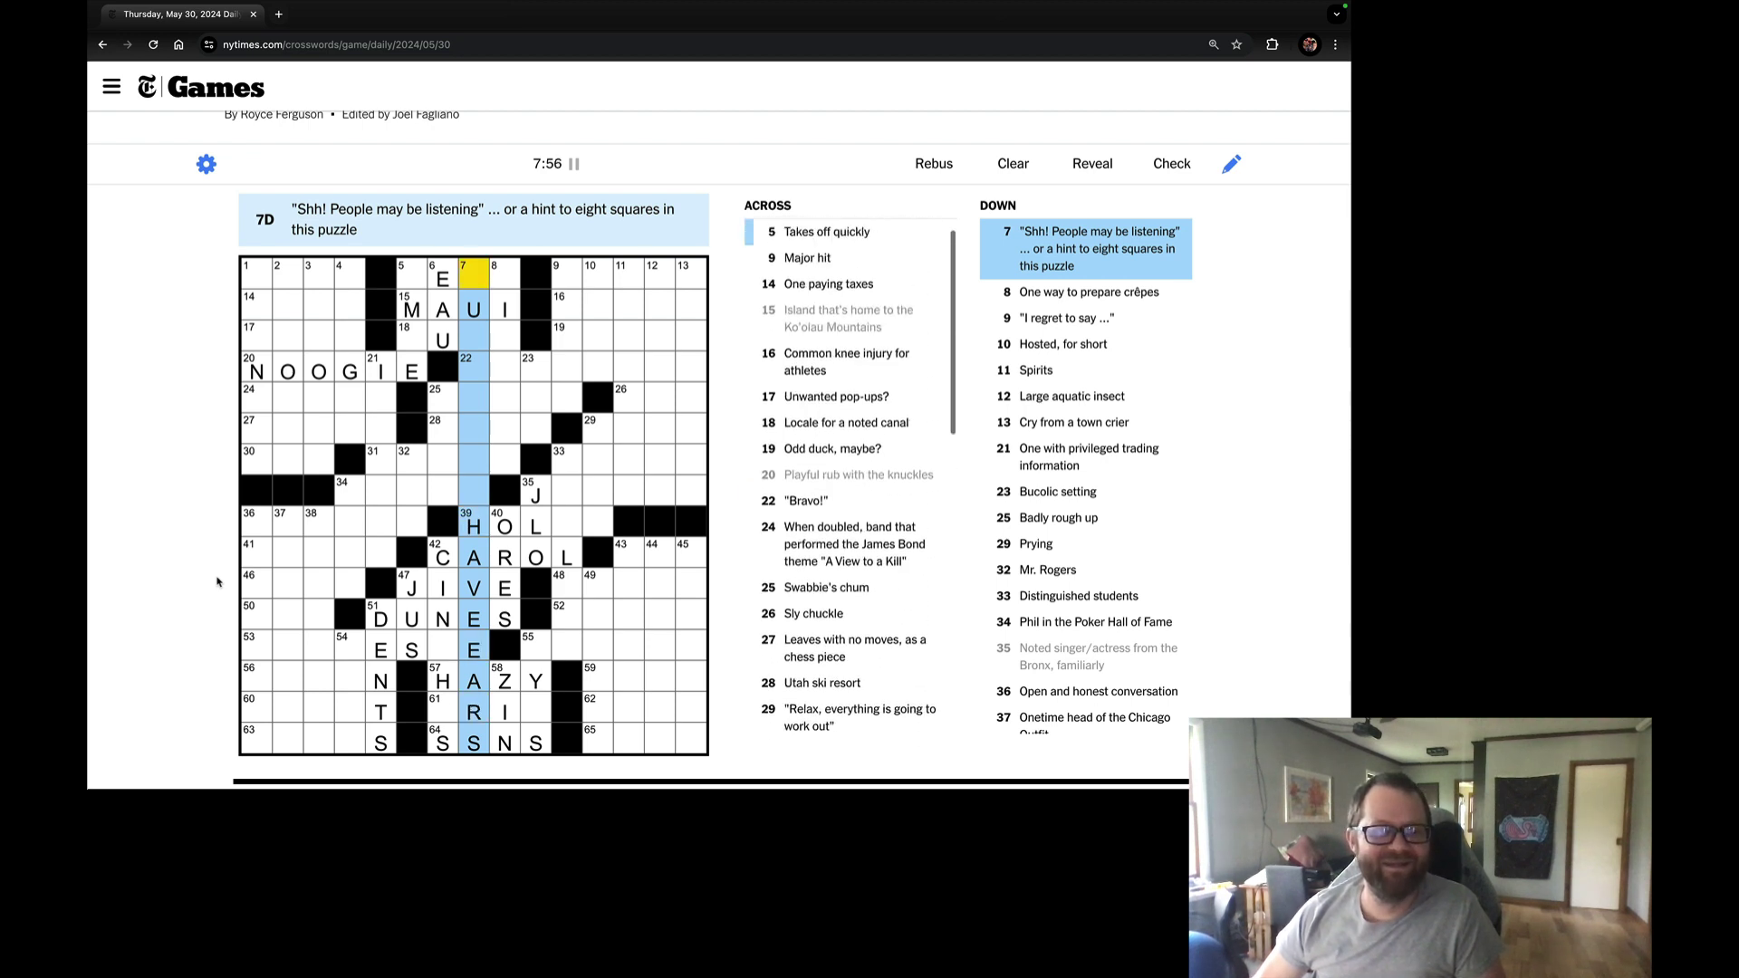
pyautogui.press('Down')
pyautogui.press('space')
pyautogui.press('BackSpace')
pyautogui.press('BackSpace')
pyautogui.press('BackSpace')
pyautogui.press('BackSpace')
pyautogui.press('space')
pyautogui.press('BackSpace')
pyautogui.press('BackSpace')
pyautogui.press('space')
pyautogui.press('space')
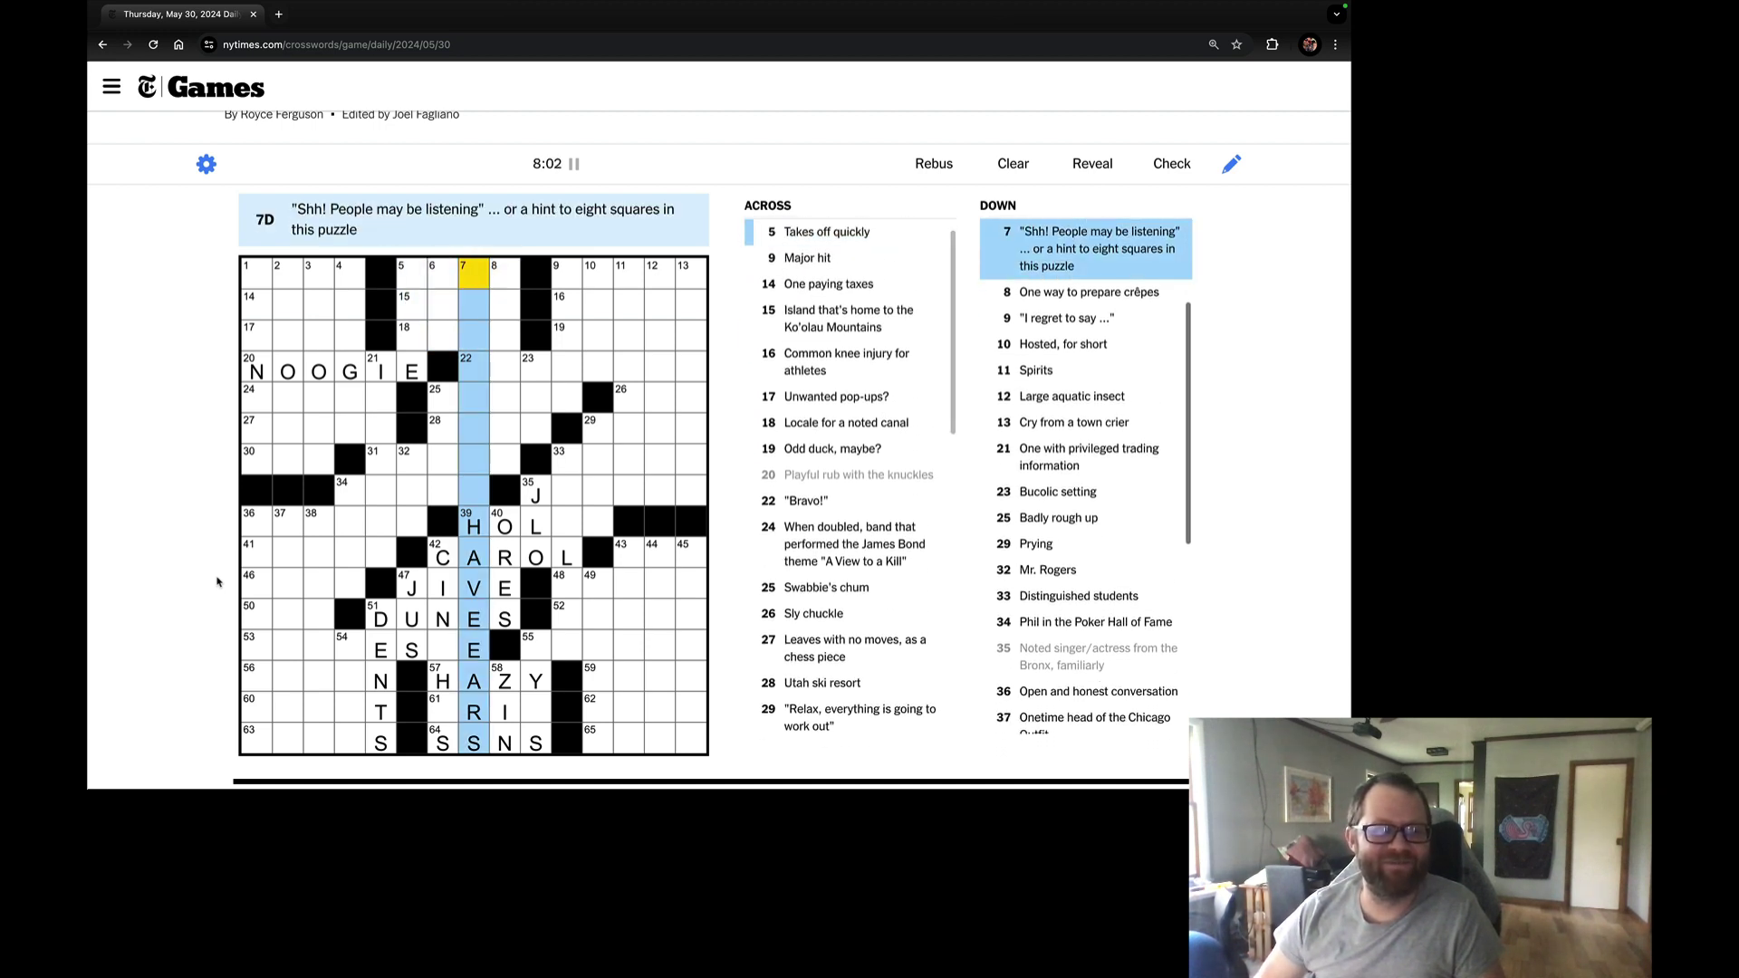
pyautogui.write('THEWALLS')
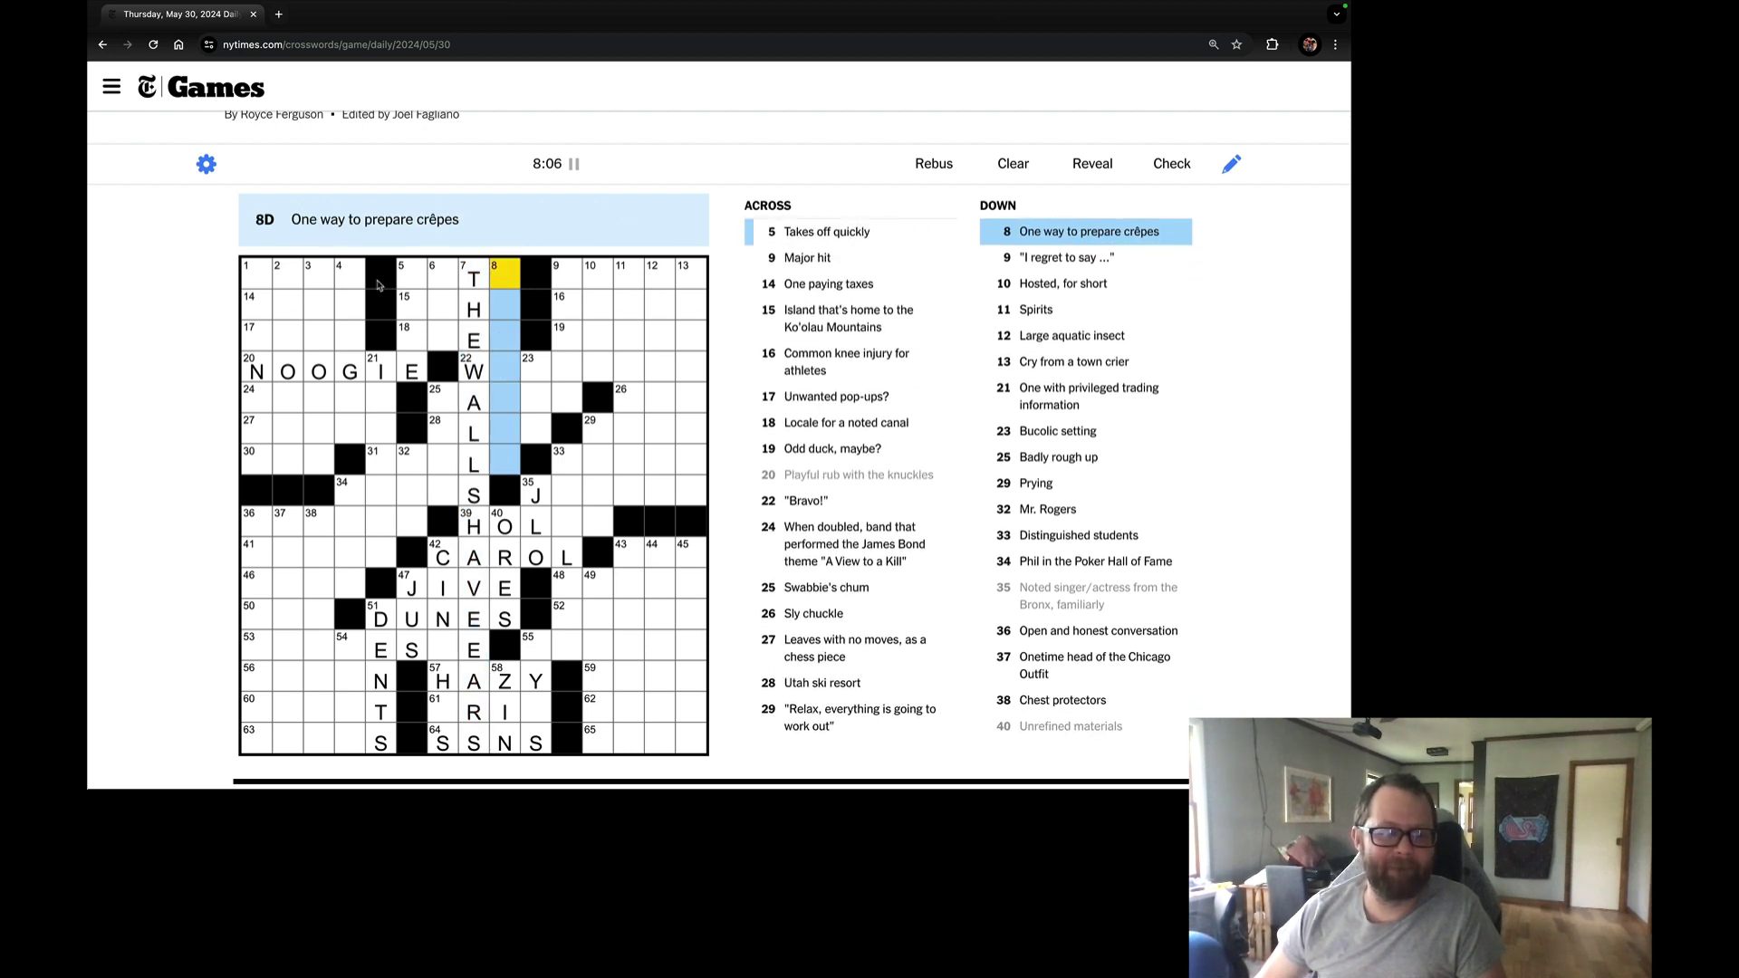
# Clear the lower letters of 7-Down and begin entering letters down it.
pyautogui.hotkey('shift', 'Tab')
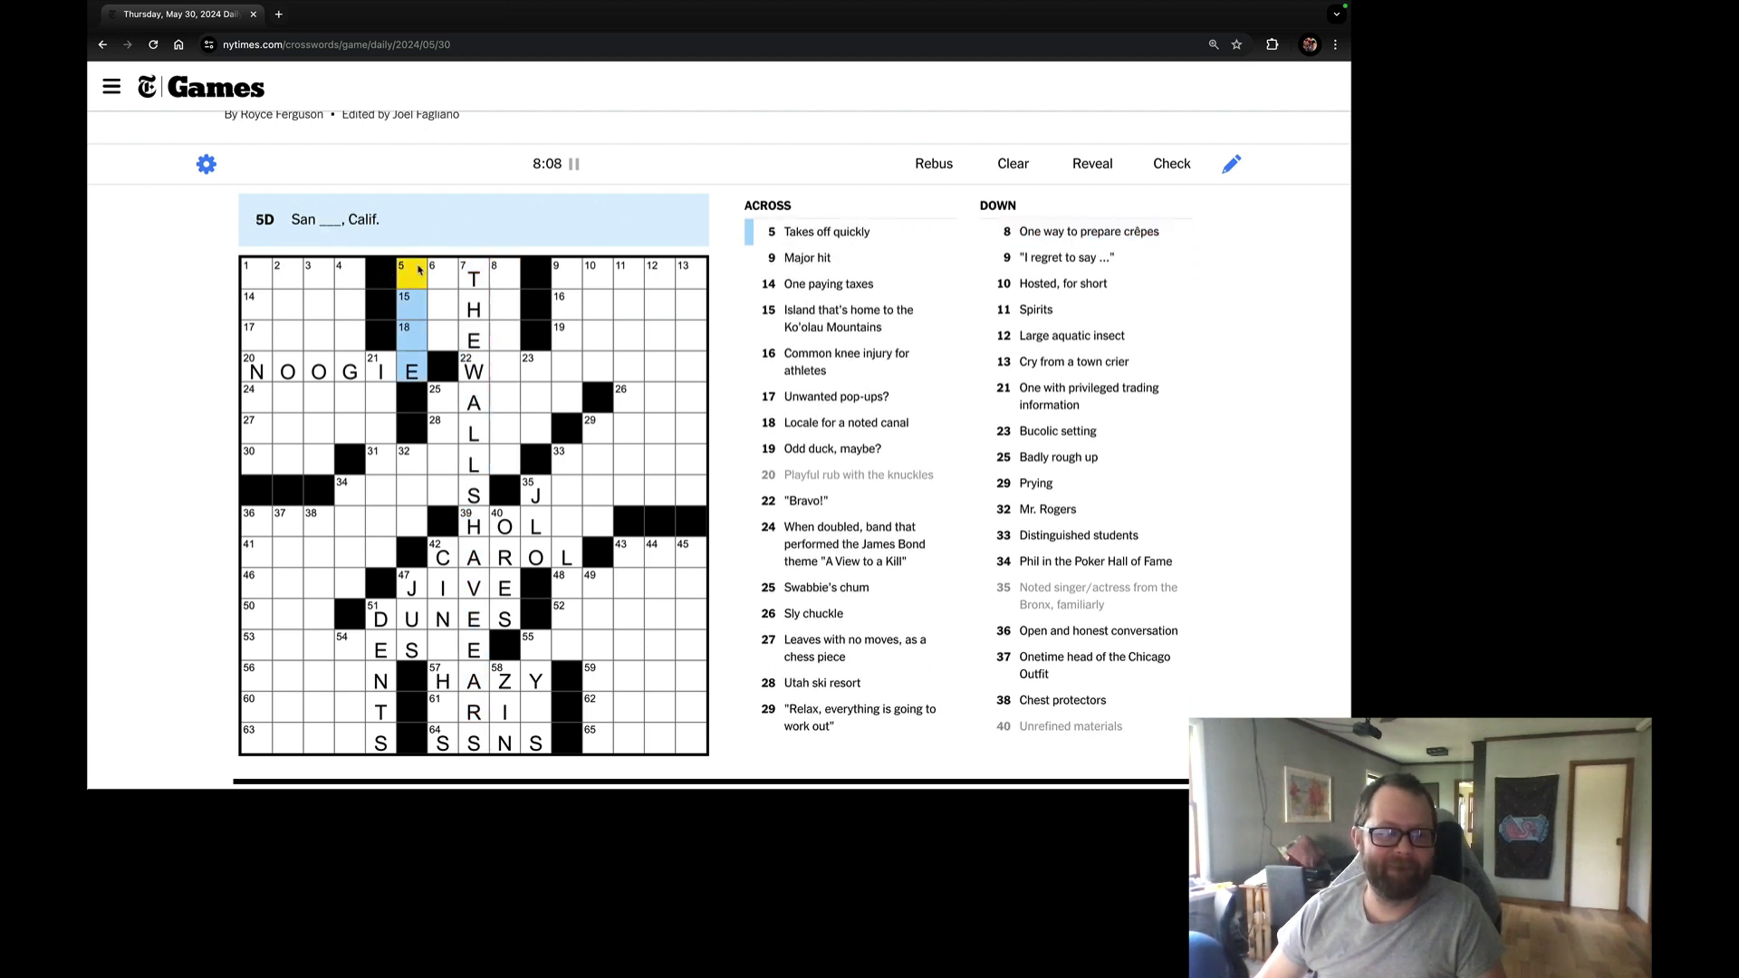
pyautogui.click(474, 494)
pyautogui.press('BackSpace')
pyautogui.press('BackSpace')
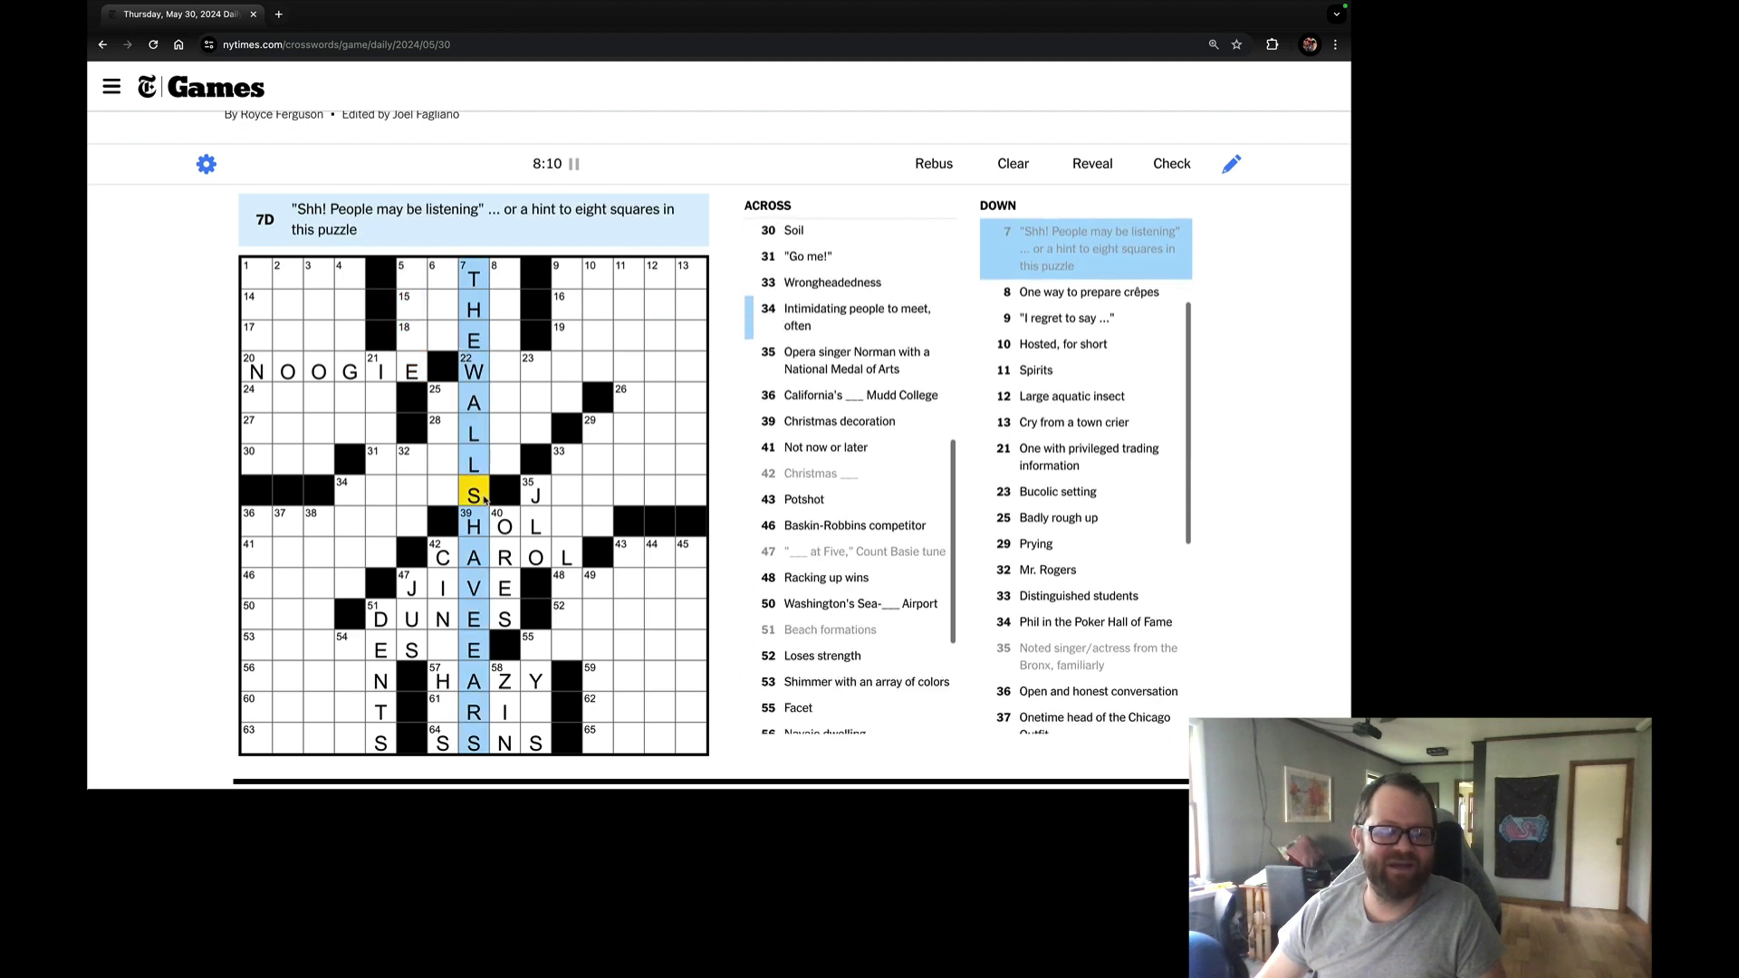
pyautogui.press('BackSpace')
pyautogui.press('BackSpace')
pyautogui.press('BackSpace')
pyautogui.press('space')
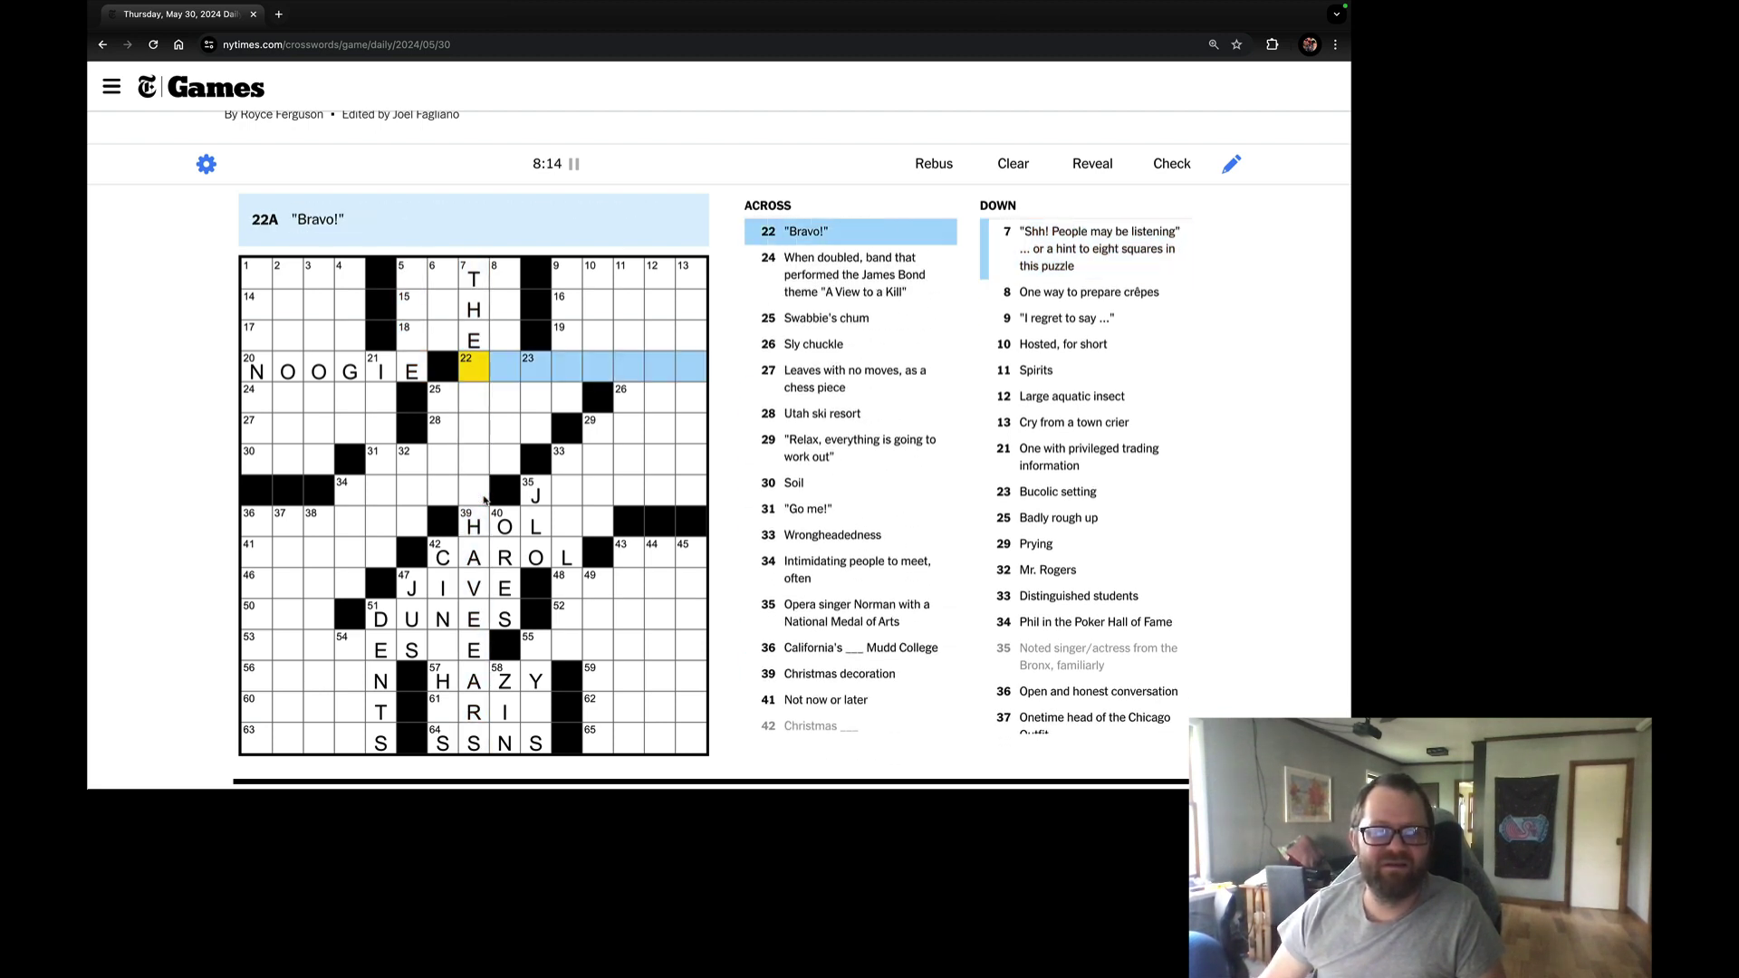
pyautogui.press('space')
pyautogui.write('WALLS')
pyautogui.write('A')
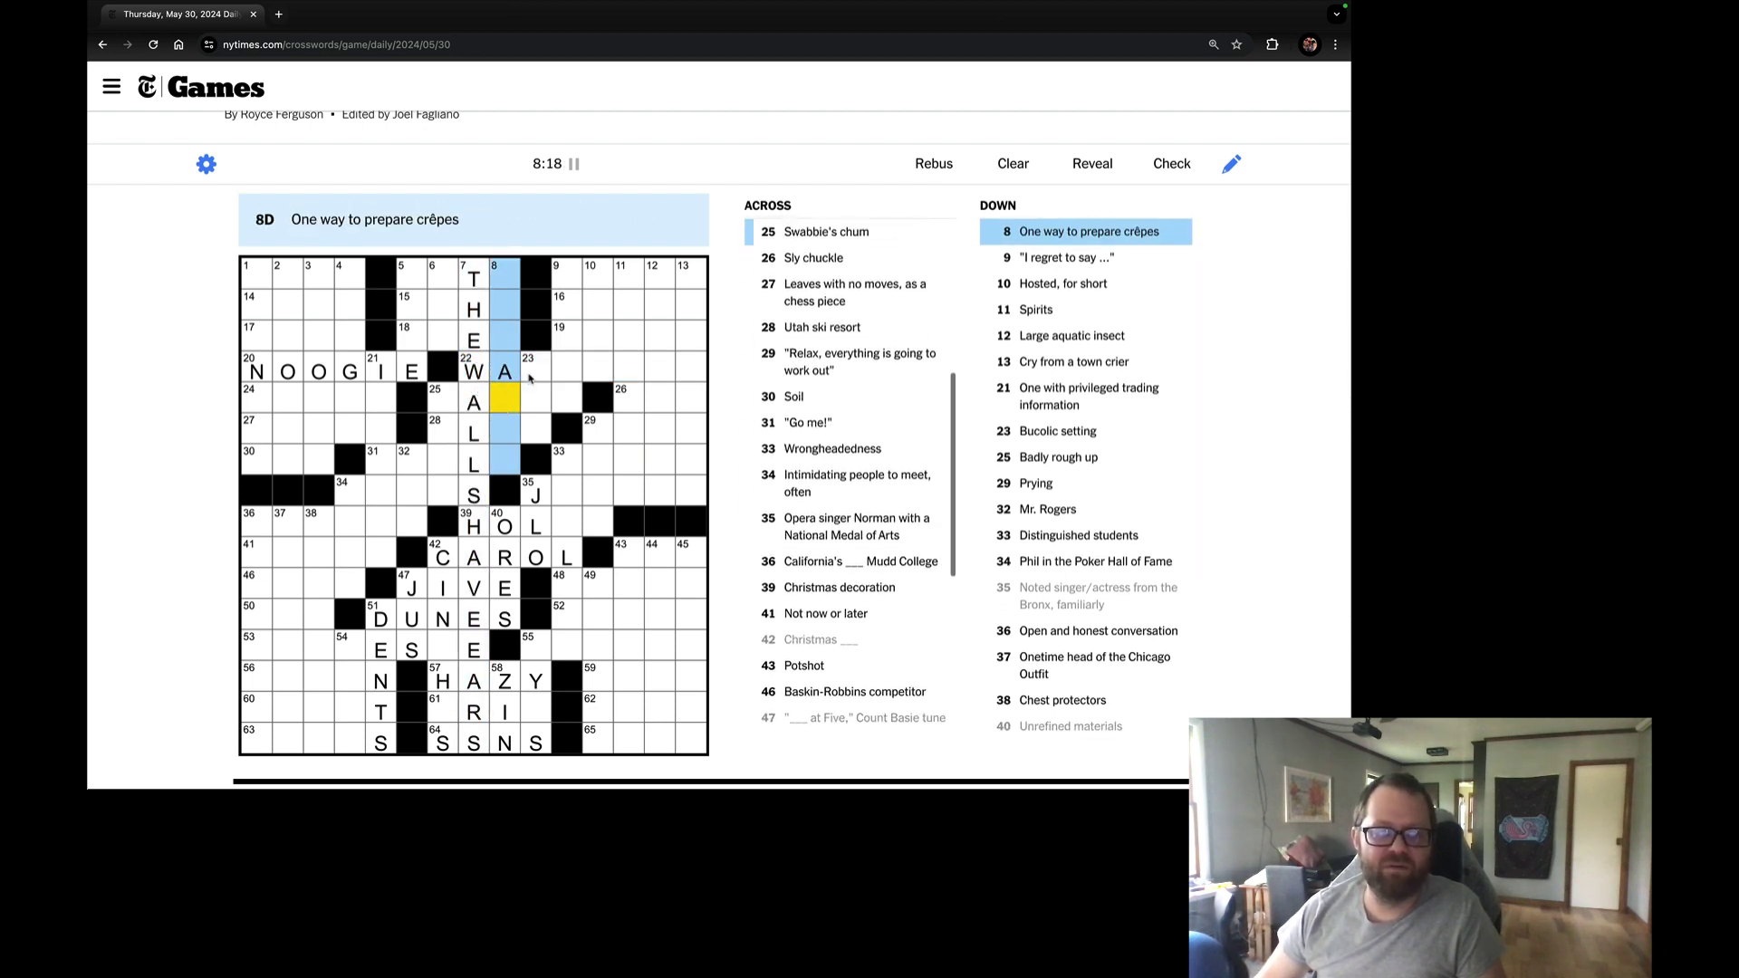
# Erase WAYTOGO from 22-Across and the letters below it, leaving THE atop 7-Down.
pyautogui.press('space')
pyautogui.write('YTOGO')
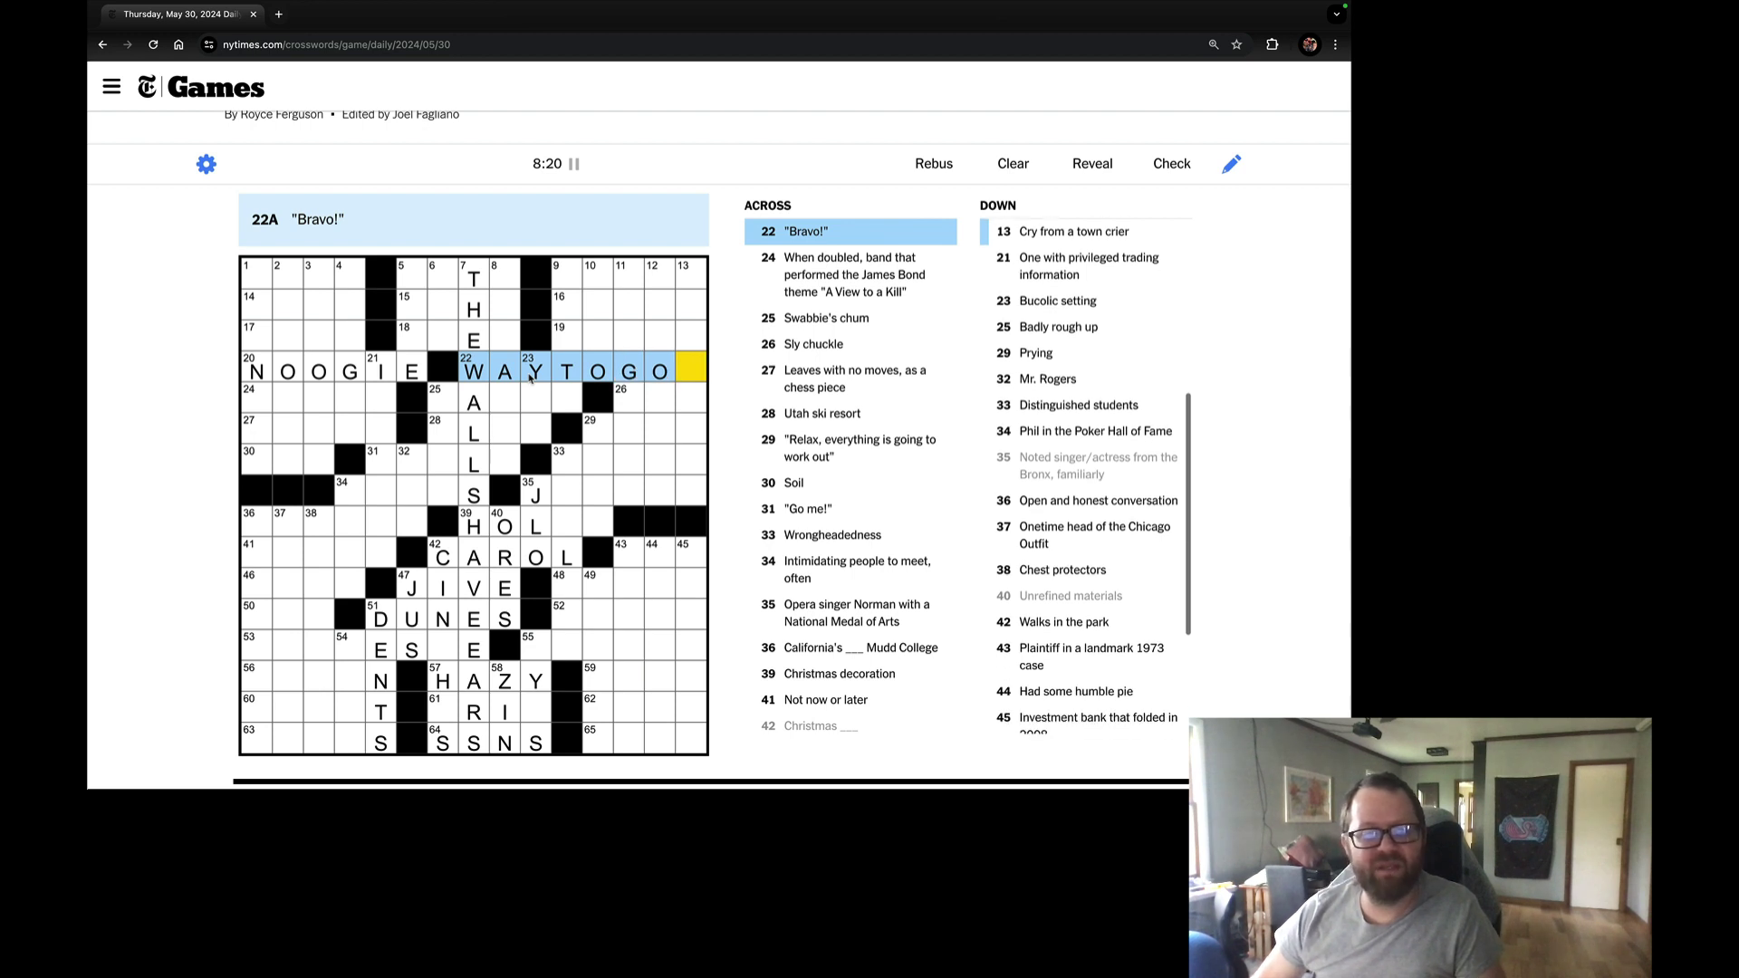
pyautogui.press('BackSpace')
pyautogui.press('BackSpace')
pyautogui.press('BackSpace')
pyautogui.press('BackSpace')
pyautogui.press('BackSpace')
pyautogui.press('BackSpace')
pyautogui.press('BackSpace')
pyautogui.press('space')
pyautogui.press('Down')
pyautogui.press('Down')
pyautogui.press('Down')
pyautogui.press('BackSpace')
pyautogui.press('BackSpace')
pyautogui.press('BackSpace')
pyautogui.press('Up')
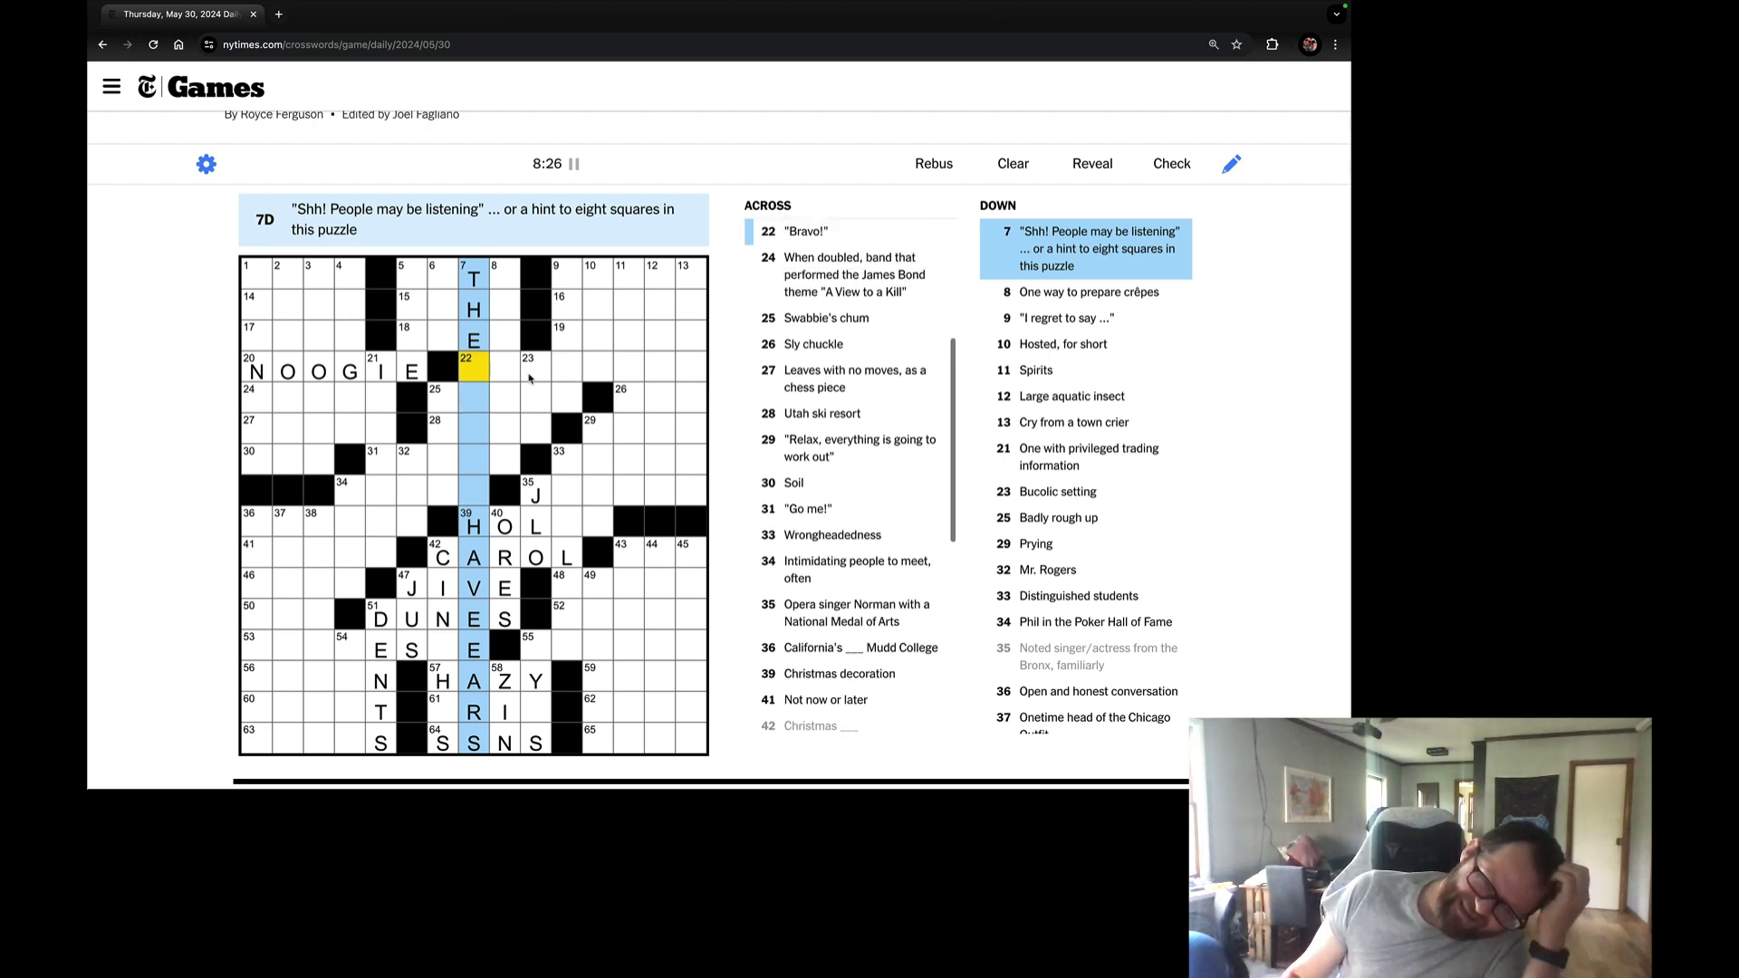
pyautogui.press('Up')
pyautogui.press('Up')
# Enter OAHU at 15-Across and EU in 6-Down.
pyautogui.press('space')
pyautogui.press('Left')
pyautogui.press('Left')
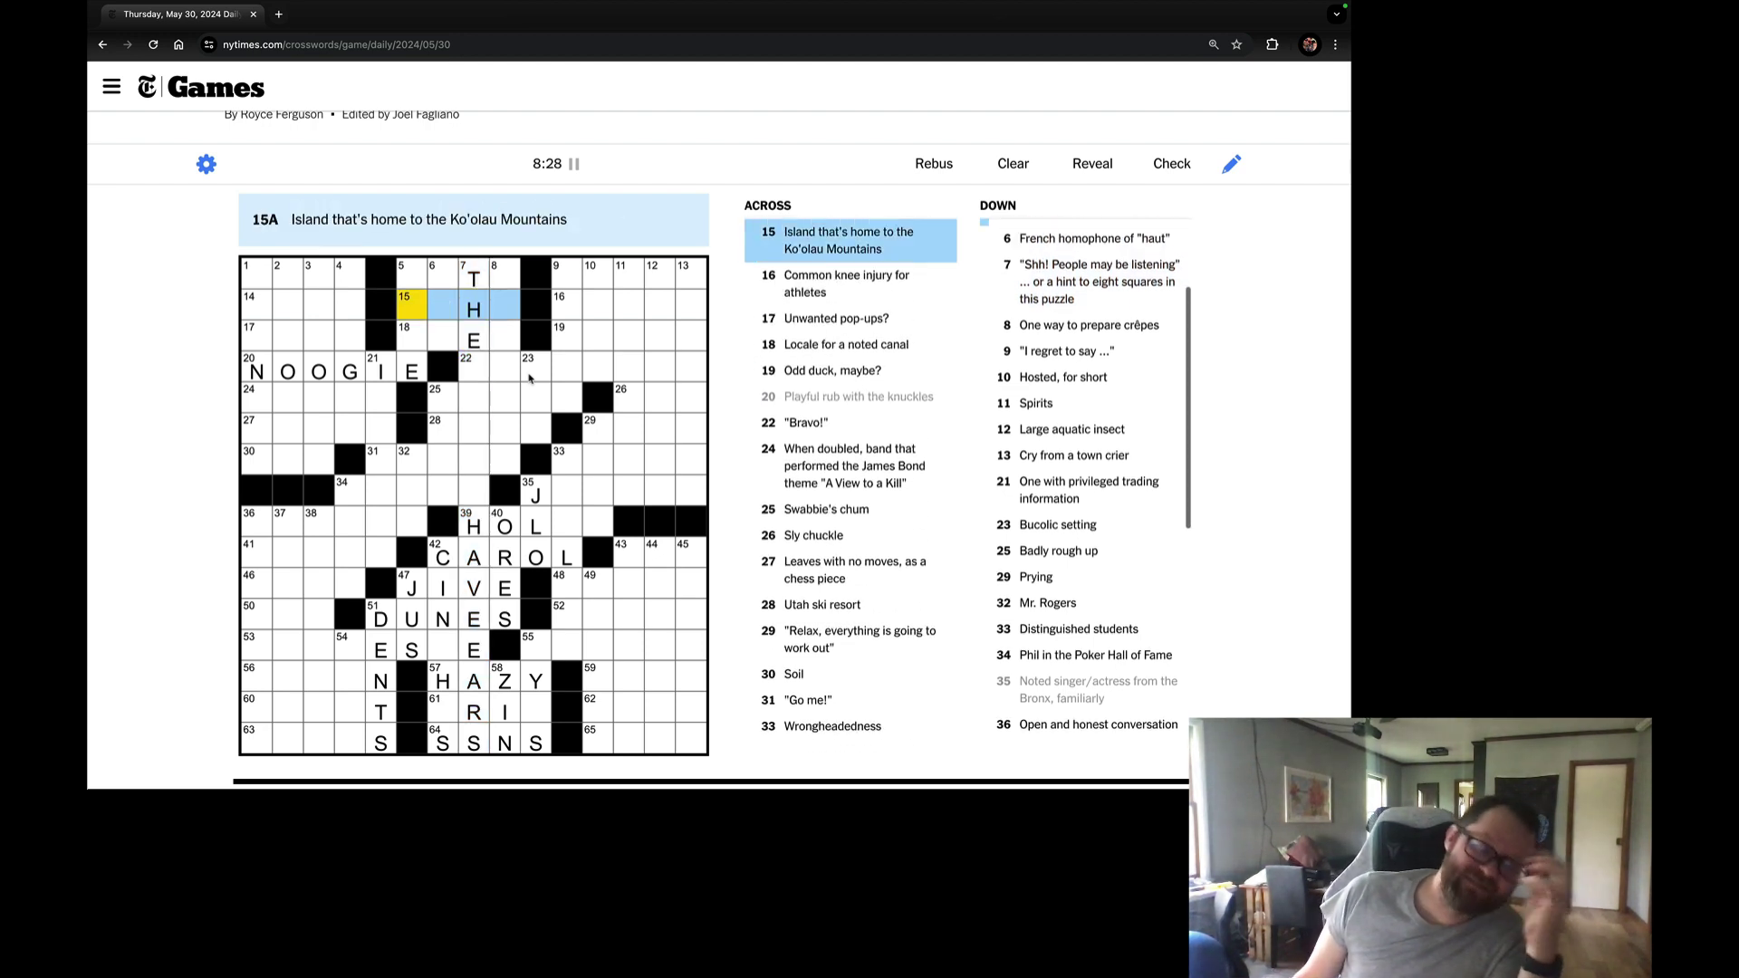
pyautogui.write('OAH')
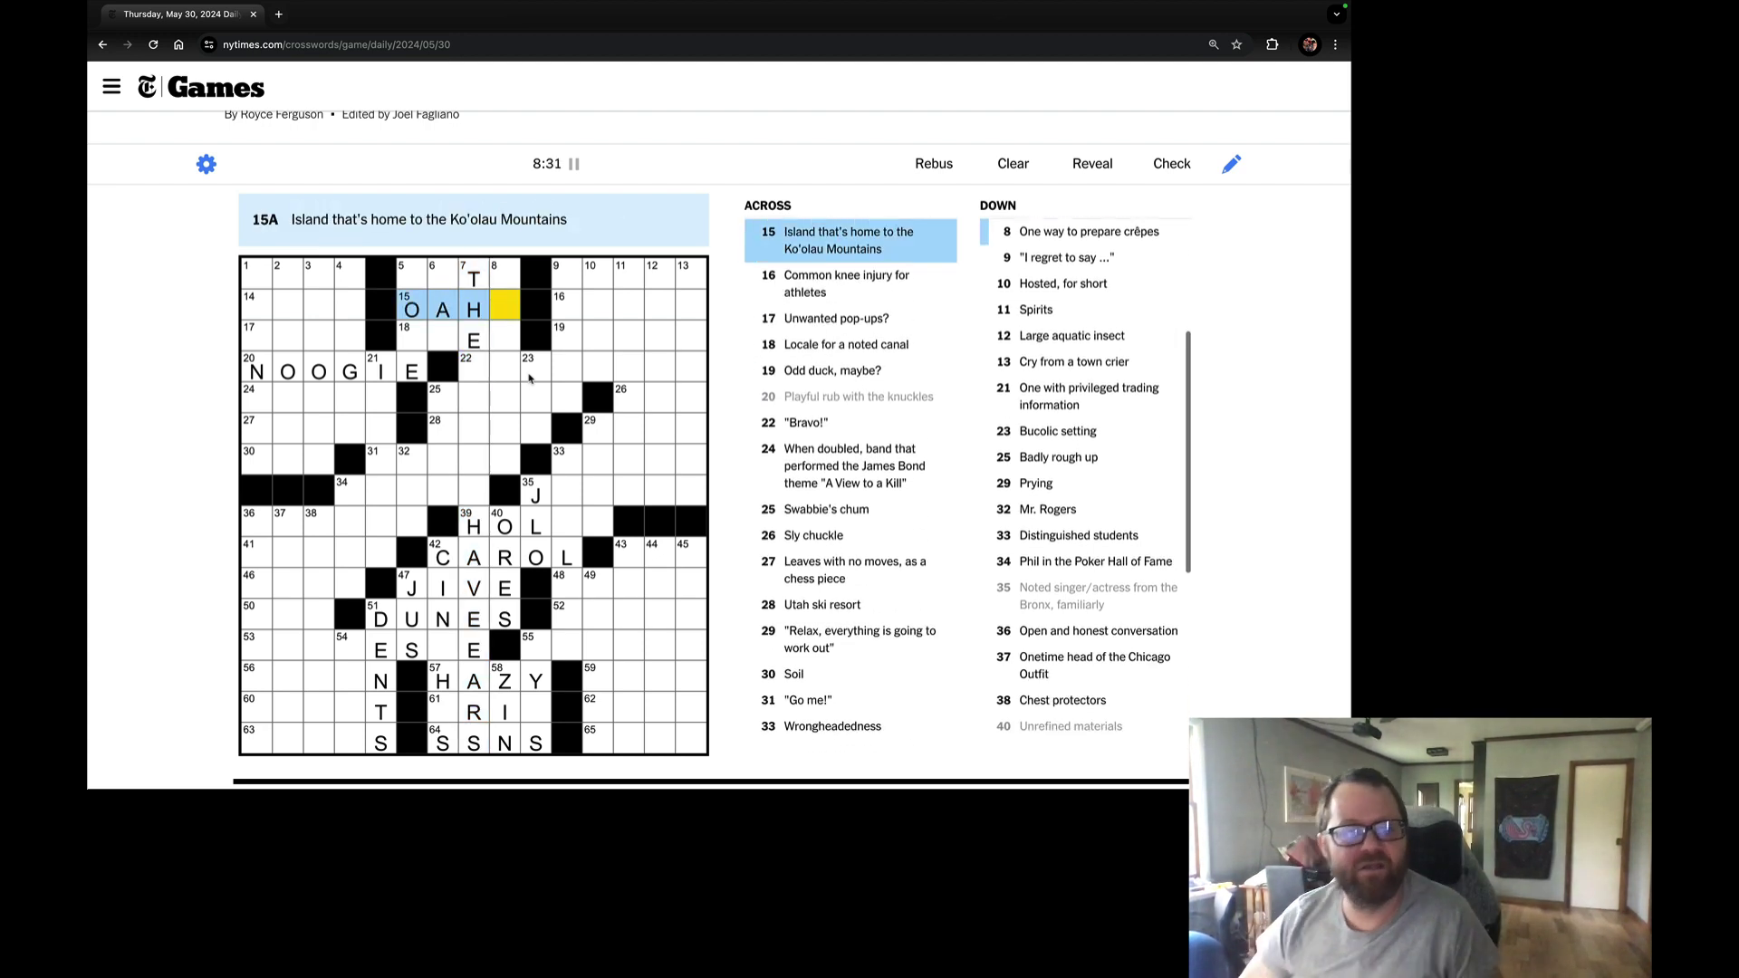
pyautogui.write('U')
pyautogui.click(436, 277)
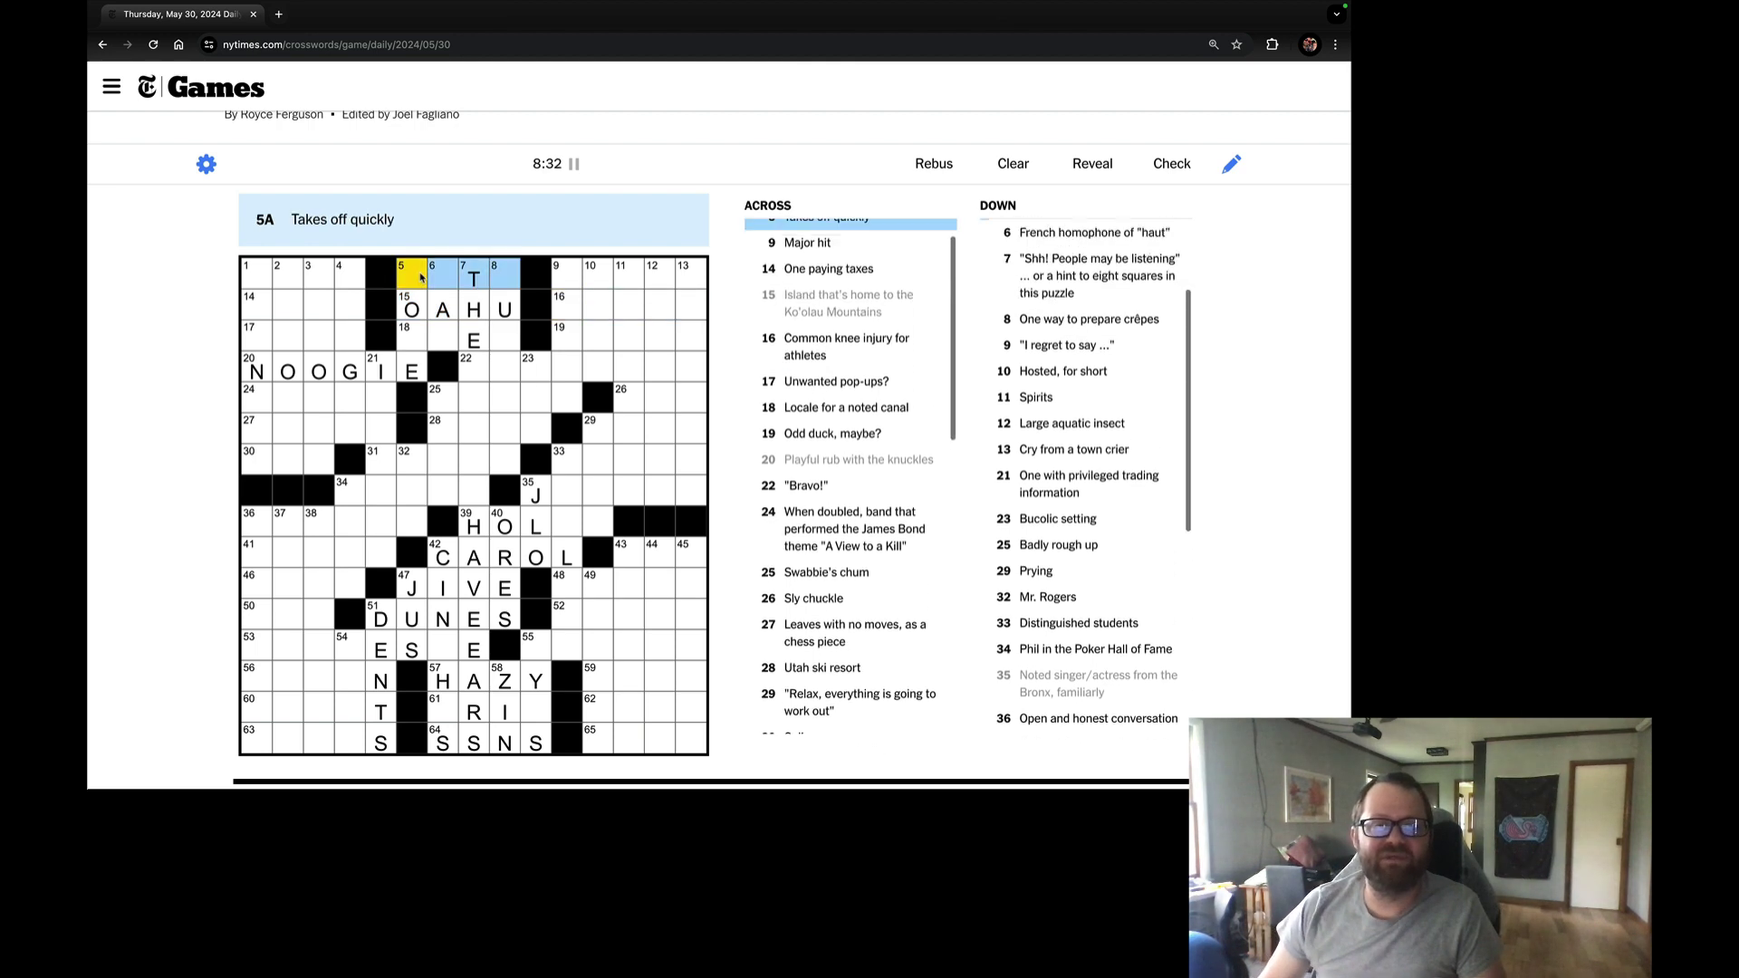
pyautogui.click(436, 276)
pyautogui.write('EAU')
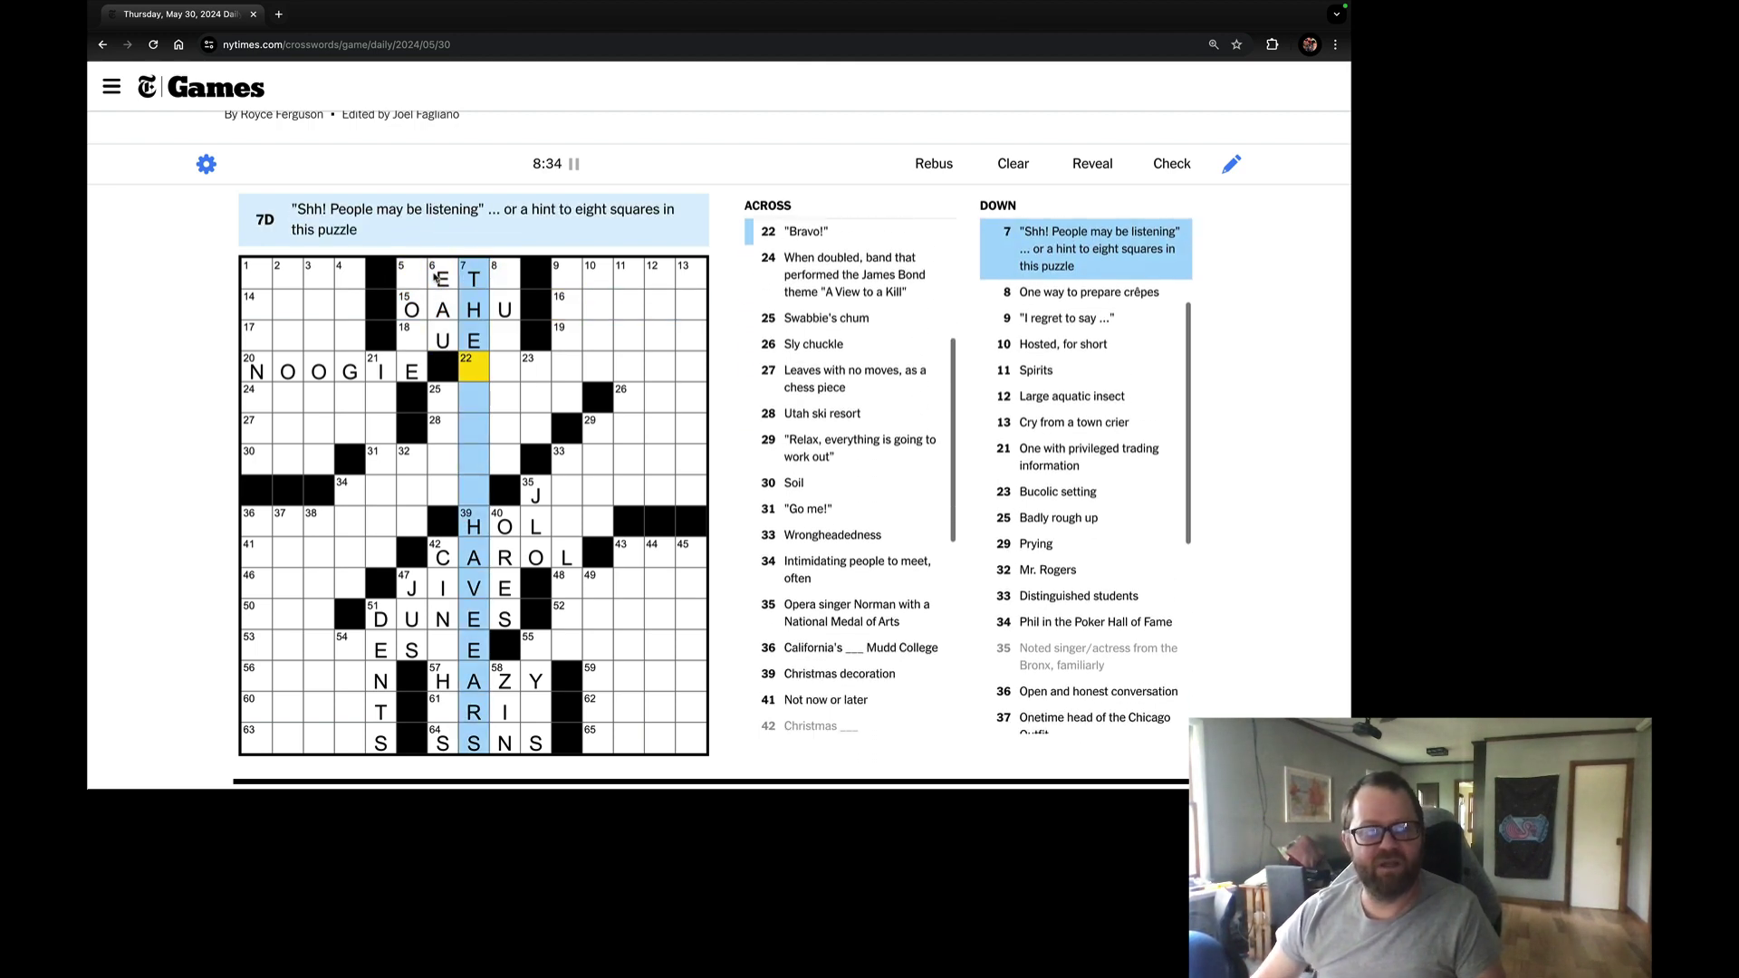
# Complete JETS at 5-Across and SUEZ at 18-Across.
pyautogui.press('Up')
pyautogui.press('Up')
pyautogui.press('space')
pyautogui.press('Left')
pyautogui.press('Left')
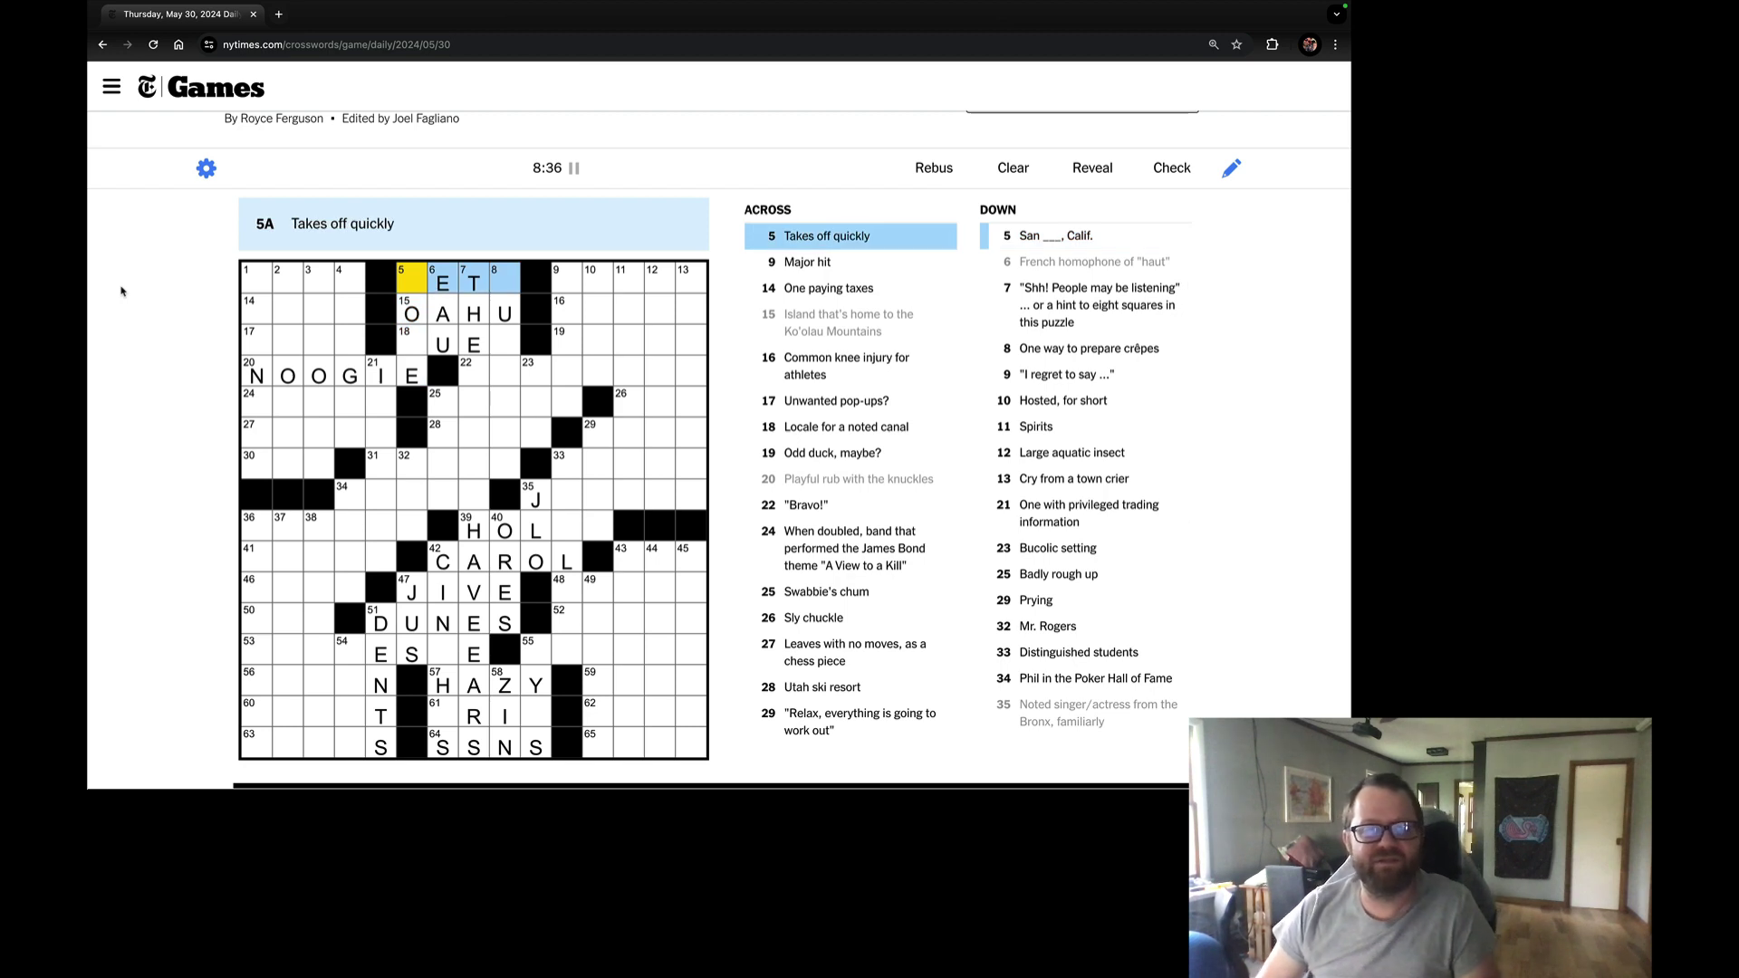
pyautogui.write('JETS')
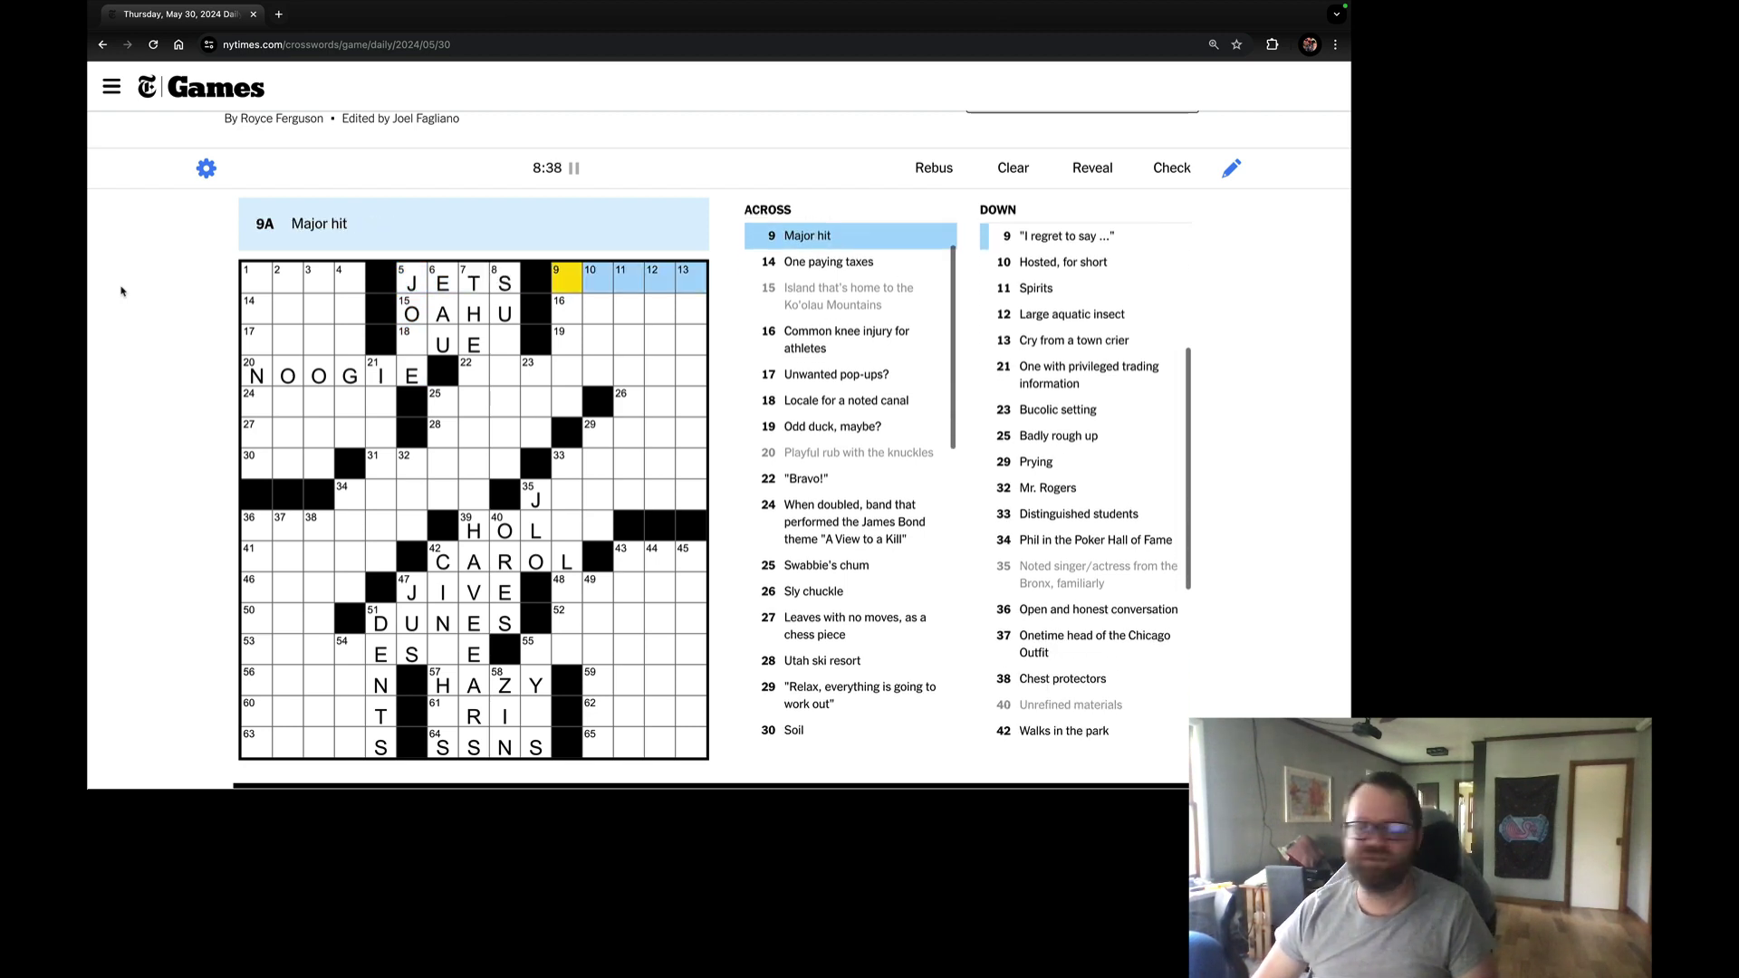
pyautogui.press('Tab')
pyautogui.press('Tab')
pyautogui.press('Tab')
pyautogui.write('S')
pyautogui.press('Right')
pyautogui.press('Right')
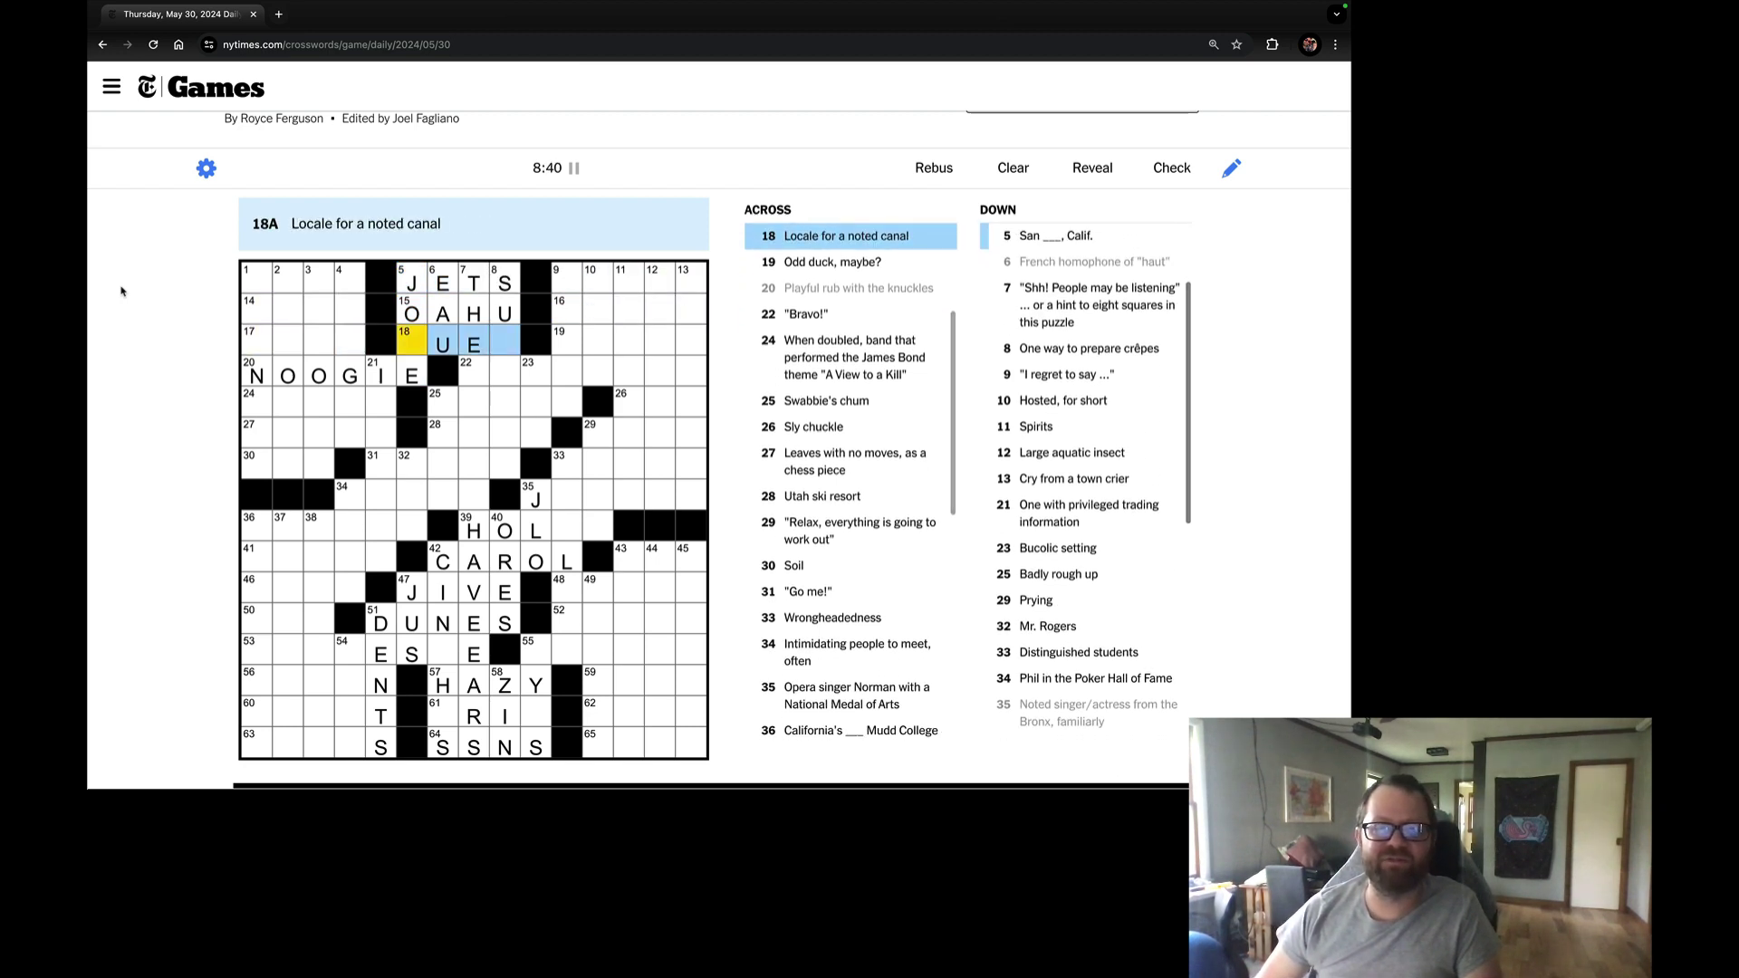
pyautogui.write('UEZ')
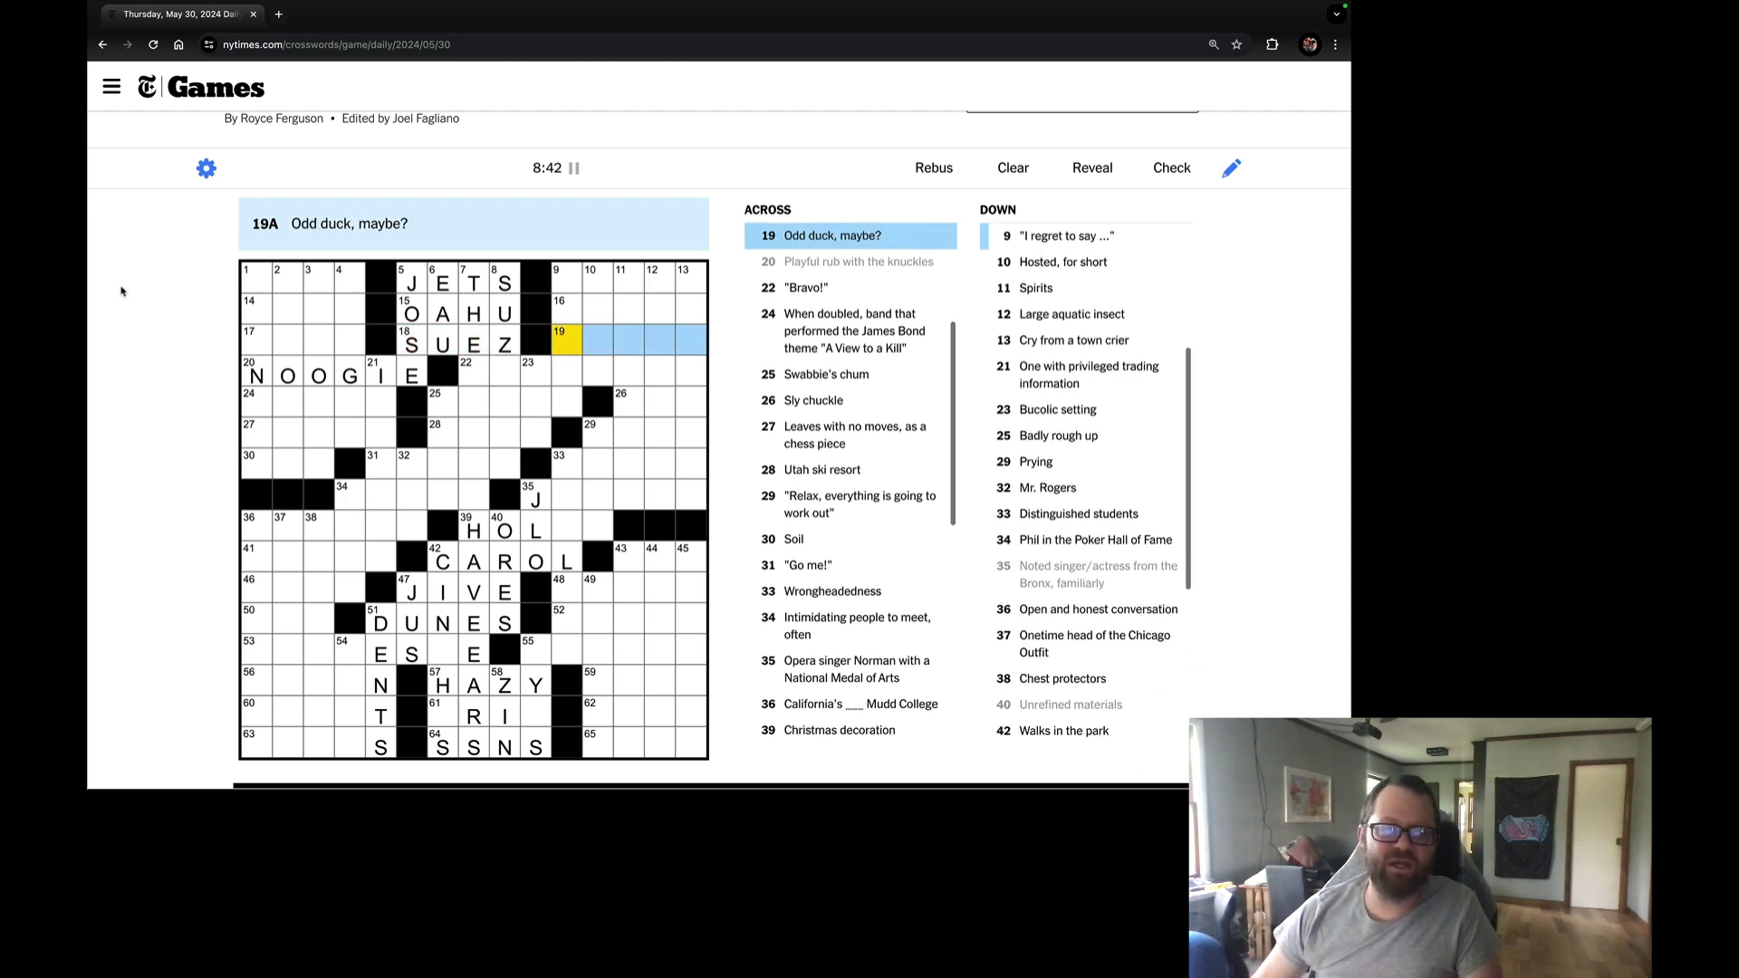
# Check the 5-Down, 7-Down and 8-Down clues around THE.
pyautogui.doubleClick(412, 347)
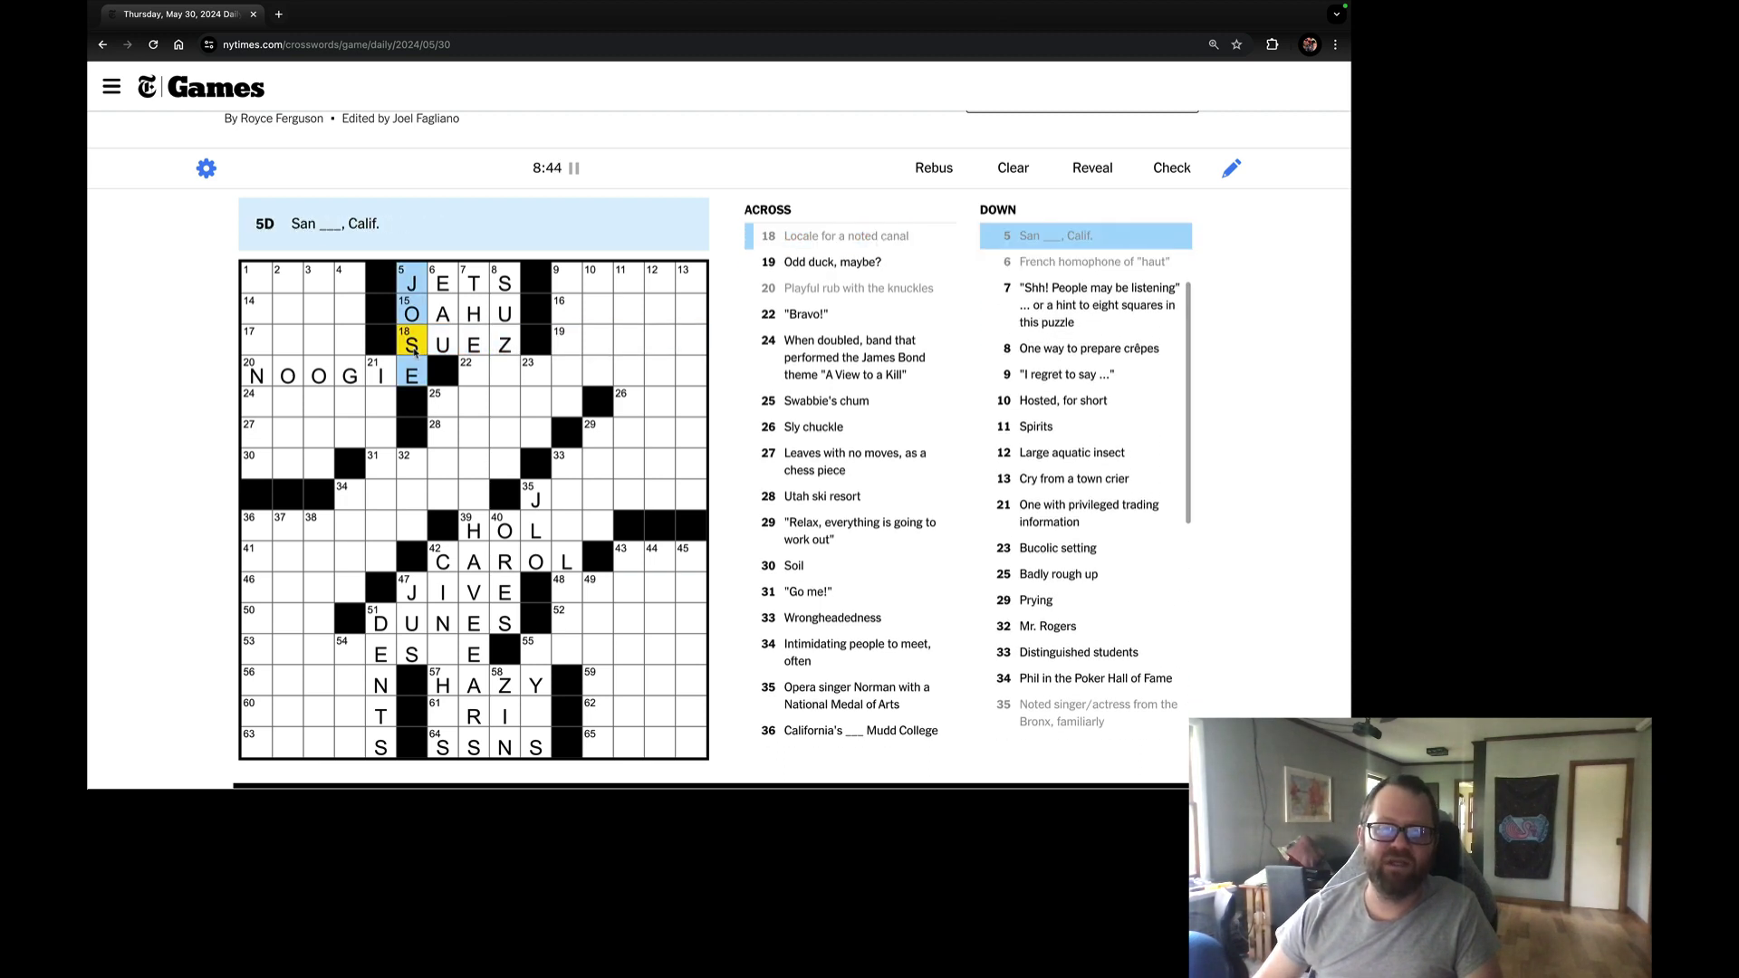
pyautogui.click(476, 376)
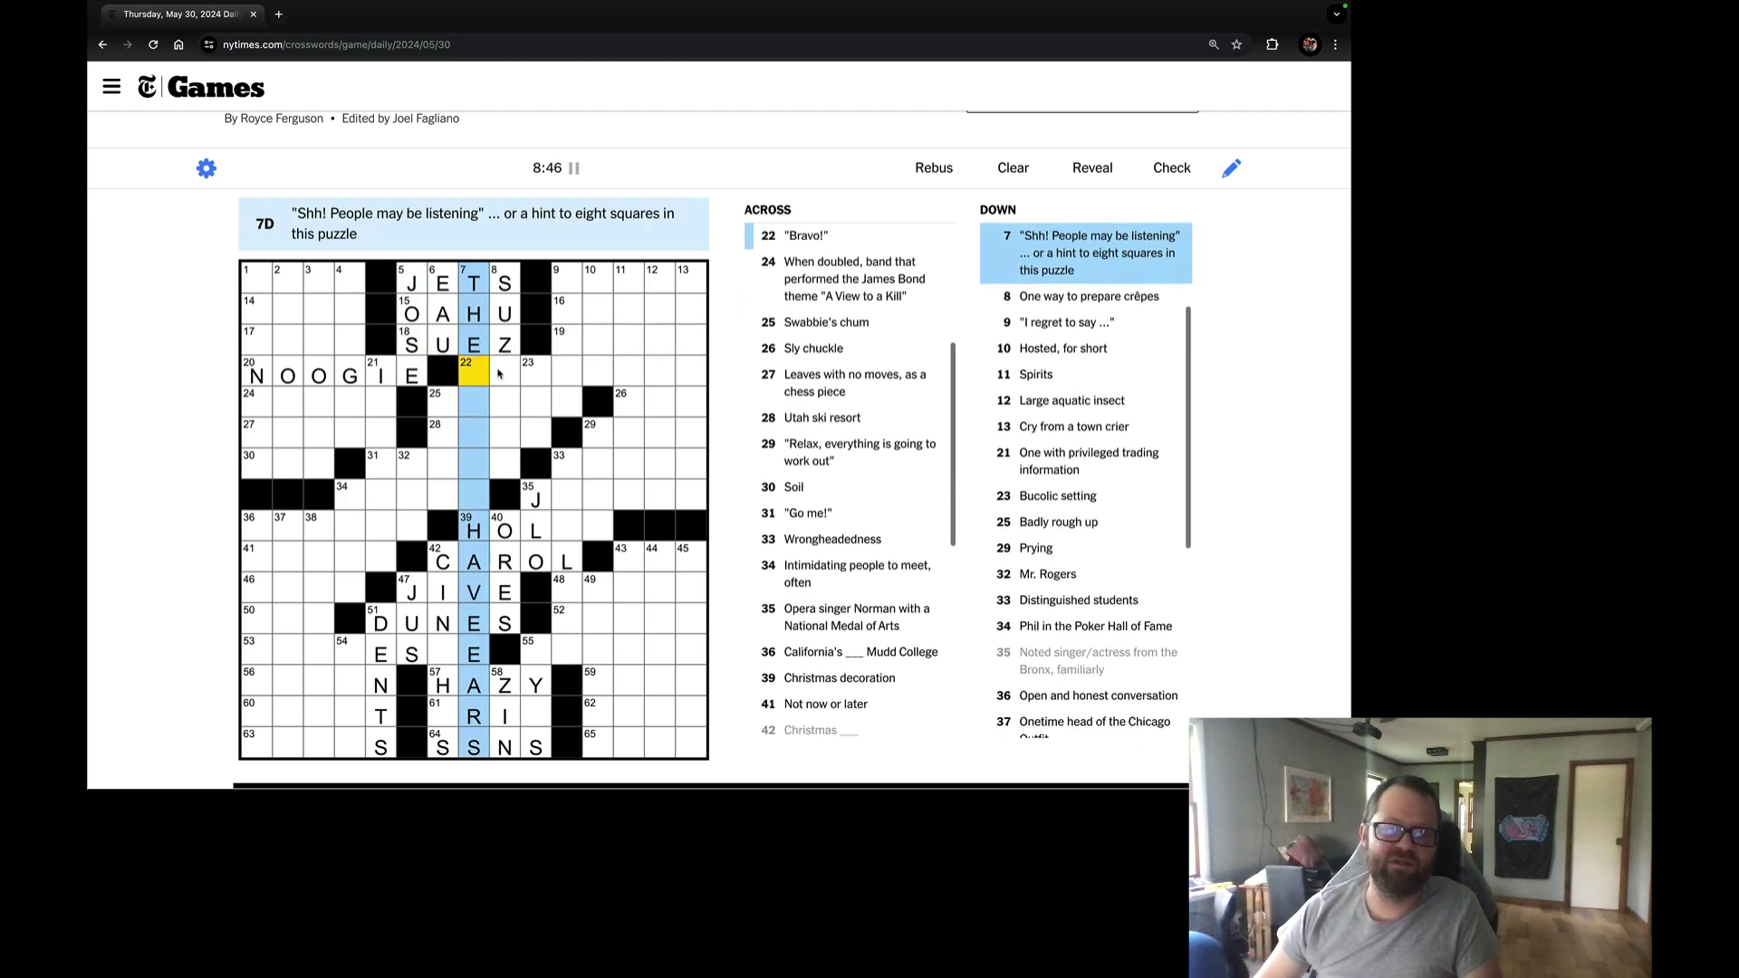
pyautogui.press('Right')
pyautogui.press('Left')
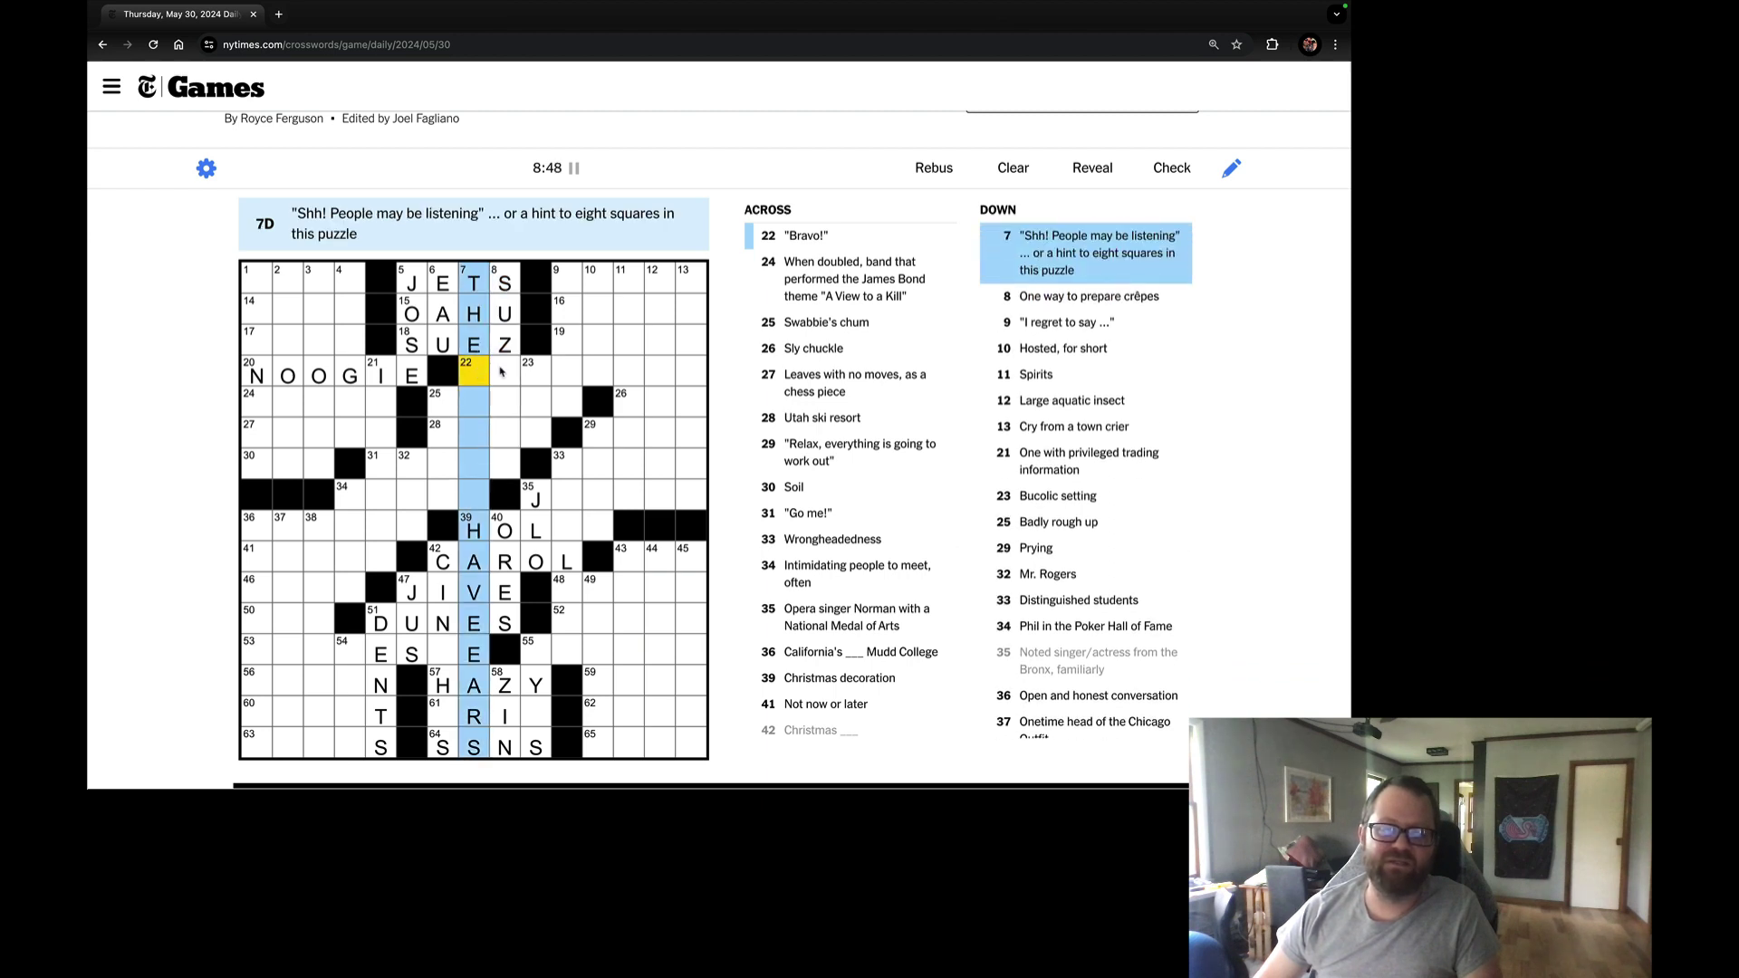
pyautogui.click(502, 373)
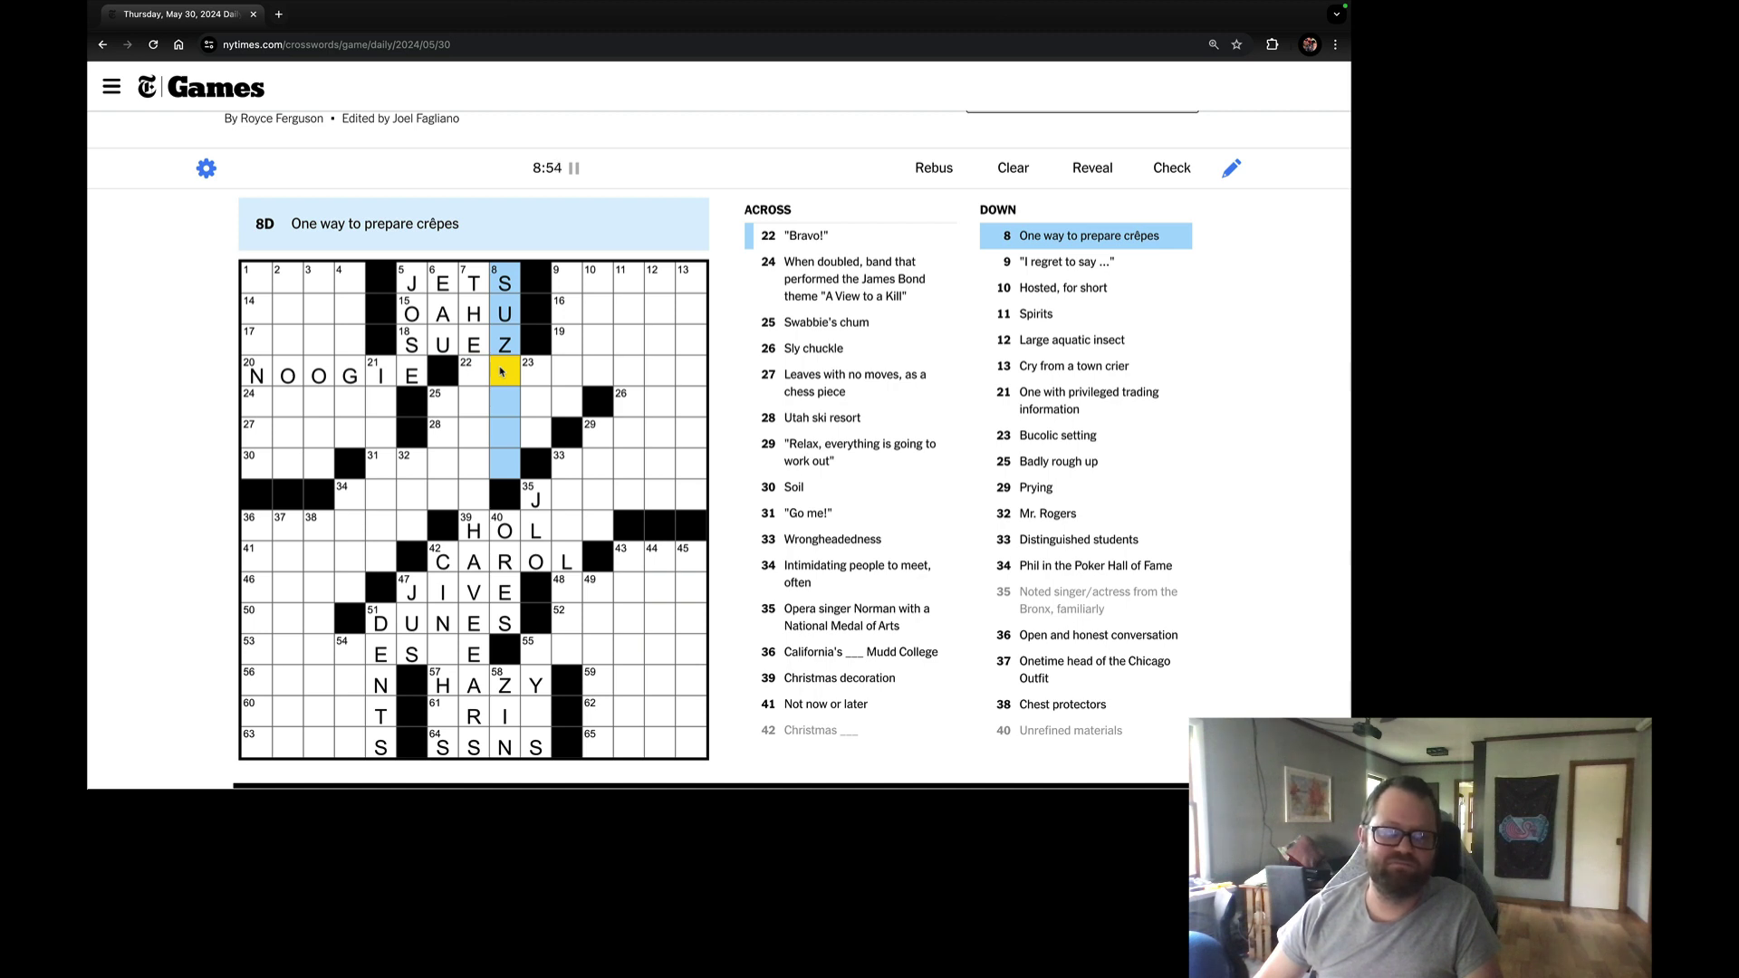
pyautogui.click(441, 655)
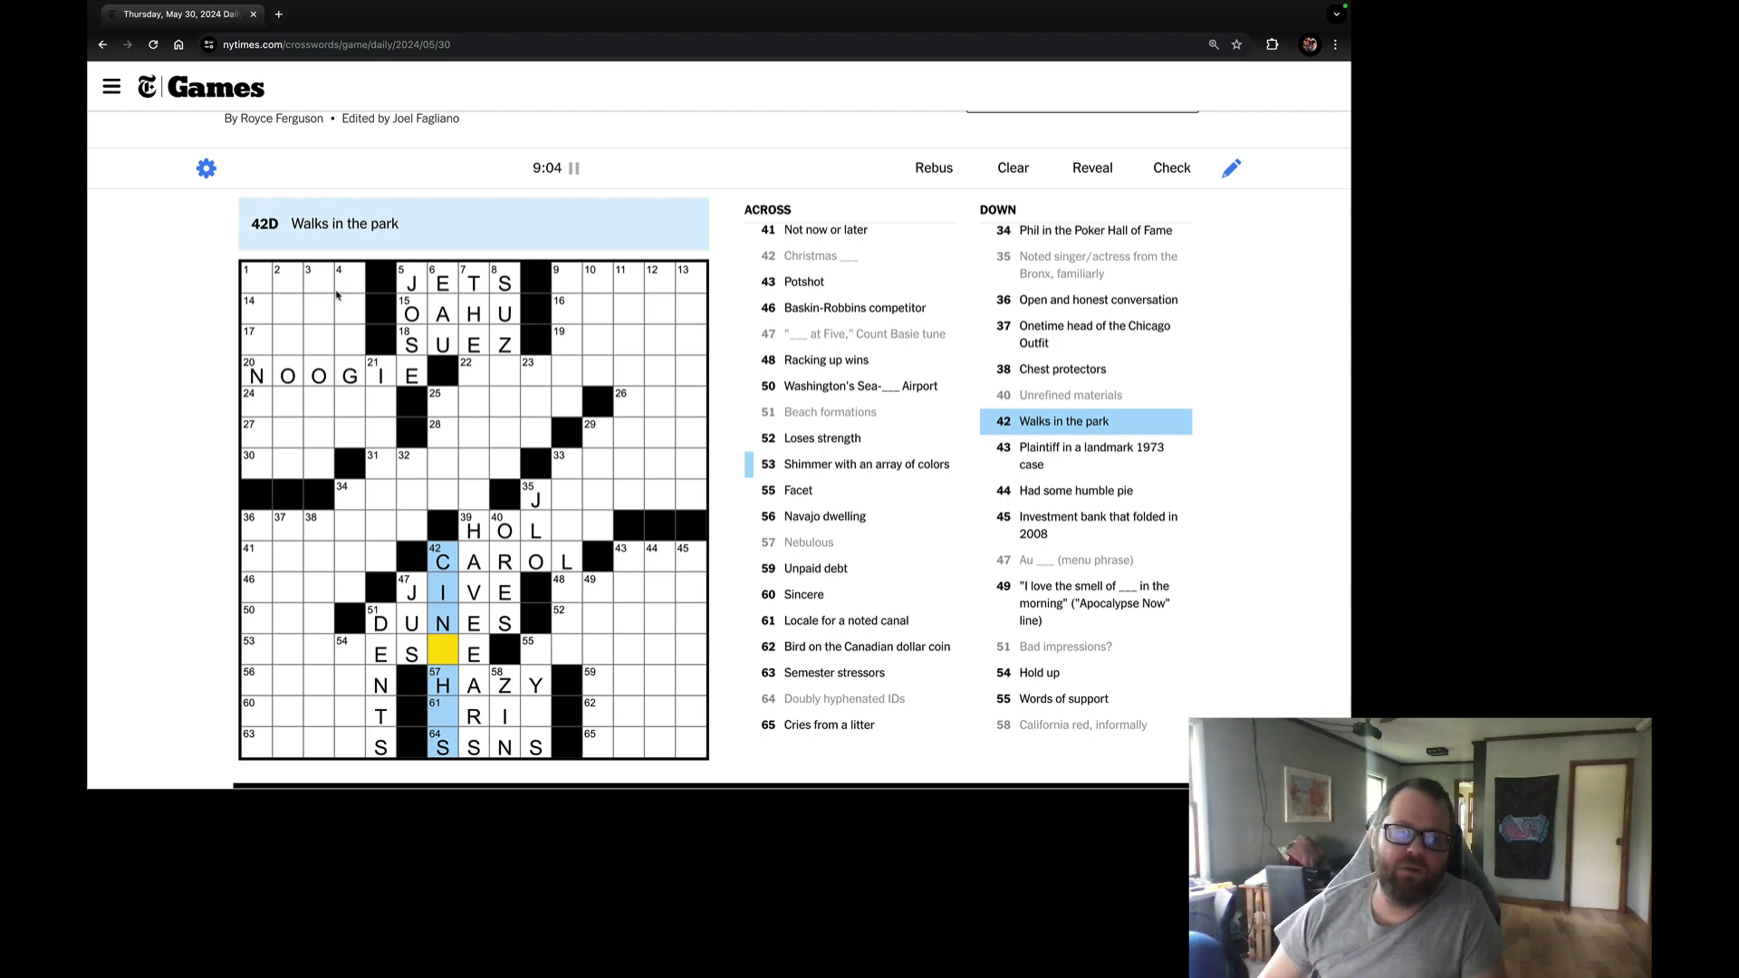
pyautogui.click(259, 279)
pyautogui.click(461, 377)
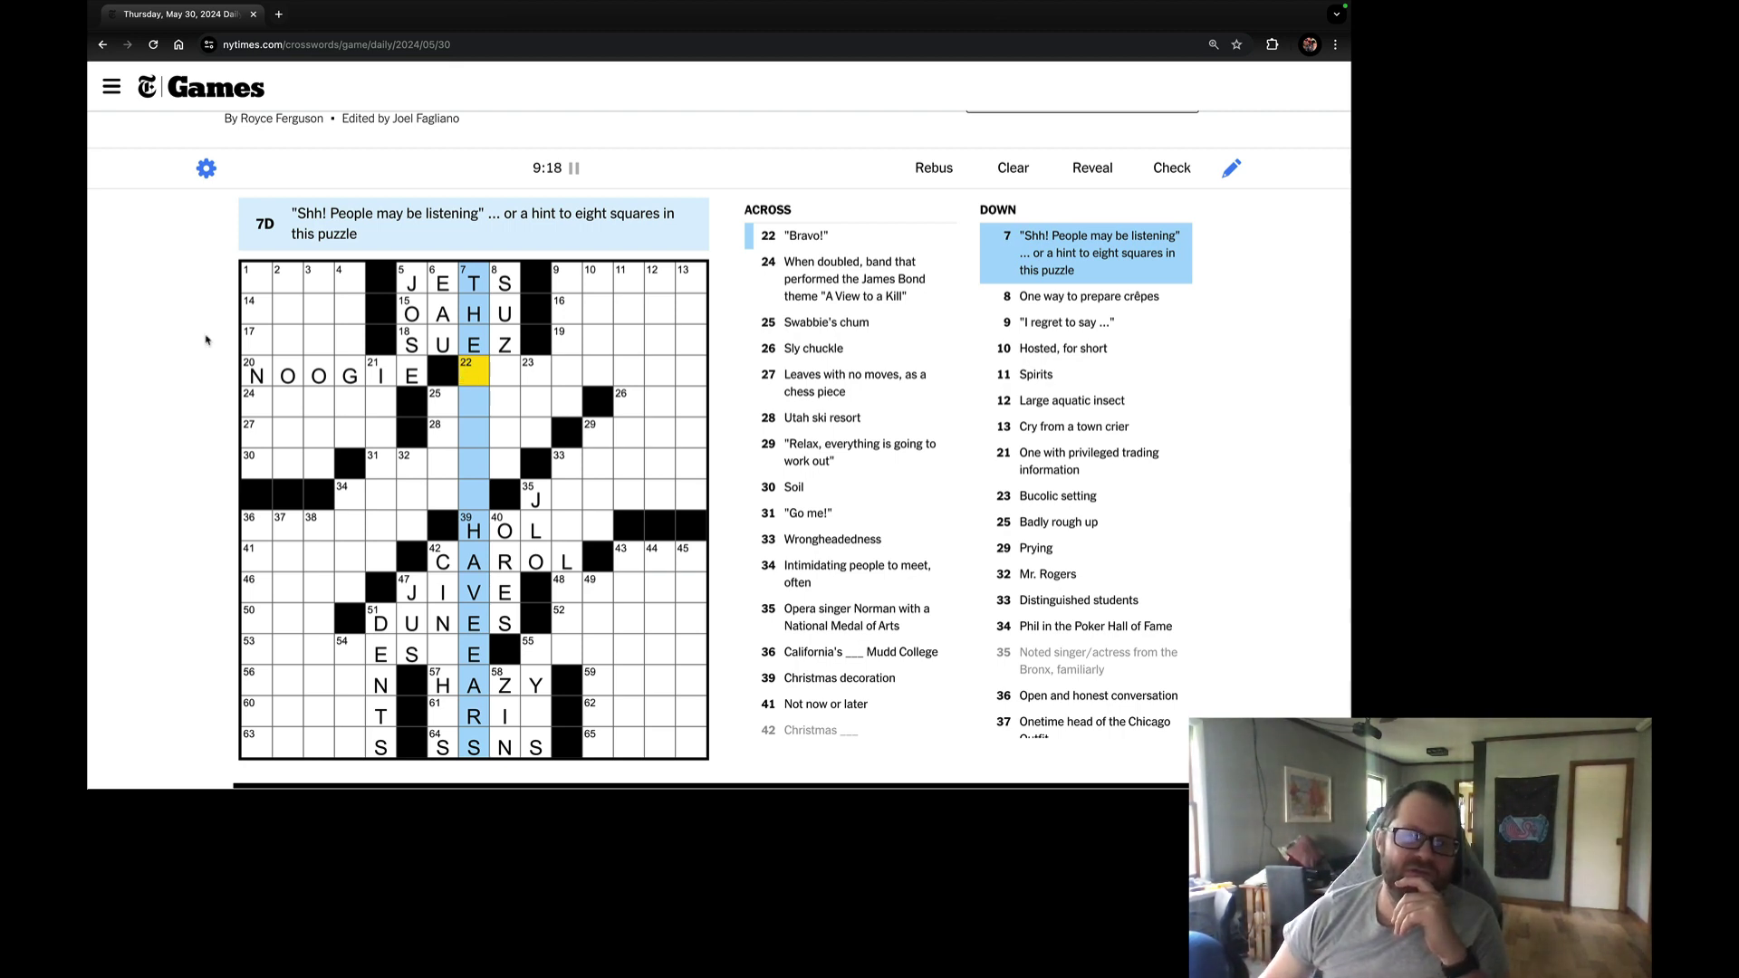
pyautogui.click(251, 276)
pyautogui.click(250, 276)
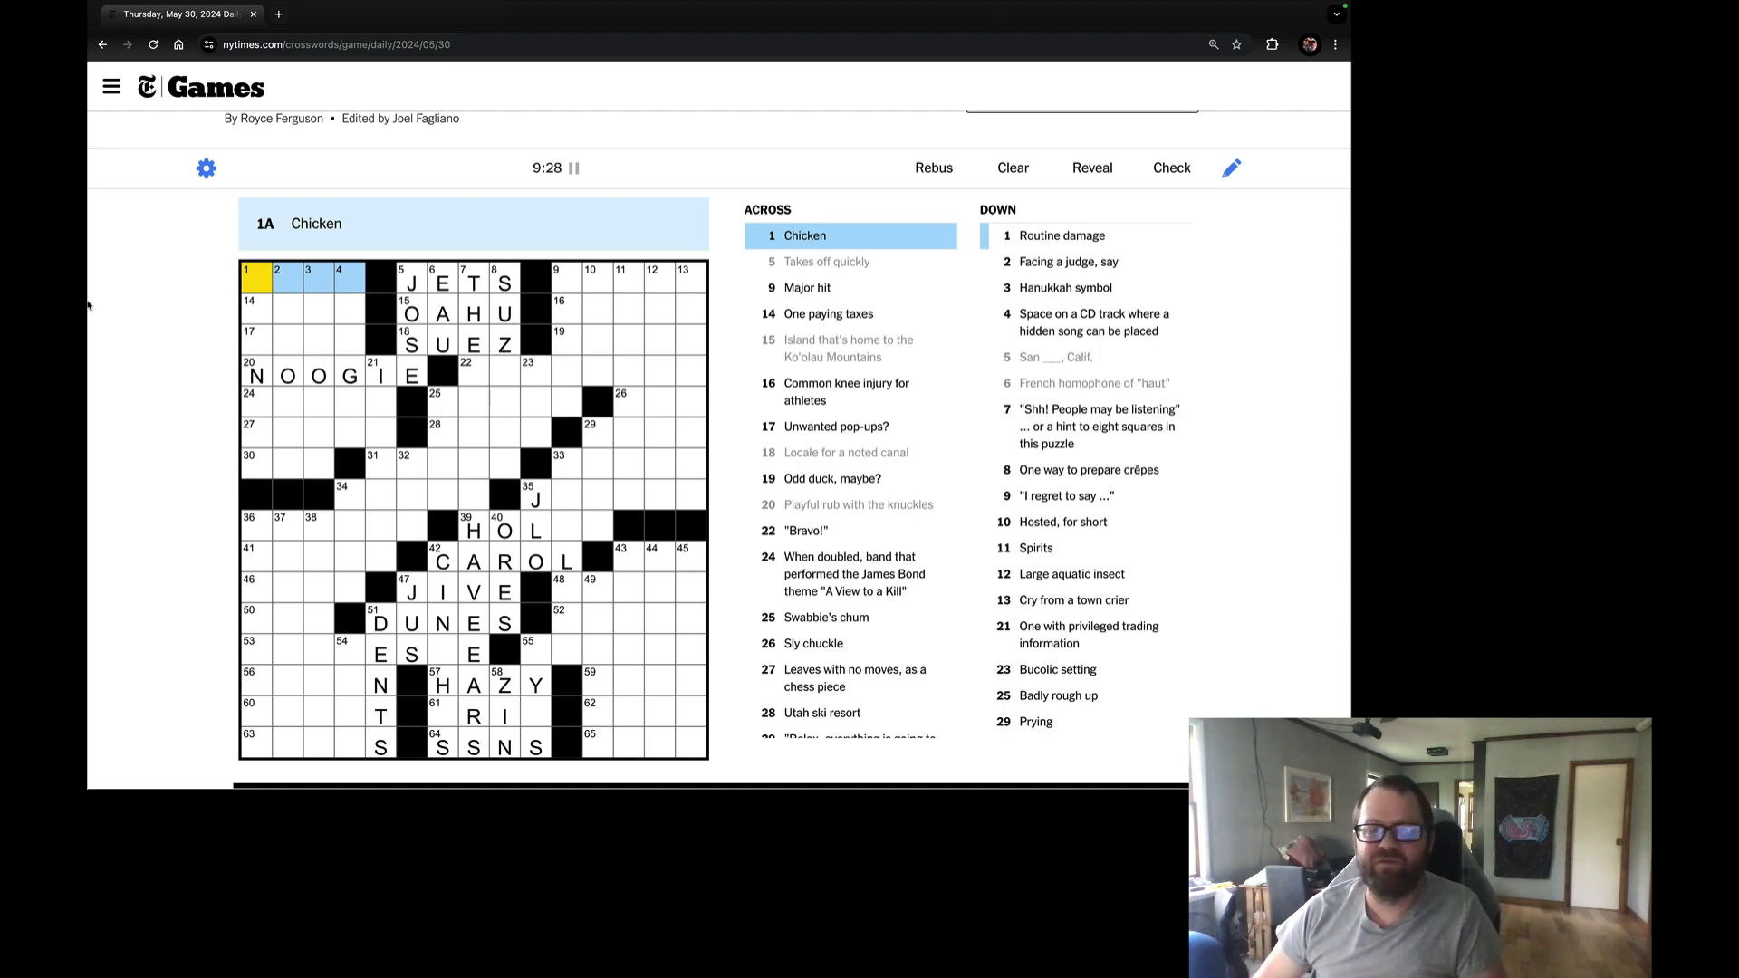
pyautogui.press('Tab')
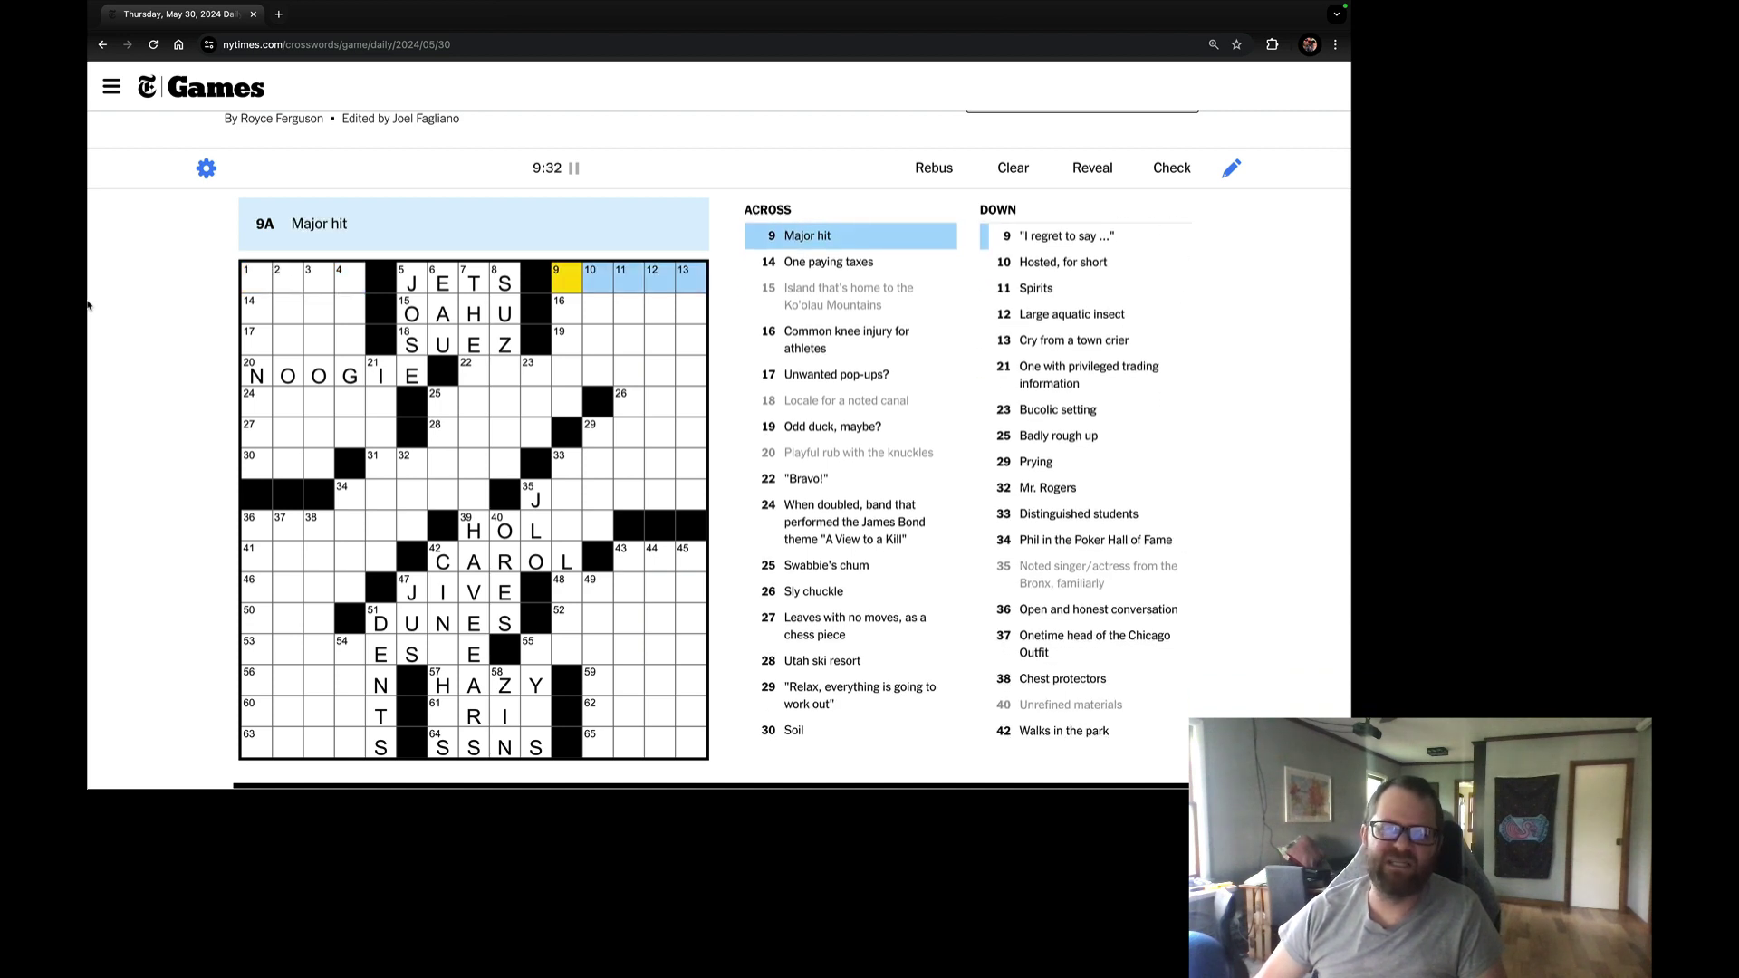
pyautogui.press('Tab')
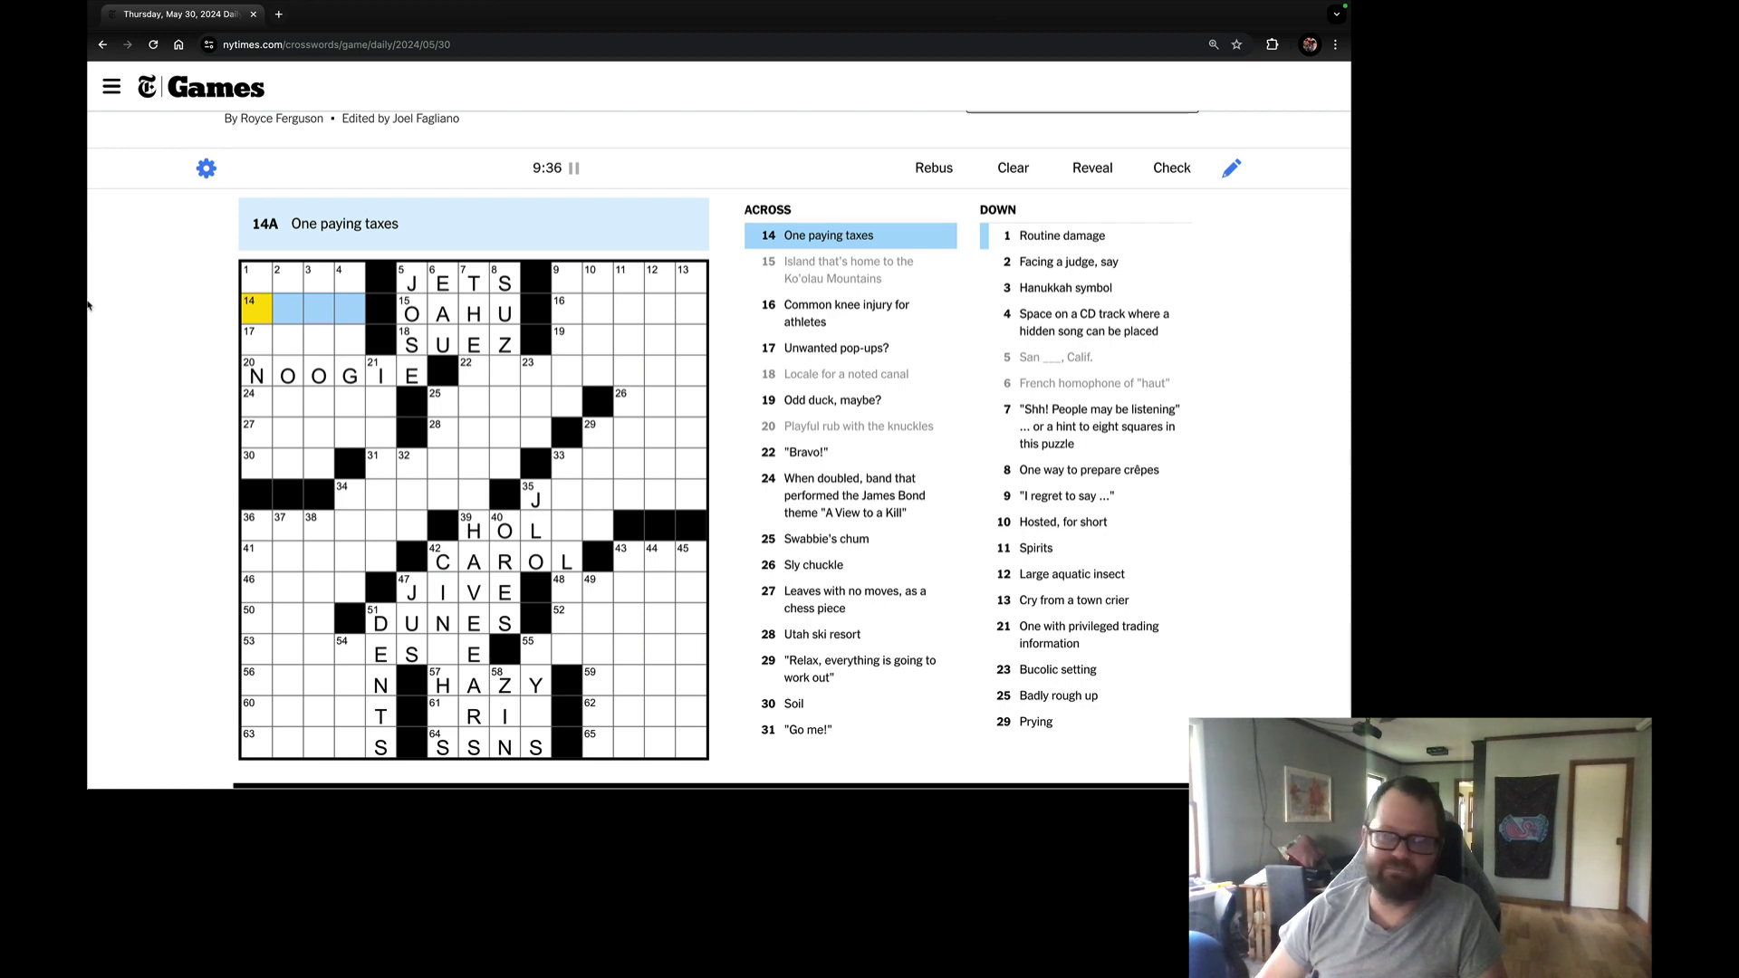
pyautogui.press('Tab')
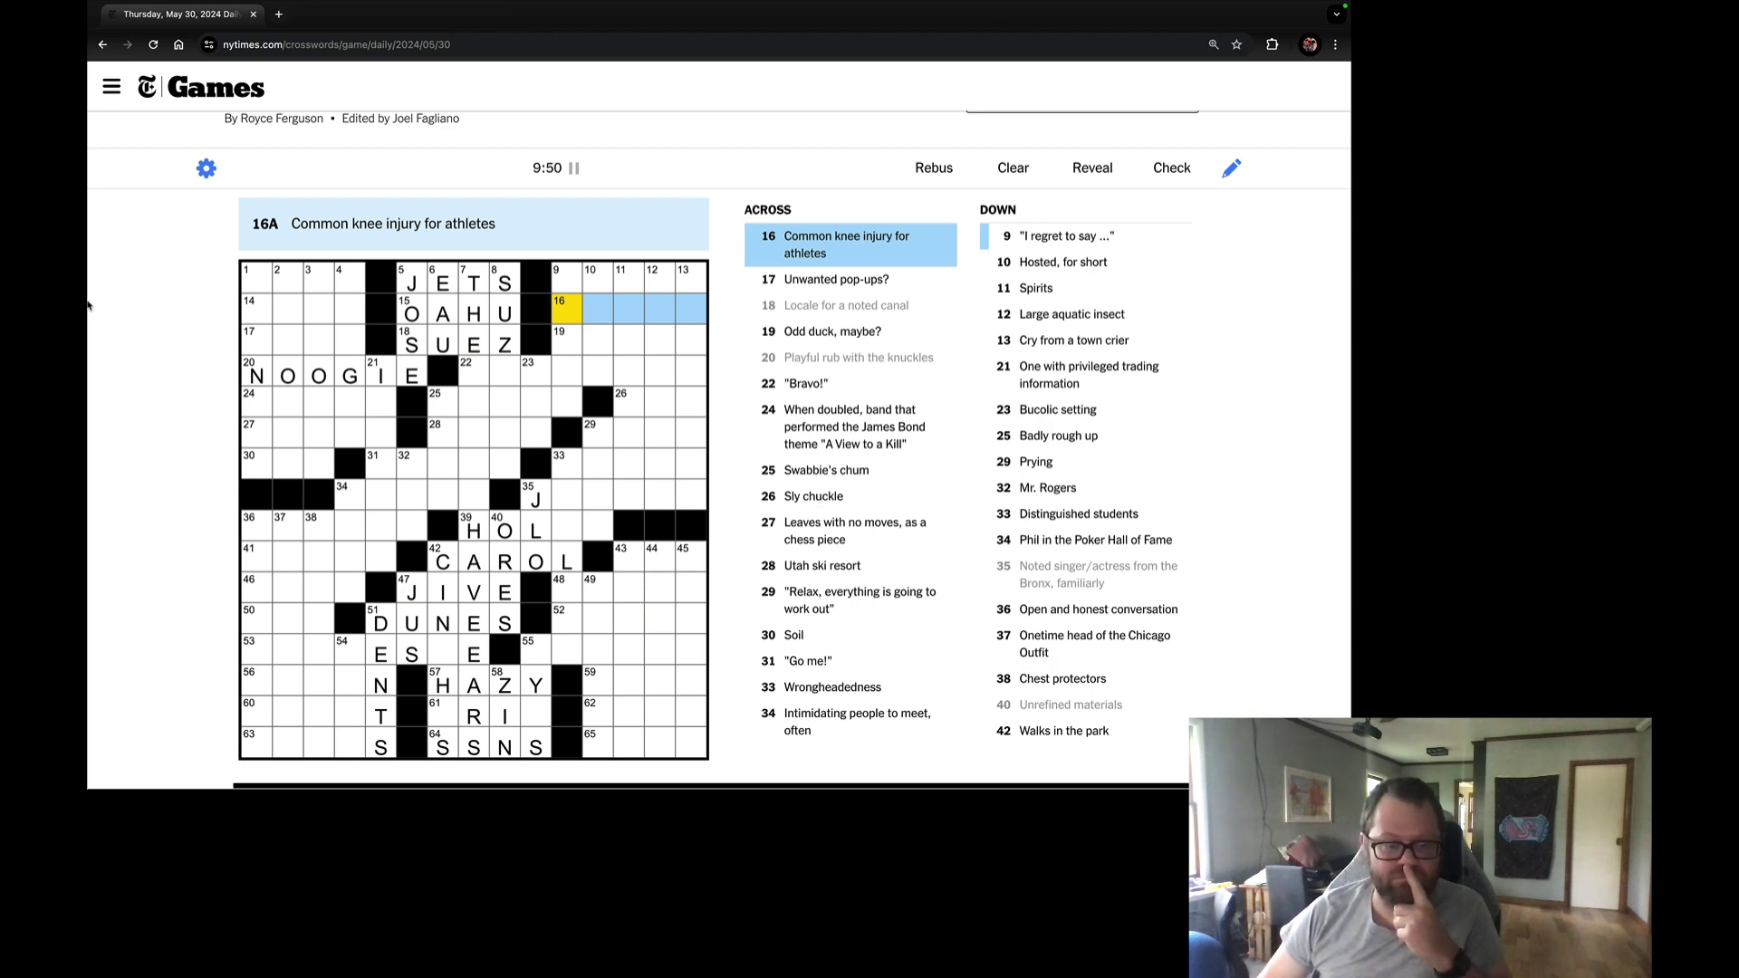
# Enter WALLS in 7-Down below THE.
pyautogui.press('Right')
pyautogui.press('Right')
pyautogui.press('Right')
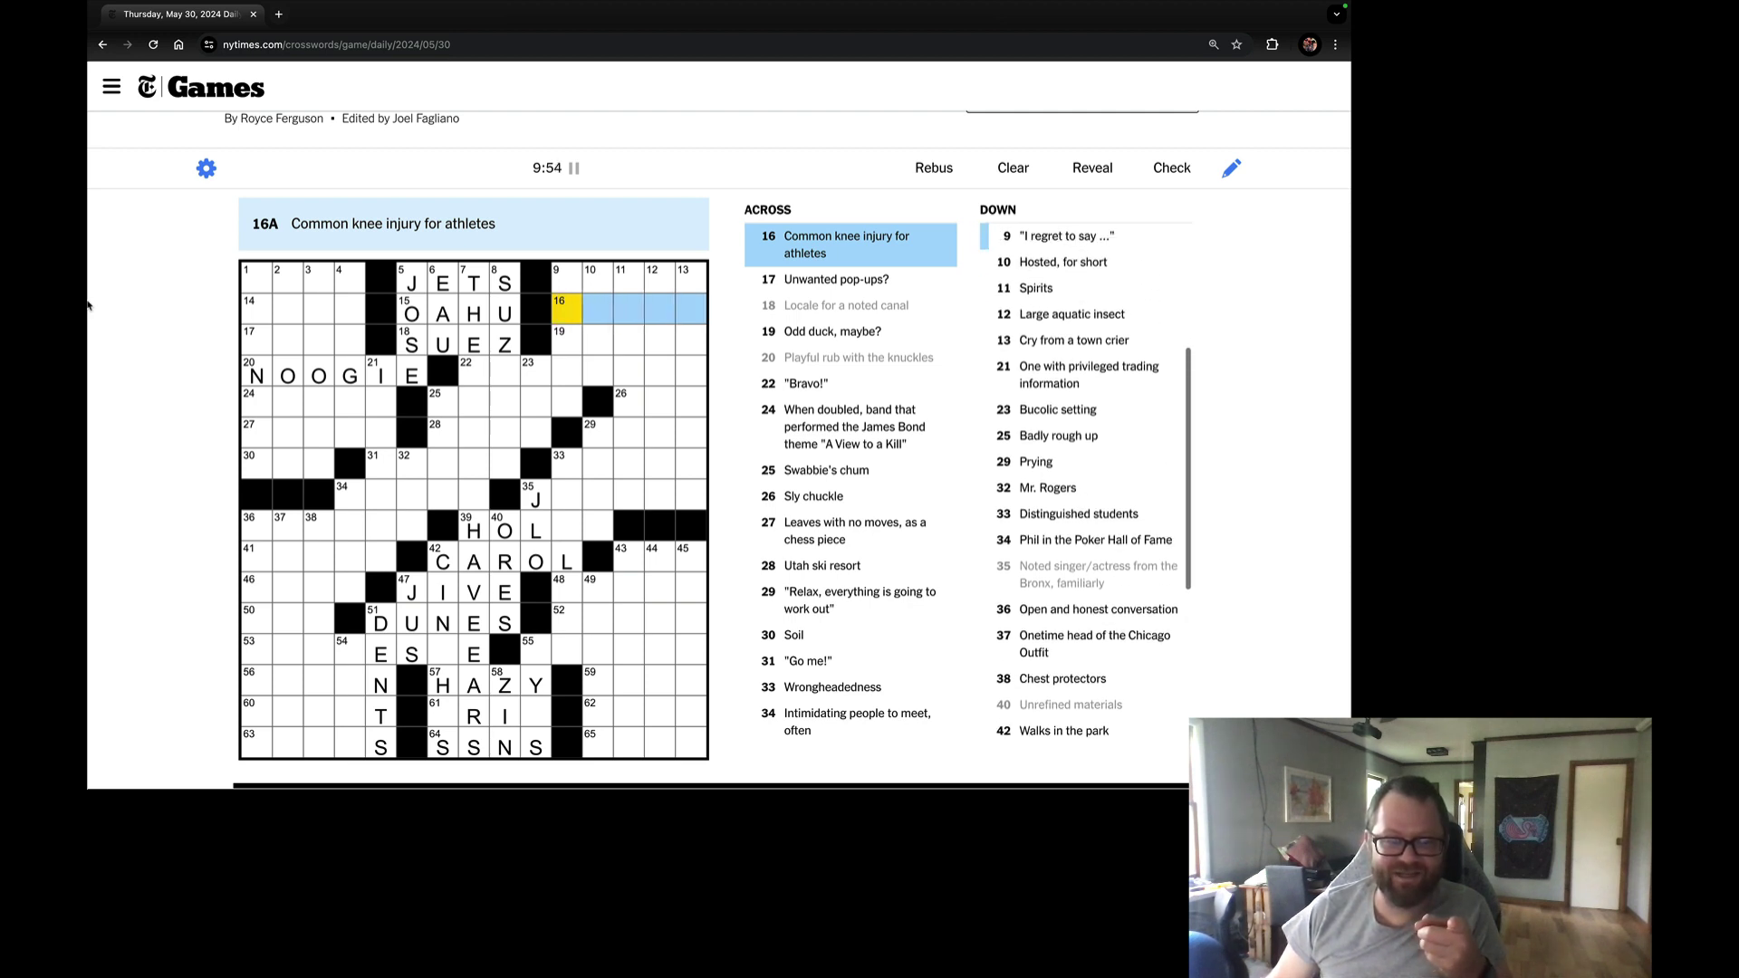
pyautogui.hotkey('shift', 'Tab')
pyautogui.press('Down')
pyautogui.press('Down')
pyautogui.write('WALLS')
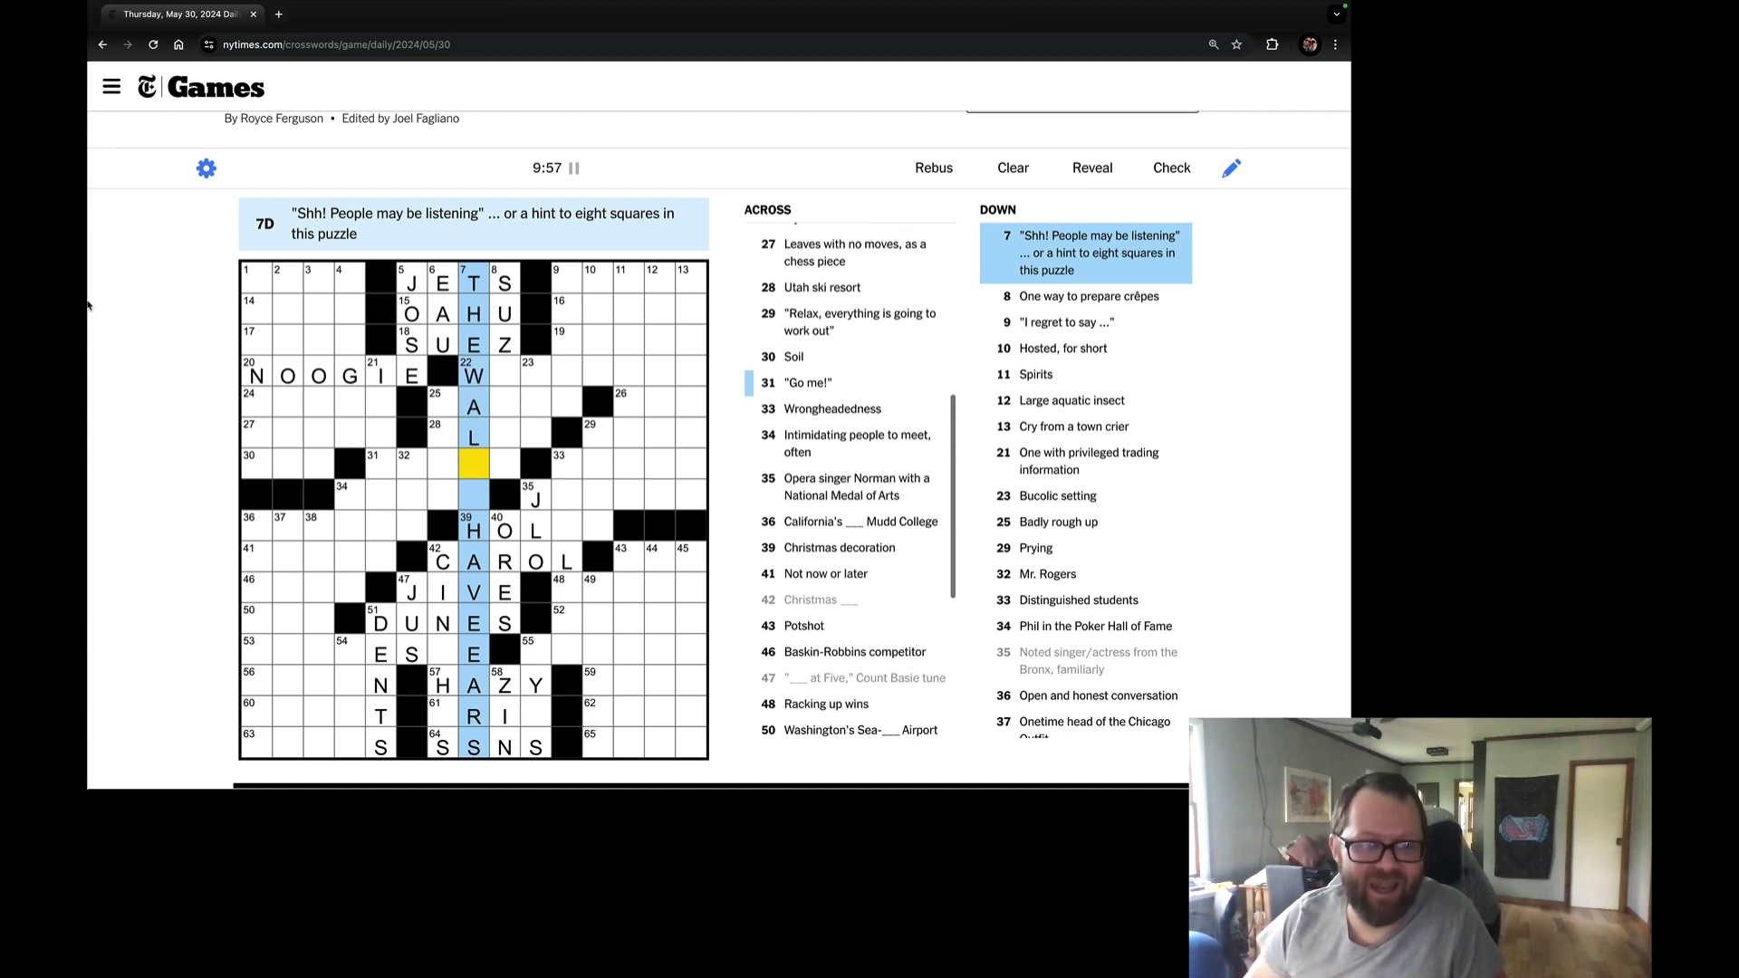
pyautogui.press('Tab')
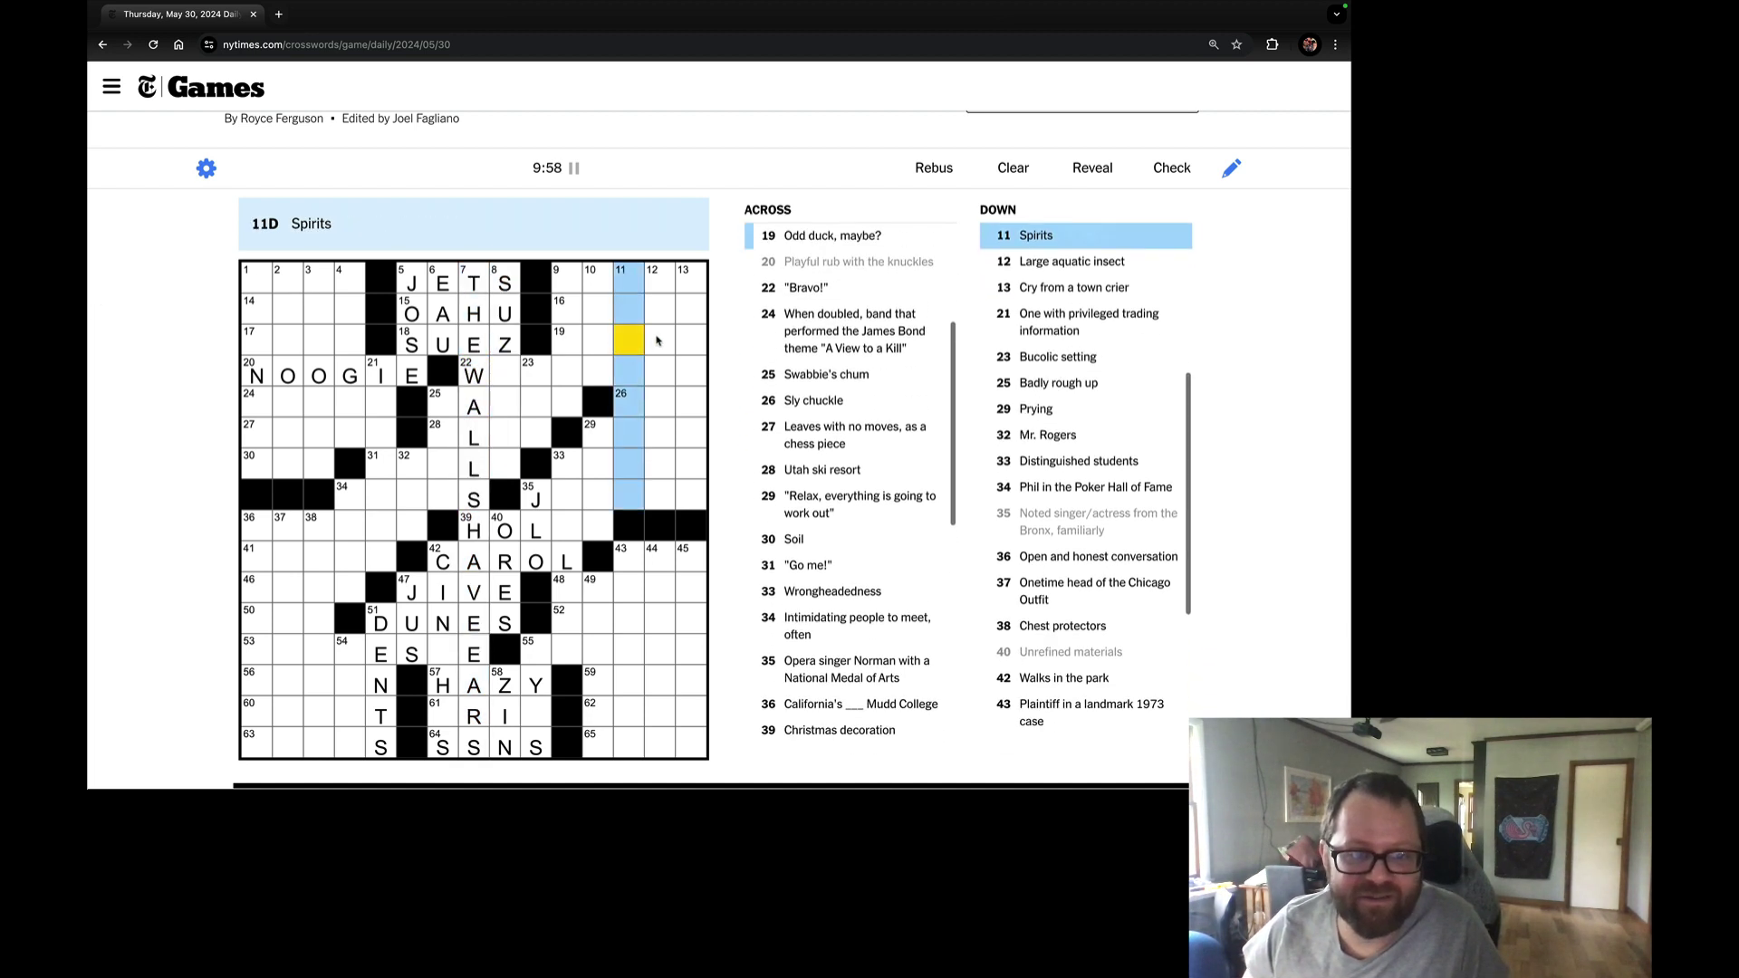
pyautogui.press('Tab')
pyautogui.press('Tab')
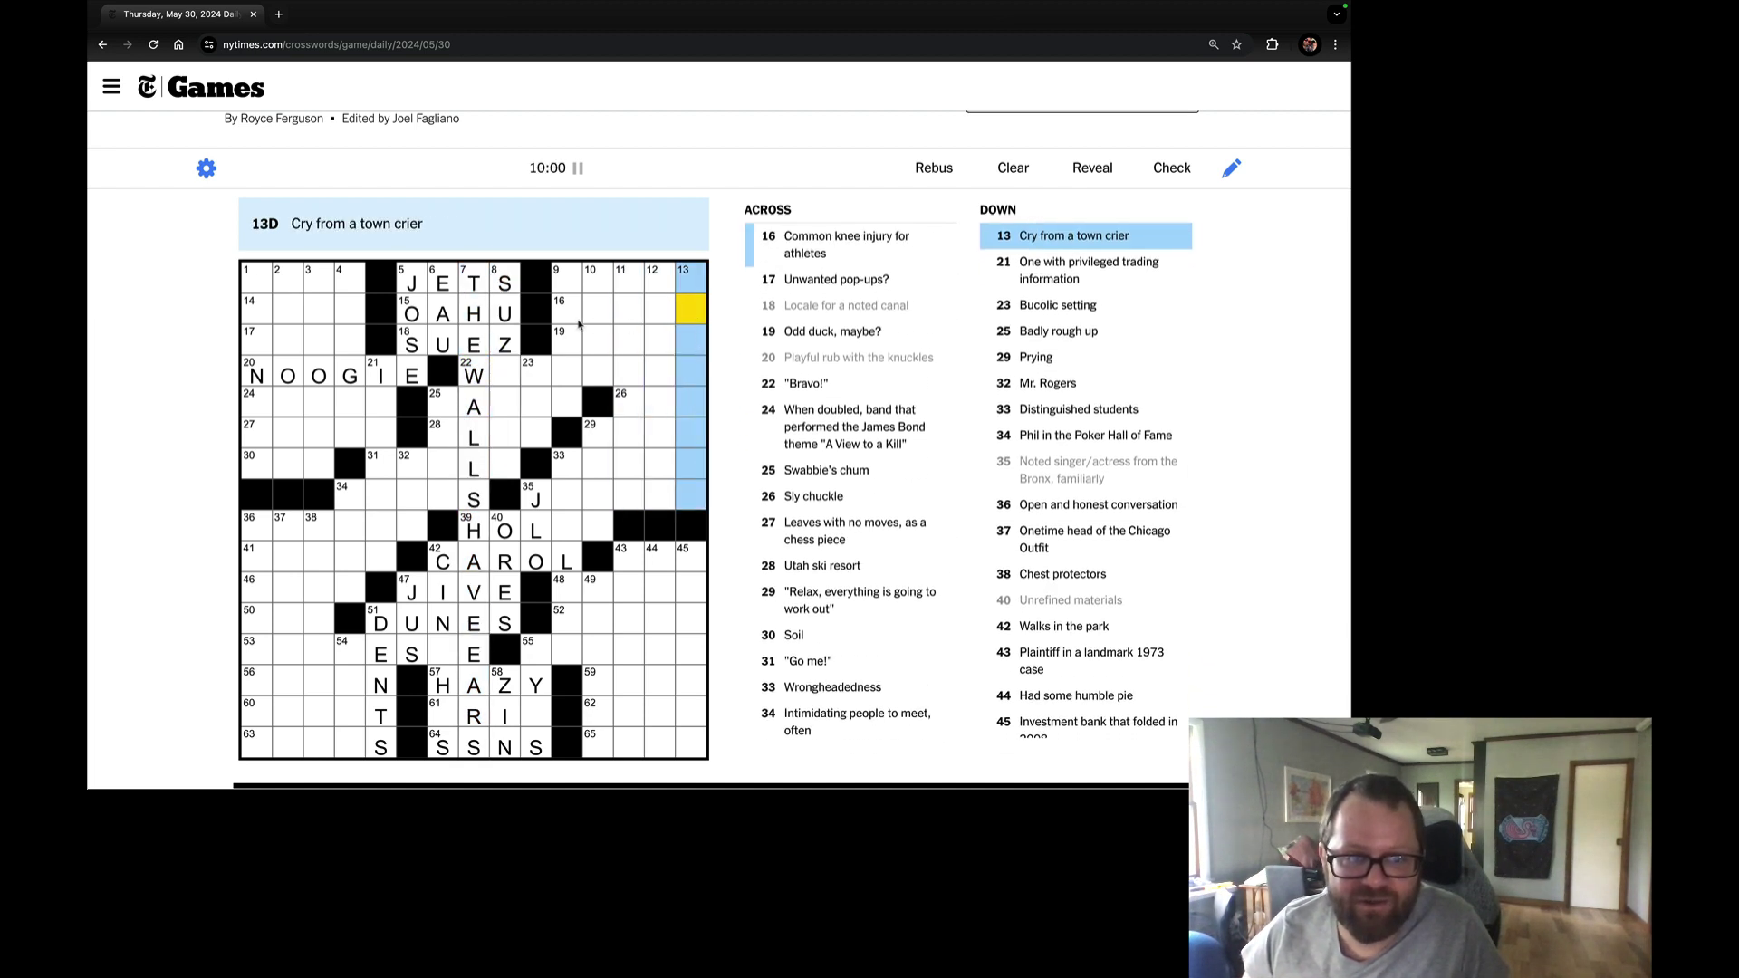
# Enter ACLT at 16-Across, re-entering its T.
pyautogui.click(568, 314)
pyautogui.click(568, 313)
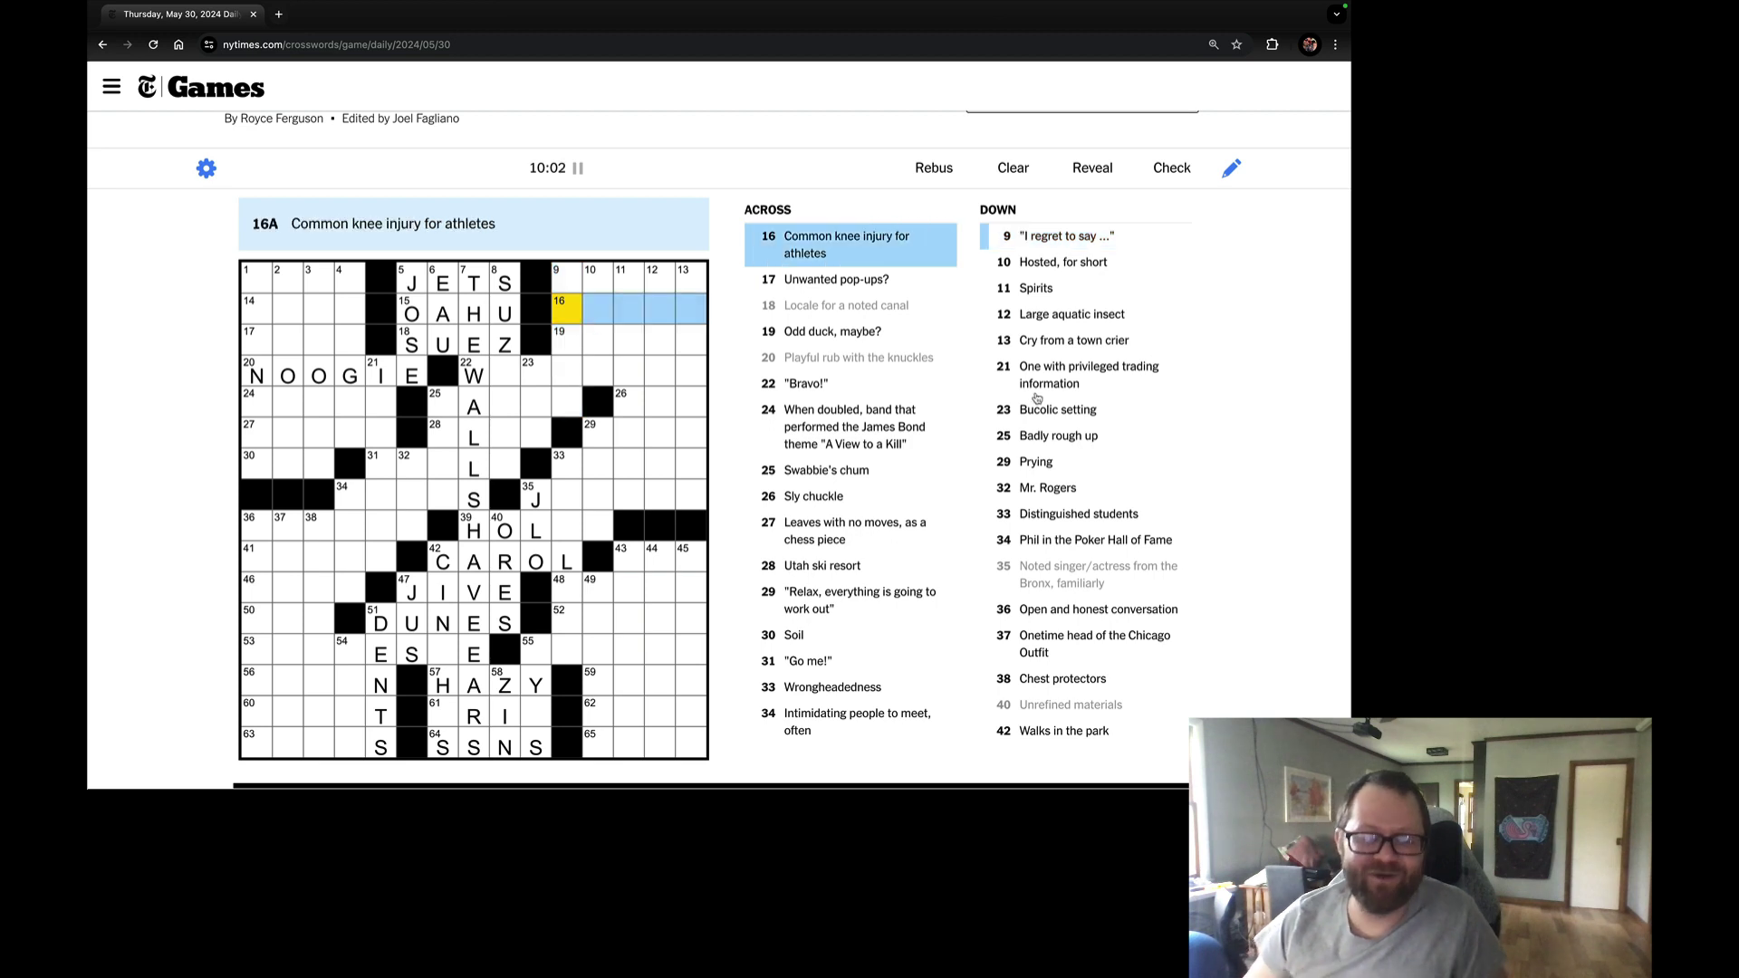
pyautogui.write('A')
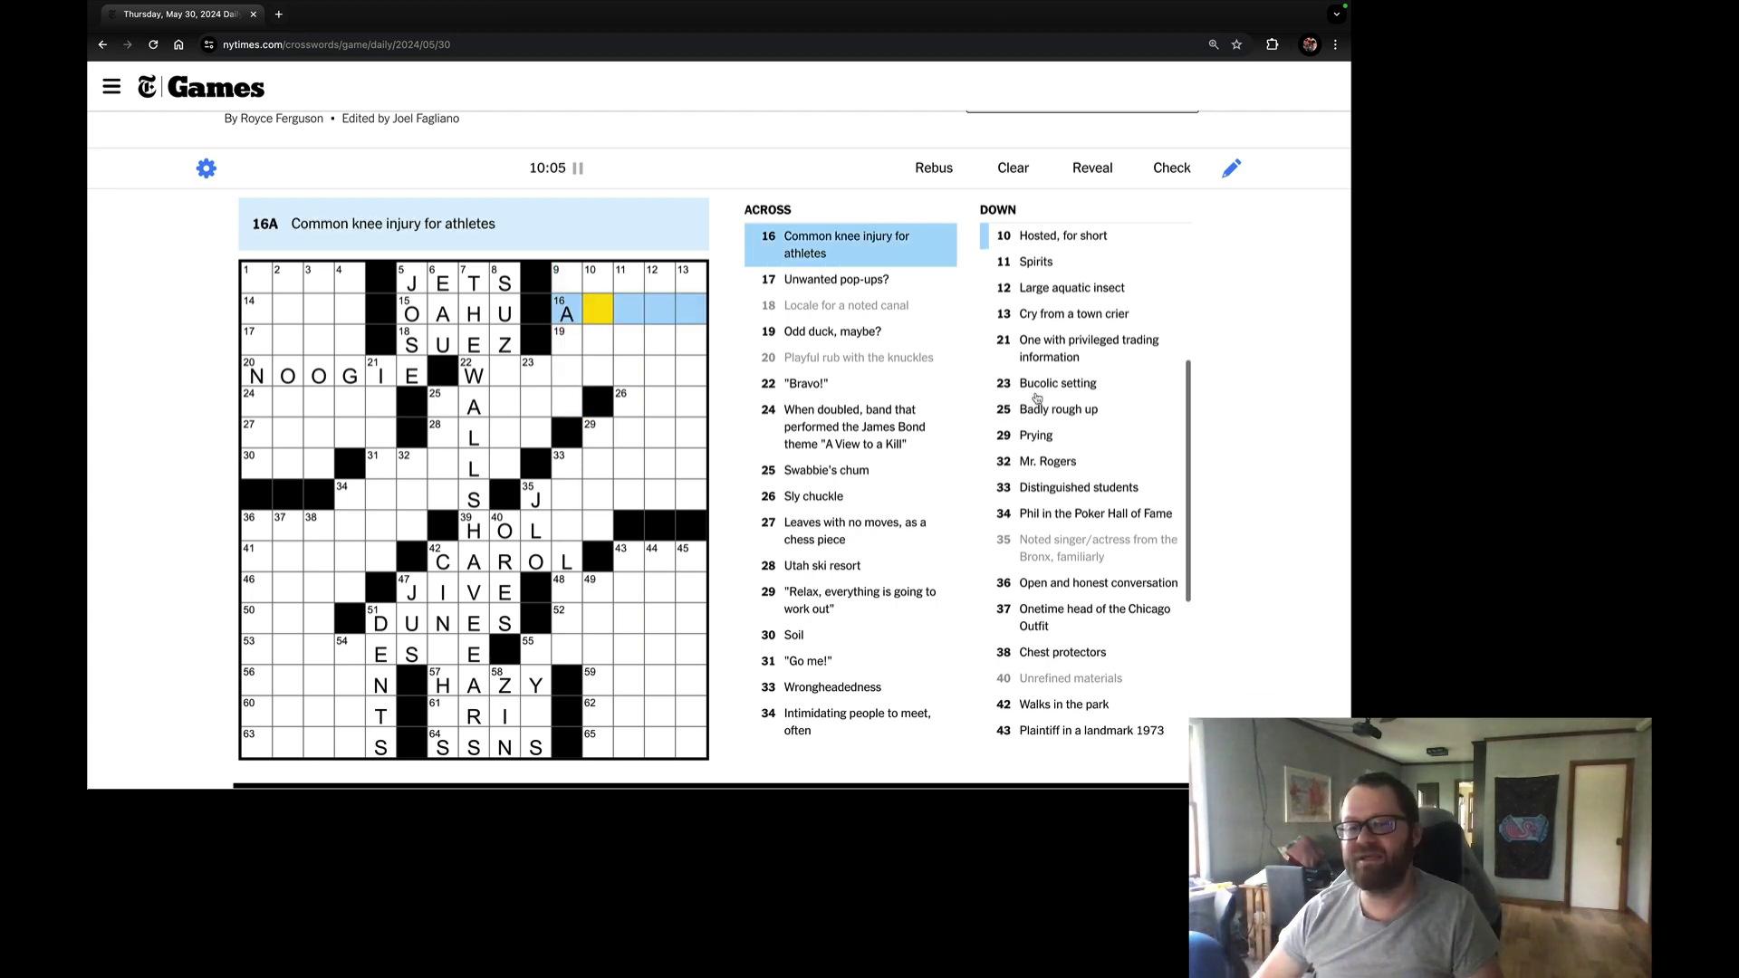
pyautogui.write('CL')
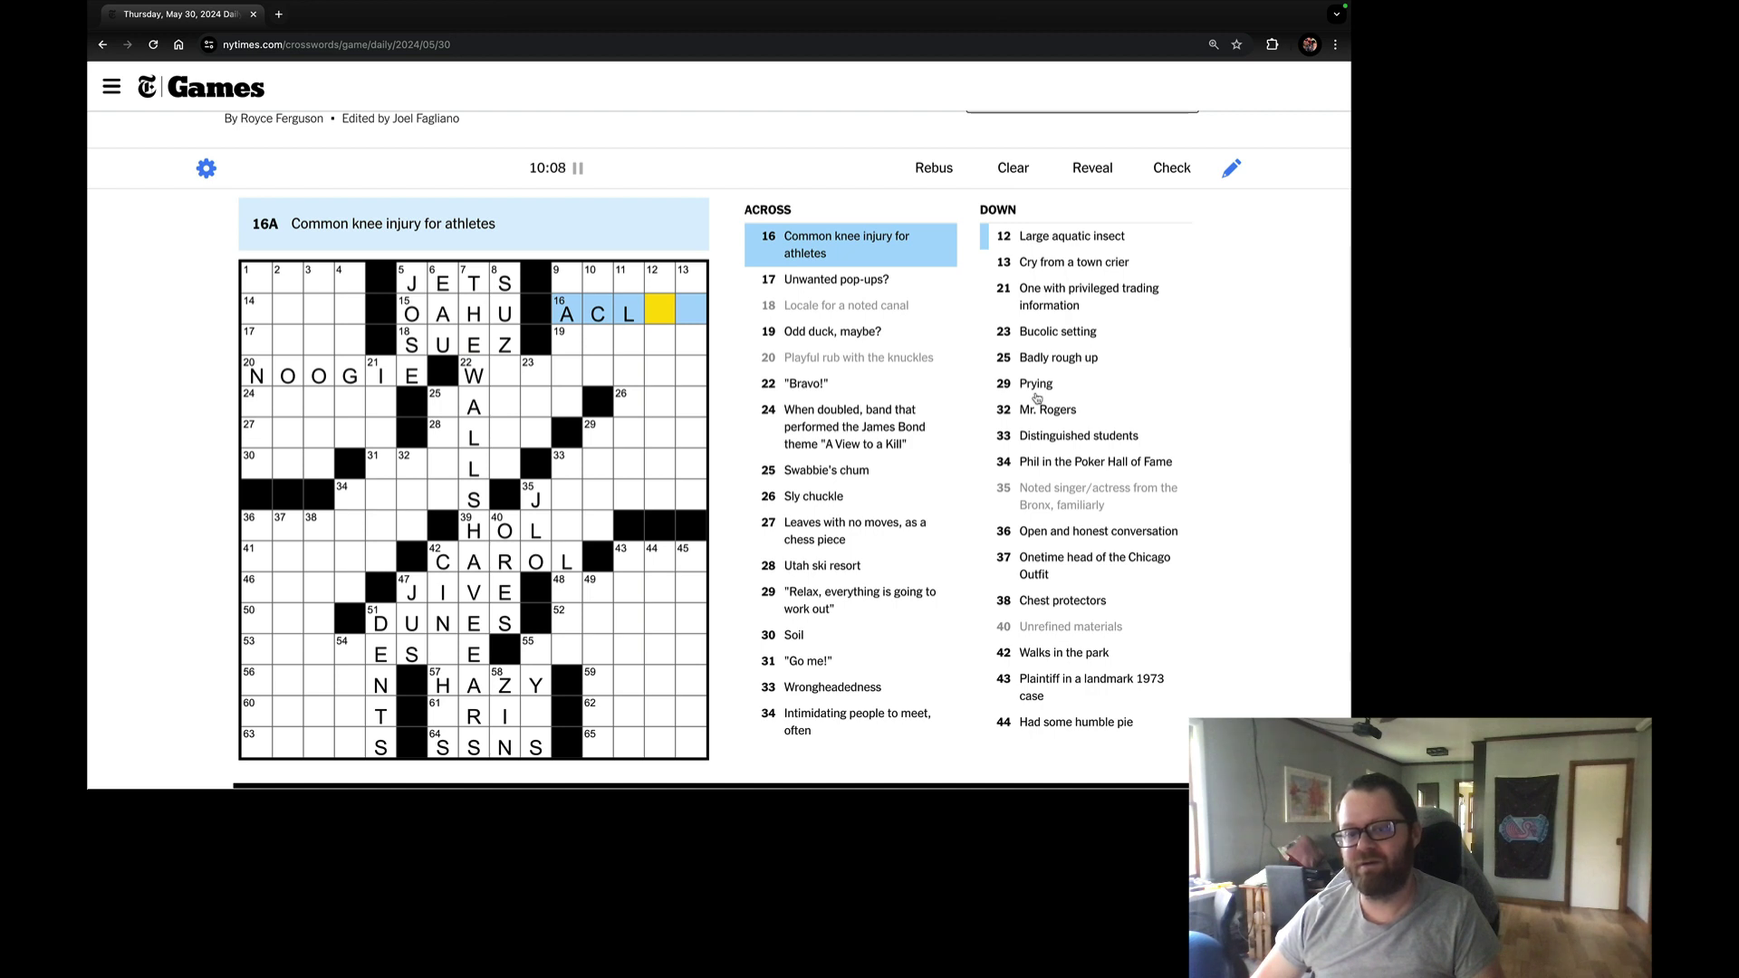
pyautogui.write('T')
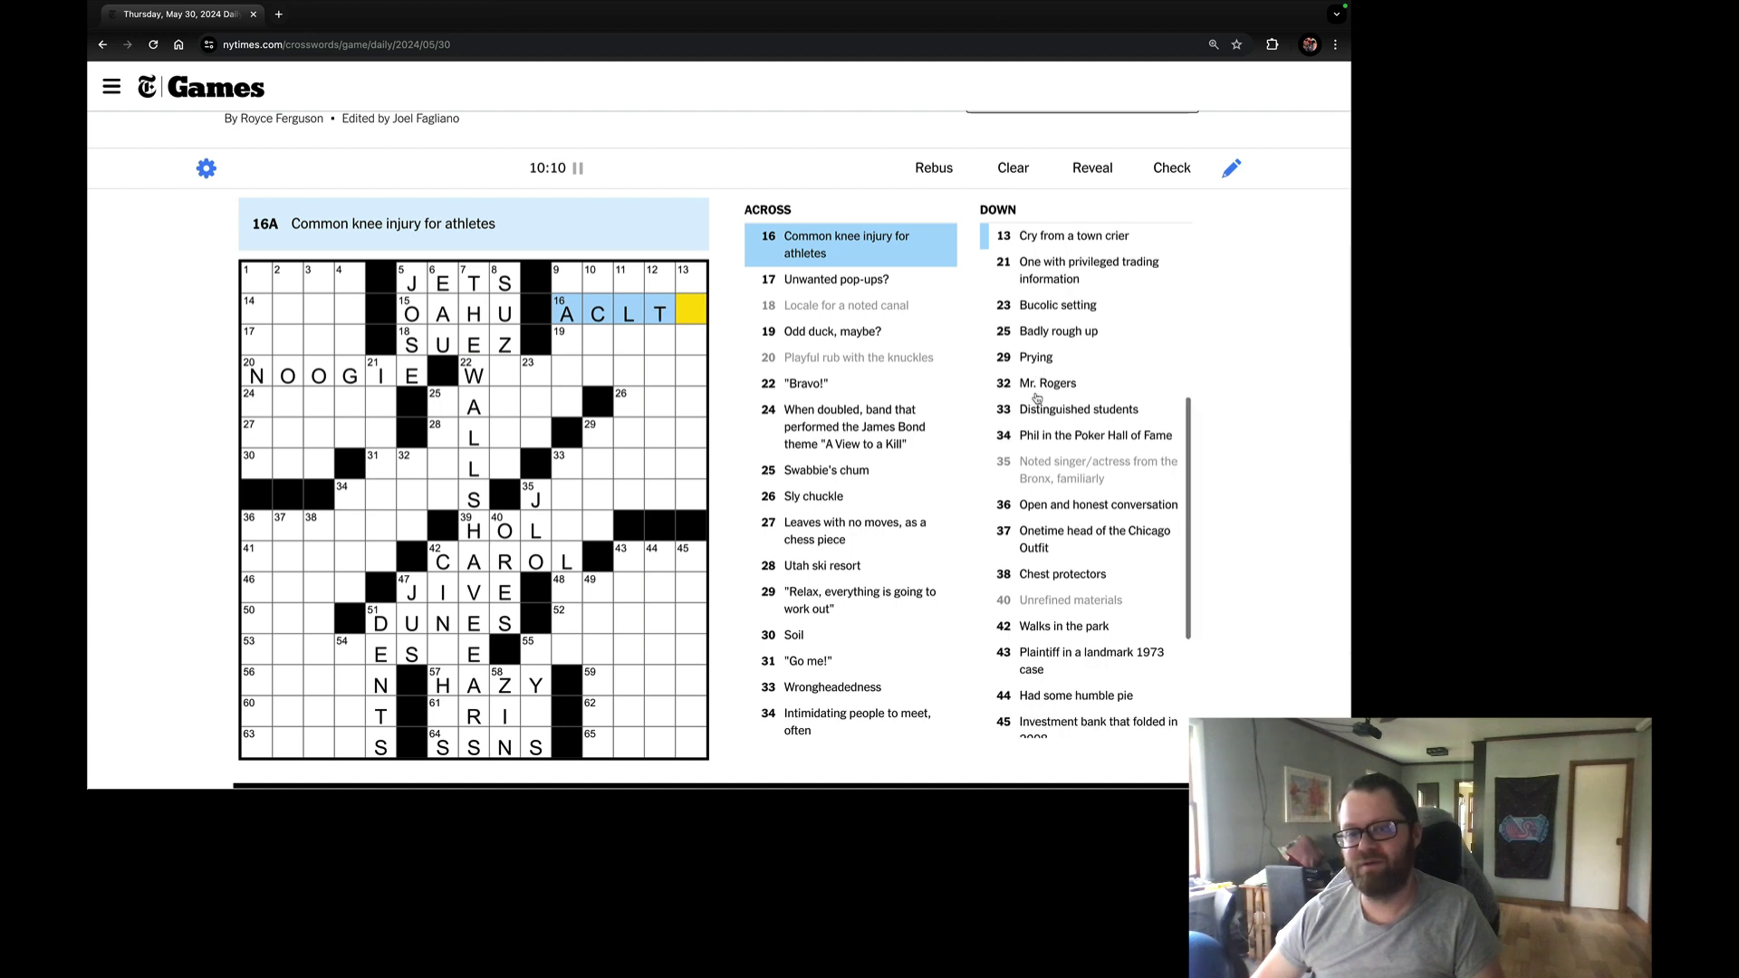
pyautogui.press('BackSpace')
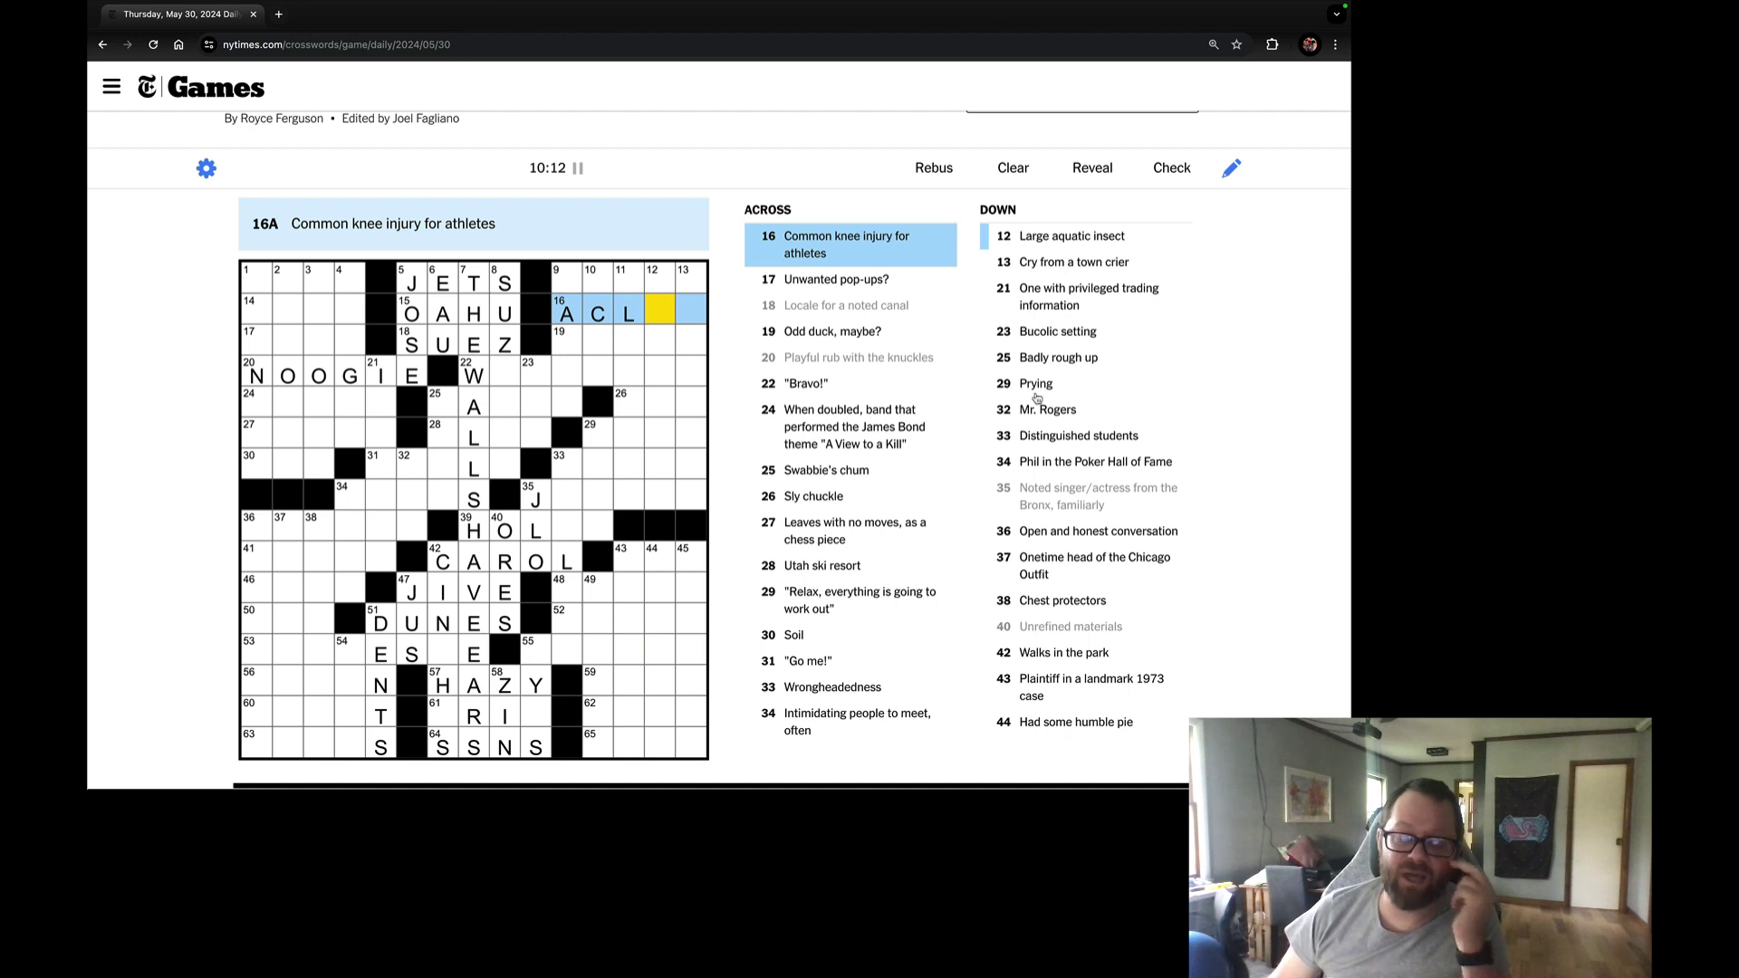
pyautogui.press('Right')
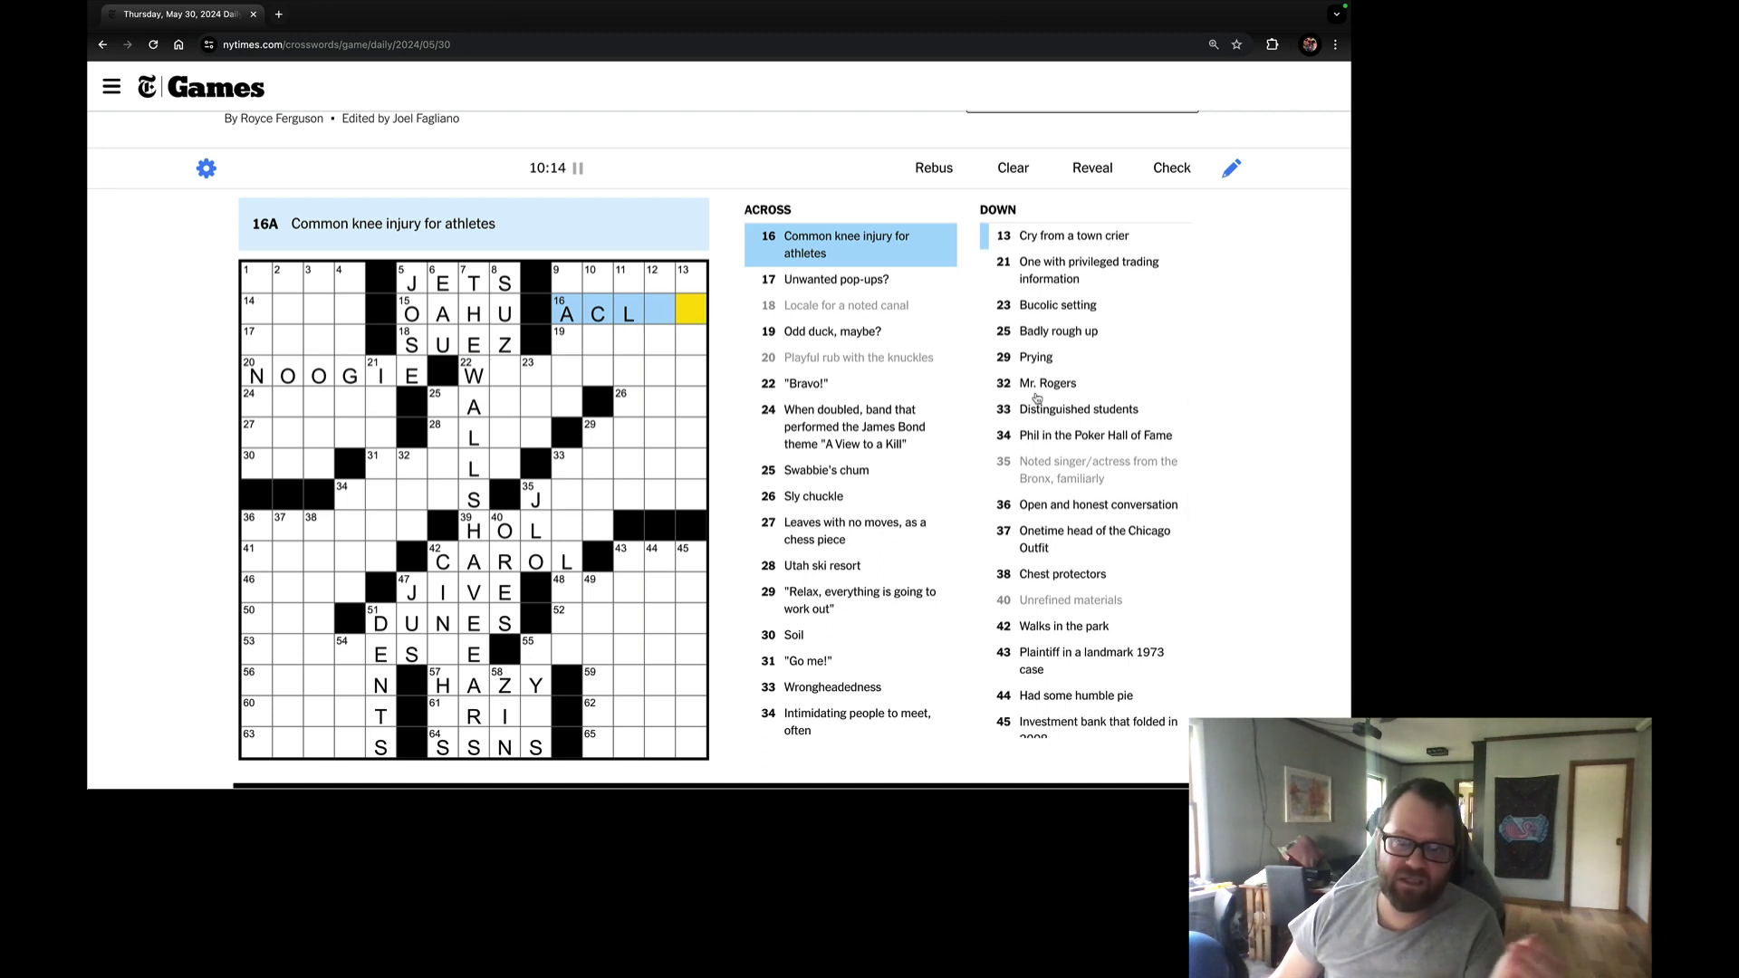
pyautogui.press('Left')
pyautogui.write('T')
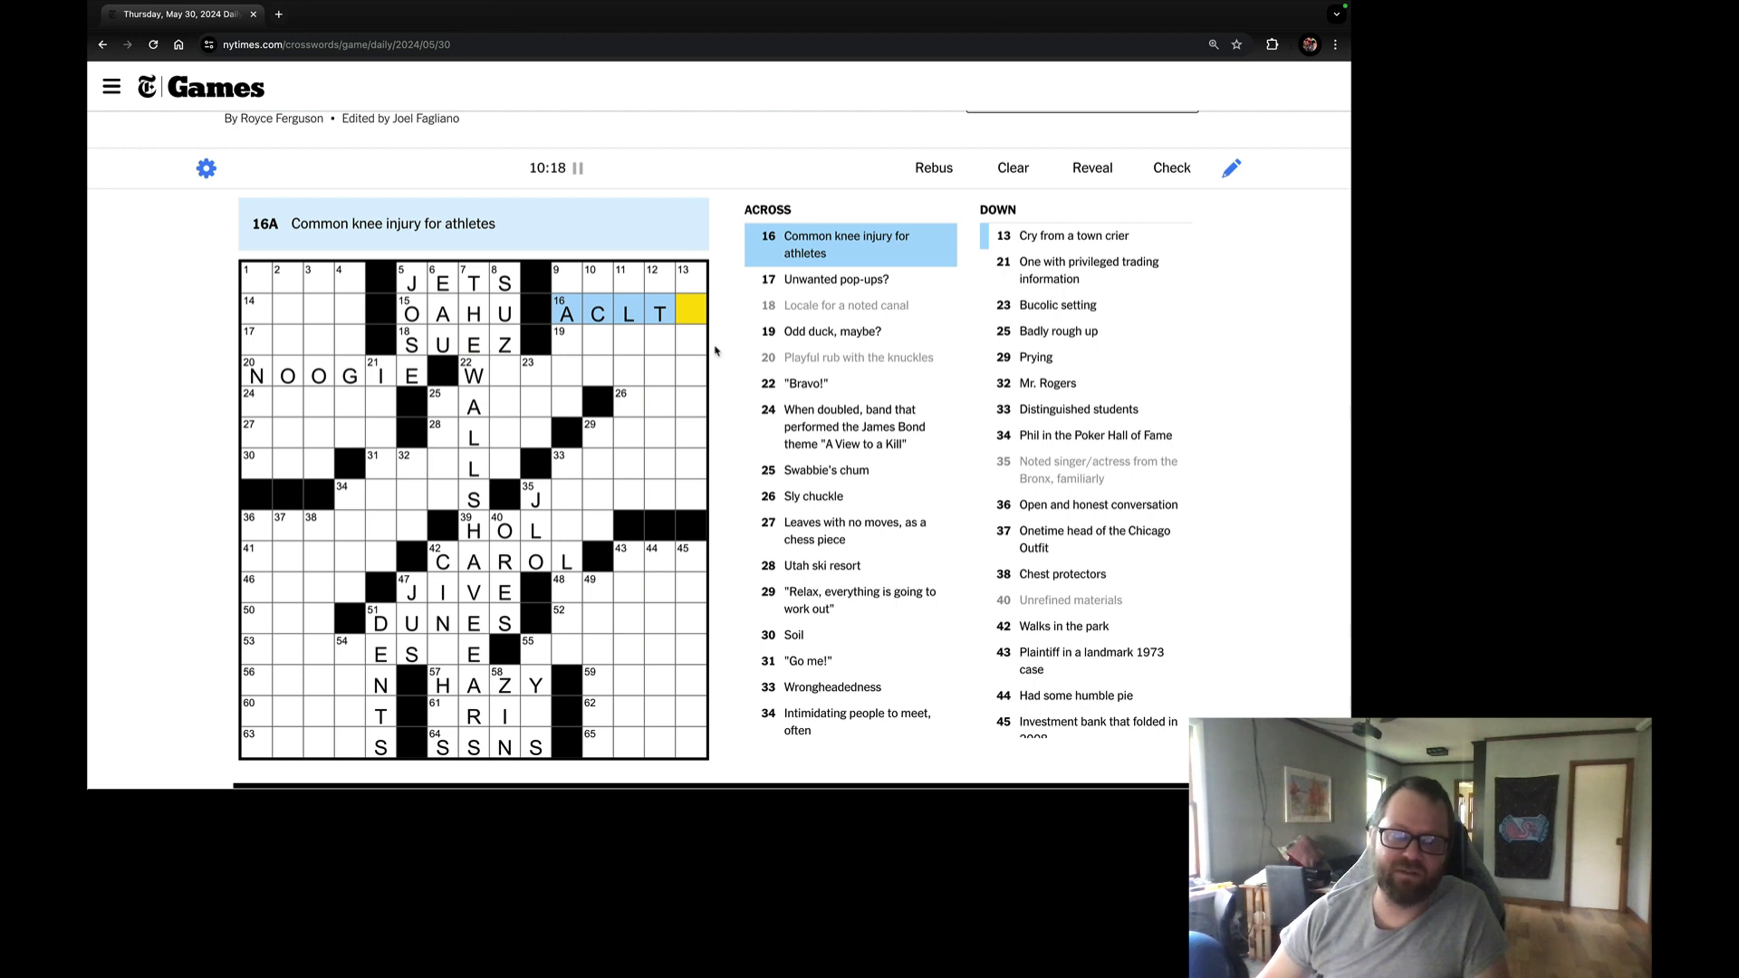
# Enter EARS as a rebus in the final 16-Across square, completing ACL TEARS.
pyautogui.click(933, 168)
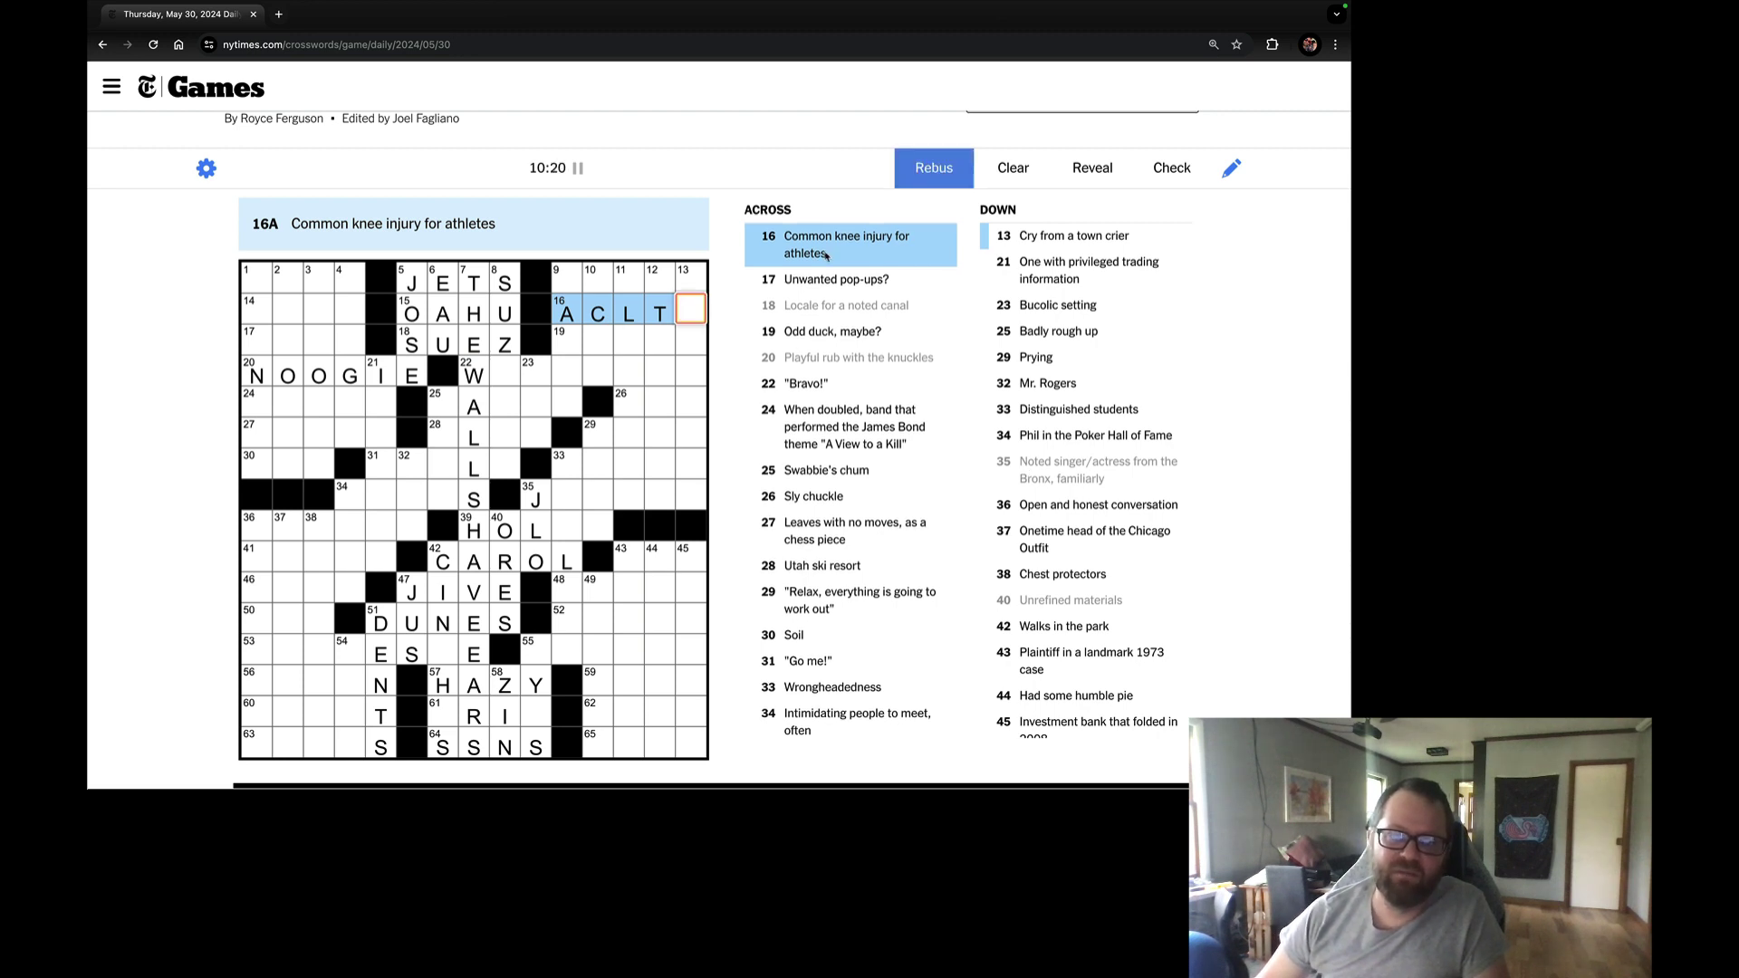
pyautogui.write('EARS')
pyautogui.click(792, 281)
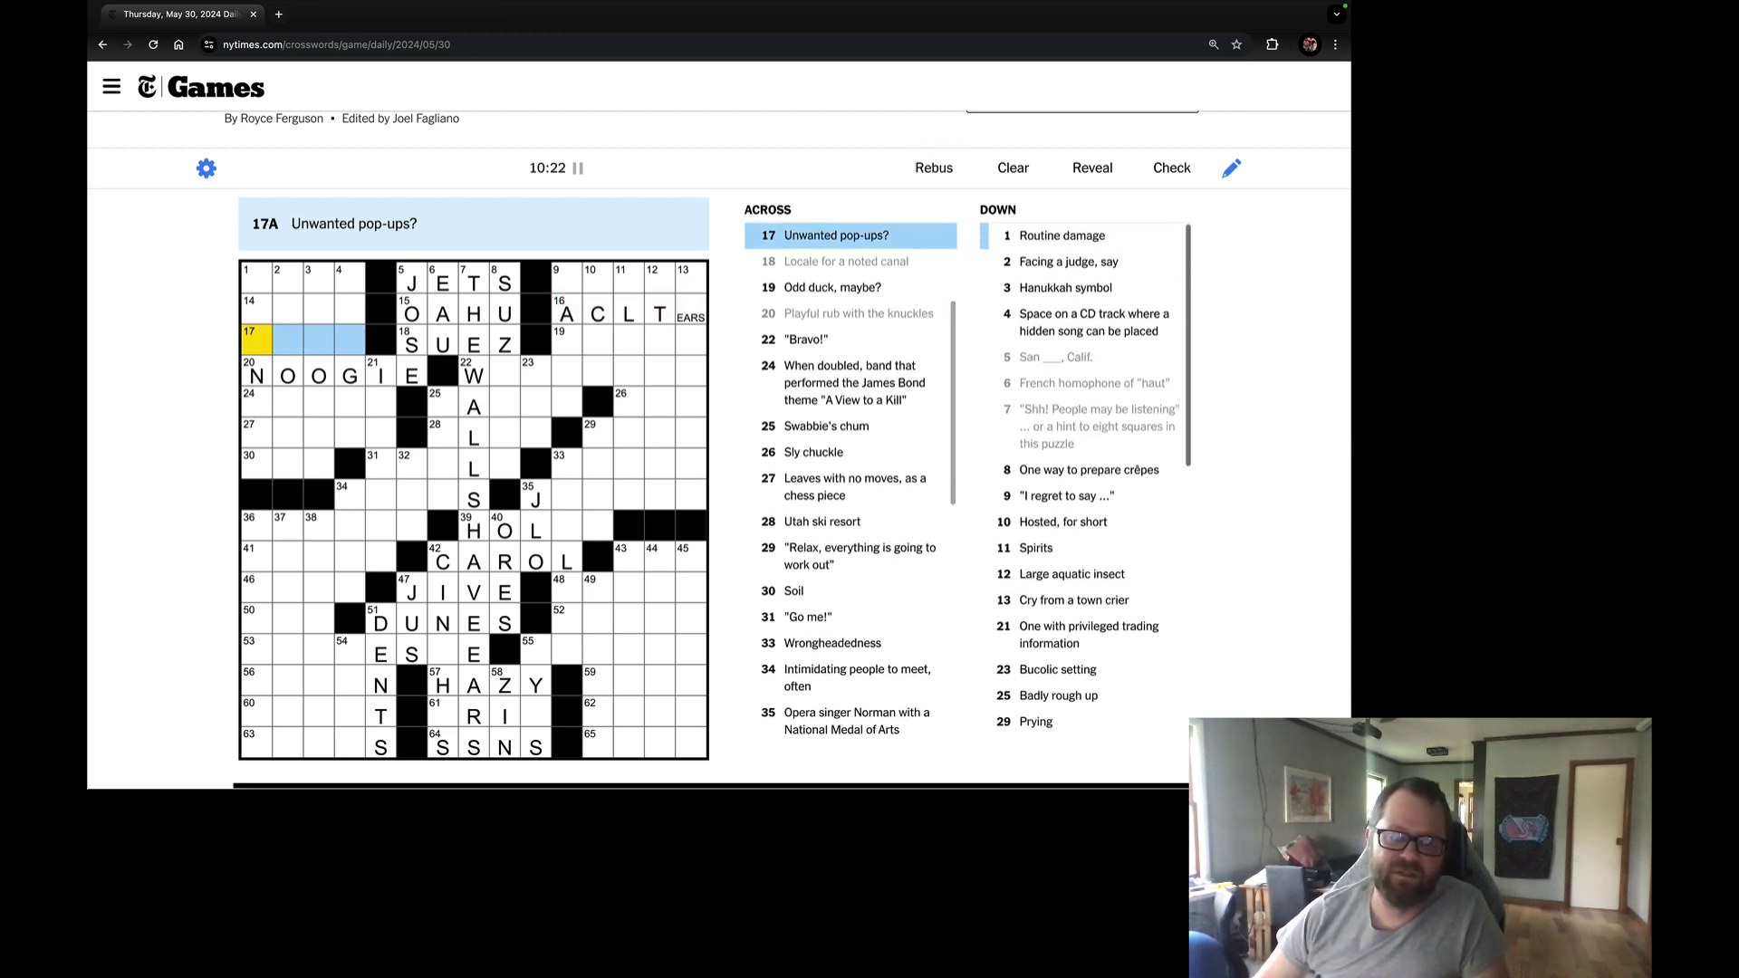
pyautogui.click(568, 313)
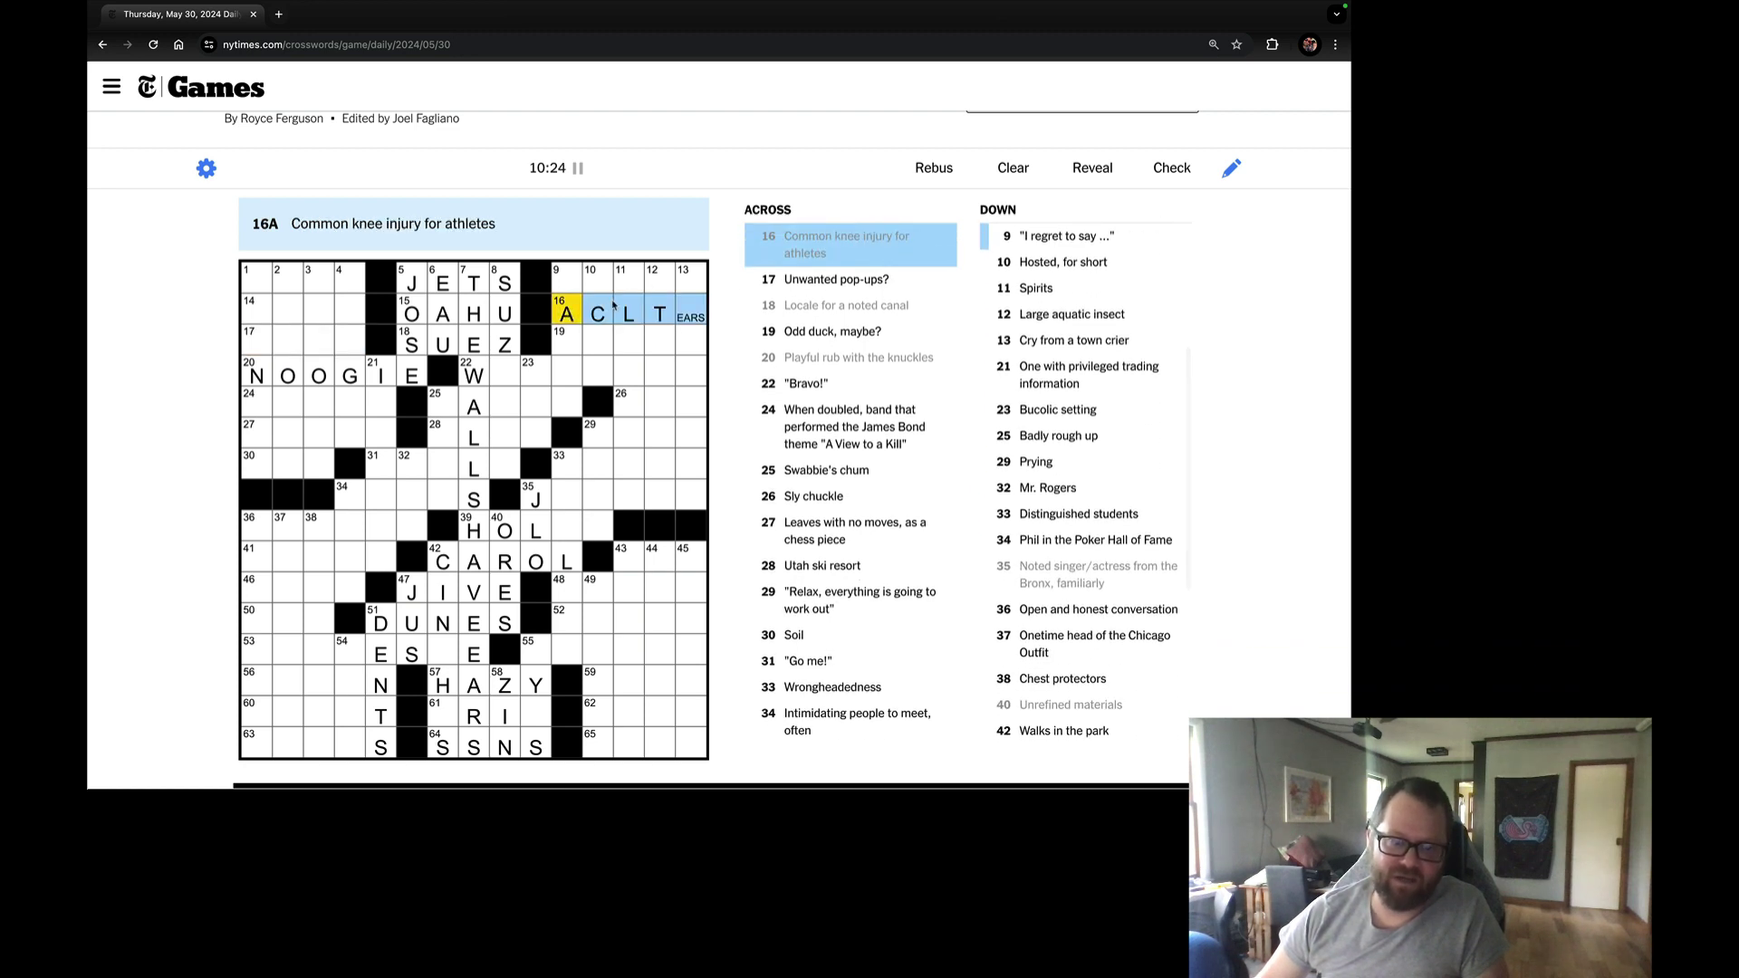
pyautogui.click(570, 282)
# Revisit the EARS square, then review the 19-Across, 14-Across and 1-Across entries.
pyautogui.click(694, 316)
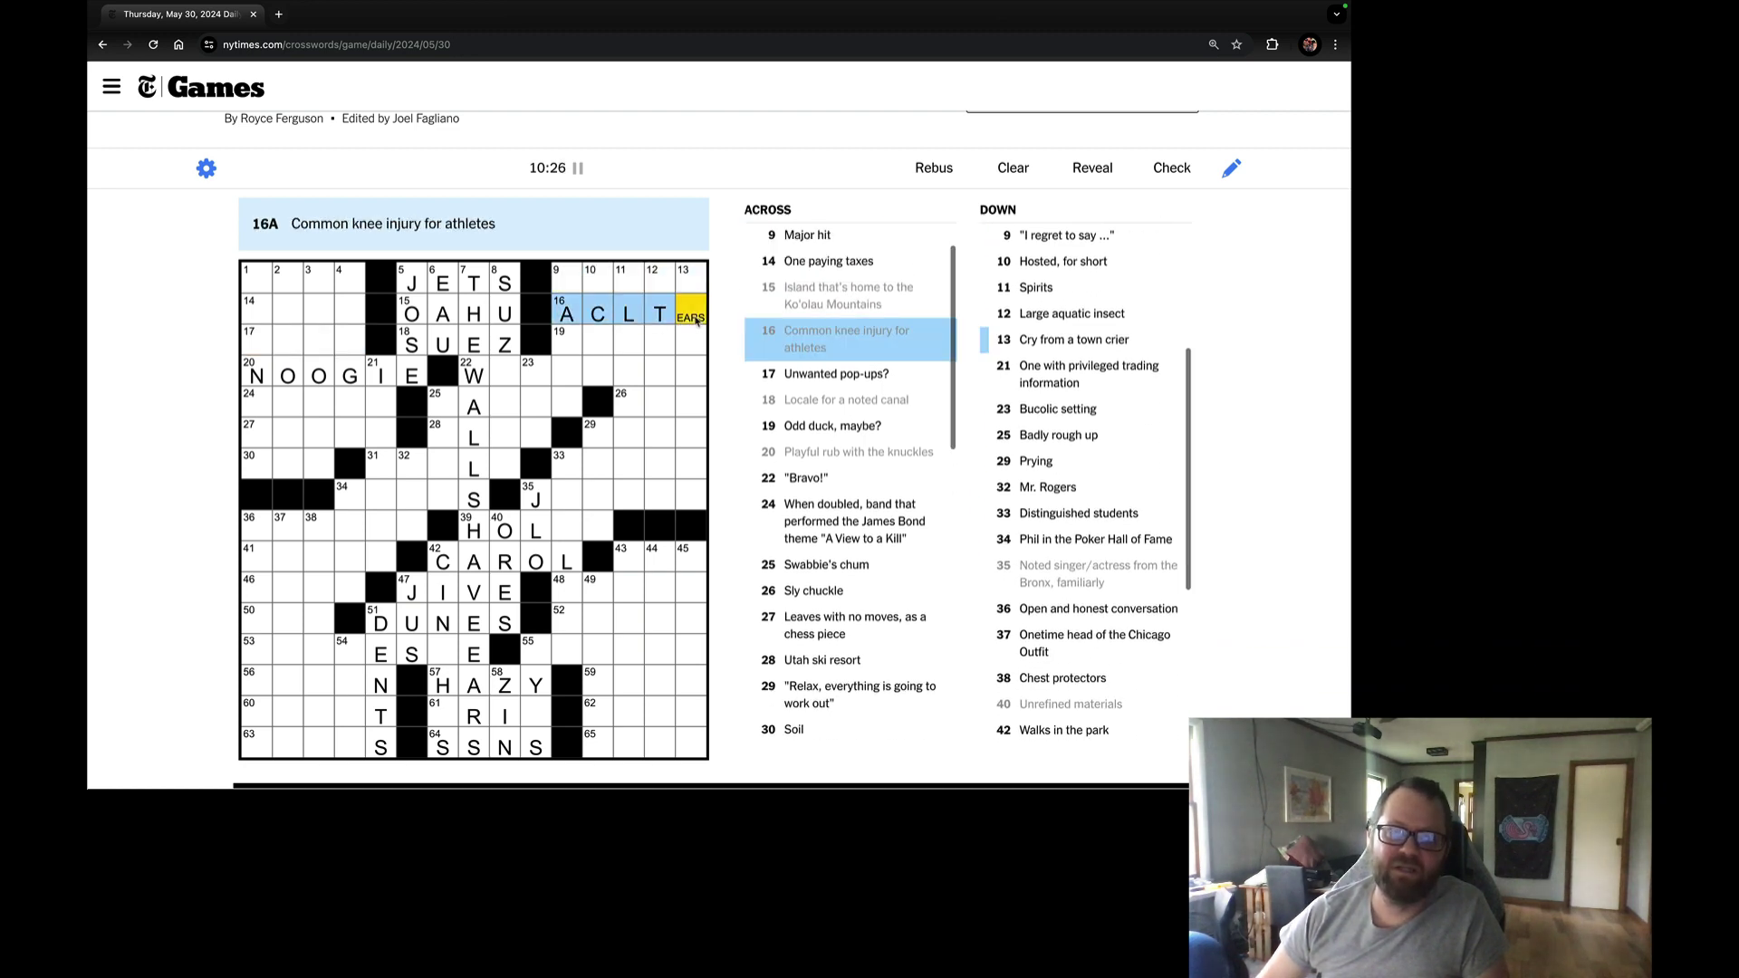
pyautogui.press('Up')
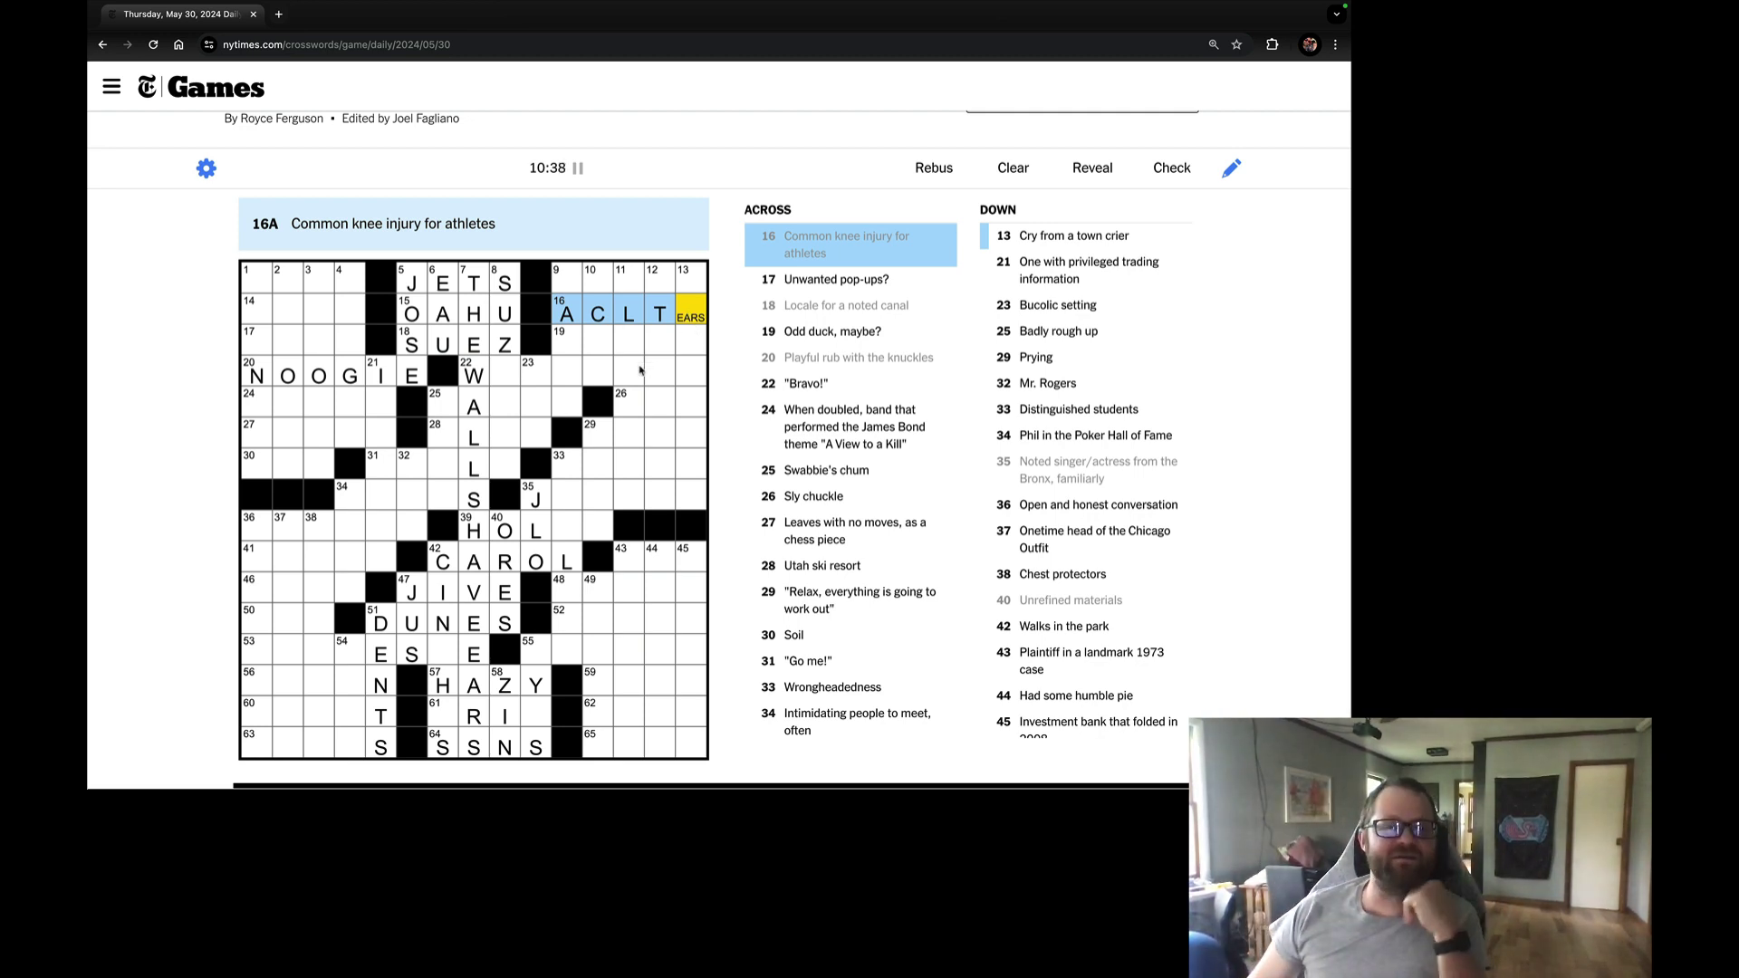
pyautogui.click(564, 346)
pyautogui.click(264, 311)
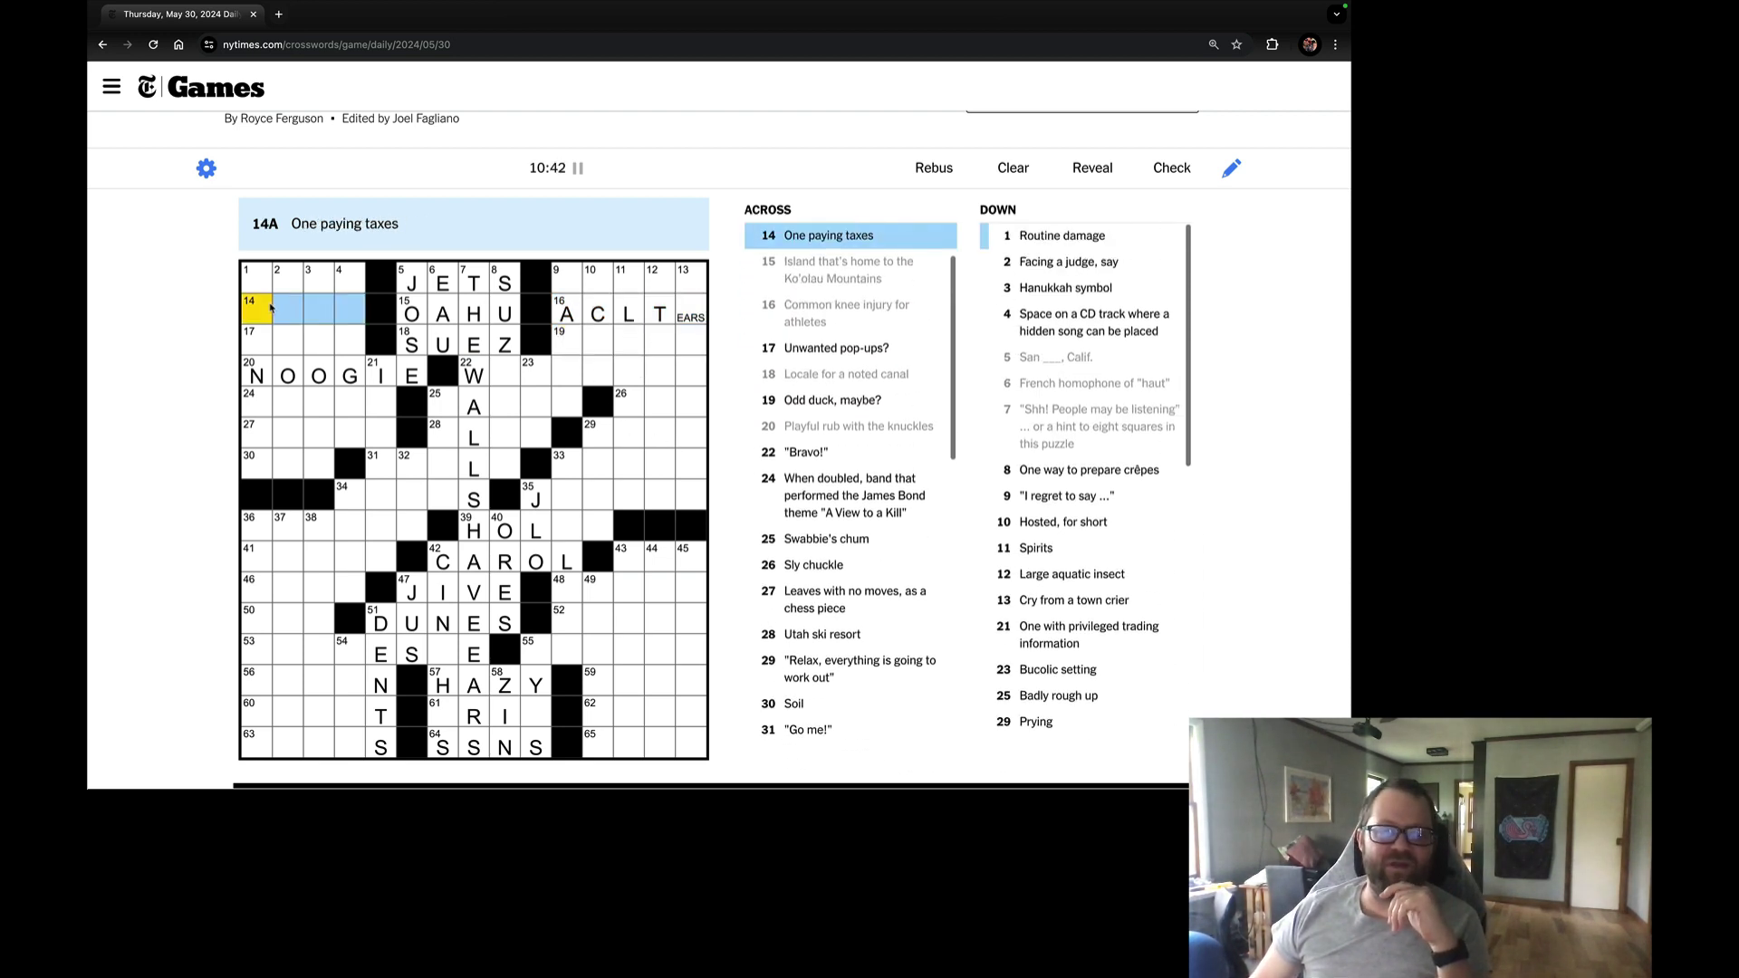
pyautogui.click(267, 281)
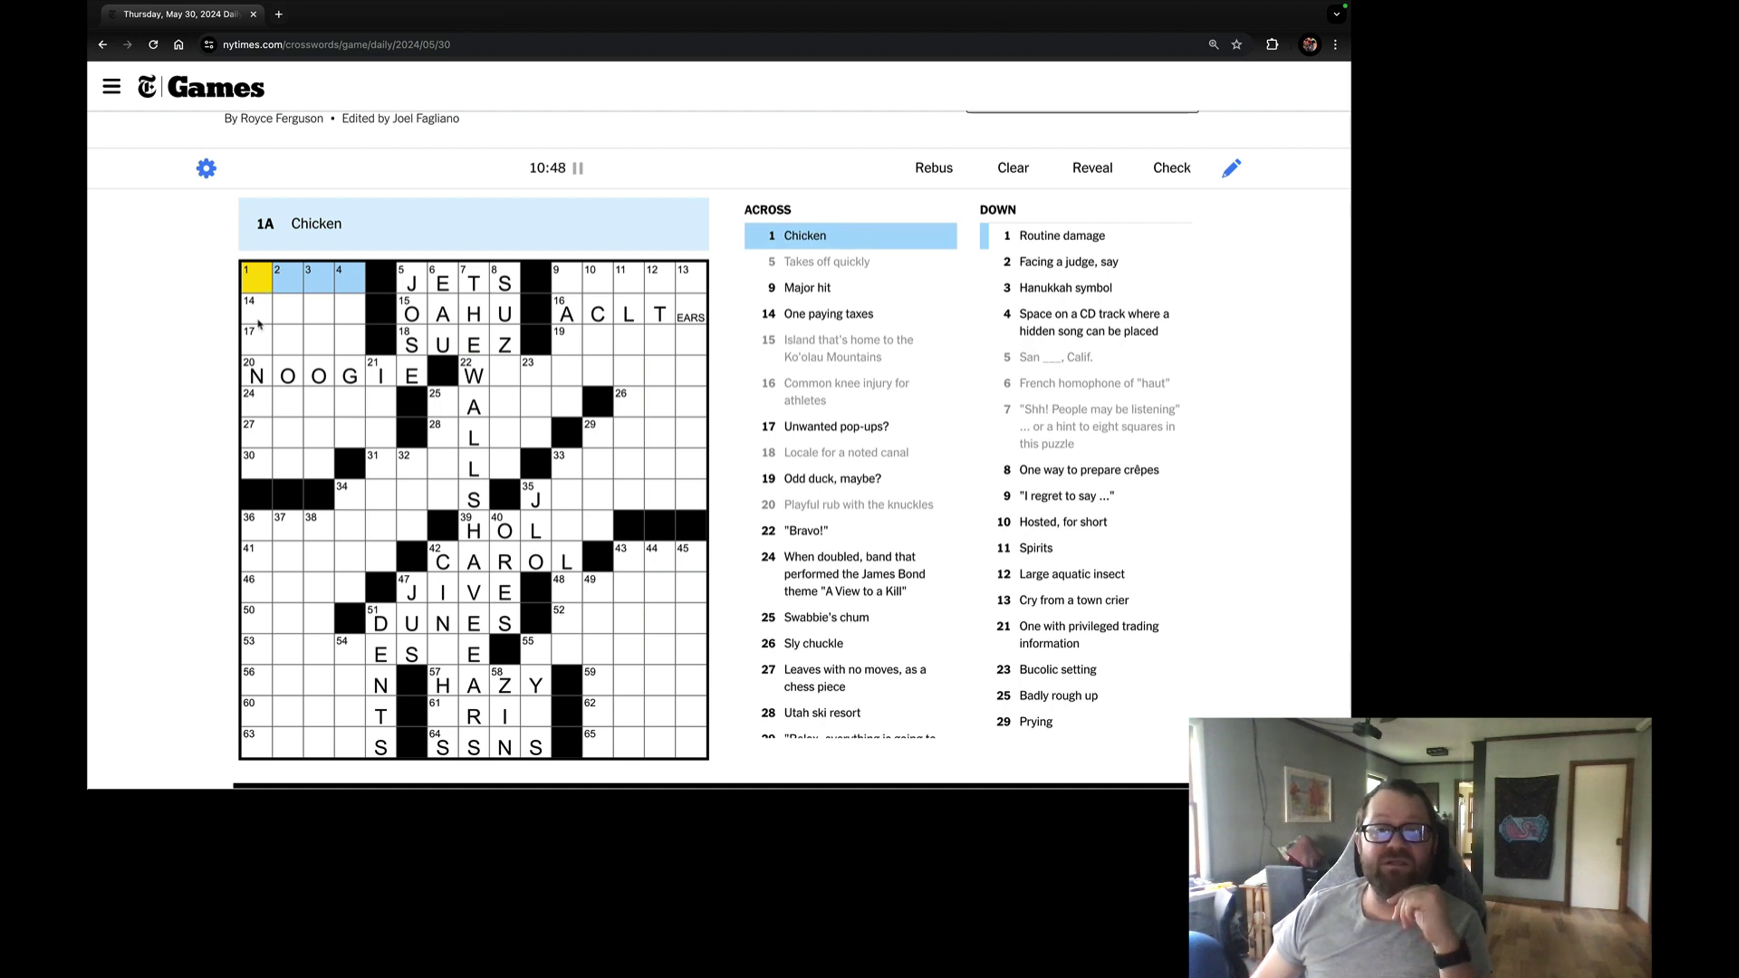
pyautogui.click(255, 308)
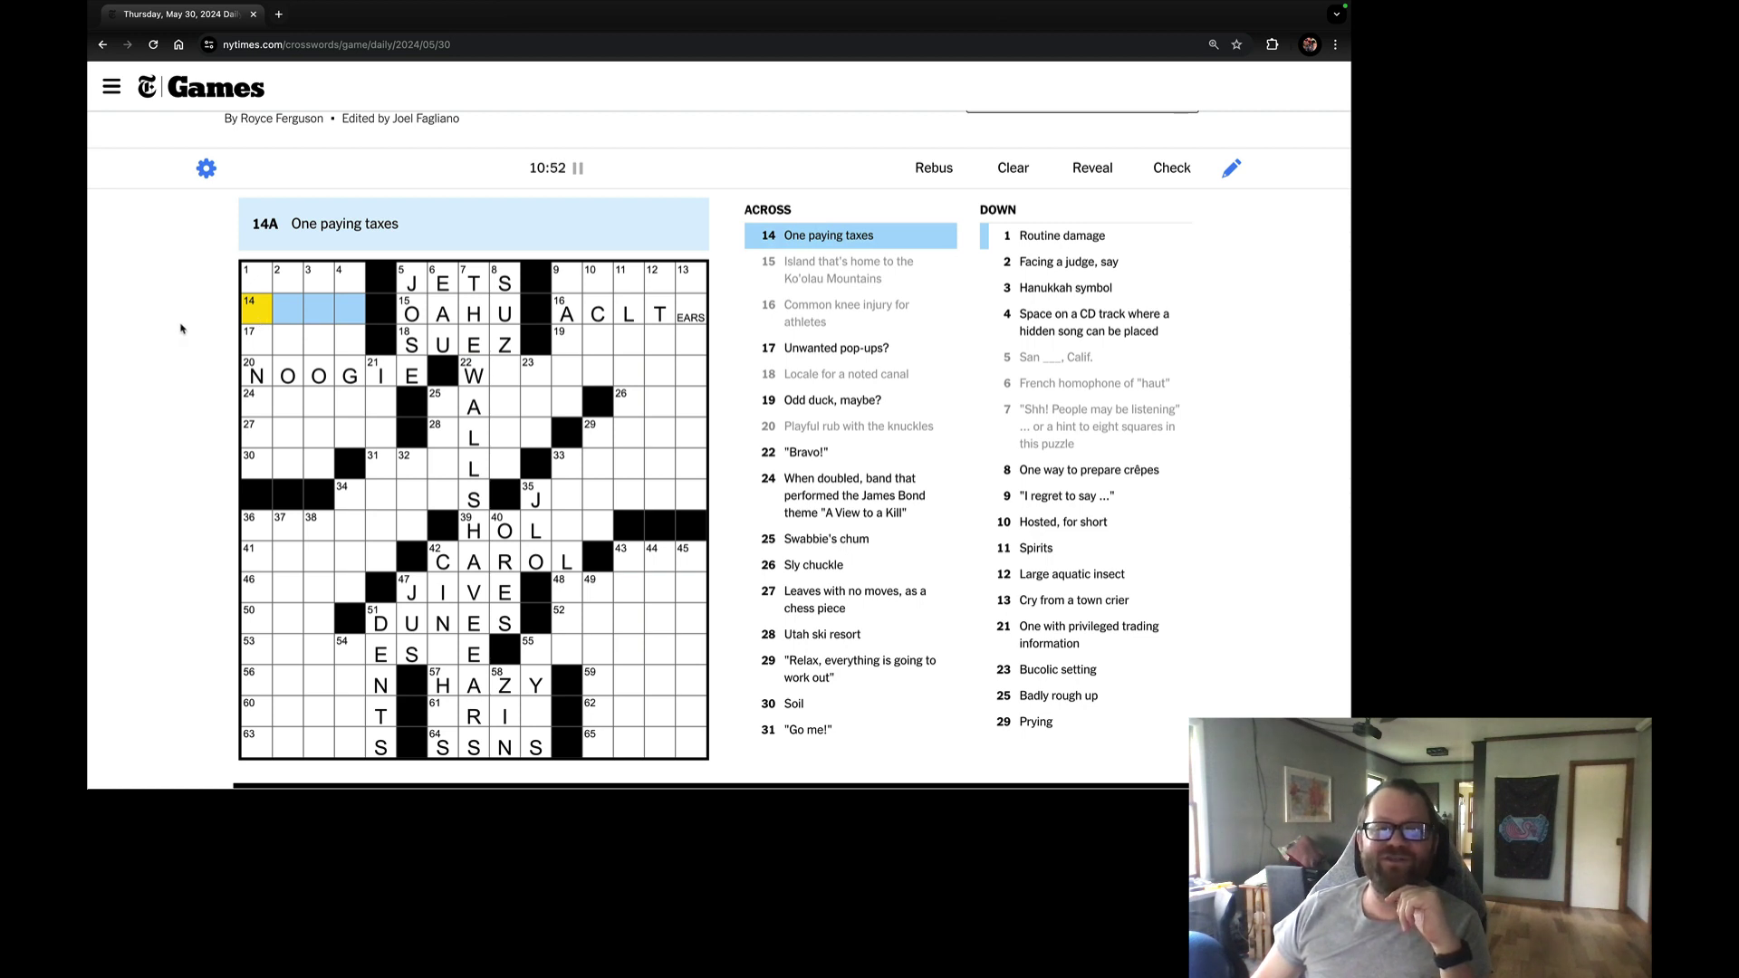
pyautogui.click(255, 343)
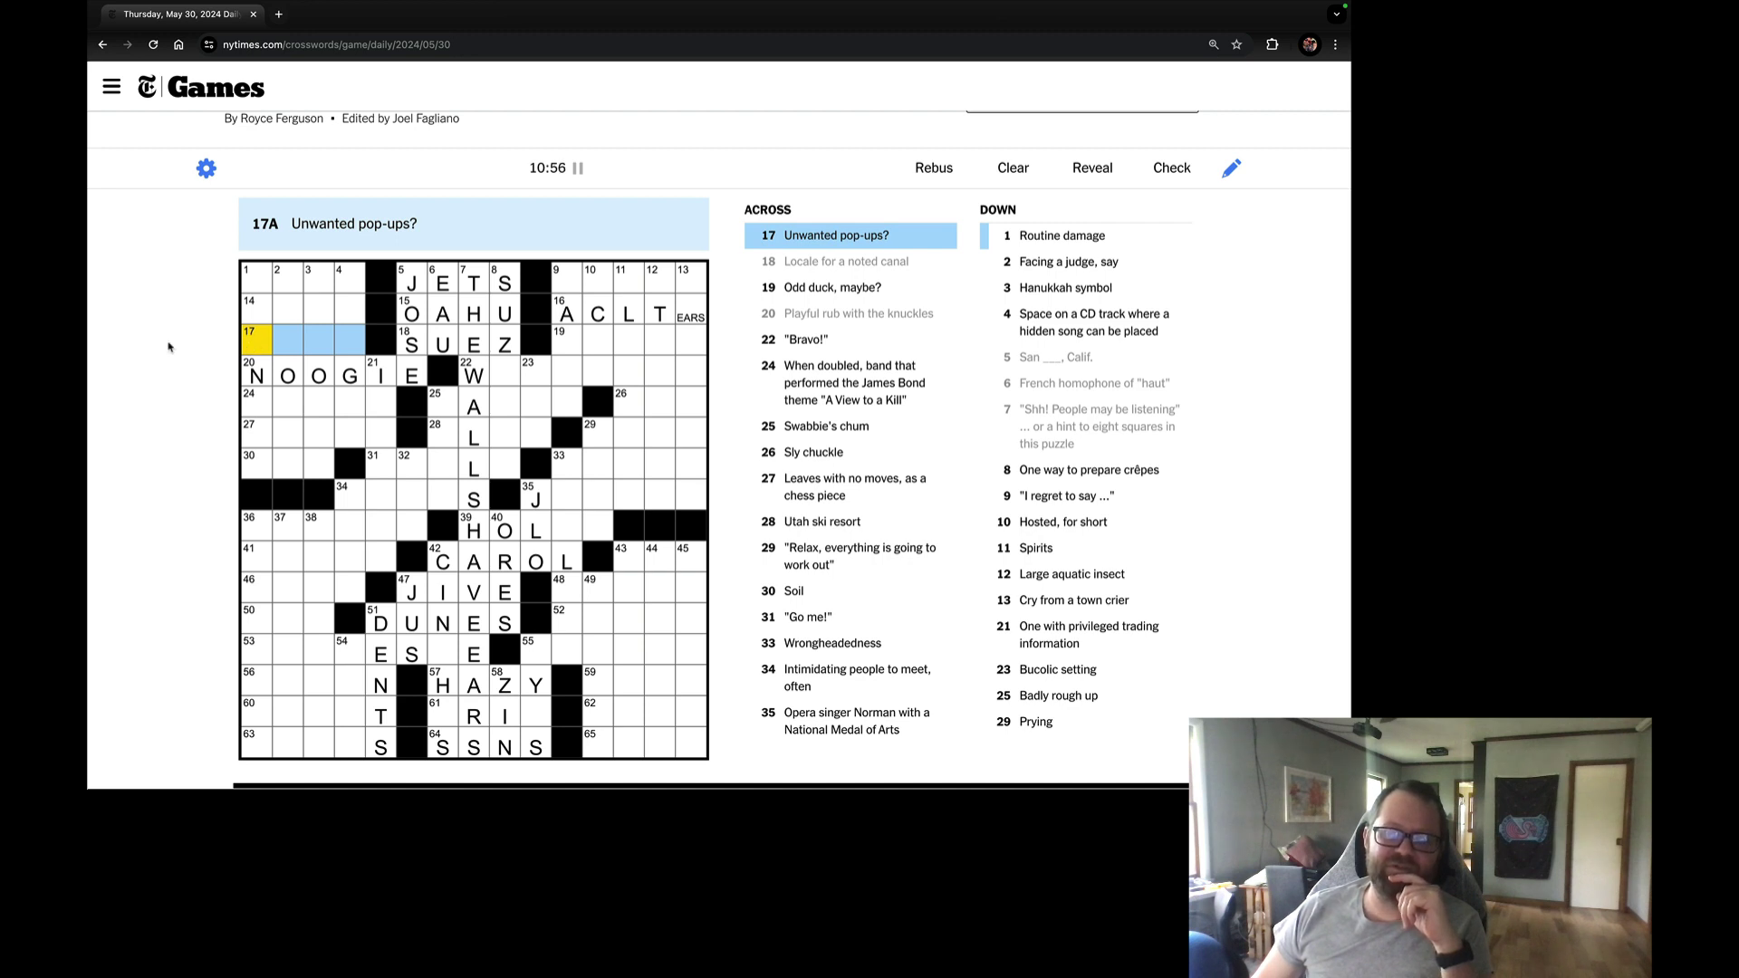
pyautogui.click(558, 345)
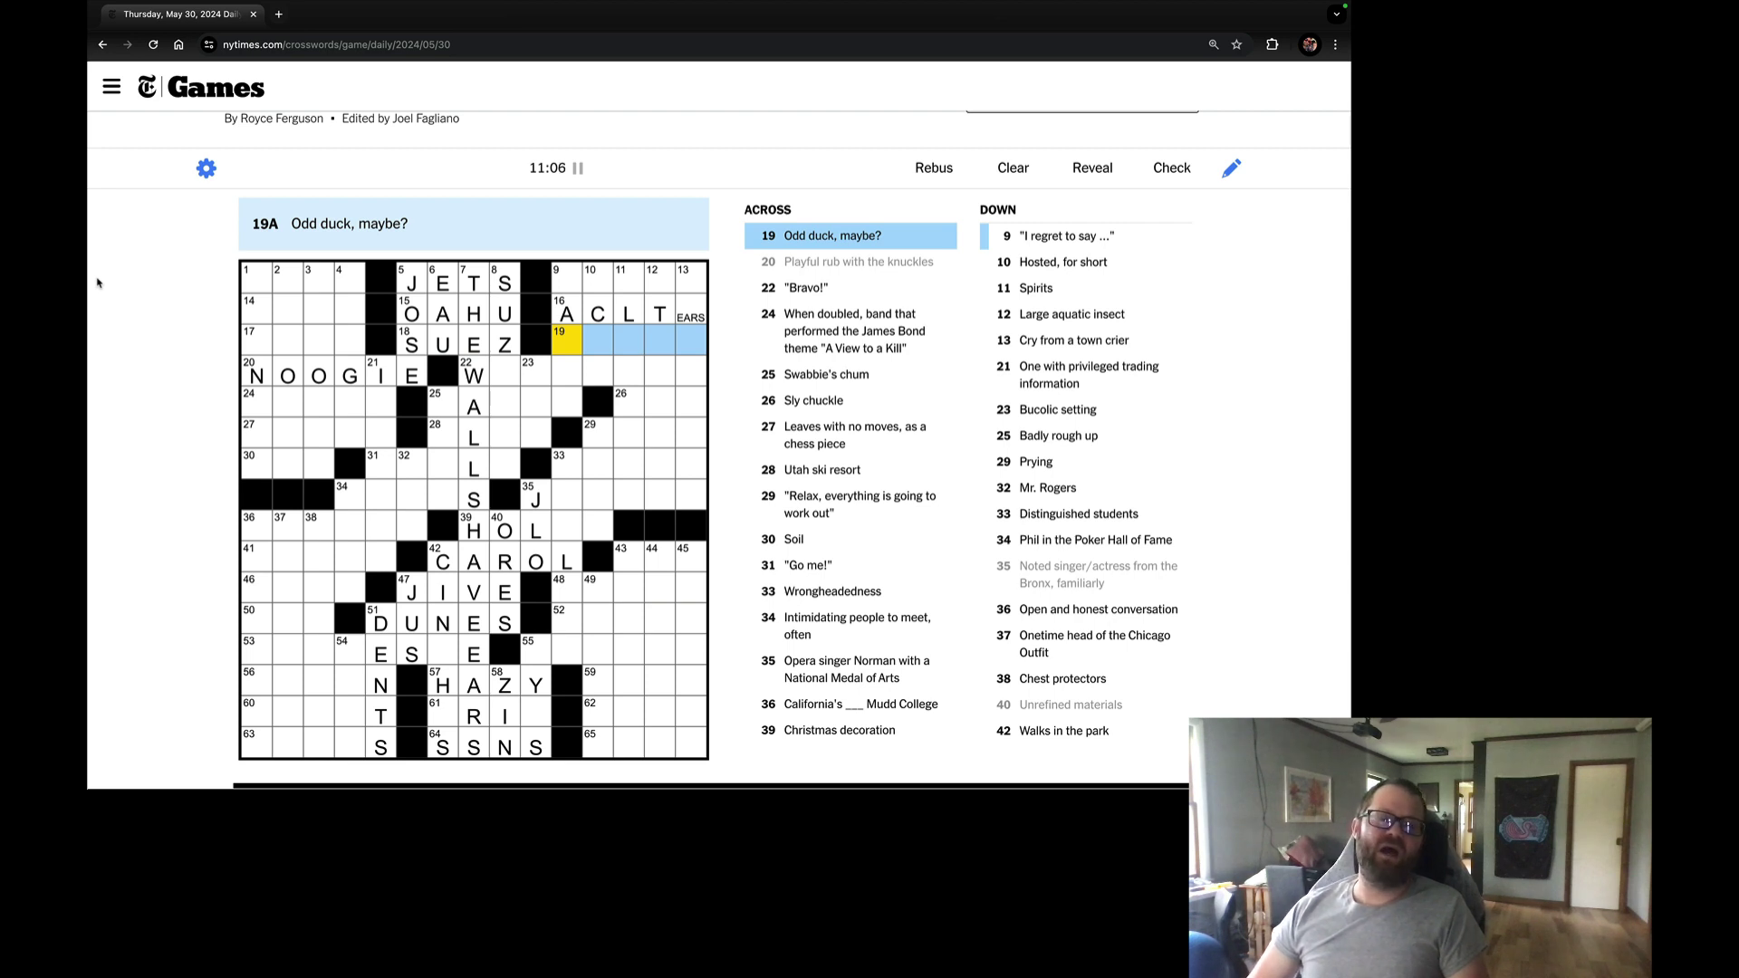
pyautogui.press('Tab')
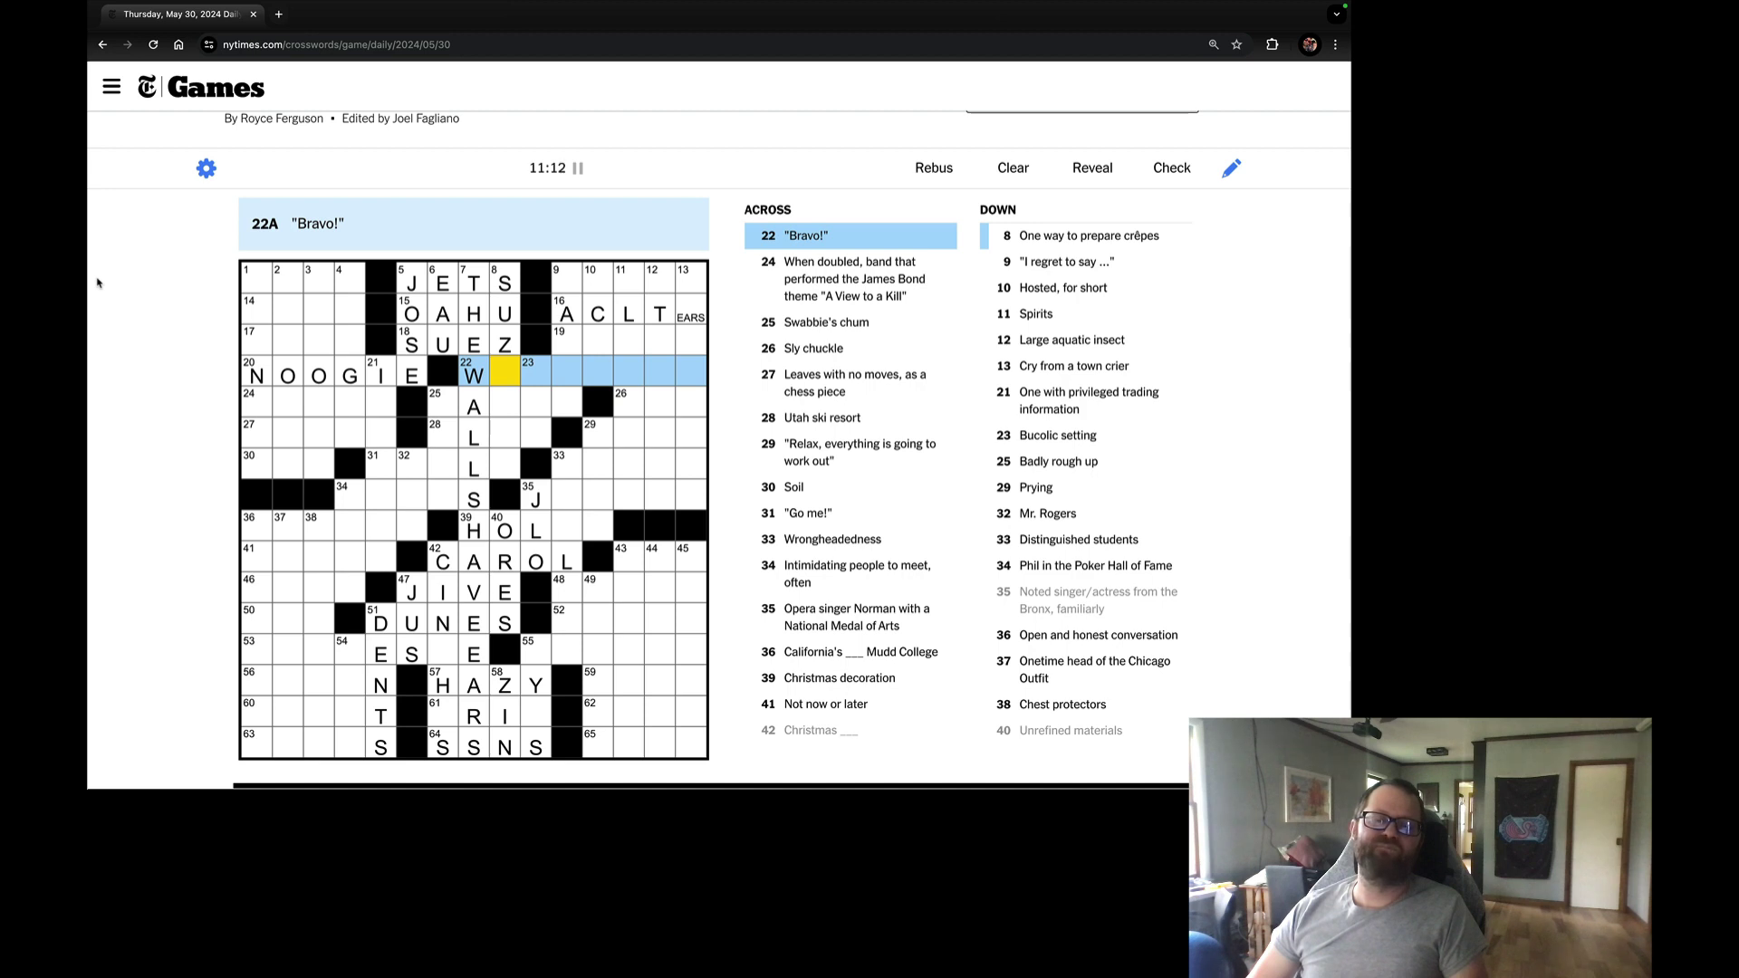
pyautogui.write('AYTOGO')
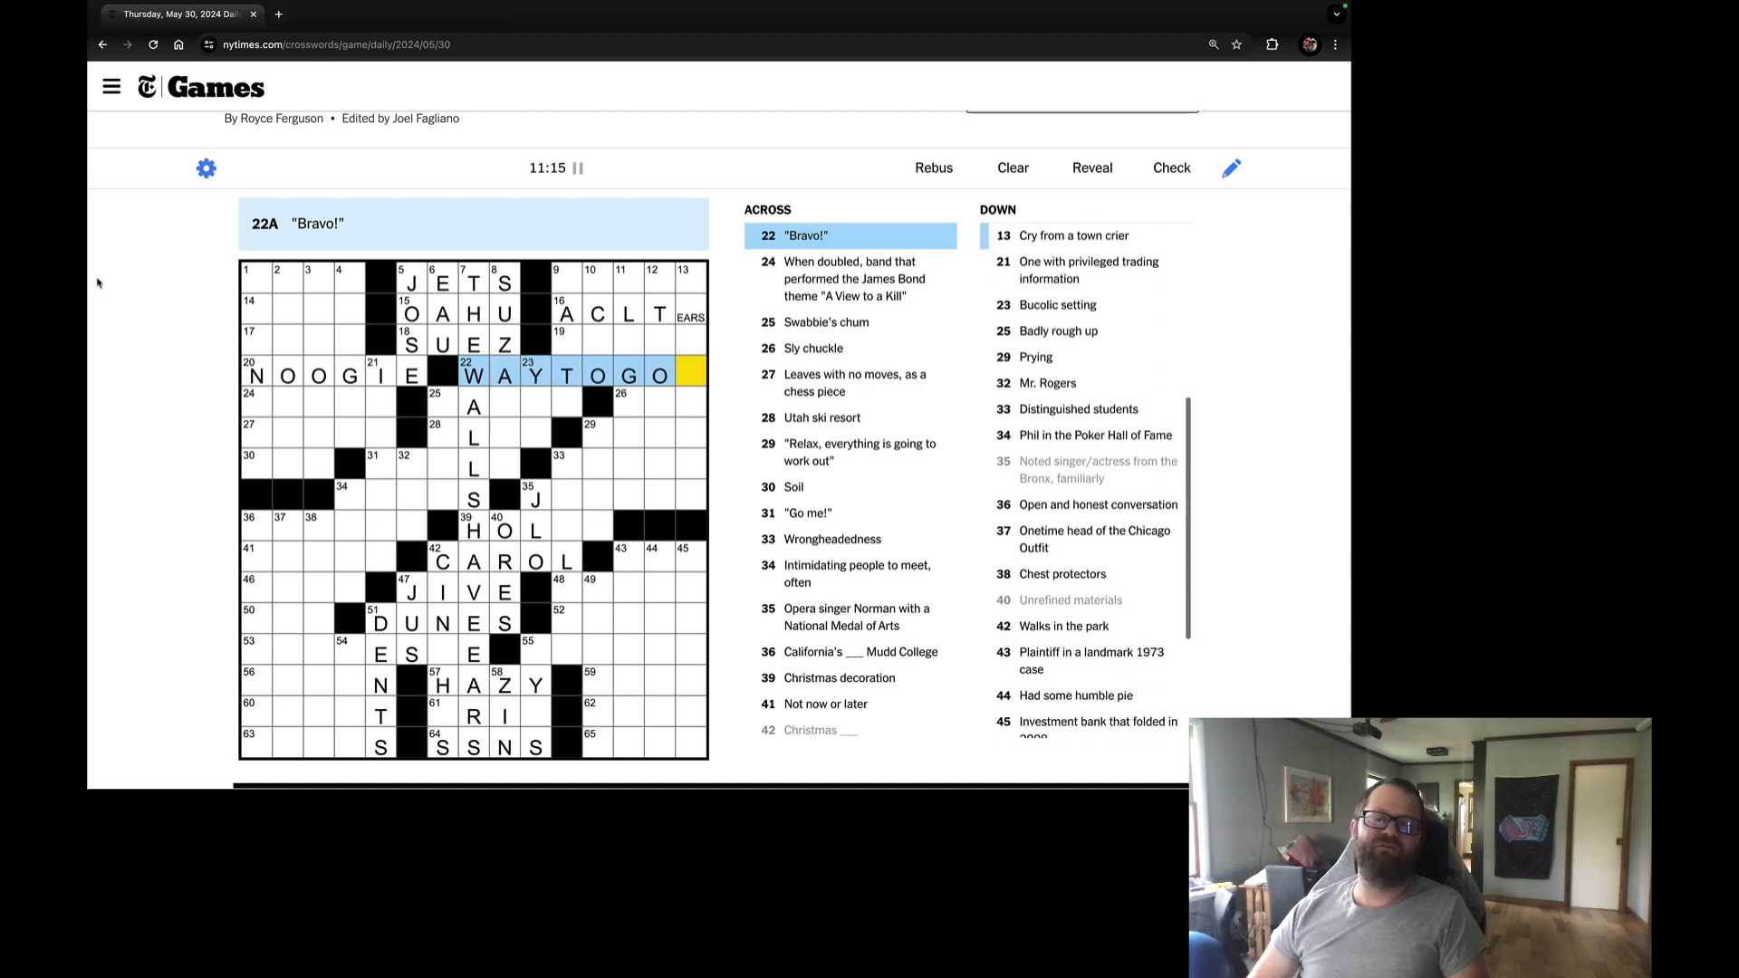
# Erase the AY letters from 22-Across and fill 24-Across with DURAN.
pyautogui.press('BackSpace')
pyautogui.press('BackSpace')
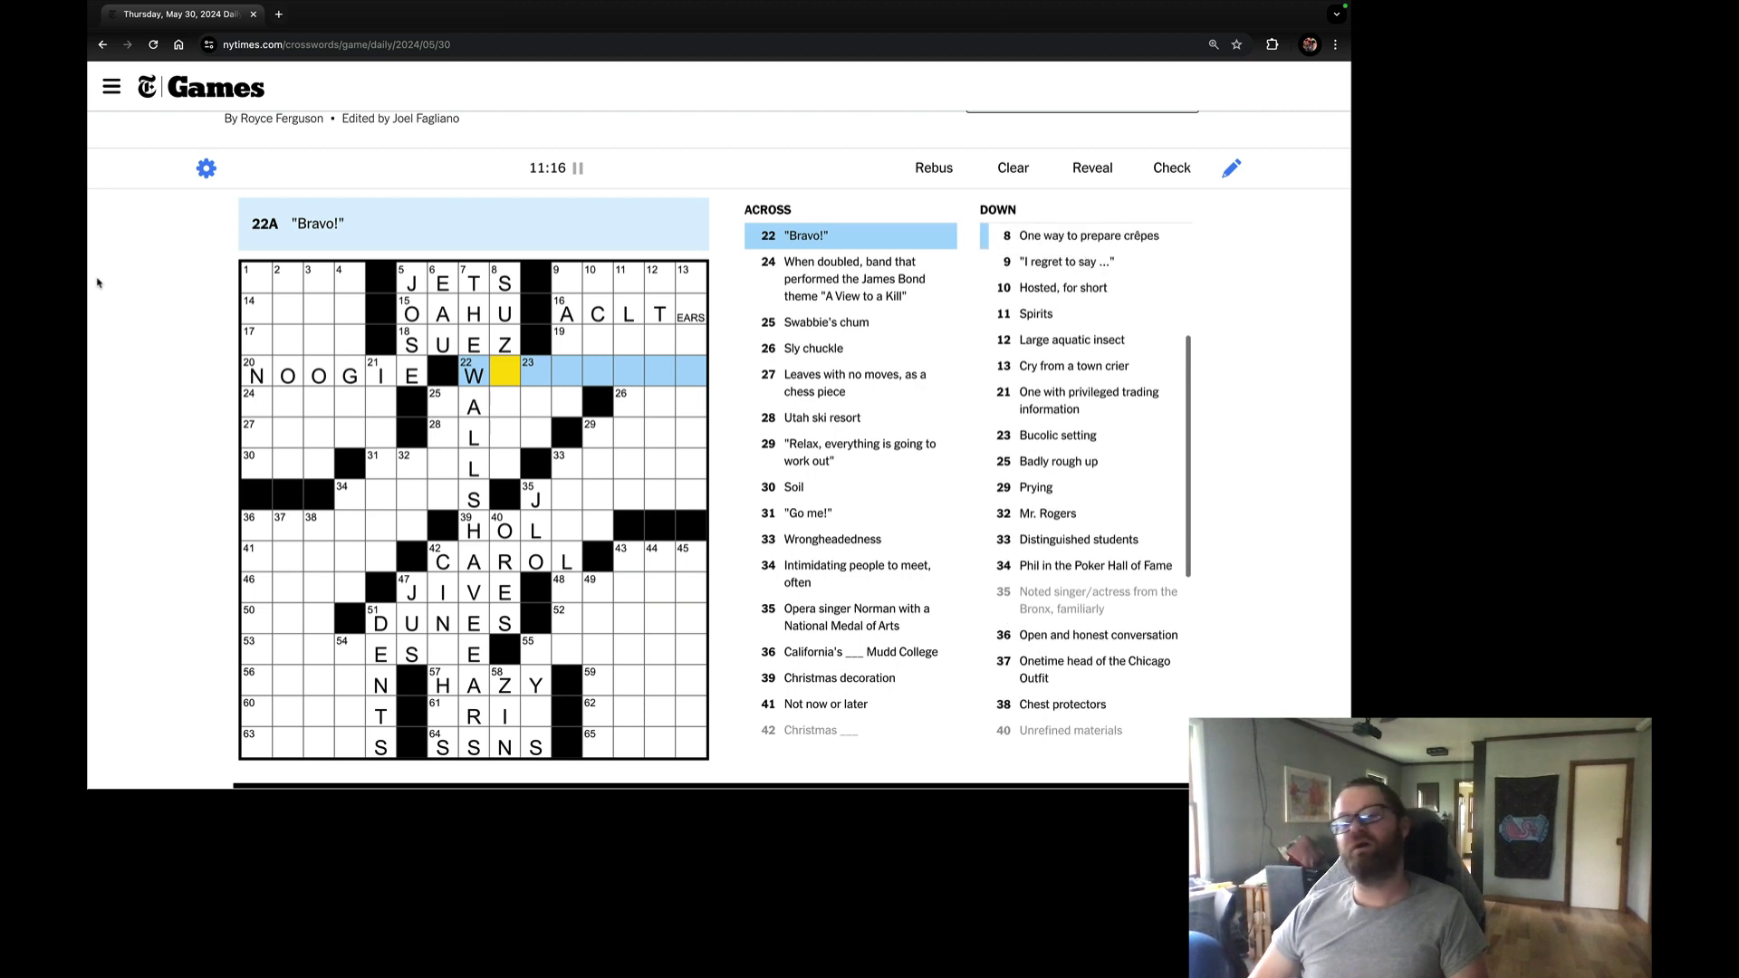
pyautogui.press('Tab')
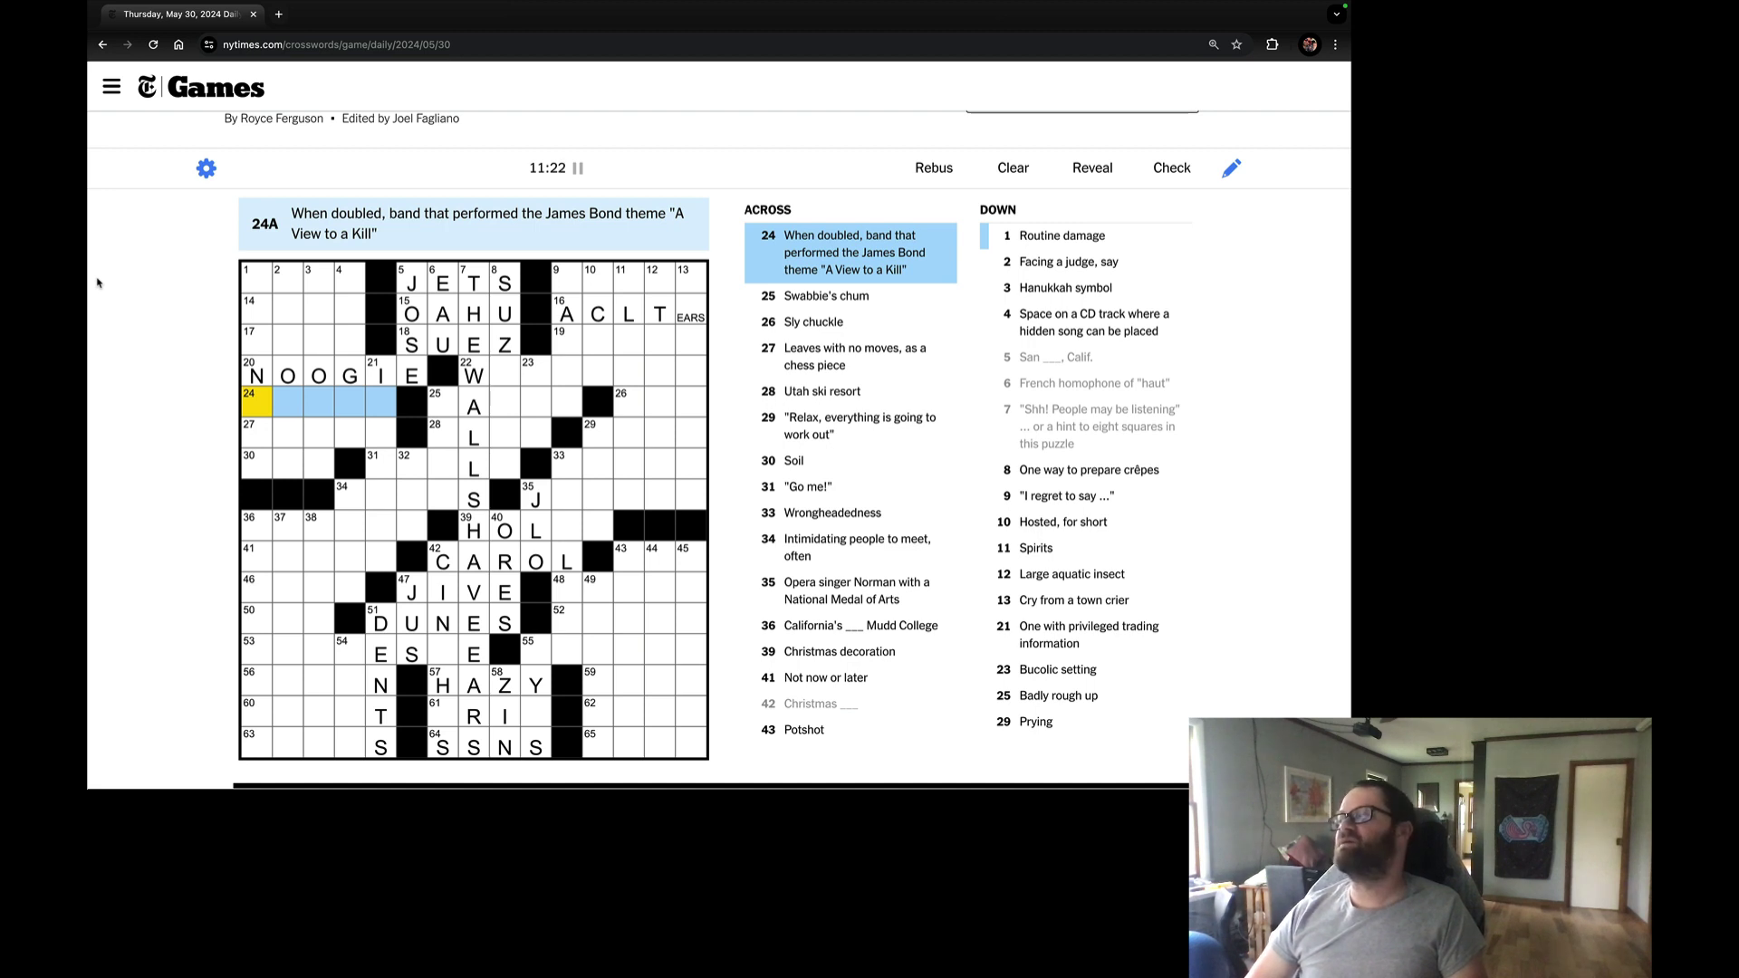
pyautogui.write('DURAN')
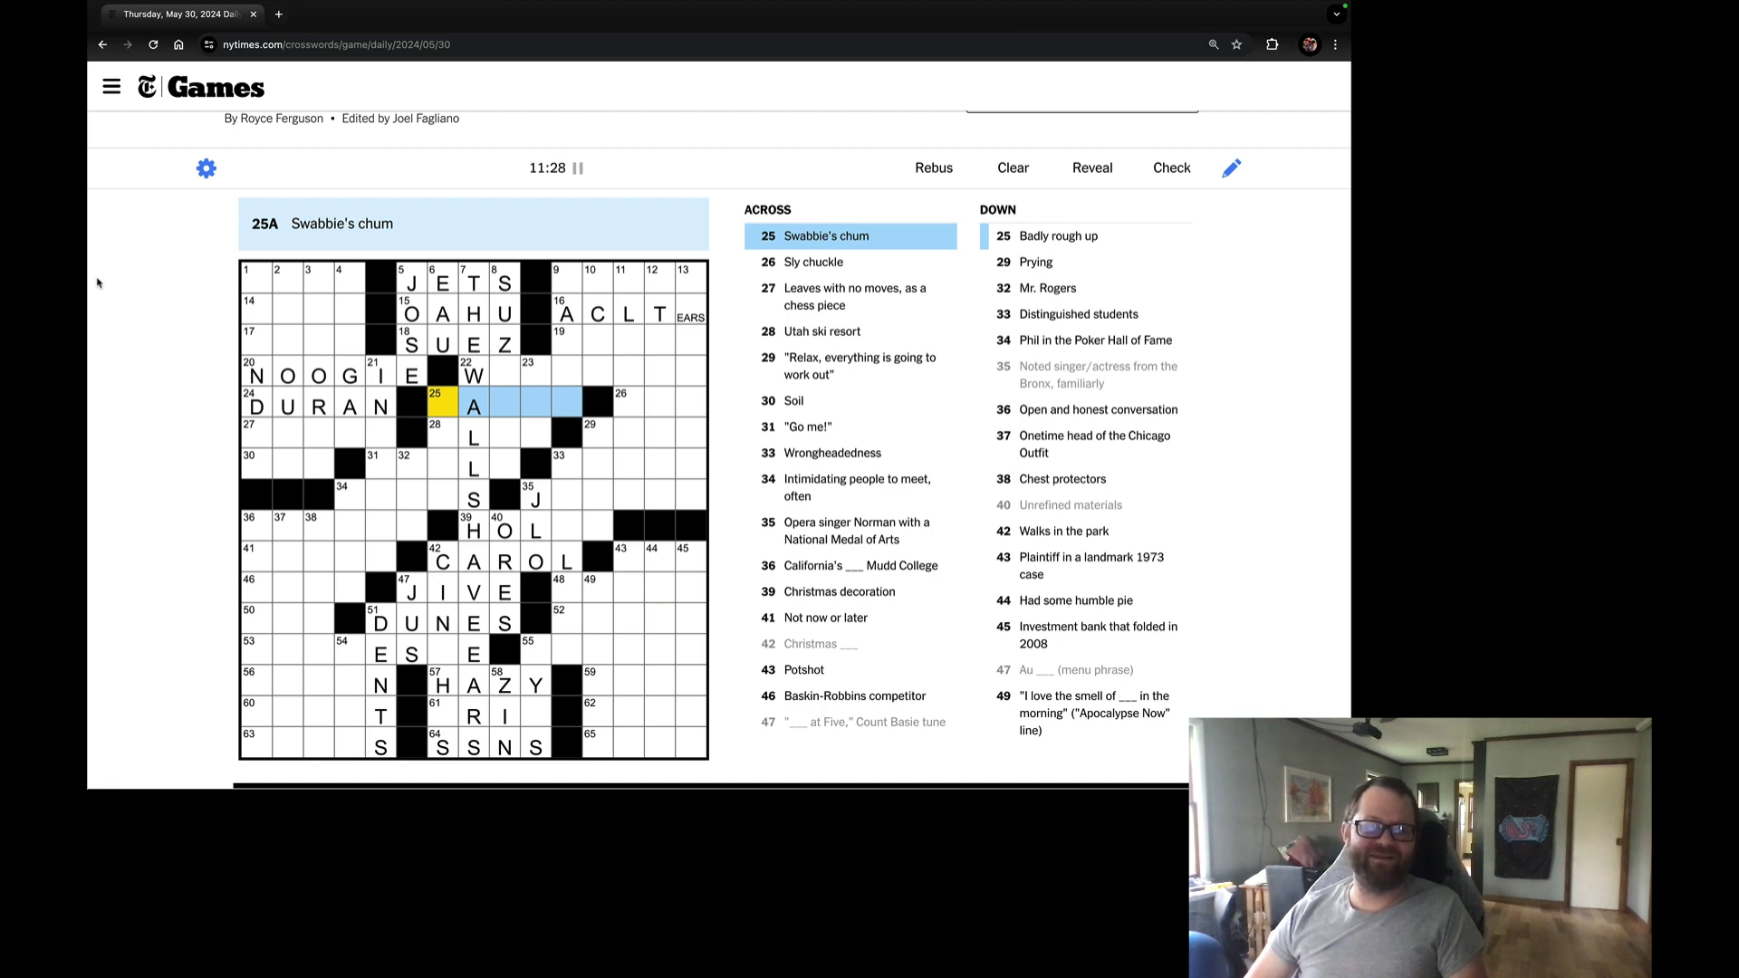
pyautogui.press('Tab')
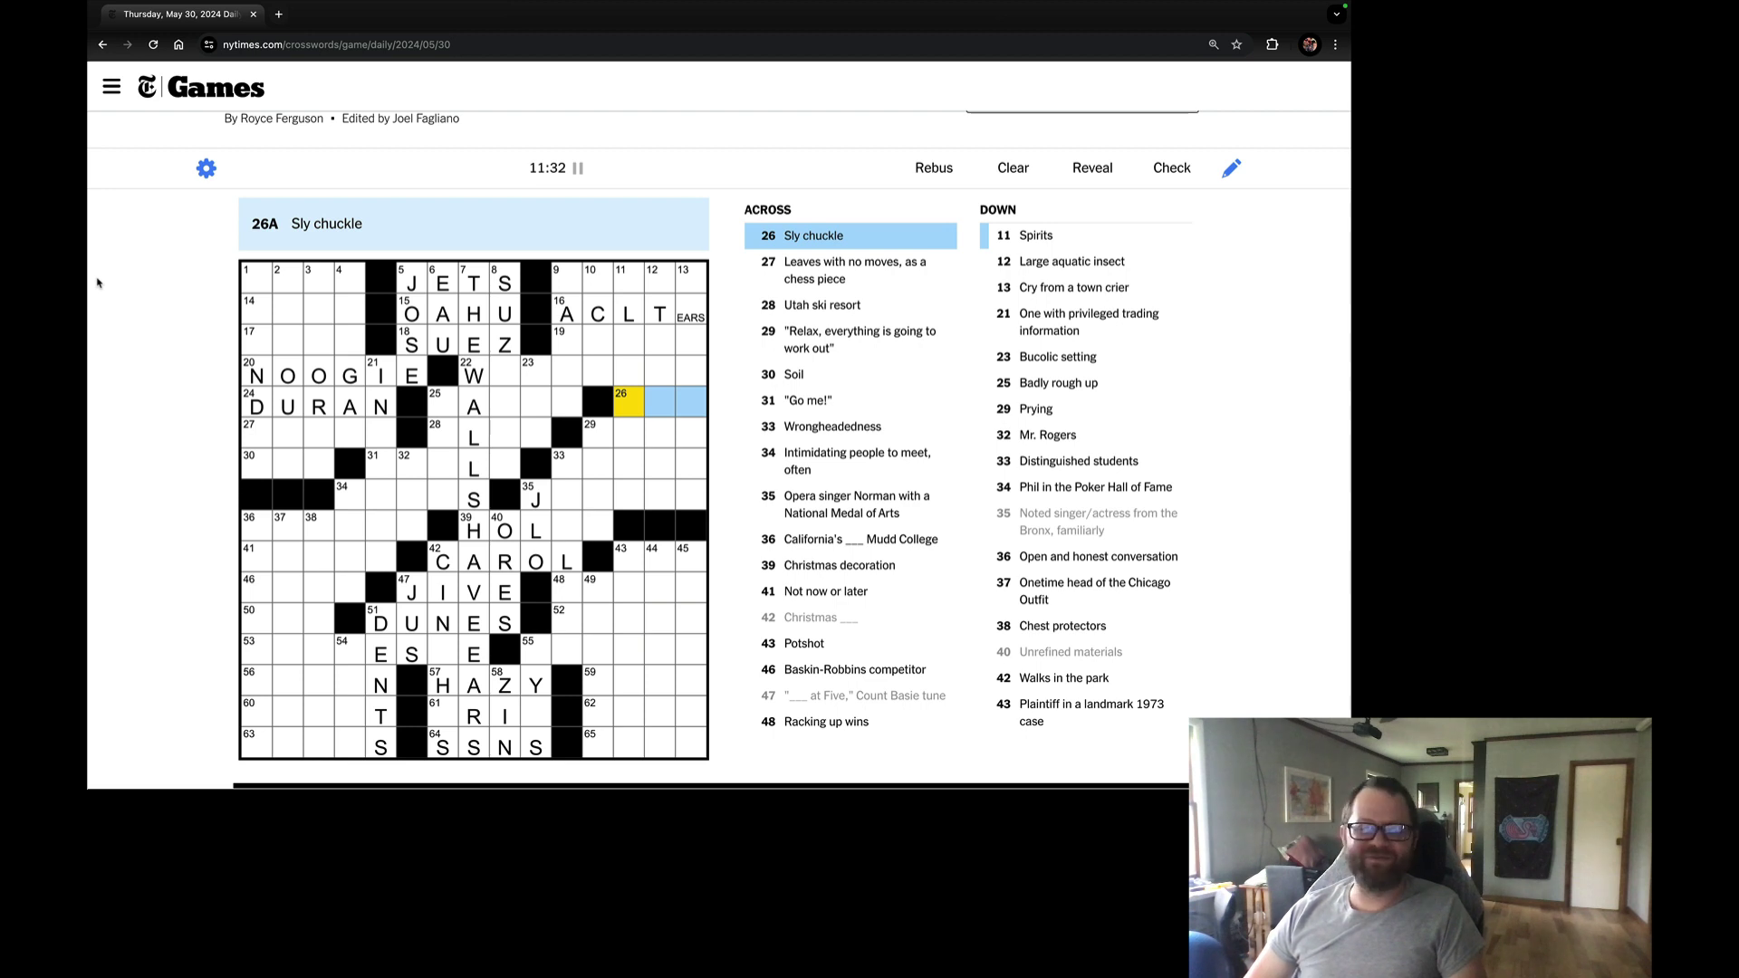
# Move back and forth among the 25-, 26- and 27-Across clues, ending on 27-Across.
pyautogui.hotkey('shift', 'Tab')
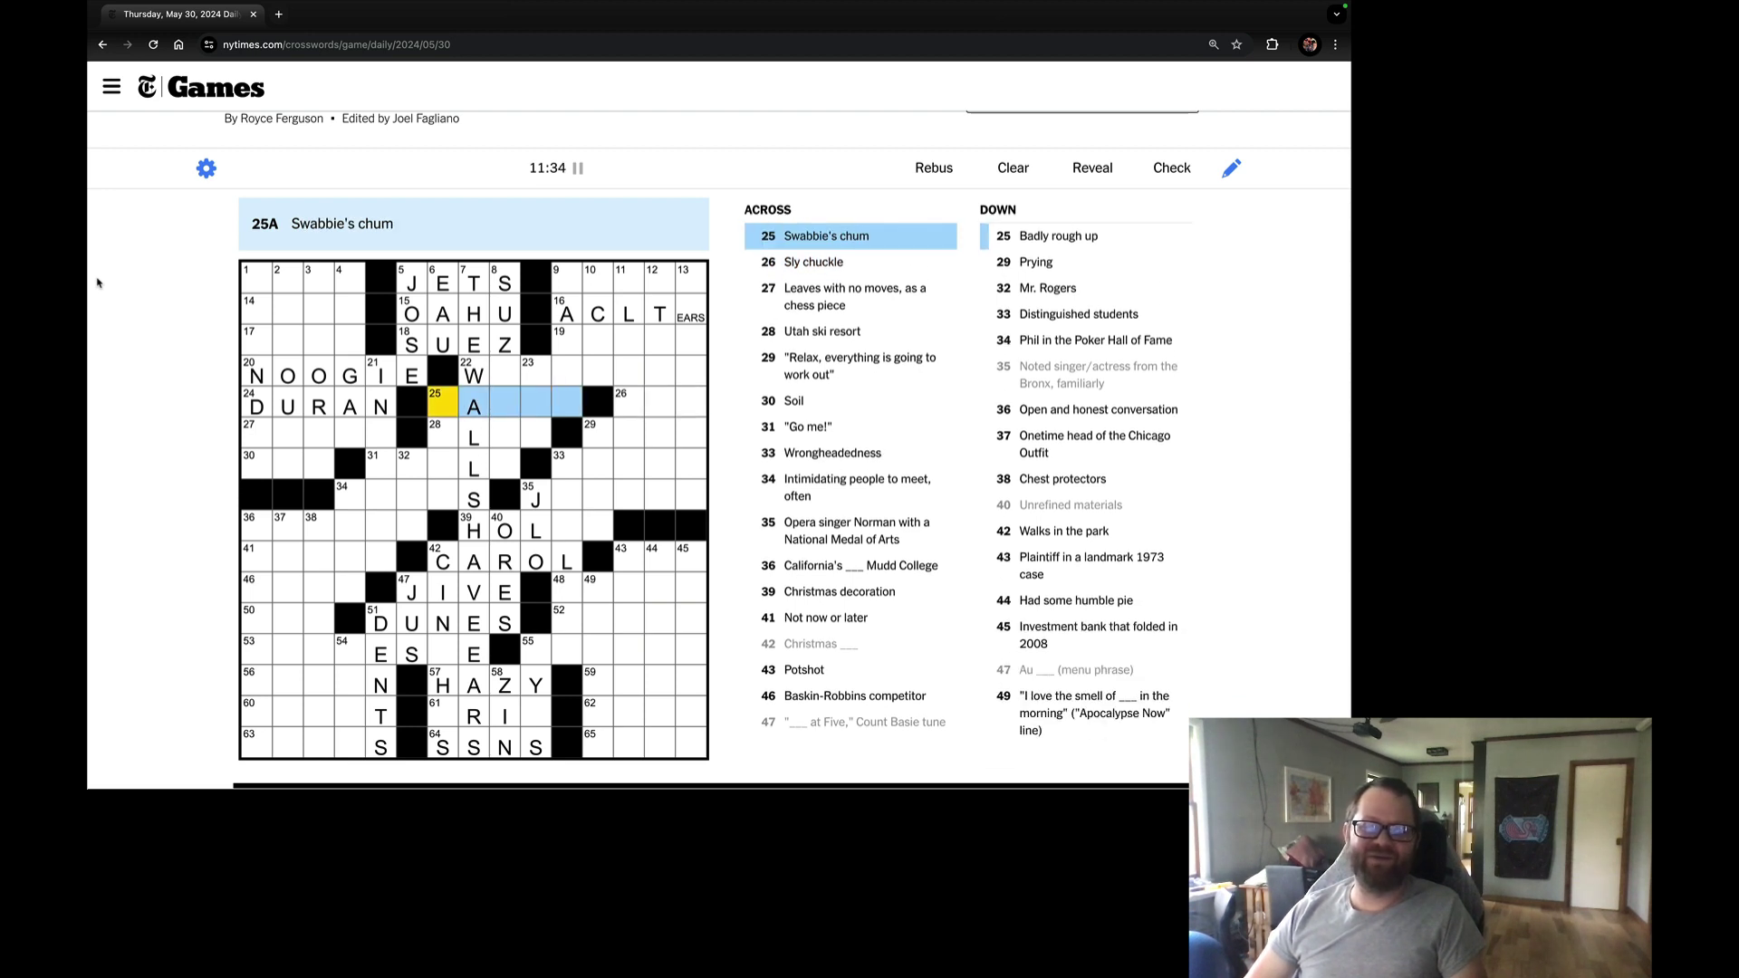
pyautogui.press('Tab')
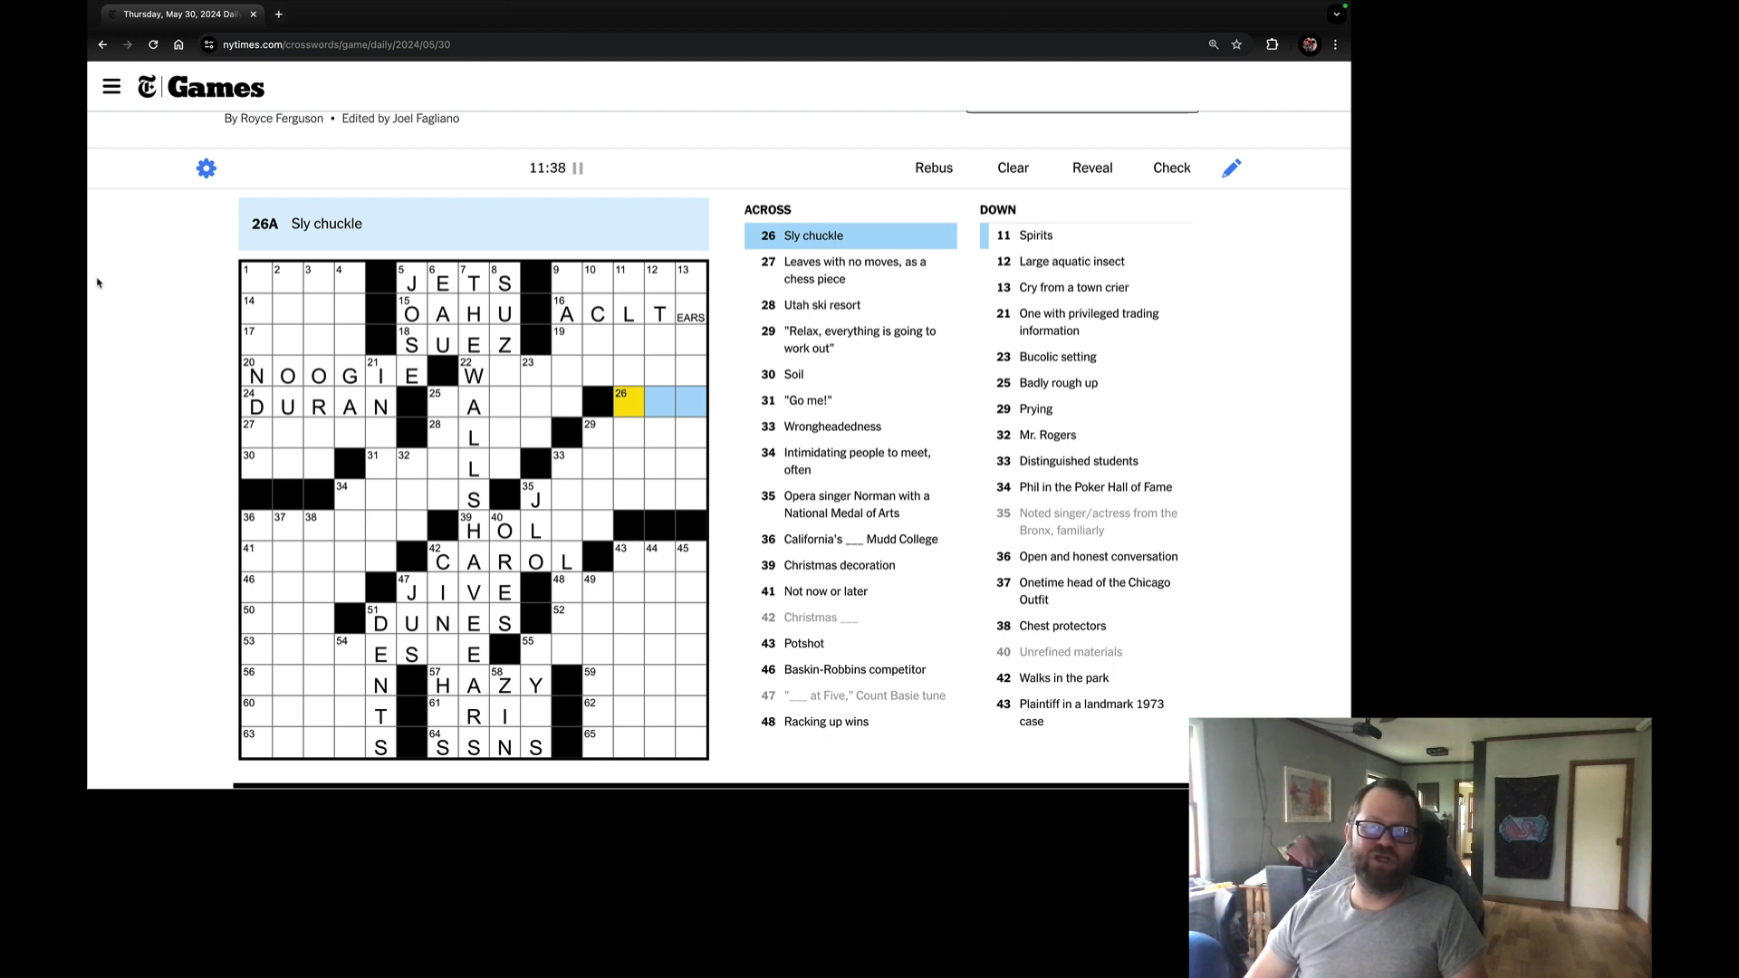
pyautogui.press('Tab')
pyautogui.hotkey('shift', 'Tab')
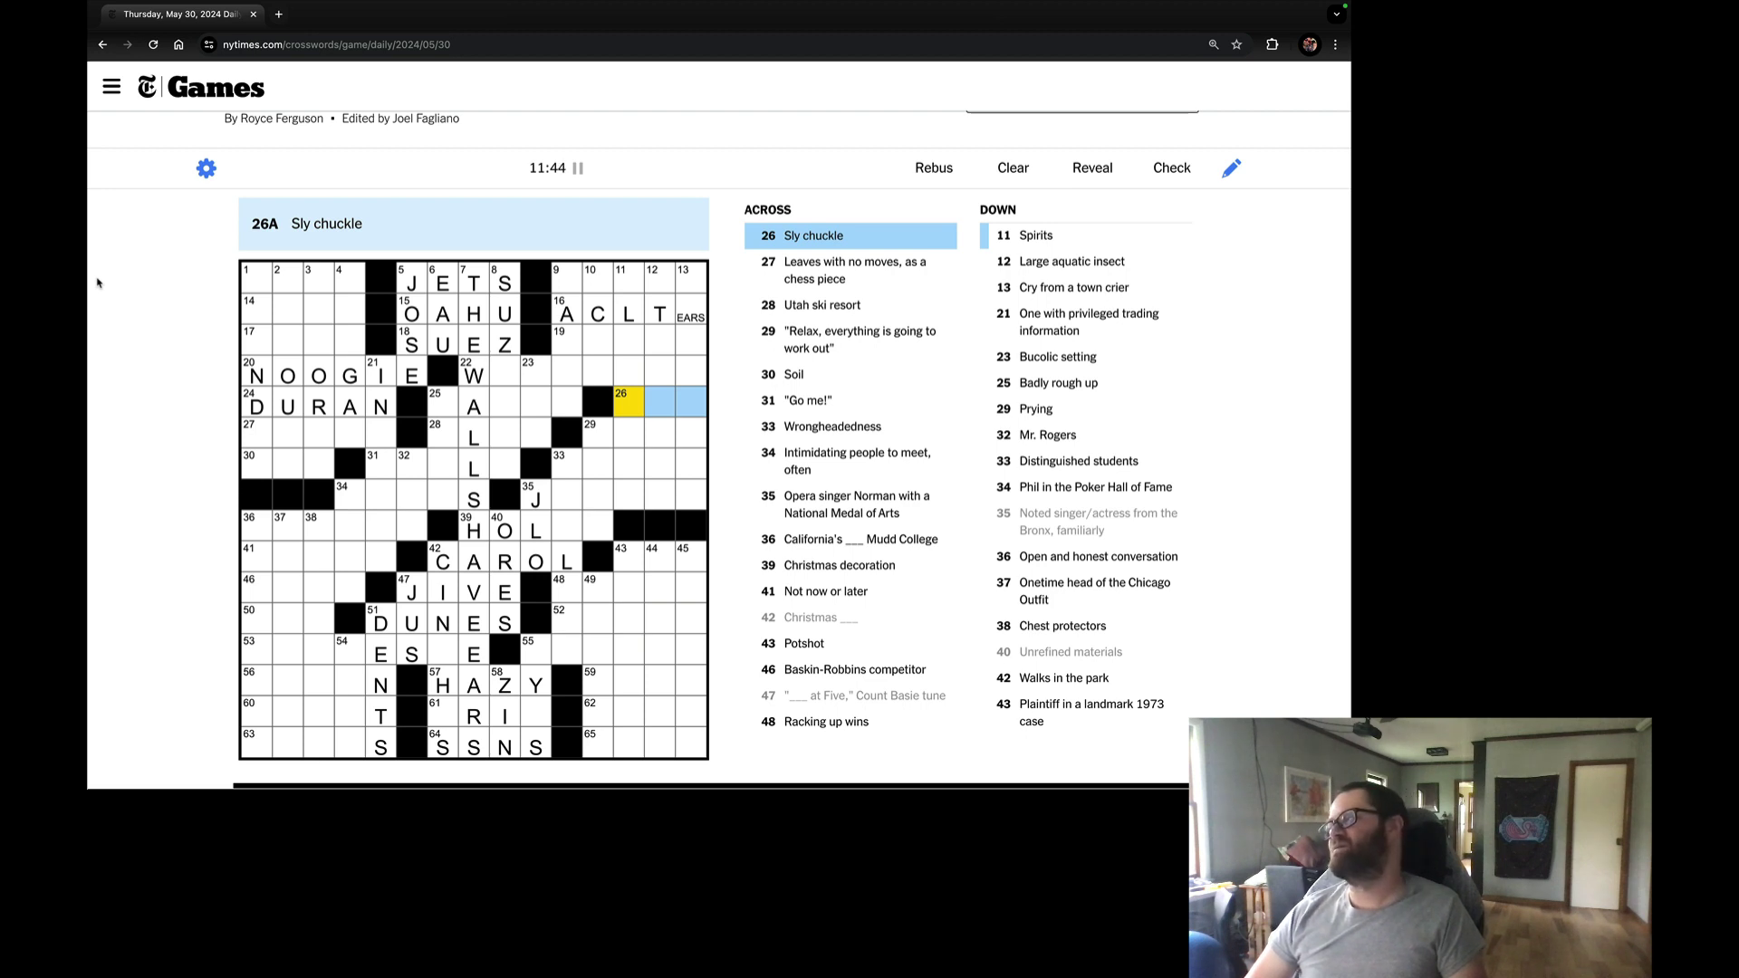
pyautogui.press('Tab')
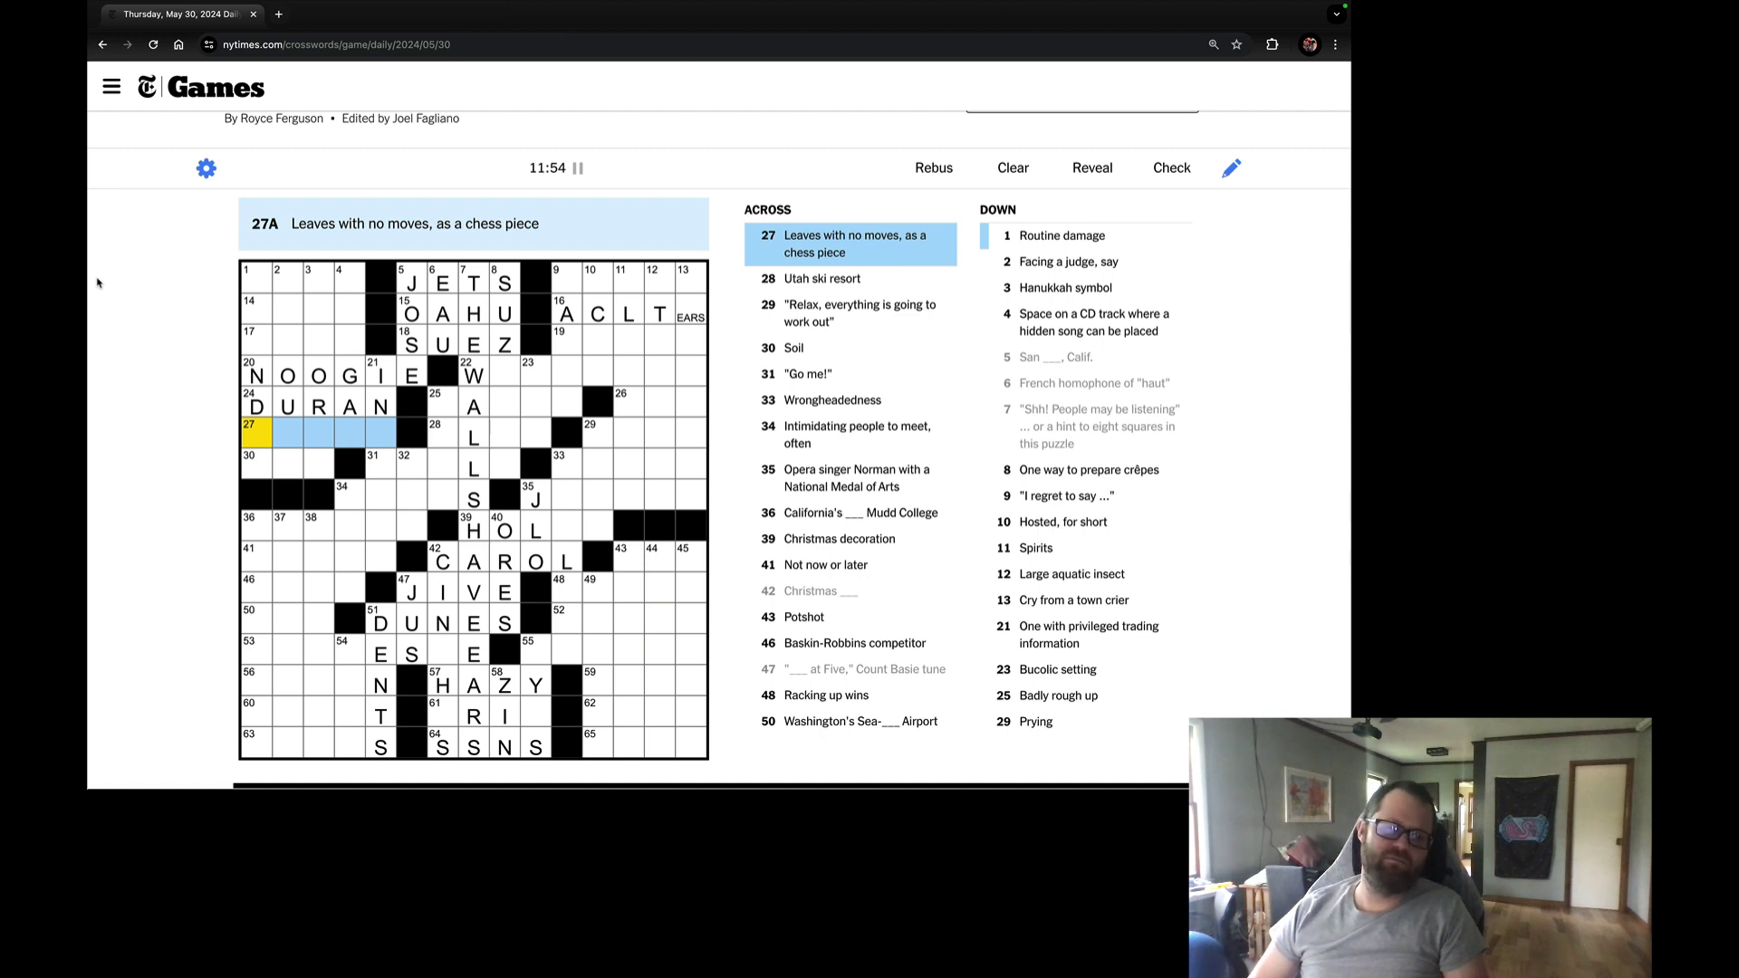
# Fill 29-Across with NOF plus an EARS rebus square, then select 13-Down through 16-Across's EARS square.
pyautogui.press('Tab')
pyautogui.press('Tab')
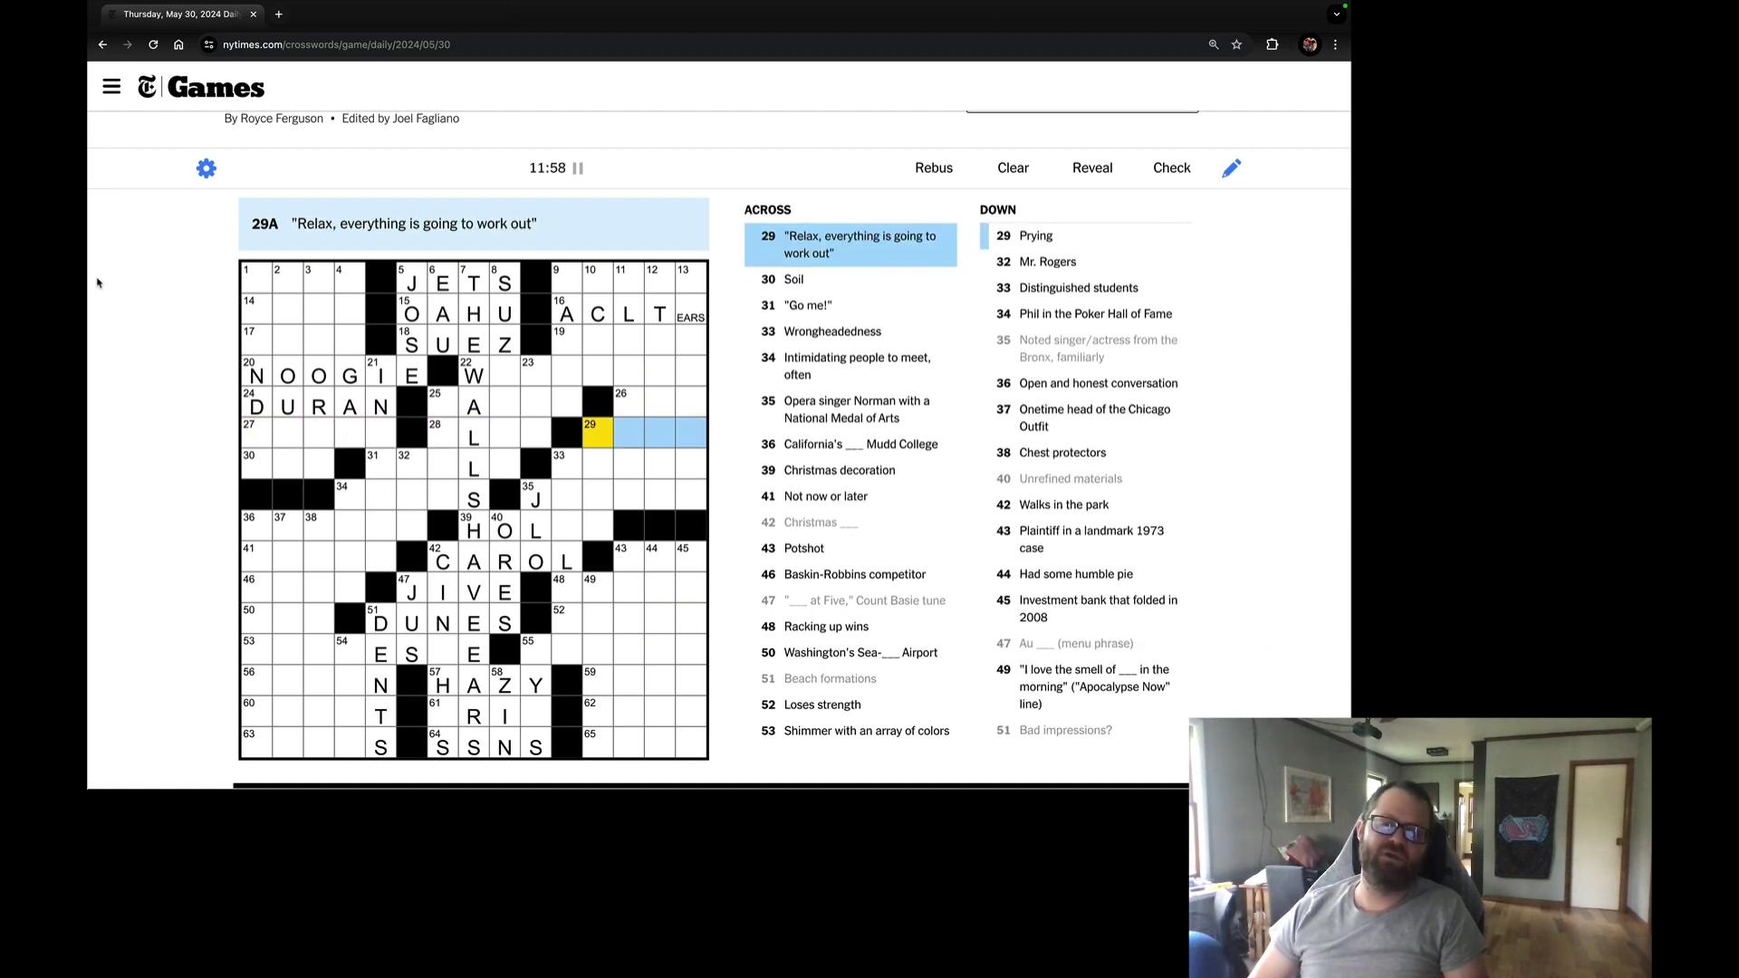
pyautogui.write('N')
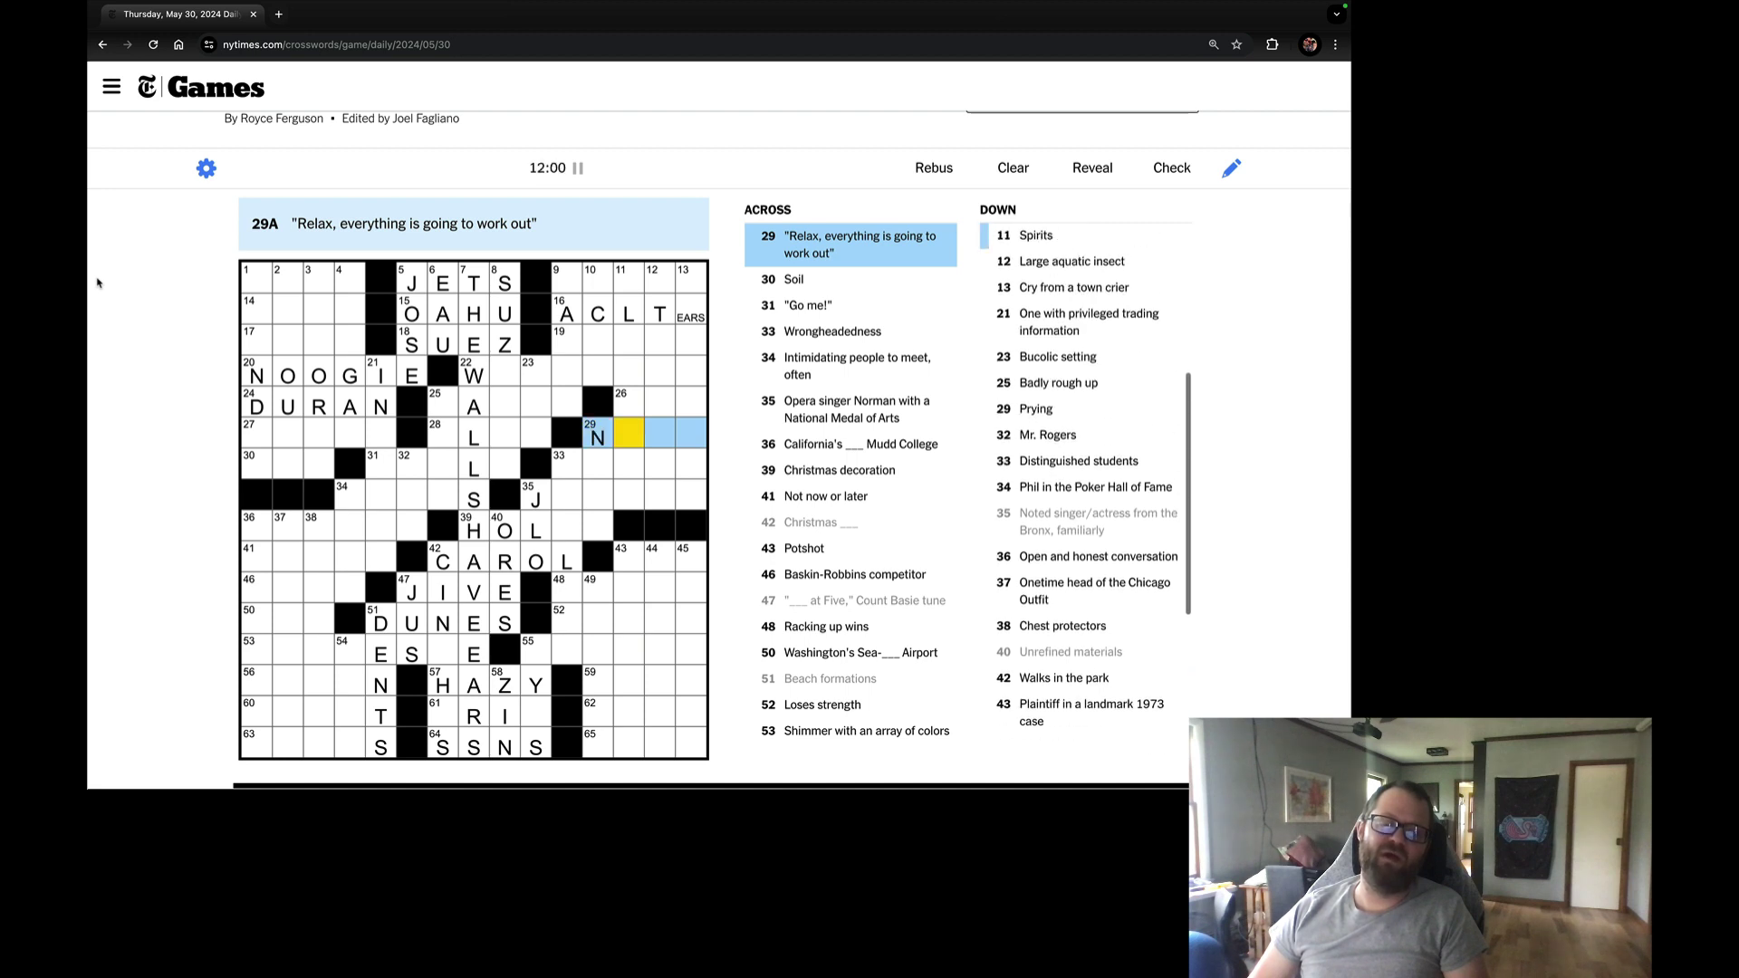
pyautogui.write('OF')
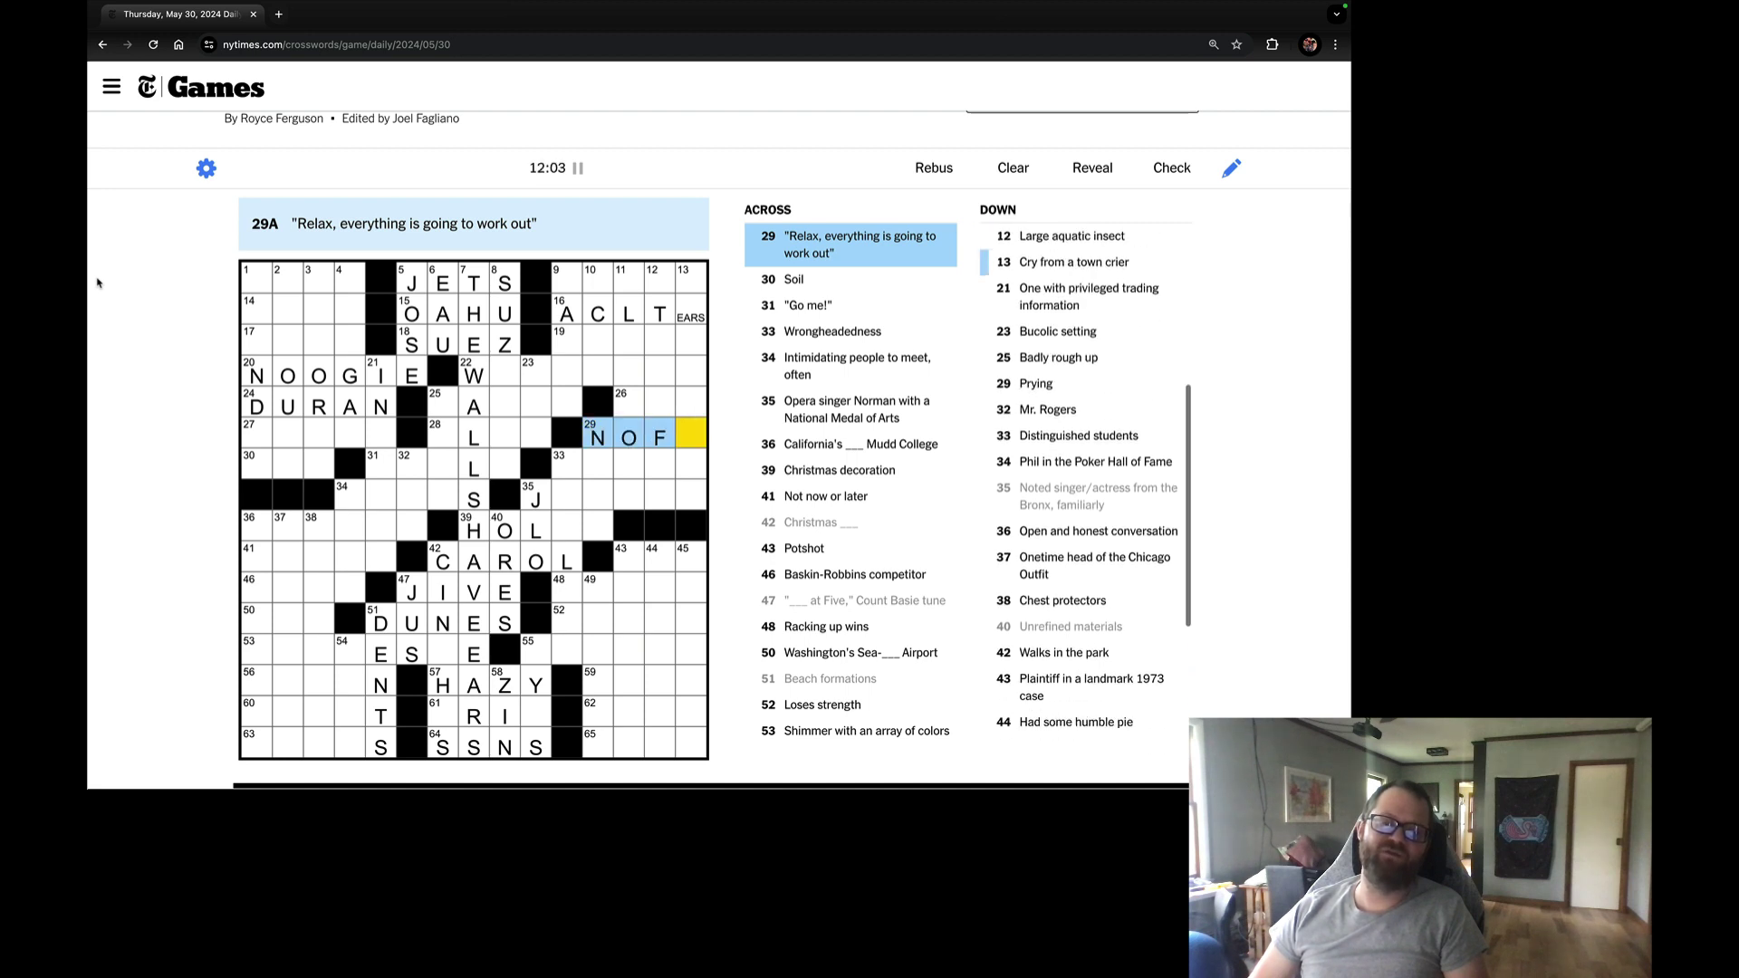
pyautogui.click(942, 173)
pyautogui.write('ARS')
pyautogui.press('Return')
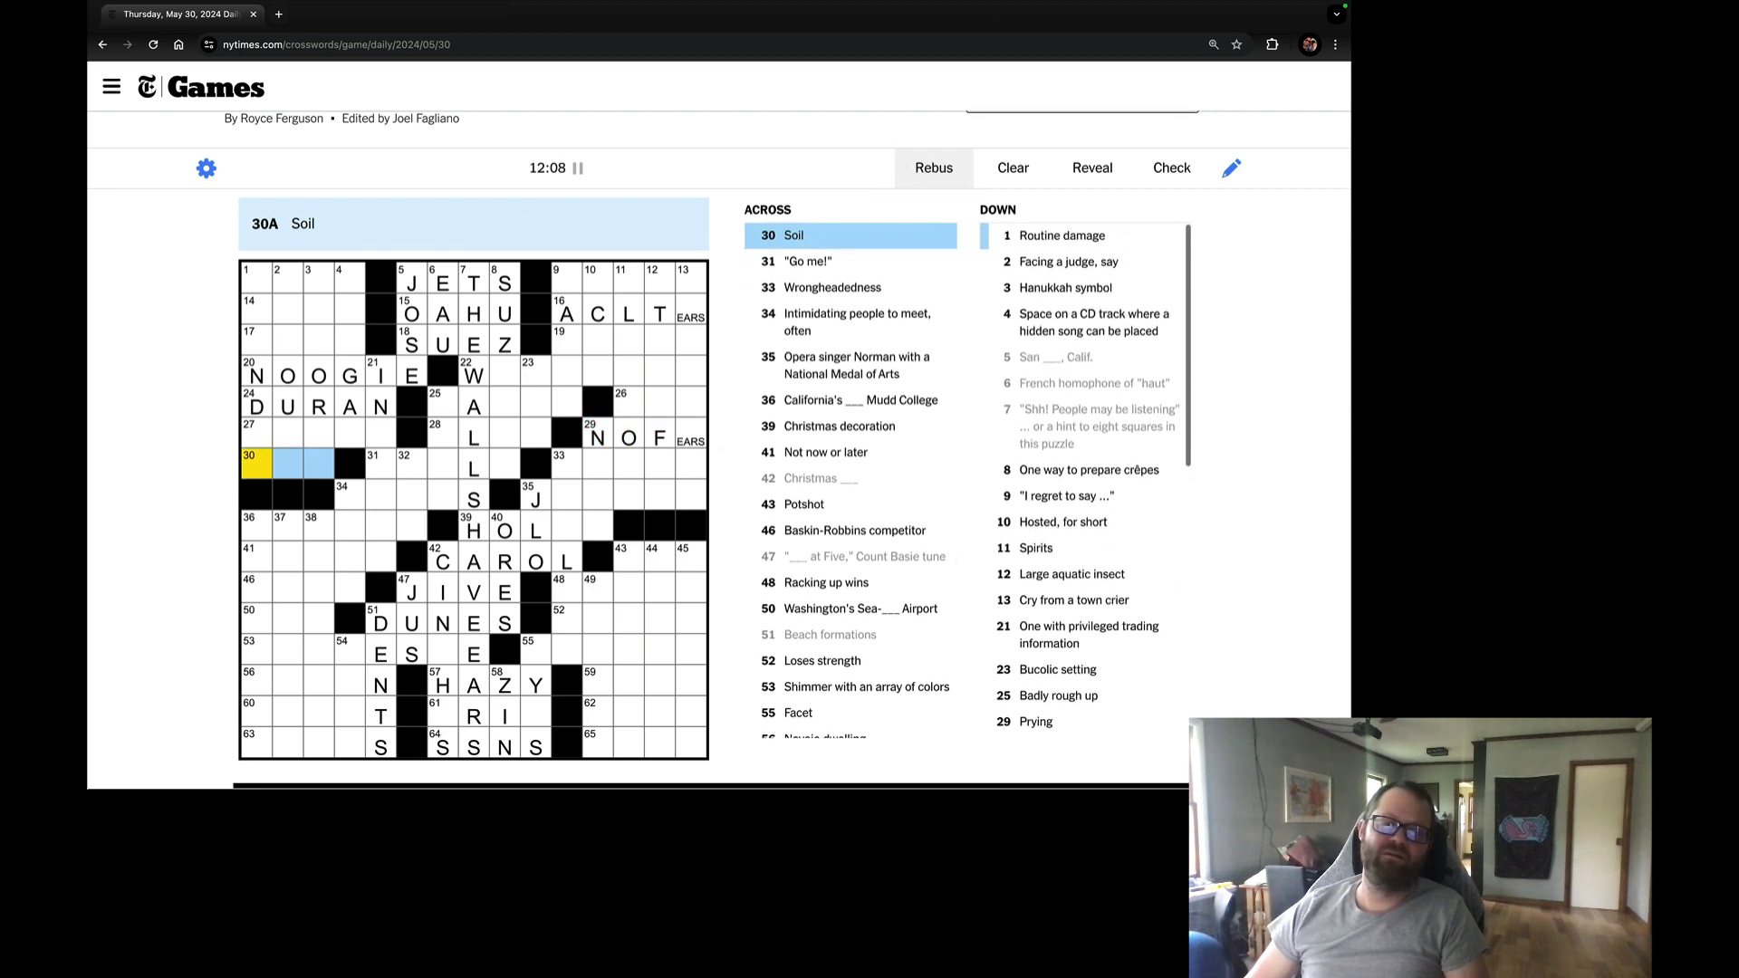
pyautogui.click(691, 314)
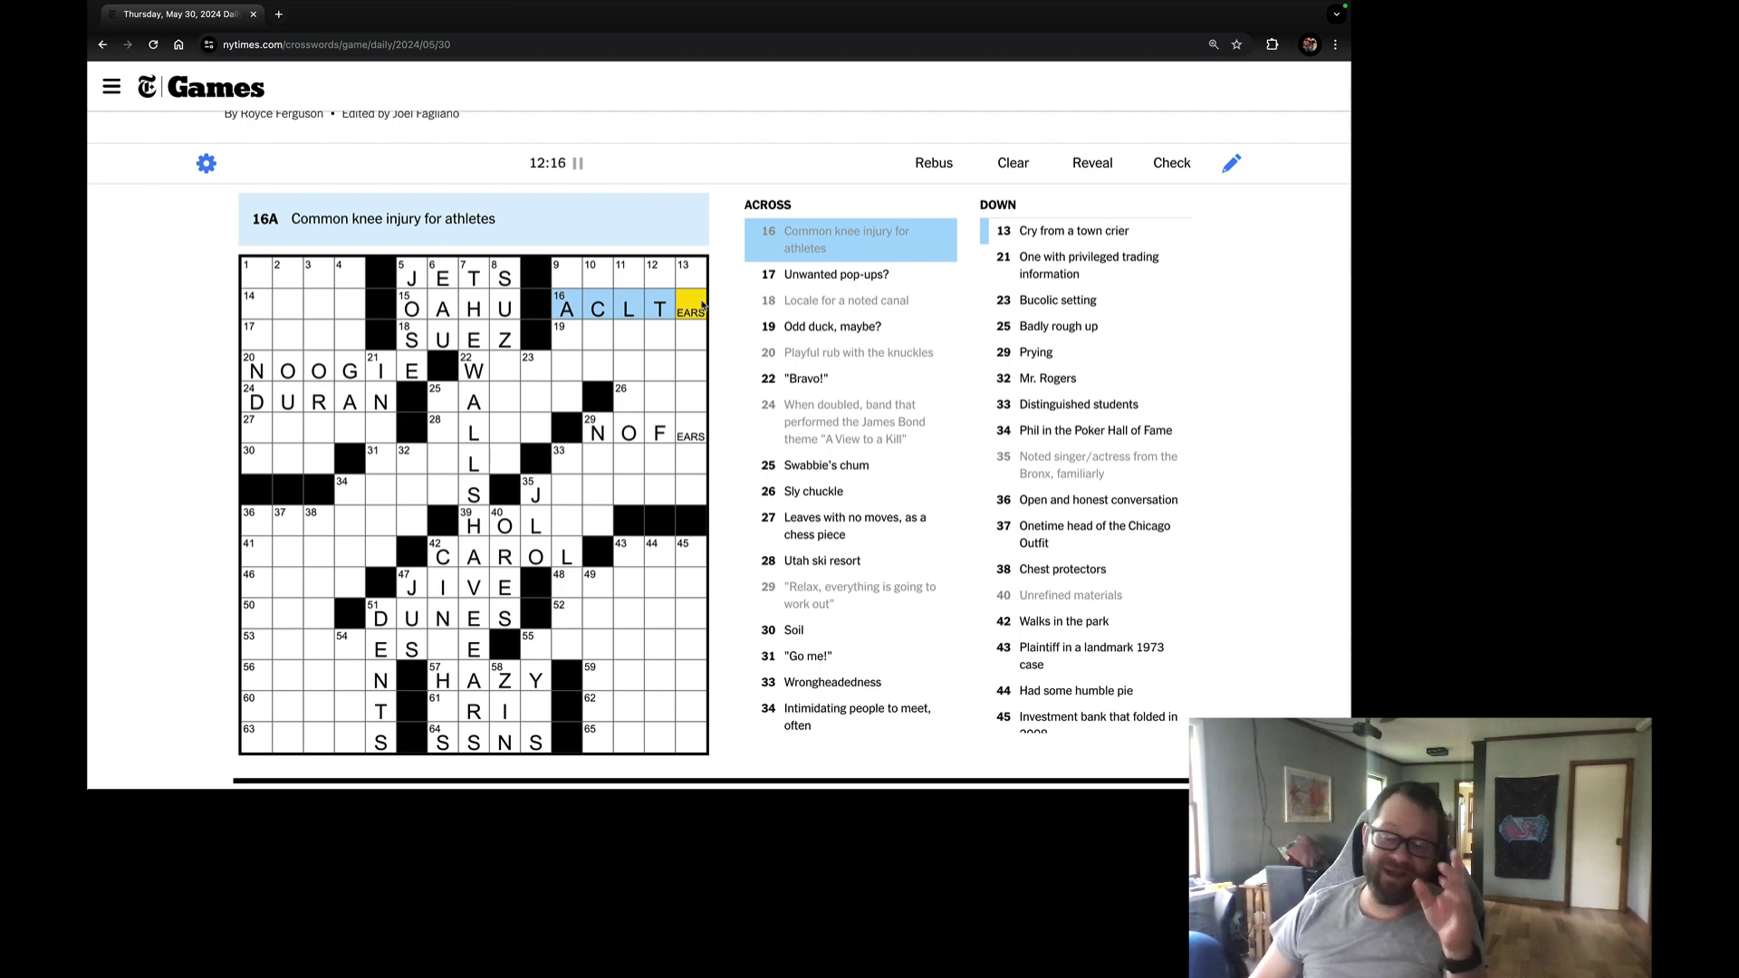
pyautogui.click(702, 307)
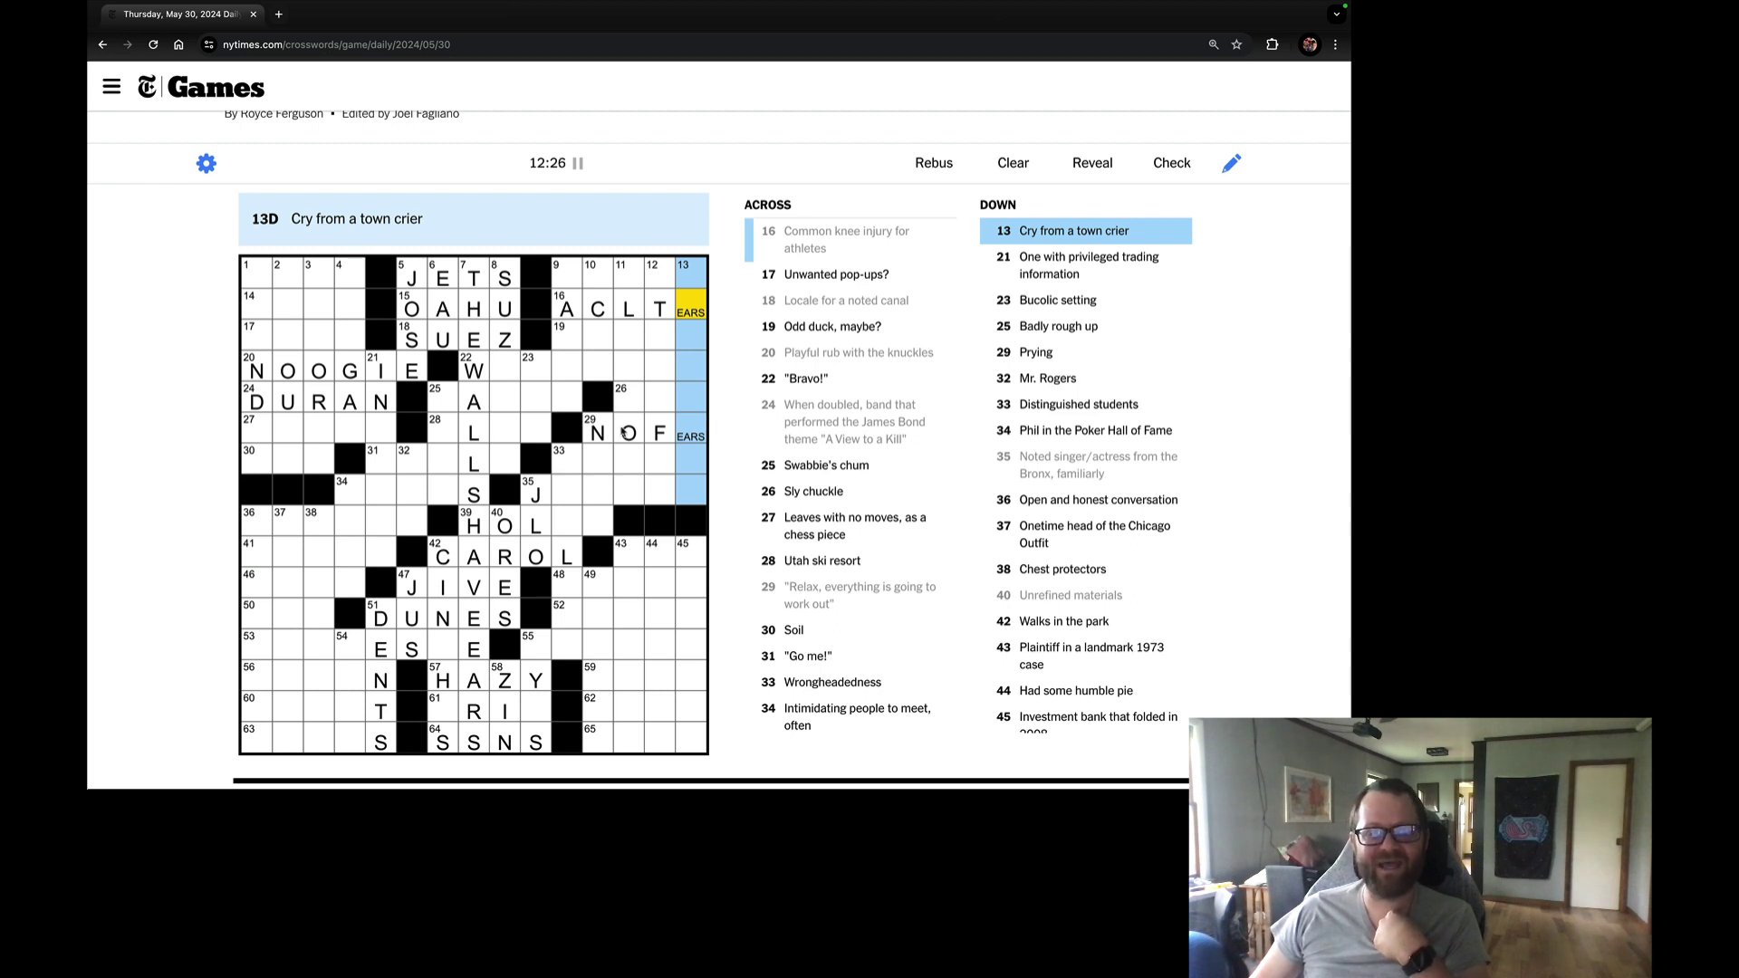
# Revisit 7-Down and 11-Down, then change the final 16-Across rebus to EAR.
pyautogui.click(473, 279)
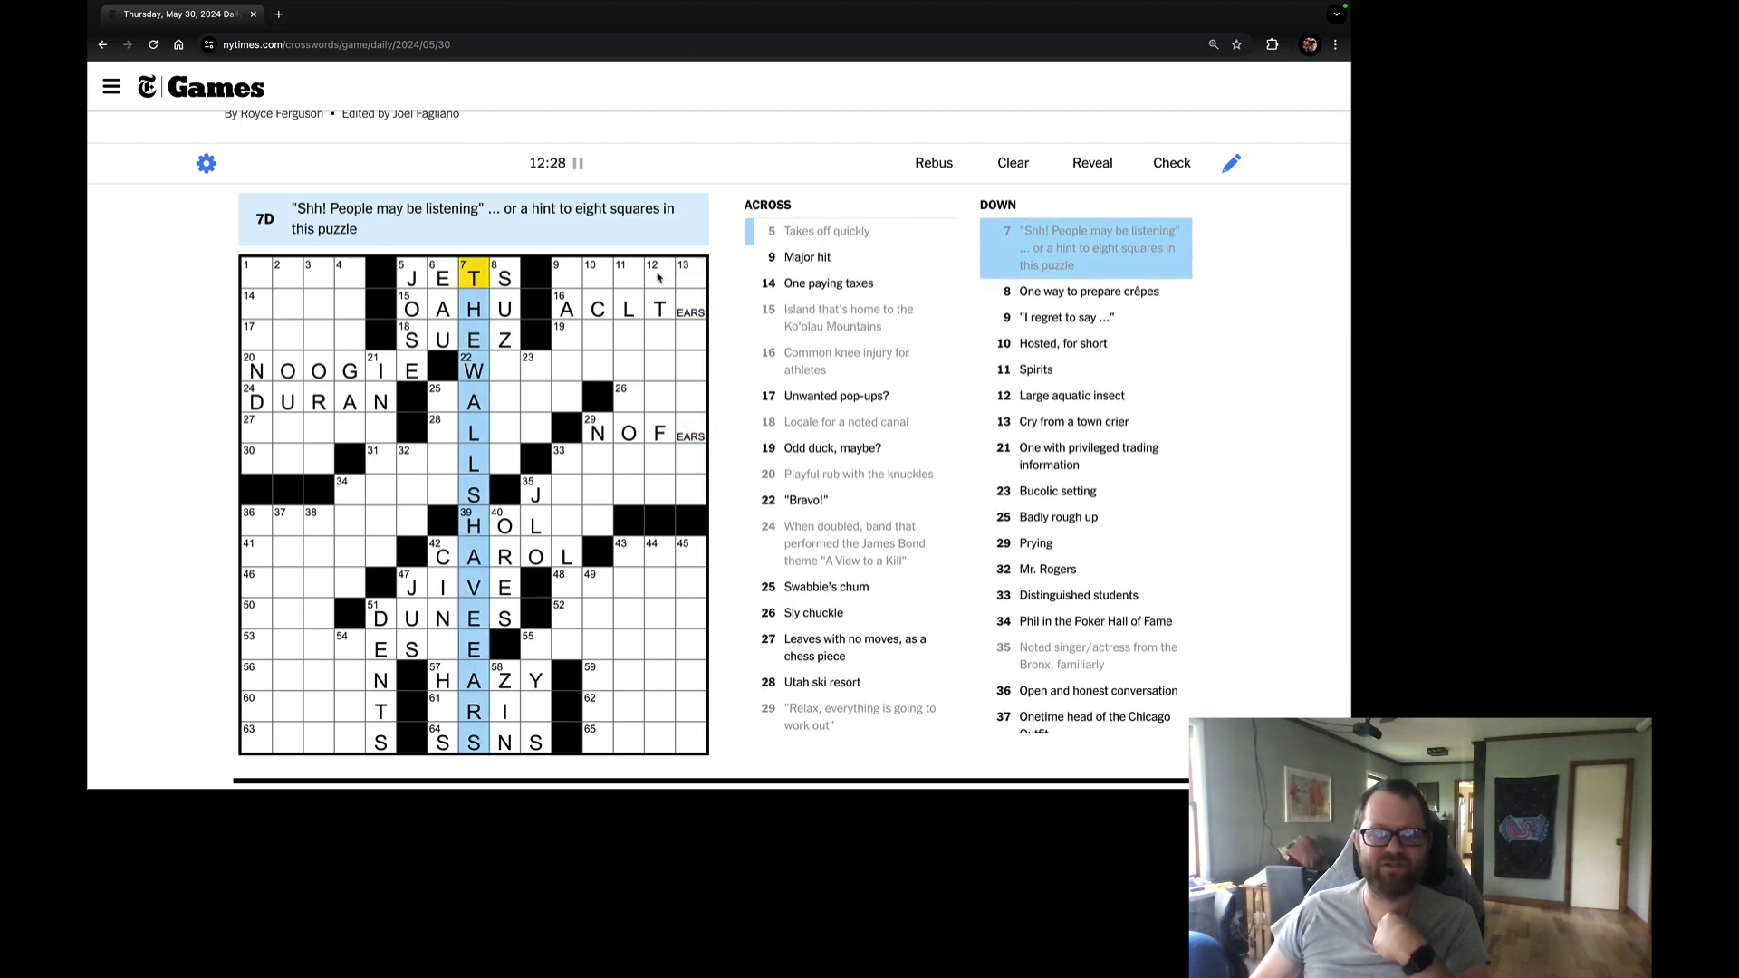
pyautogui.click(636, 309)
pyautogui.click(565, 310)
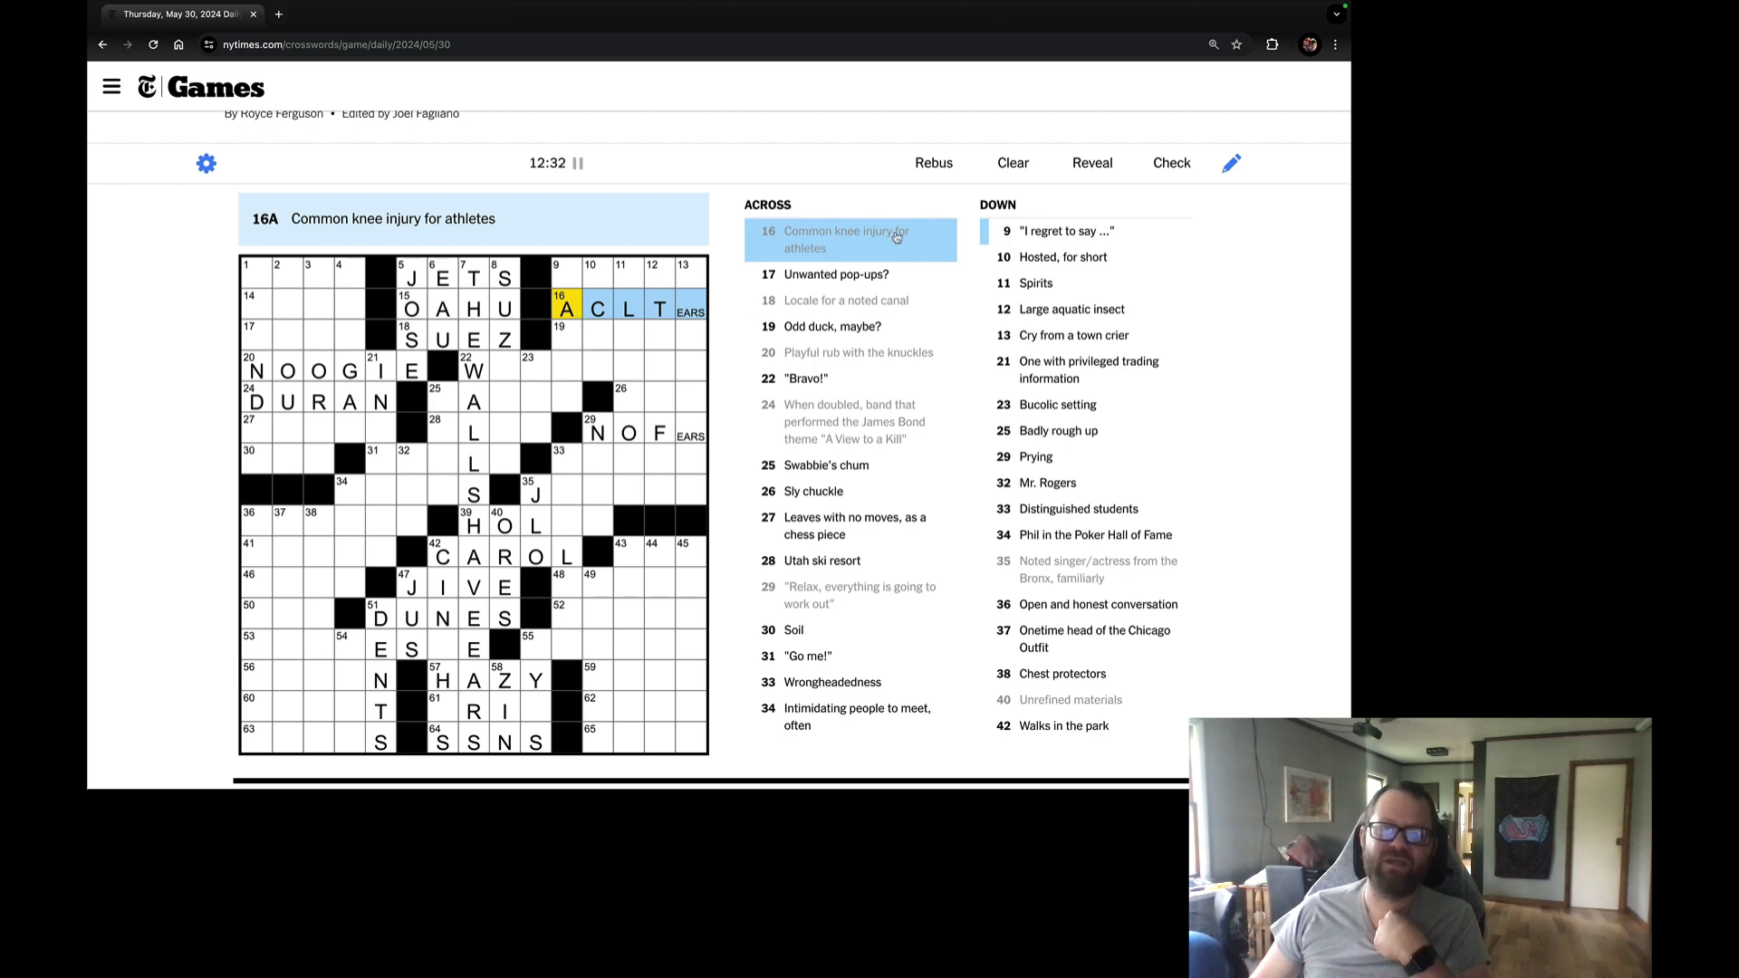
pyautogui.scroll(-3, 1087, 408)
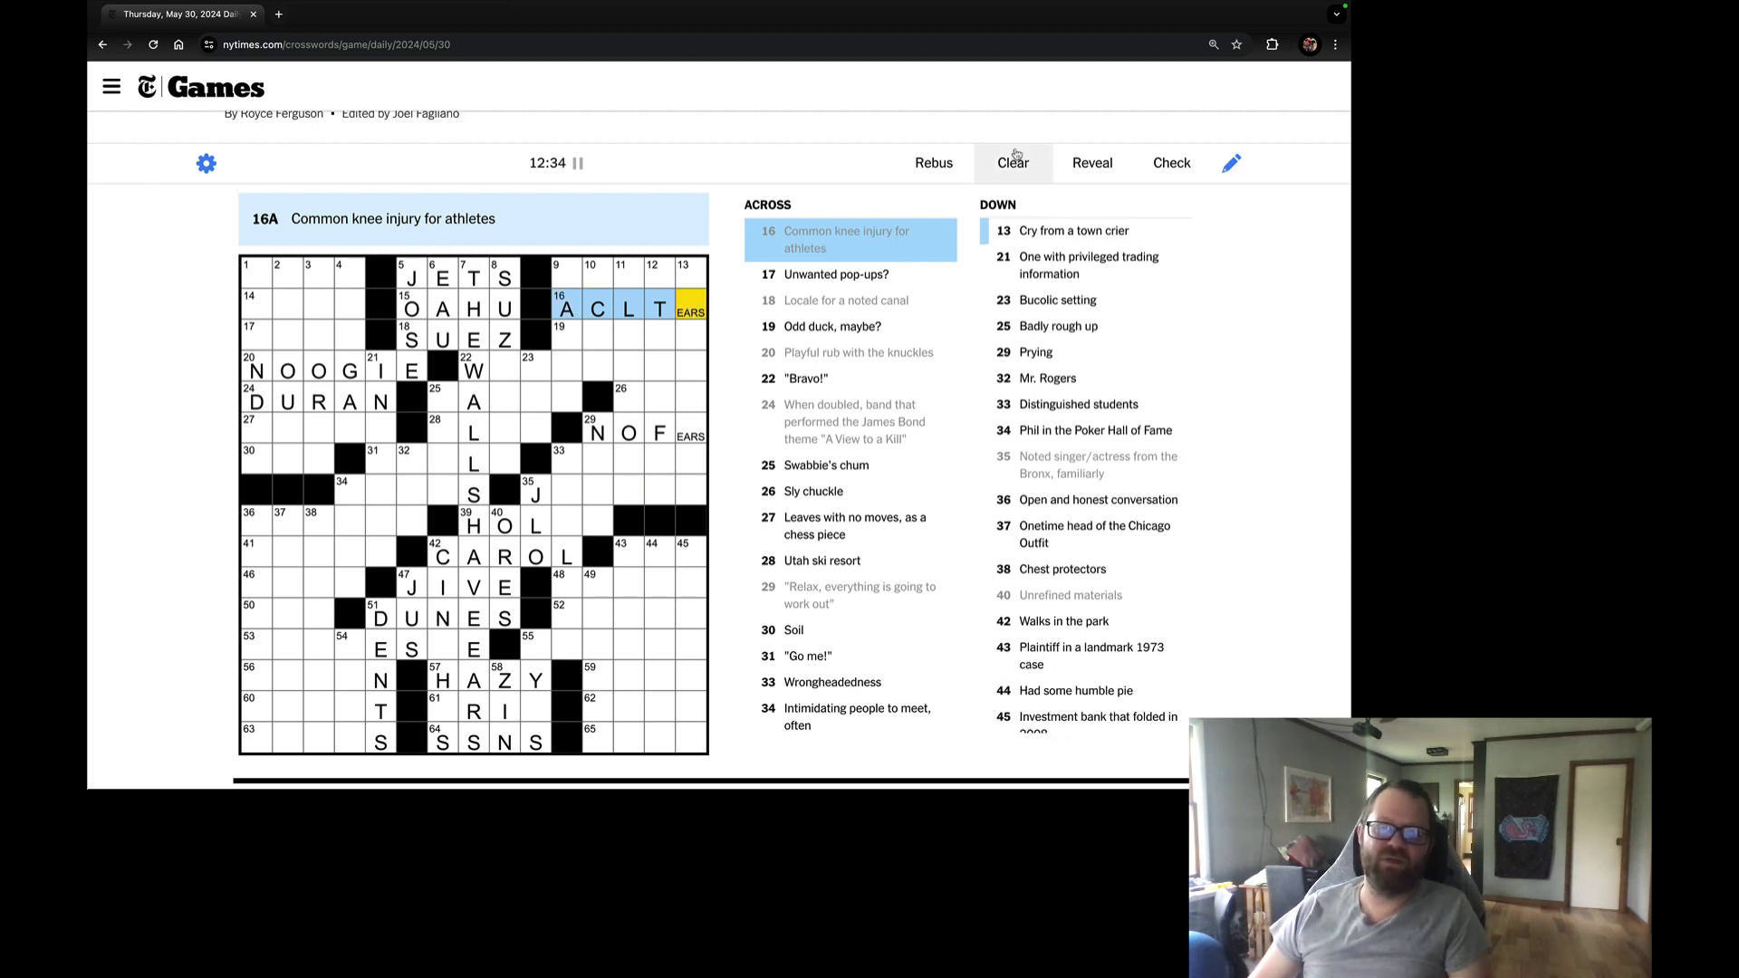
pyautogui.click(934, 164)
pyautogui.press('Return')
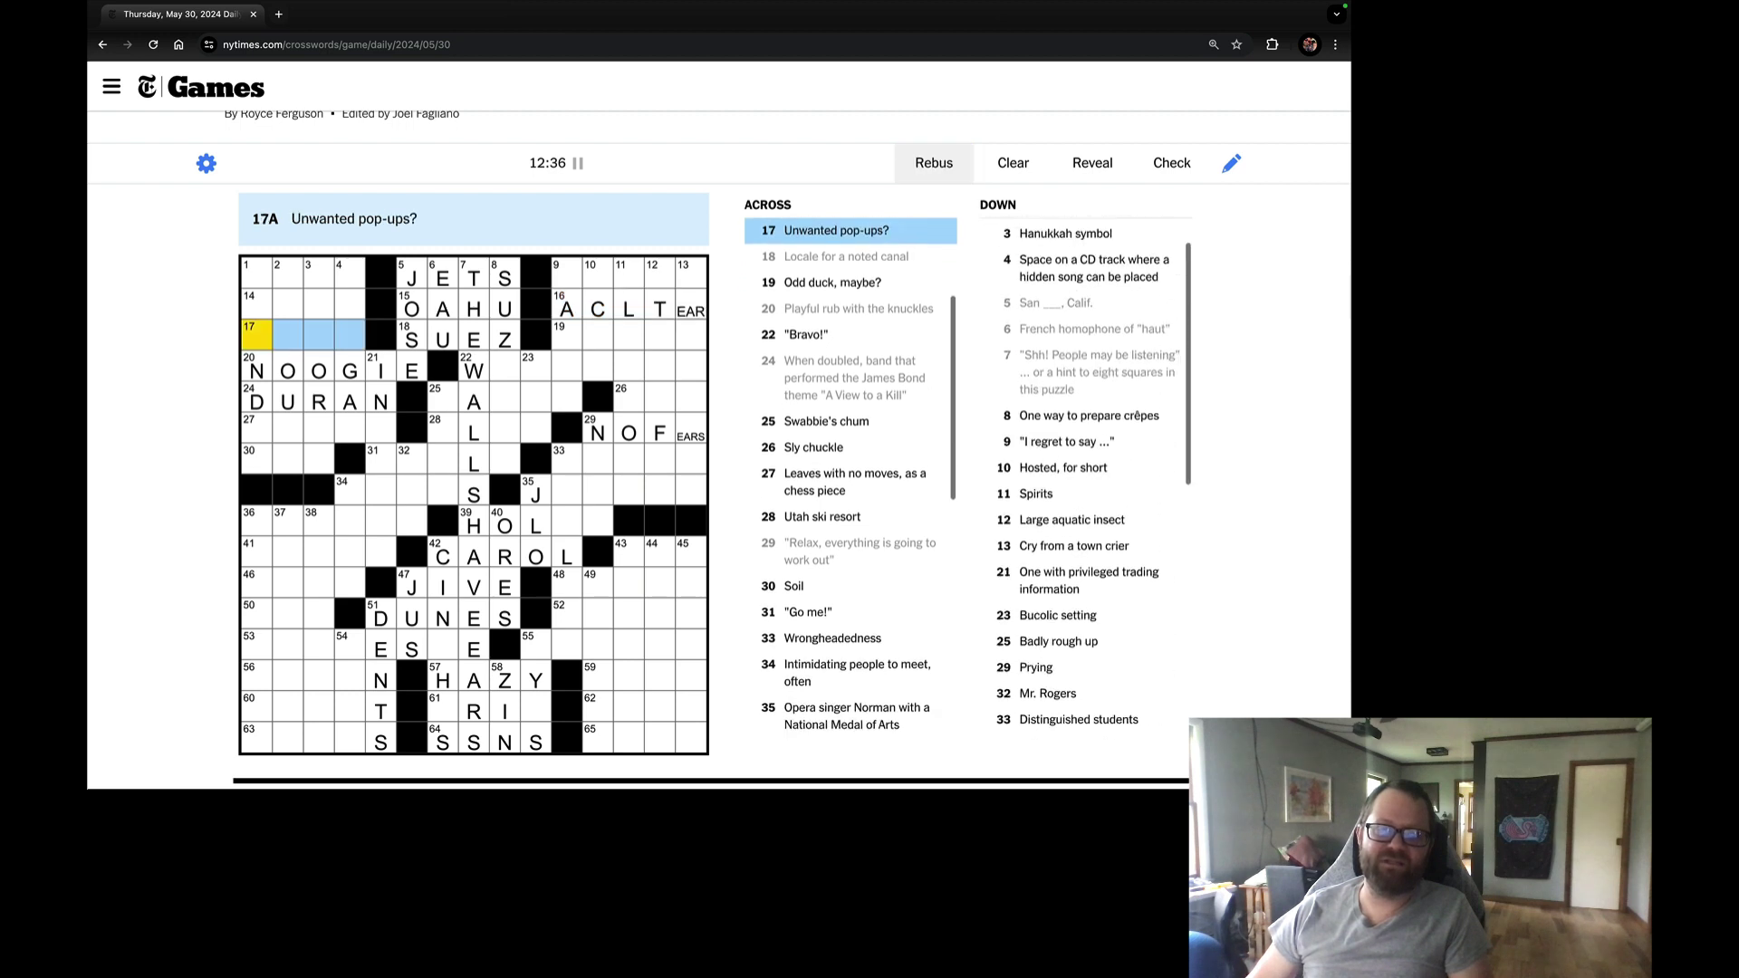
# Change the 29-Across rebus to EAR, finish 13-Down with E, and select 33-Across.
pyautogui.click(693, 433)
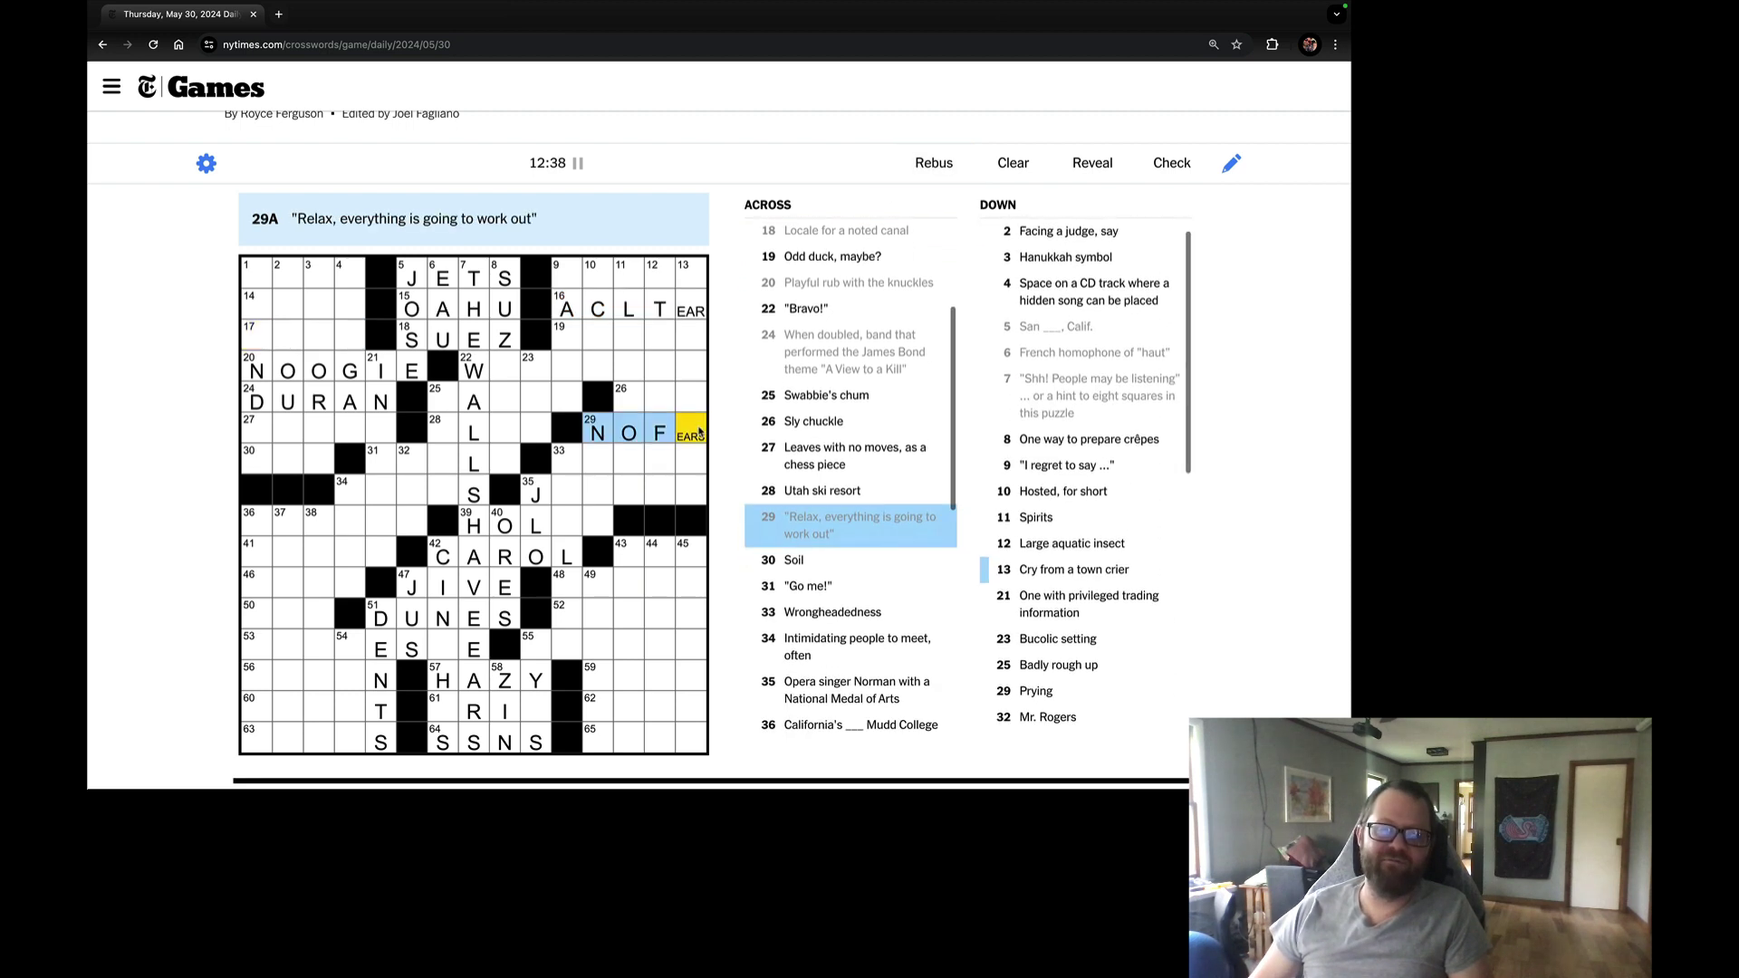
pyautogui.click(934, 164)
pyautogui.press('Return')
pyautogui.click(696, 275)
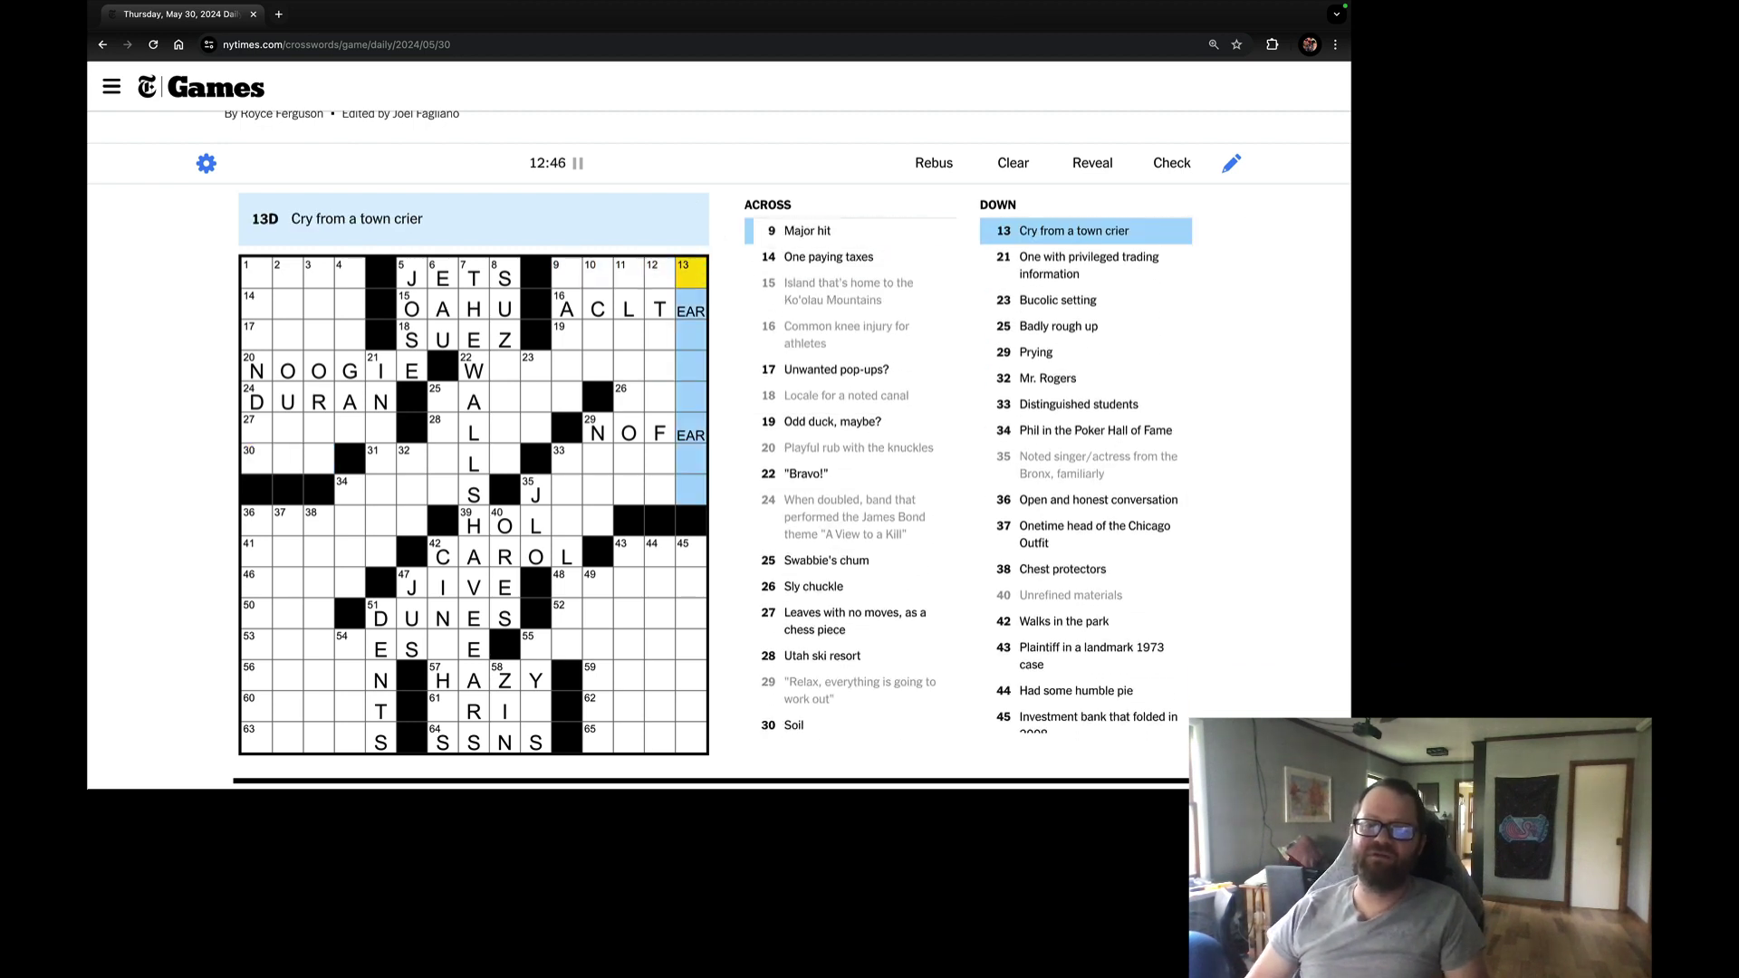
pyautogui.write('HEARYEHEARYE')
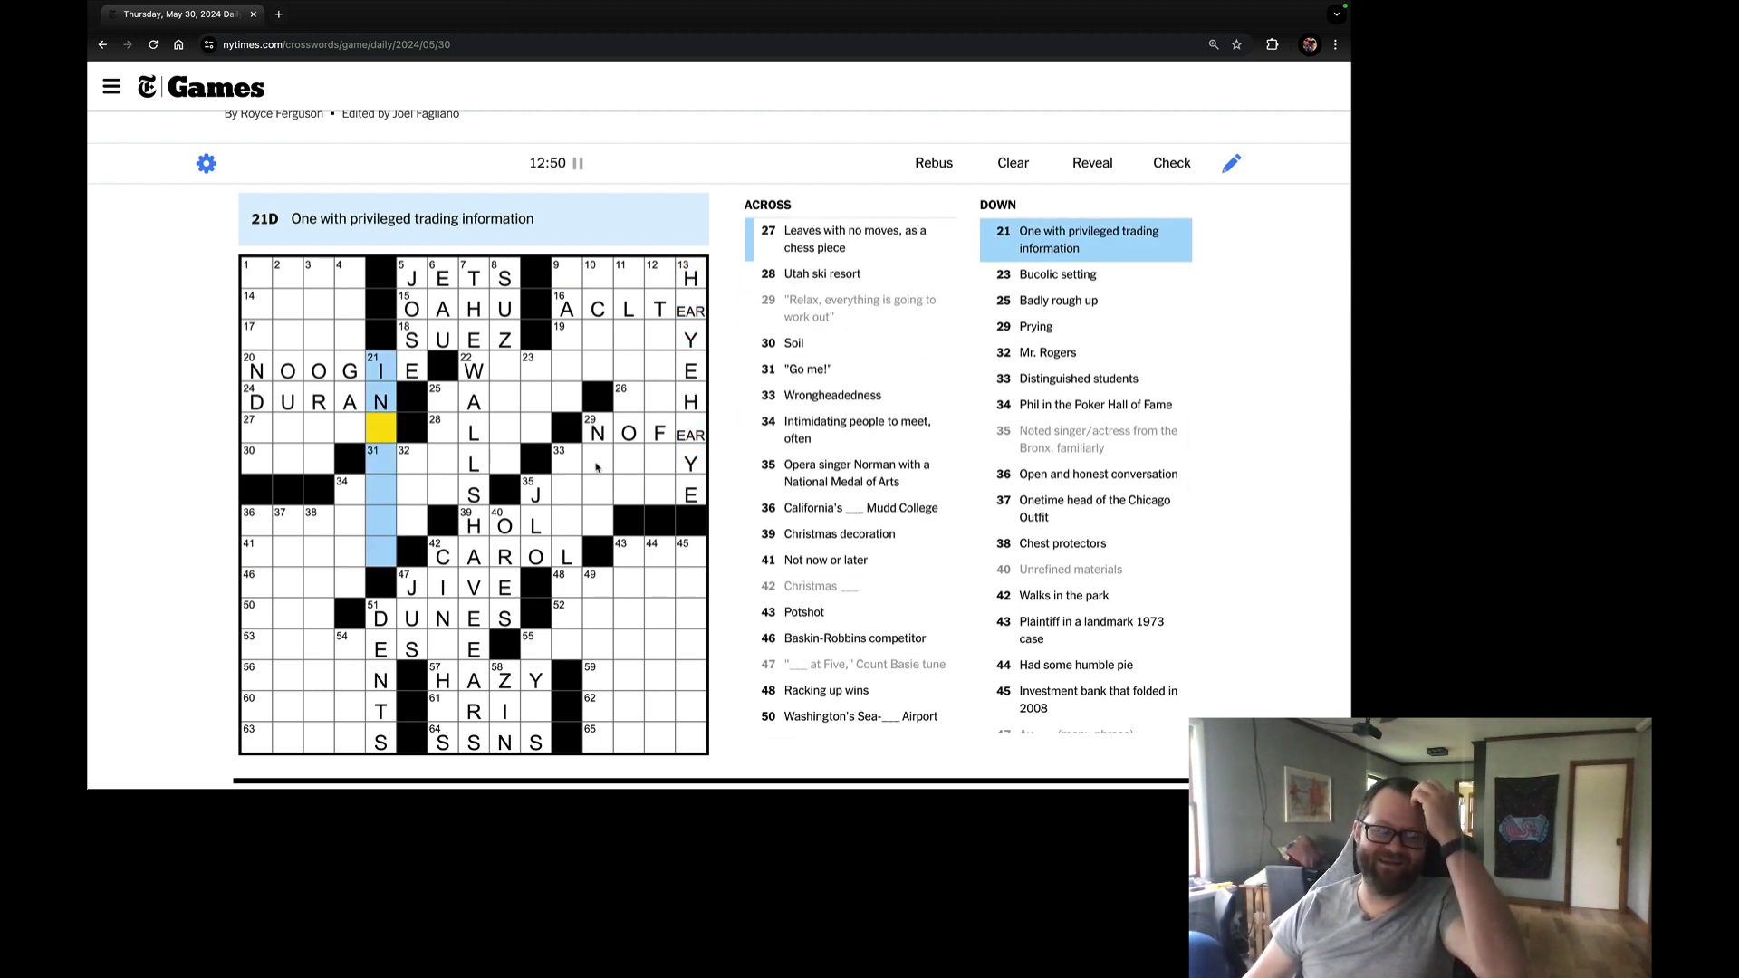
pyautogui.click(562, 463)
pyautogui.press('space')
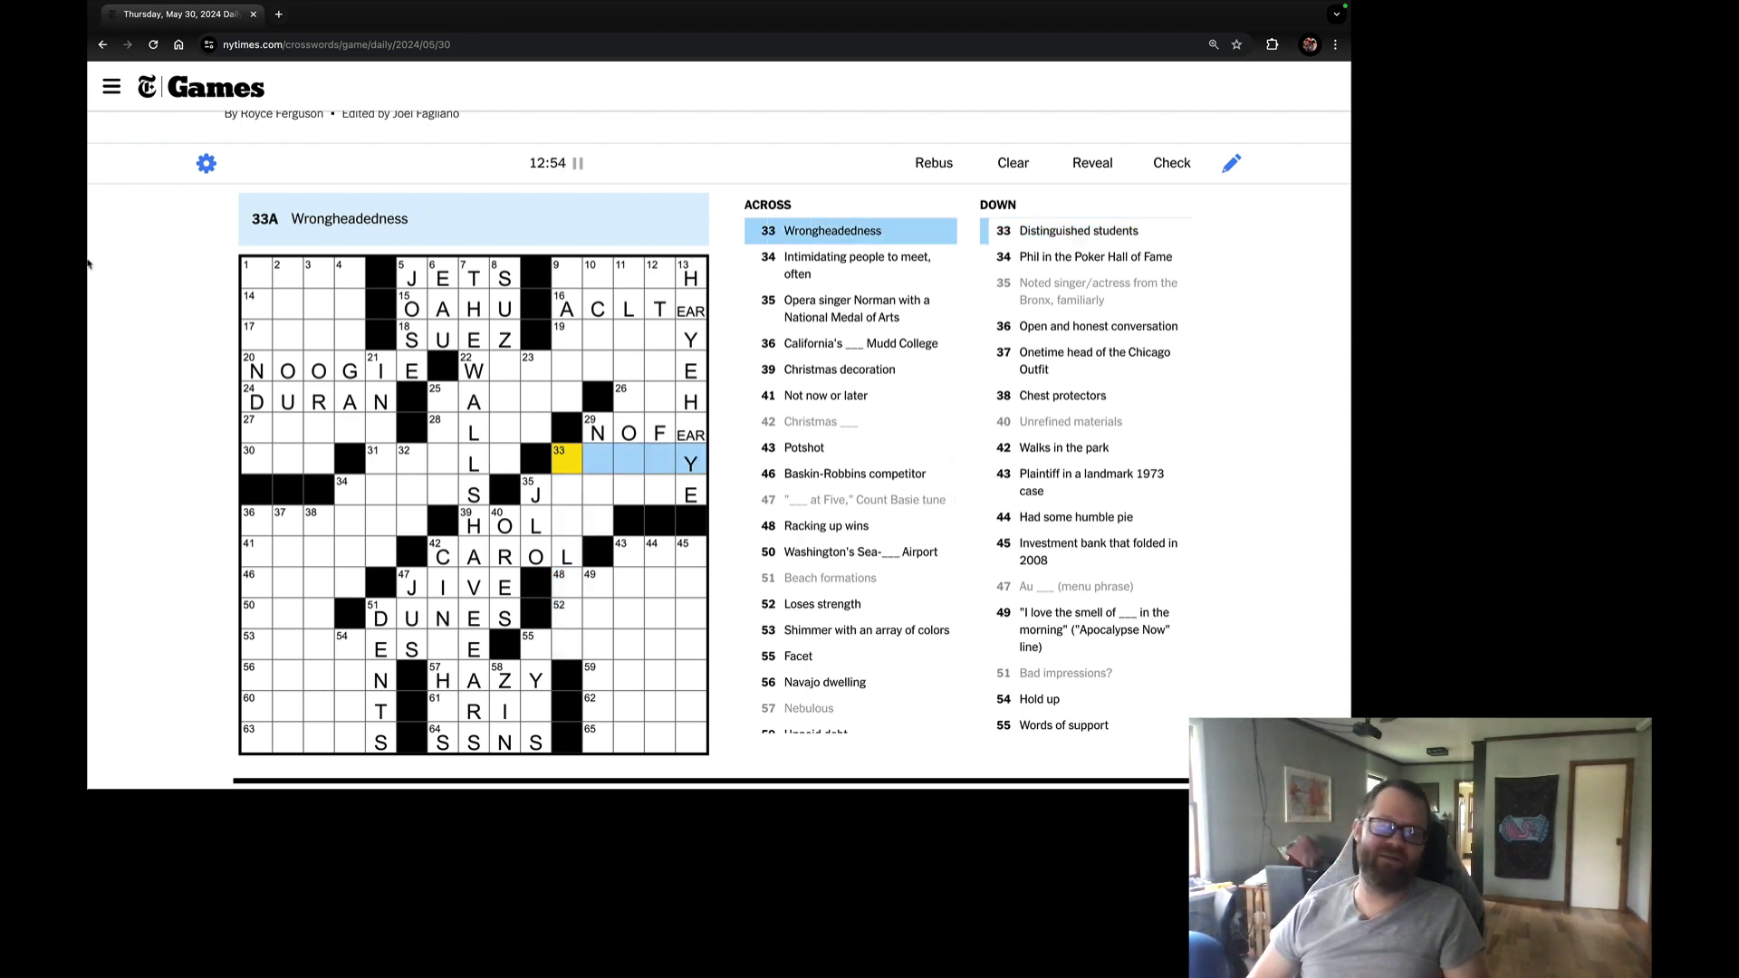
pyautogui.write('FOLLY')
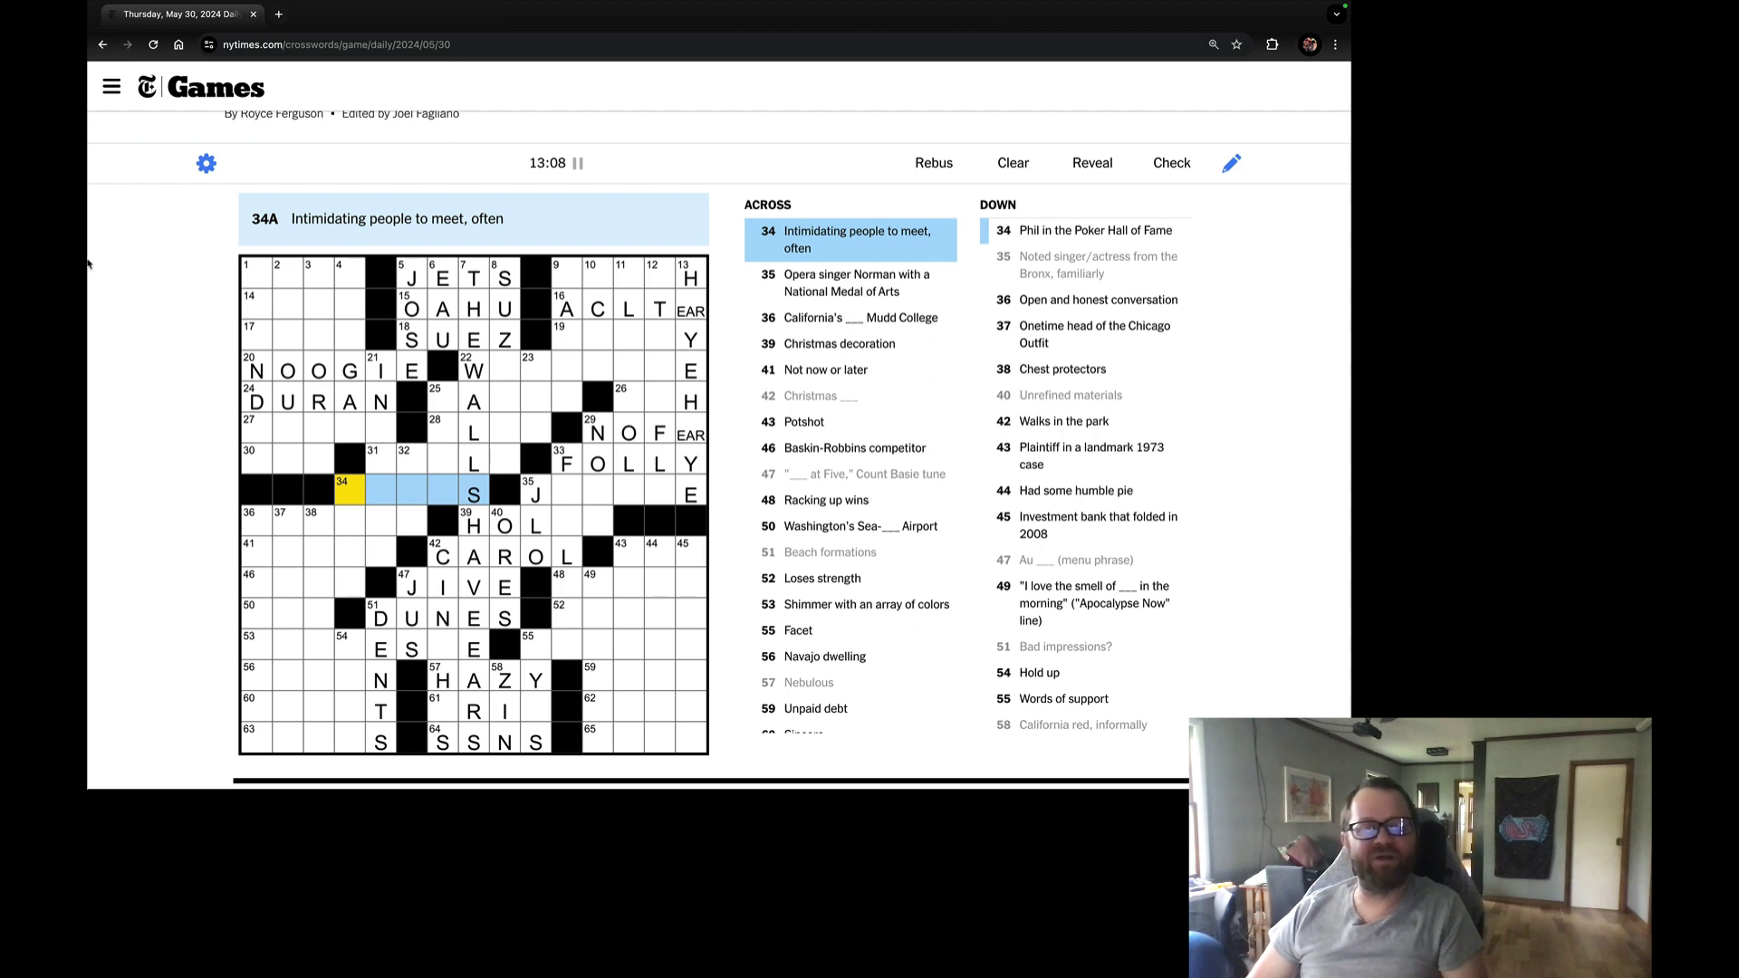
# Enter FOLLY in 33-Across and complete HOLLY in 39-Across with LY.
pyautogui.click(393, 653)
pyautogui.click(346, 493)
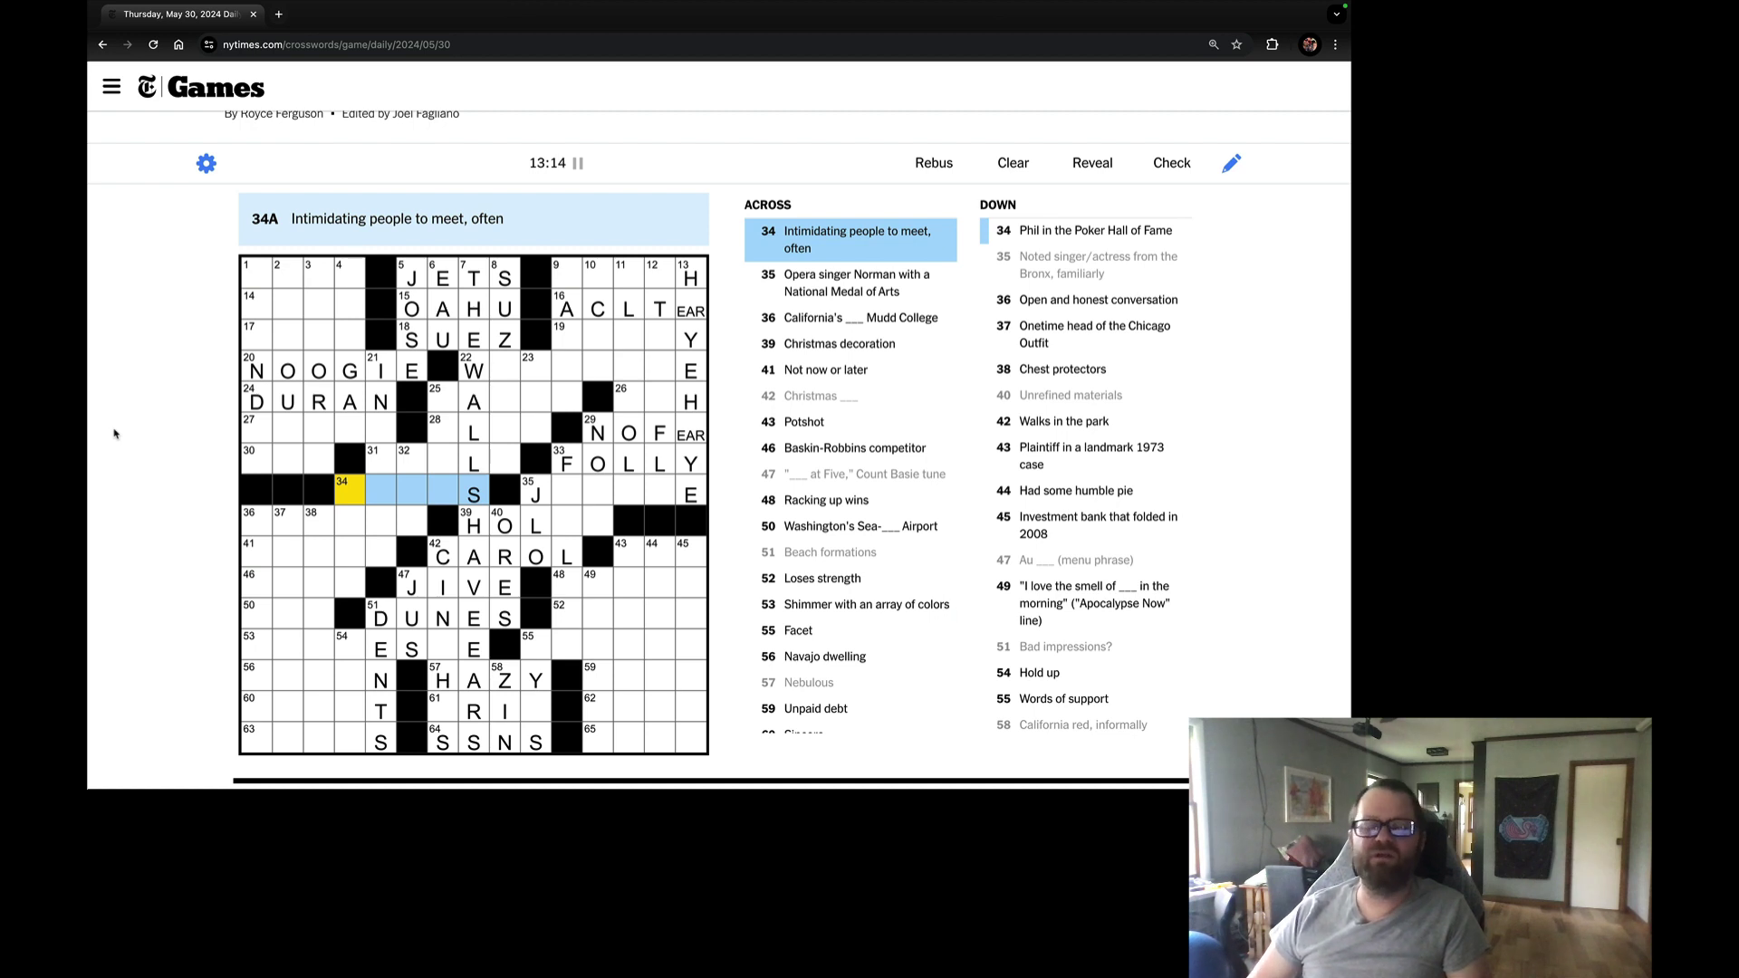
pyautogui.press('Tab')
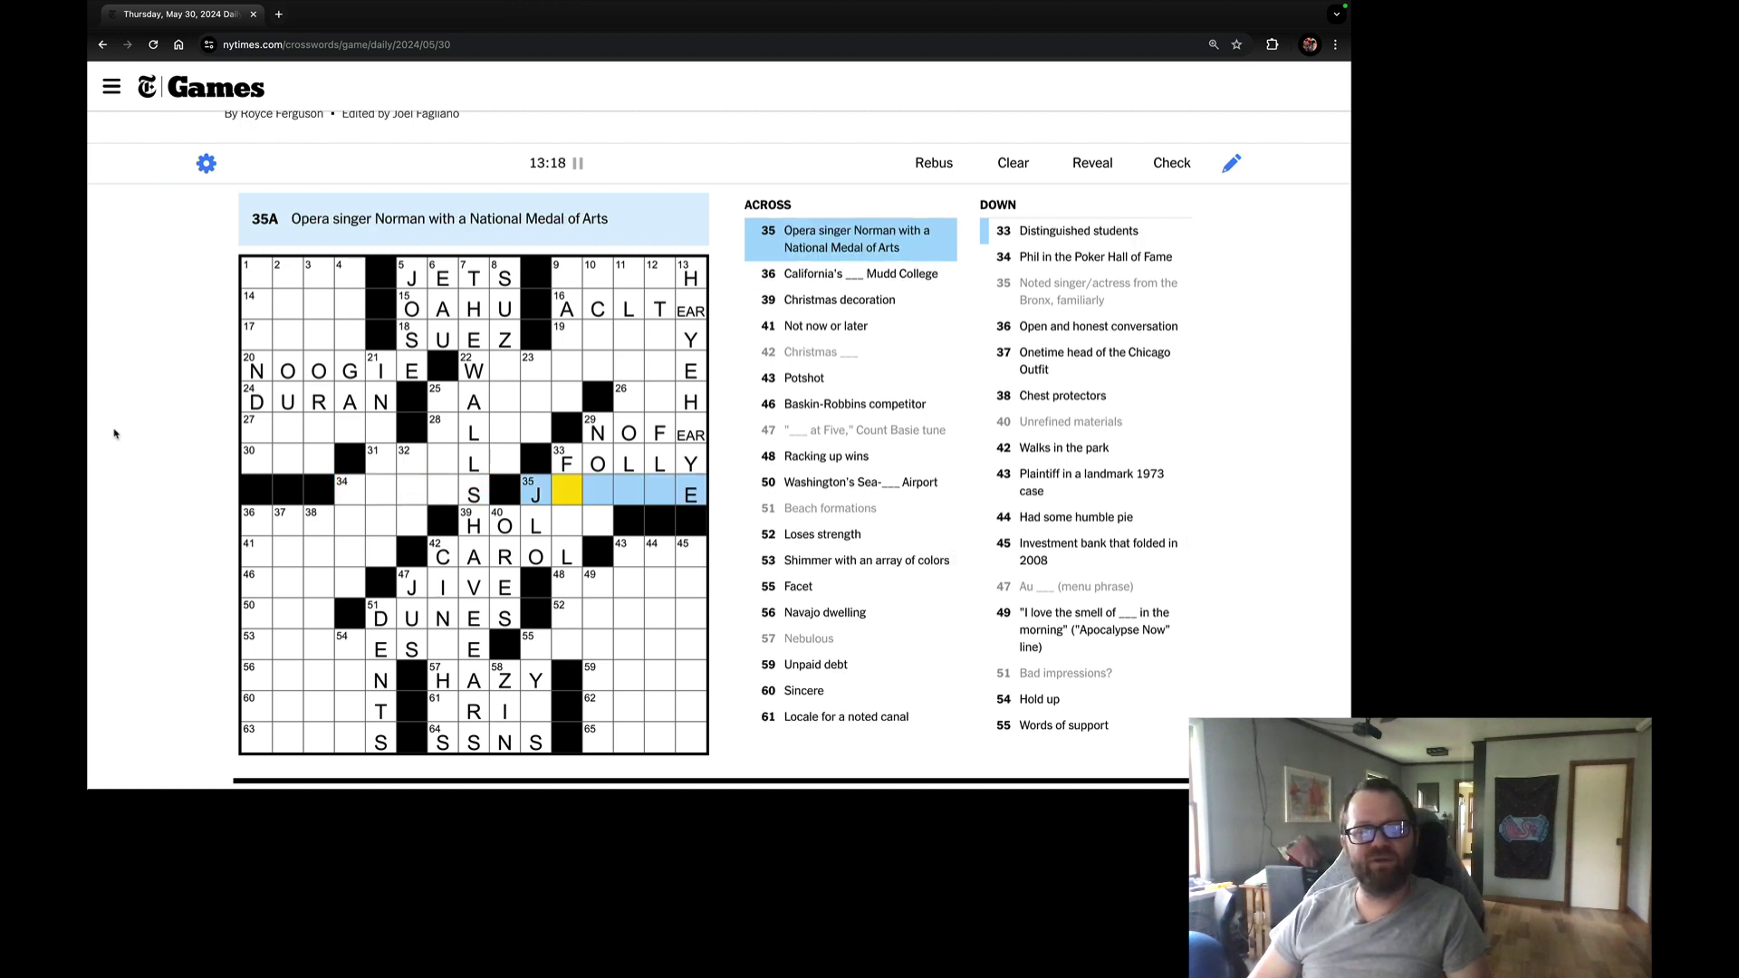
pyautogui.press('Tab')
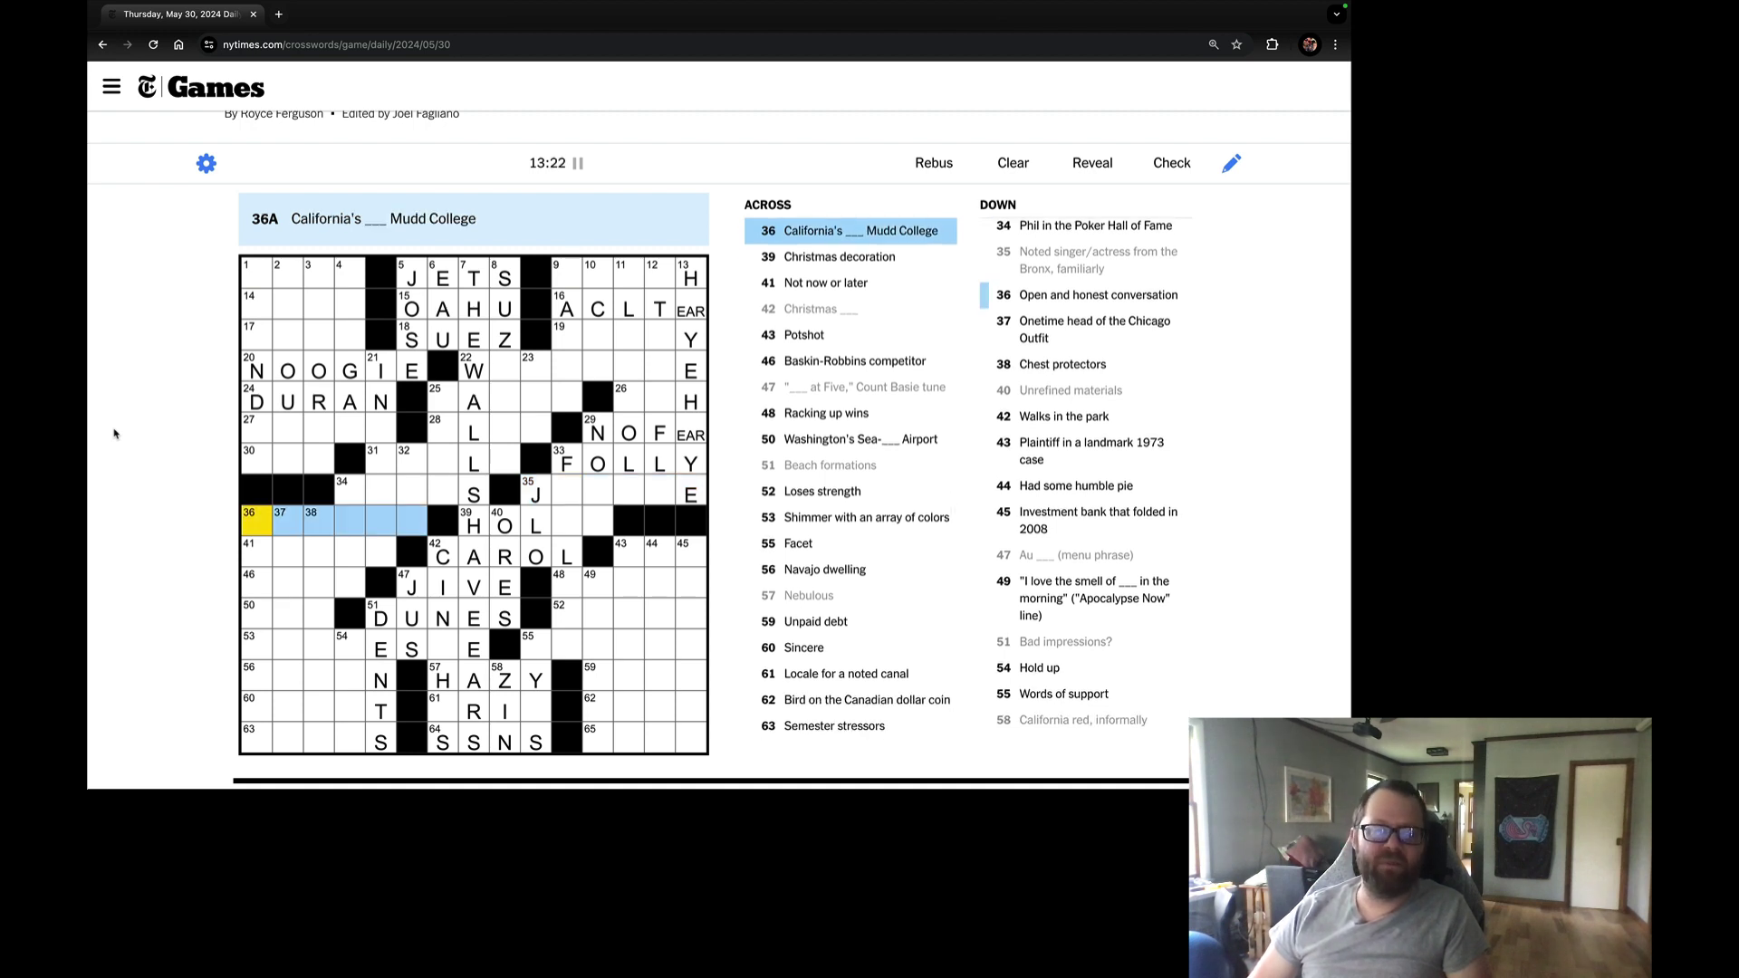
pyautogui.press('Tab')
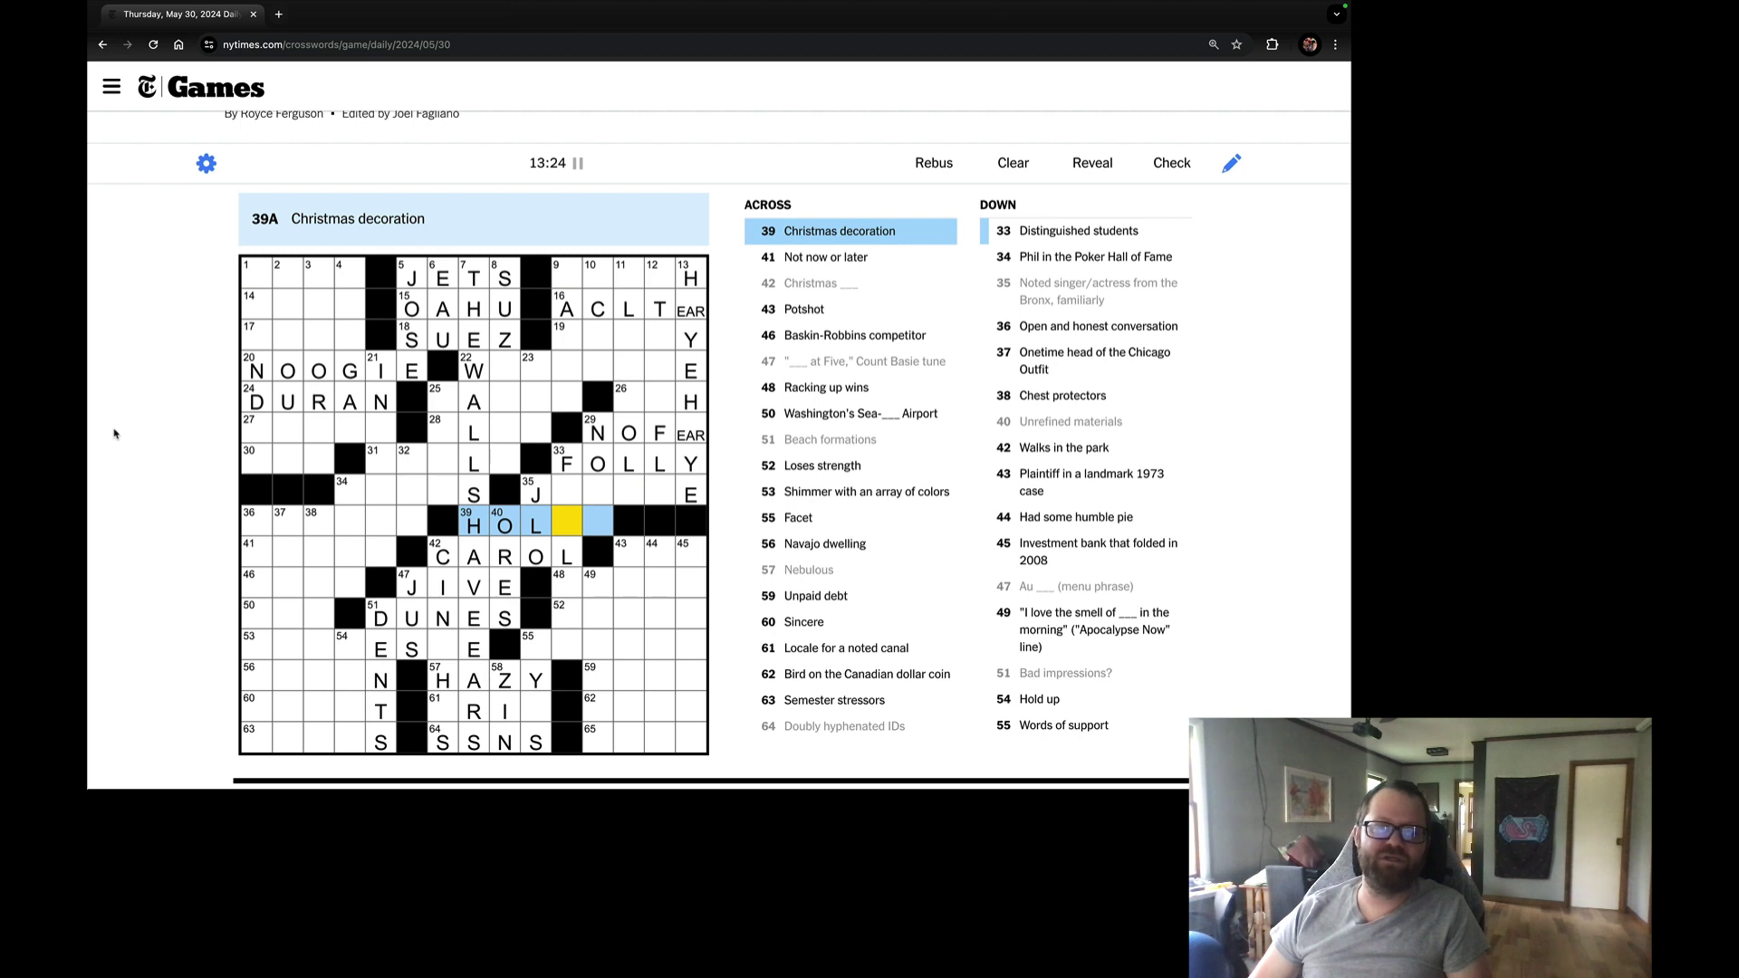
pyautogui.write('LY')
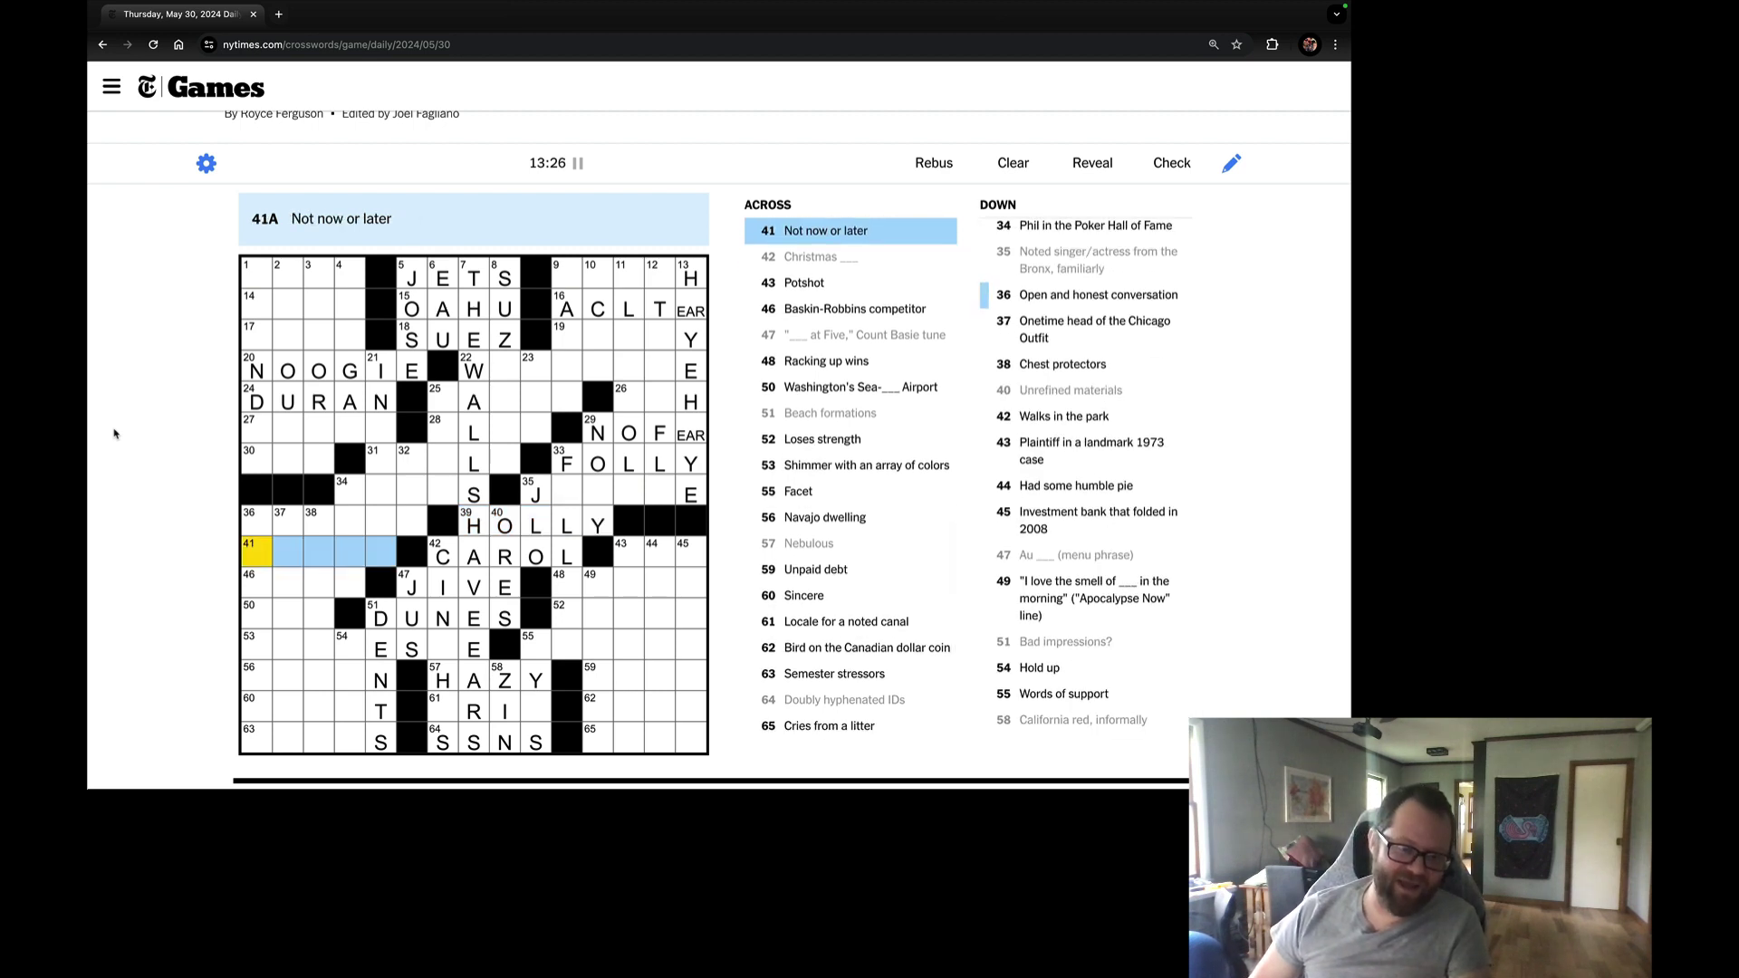
pyautogui.click(598, 464)
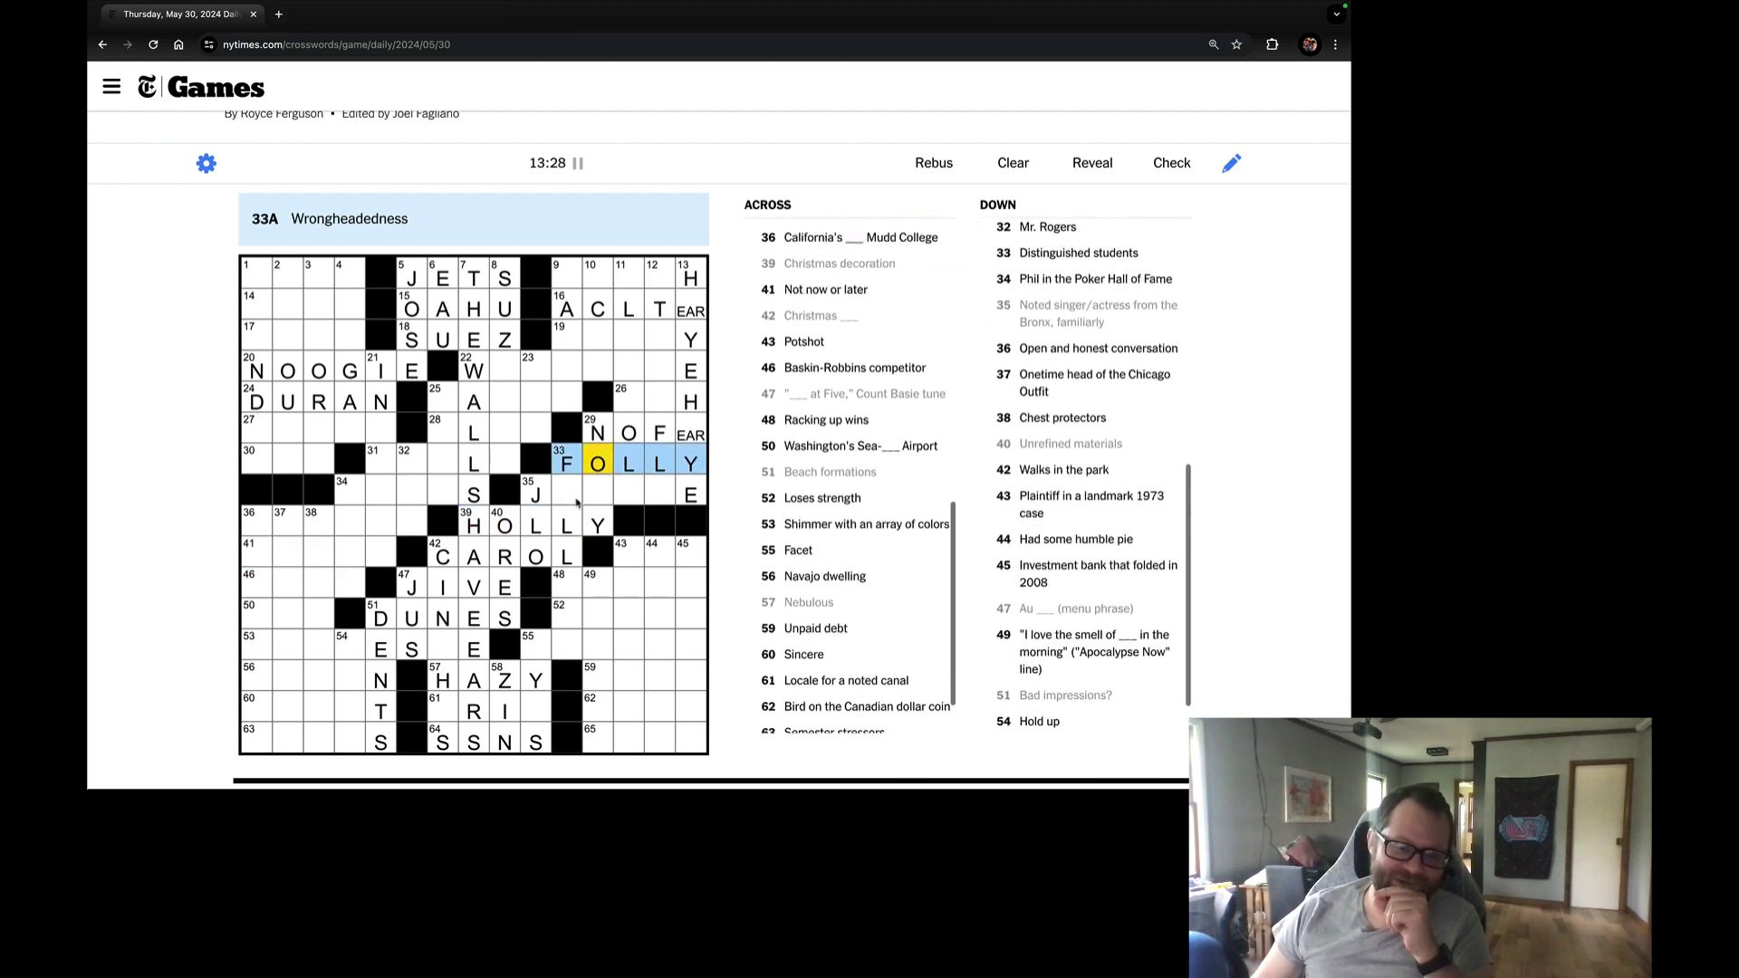
pyautogui.press('Tab')
pyautogui.press('Tab')
pyautogui.press('Tab')
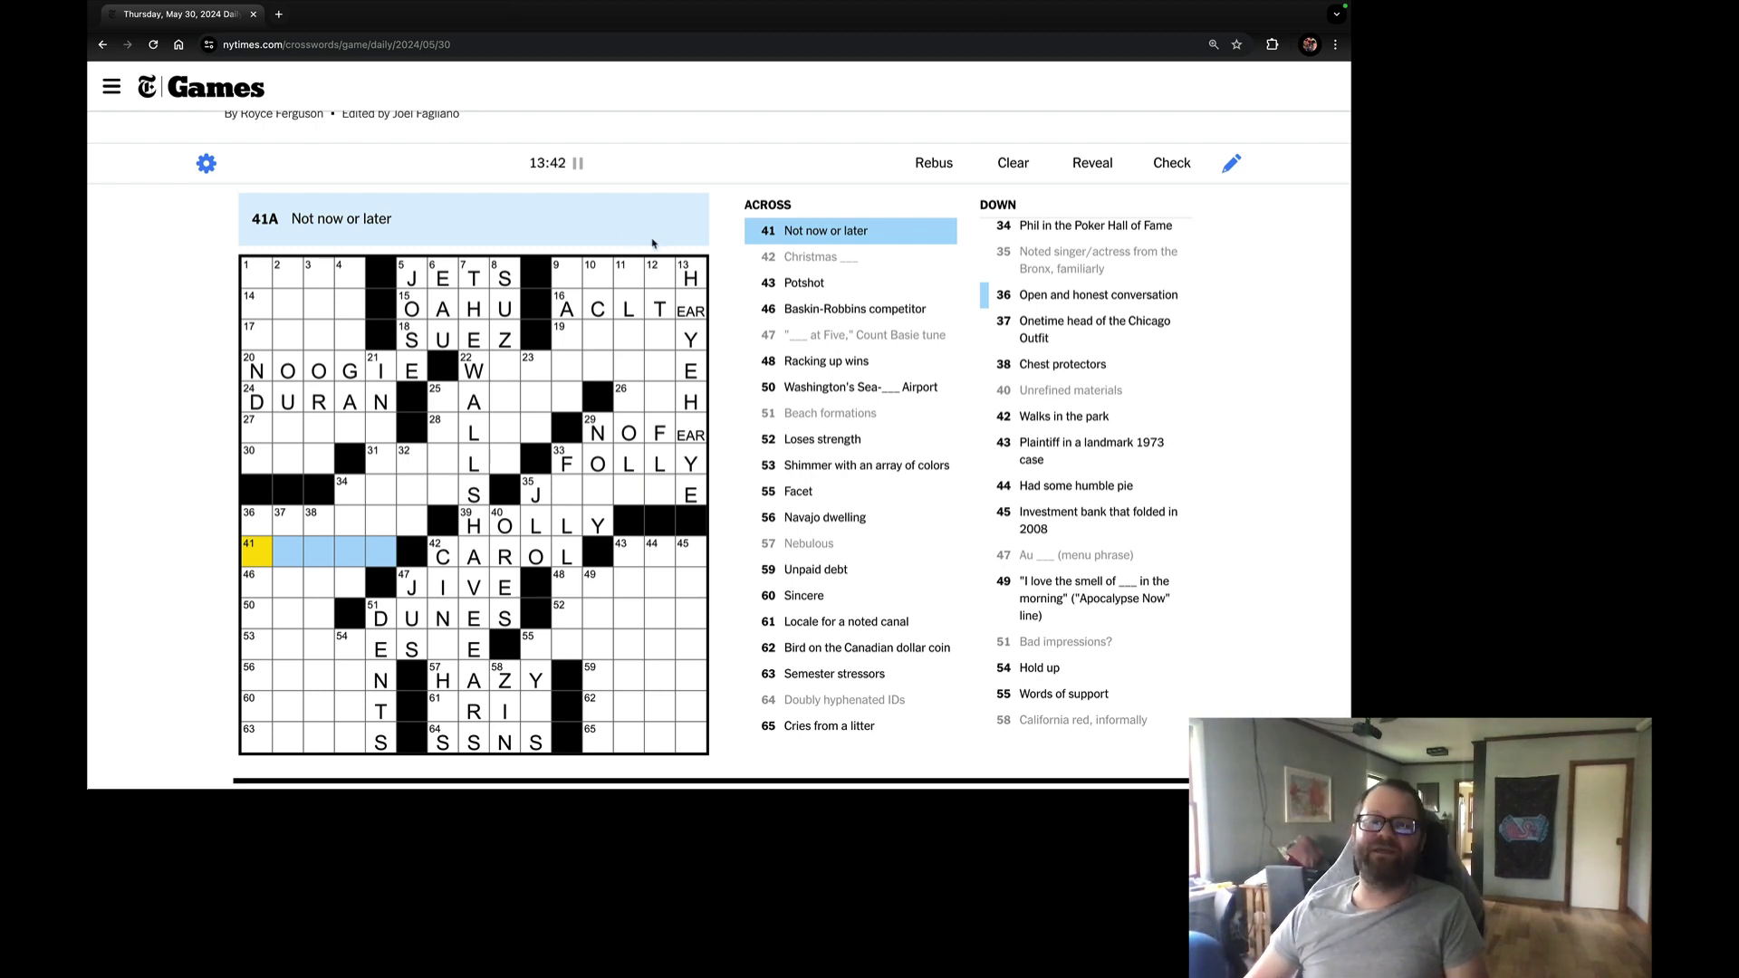
# Make 41-Across EARLIER with an EAR rebus at square 41, discarding a mistaken IER entry.
pyautogui.click(934, 164)
pyautogui.write('EAR')
pyautogui.press('Return')
pyautogui.click(934, 163)
pyautogui.write('IER')
pyautogui.press('BackSpace')
pyautogui.press('BackSpace')
pyautogui.press('BackSpace')
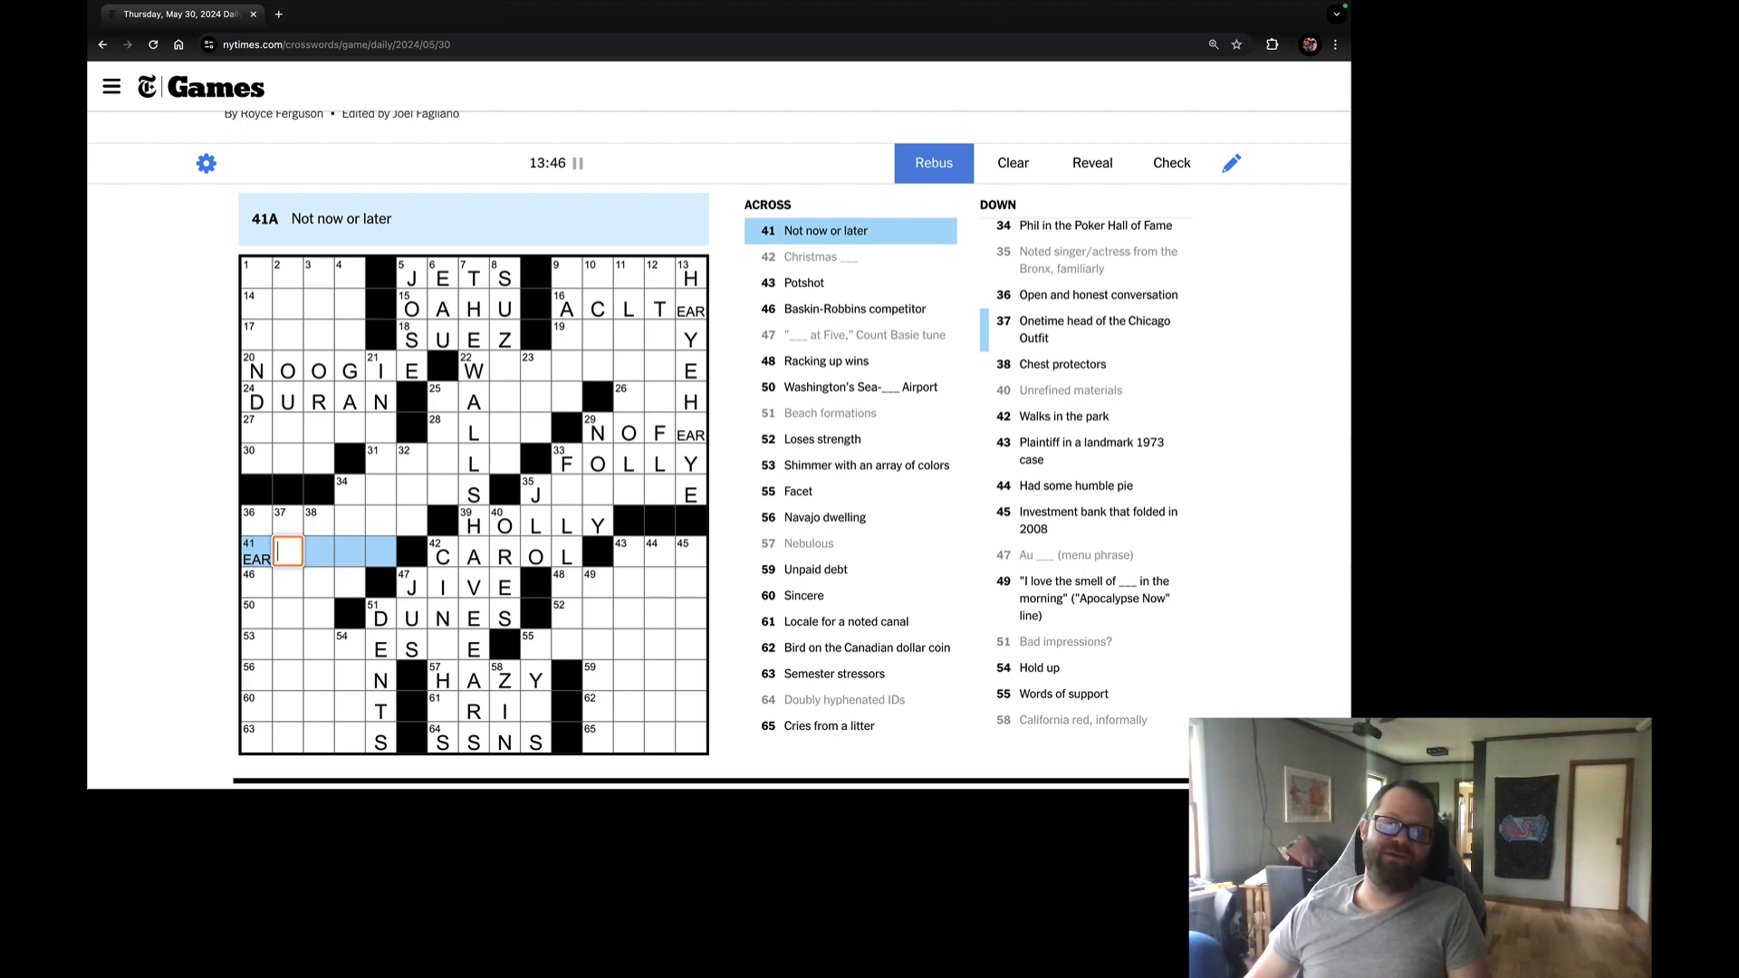
pyautogui.click(952, 161)
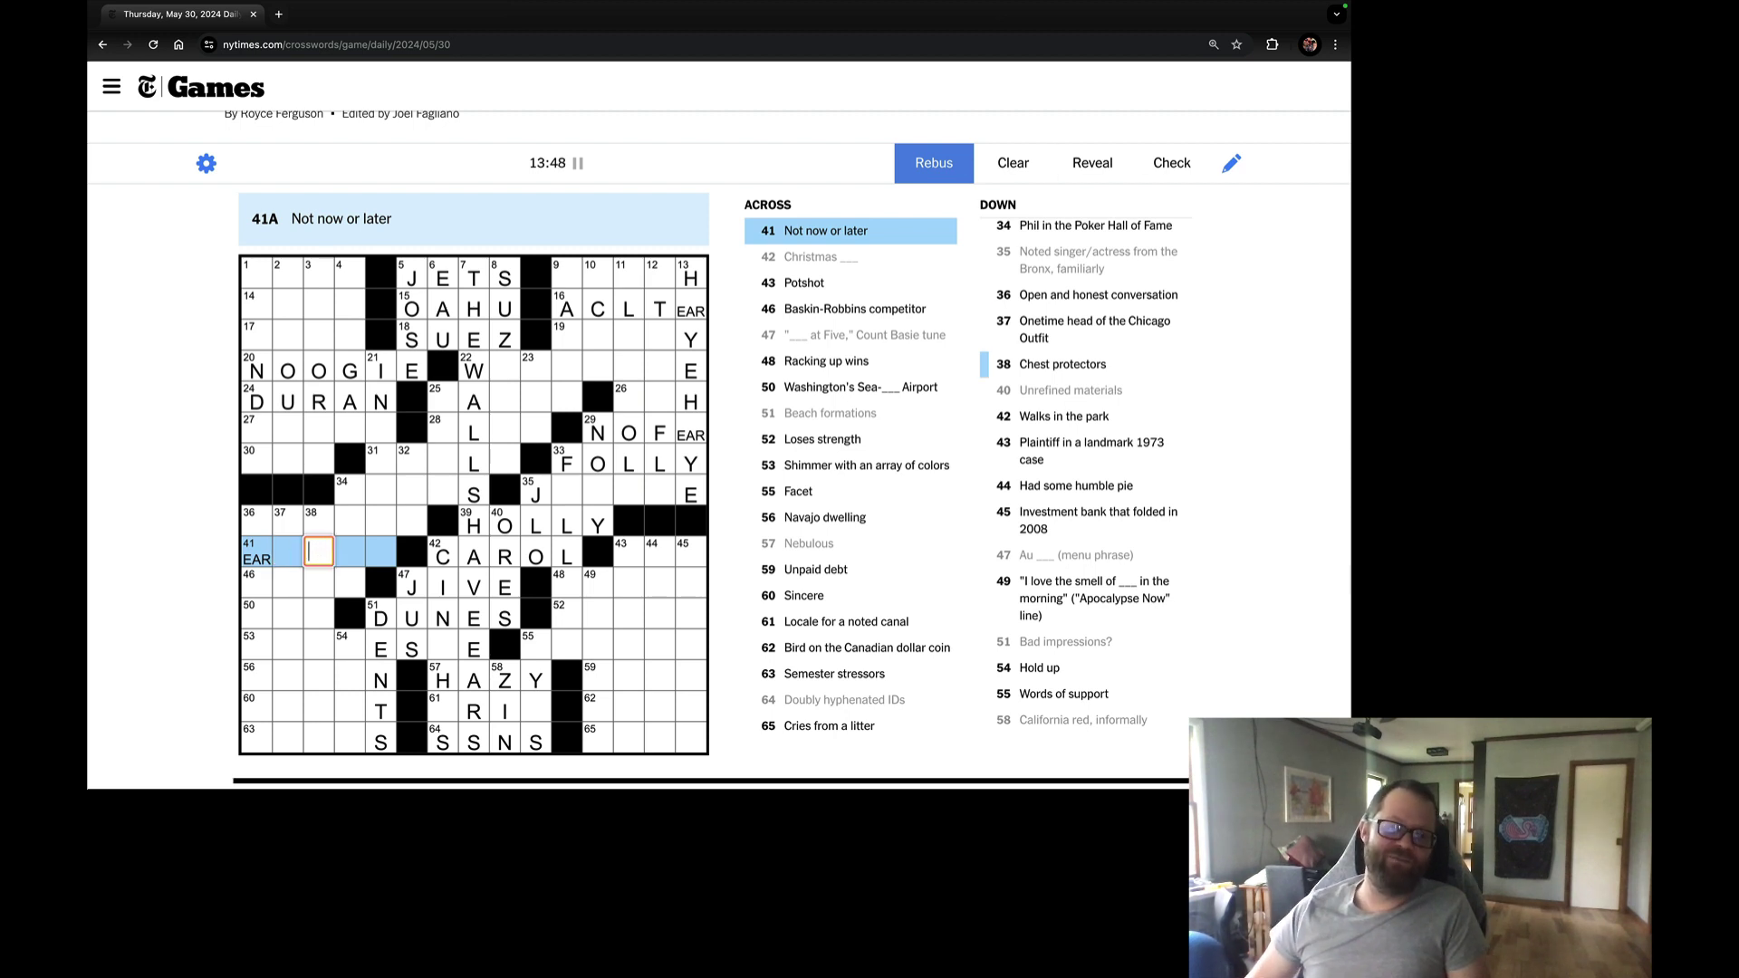
pyautogui.press('Right')
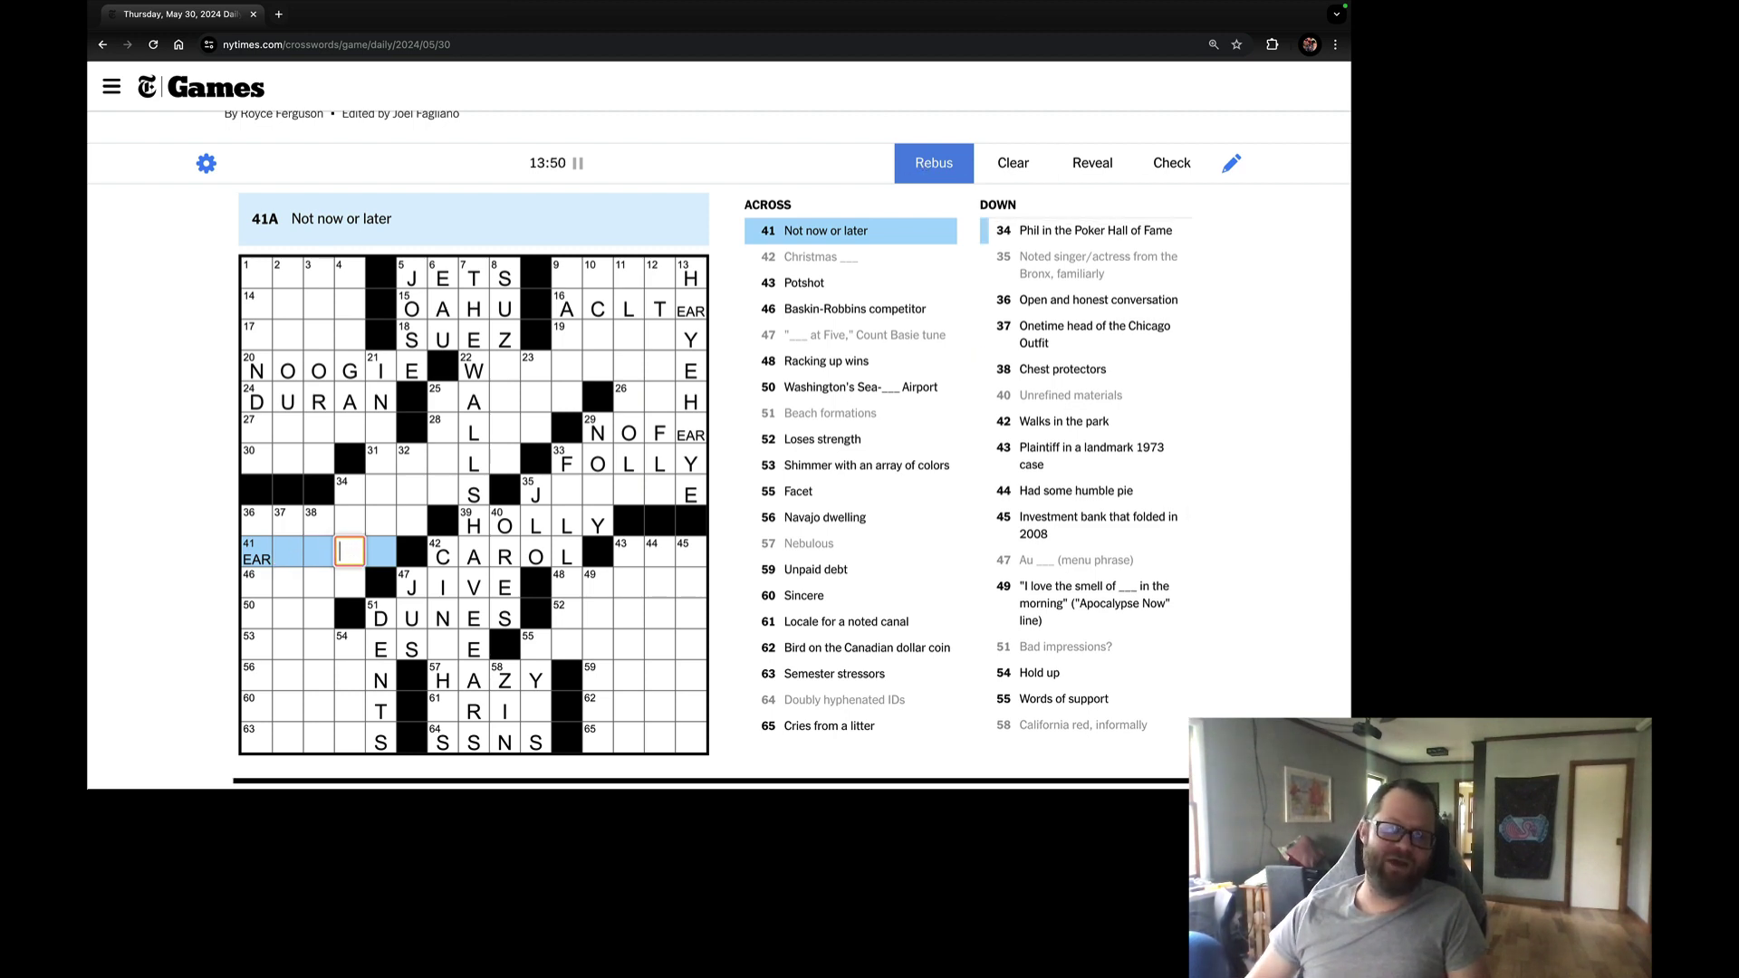
pyautogui.press('Escape')
pyautogui.press('Left')
pyautogui.write('L')
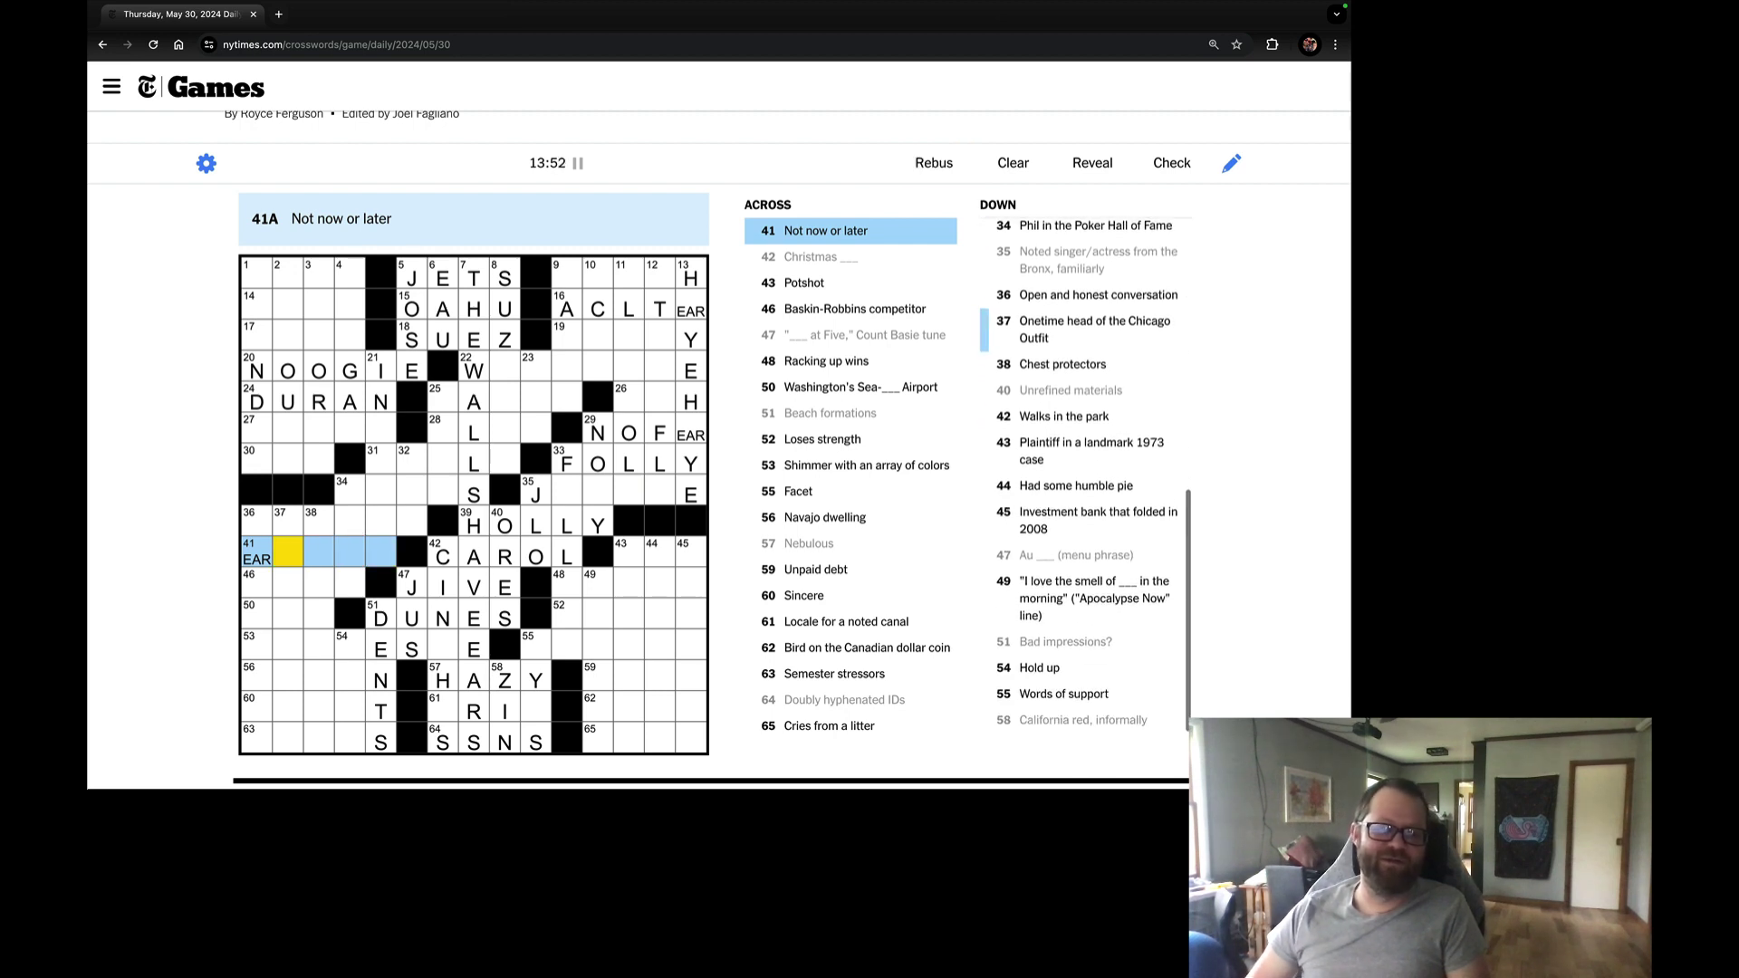
pyautogui.write('IER')
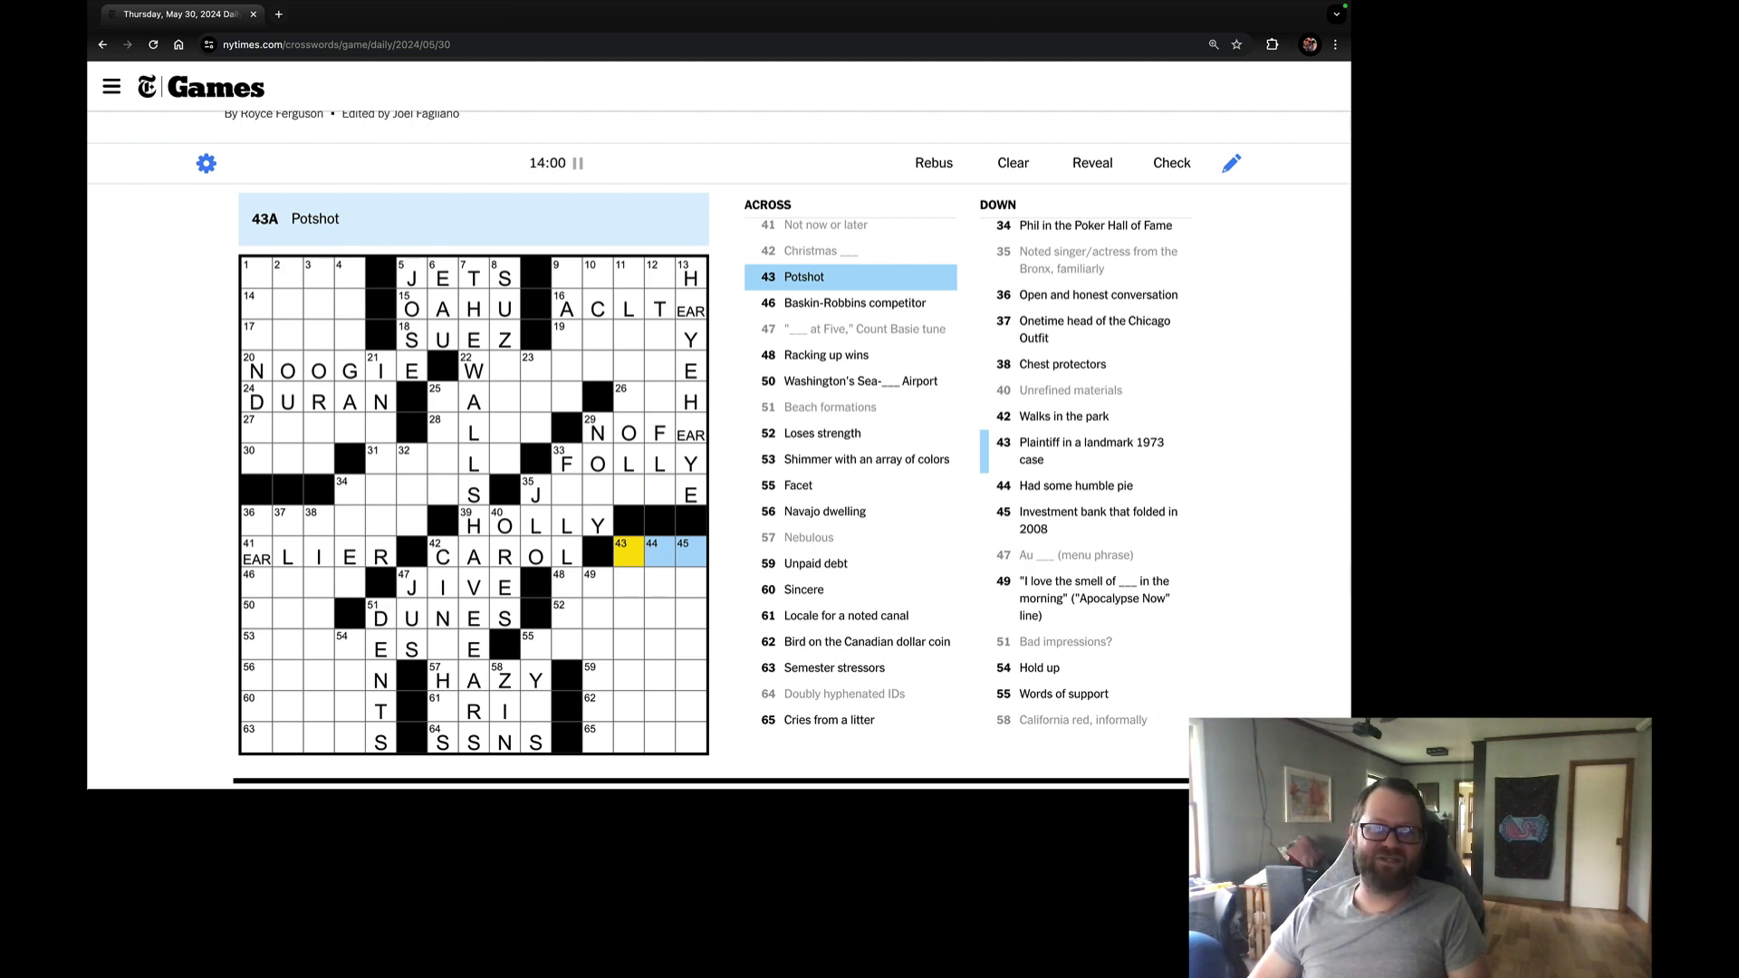
# Enter EDYS in 46-Across, an EAR rebus ending 48-Across, and WANES.
pyautogui.press('Tab')
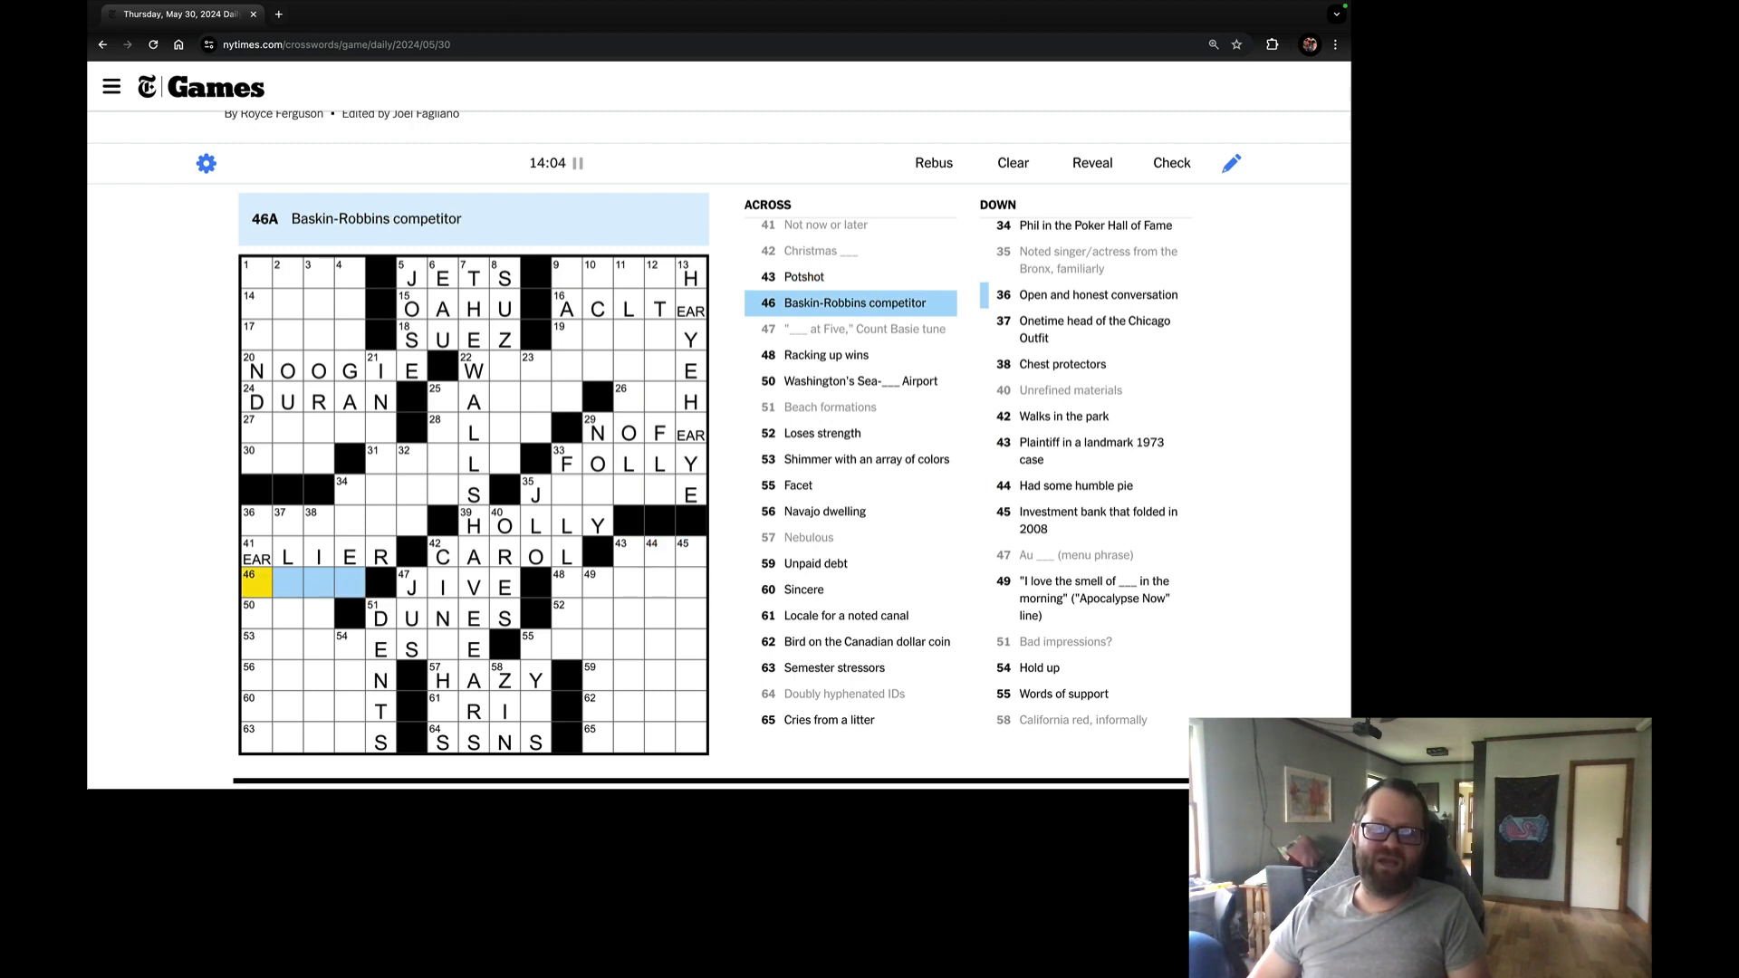
pyautogui.write('EDYS')
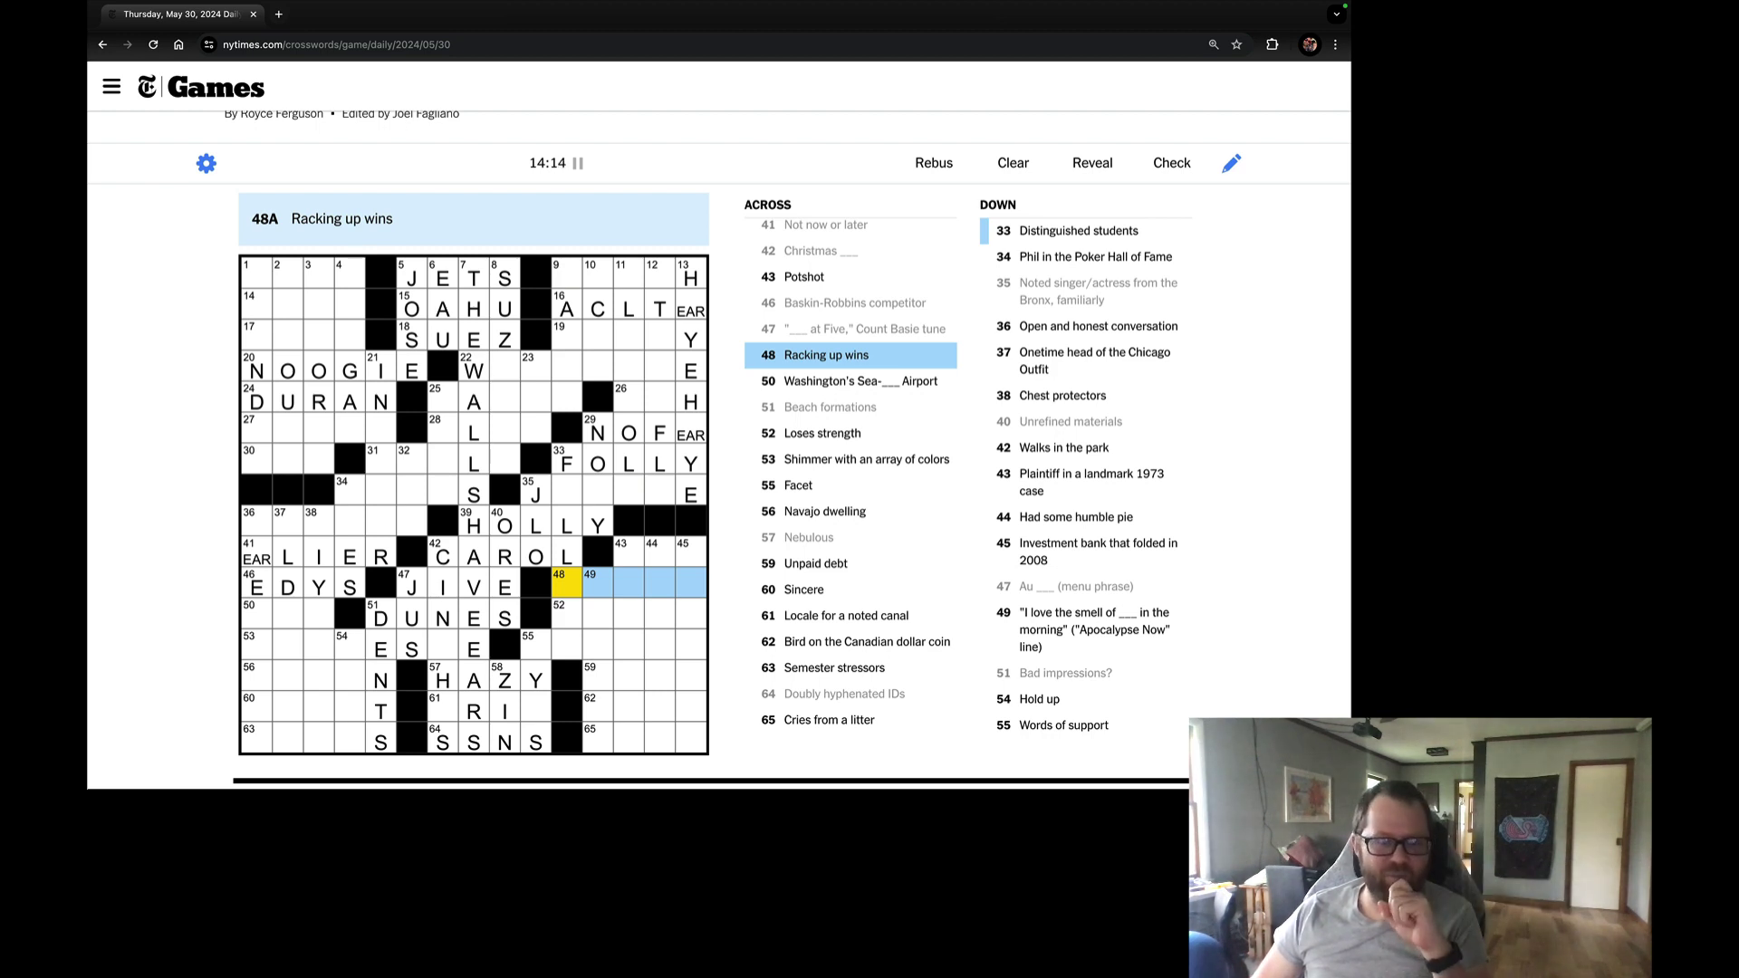
pyautogui.write('ONAT')
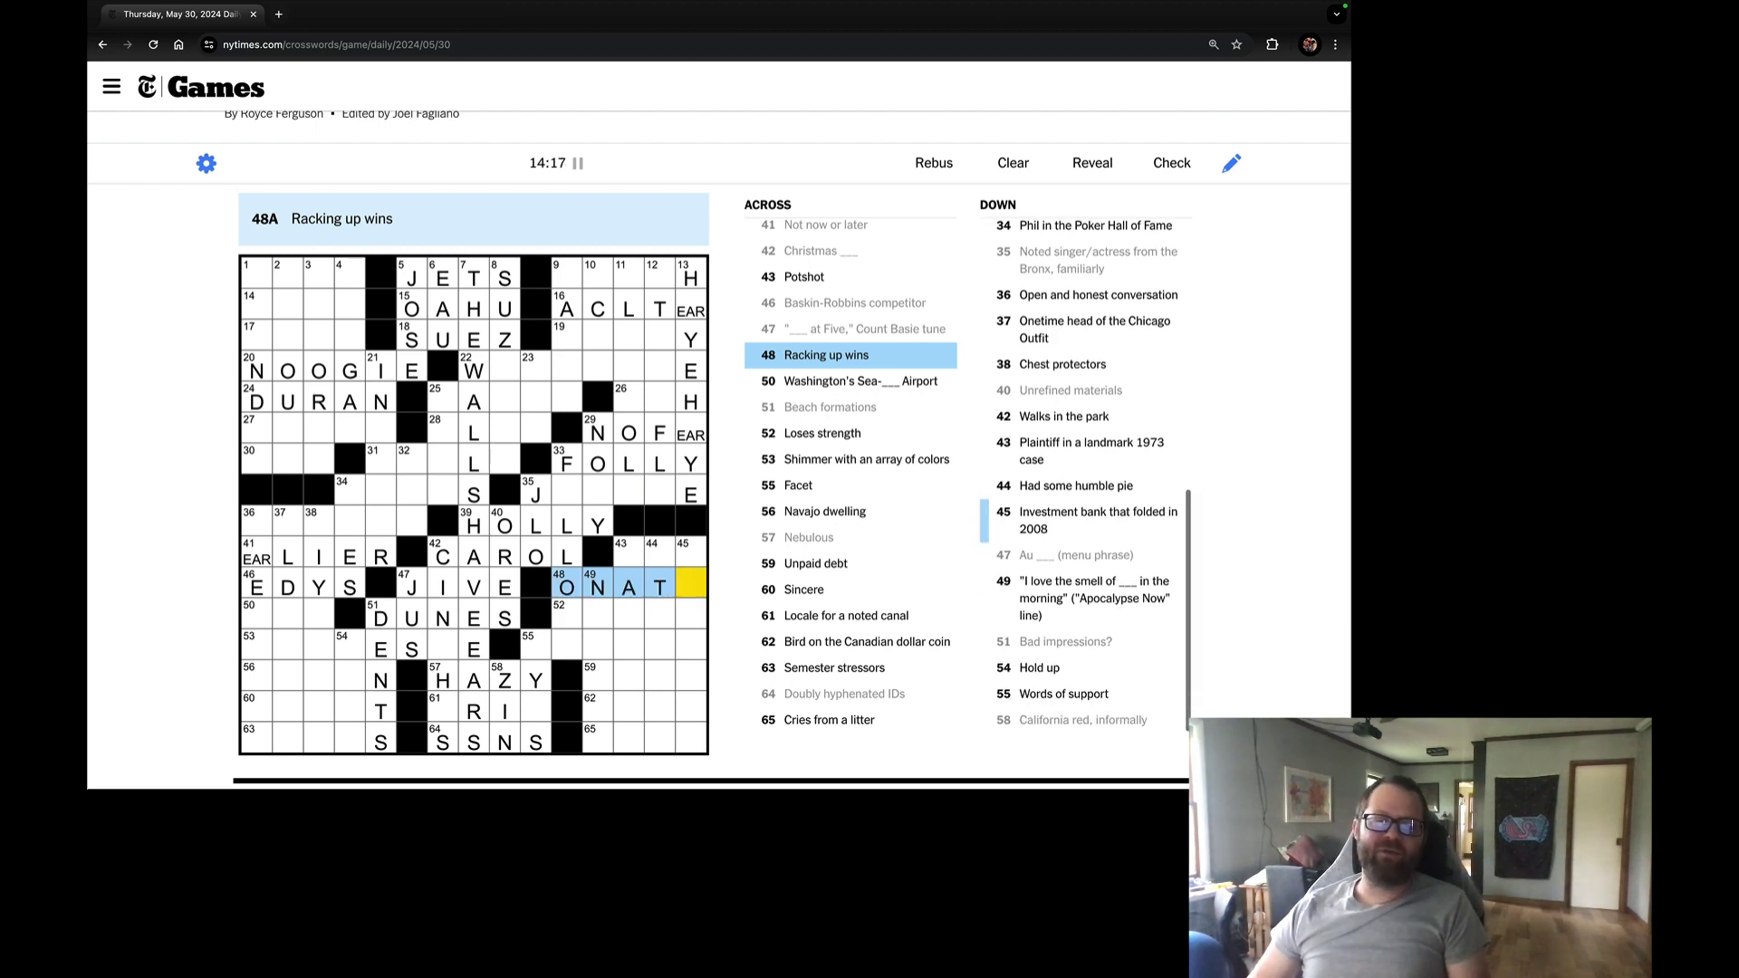
pyautogui.click(934, 164)
pyautogui.write('EAR')
pyautogui.press('Return')
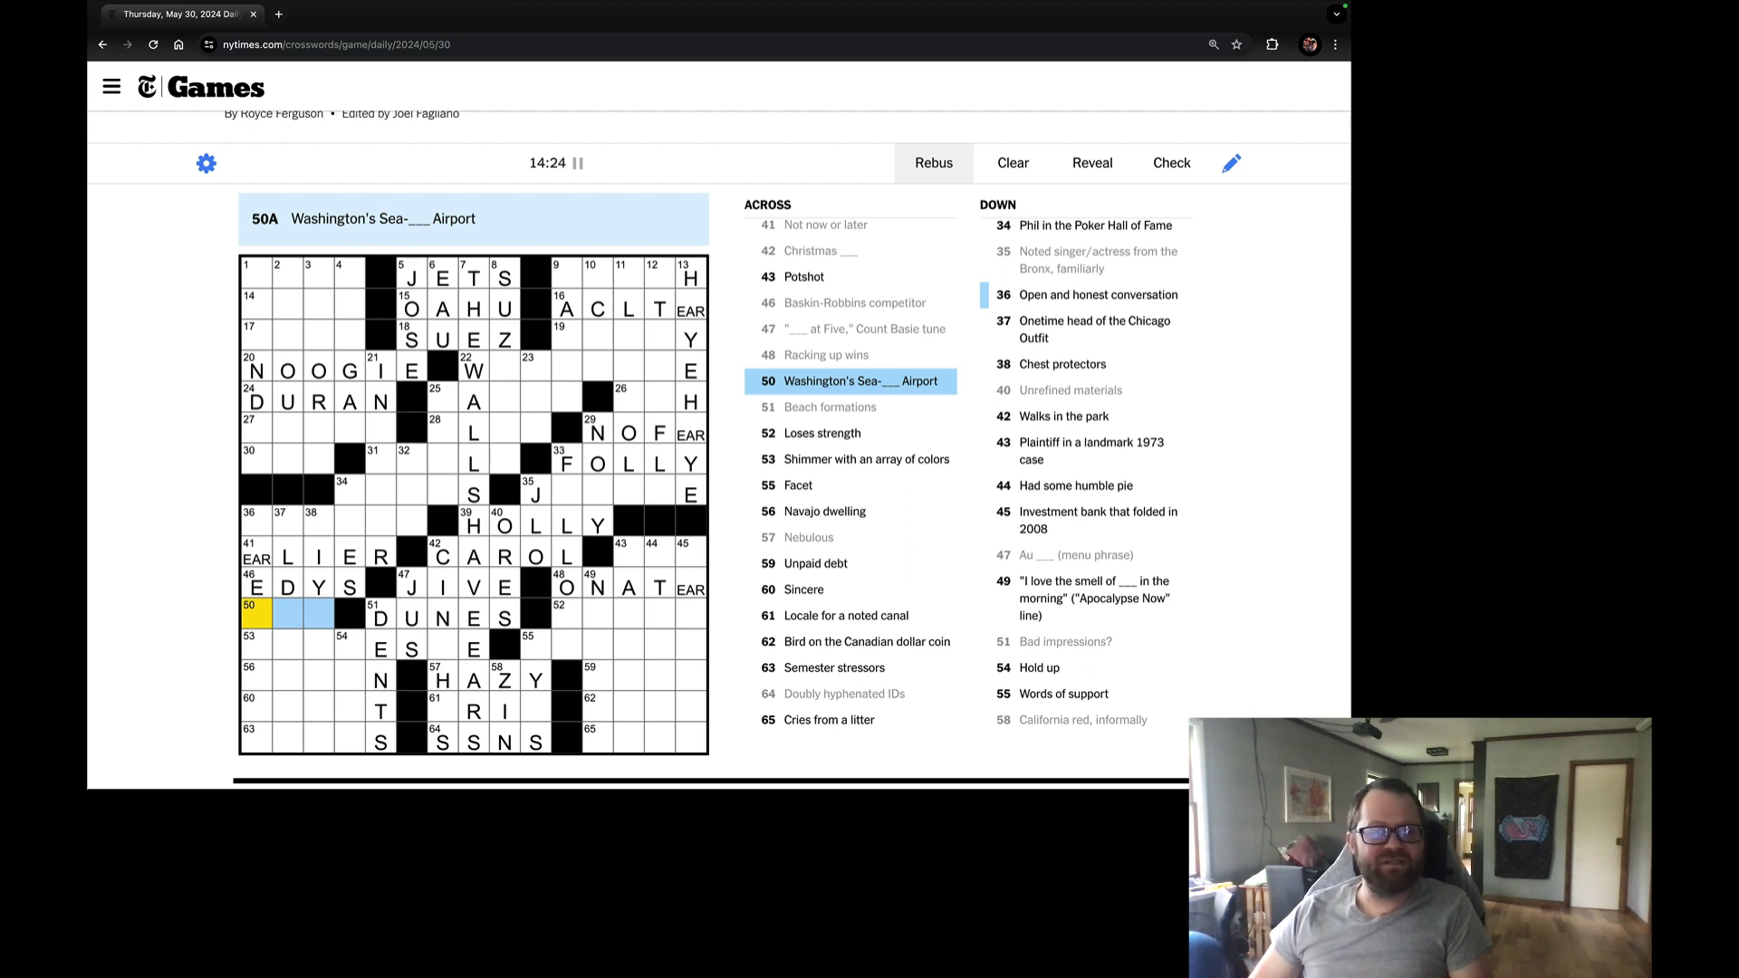
pyautogui.write('TAC DUNES ')
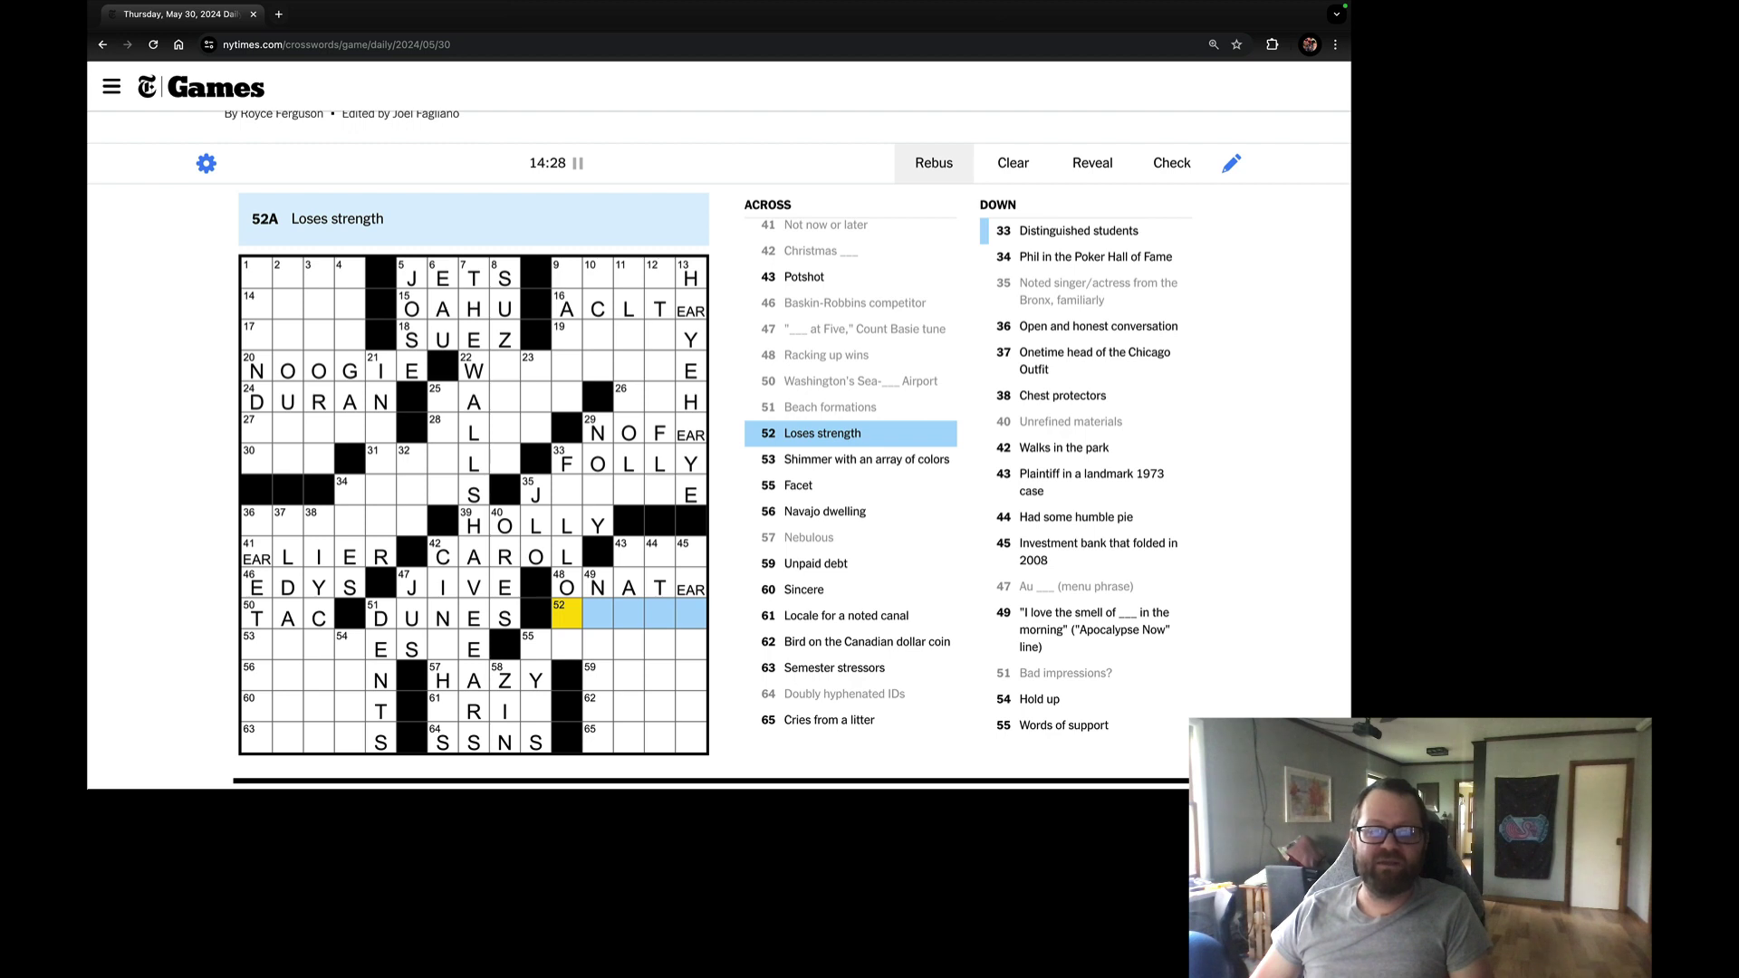
pyautogui.write('WANES')
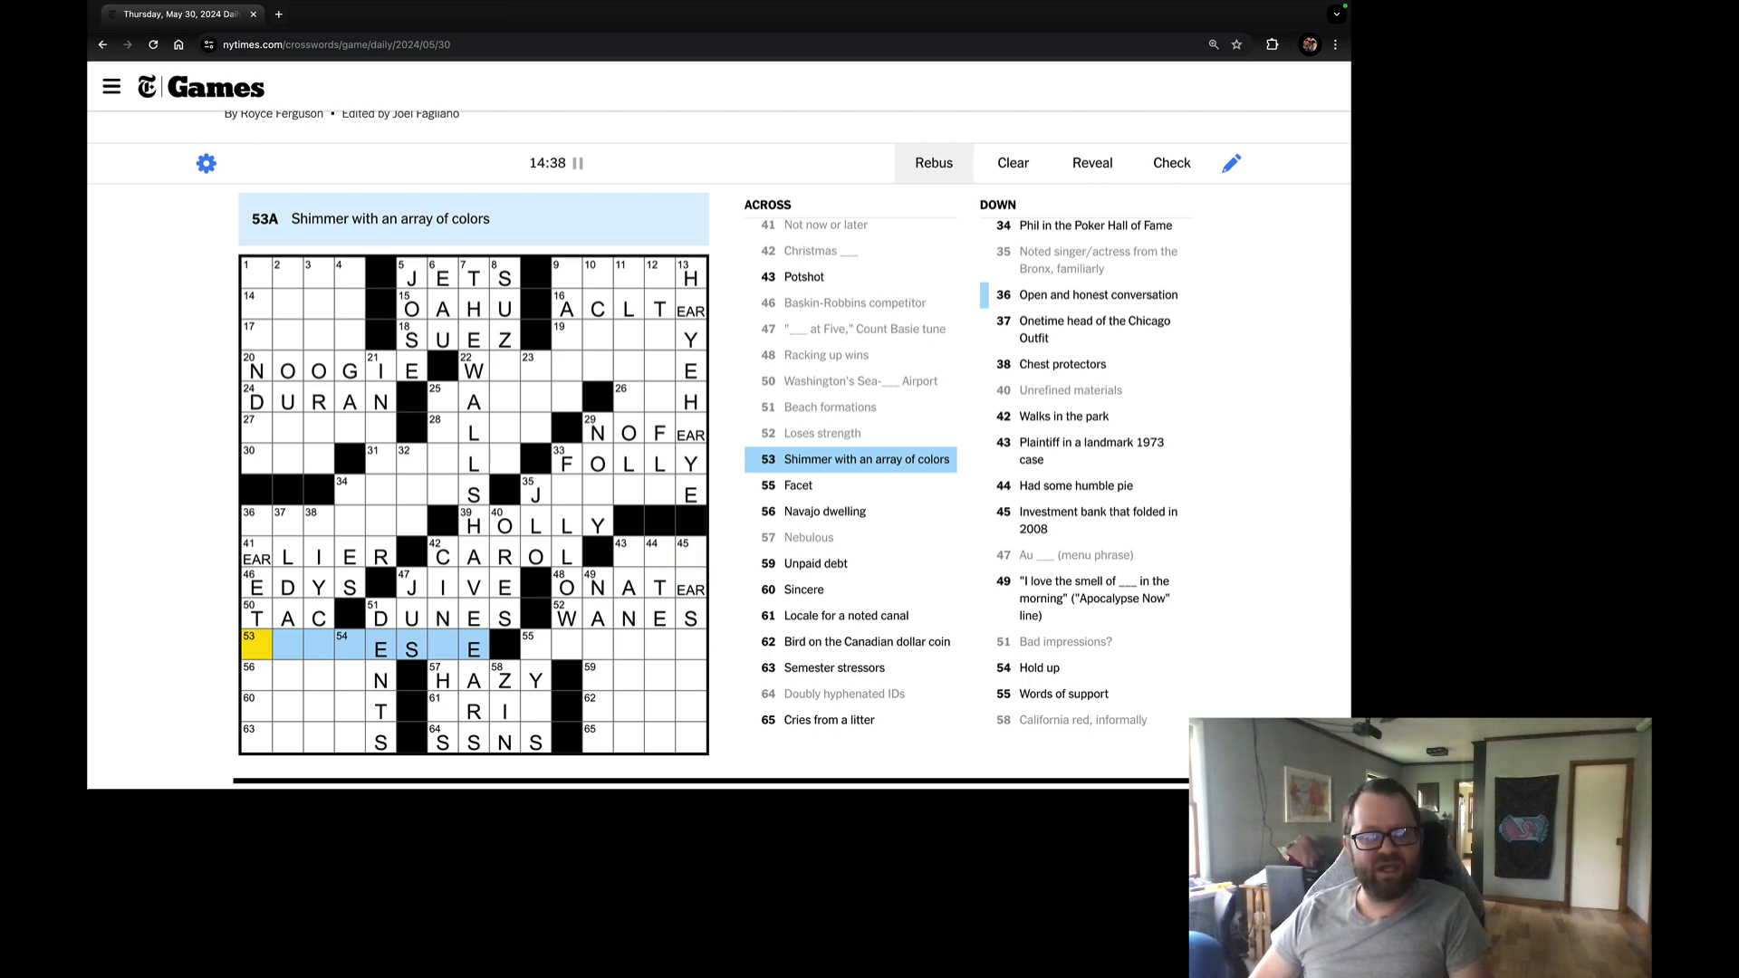
pyautogui.press('Tab')
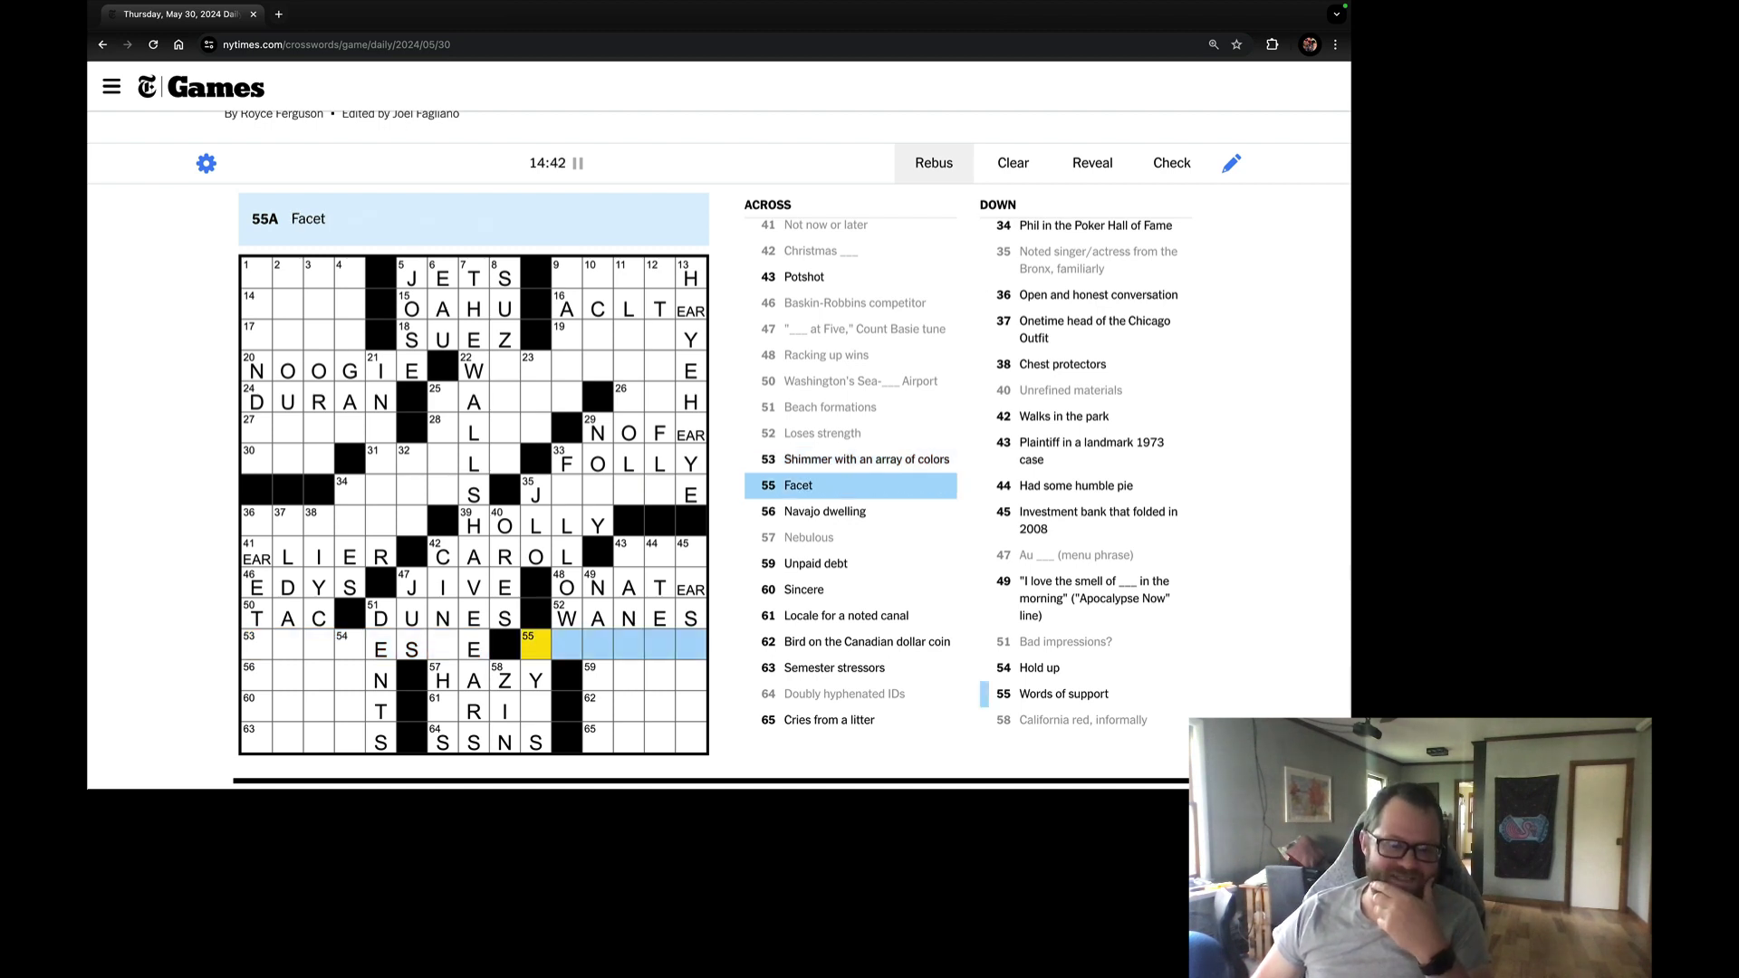
pyautogui.press('Tab')
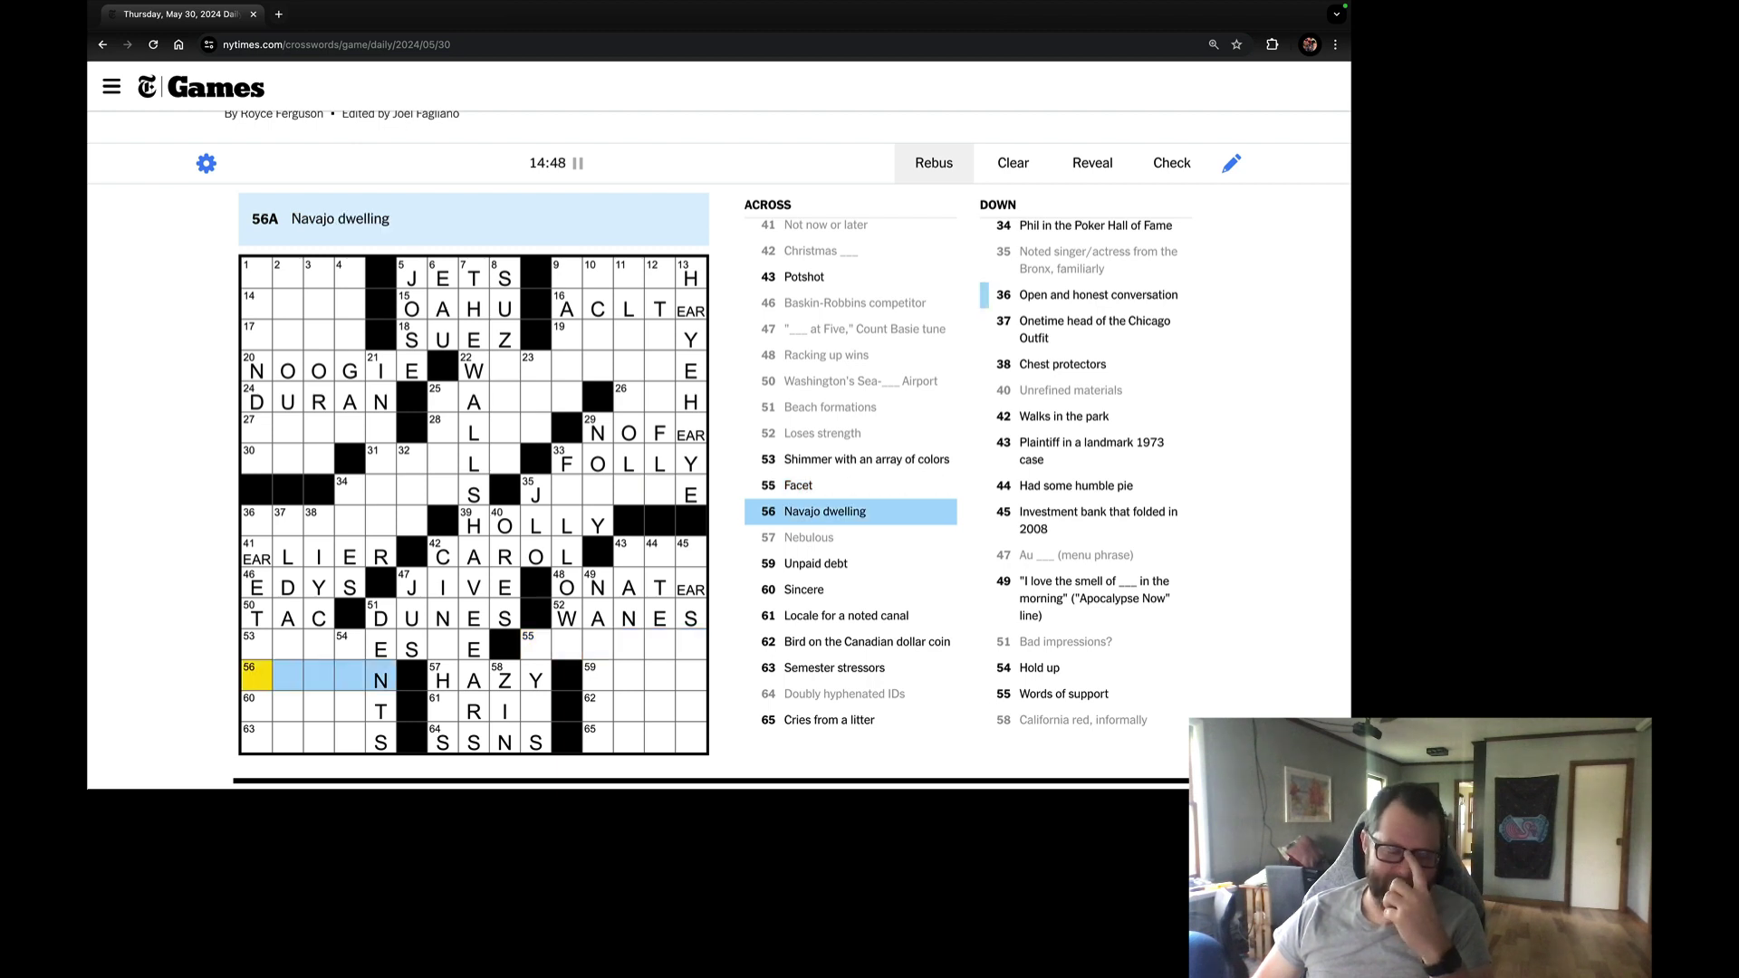
pyautogui.press('Tab')
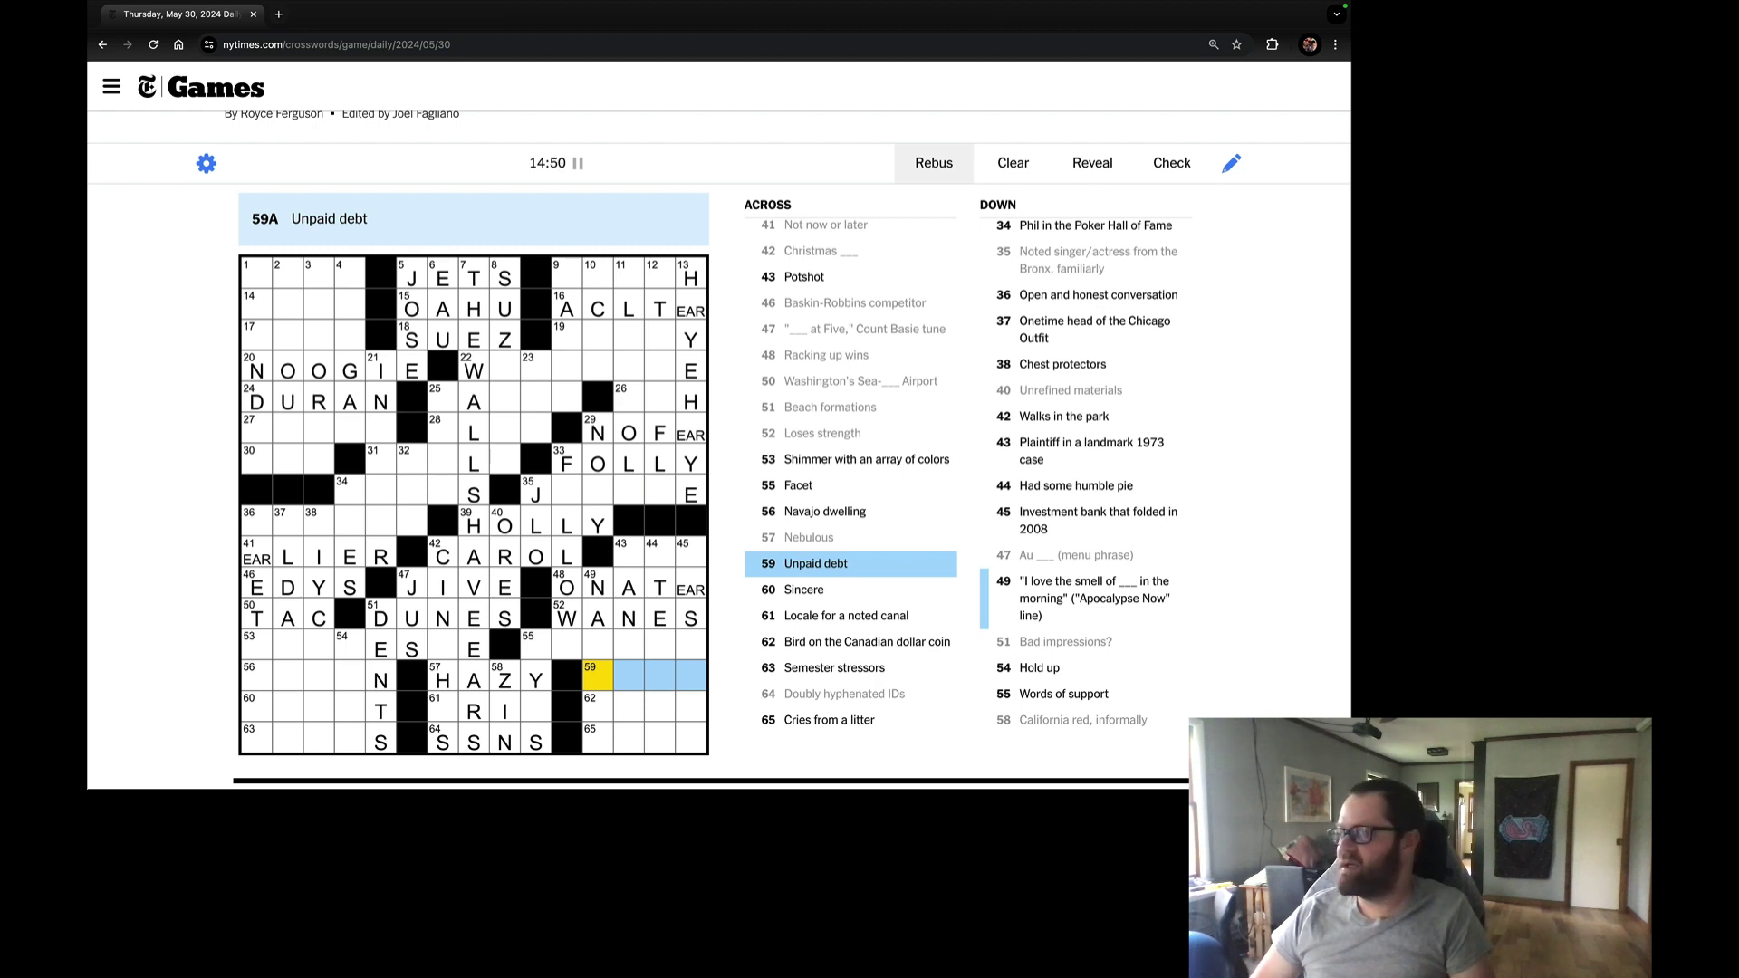
pyautogui.write('ARR')
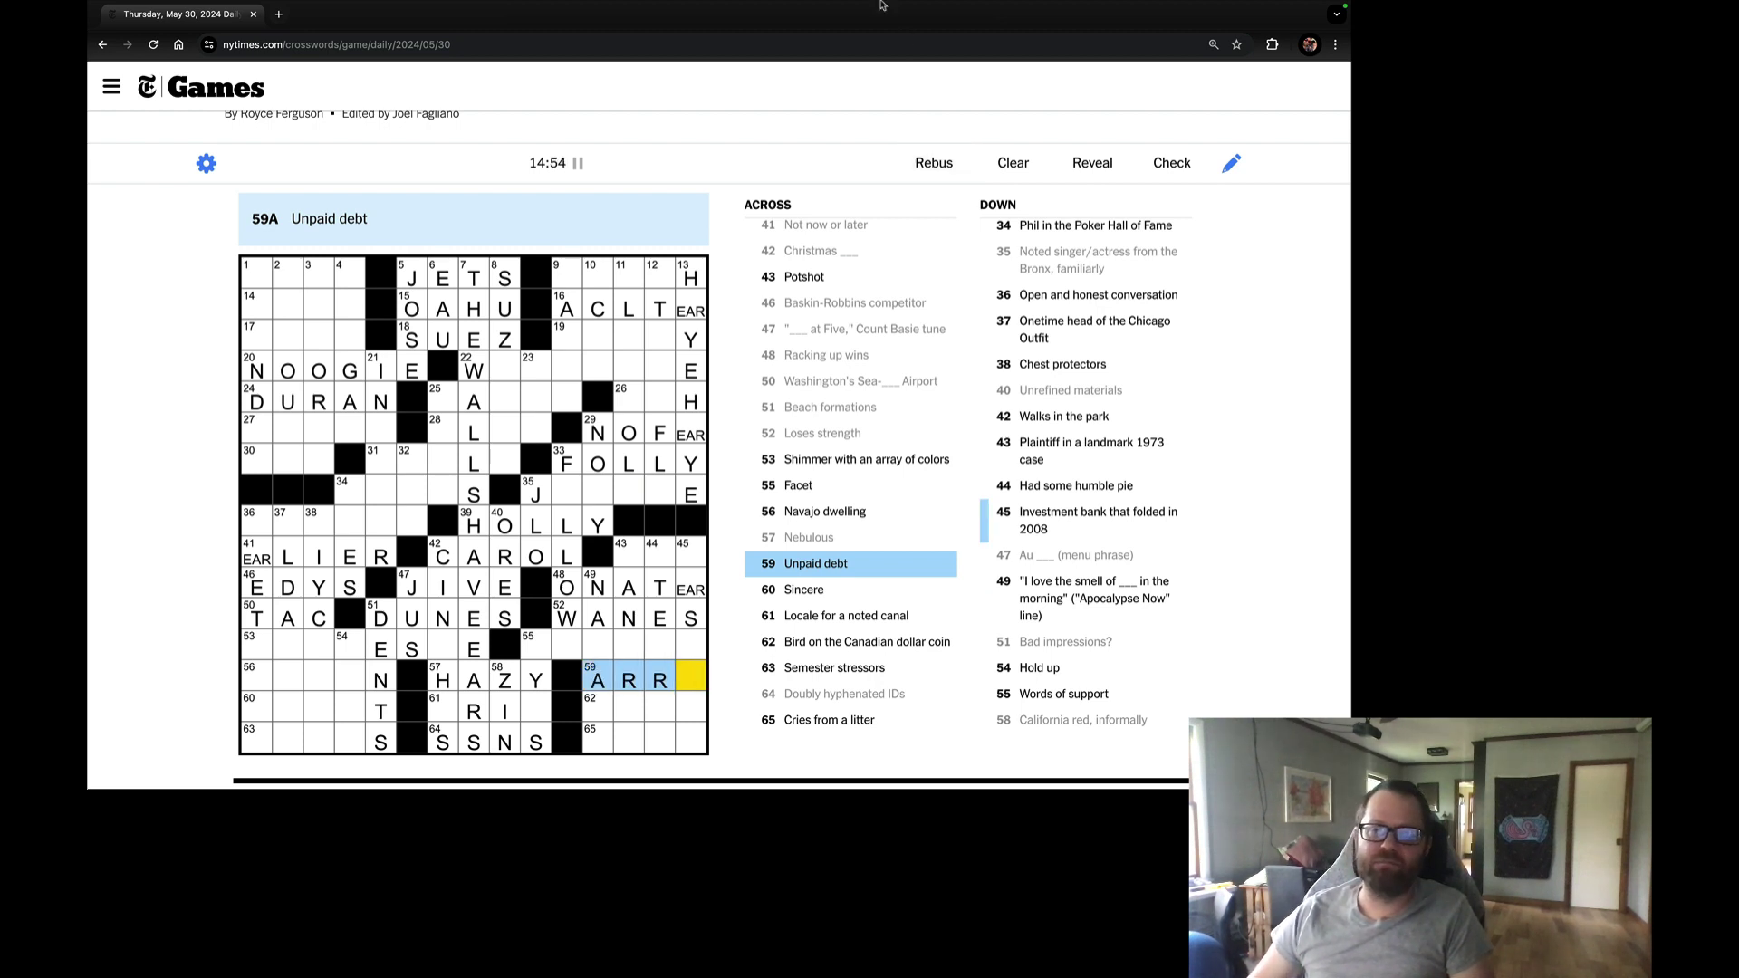
# Add EAR rebuses ending 59-Across and starting 60-Across (EARNEST), then fill LOON and MEW.
pyautogui.click(932, 162)
pyautogui.write('EAR')
pyautogui.press('Return')
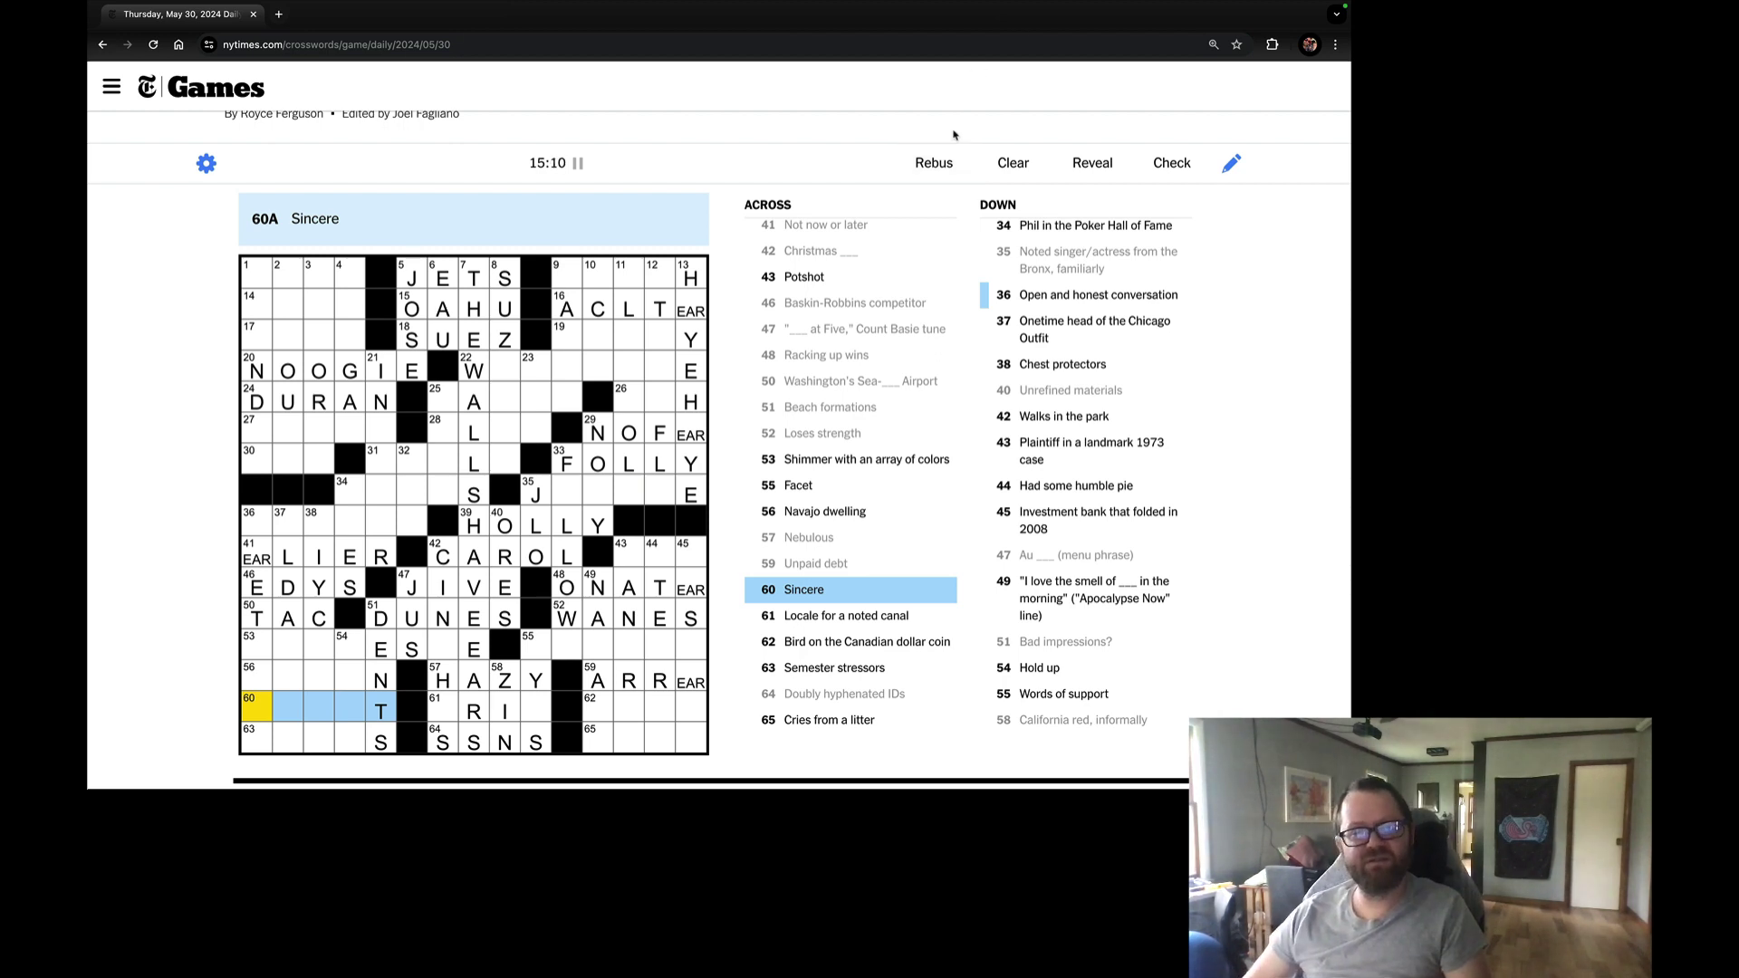
pyautogui.press('Insert')
pyautogui.write('EAR')
pyautogui.press('Return')
pyautogui.write('NES')
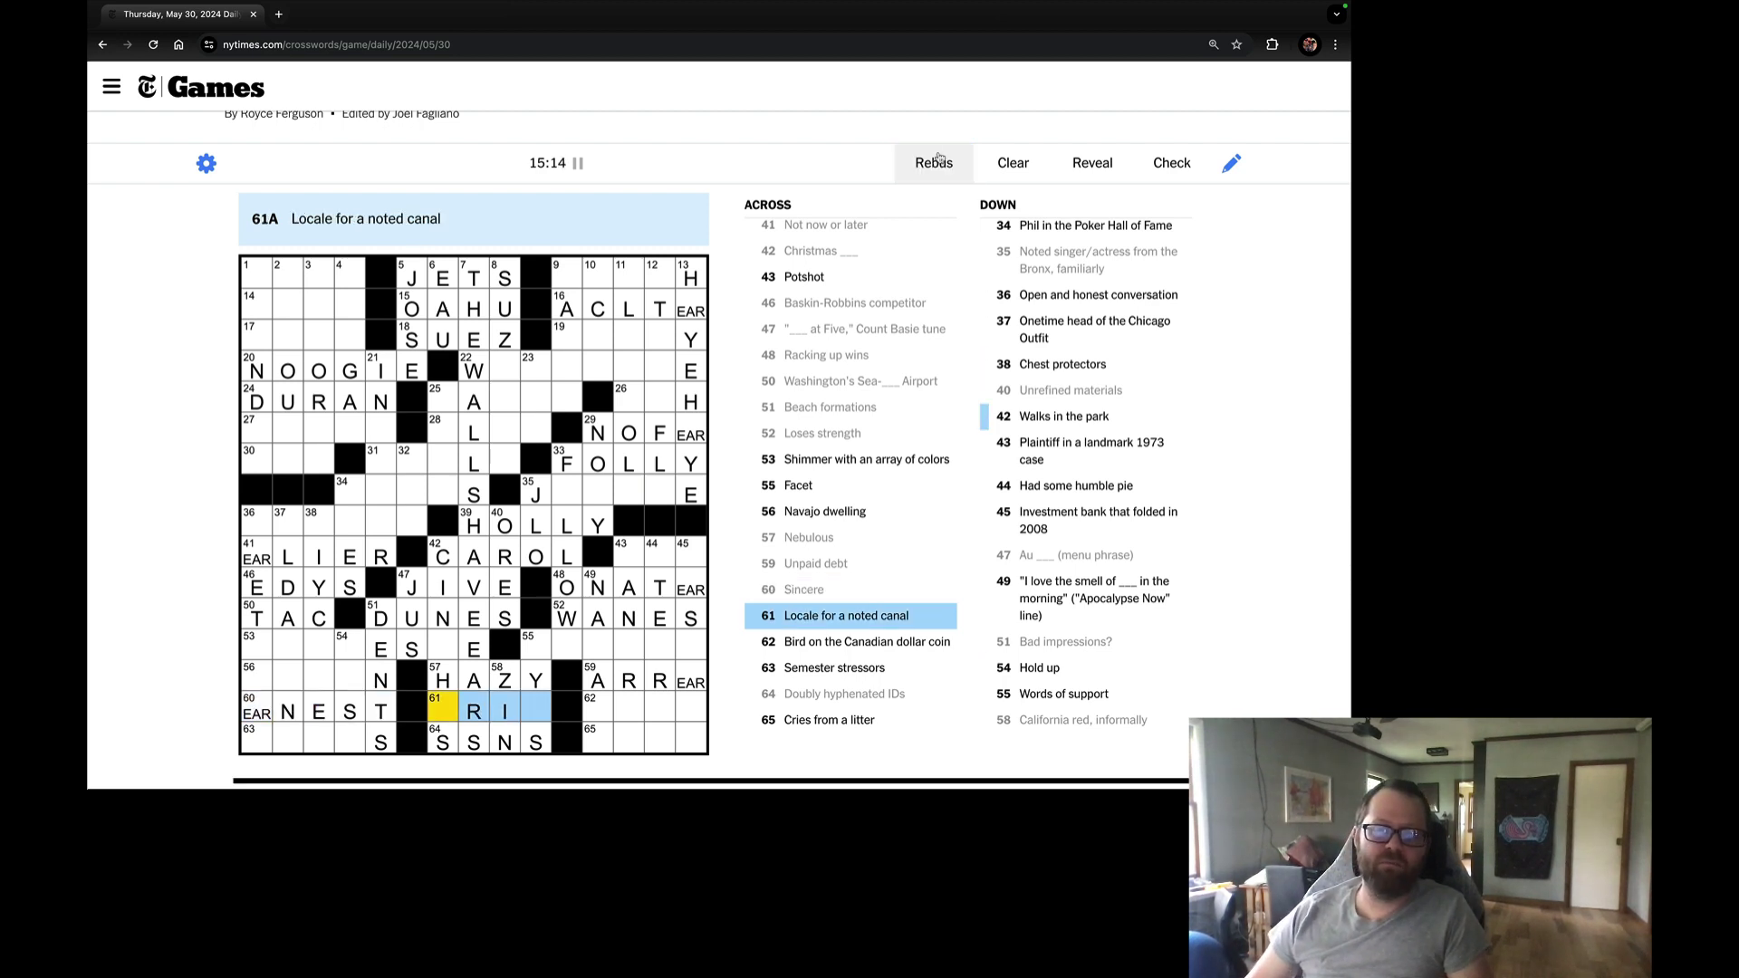
pyautogui.press('Tab')
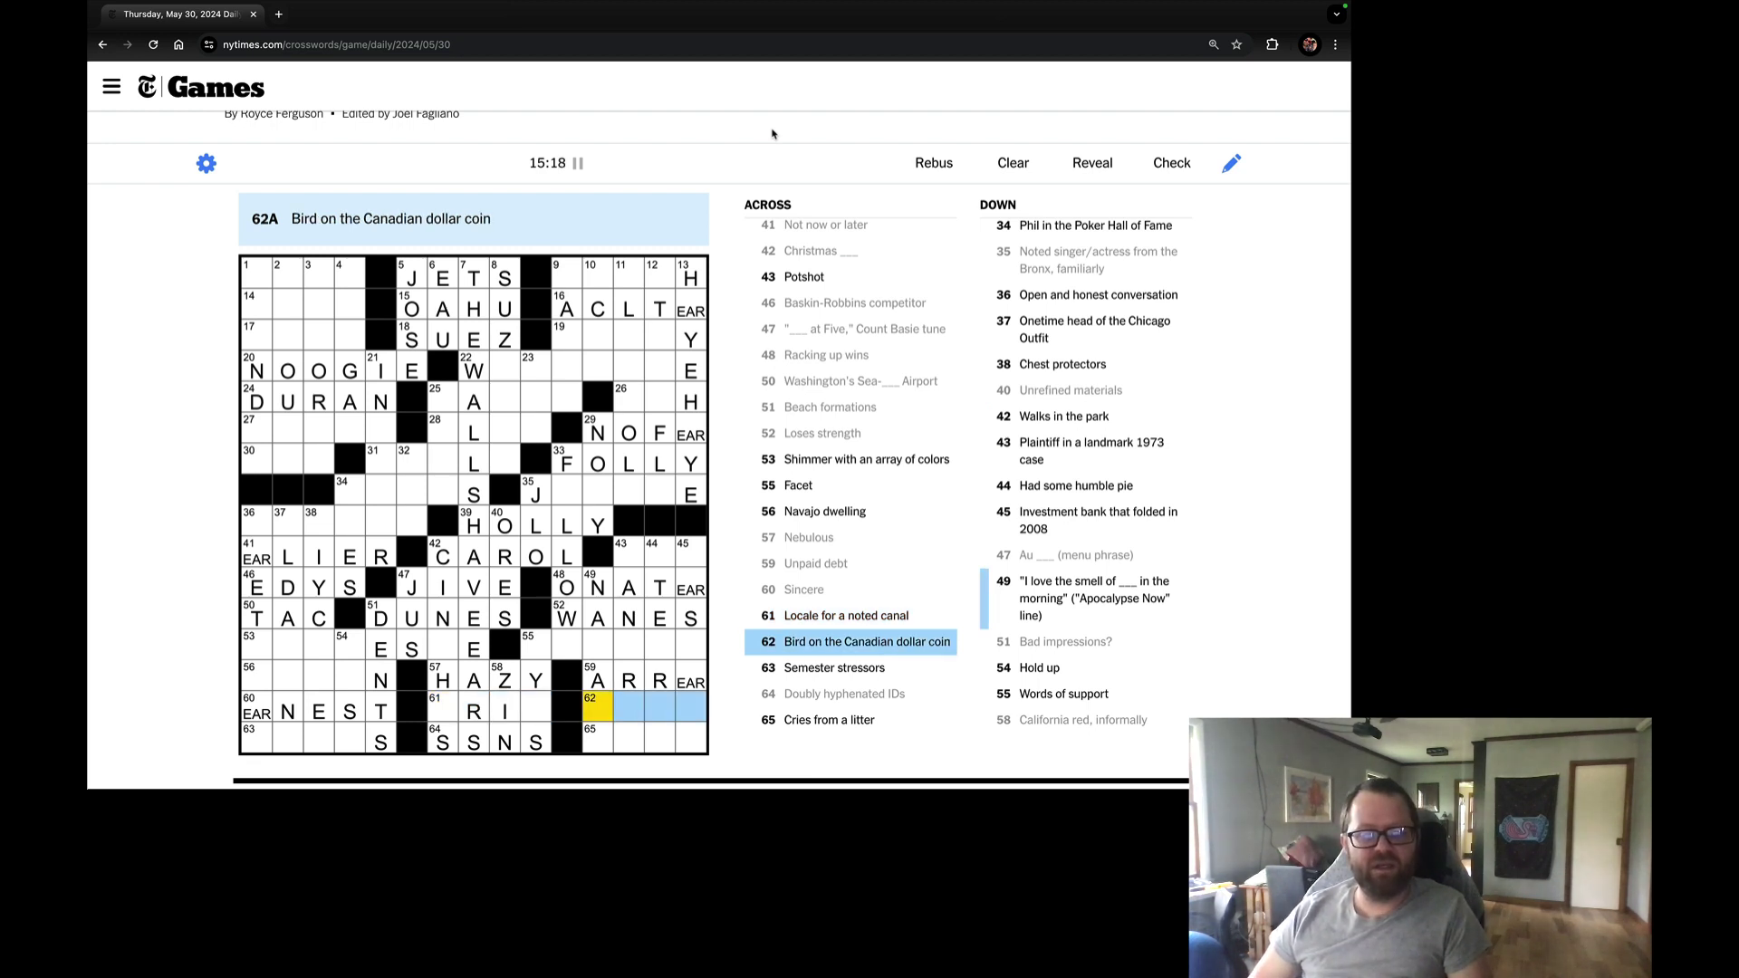
pyautogui.write('LOO')
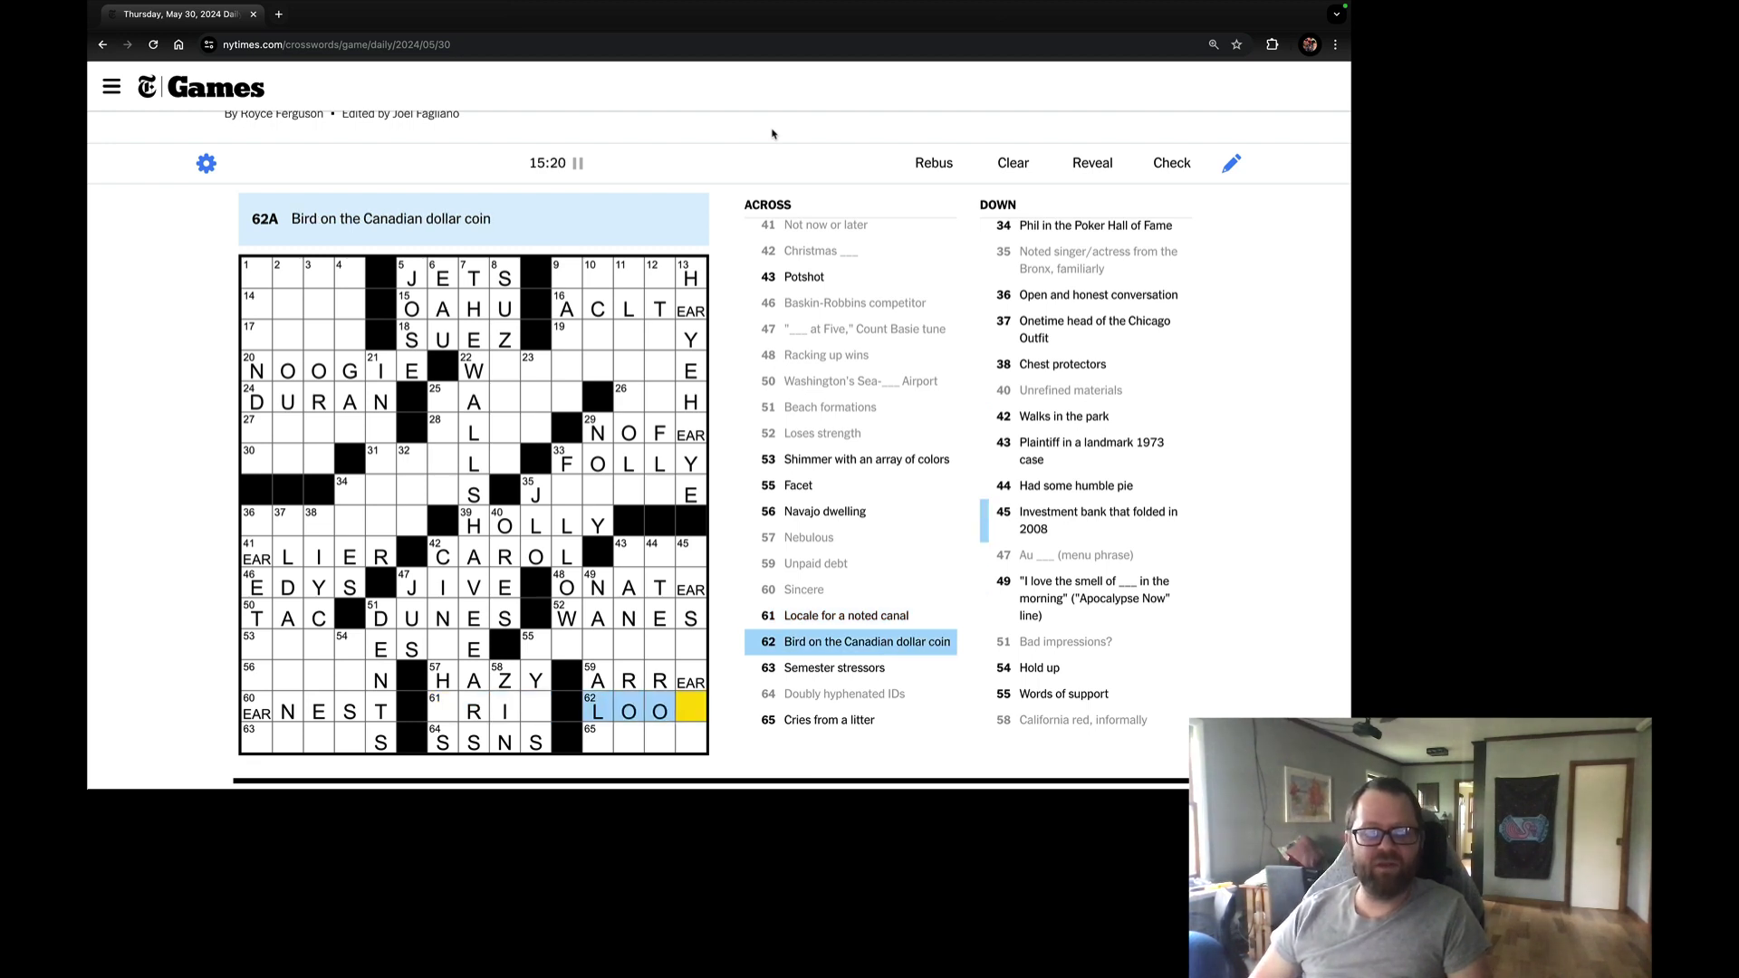
pyautogui.write('N')
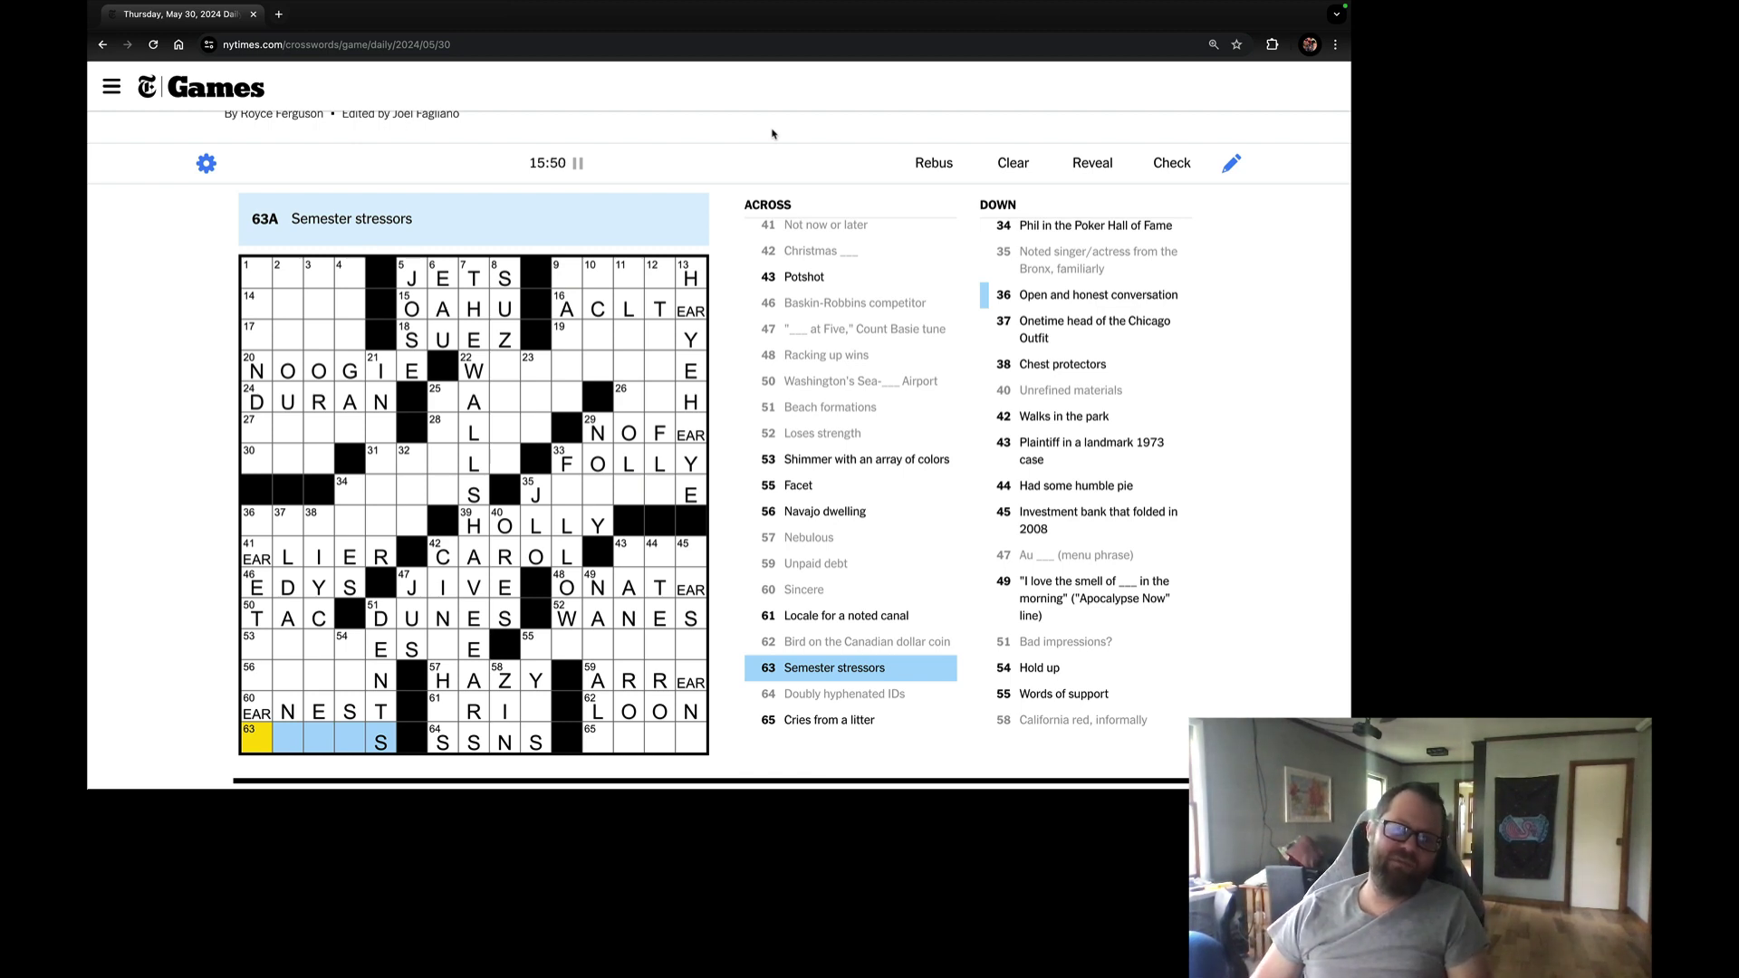
pyautogui.press('Tab')
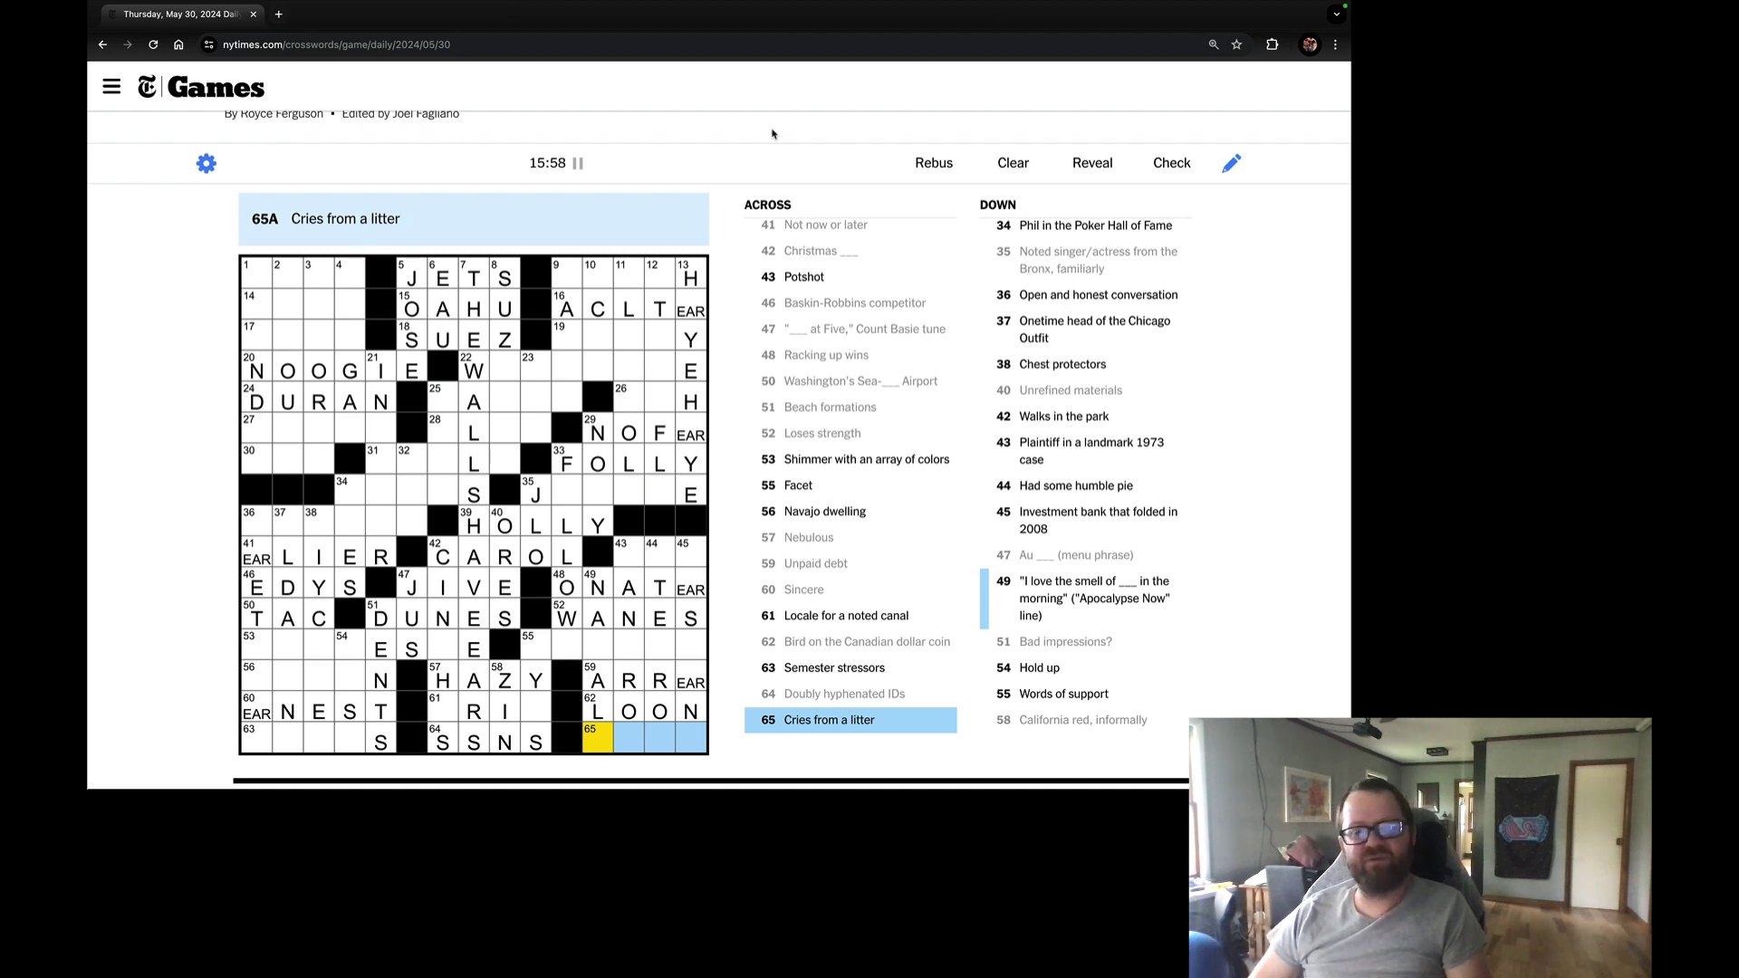
pyautogui.write('MEW')
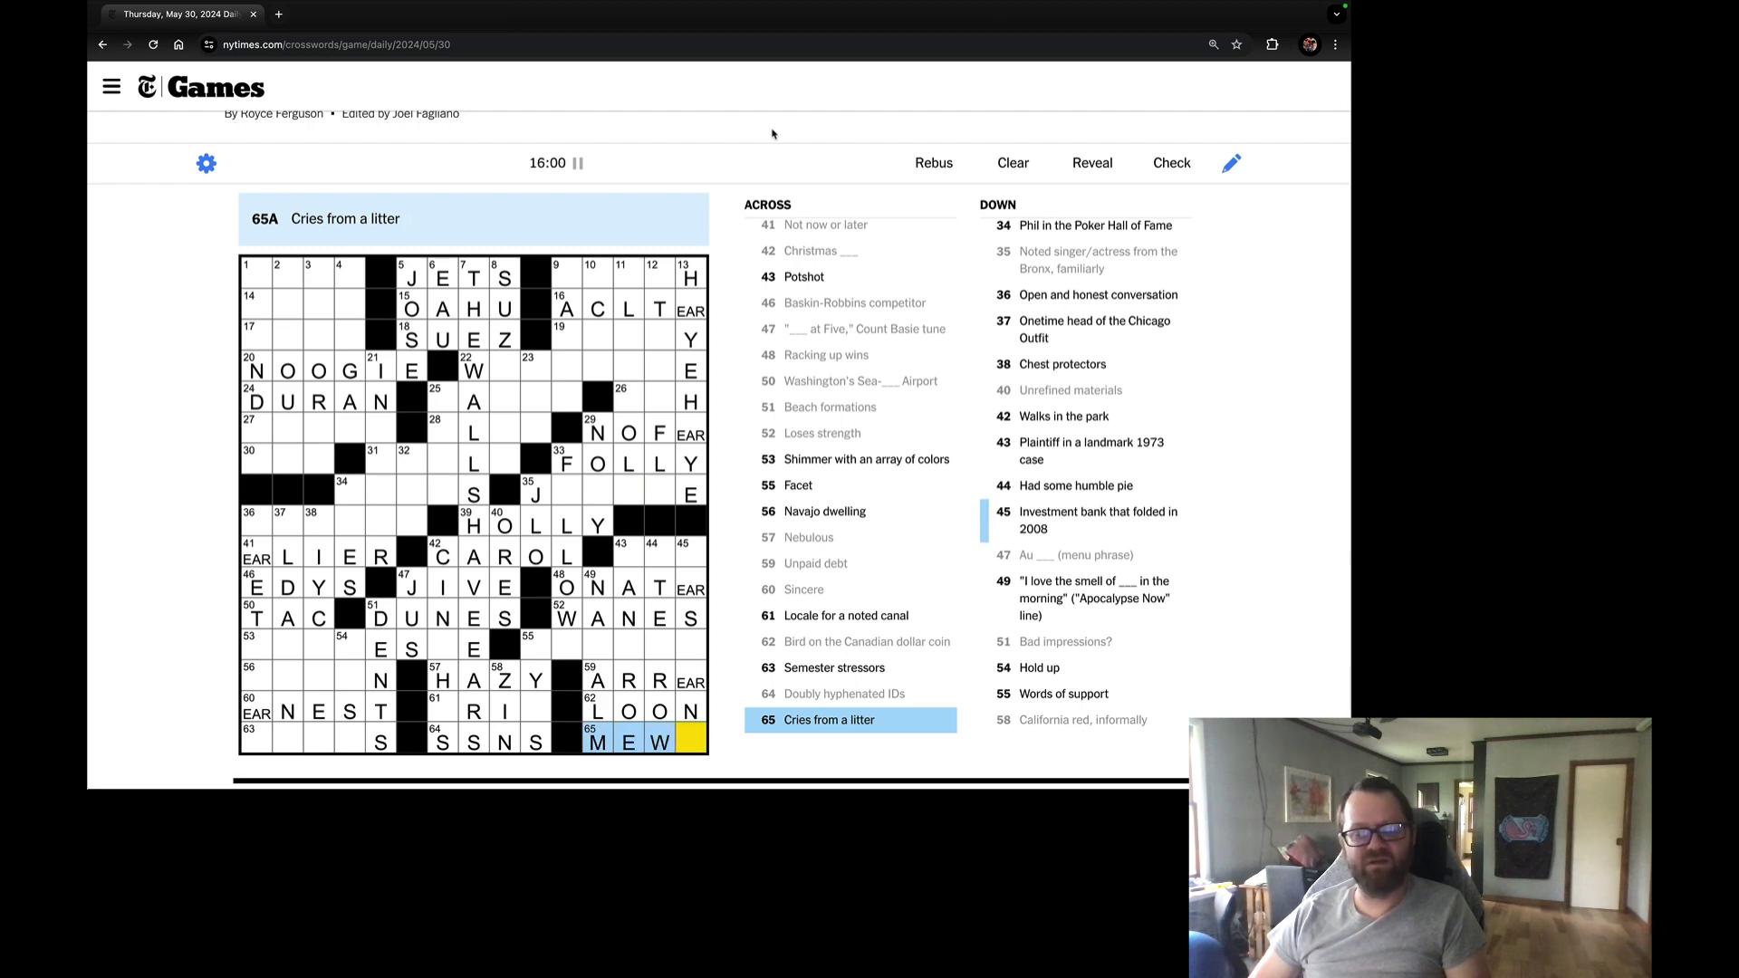
pyautogui.write('S')
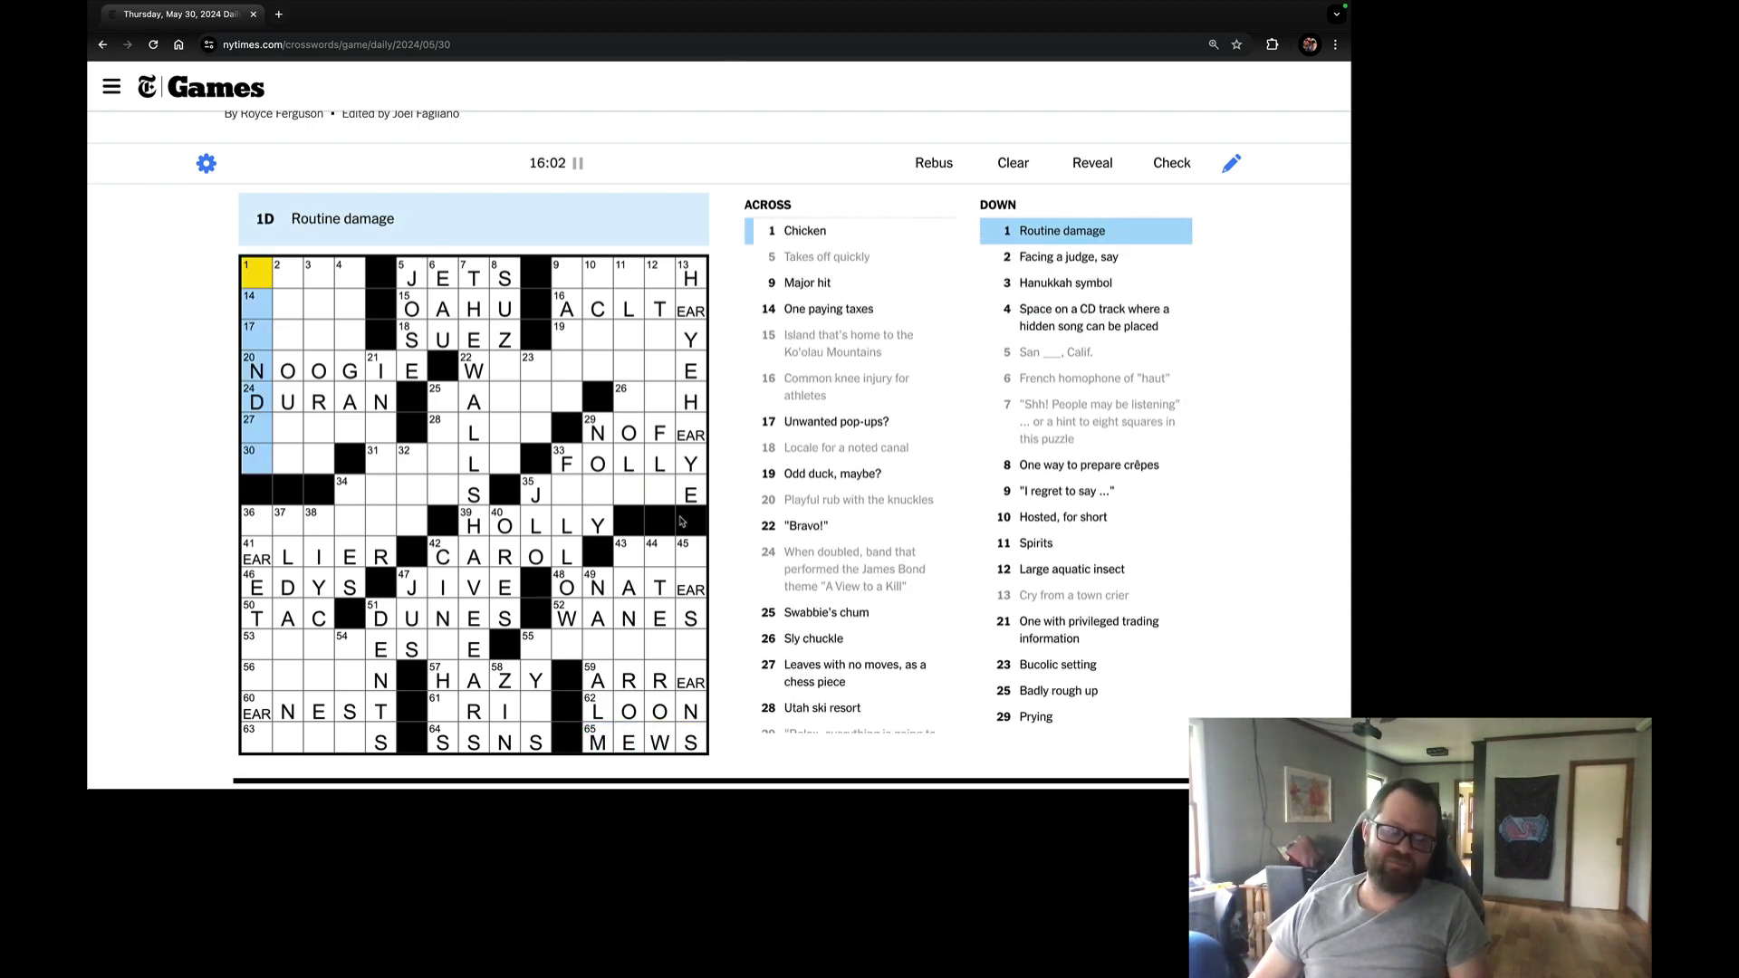
# Enter the crossing letters J, P and E in the 43-, 49- and 33-Down answers.
pyautogui.click(685, 545)
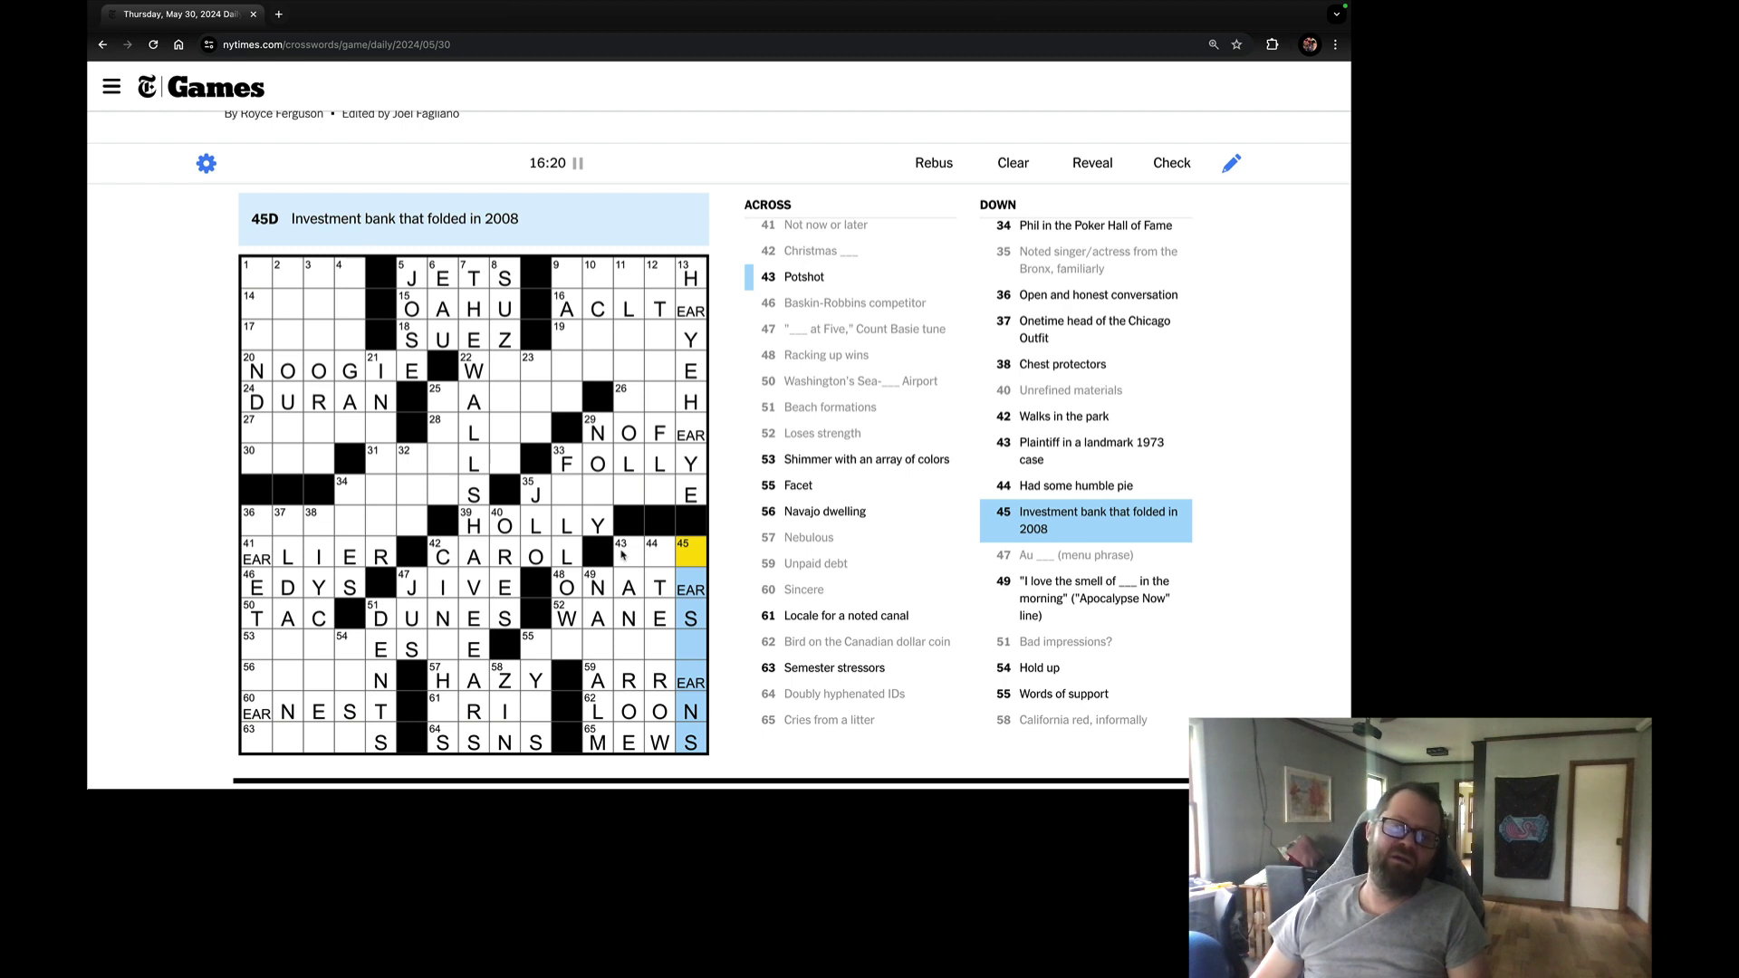
pyautogui.click(622, 550)
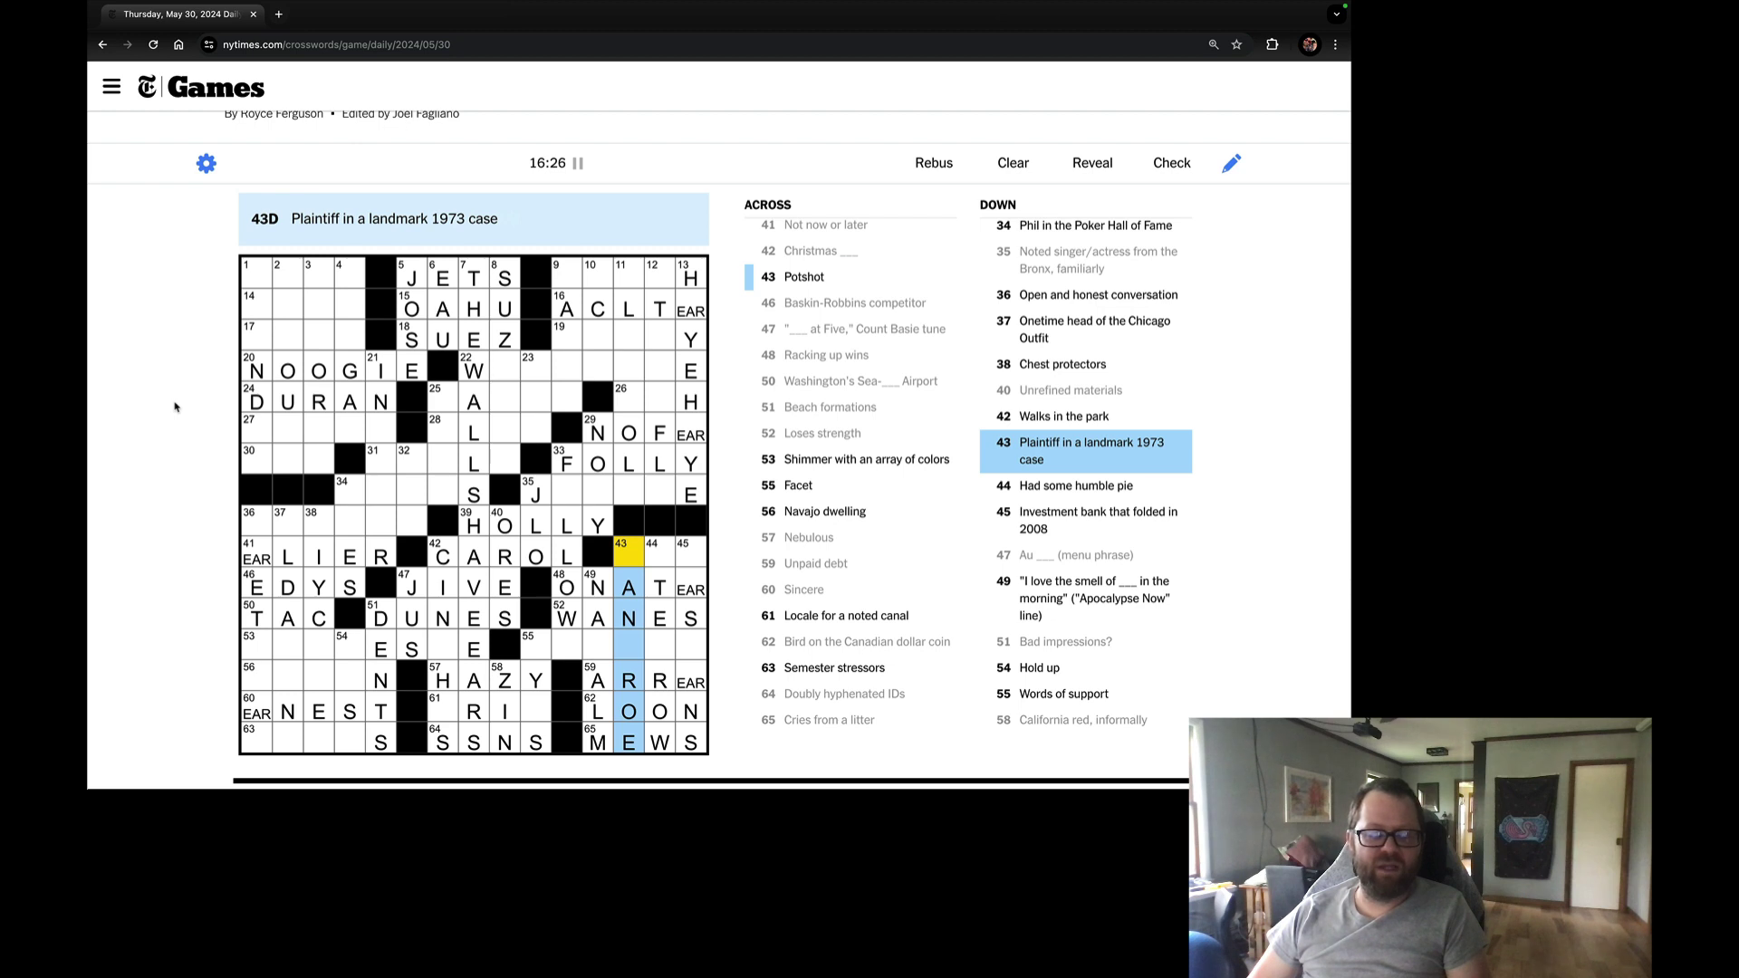
pyautogui.write('J')
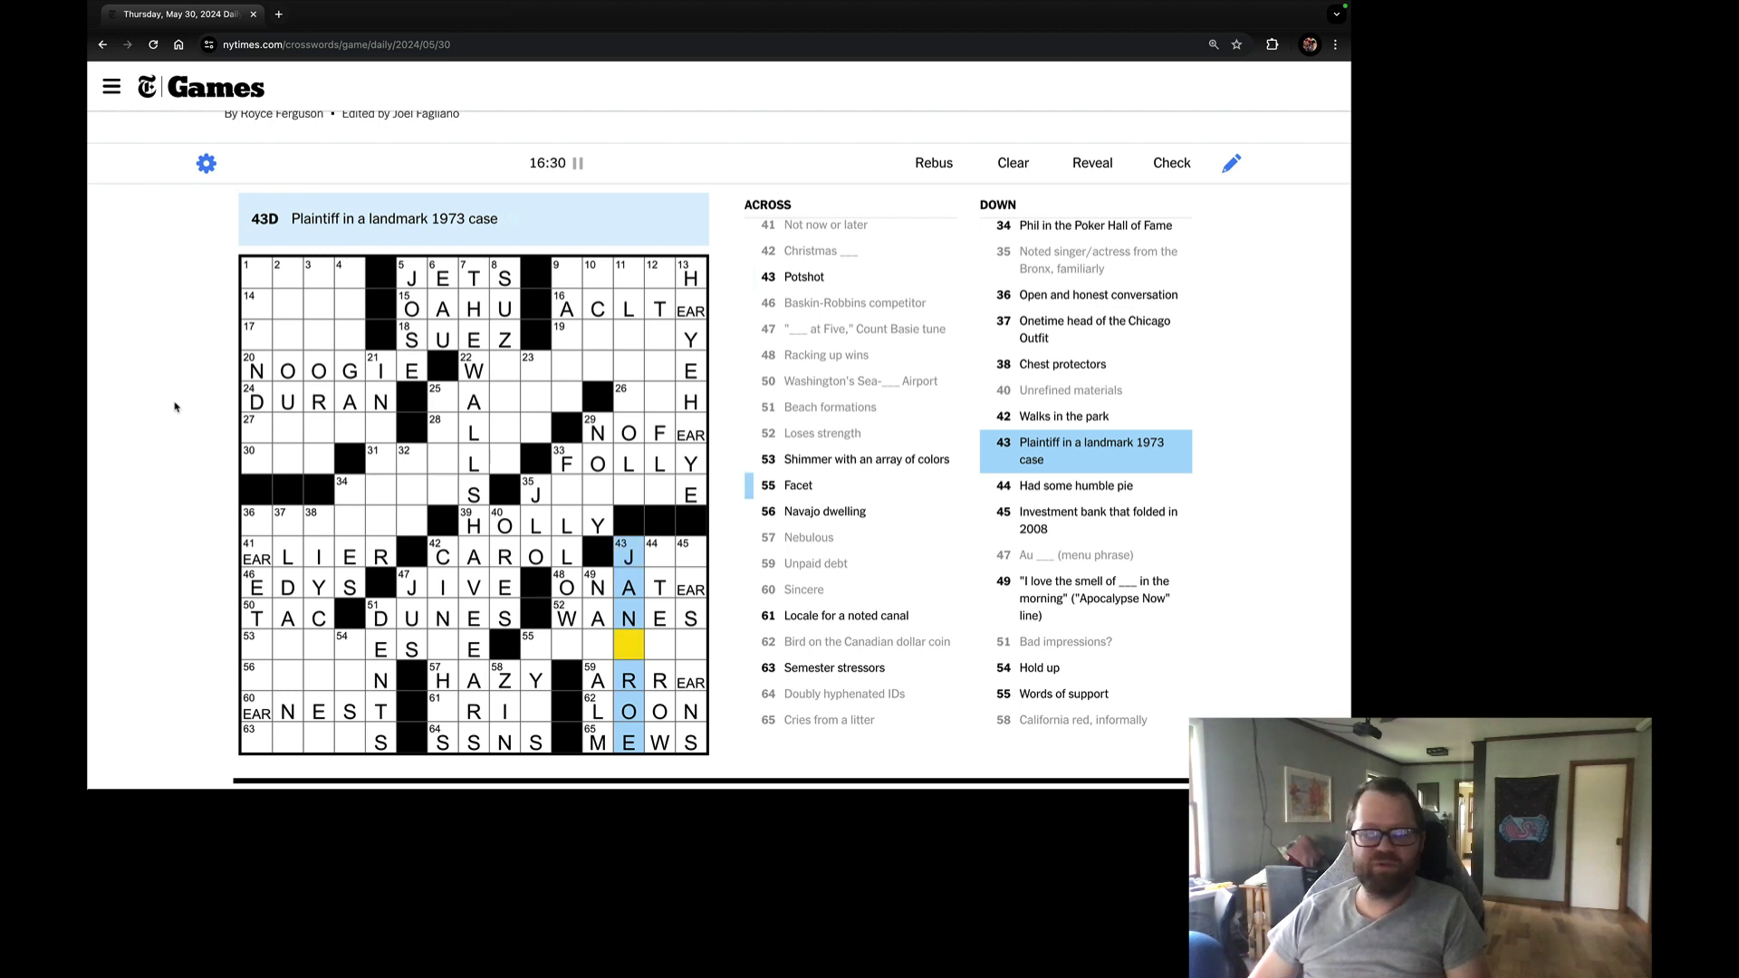
pyautogui.write('E')
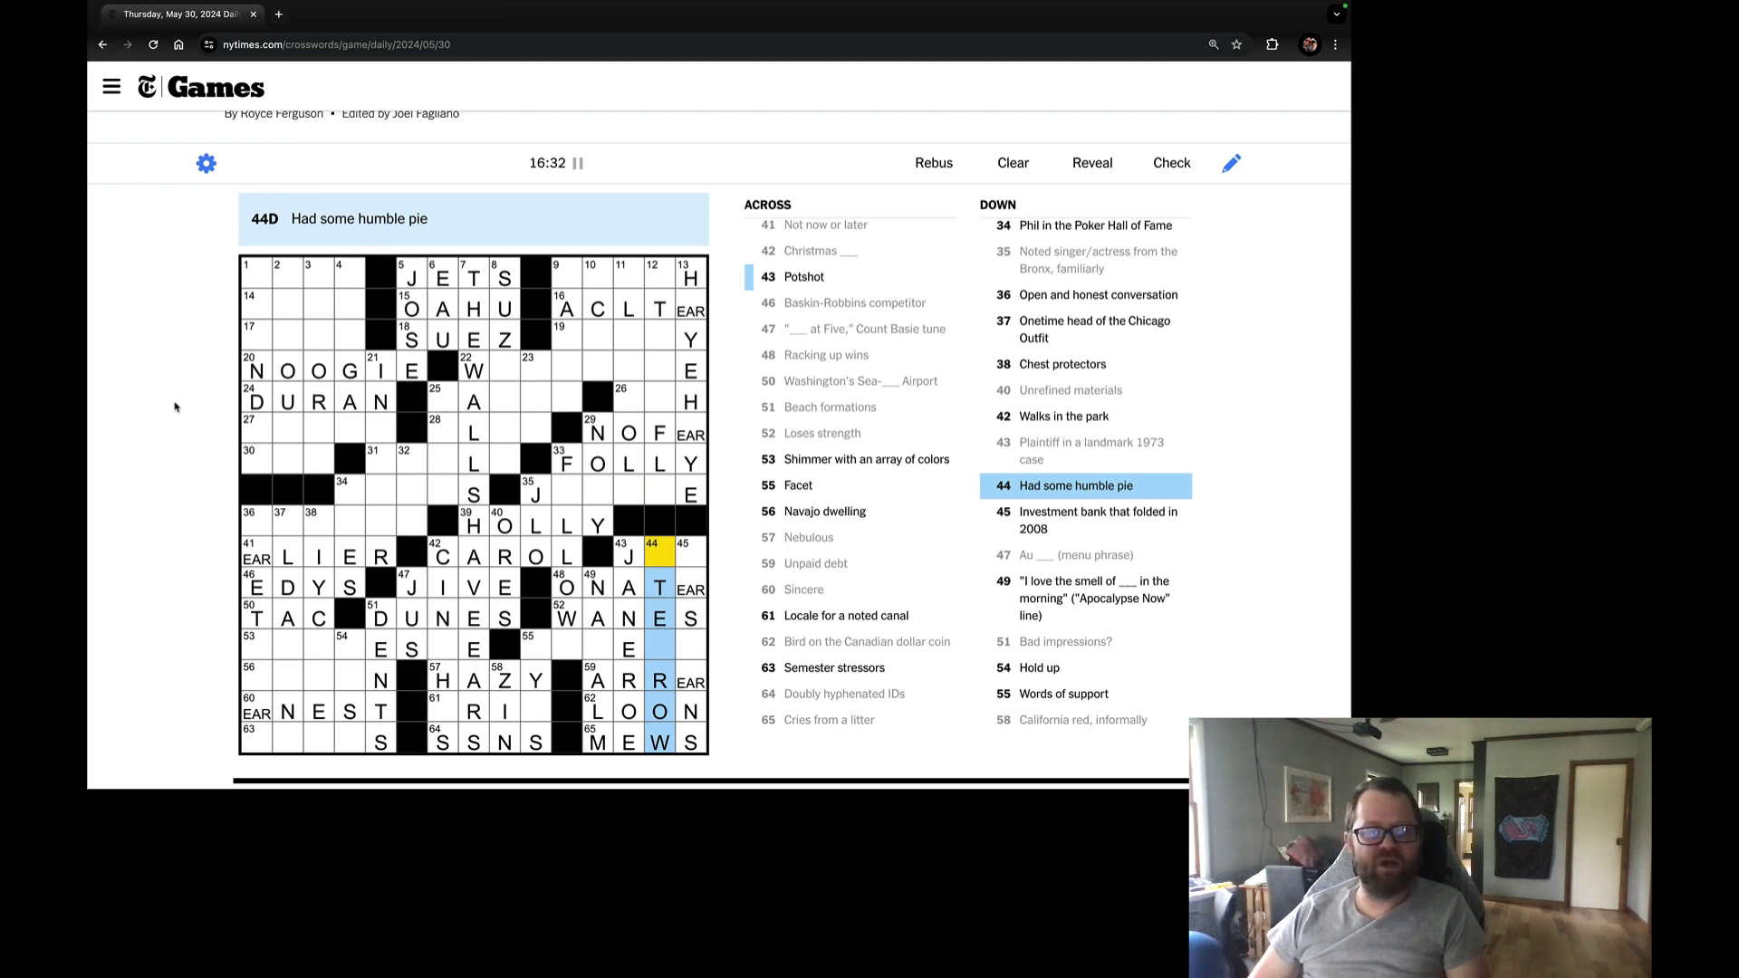
pyautogui.write('AB')
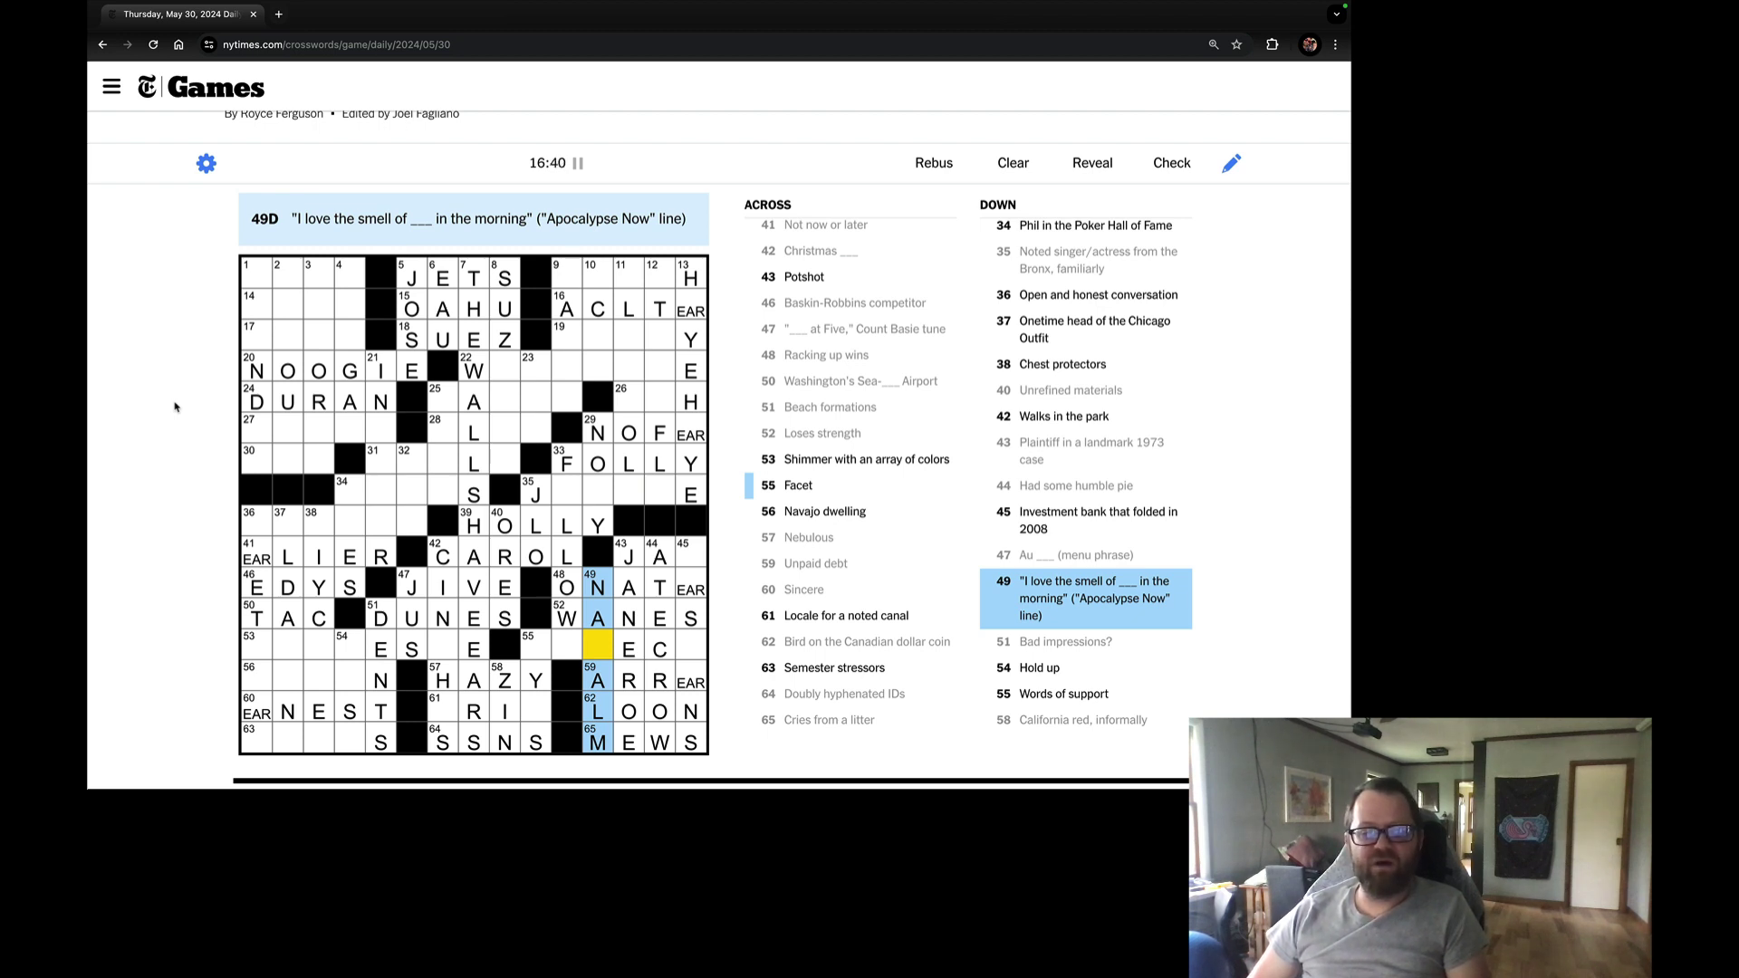
pyautogui.write('P')
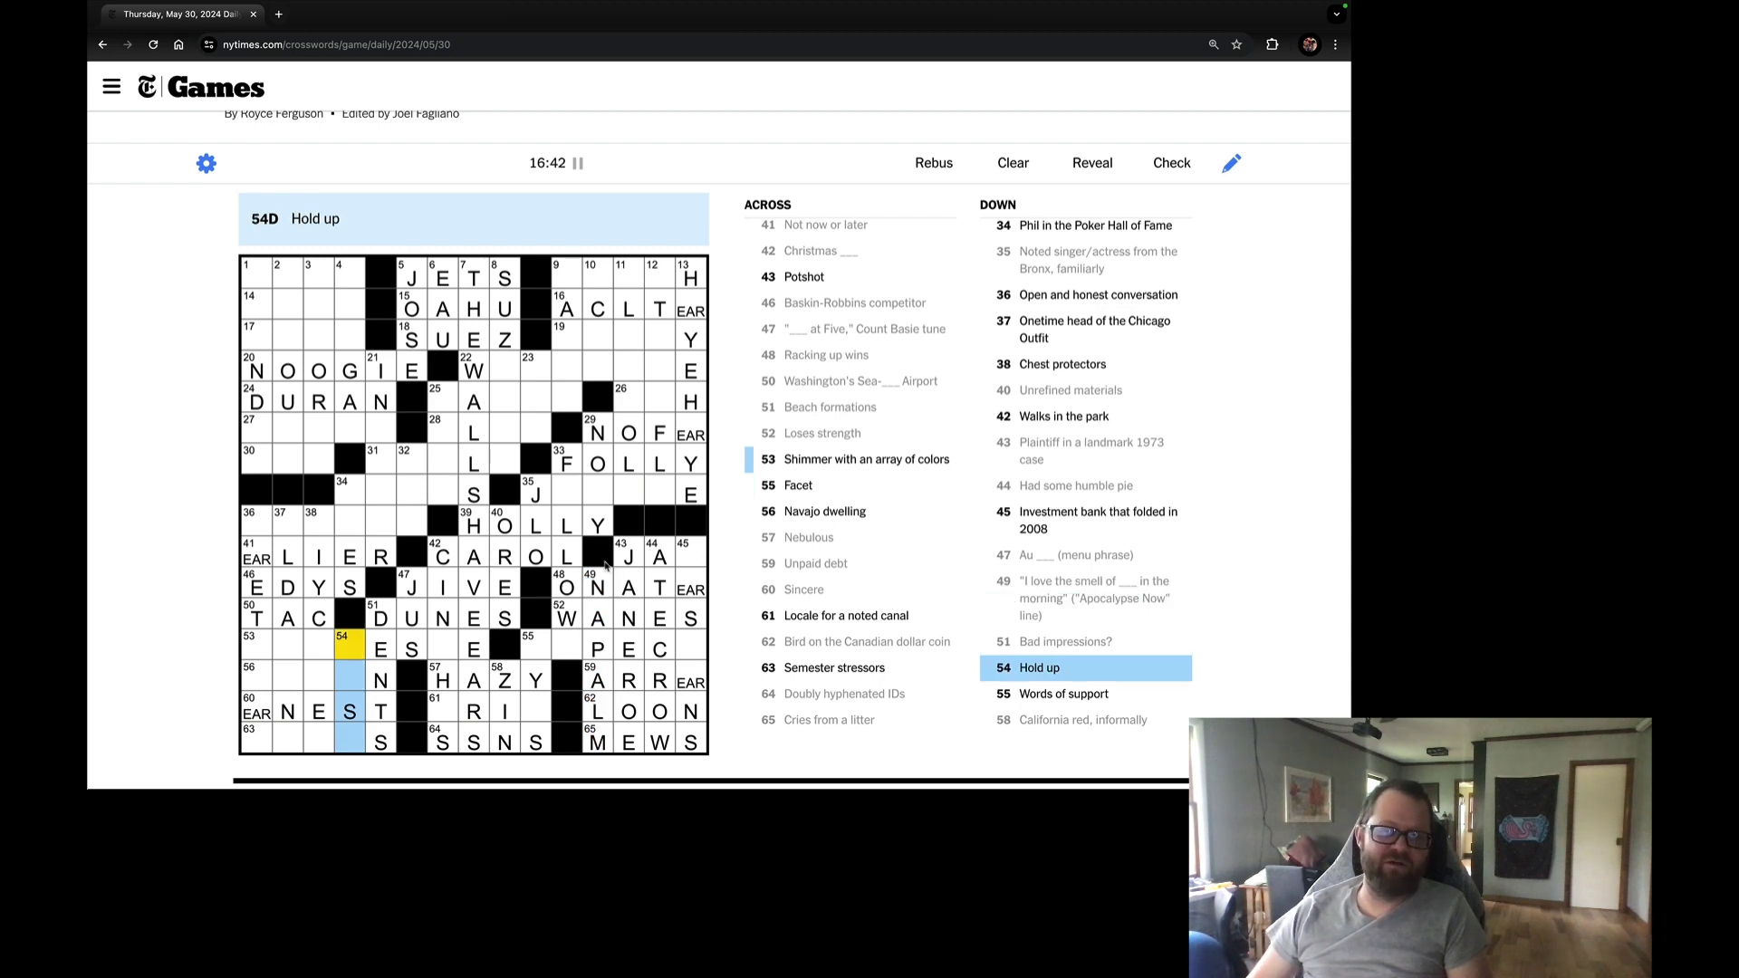
pyautogui.click(564, 494)
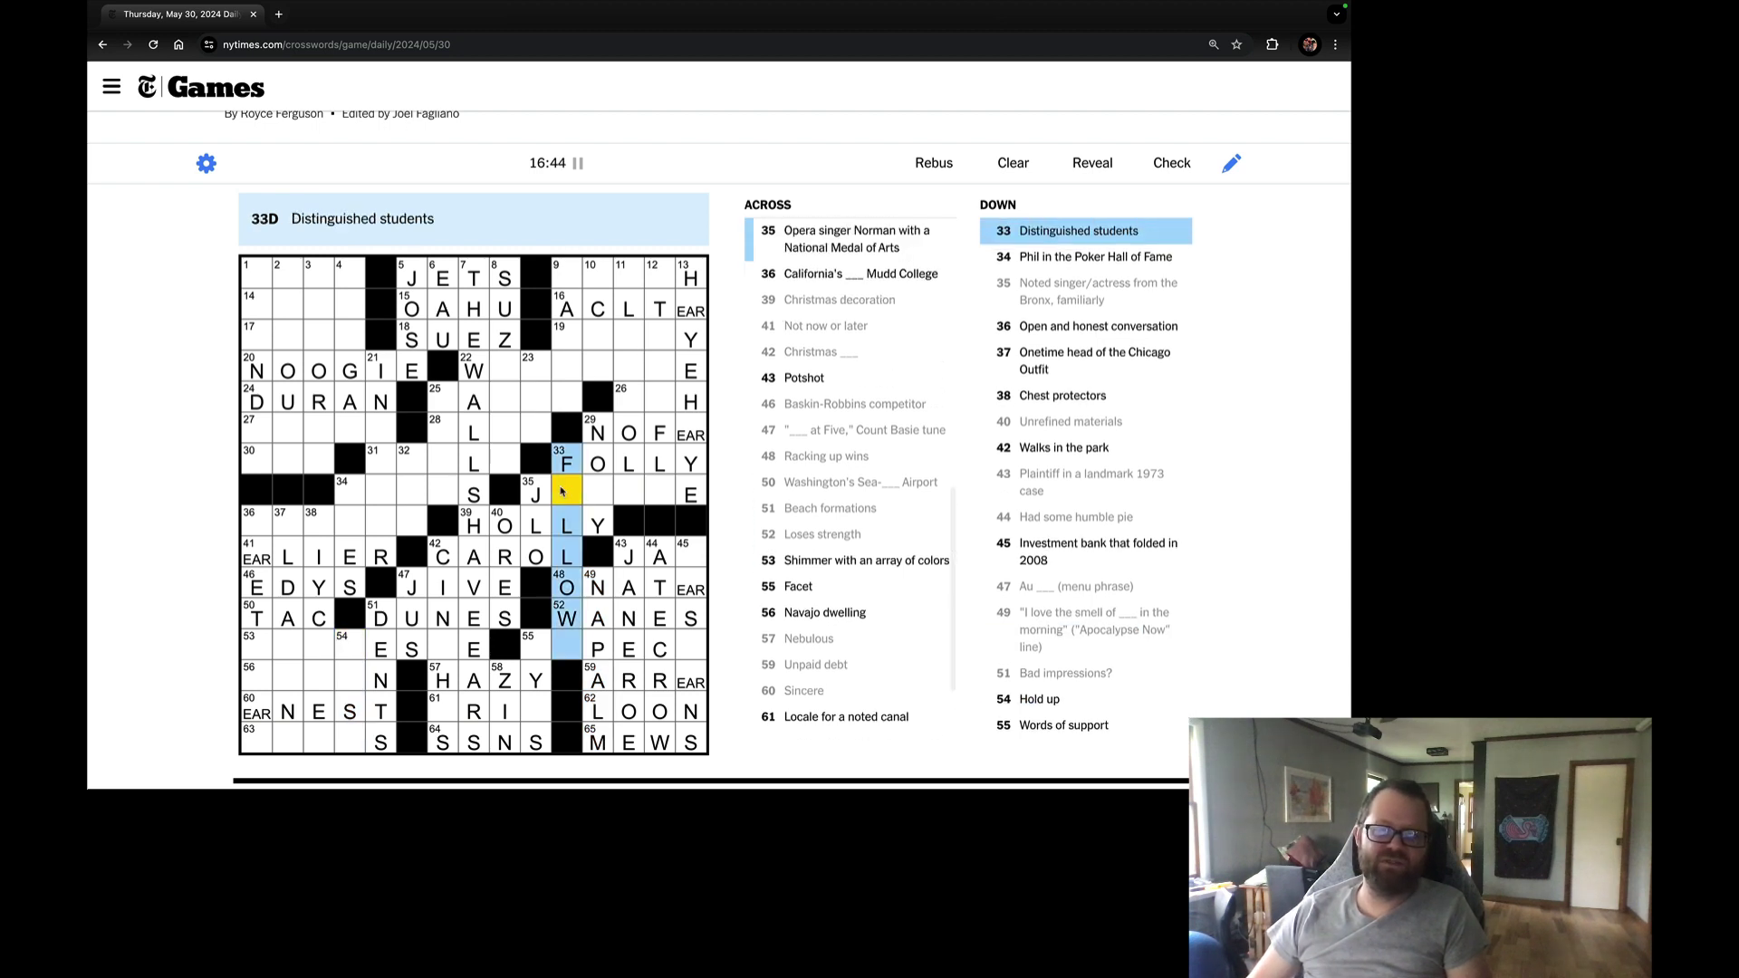
pyautogui.write('E')
pyautogui.click(534, 647)
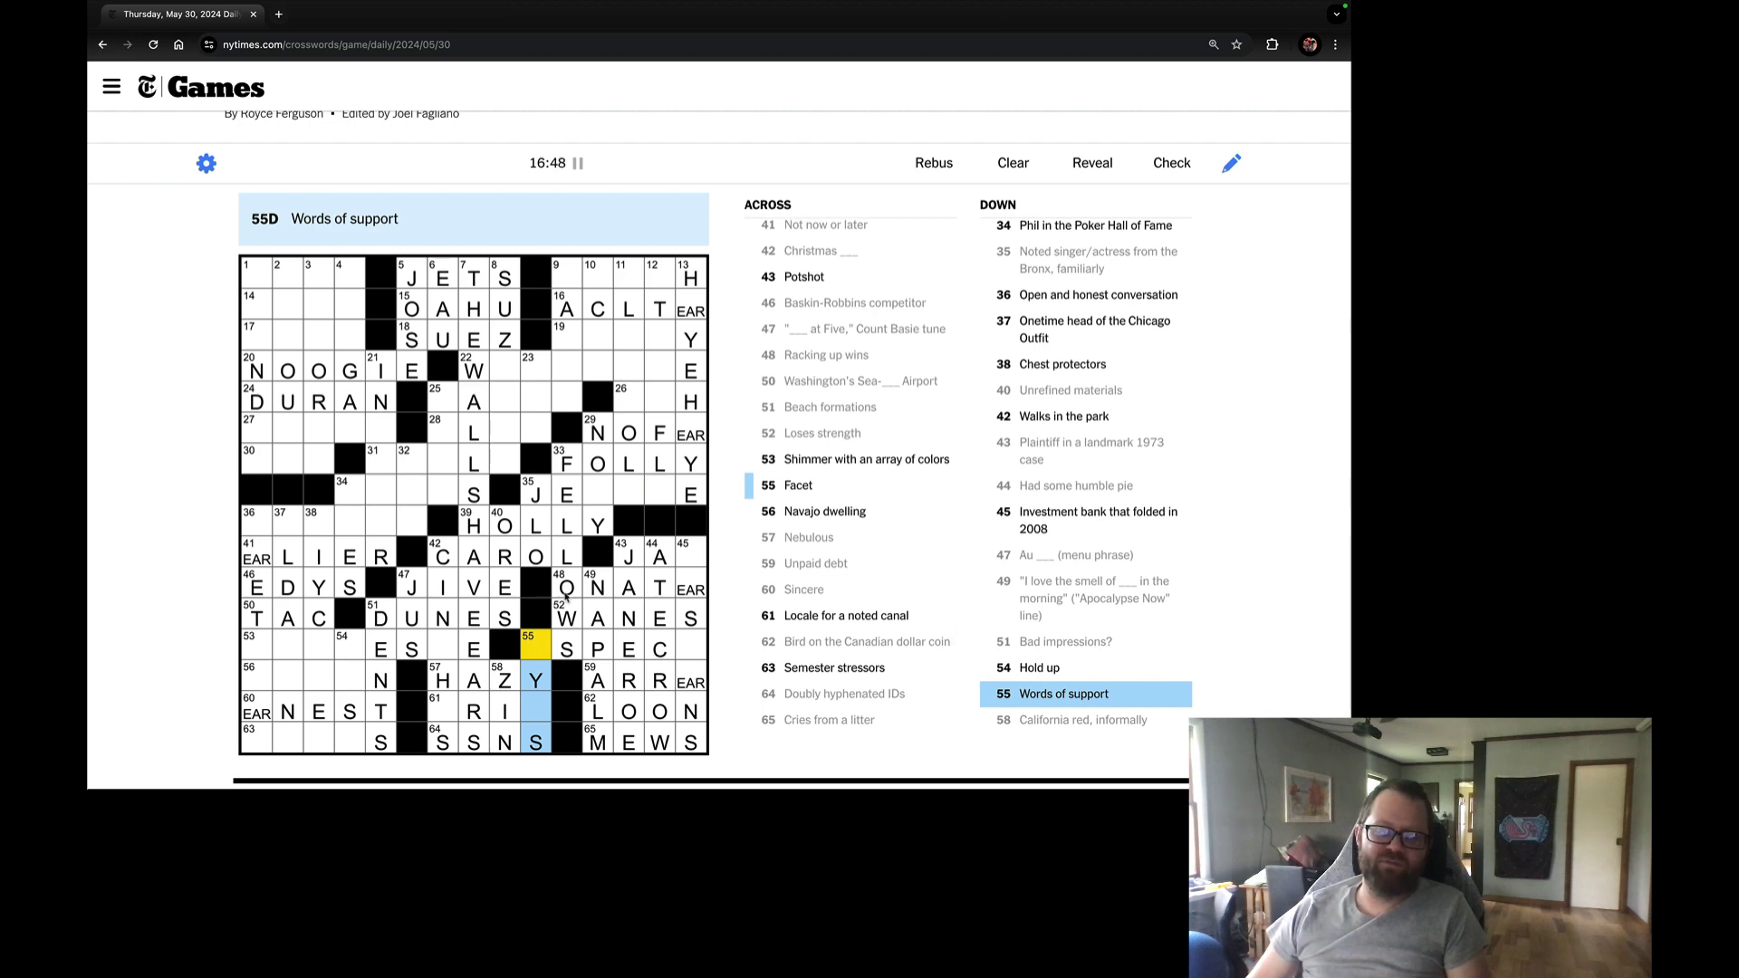
pyautogui.write('AI')
# Complete 55-Across as ASPECT and 43-Across as JAB.
pyautogui.click(534, 648)
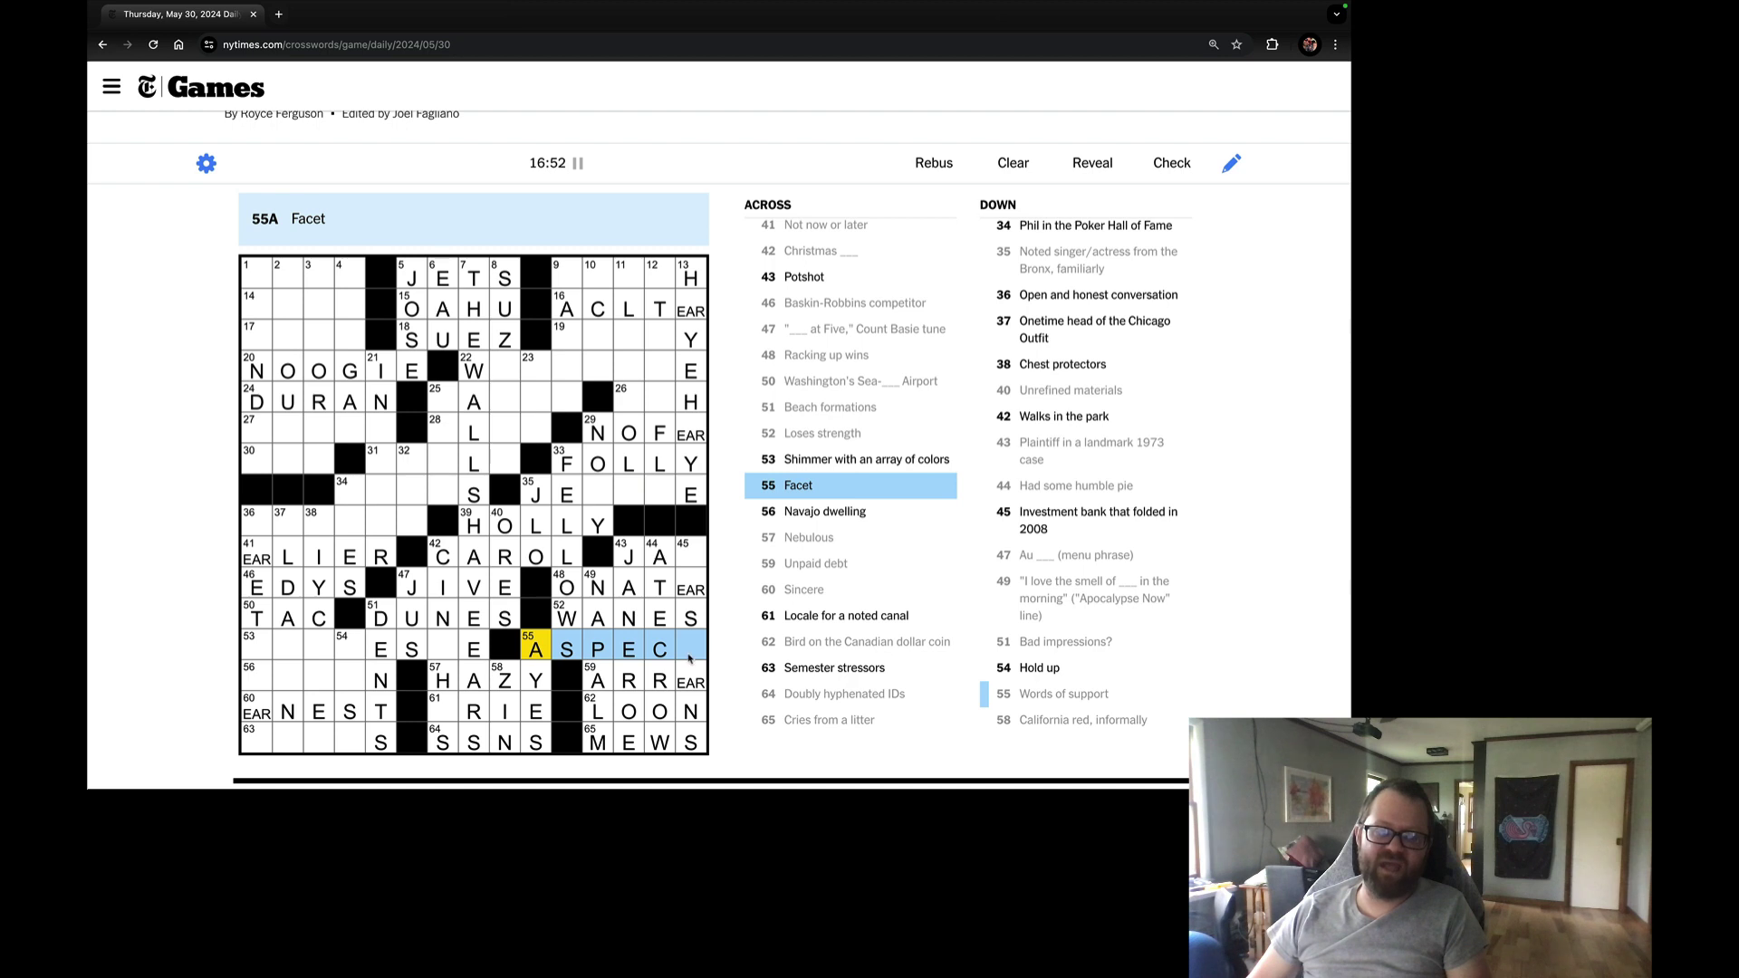
pyautogui.write('T')
pyautogui.click(687, 555)
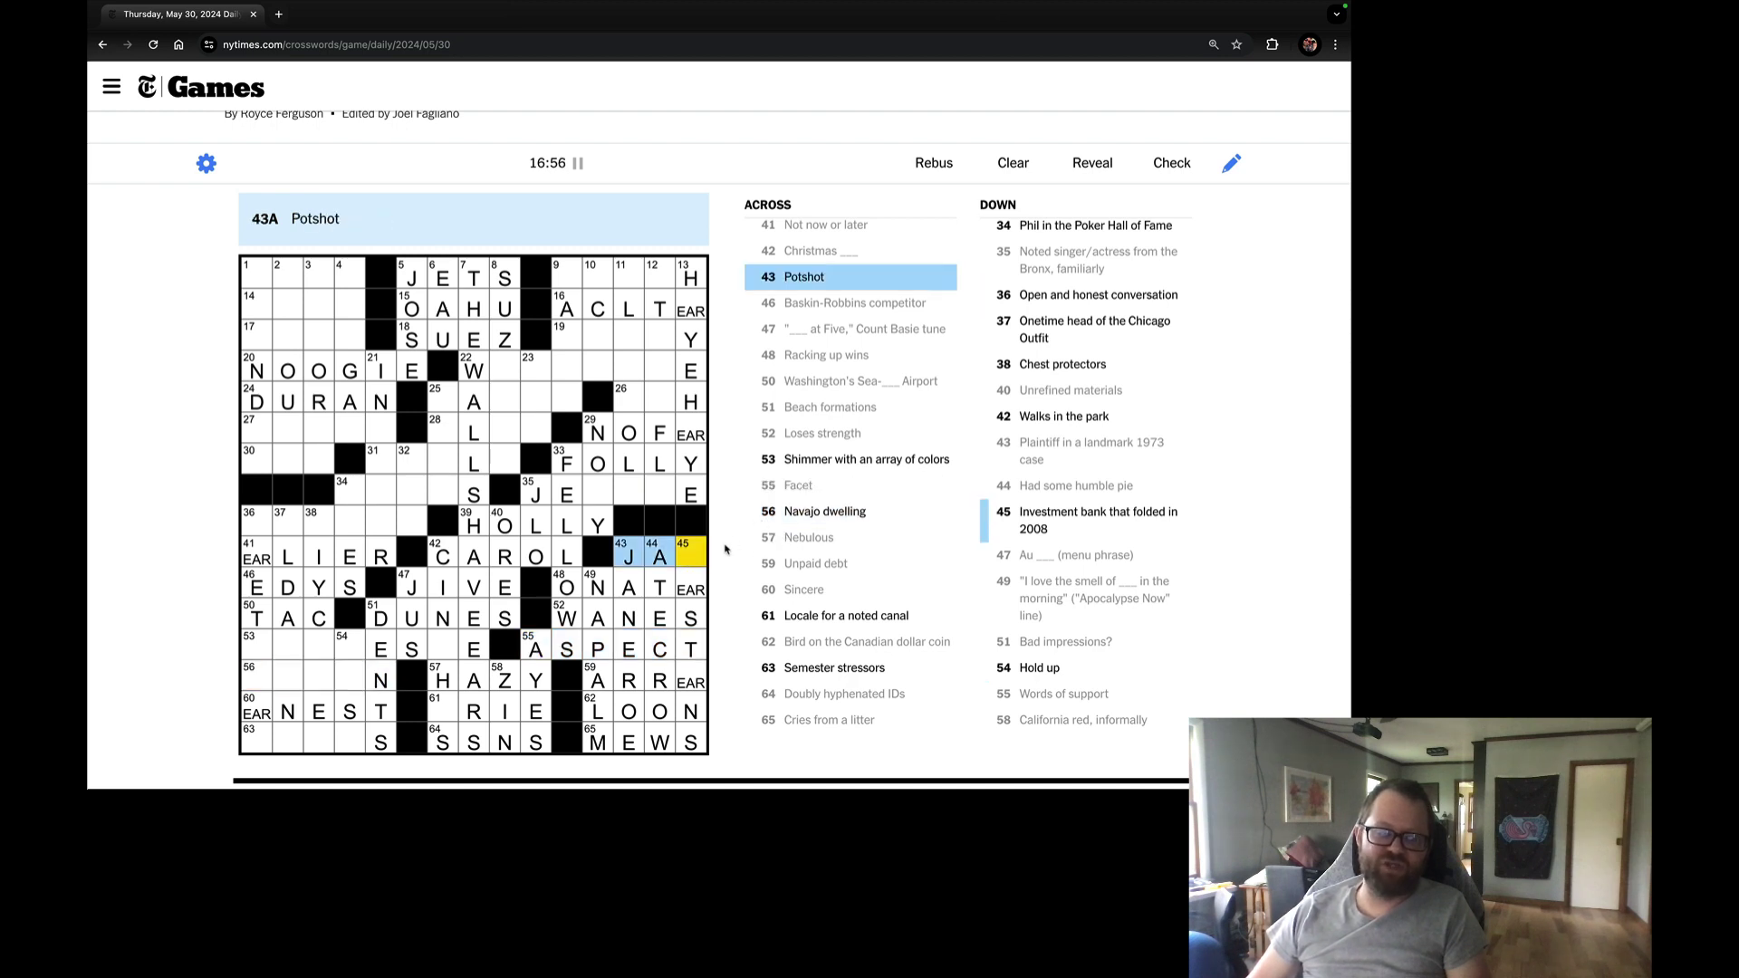
pyautogui.press('space')
pyautogui.write('B')
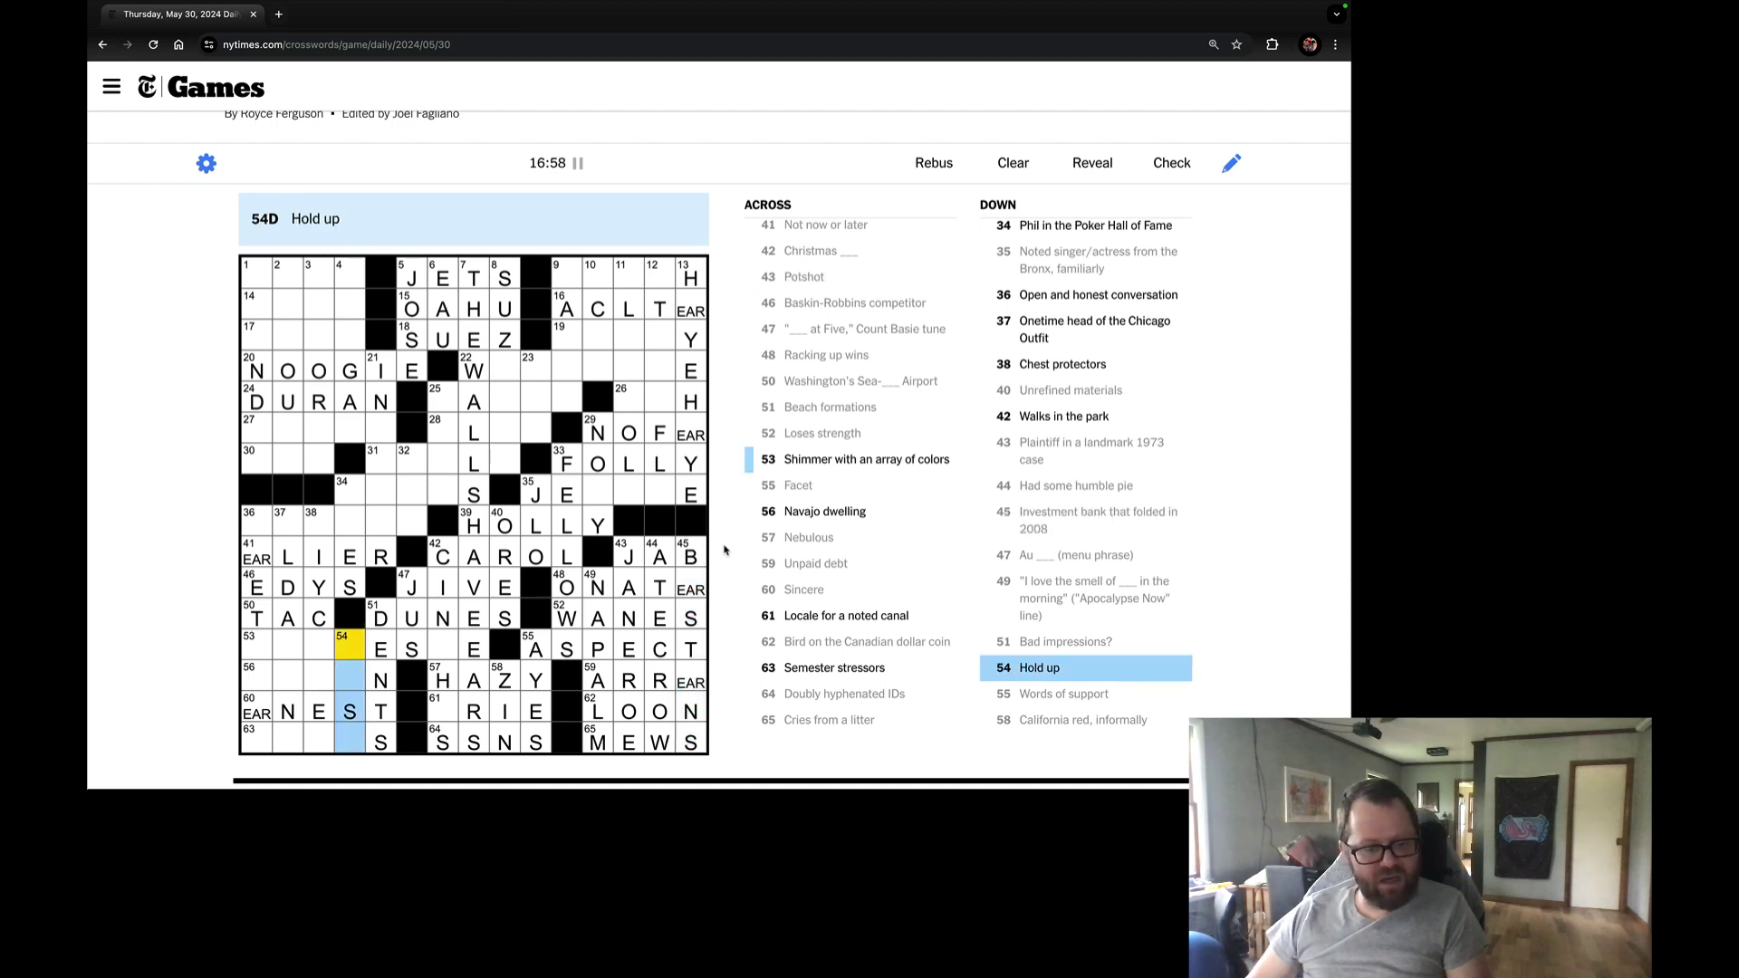
pyautogui.click(442, 649)
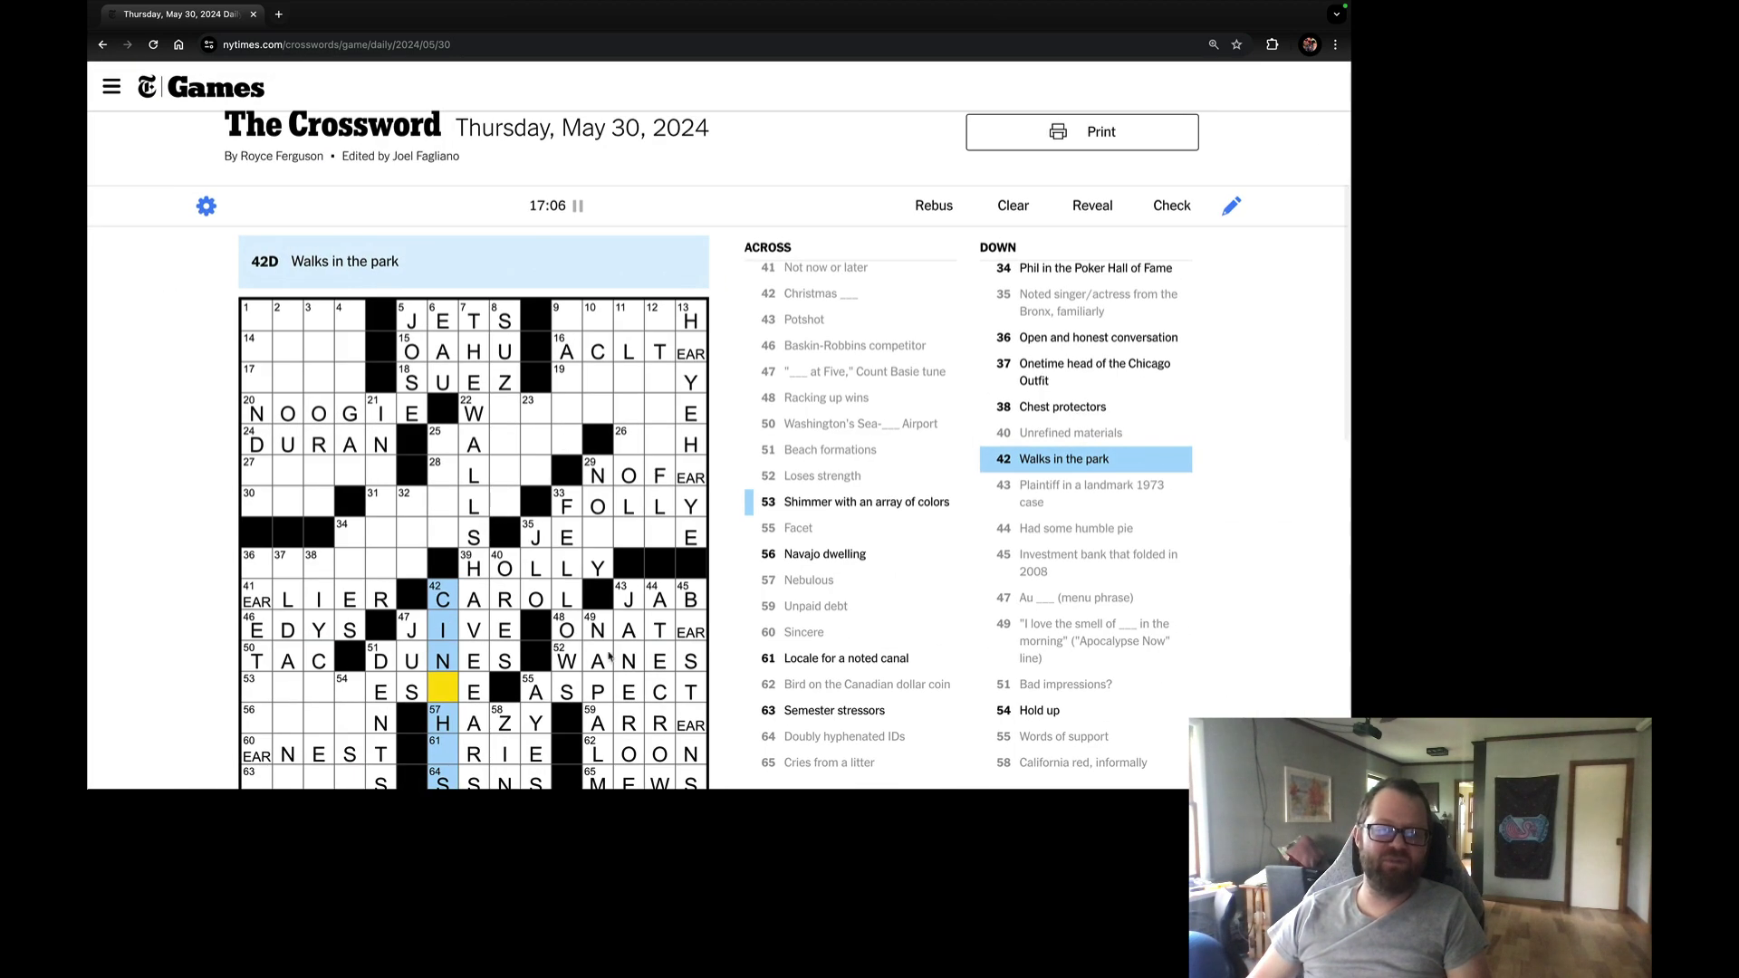
pyautogui.scroll(-3, 560, 441)
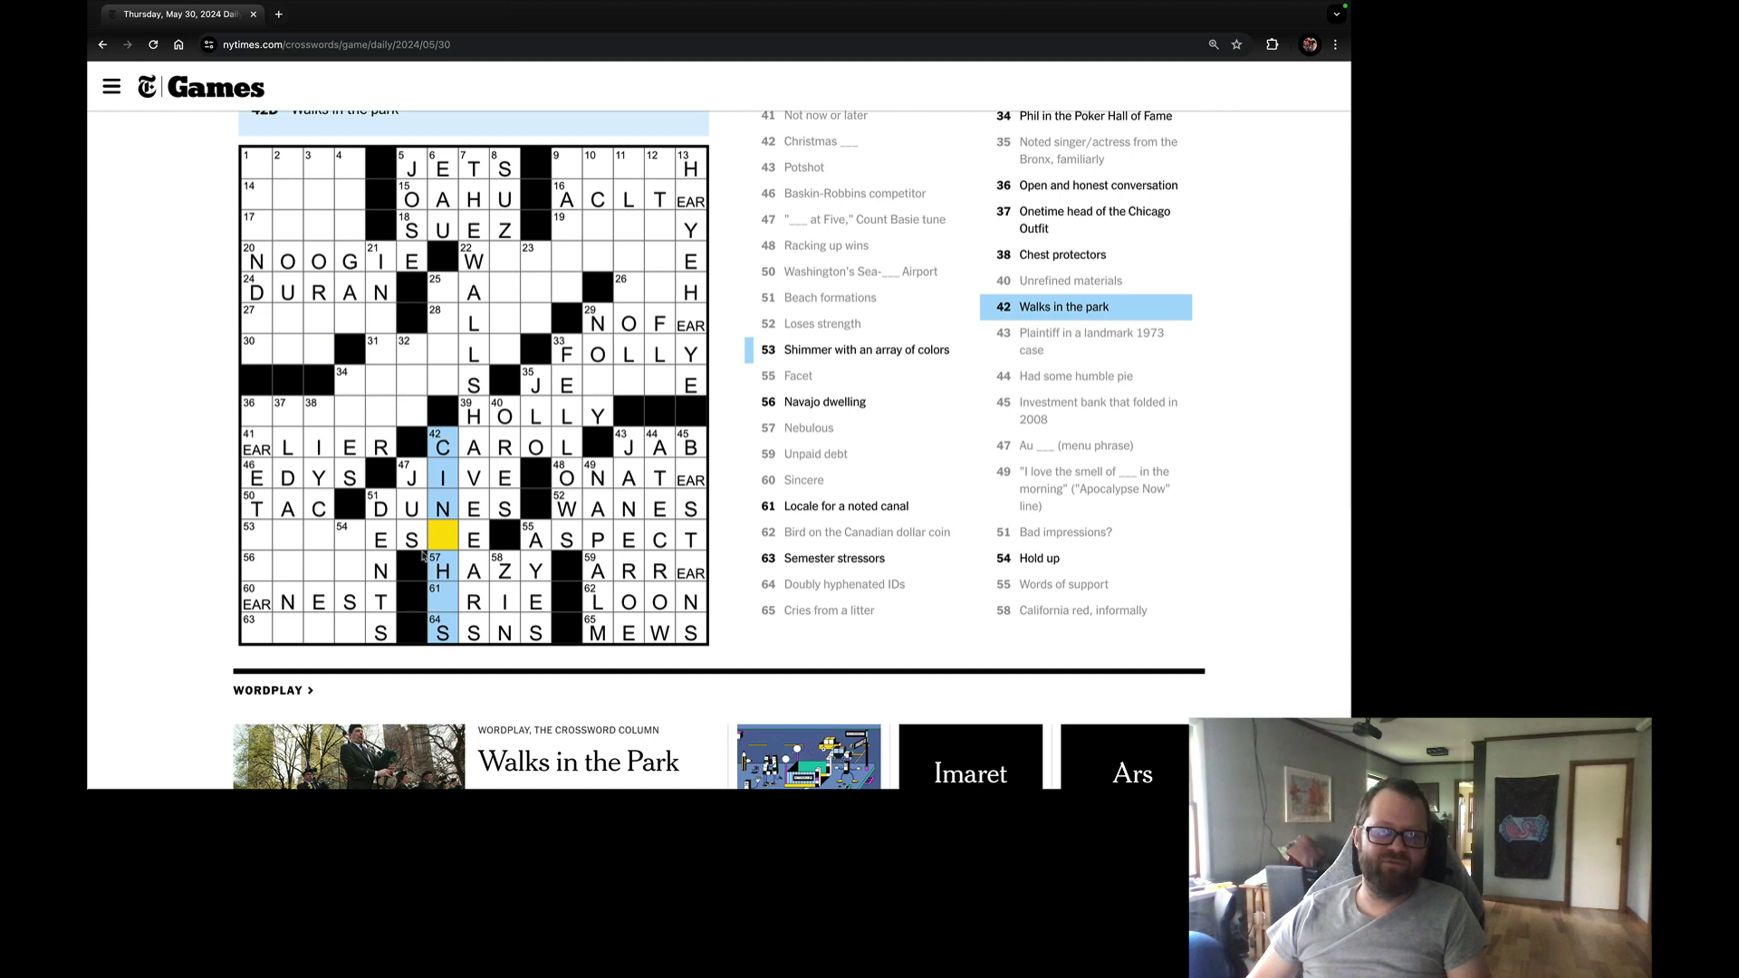
# Erase EDYS from 46-Across and enter HTOHT down 36-Down for HEART TO HEART.
pyautogui.click(256, 415)
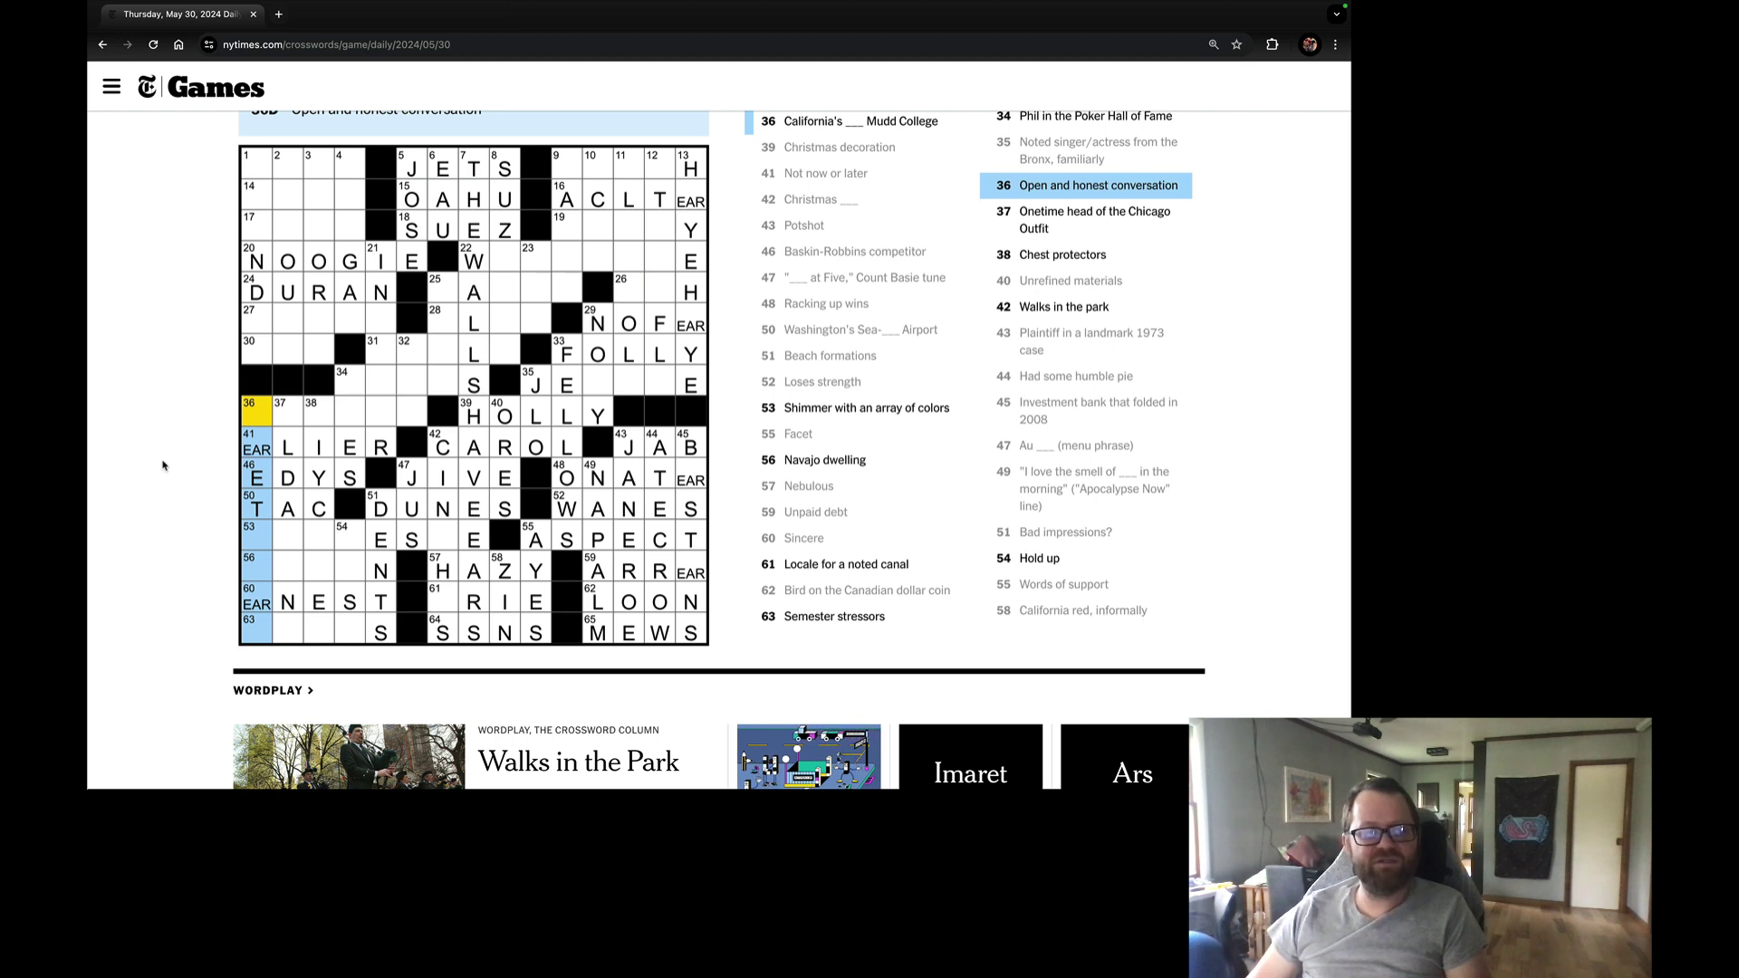
pyautogui.press('Down')
pyautogui.press('space')
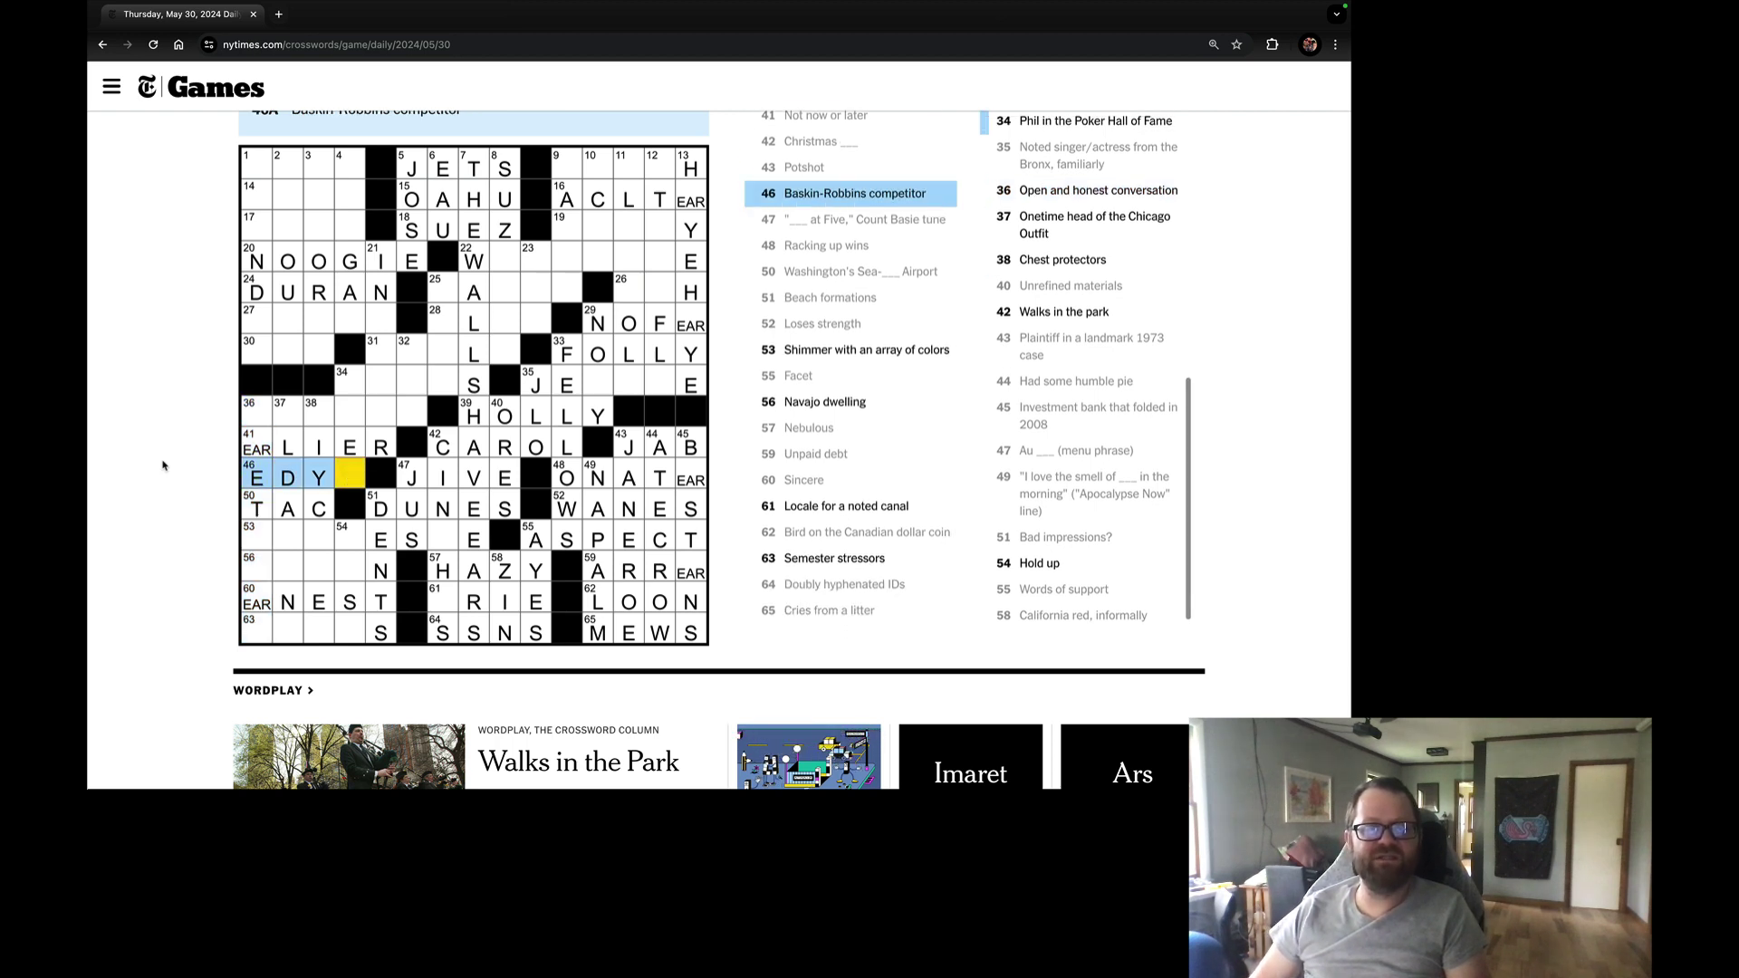
pyautogui.press('BackSpace')
pyautogui.press('BackSpace')
pyautogui.press('BackSpace')
pyautogui.press('space')
pyautogui.write('HTOHT')
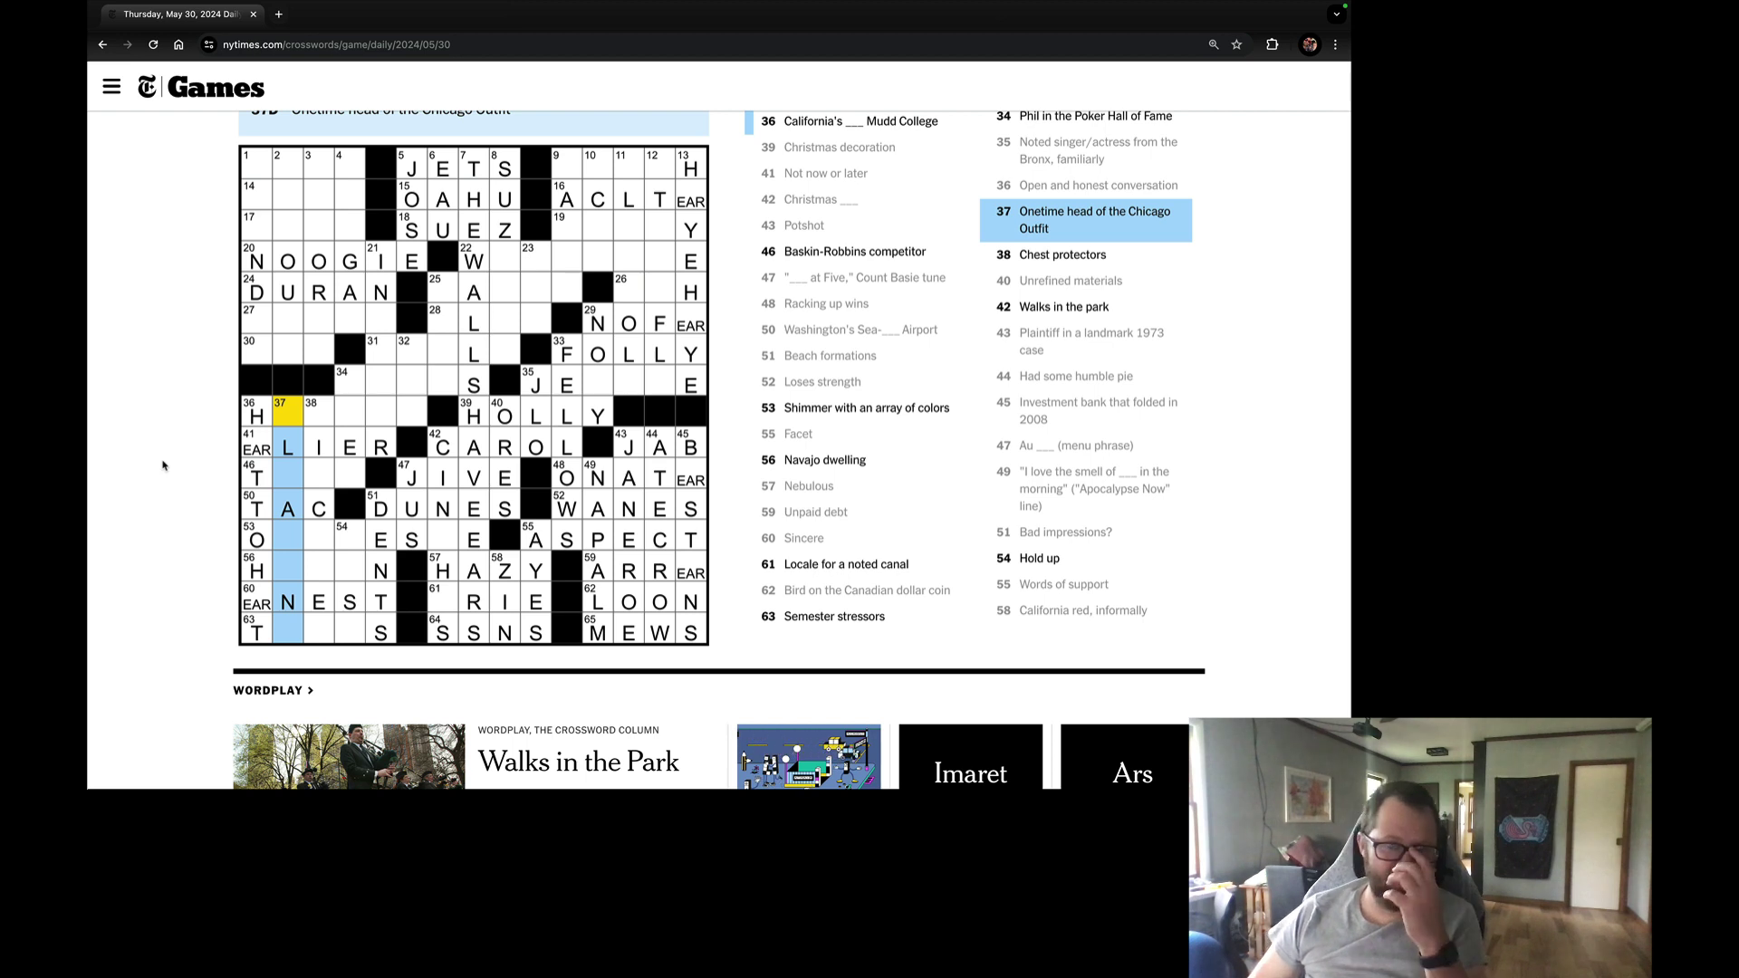
# Enter RIBCAGES in 38-Down after stepping through the down clues.
pyautogui.press('Tab')
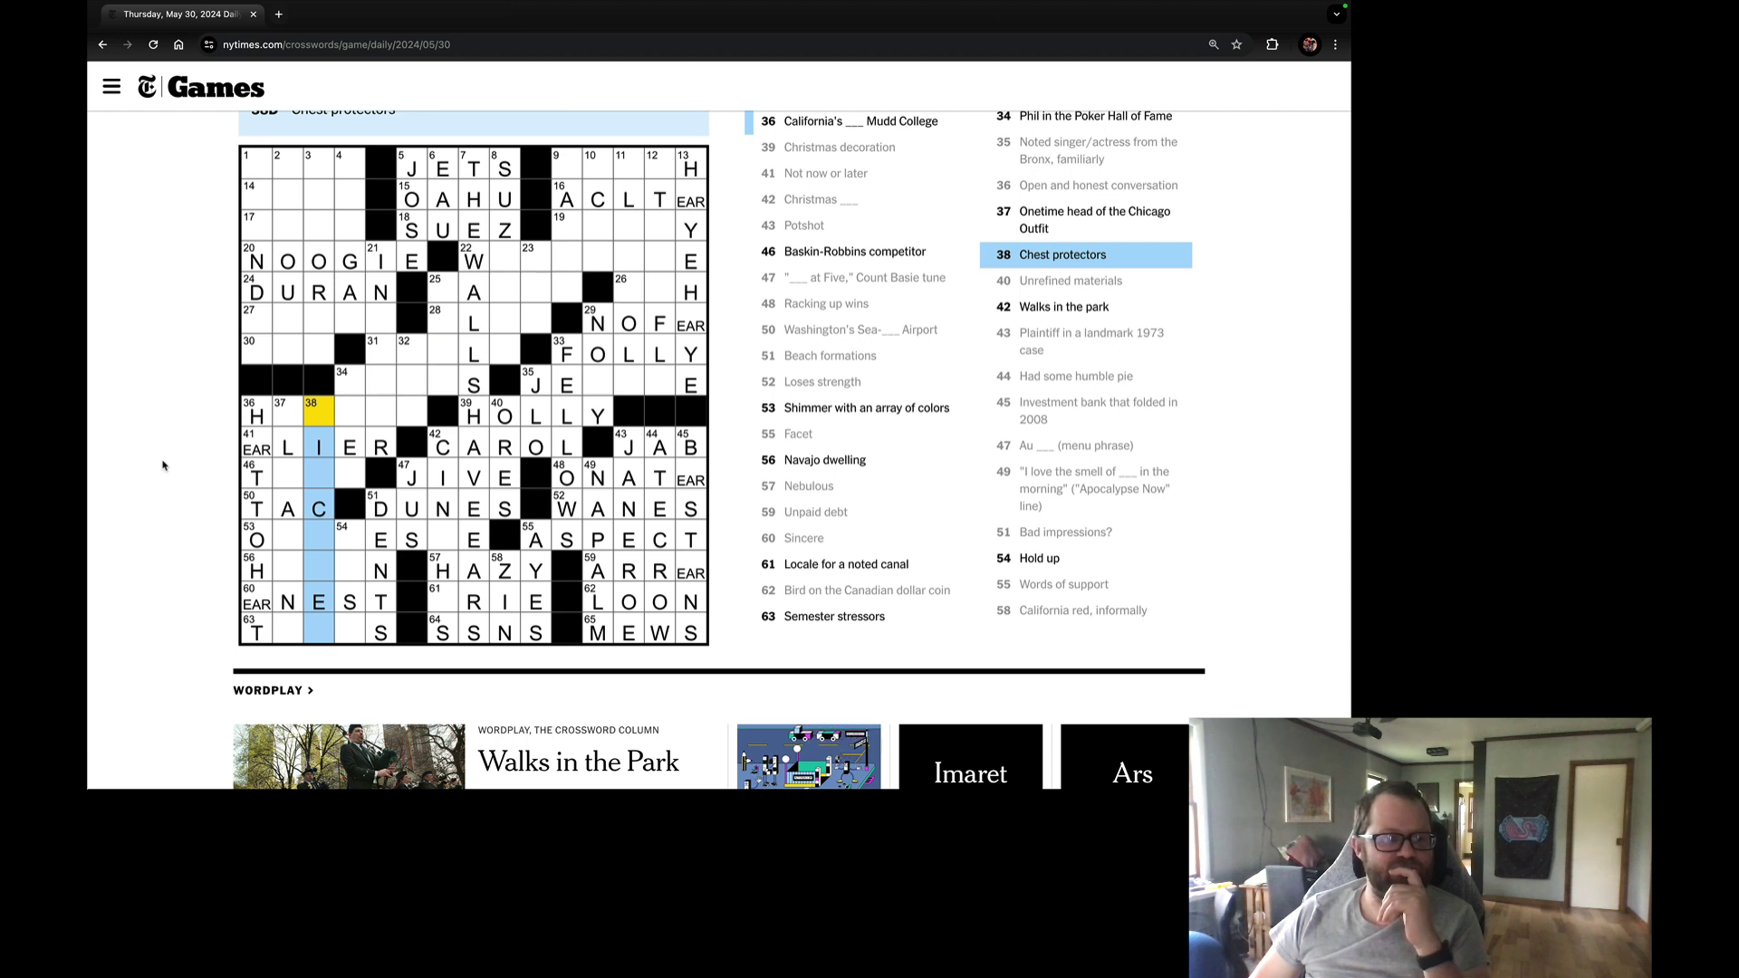
pyautogui.press('Tab')
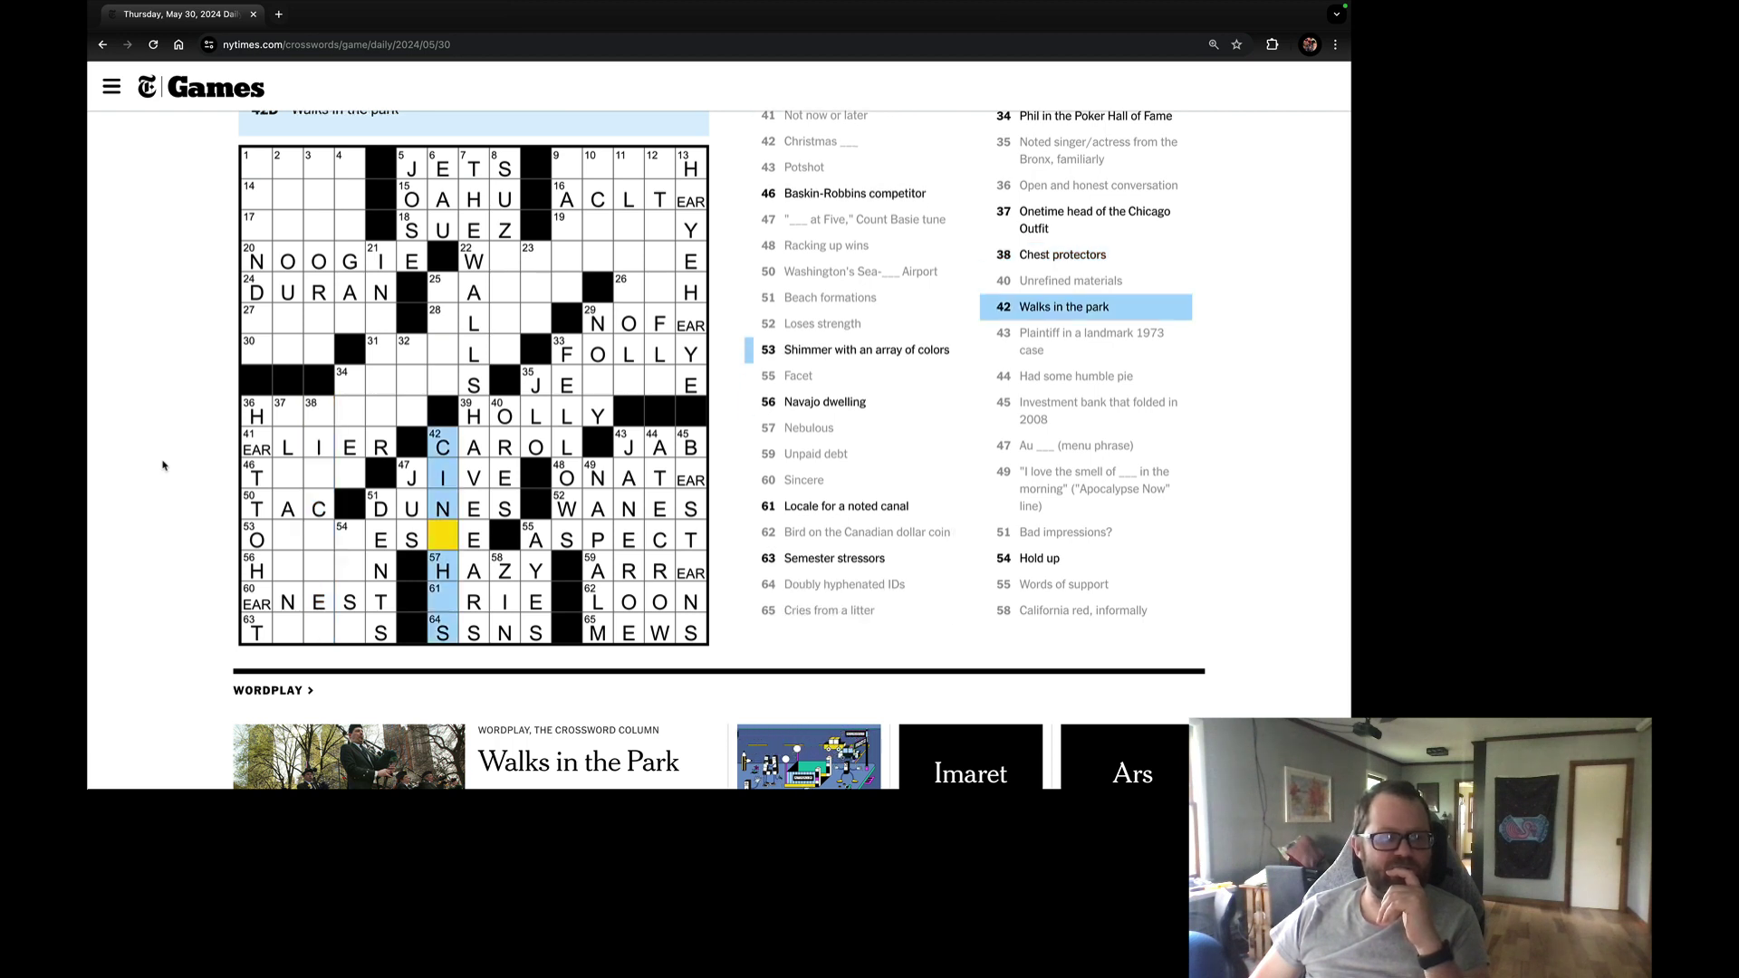
pyautogui.press('Tab')
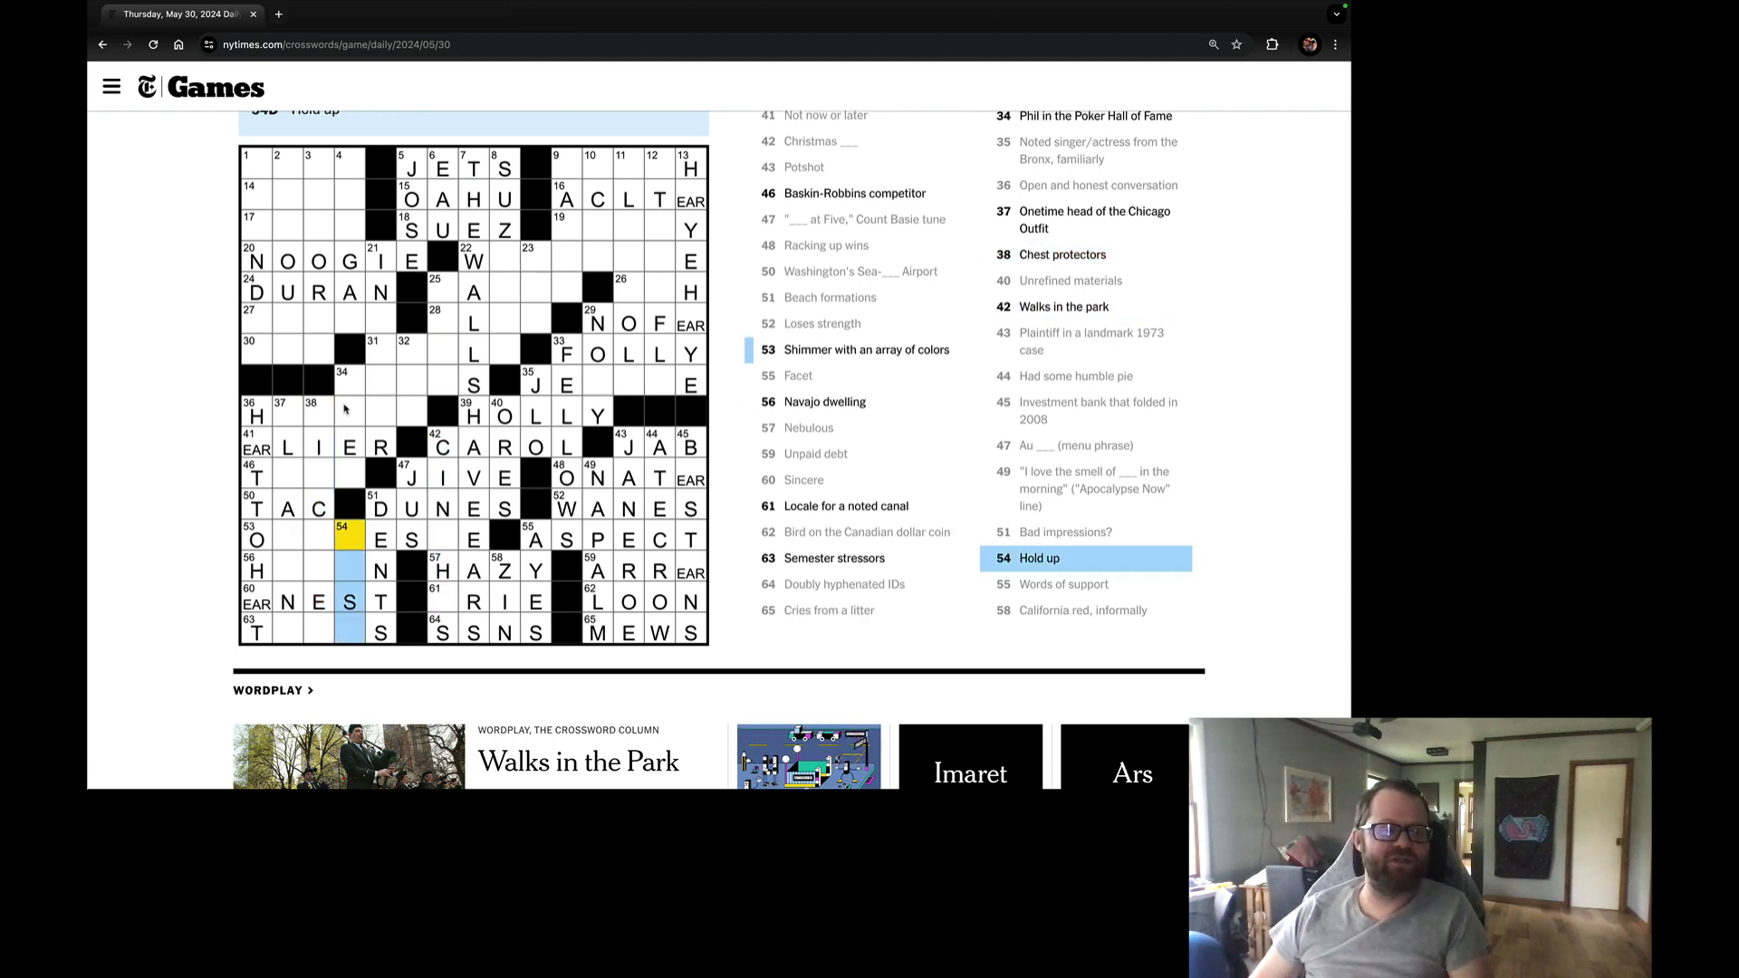
pyautogui.click(317, 411)
pyautogui.write('RIBCAG')
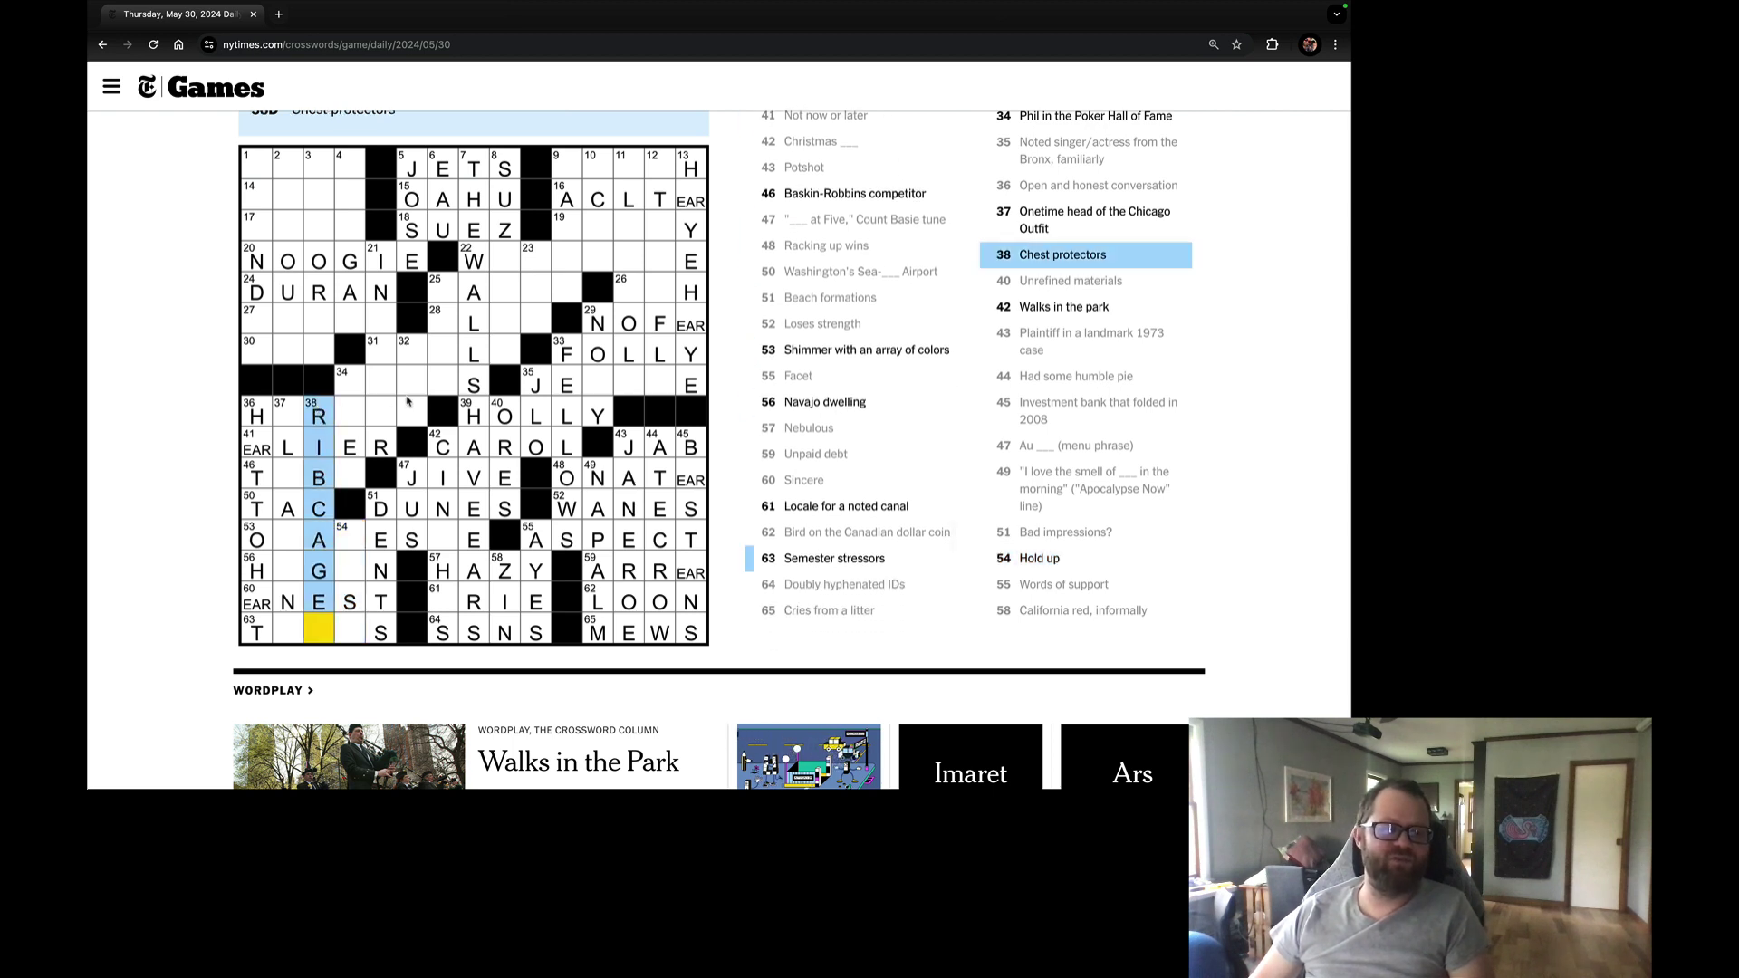
pyautogui.write('ES')
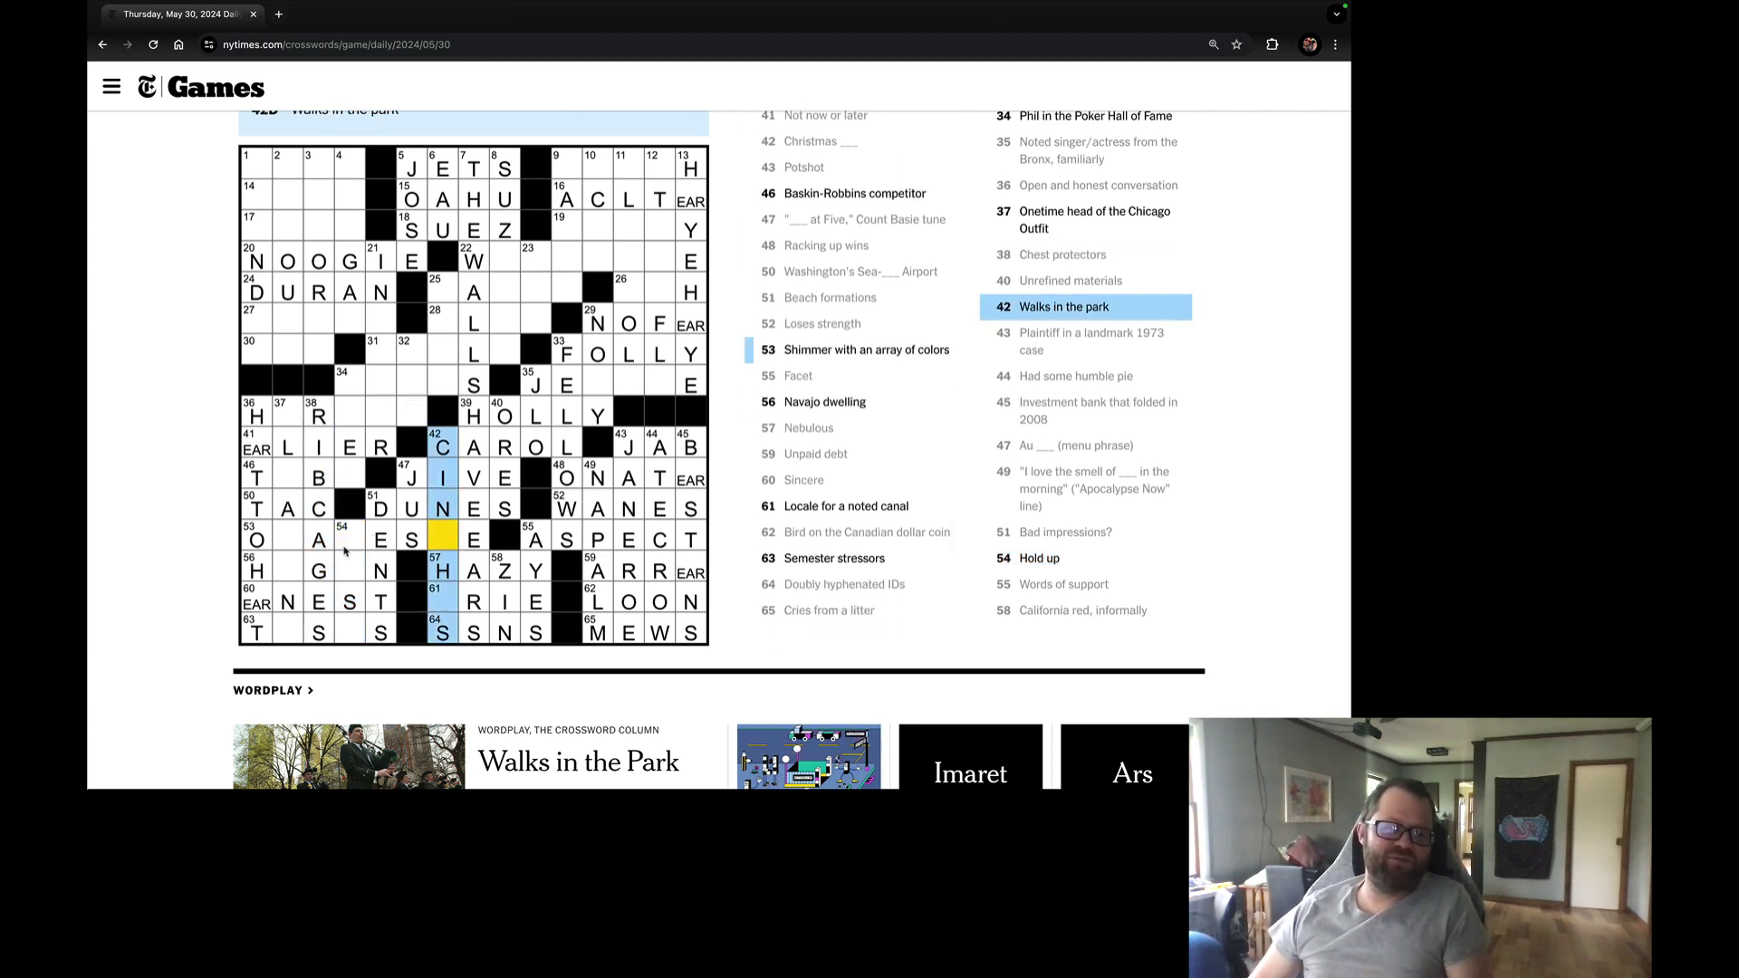
pyautogui.click(344, 549)
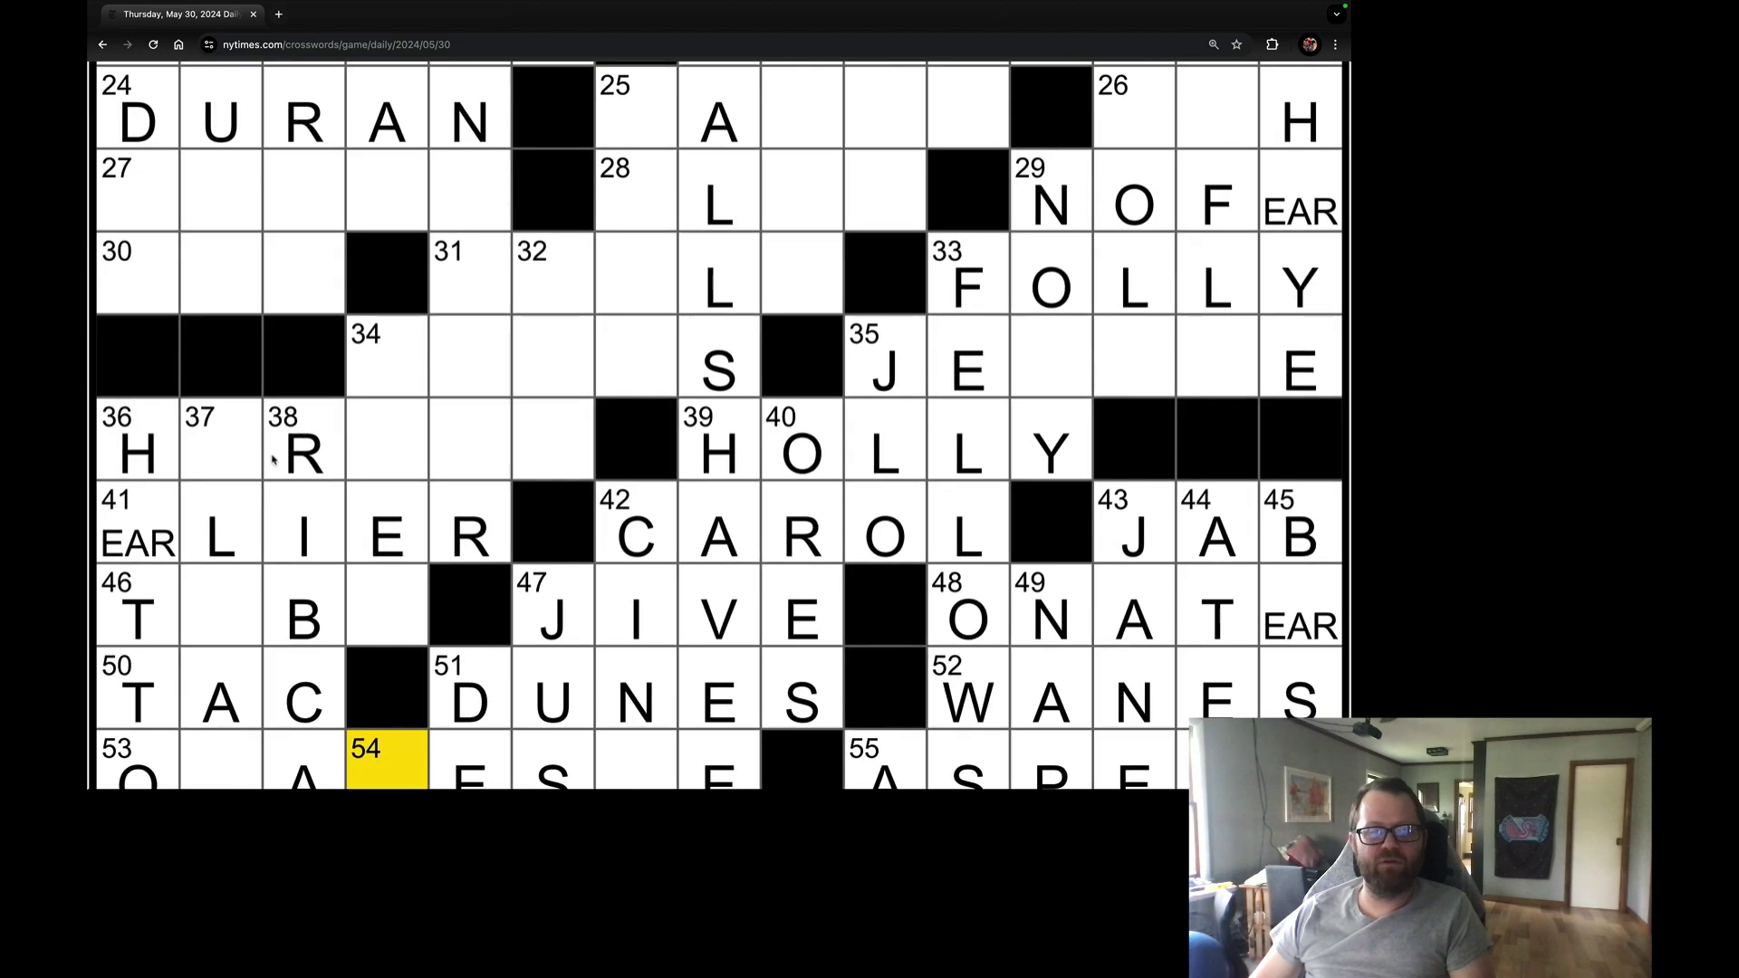
# Step down the lower across clues, filling ERIE in 61-Across and TESTS in 63-Across.
pyautogui.click(301, 448)
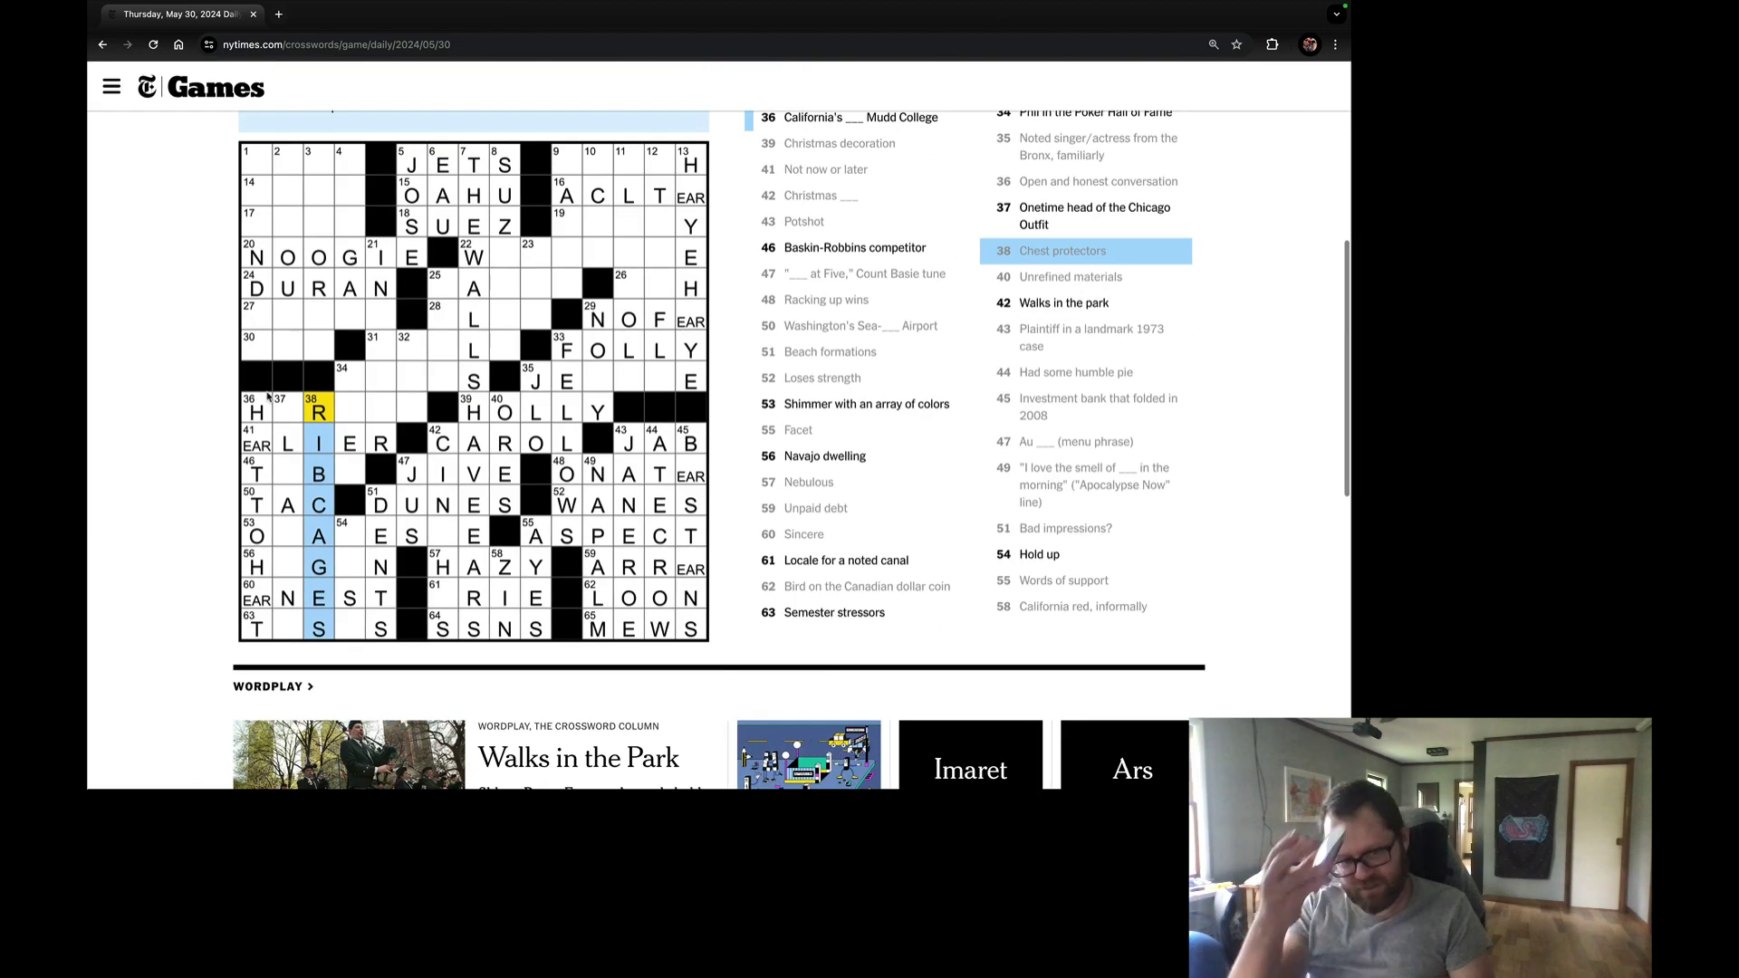
pyautogui.click(279, 404)
pyautogui.press('space')
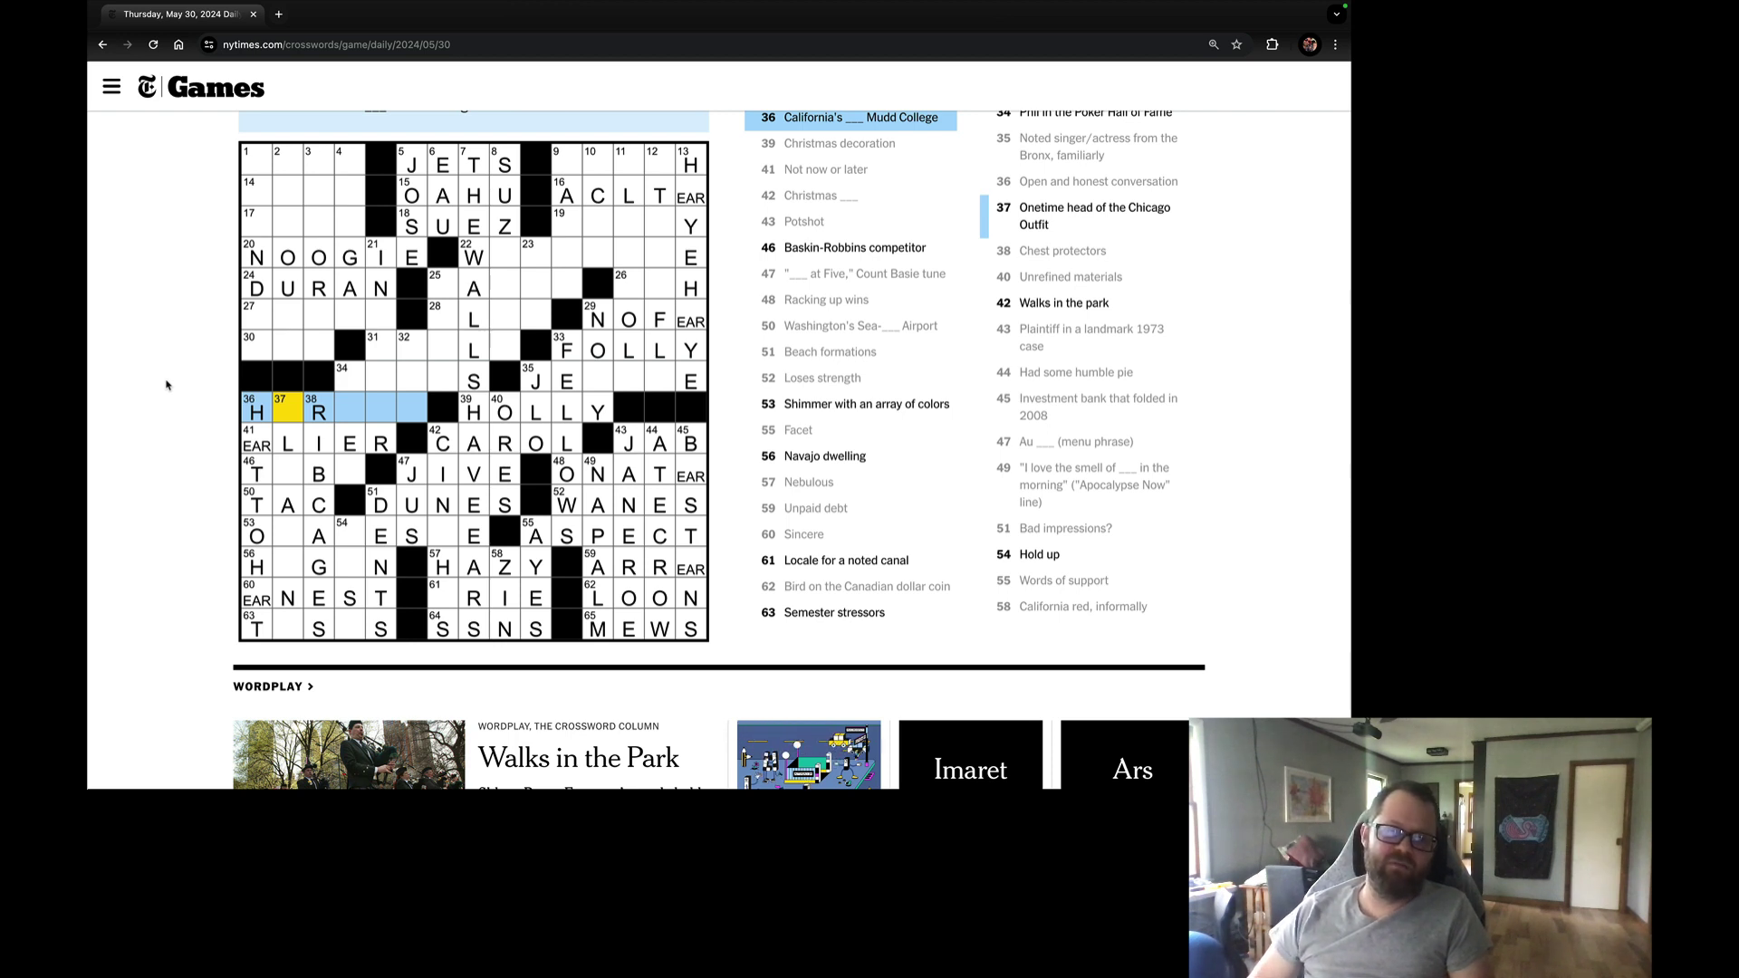
pyautogui.press('Down')
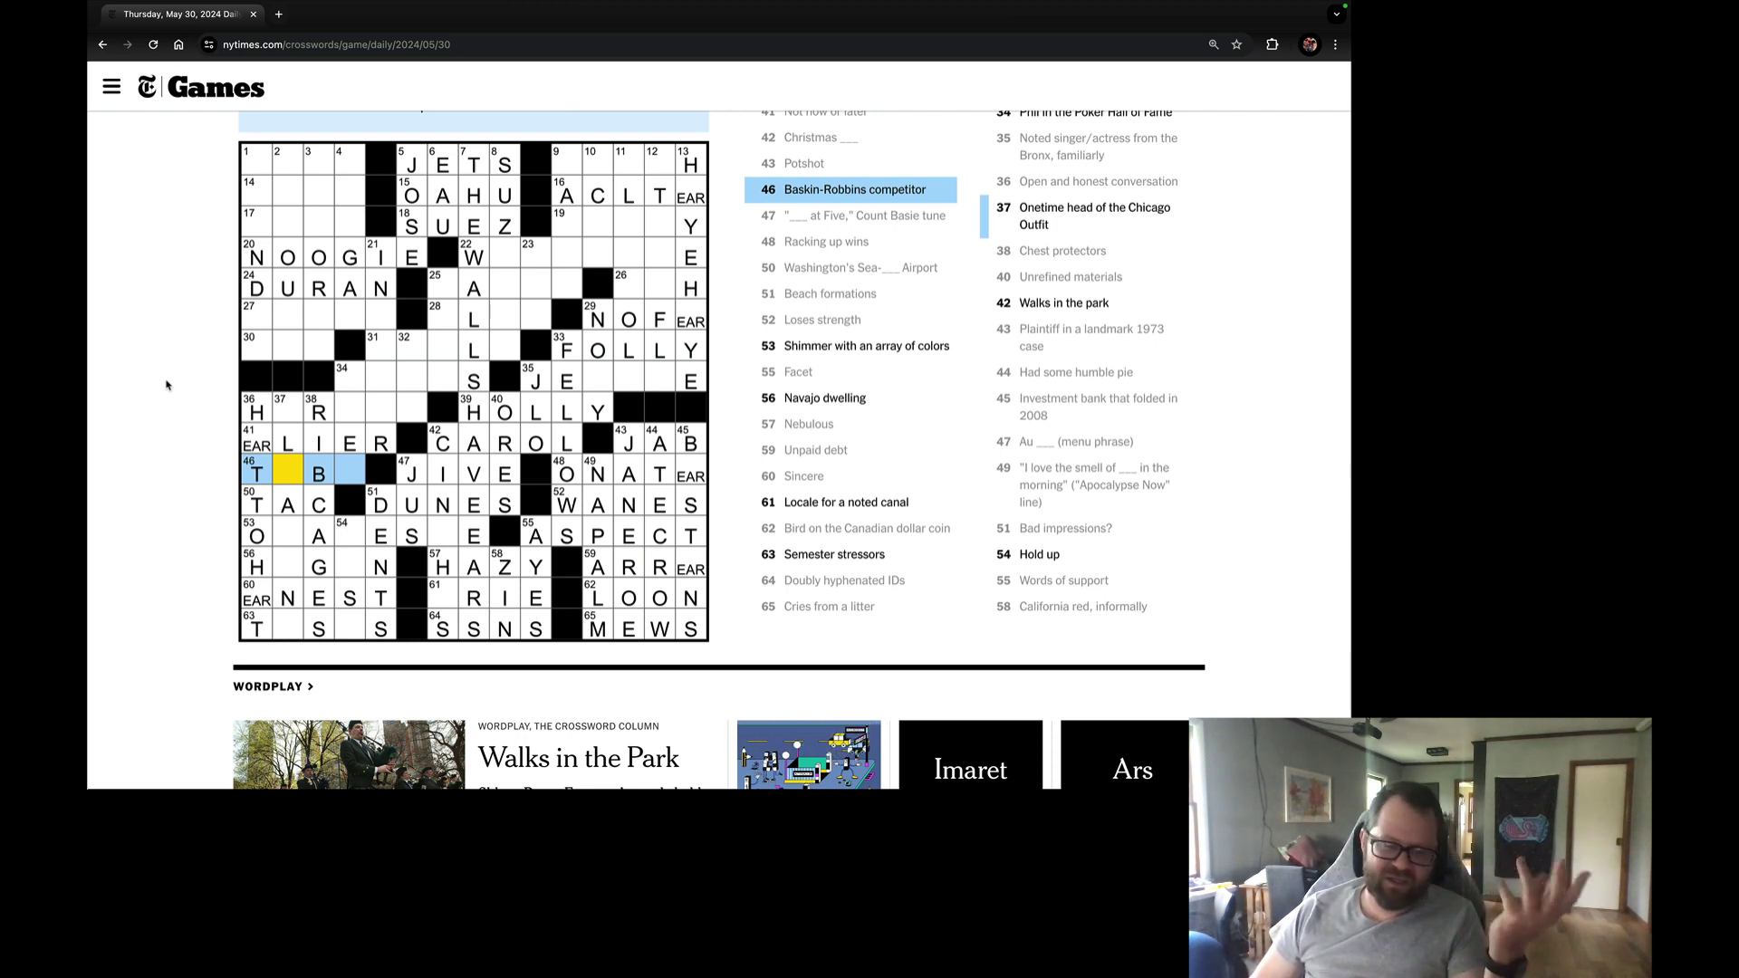
pyautogui.press('Down')
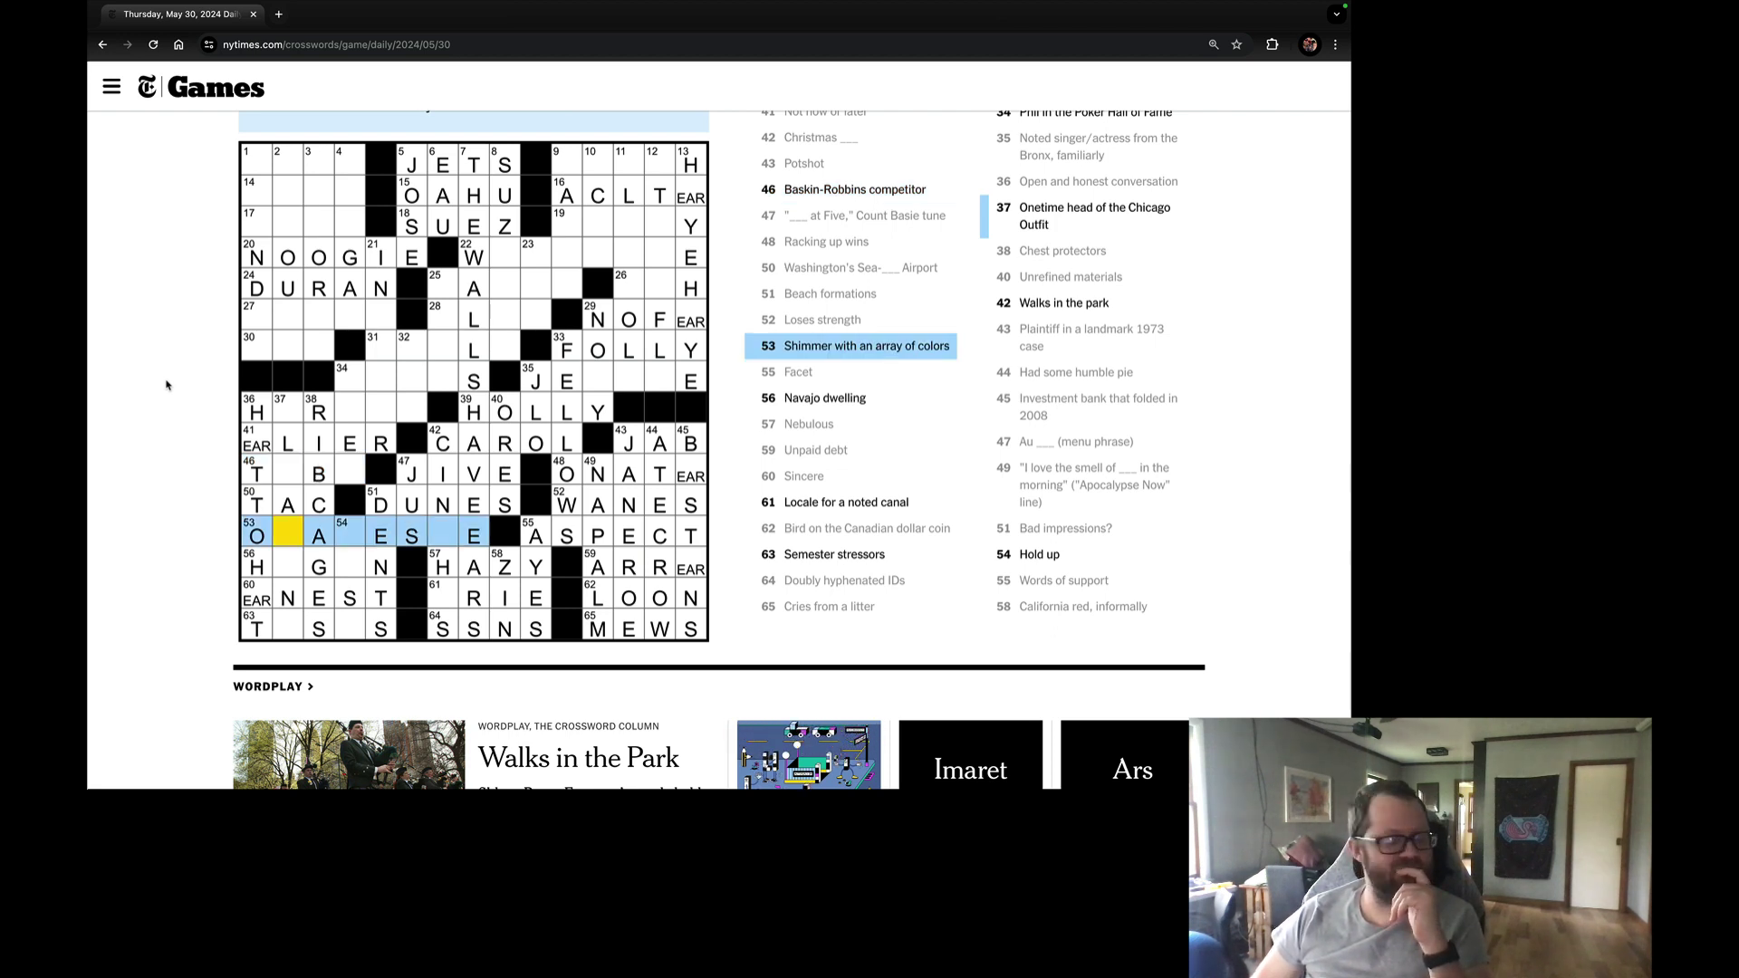
pyautogui.press('Down')
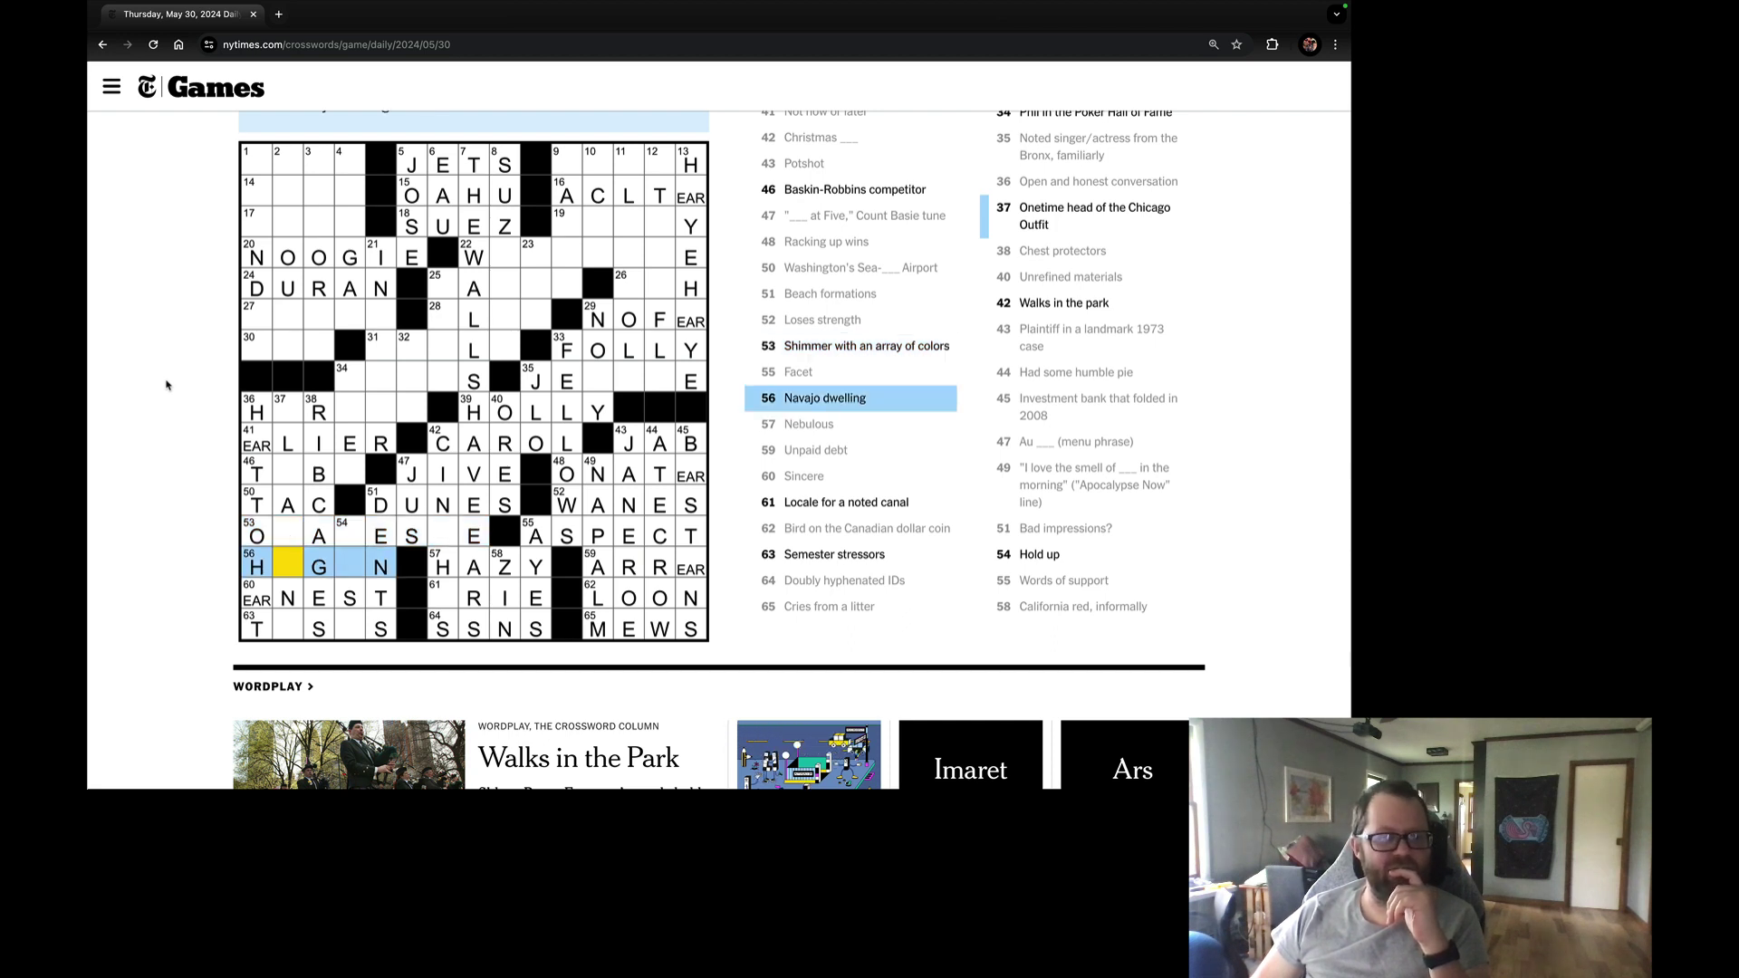
pyautogui.press('Down')
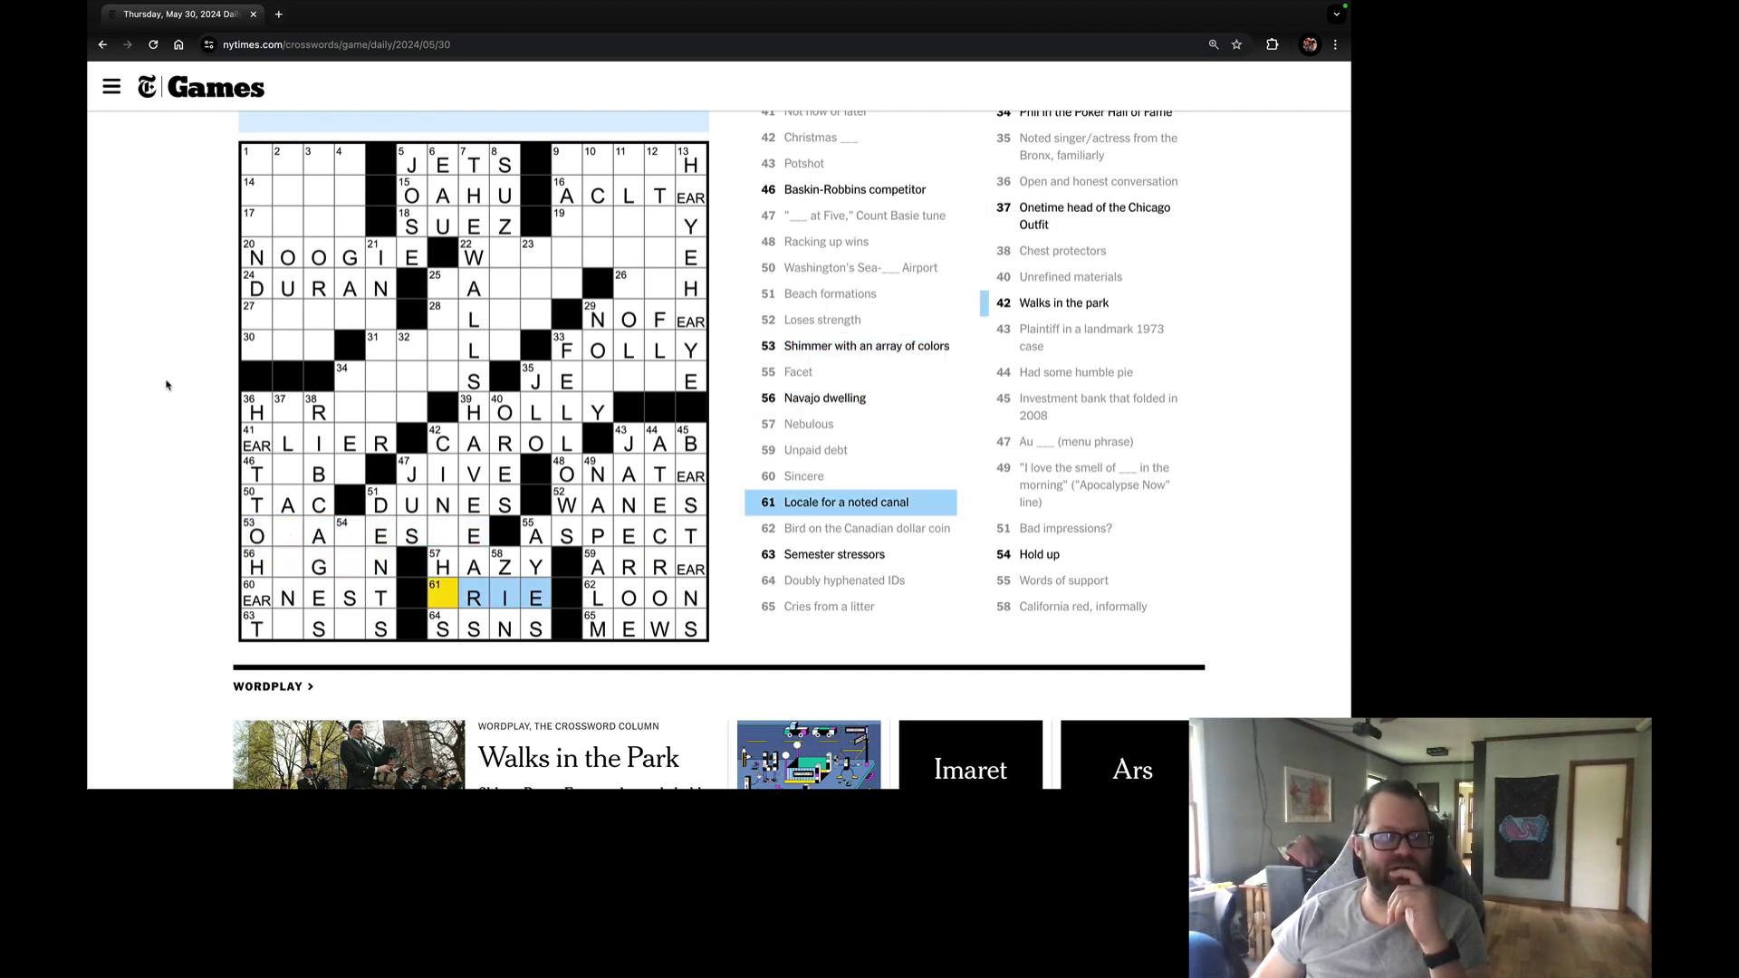
pyautogui.write('E')
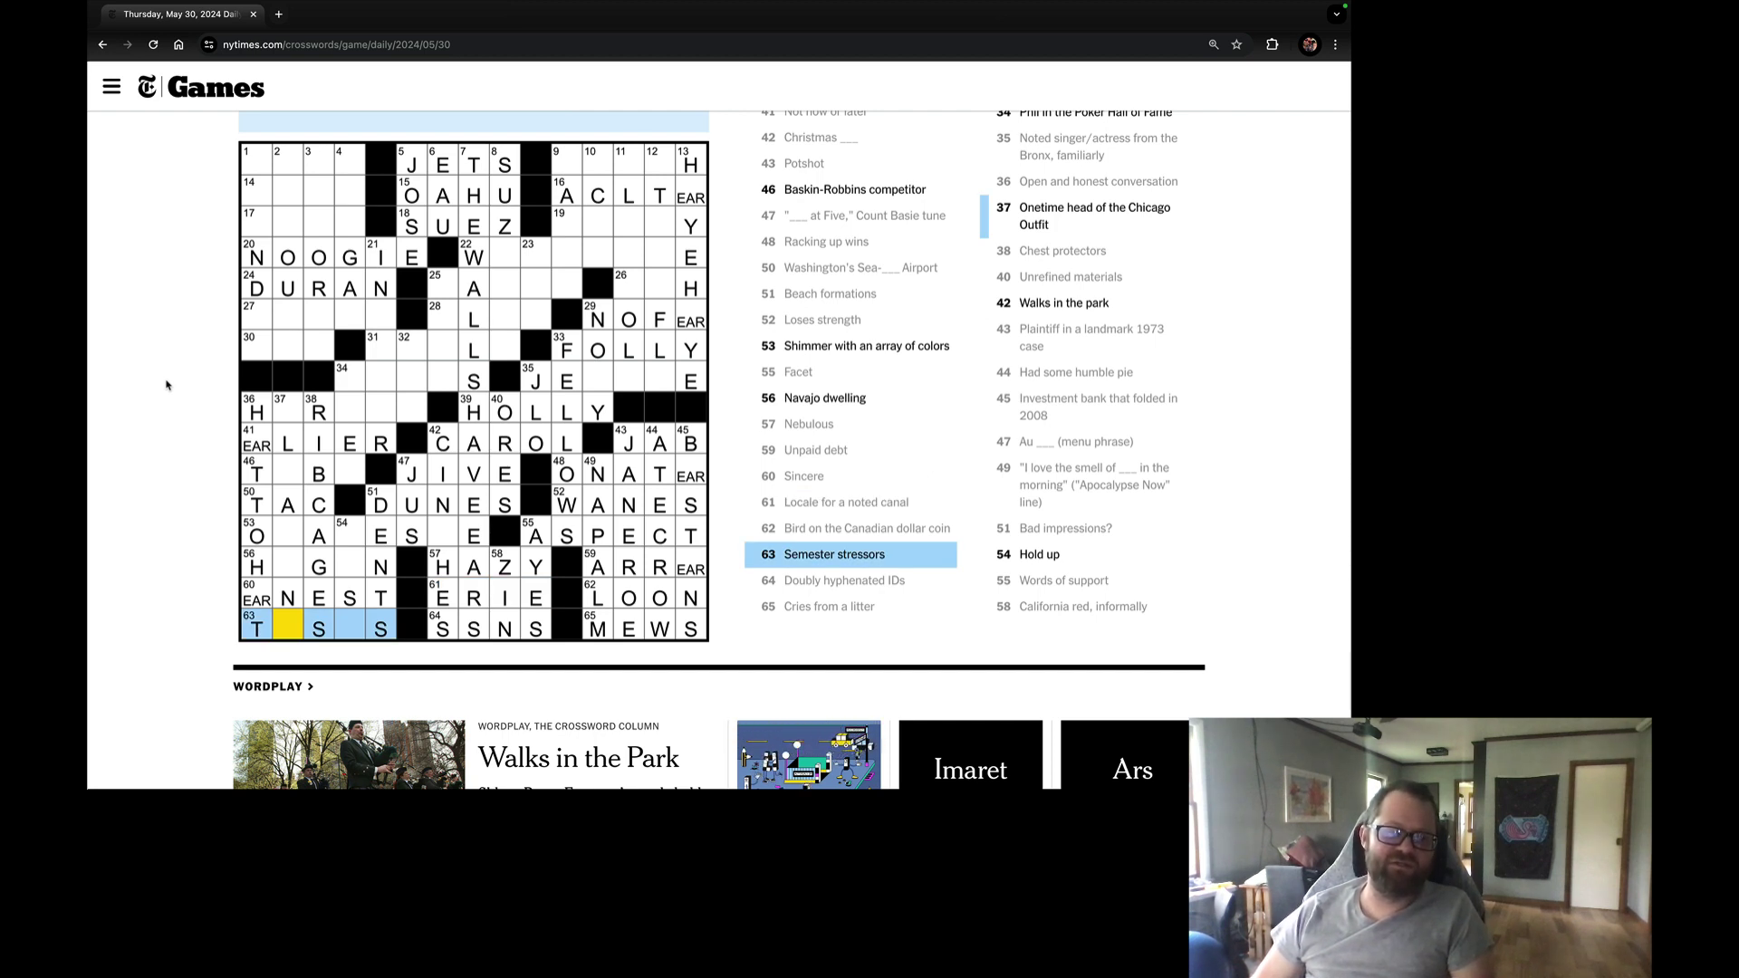
pyautogui.write('ES')
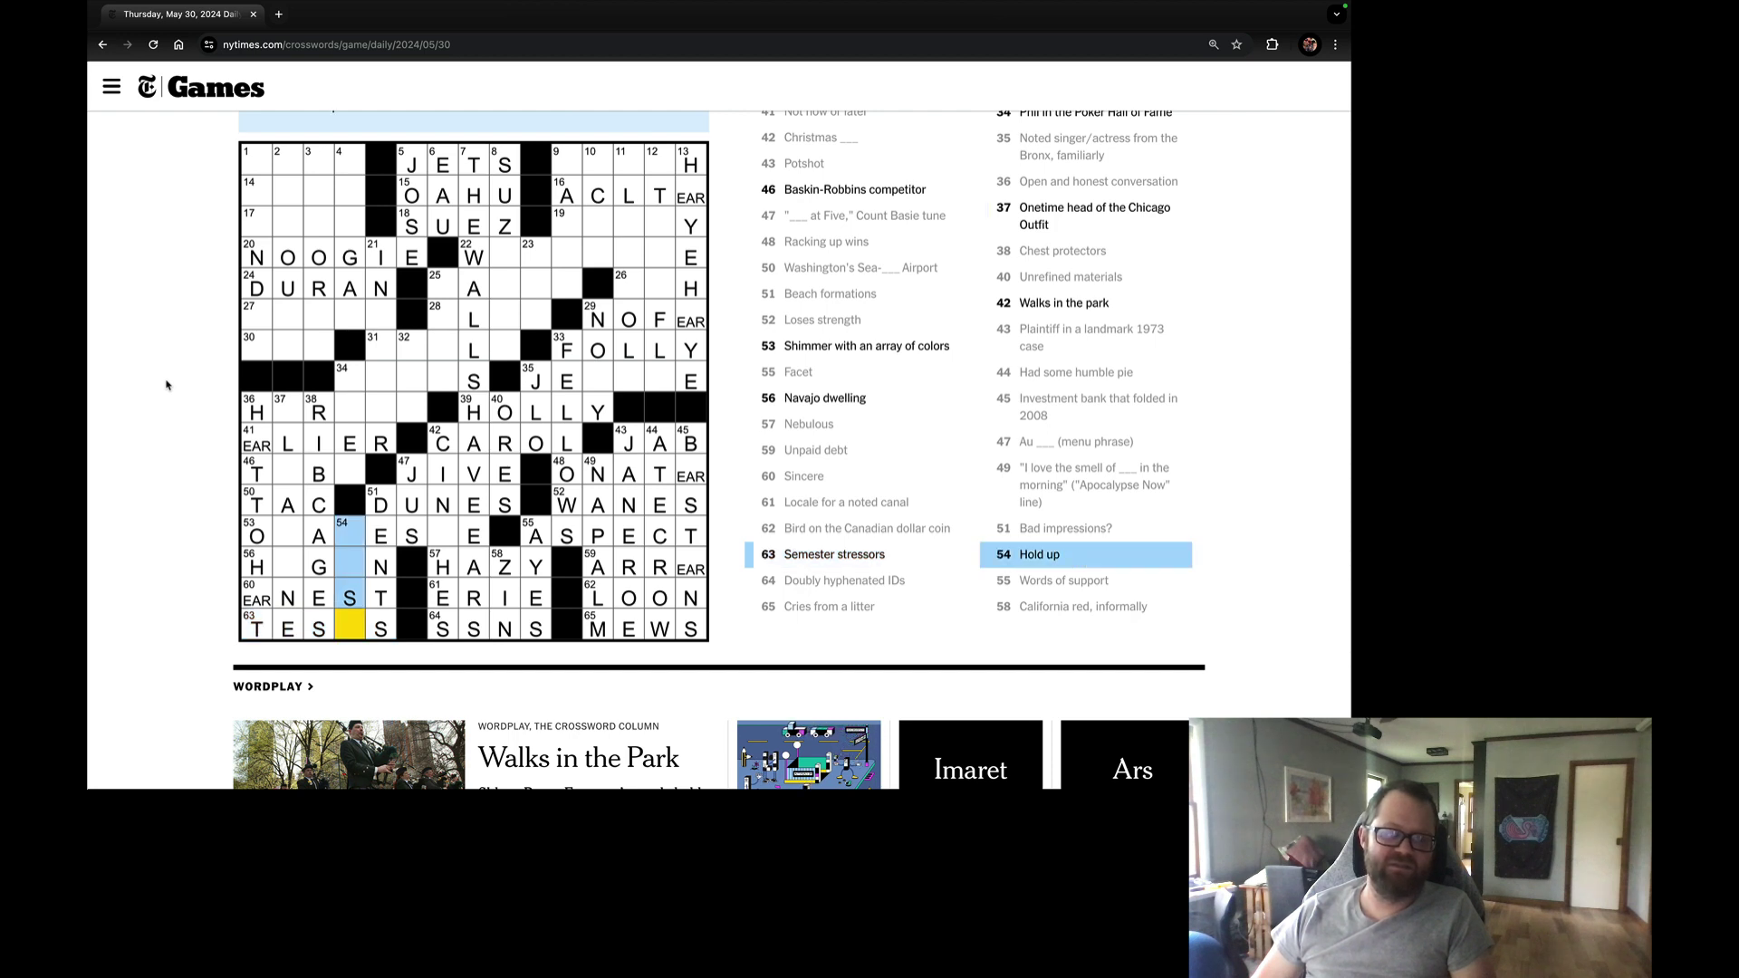
pyautogui.write('T')
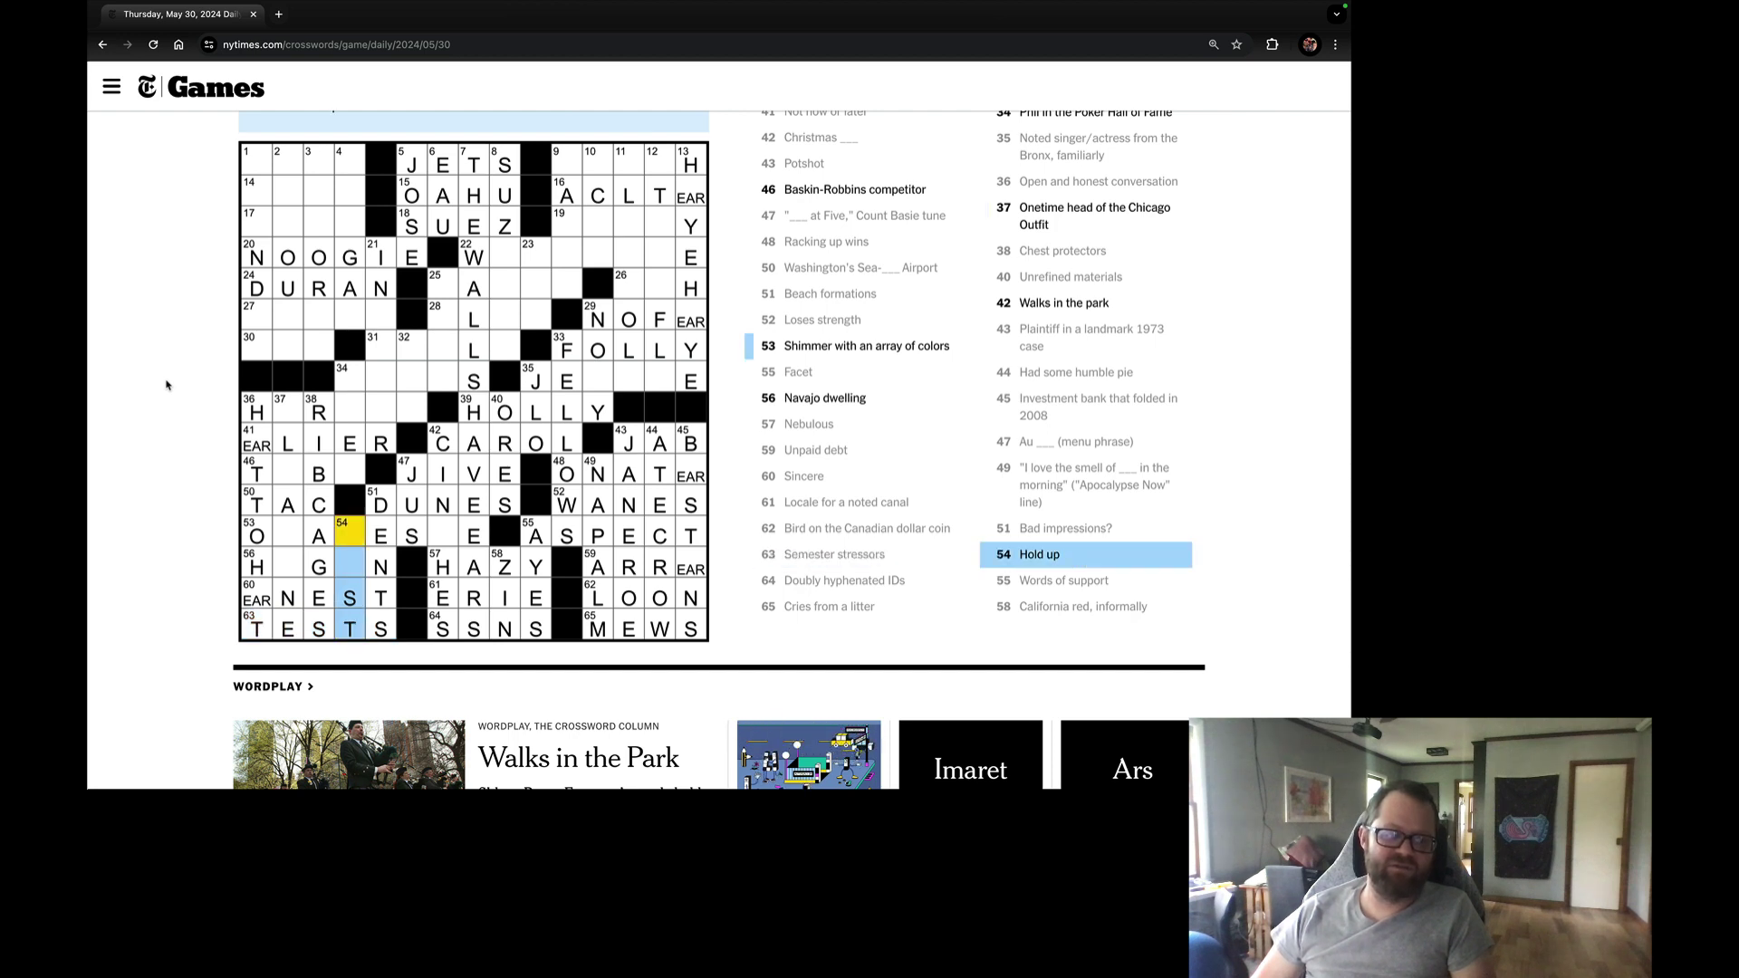
pyautogui.press('Left')
pyautogui.press('Left')
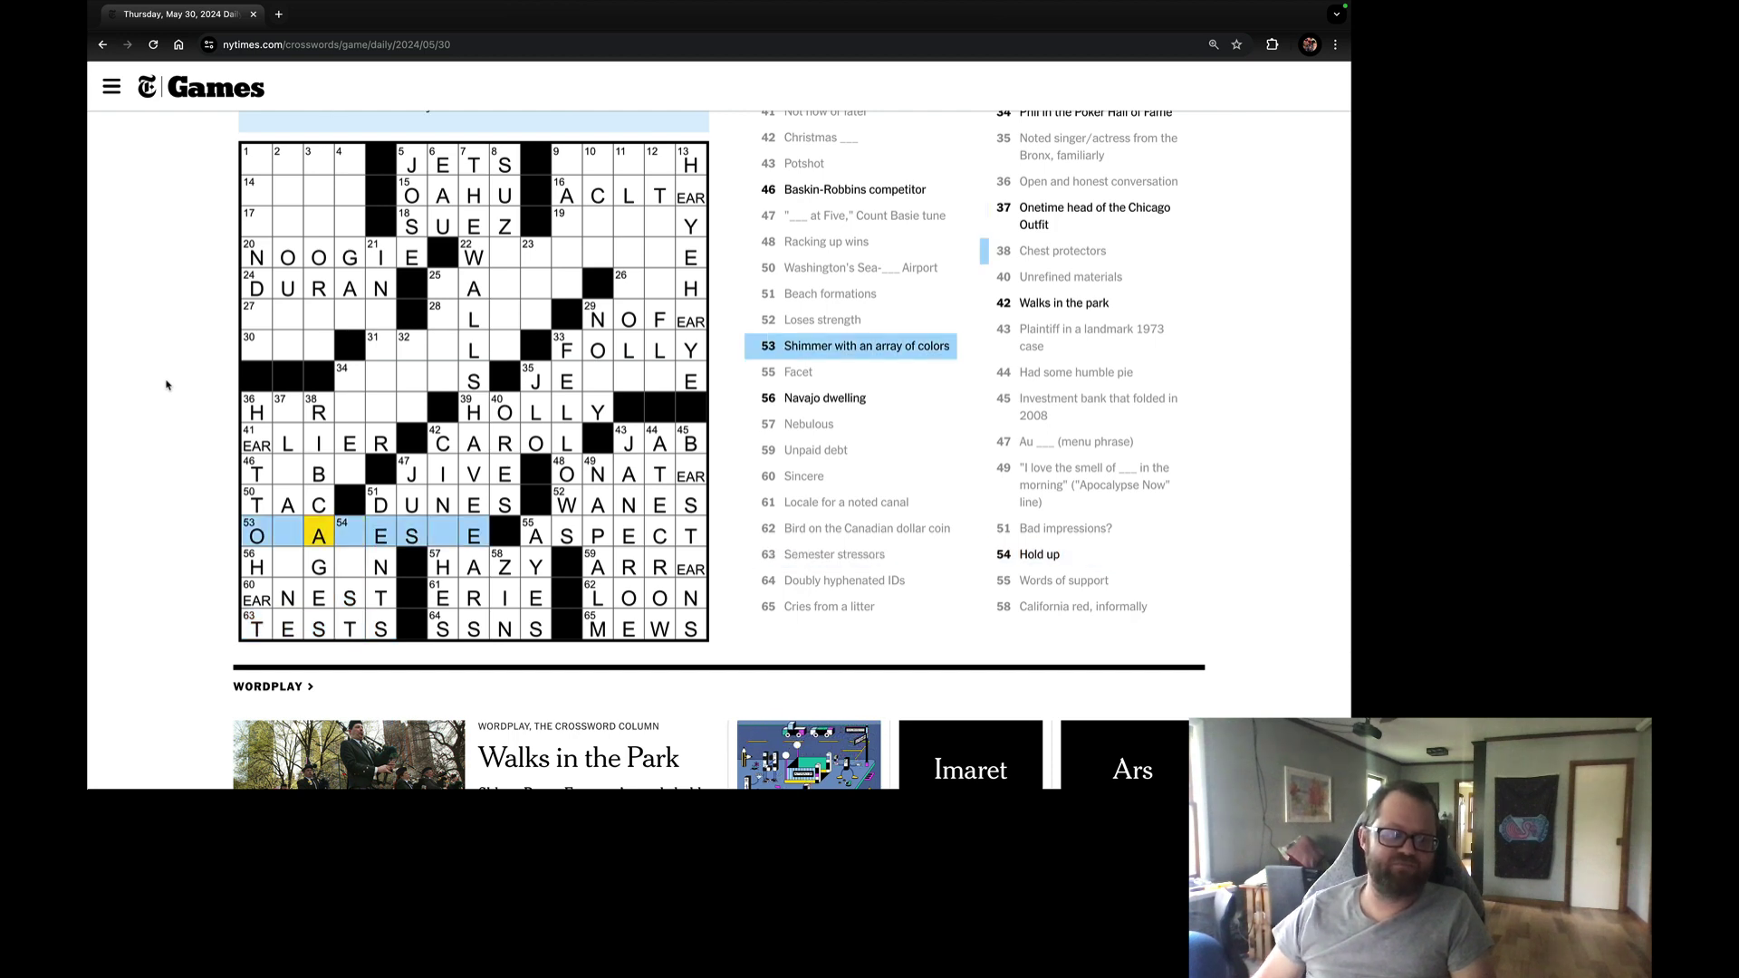
# Inspect the top-left corner, checking 1-Down, the first column and 27-Across.
pyautogui.click(251, 157)
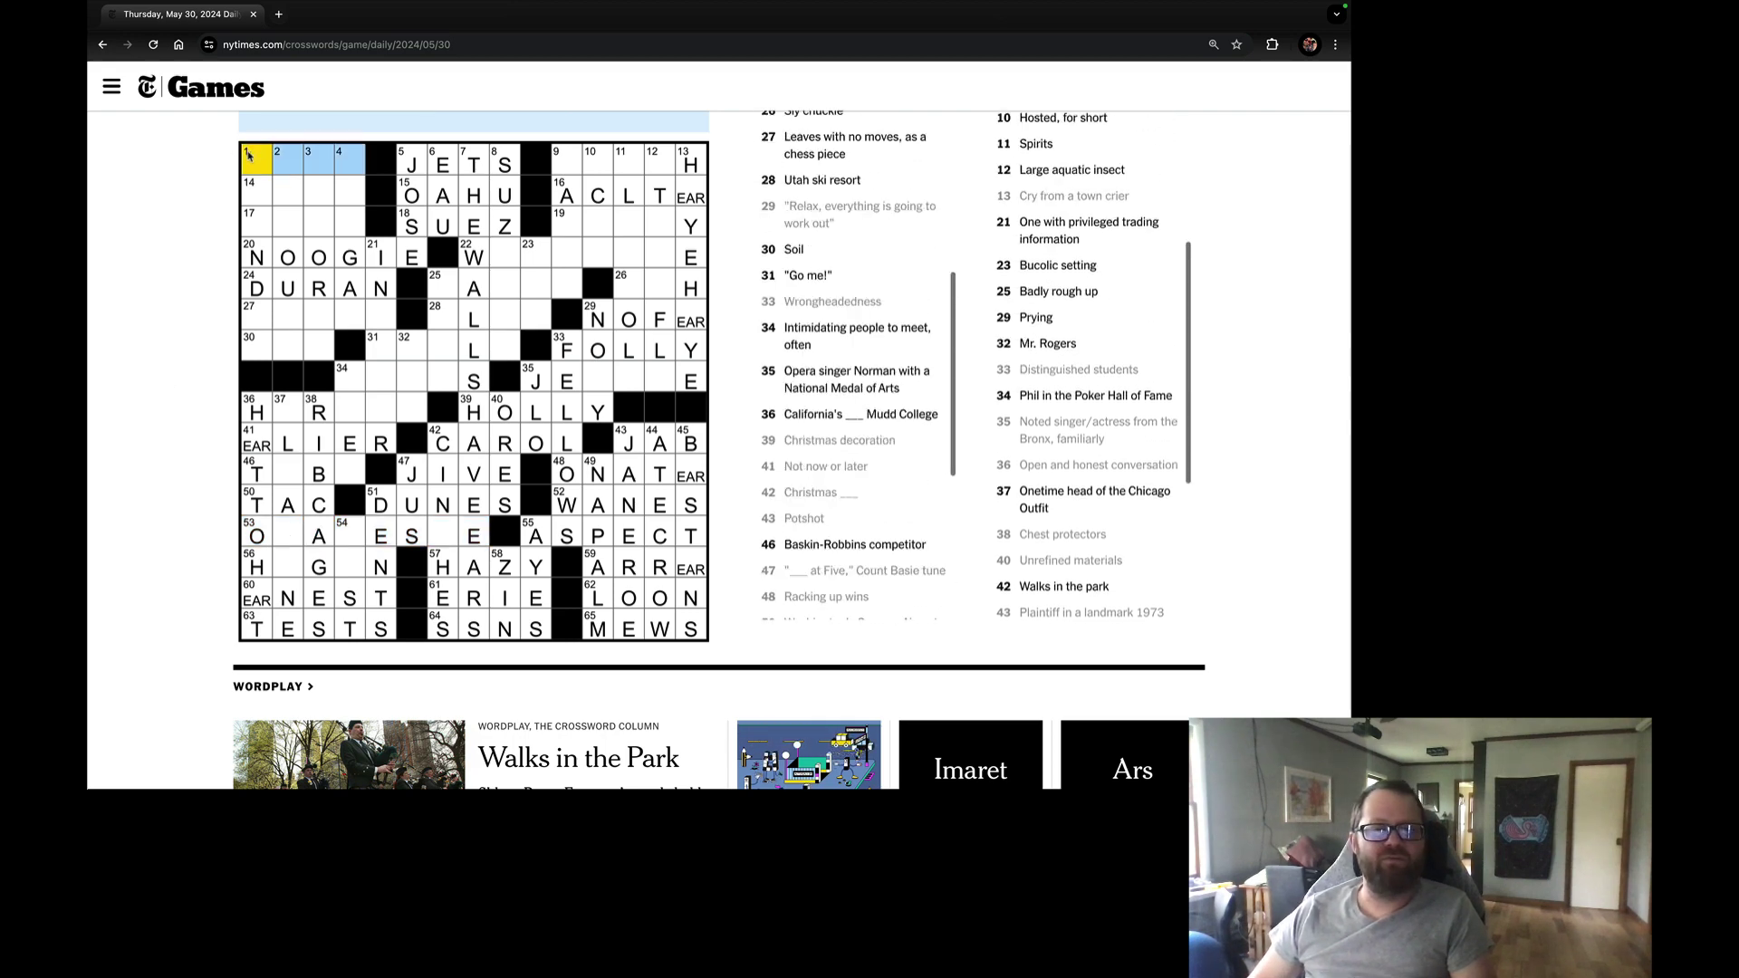
pyautogui.scroll(1, 250, 157)
pyautogui.click(253, 188)
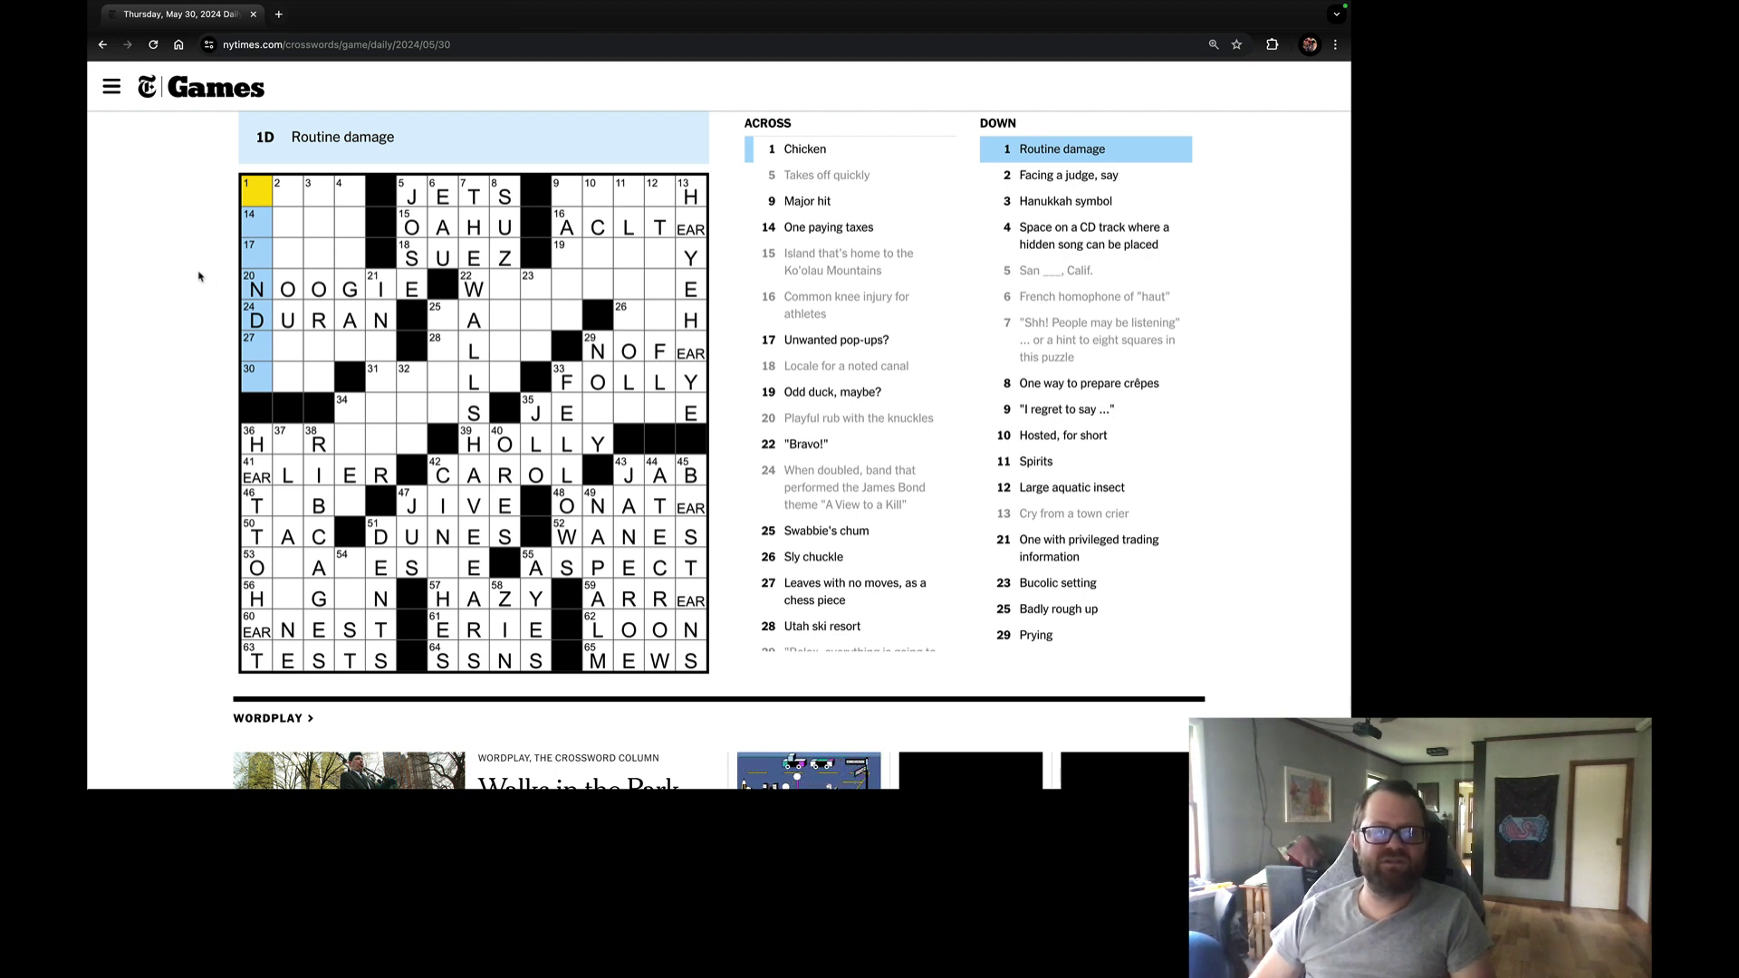
pyautogui.scroll(-5, 843, 407)
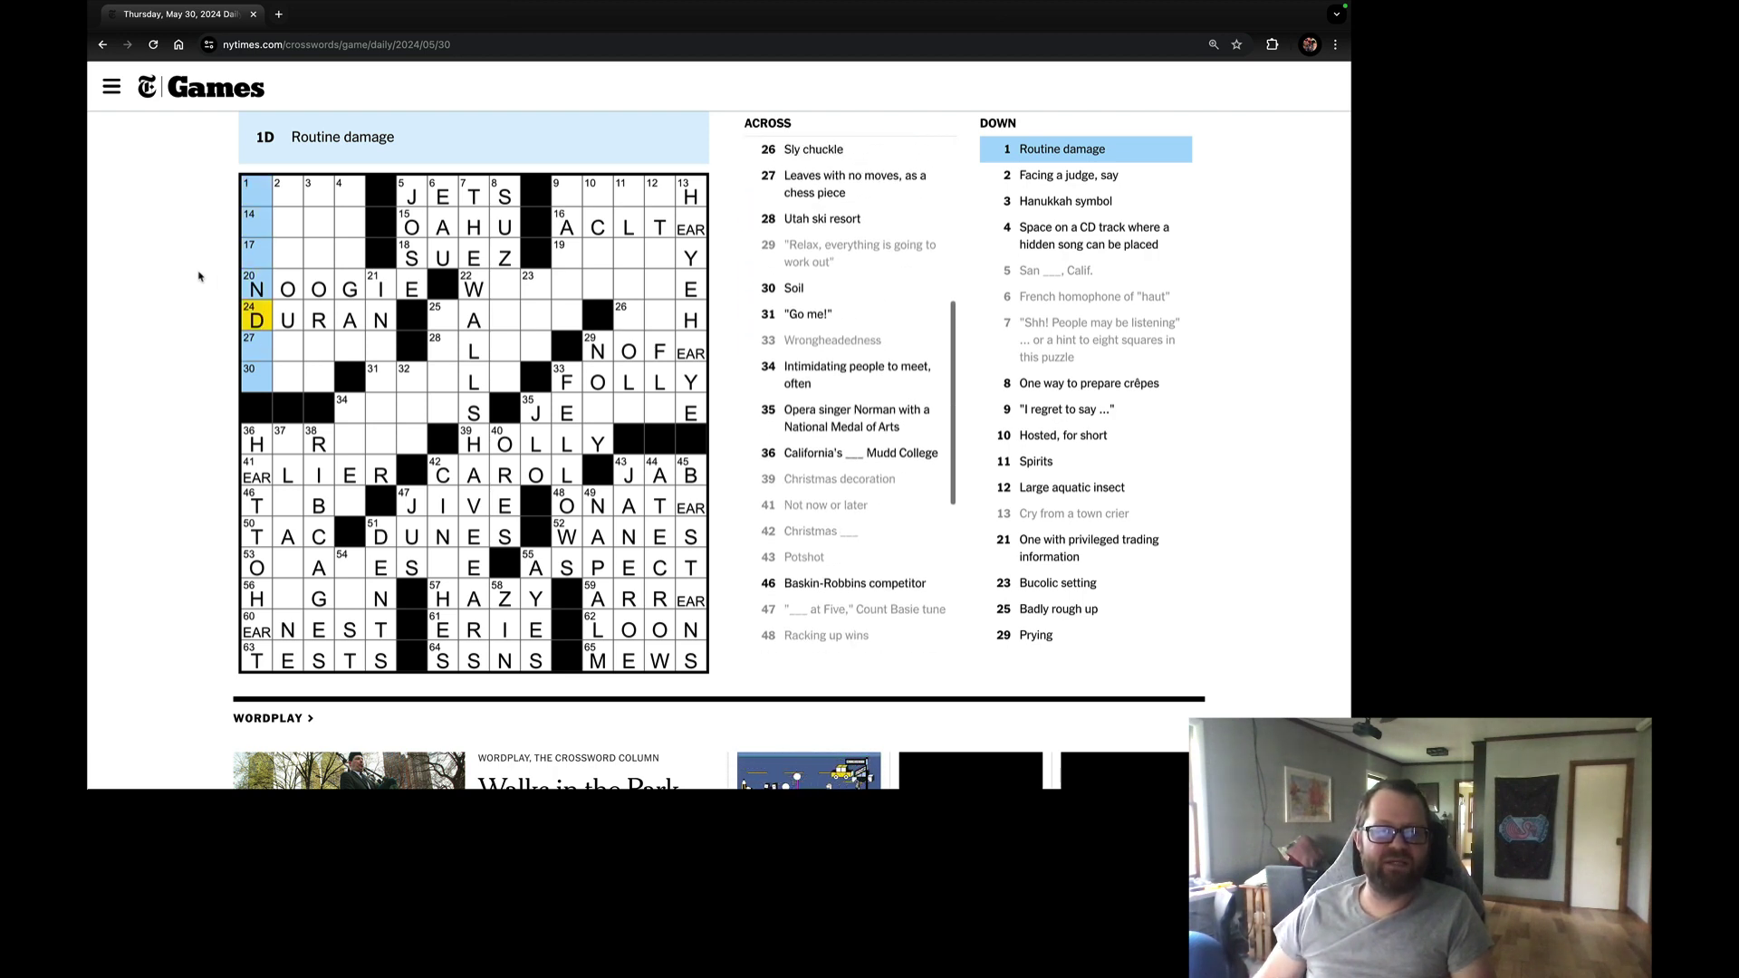
pyautogui.press('Down')
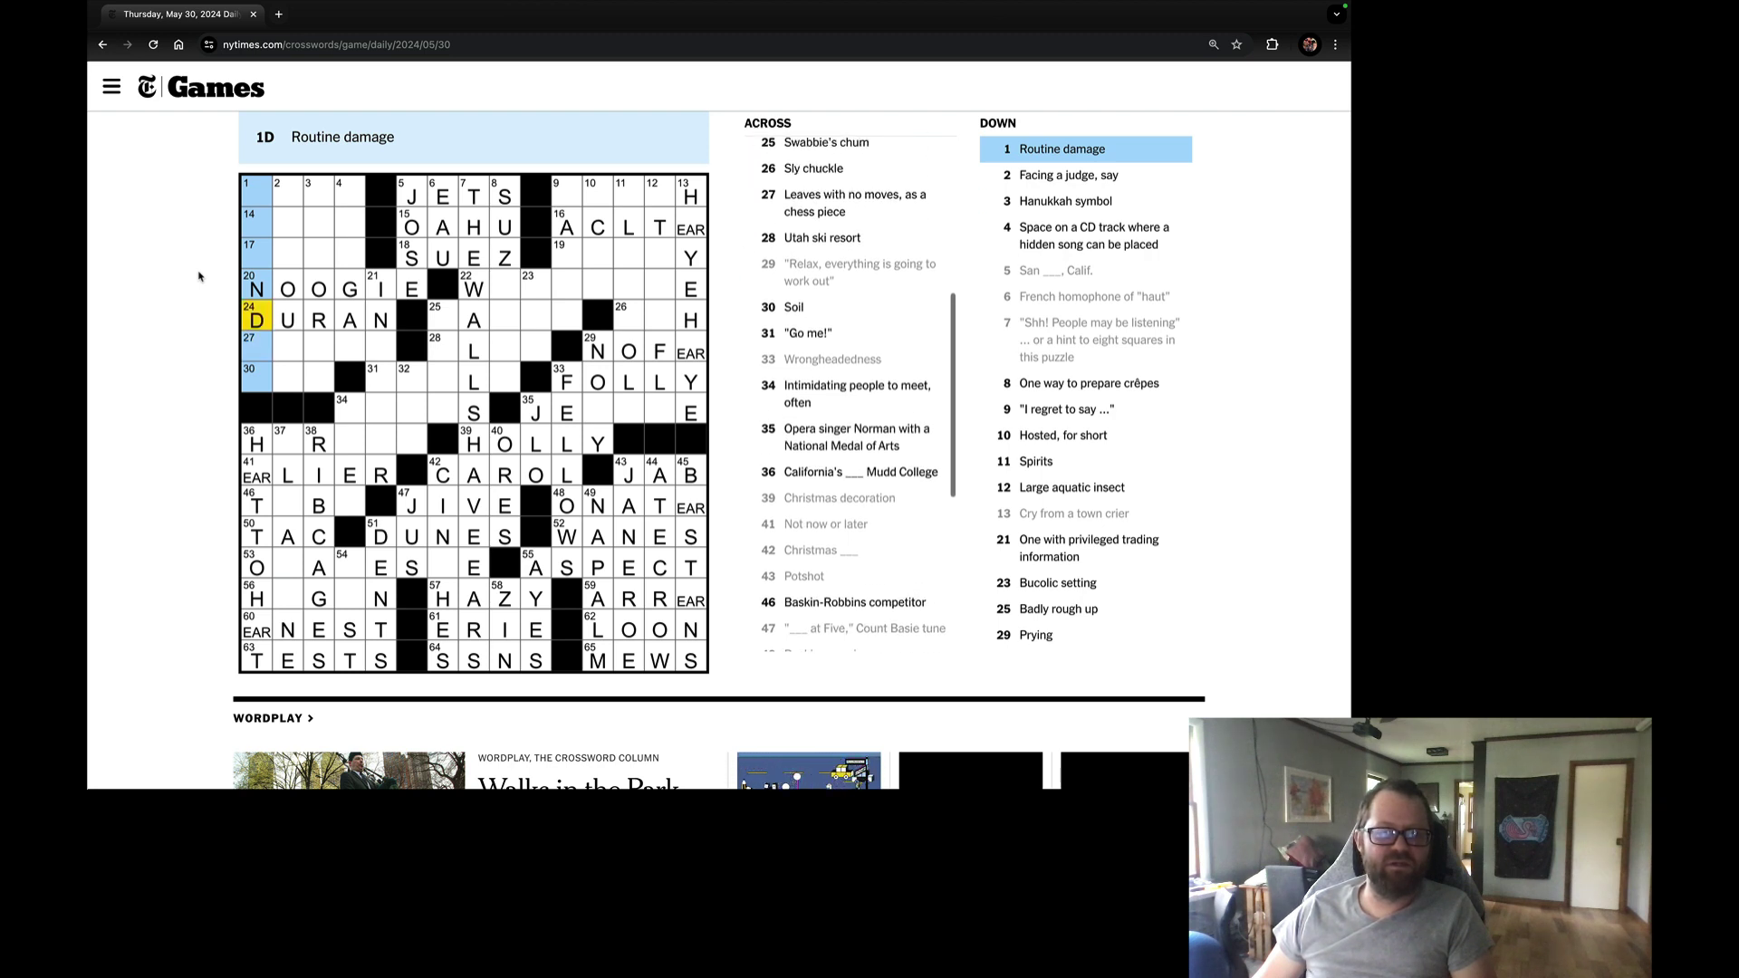
pyautogui.press('Up')
pyautogui.press('Up')
pyautogui.press('Down')
pyautogui.press('Down')
pyautogui.press('space')
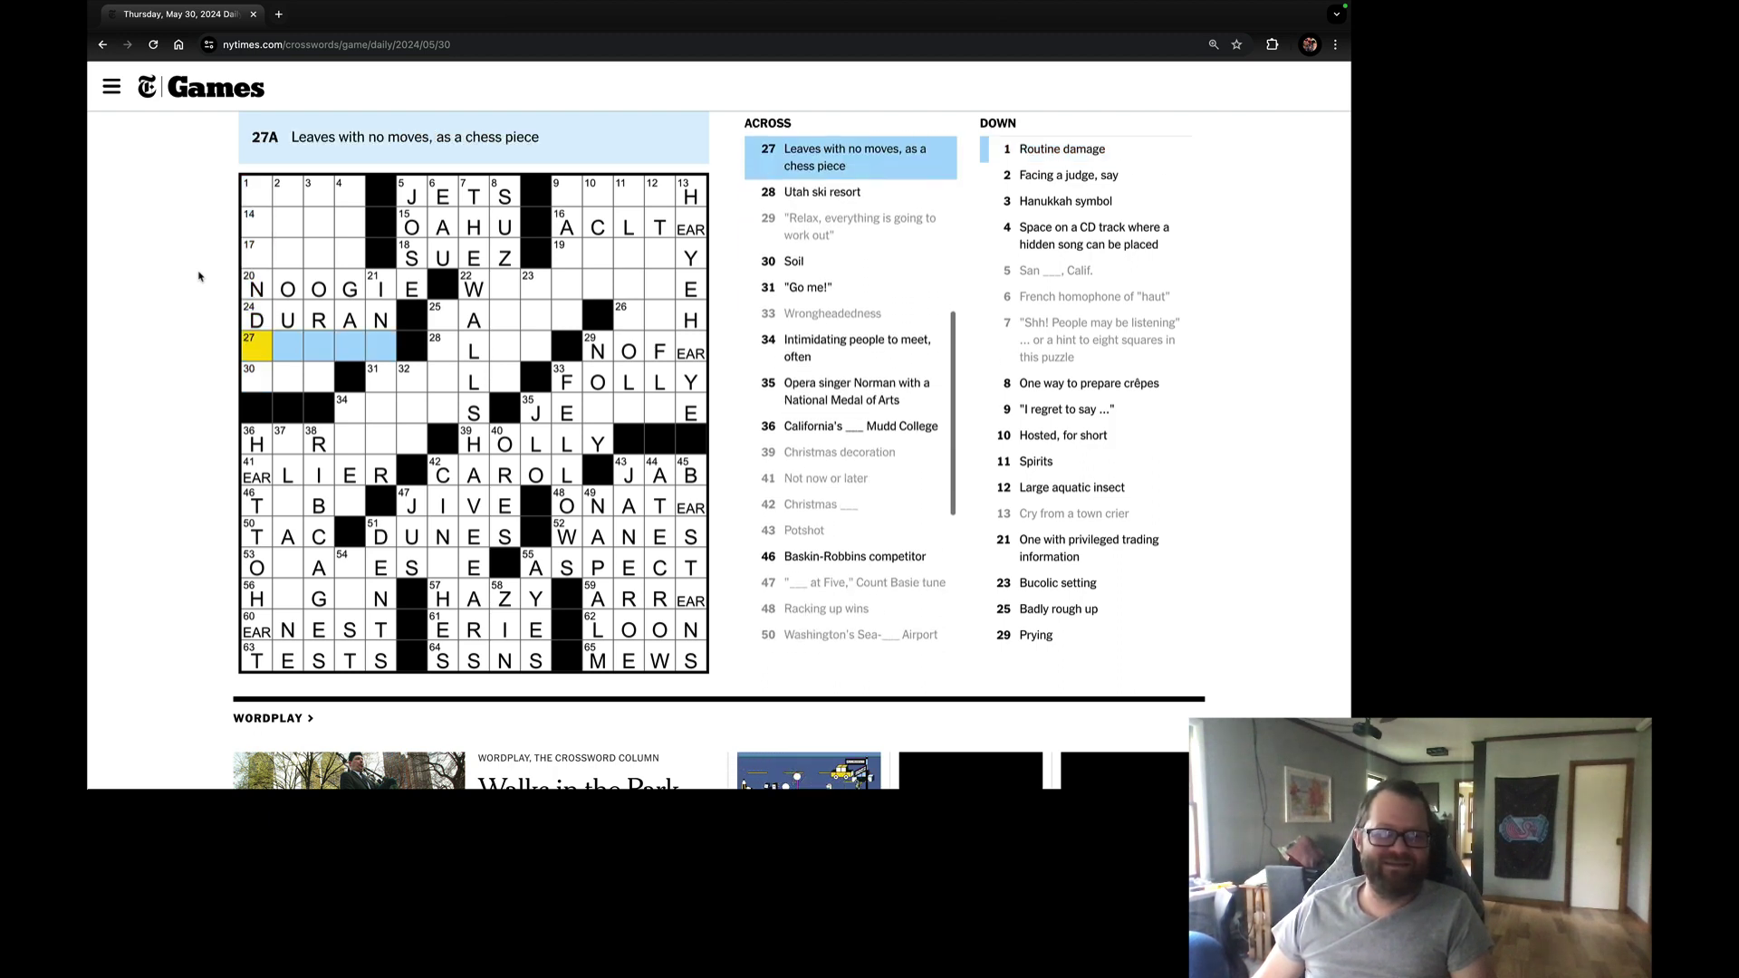
pyautogui.press('Up')
# Fill 3-Down, the Hanukkah symbol, with MENORAH.
pyautogui.press('Tab')
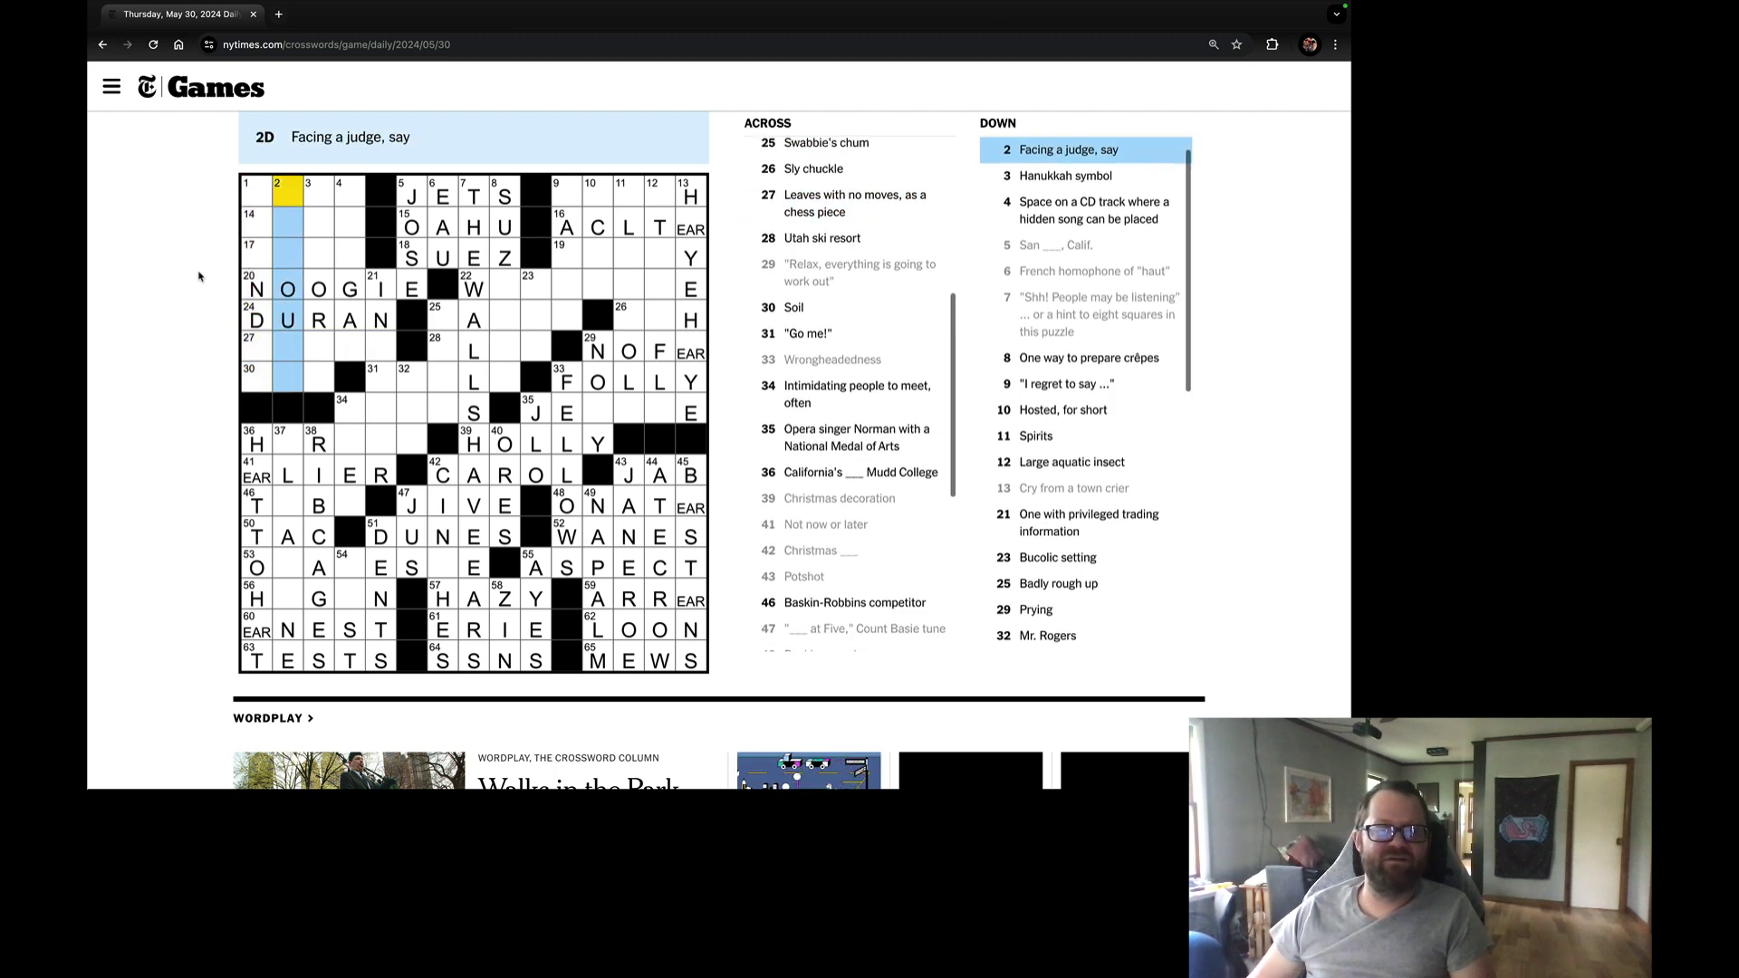
pyautogui.press('Tab')
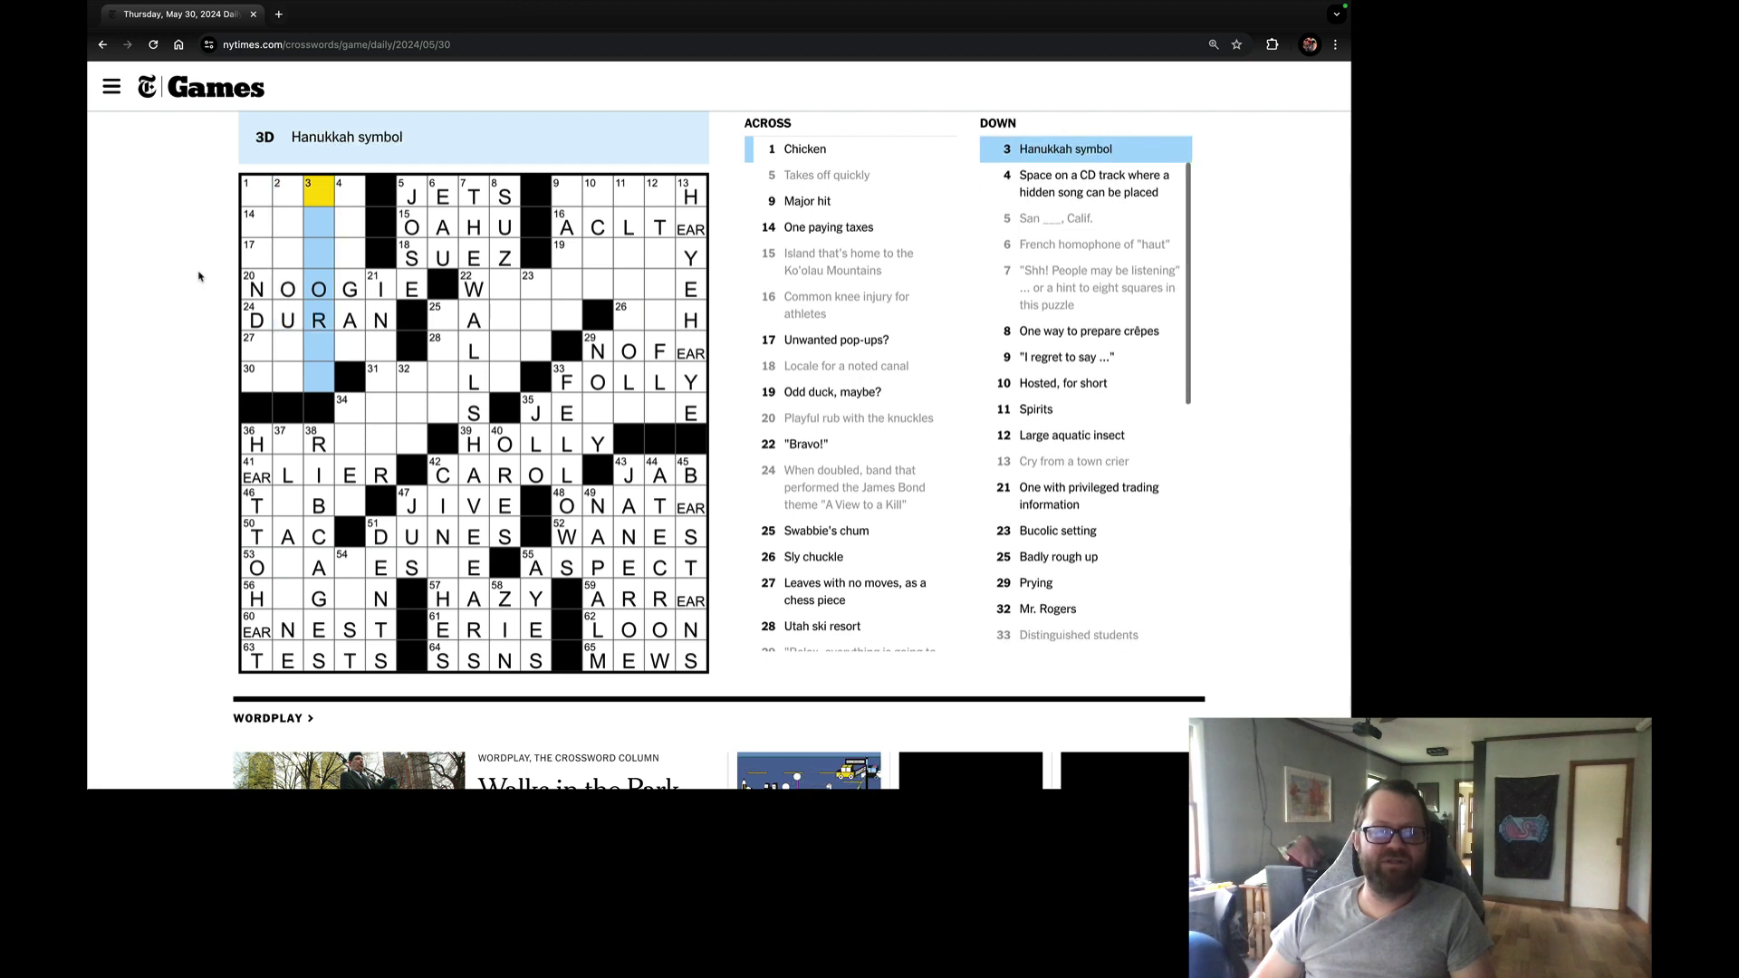
pyautogui.write('MENAH')
pyautogui.press('Tab')
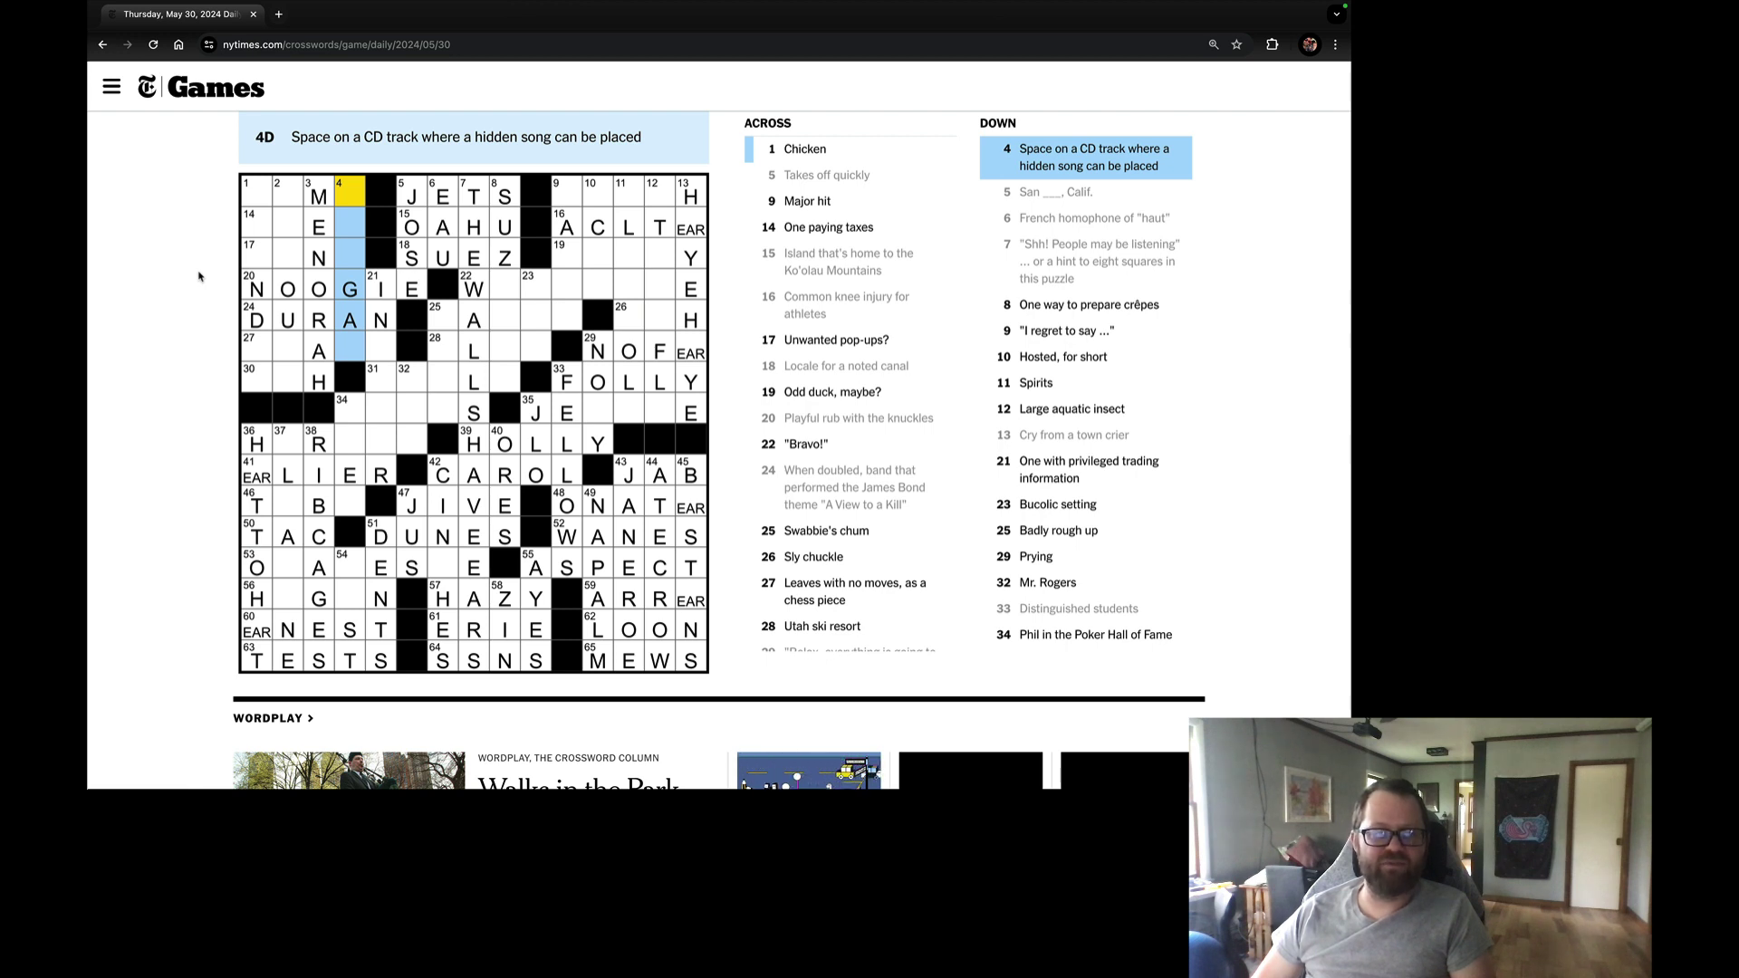
pyautogui.press('Tab')
pyautogui.press('Tab')
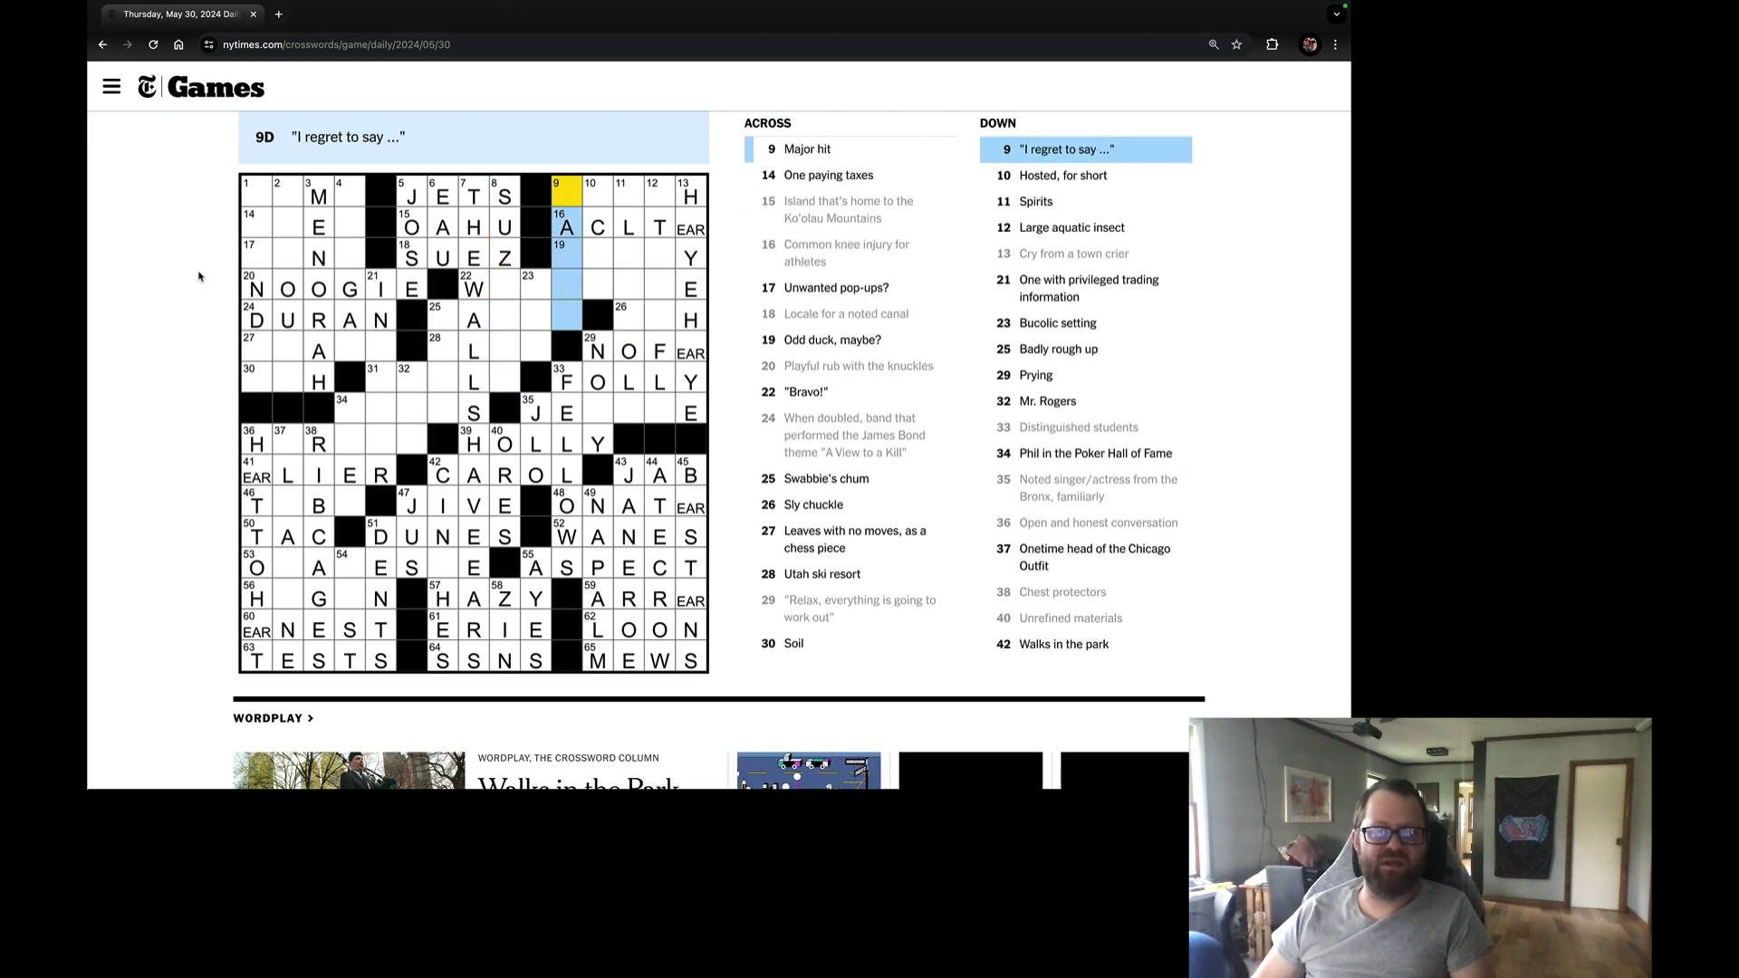
# Fill in the 10-Down answer and ALCOHOL for 11-Down, and check 12-Down.
pyautogui.press('Tab')
pyautogui.write('MCED')
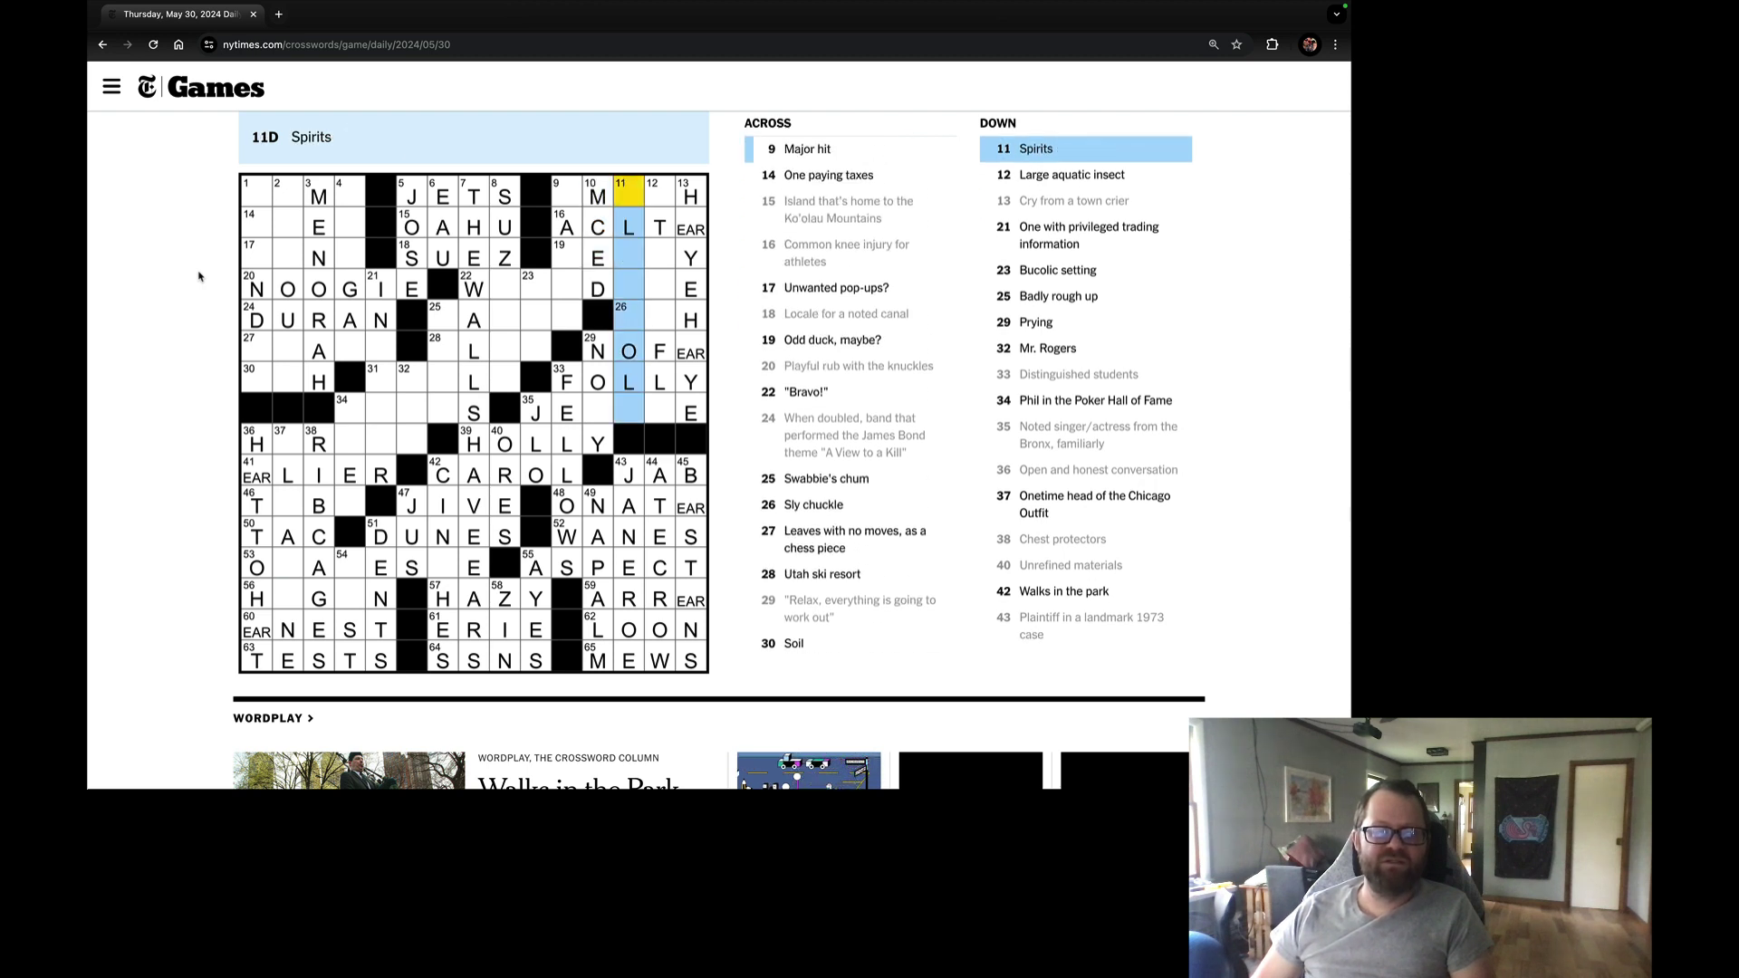
pyautogui.write('ALCOH')
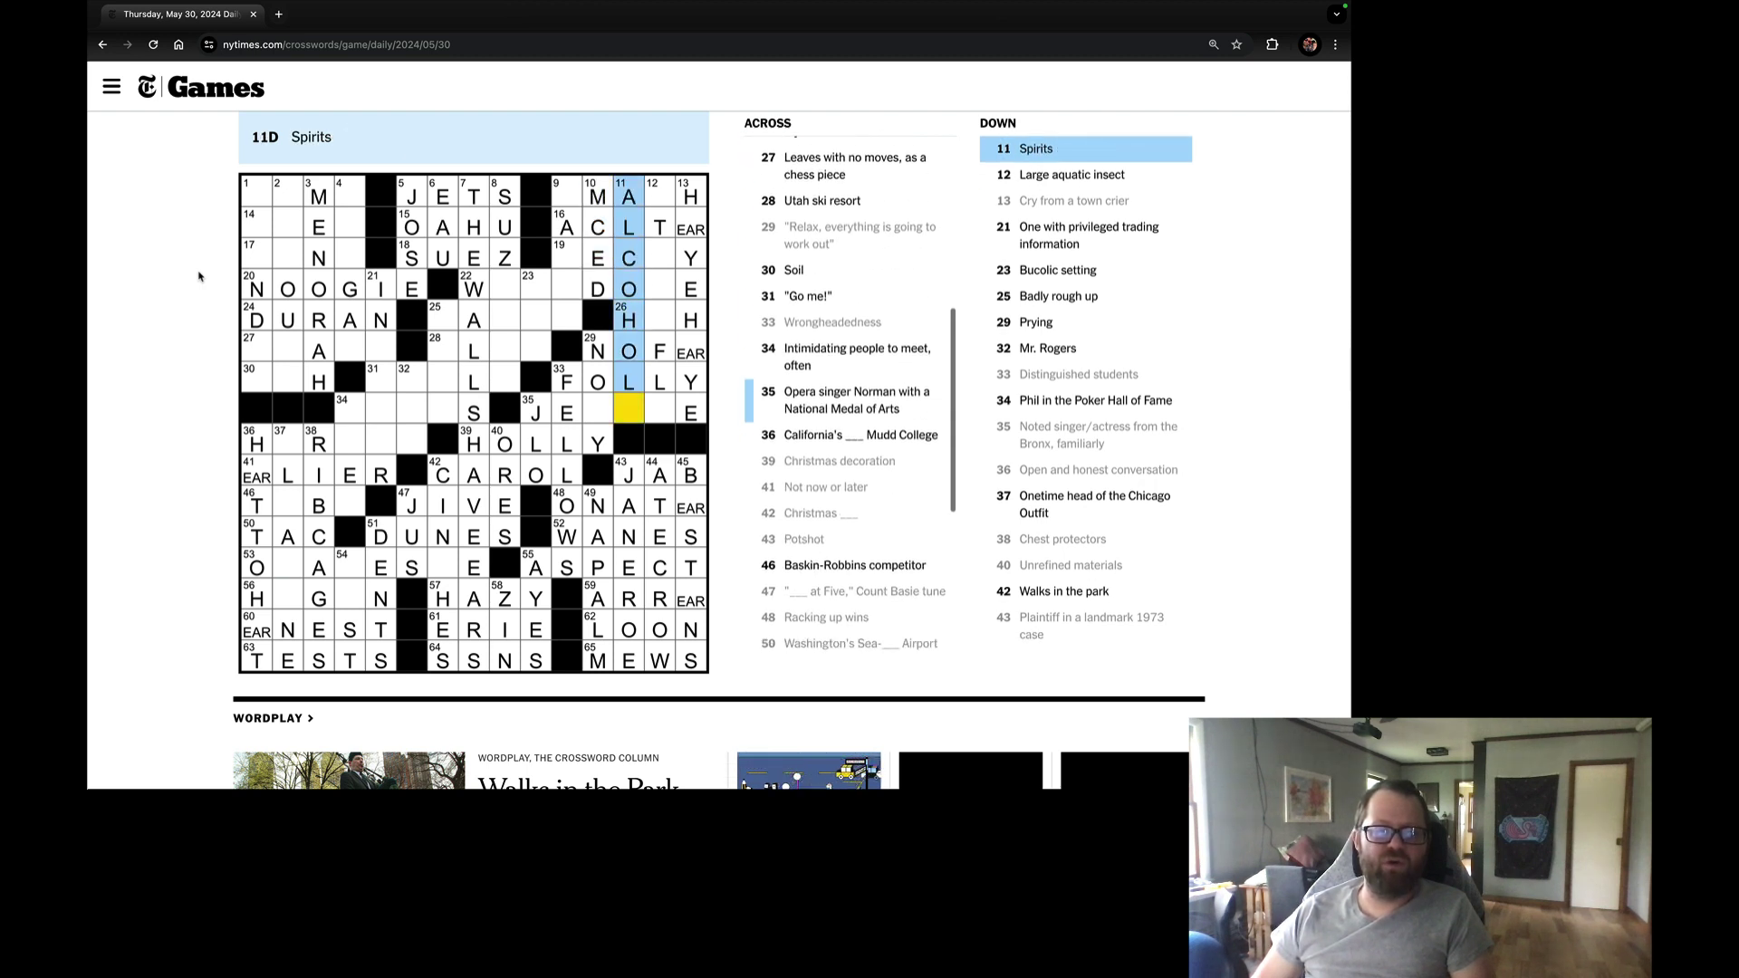
pyautogui.write('S')
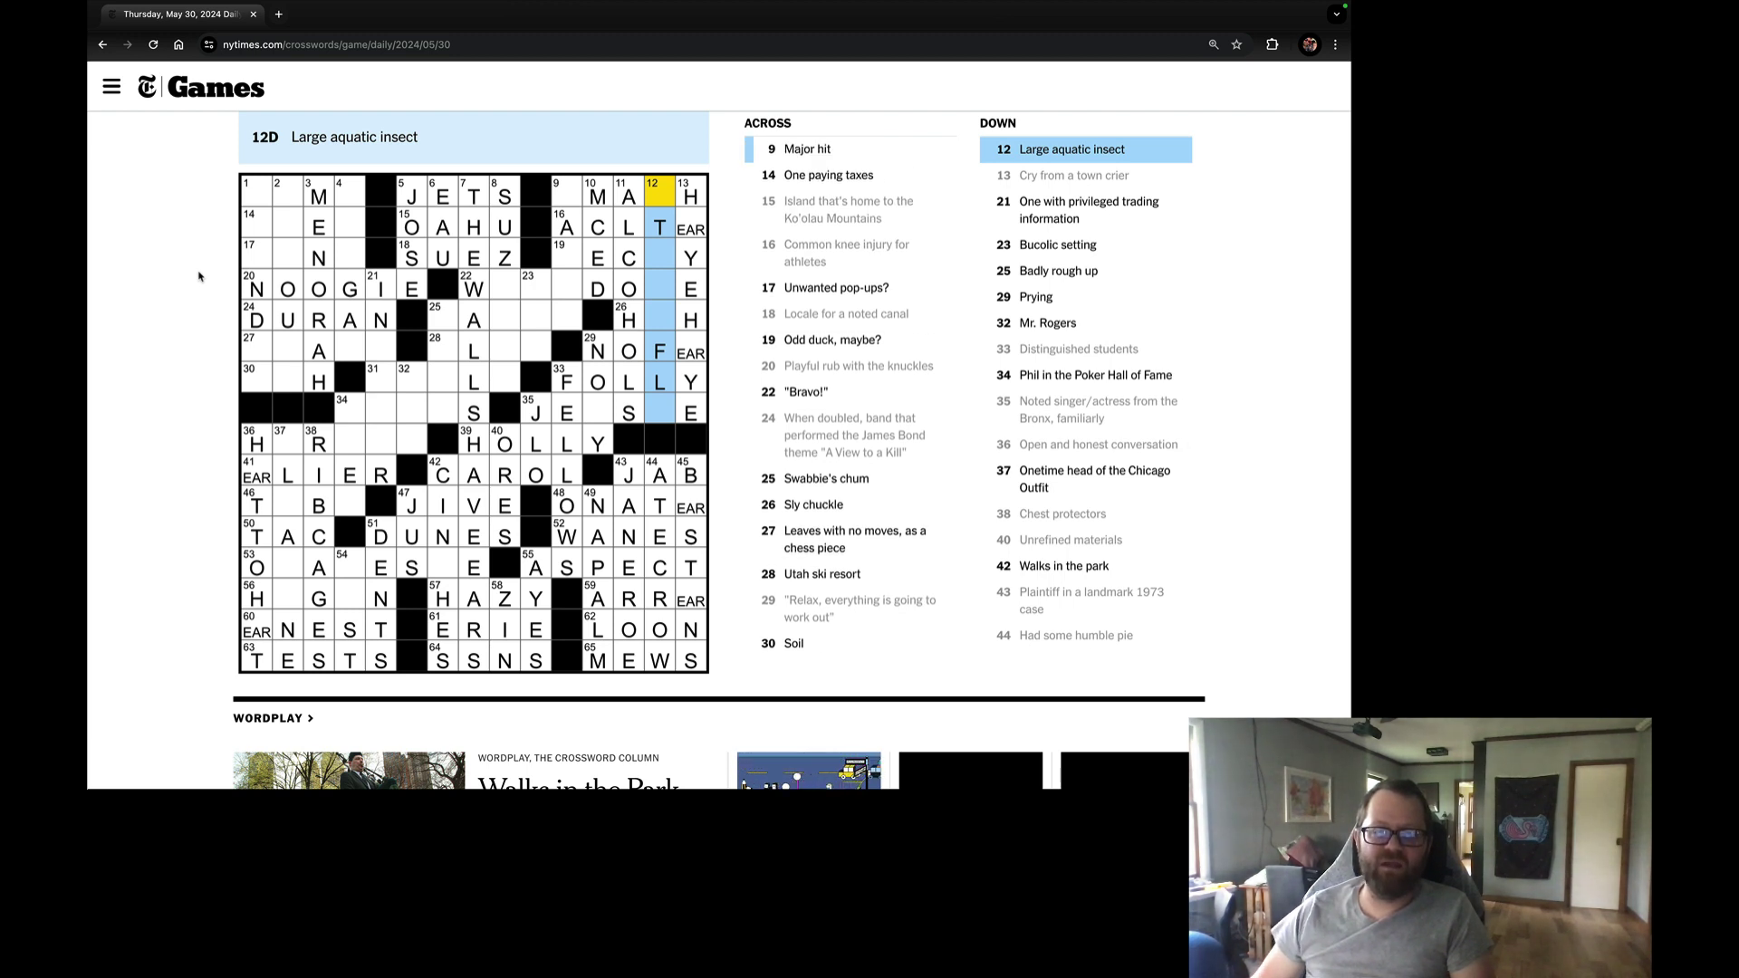
pyautogui.press('Down')
pyautogui.press('Down')
pyautogui.press('Down')
pyautogui.press('Down')
pyautogui.press('Down')
pyautogui.press('Down')
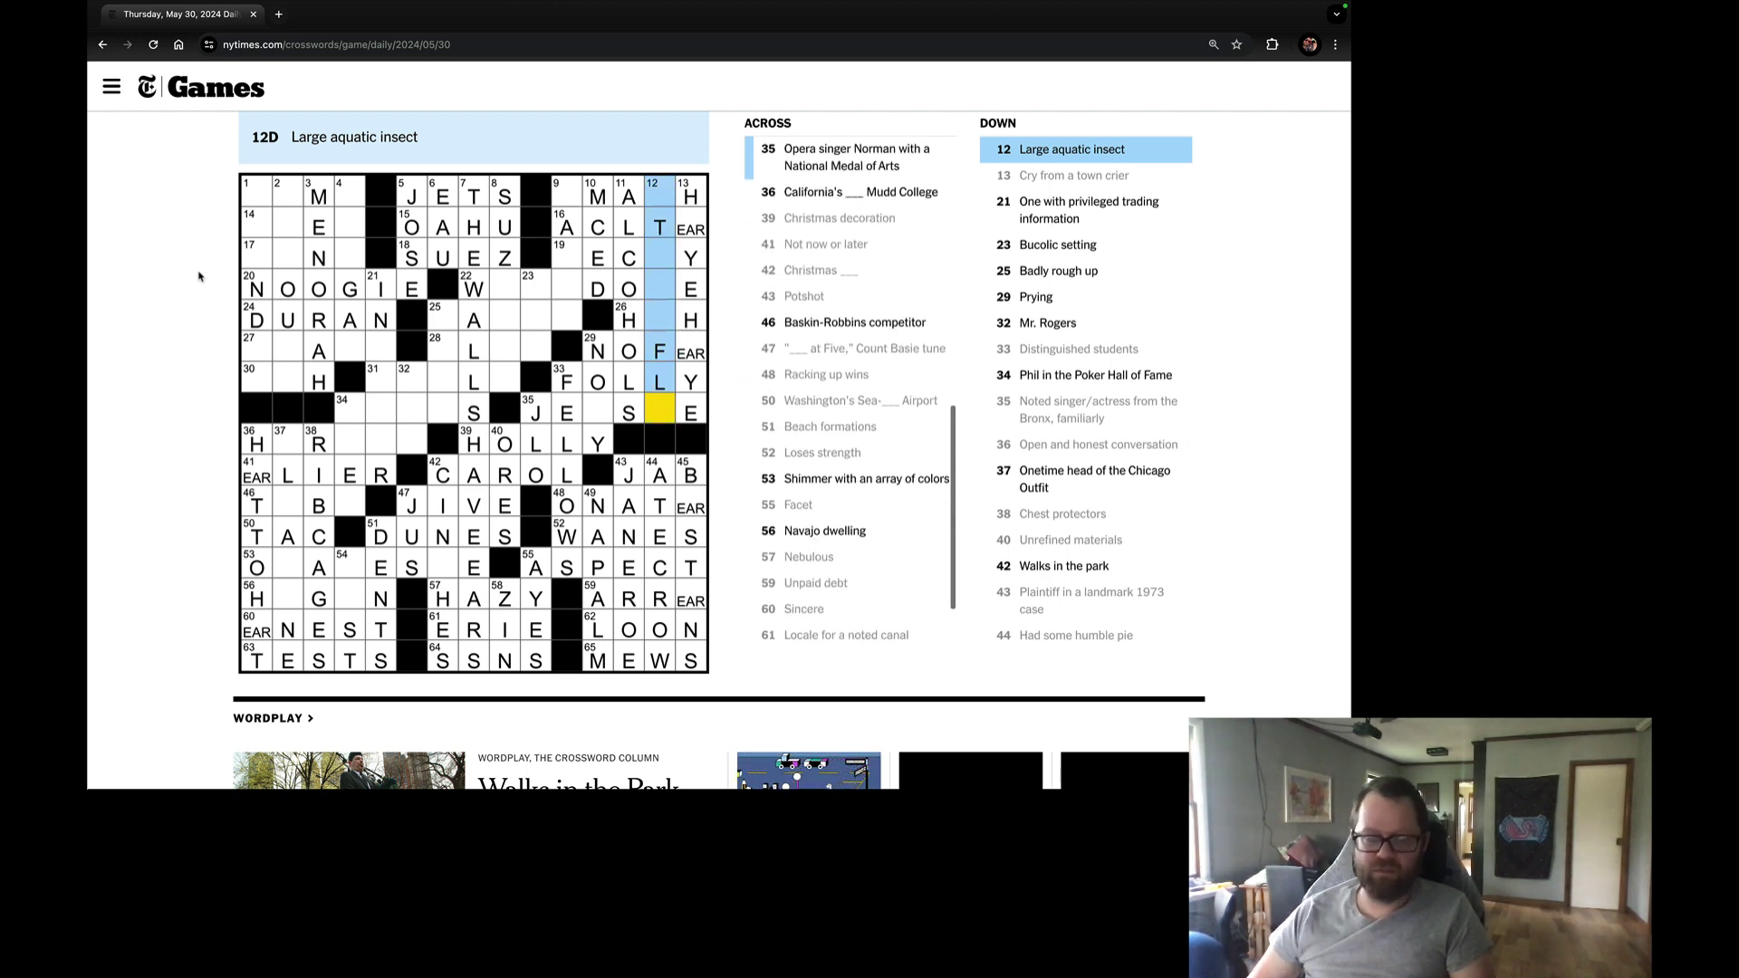
pyautogui.press('Home')
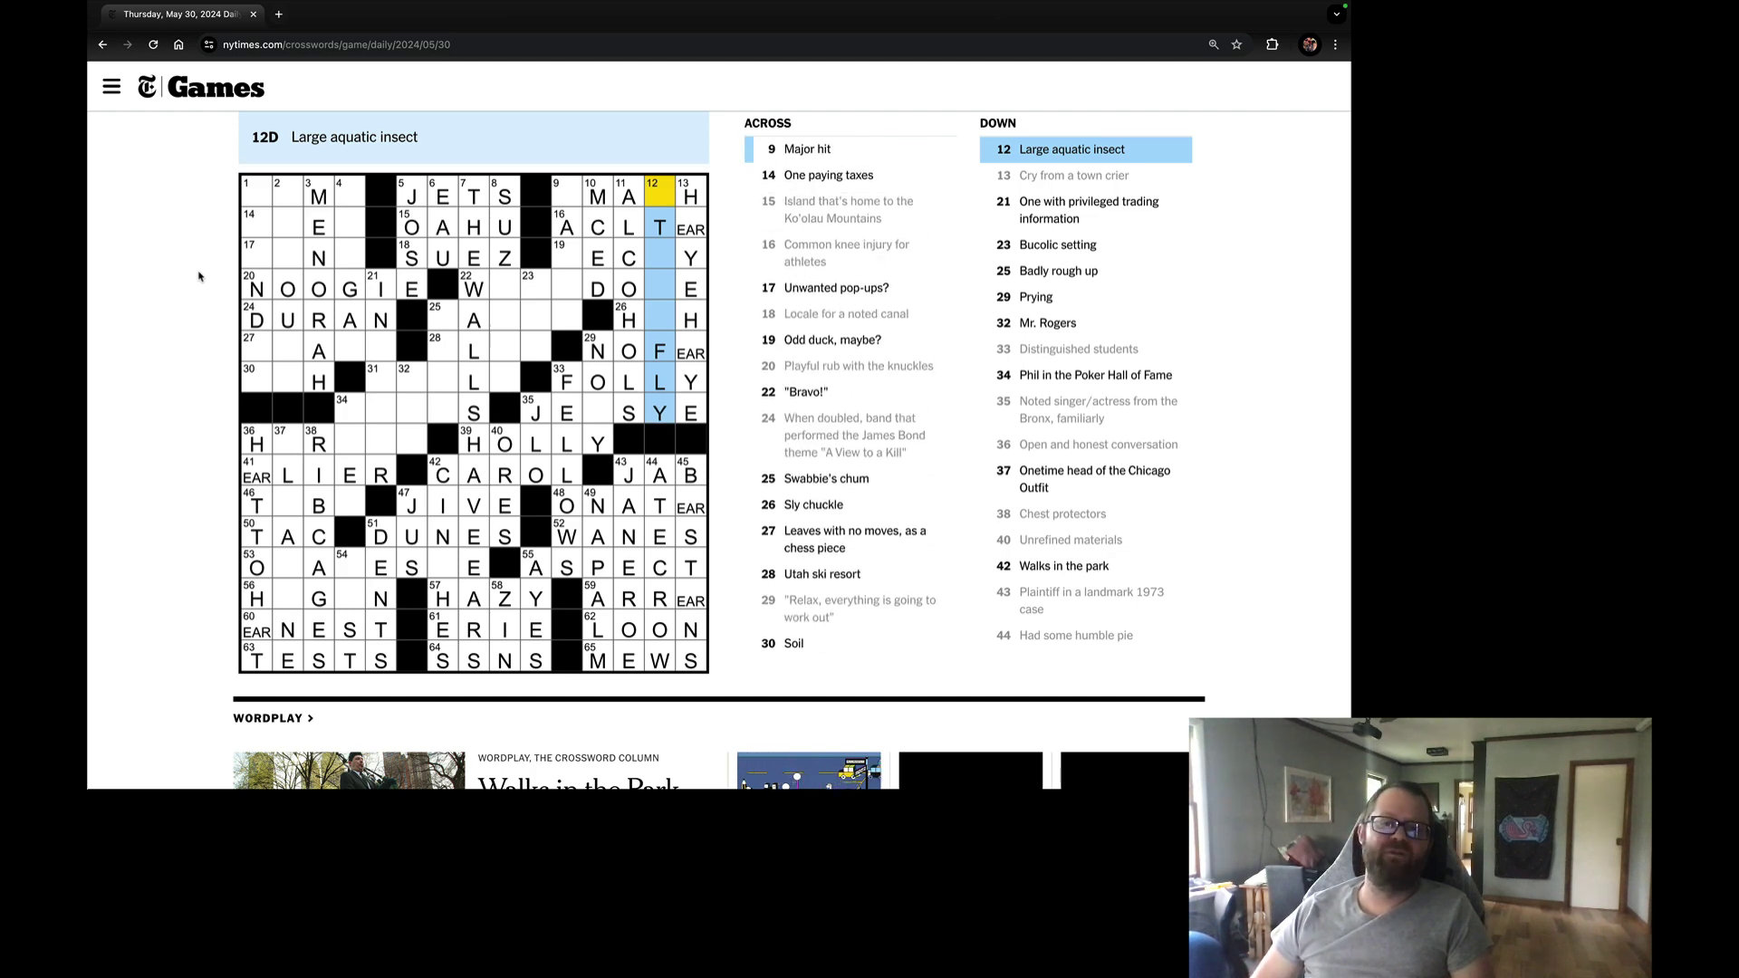
pyautogui.press('Tab')
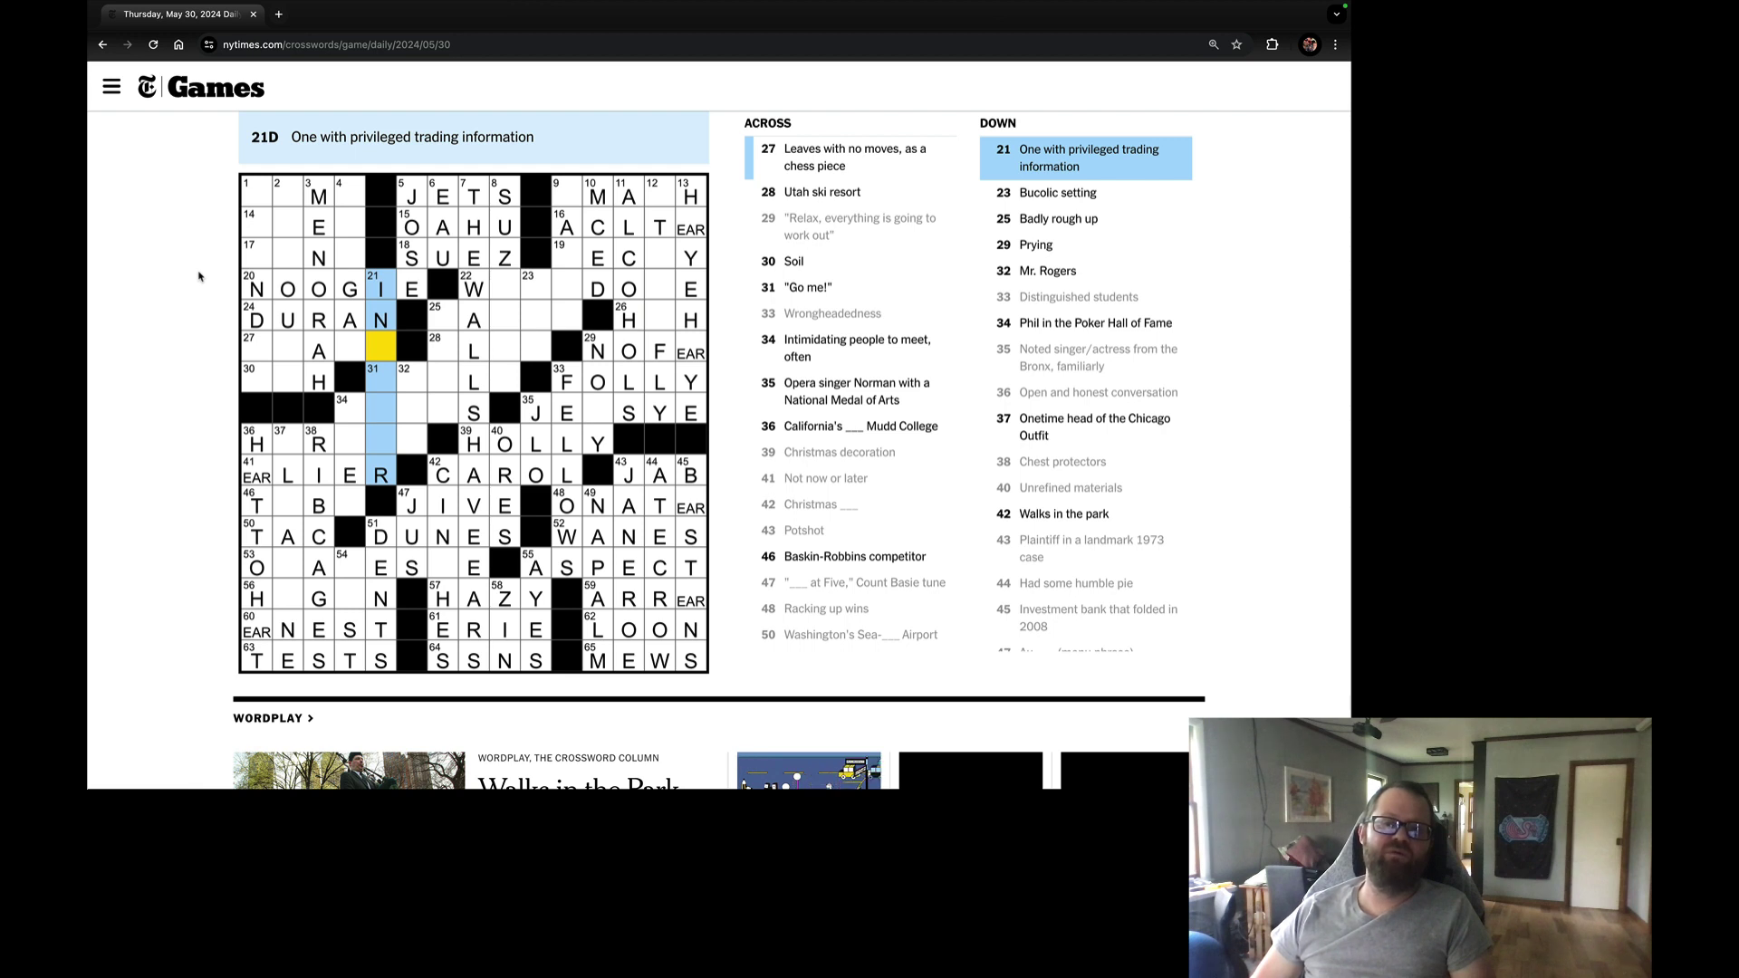
pyautogui.write('side')
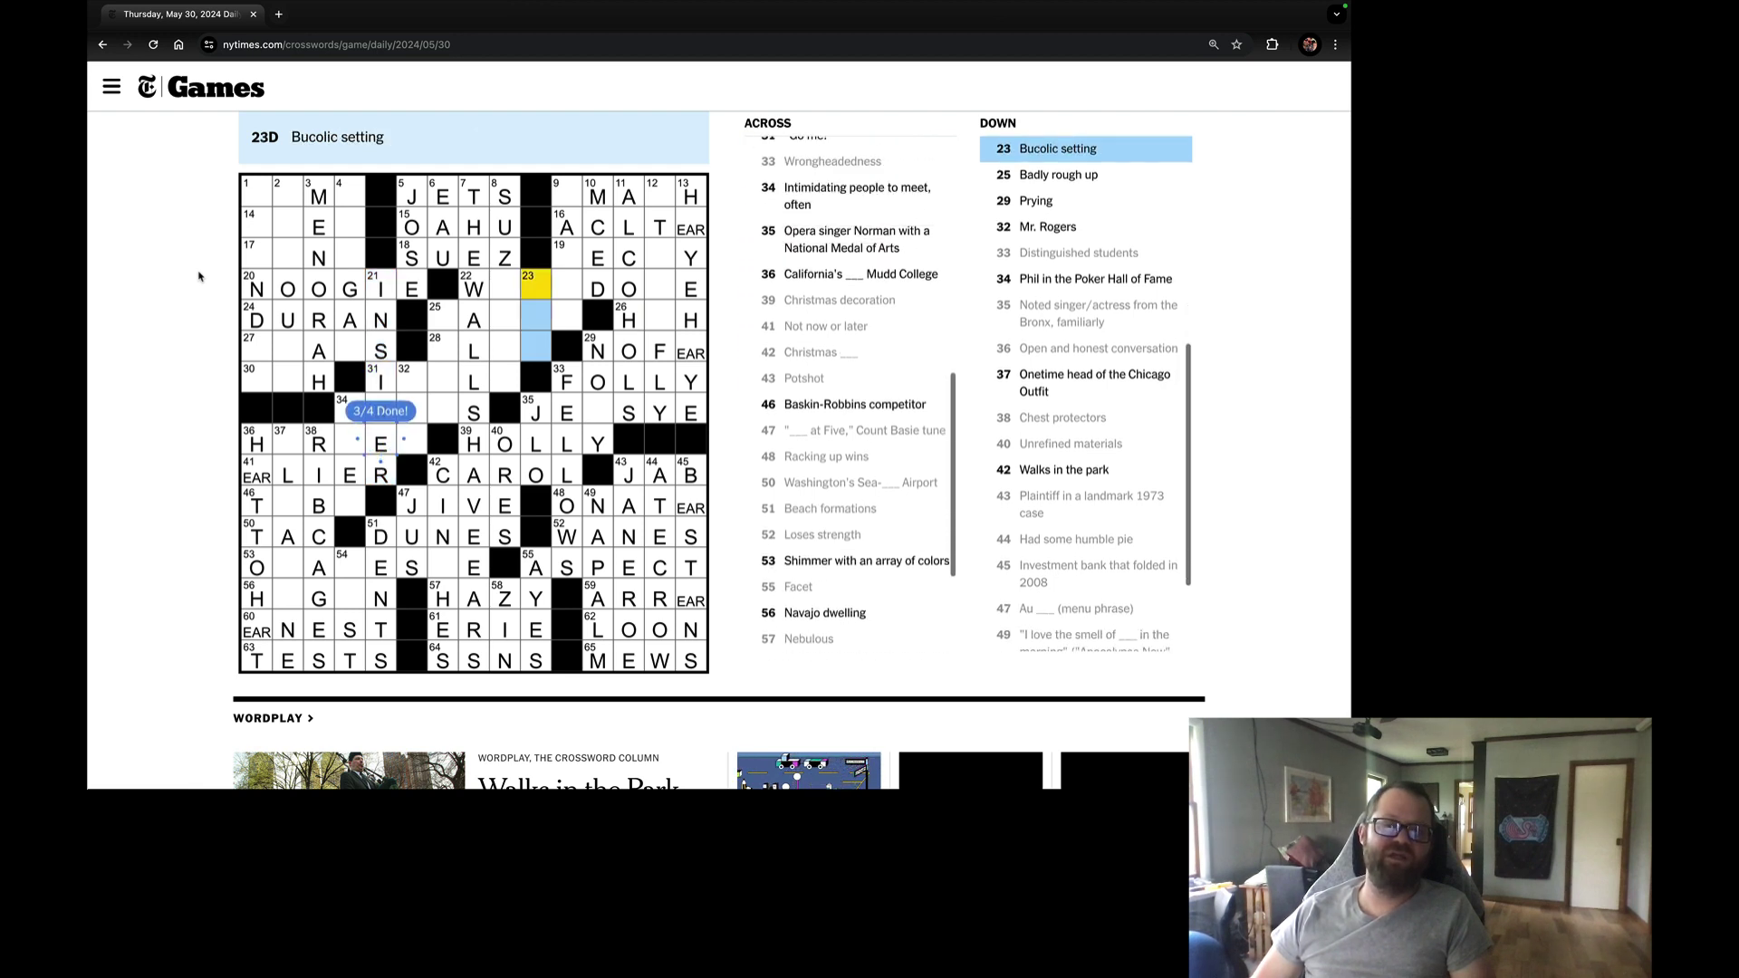
# Fill INSIDER at 21-Down, JESSYE at 35-Across and the 32-Down Mr. Rogers answer.
pyautogui.press('Tab')
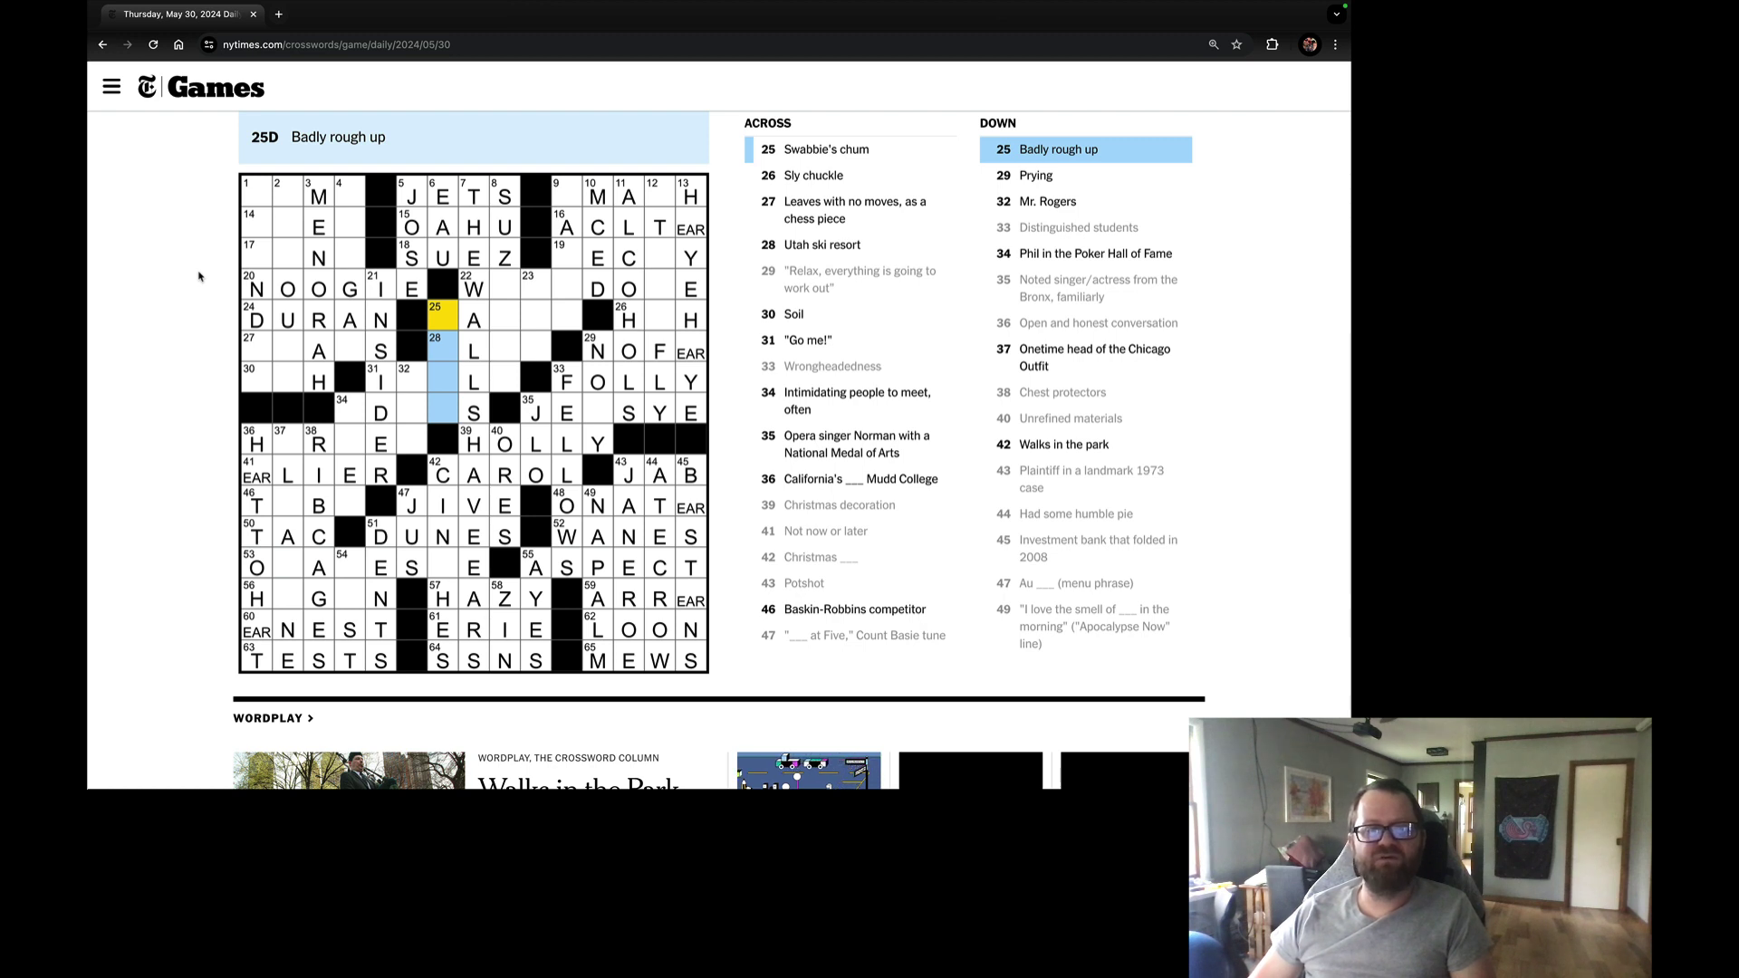
pyautogui.press('Tab')
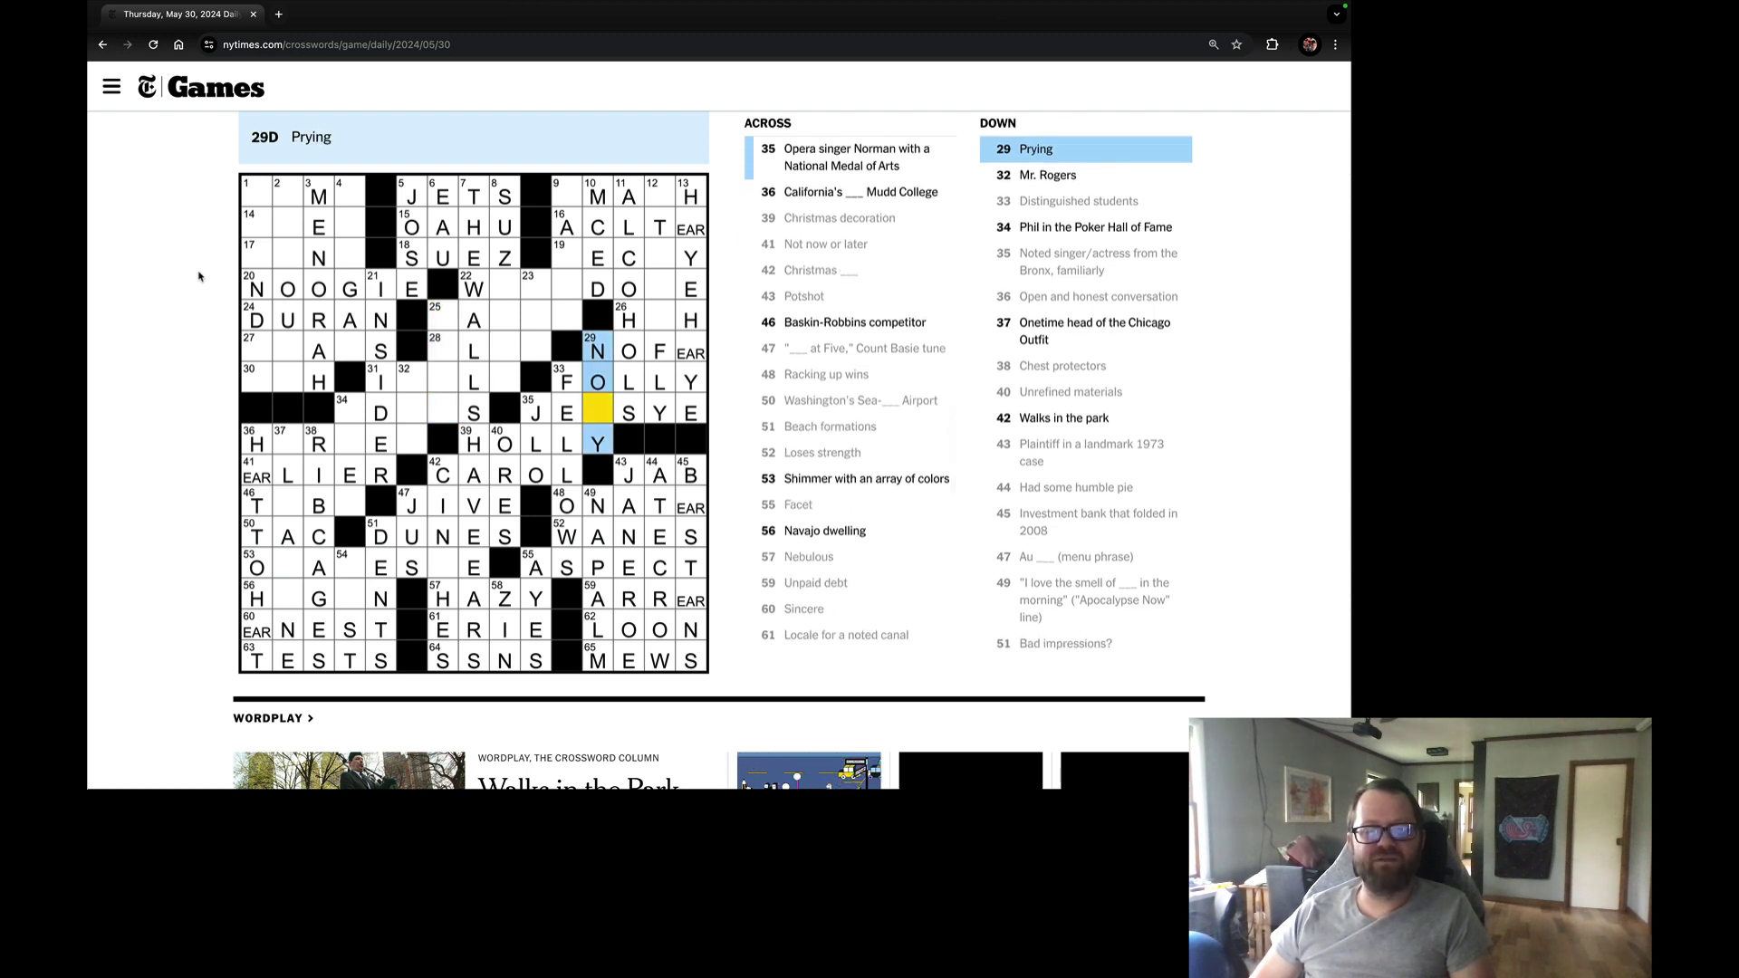
pyautogui.press('space')
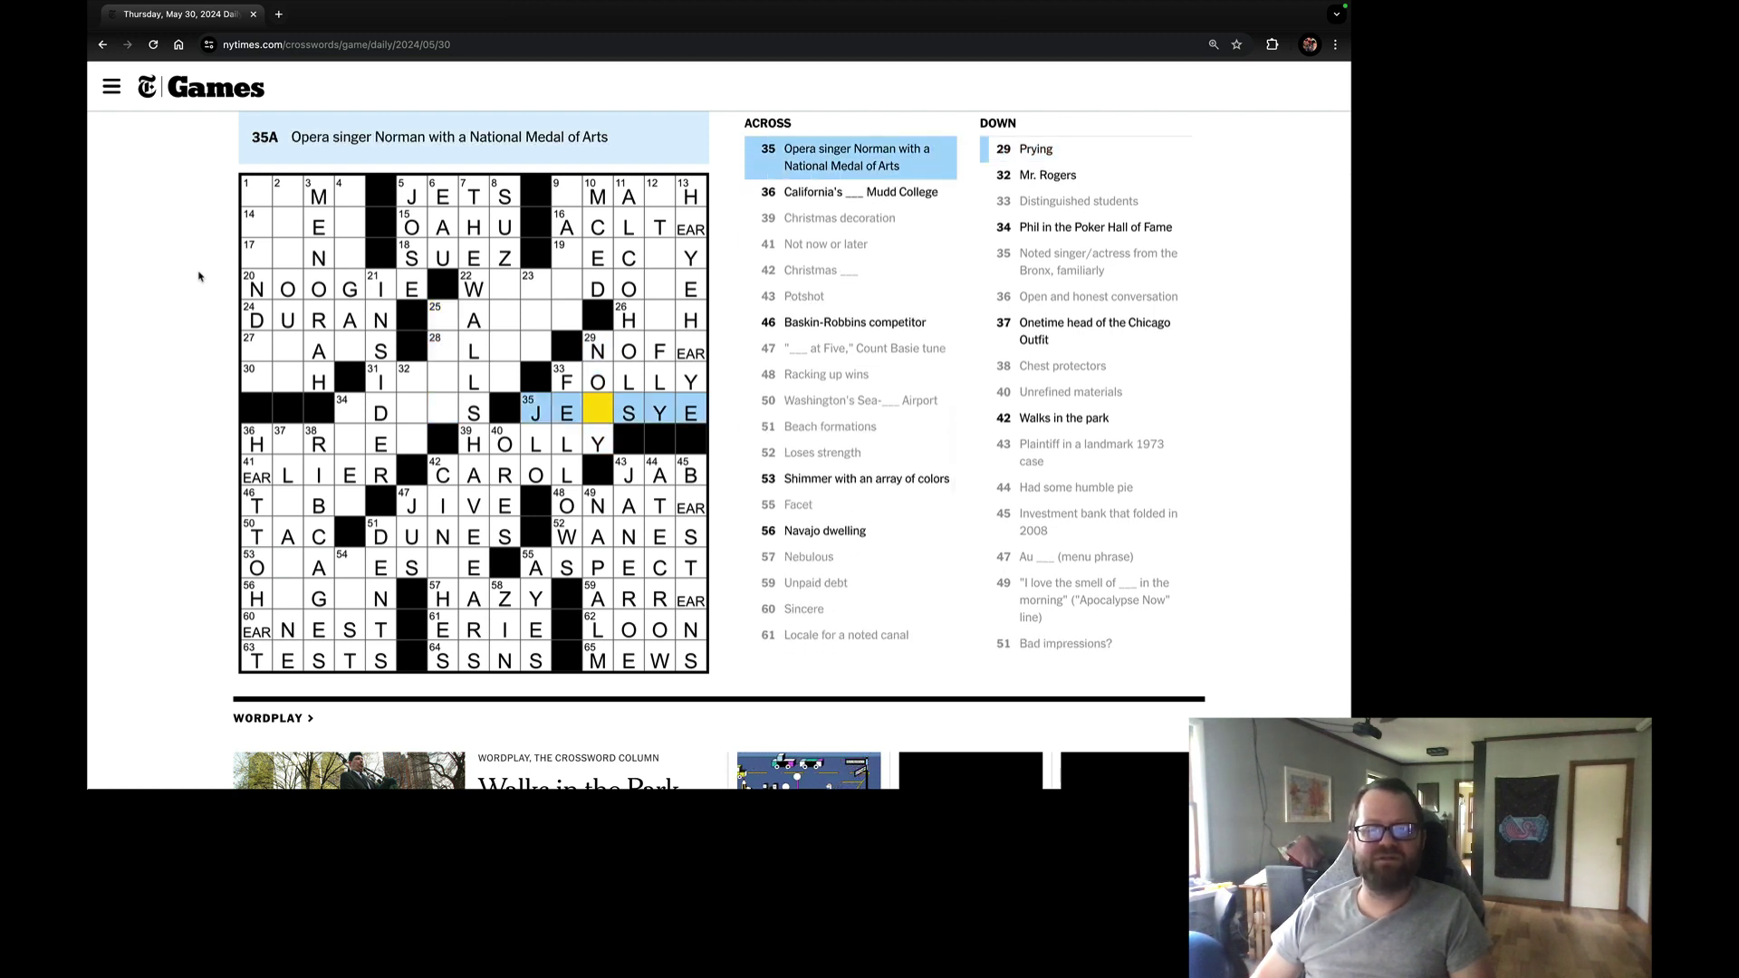
pyautogui.write('S')
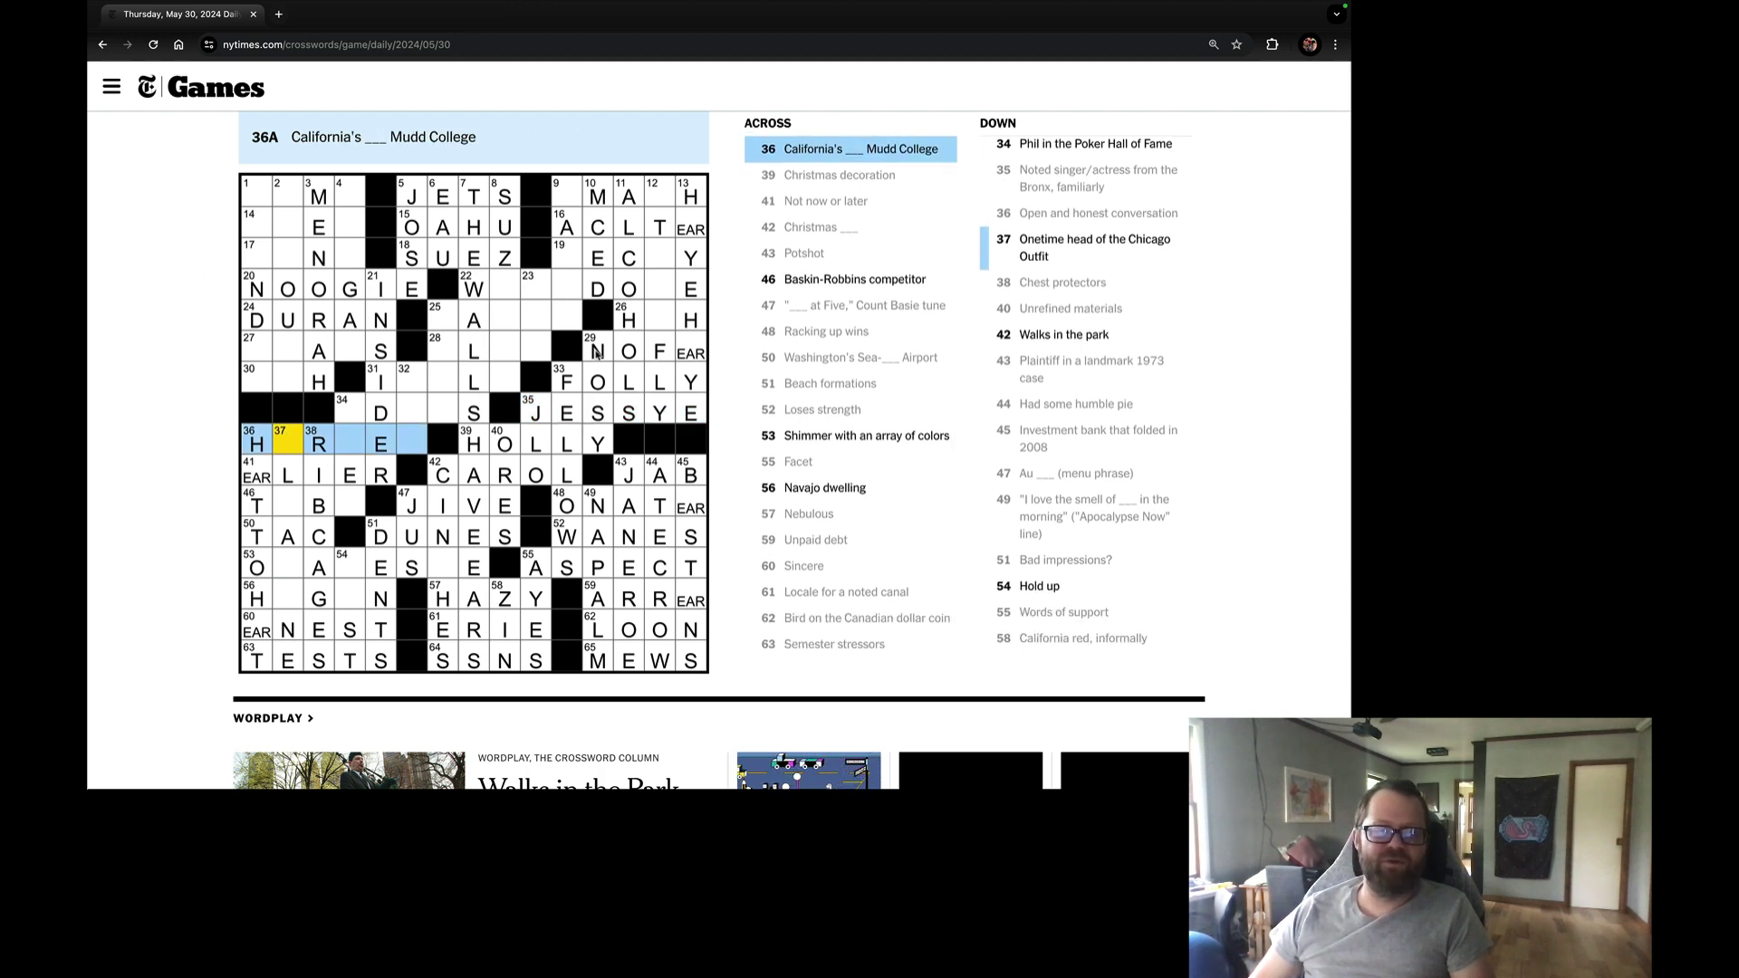
pyautogui.press('Tab')
pyautogui.press('Tab')
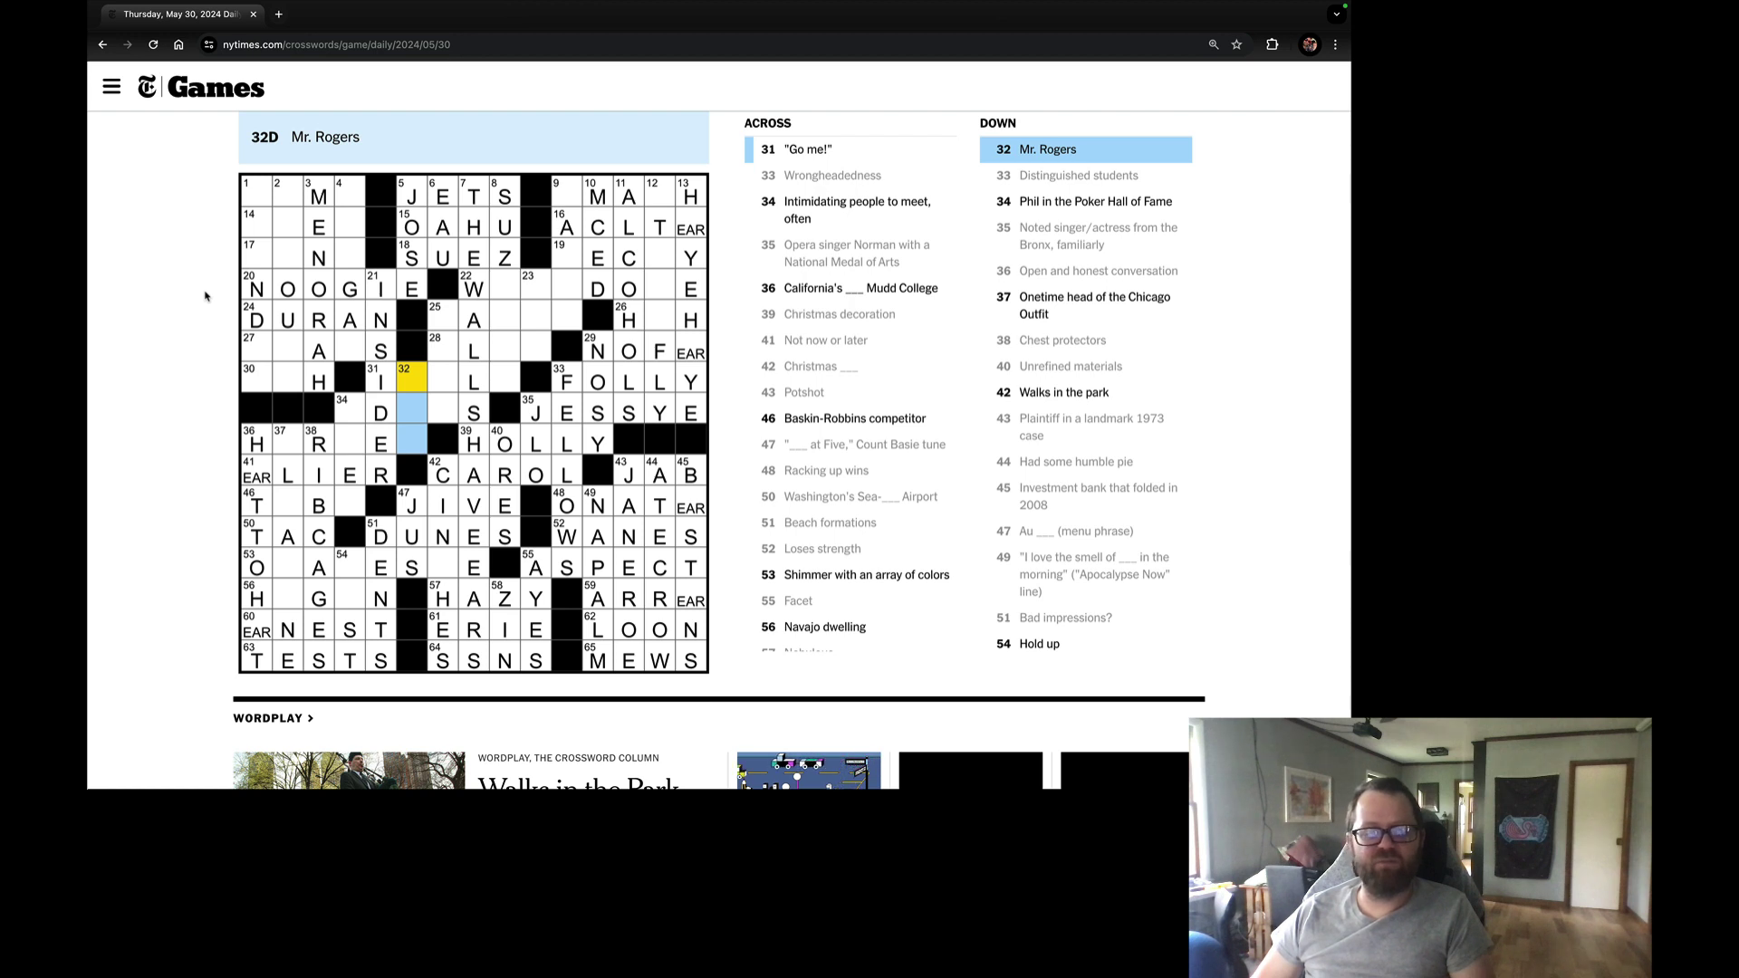
pyautogui.write('fred')
pyautogui.press('Tab')
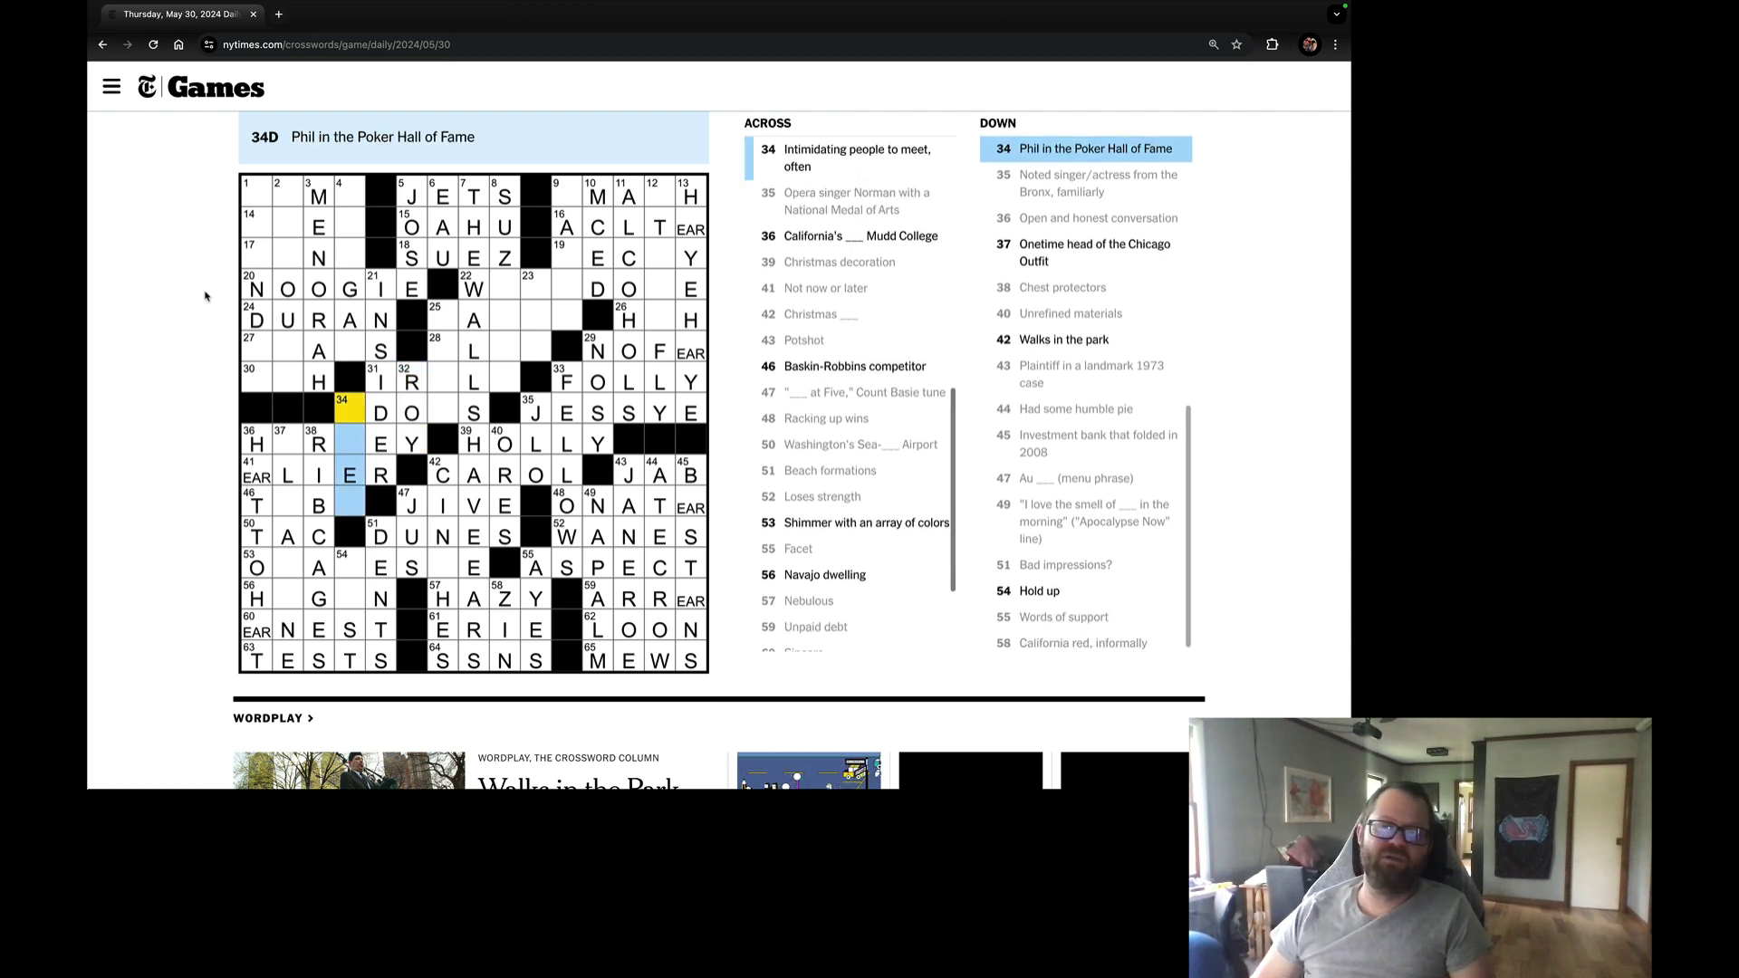
pyautogui.press('Tab')
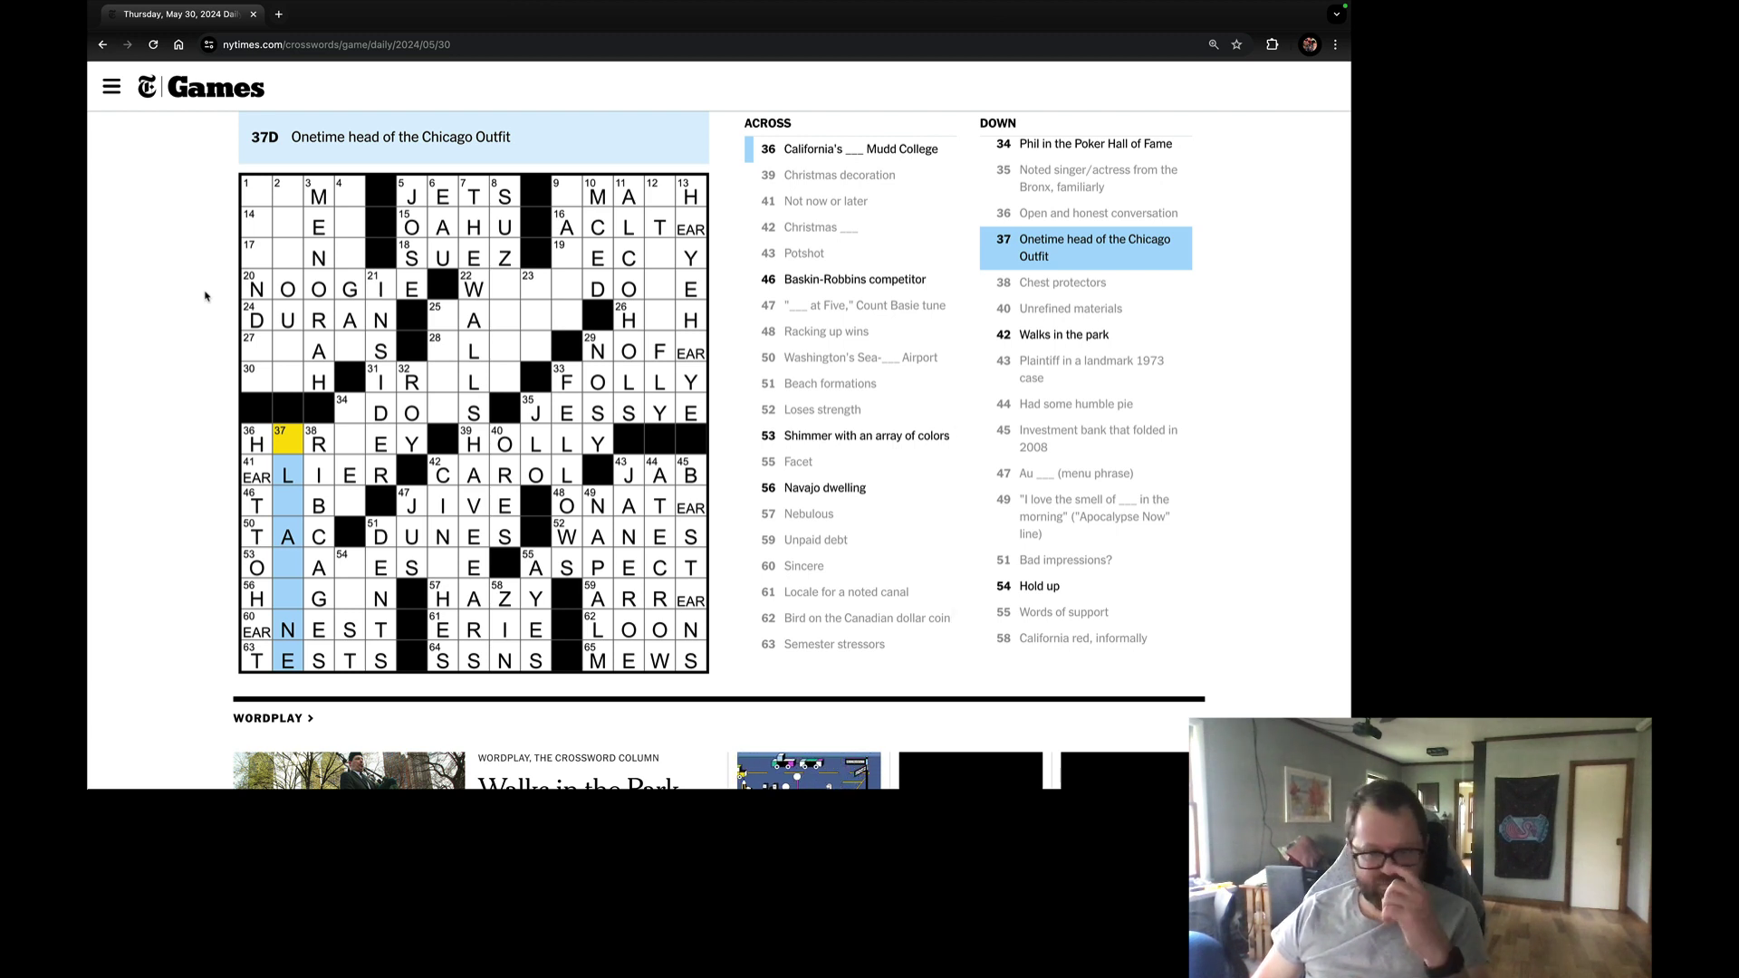
# Open Puzzmo in a new tab and start today's Pile-Up Poker #229.
pyautogui.click(279, 14)
pyautogui.write('puzzmo')
pyautogui.press('Return')
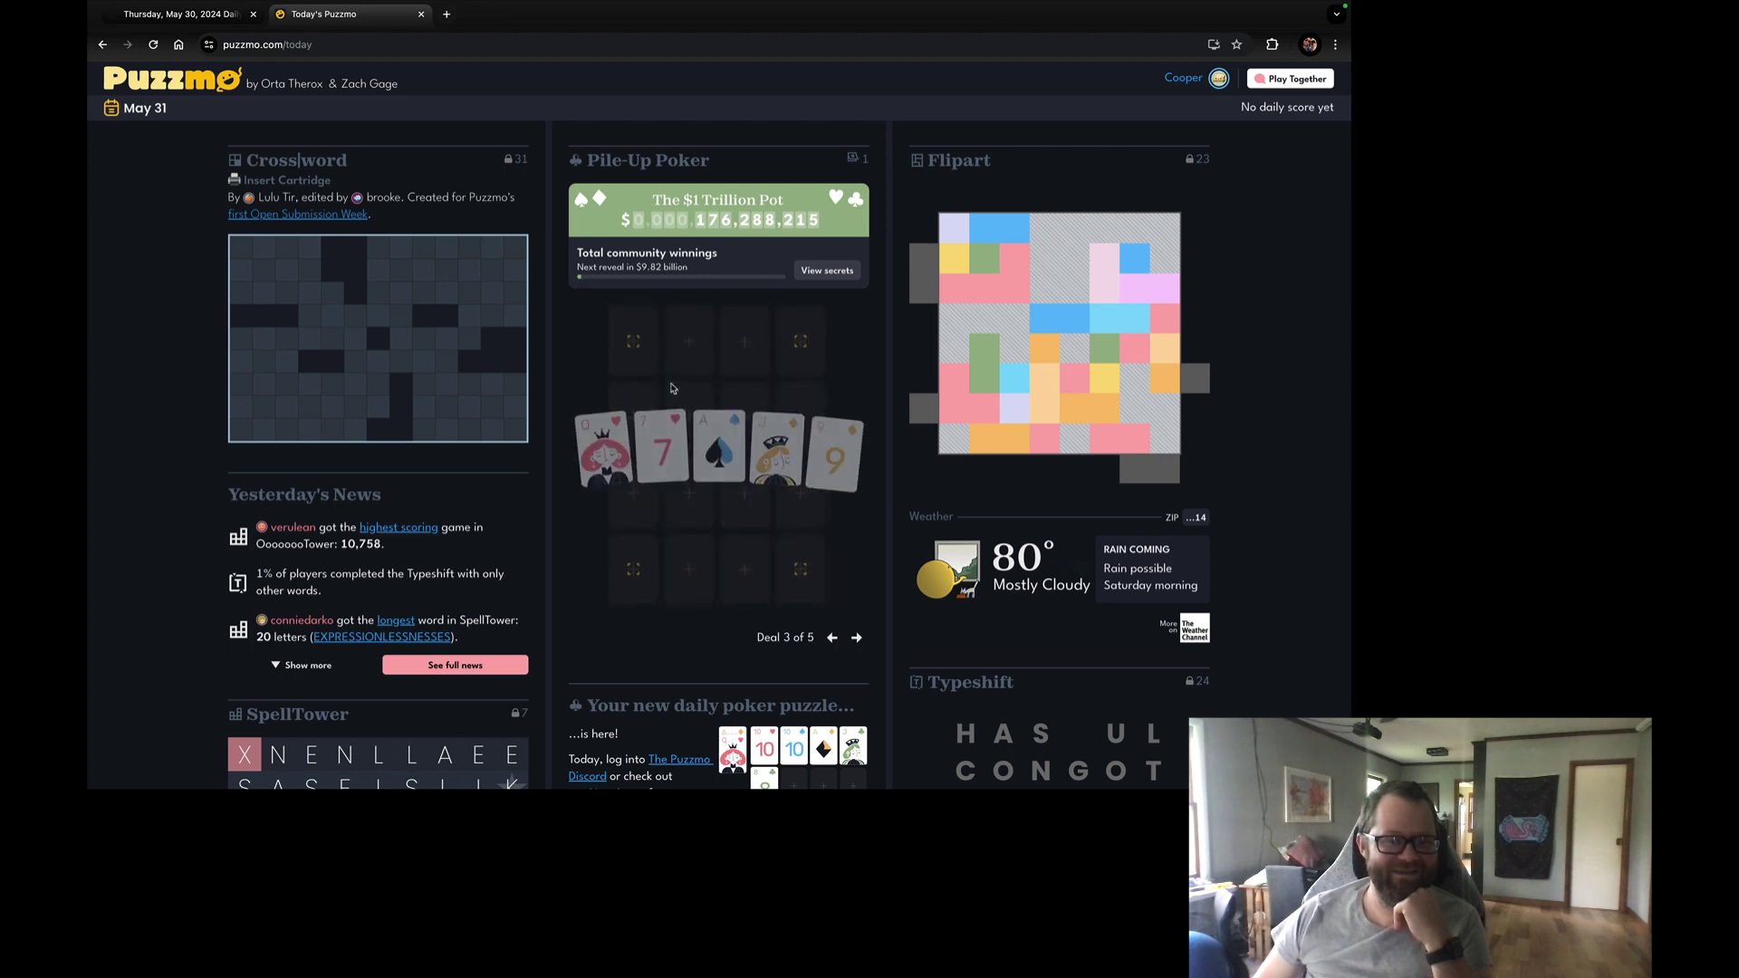
pyautogui.click(670, 389)
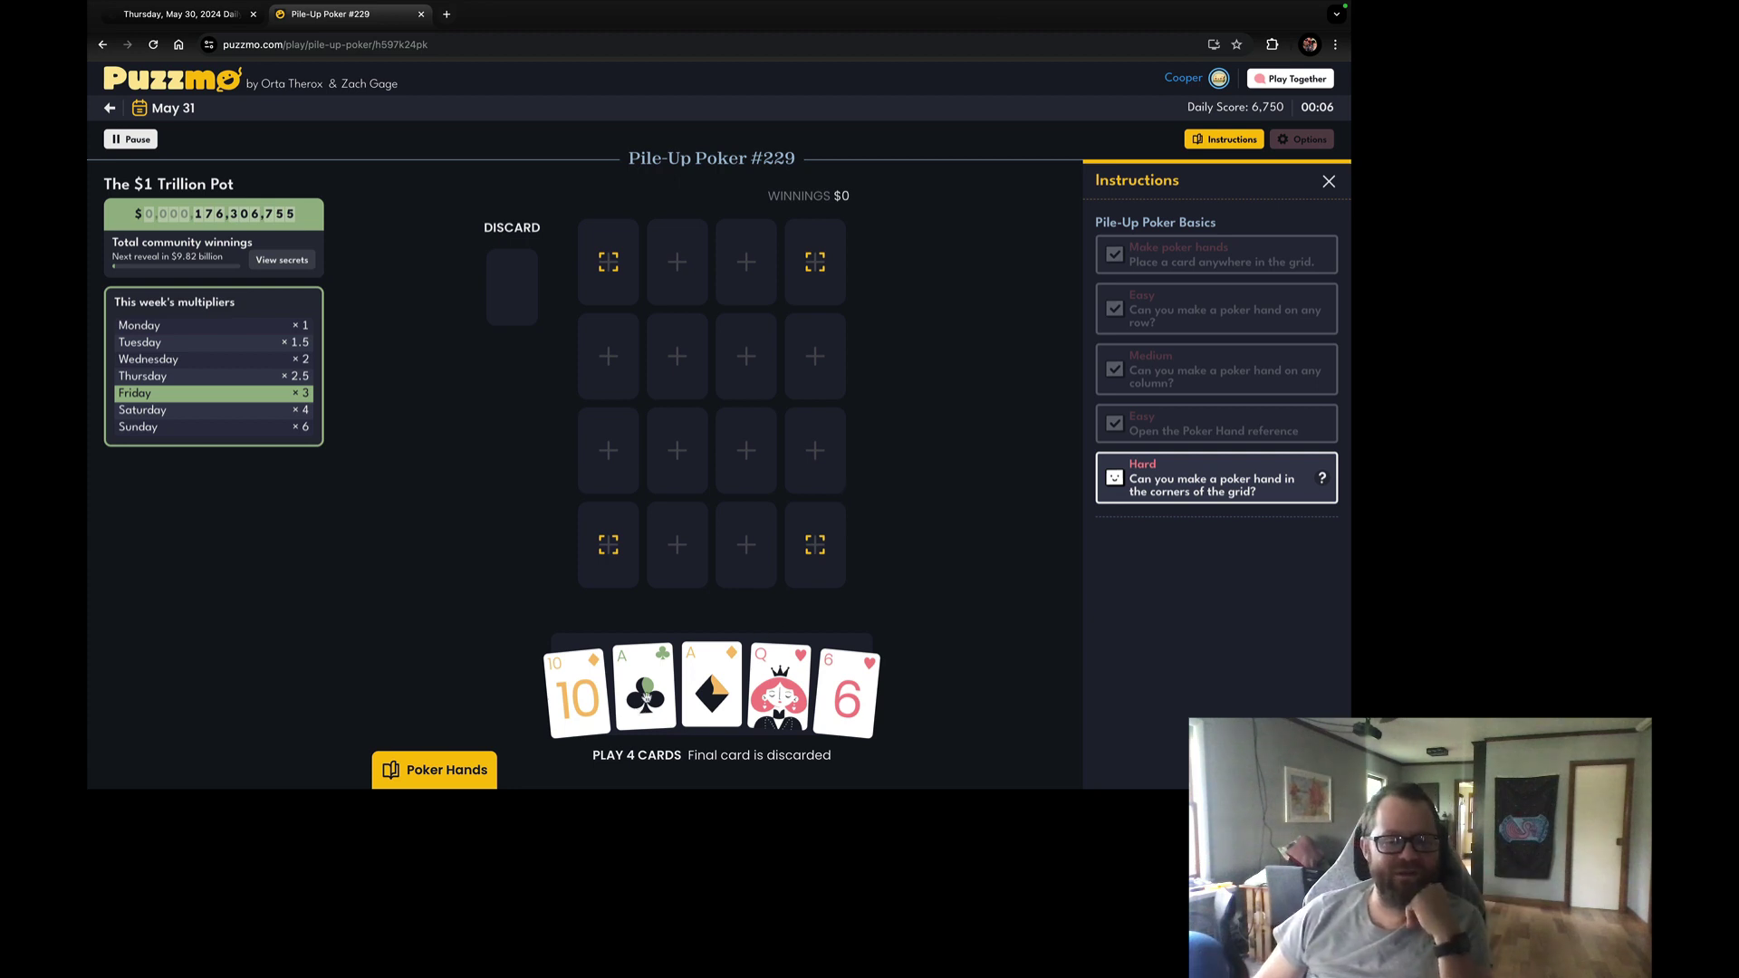
# Place the ace of clubs, ace of diamonds, 10 of diamonds and queen of hearts, then discard the 6.
pyautogui.moveTo(643, 687); pyautogui.dragTo(605, 285)
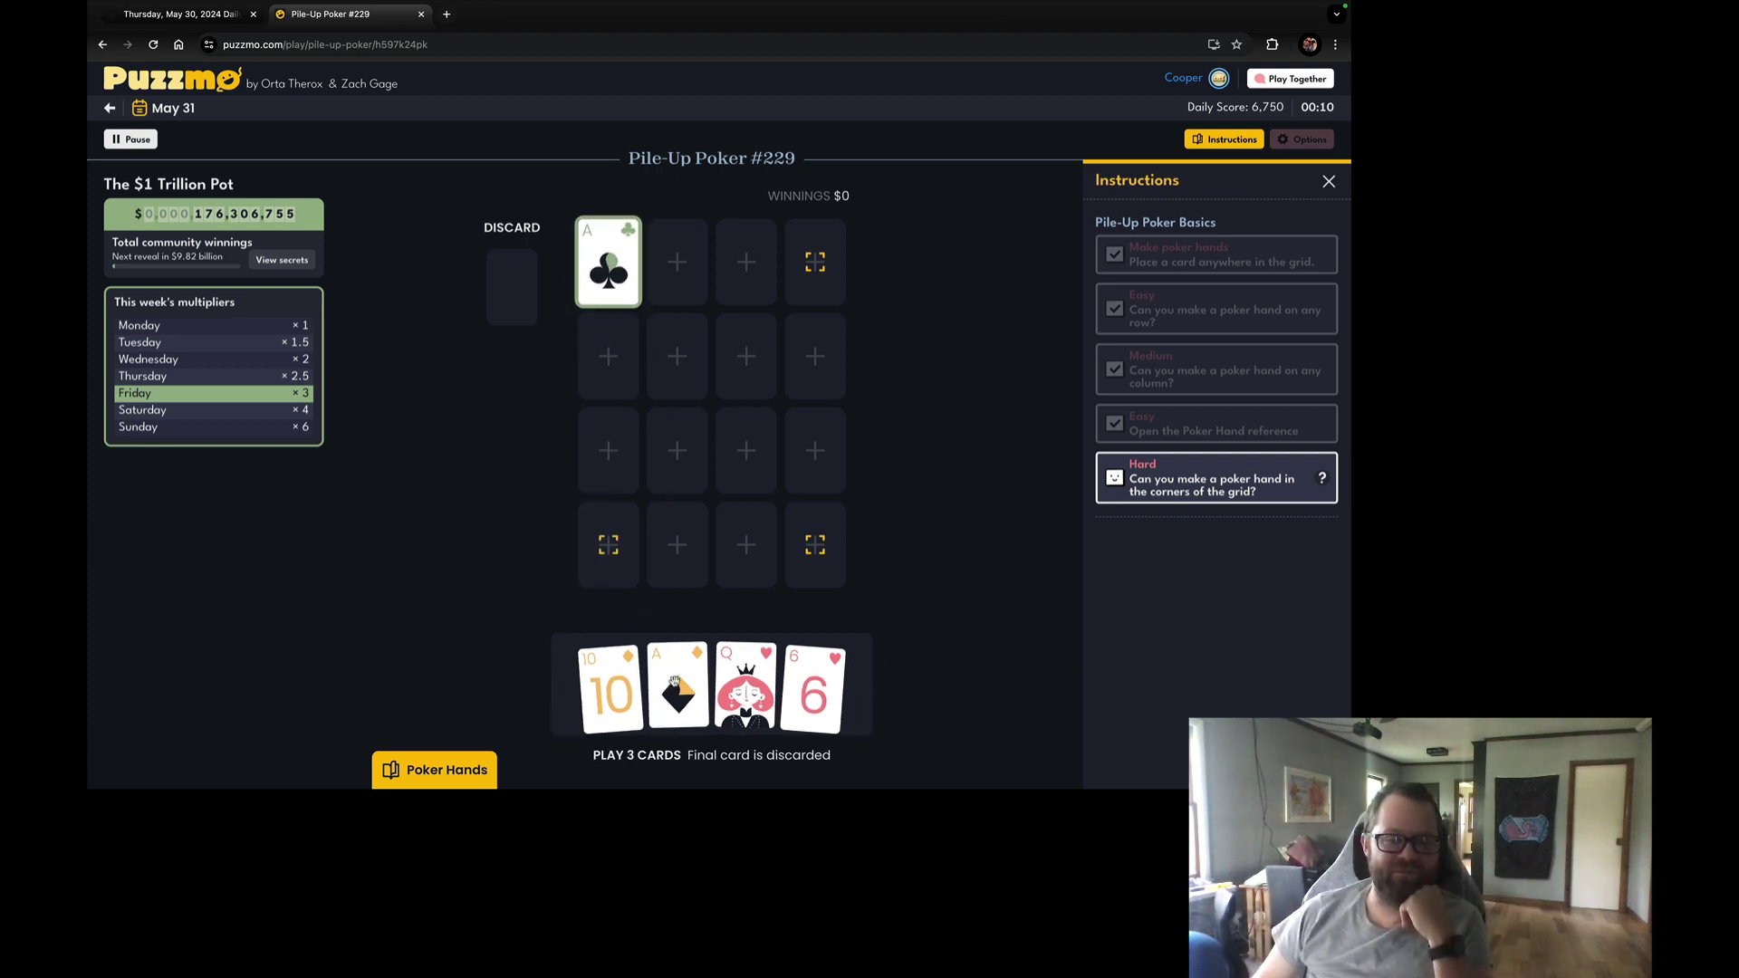
pyautogui.moveTo(711, 687); pyautogui.dragTo(612, 361)
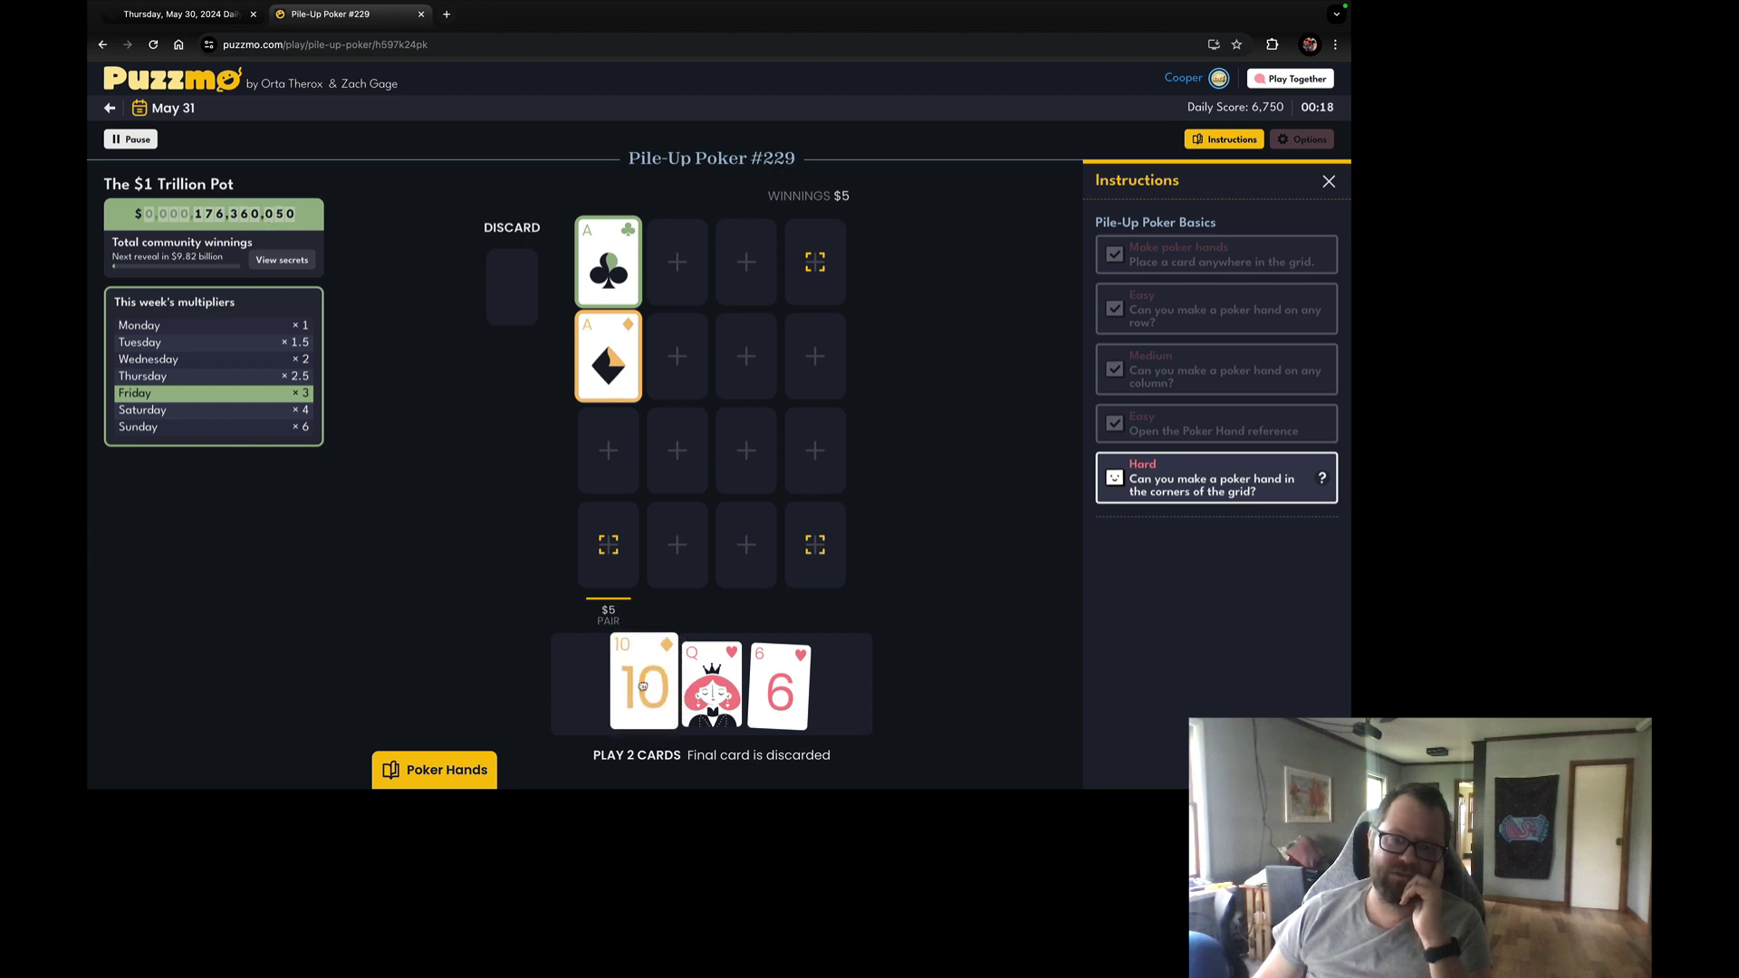
pyautogui.moveTo(643, 687); pyautogui.dragTo(676, 361)
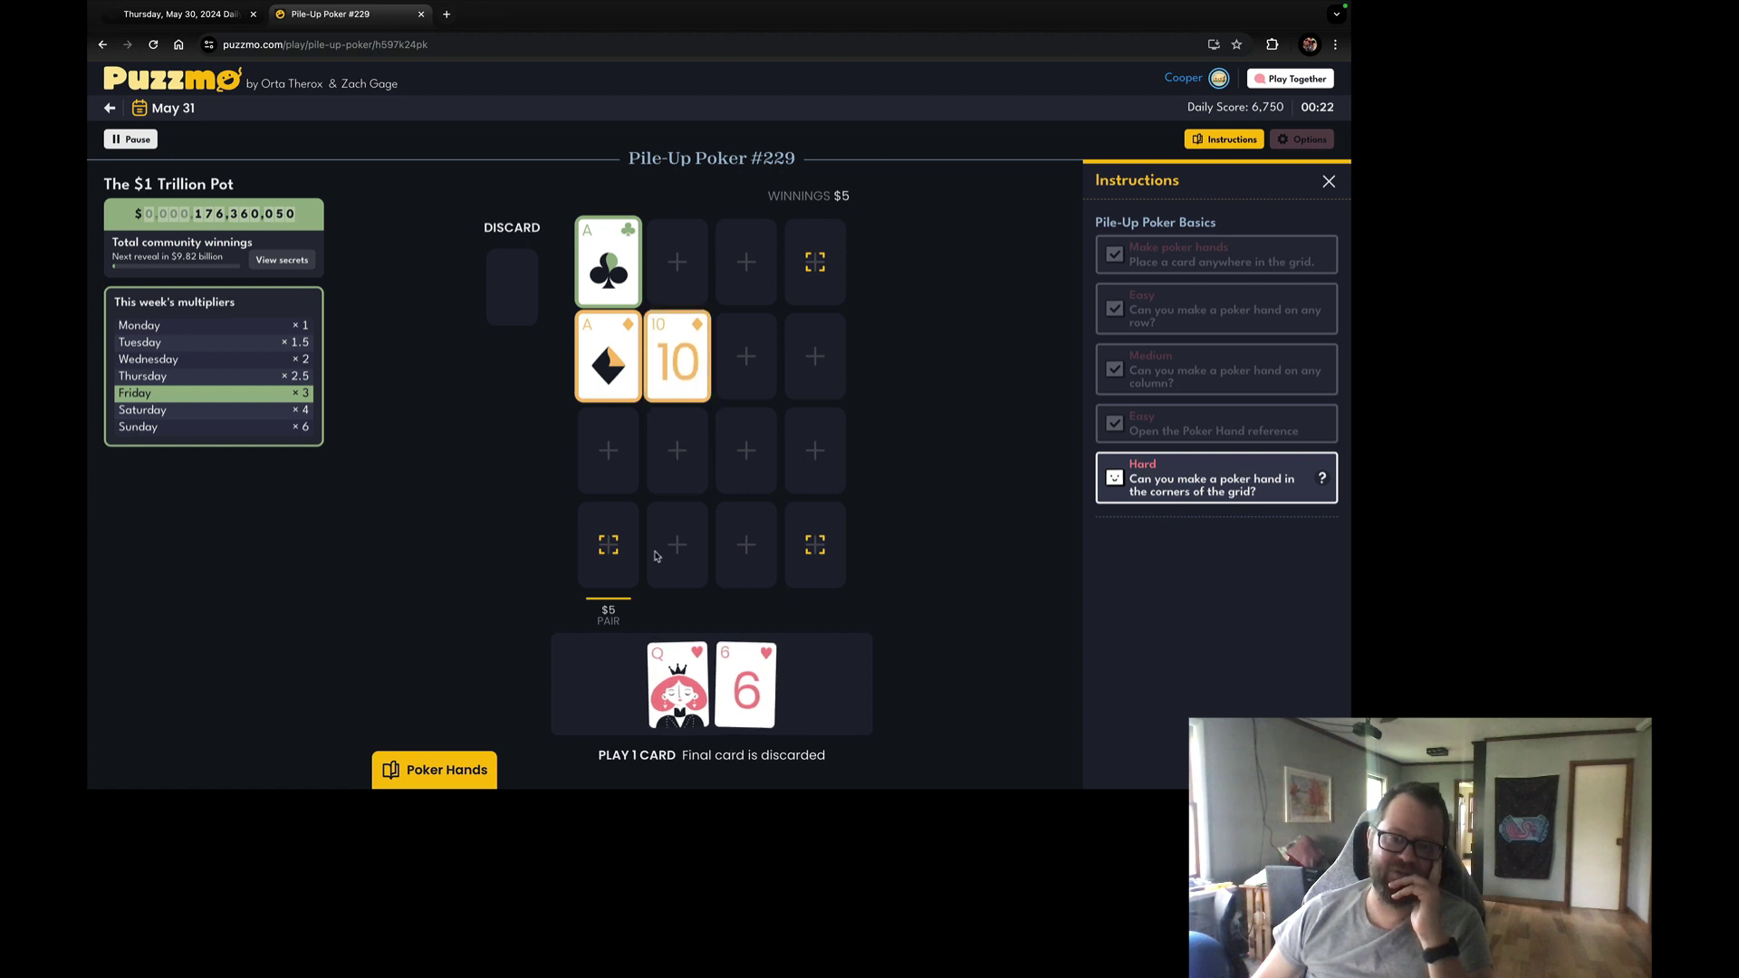
pyautogui.moveTo(676, 686); pyautogui.dragTo(744, 265)
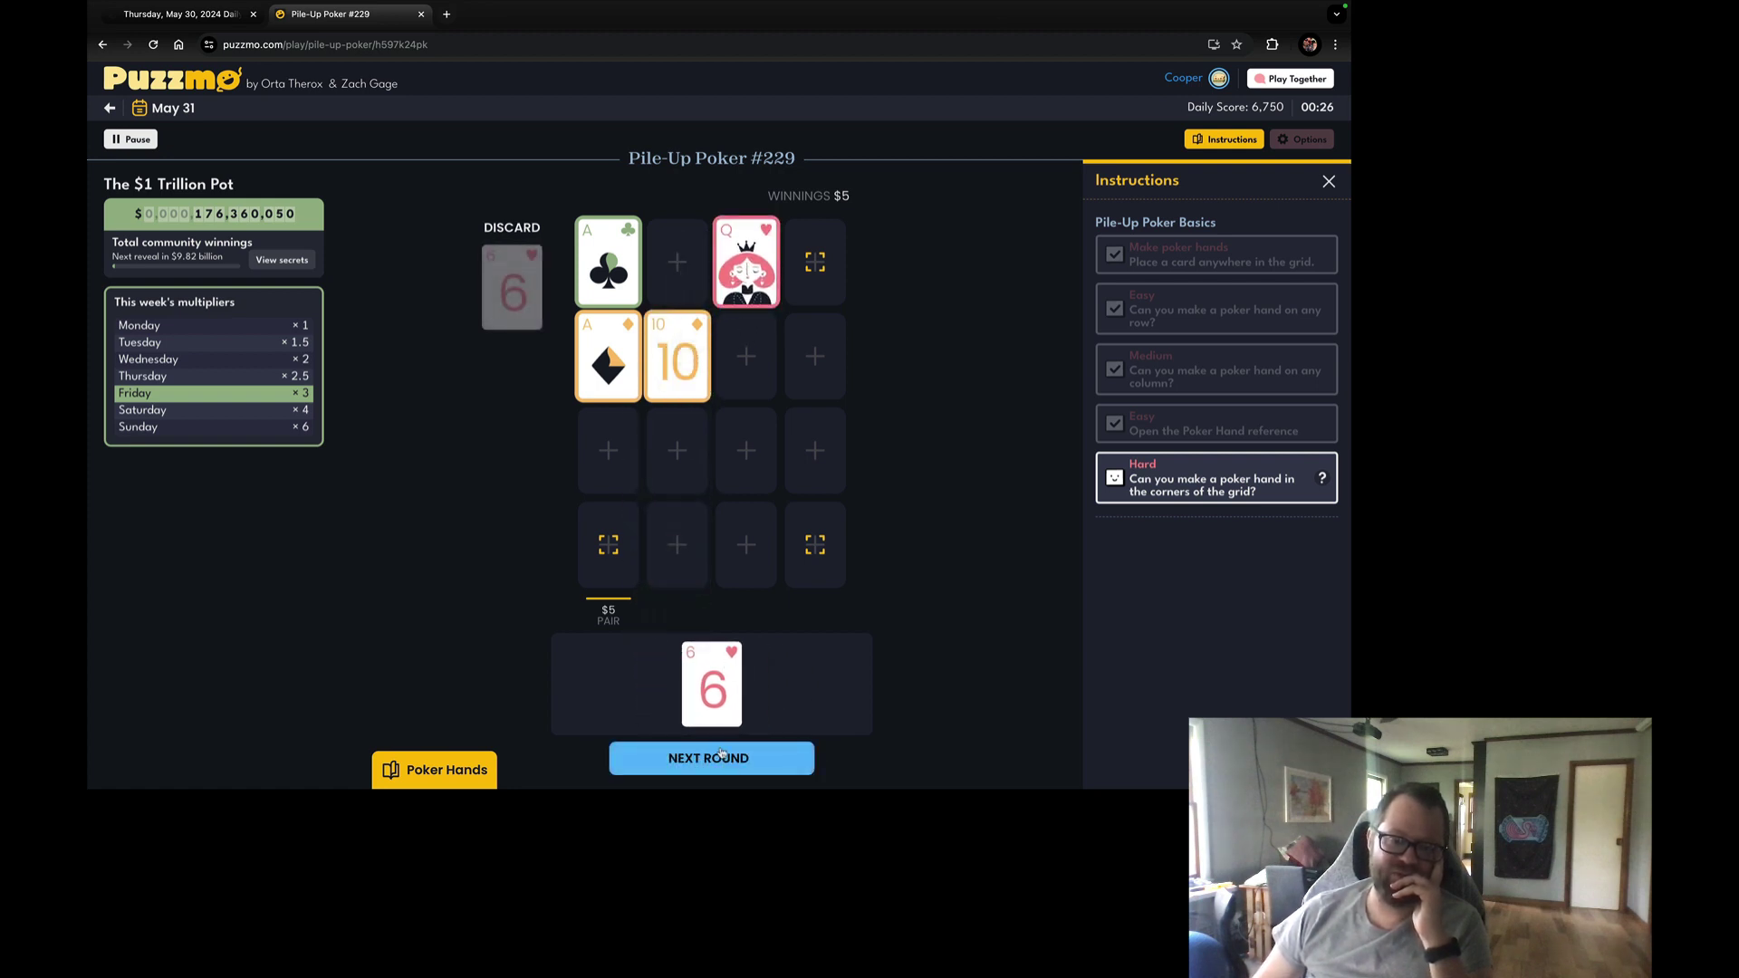
pyautogui.click(712, 758)
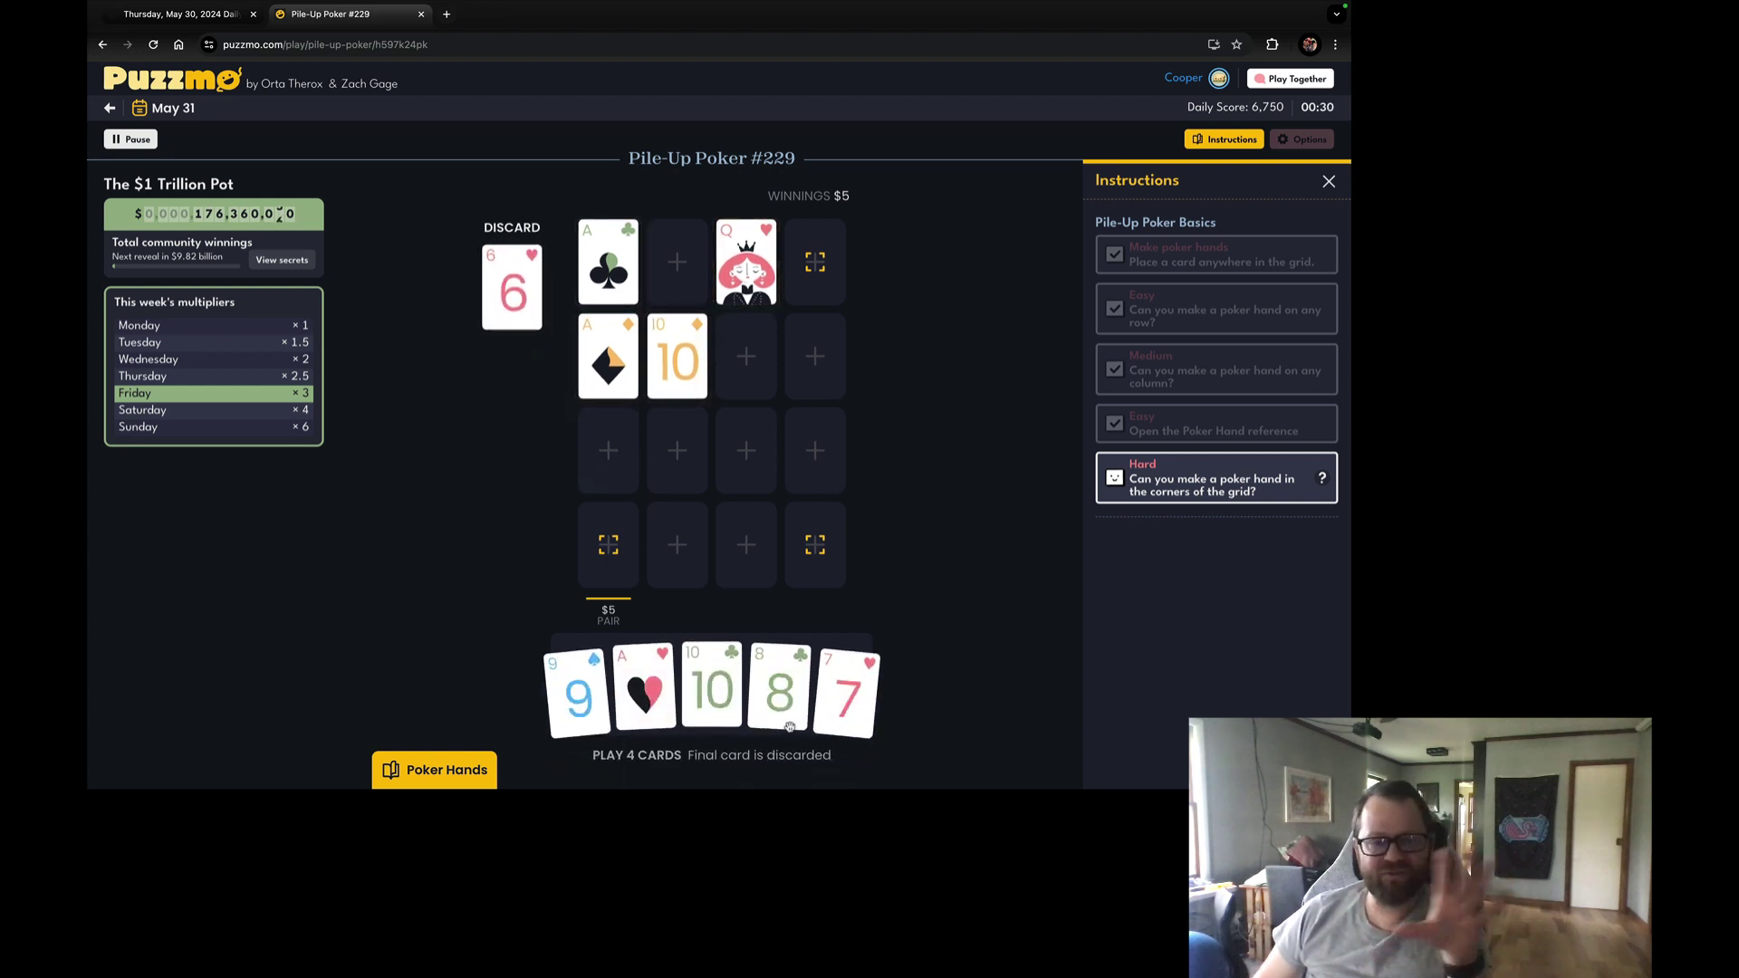
# Drop the ace of hearts under the two aces for $125, place another card, and show poker hands.
pyautogui.moveTo(663, 699); pyautogui.dragTo(608, 456)
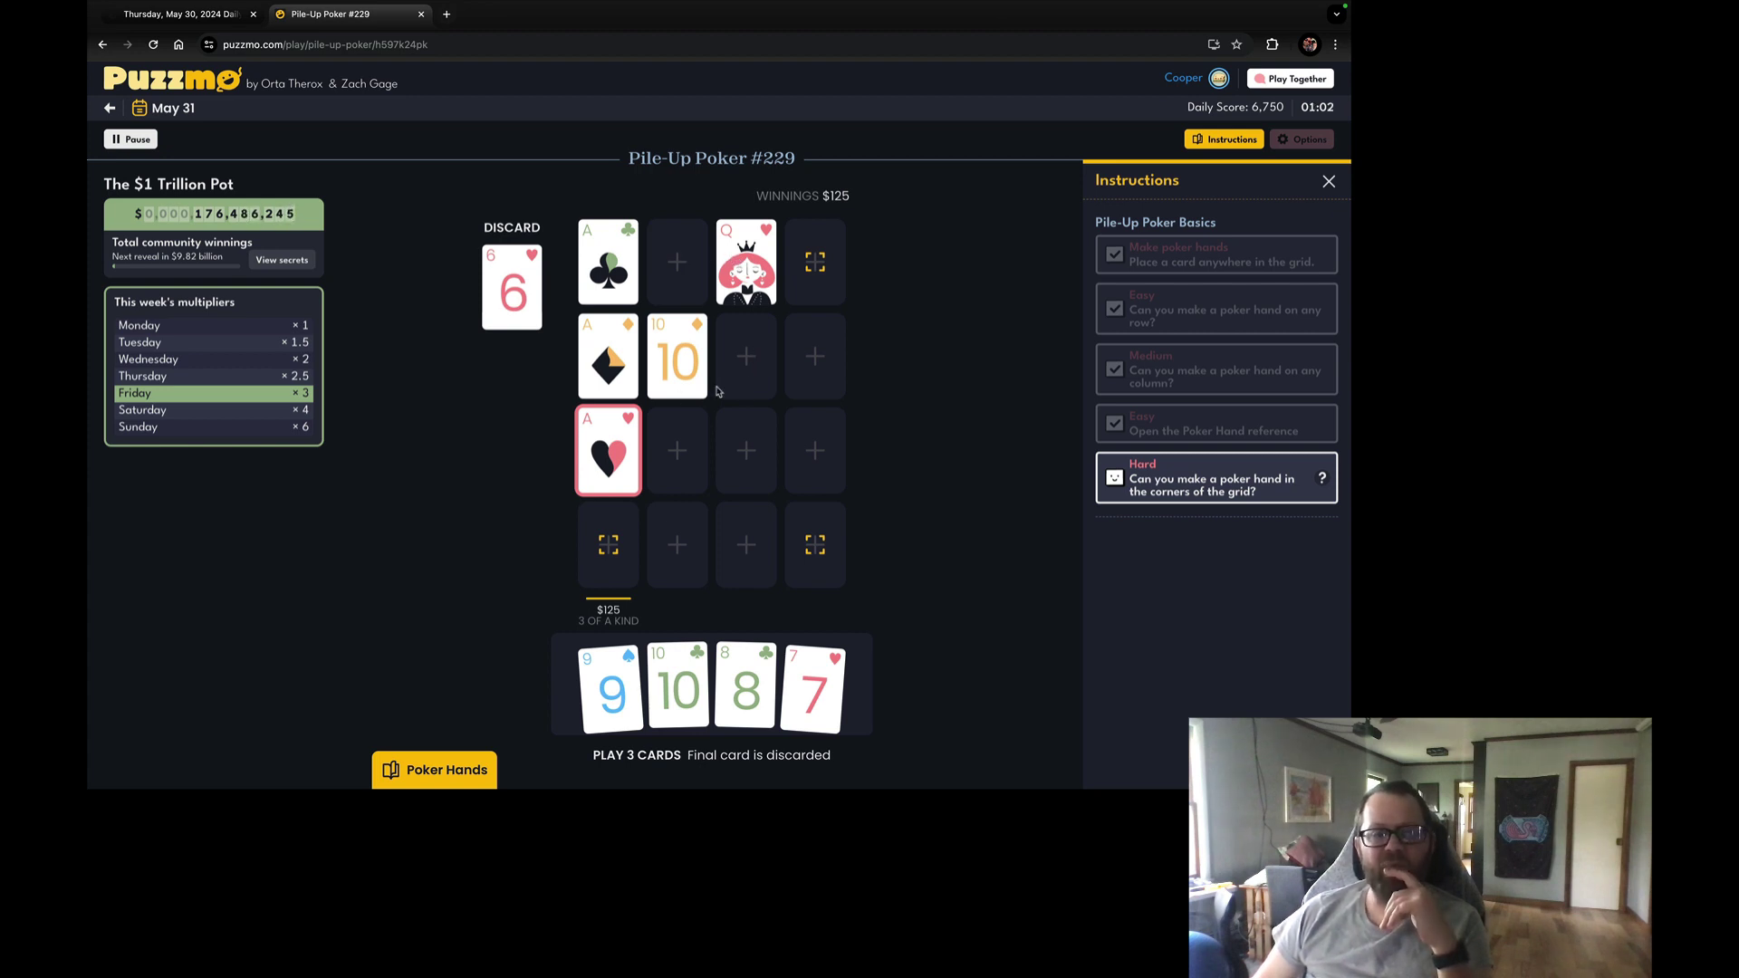
pyautogui.moveTo(689, 673); pyautogui.dragTo(744, 448)
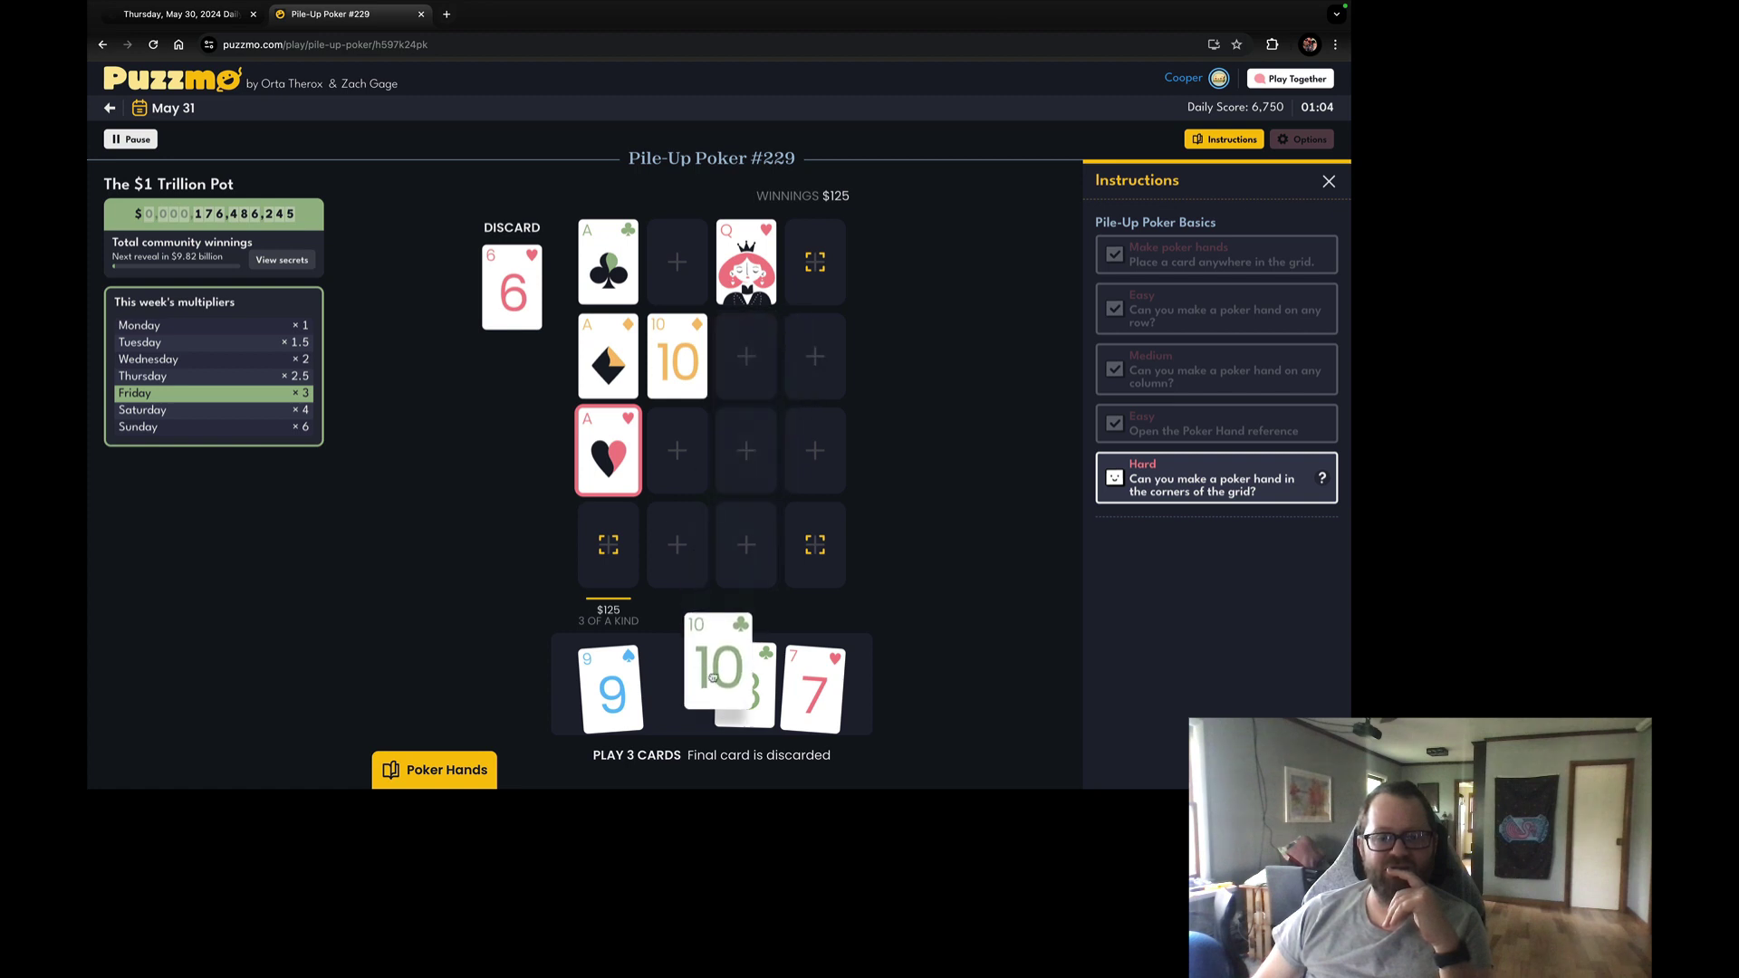
pyautogui.click(435, 770)
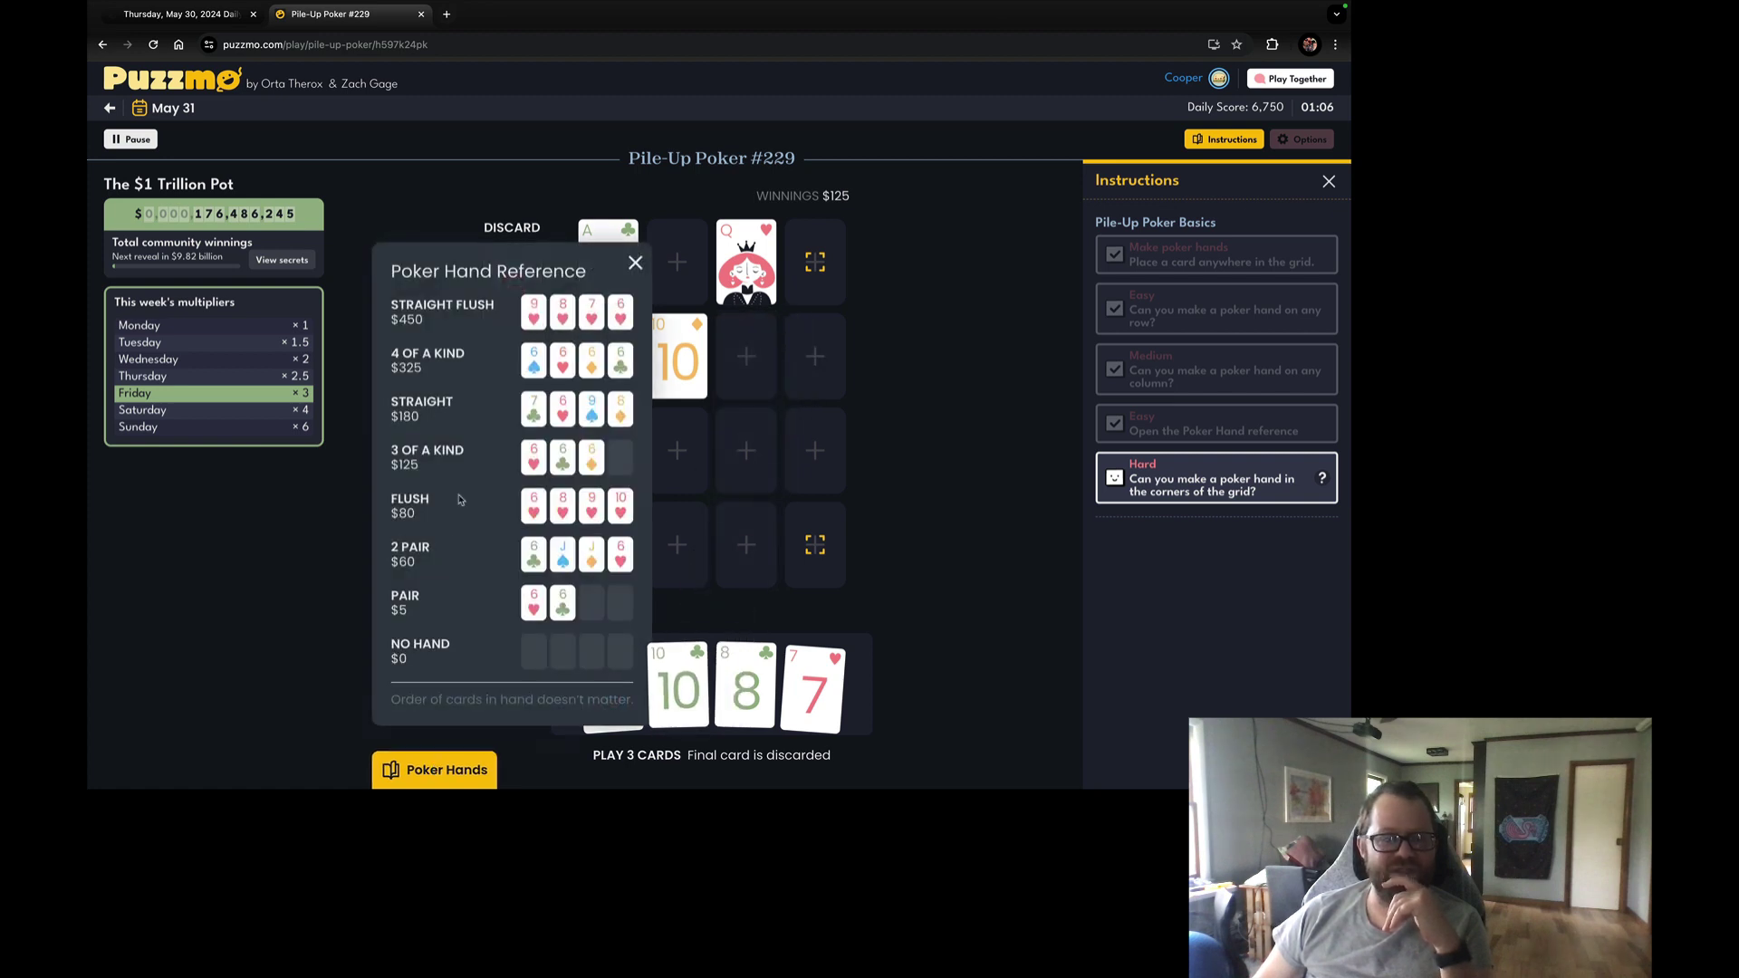
# Close the reference and trial the 10, 9 and 8 in the right column, then withdraw them.
pyautogui.click(402, 772)
pyautogui.moveTo(679, 687)
pyautogui.mouseDown()
pyautogui.moveTo(824, 333)
pyautogui.moveTo(816, 356)
pyautogui.mouseUp()
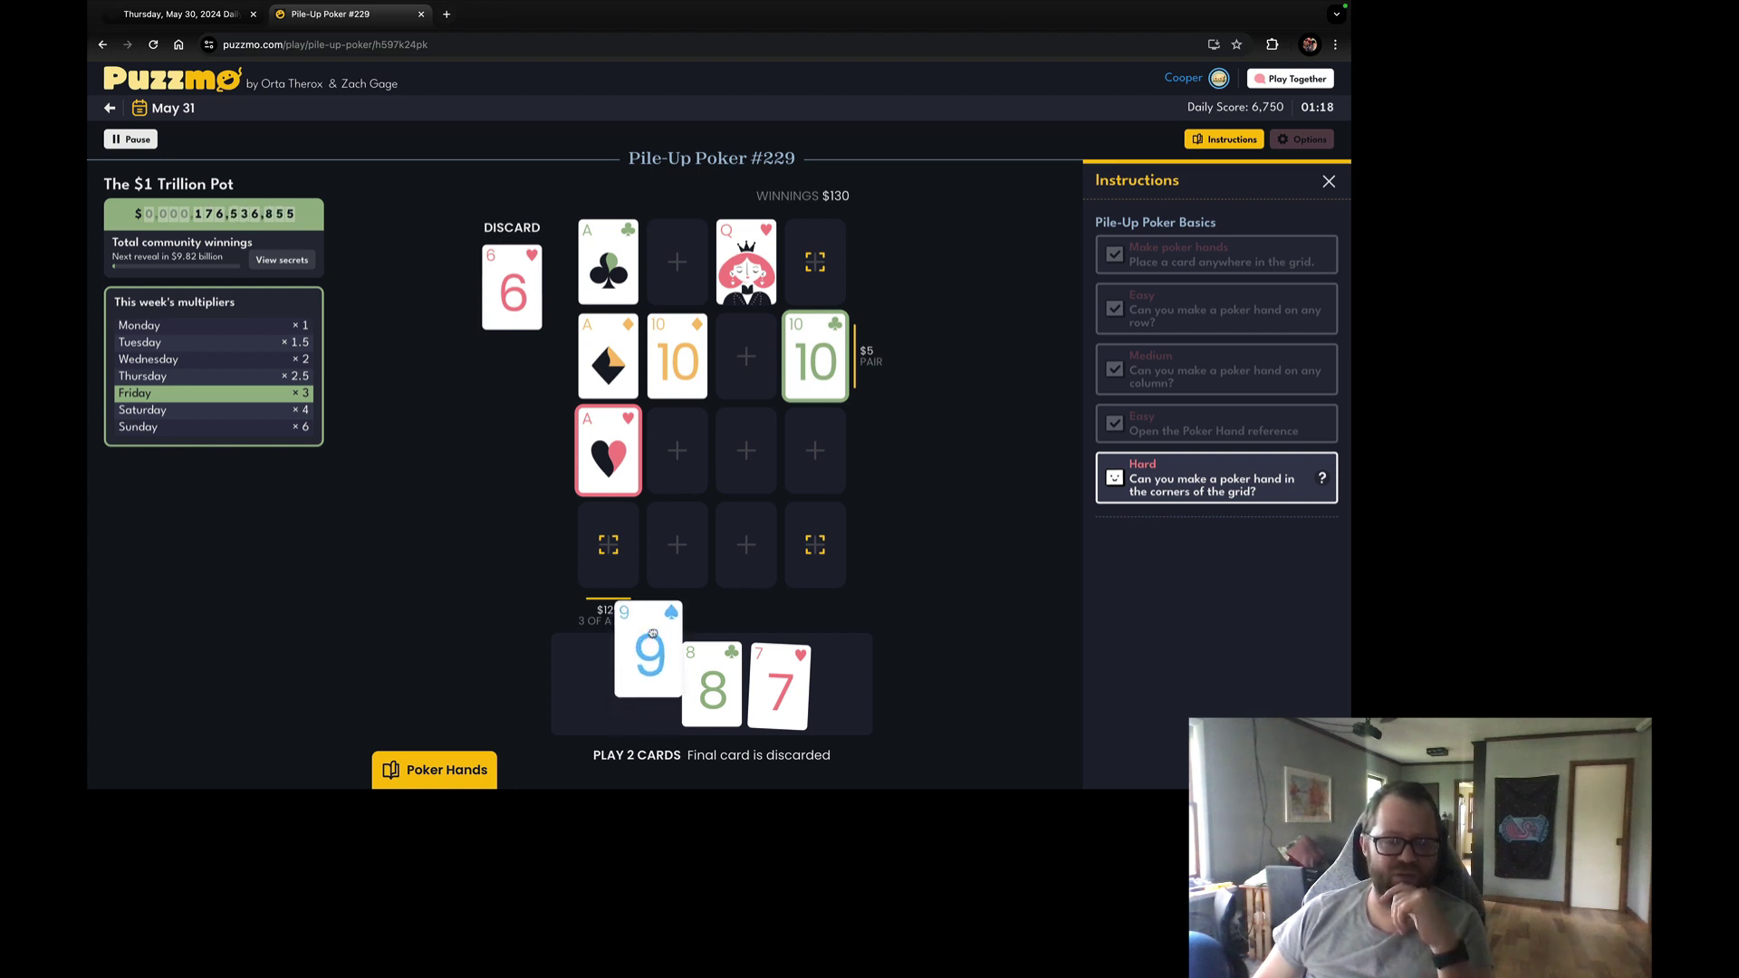
pyautogui.moveTo(645, 680)
pyautogui.mouseDown()
pyautogui.moveTo(813, 279)
pyautogui.moveTo(639, 680)
pyautogui.mouseUp()
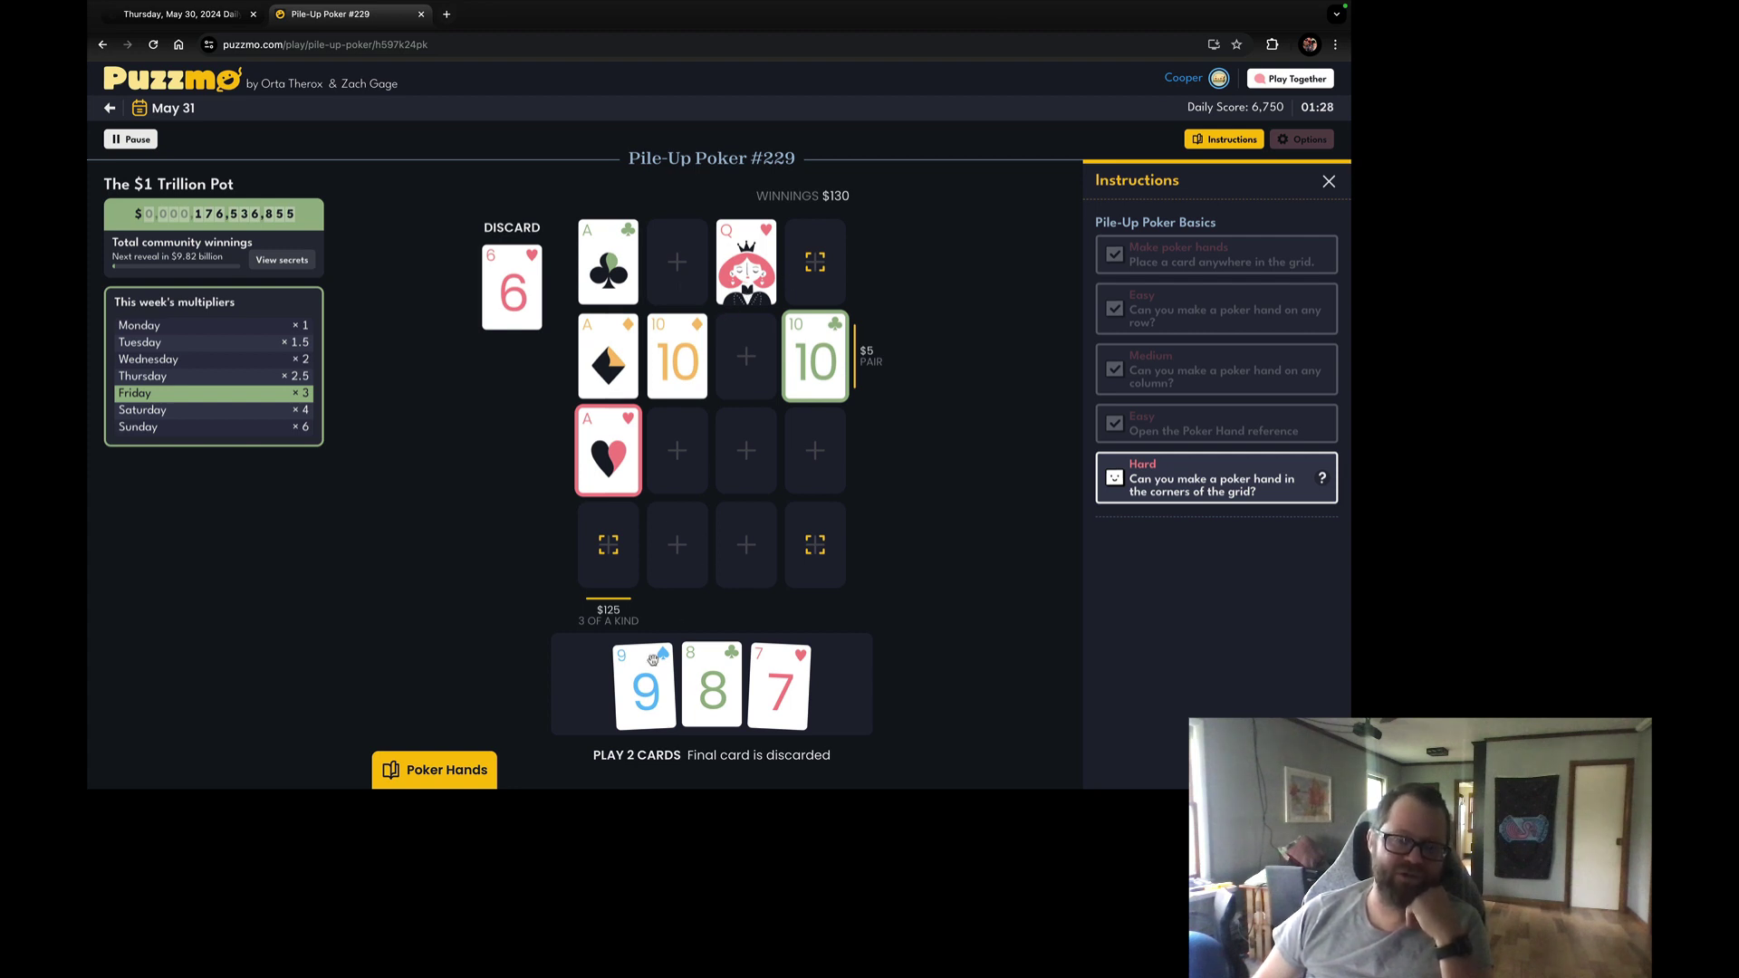
pyautogui.moveTo(652, 661); pyautogui.dragTo(815, 266)
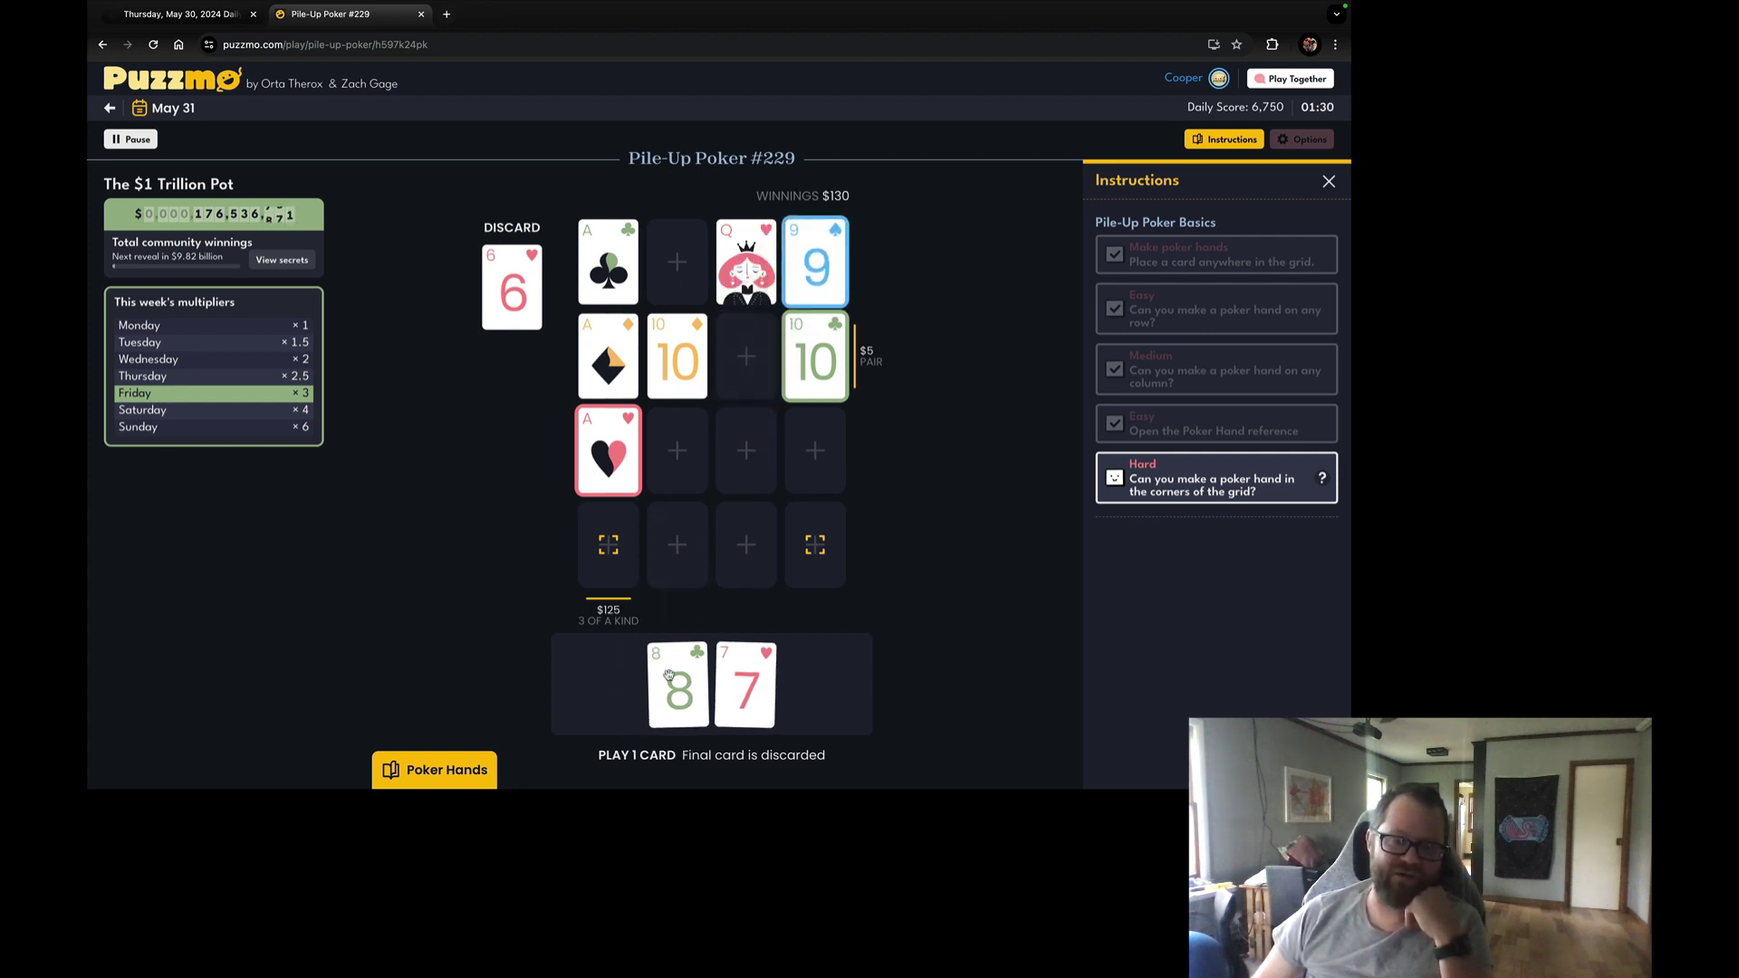
pyautogui.moveTo(670, 675); pyautogui.dragTo(815, 451)
pyautogui.moveTo(745, 684)
pyautogui.mouseDown()
pyautogui.moveTo(799, 533)
pyautogui.moveTo(814, 544)
pyautogui.mouseUp()
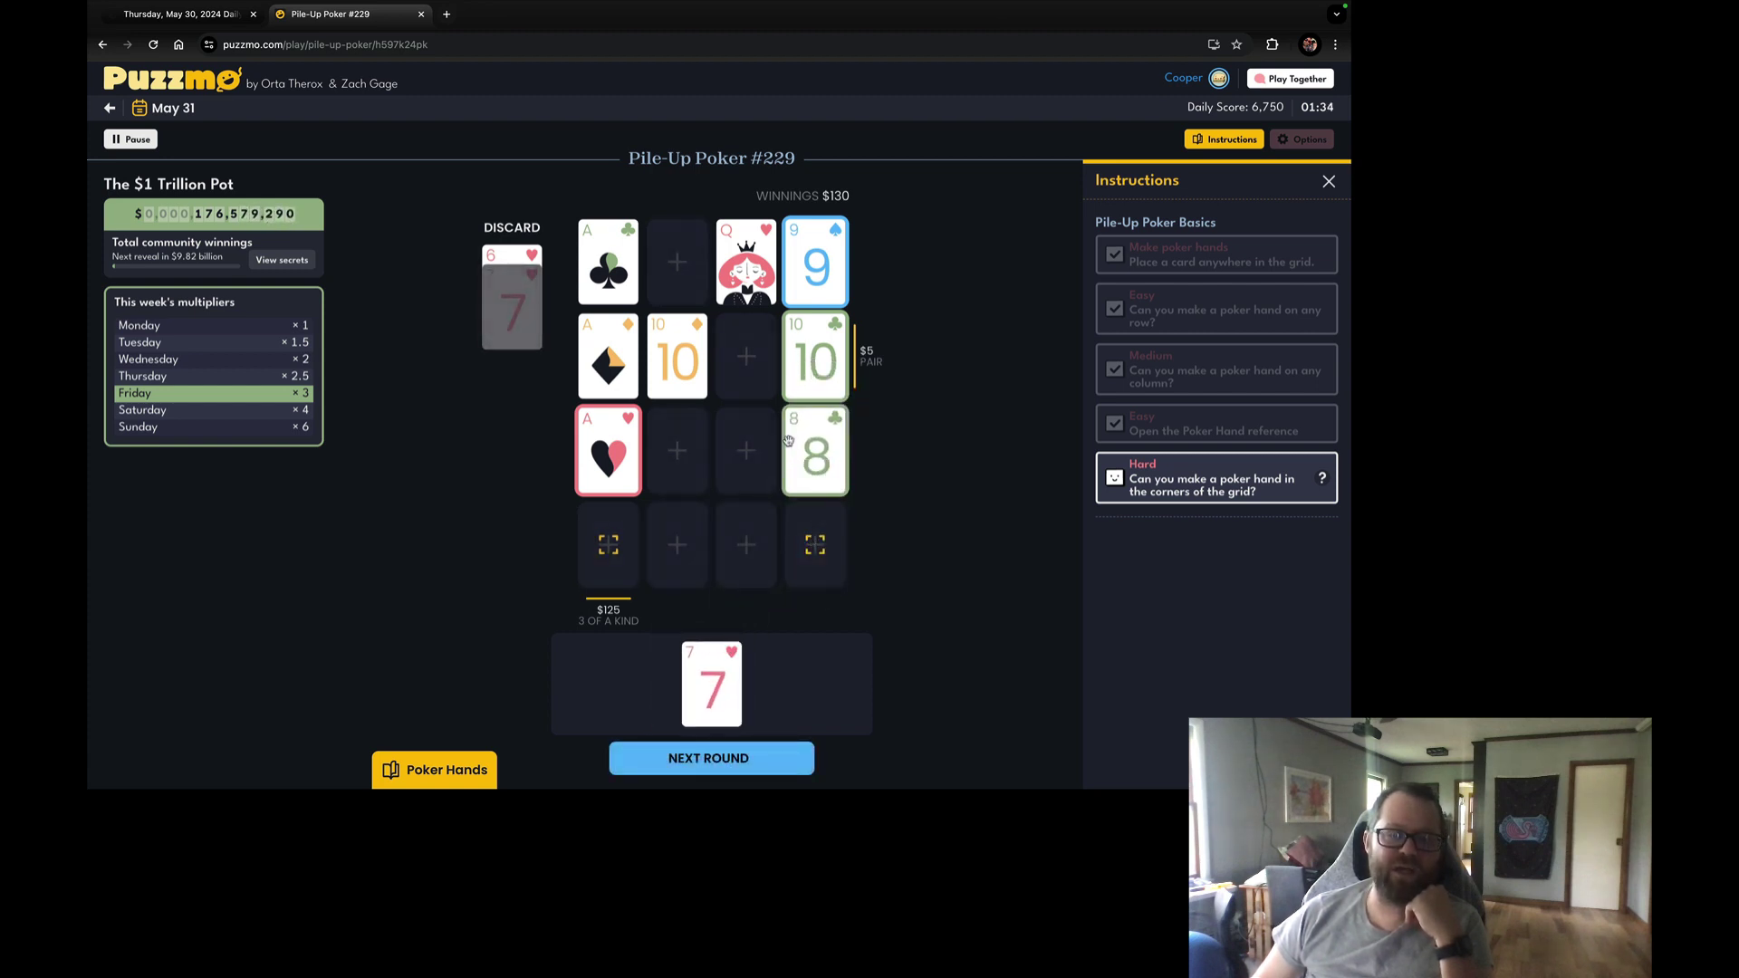
pyautogui.moveTo(814, 449); pyautogui.dragTo(680, 686)
pyautogui.moveTo(815, 357); pyautogui.dragTo(628, 701)
pyautogui.moveTo(815, 264)
pyautogui.mouseDown()
pyautogui.moveTo(612, 679)
pyautogui.moveTo(678, 278)
pyautogui.mouseUp()
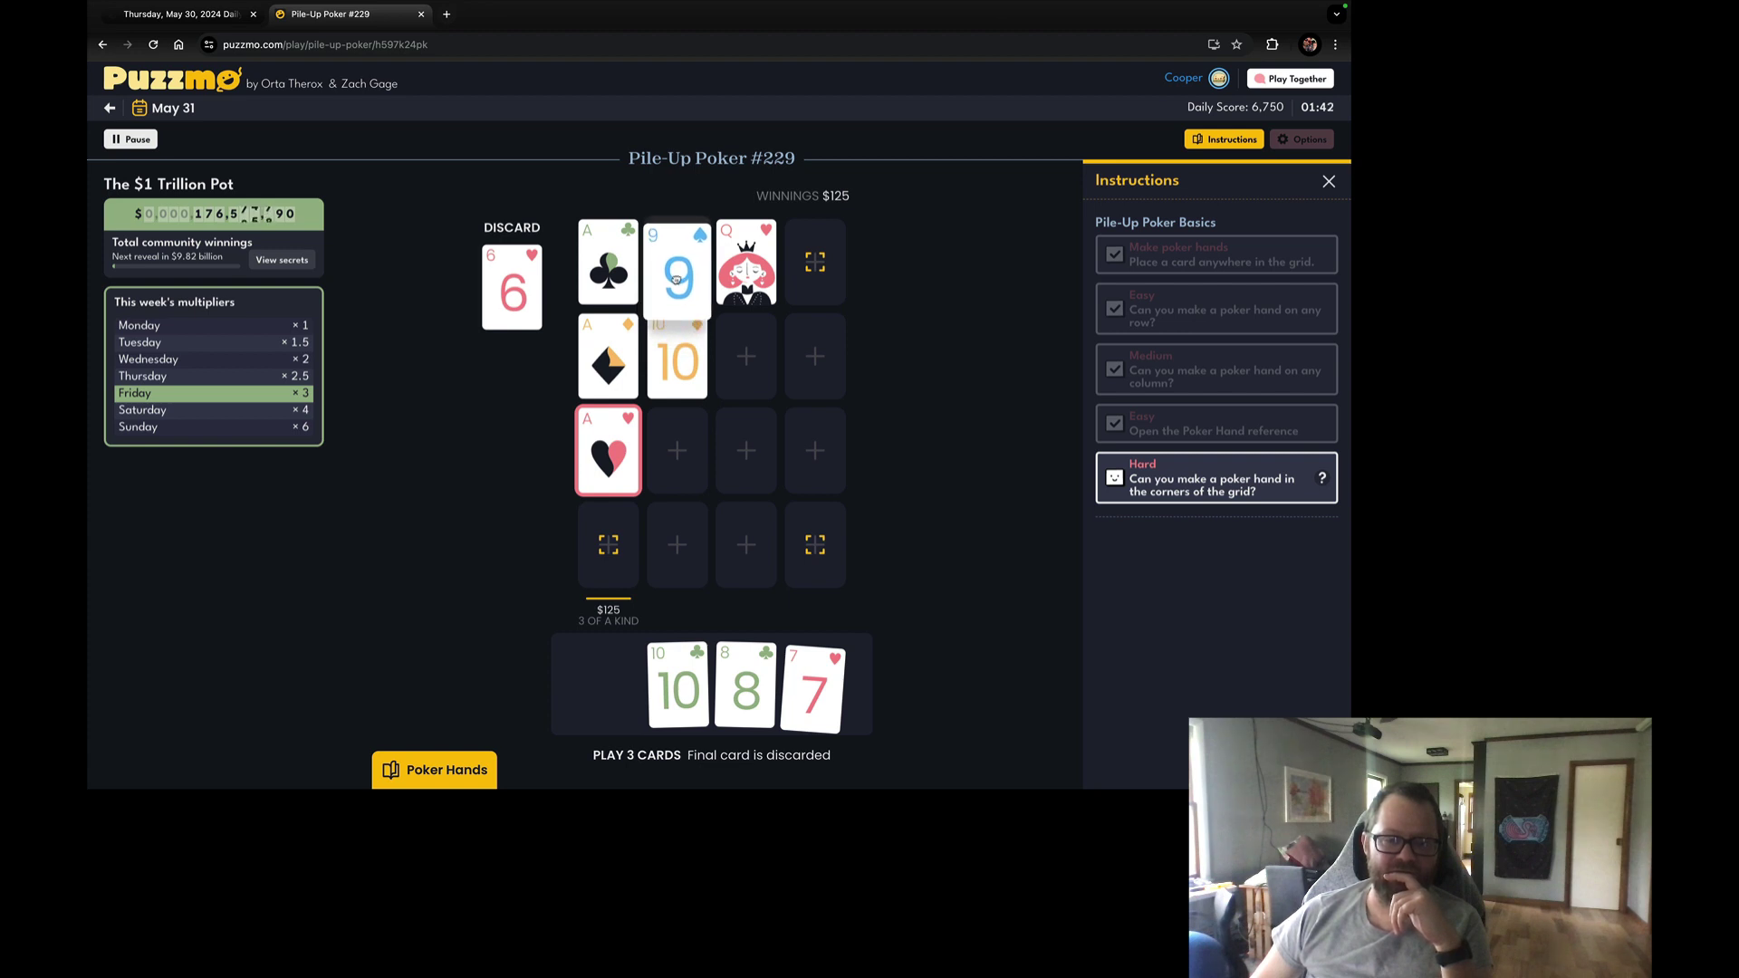
# Build the 9-10-8-7 straight in column two and deal the next hand.
pyautogui.moveTo(677, 279); pyautogui.dragTo(675, 272)
pyautogui.moveTo(745, 686)
pyautogui.mouseDown()
pyautogui.moveTo(661, 462)
pyautogui.moveTo(677, 452)
pyautogui.mouseUp()
pyautogui.moveTo(779, 686); pyautogui.dragTo(668, 550)
pyautogui.click(700, 761)
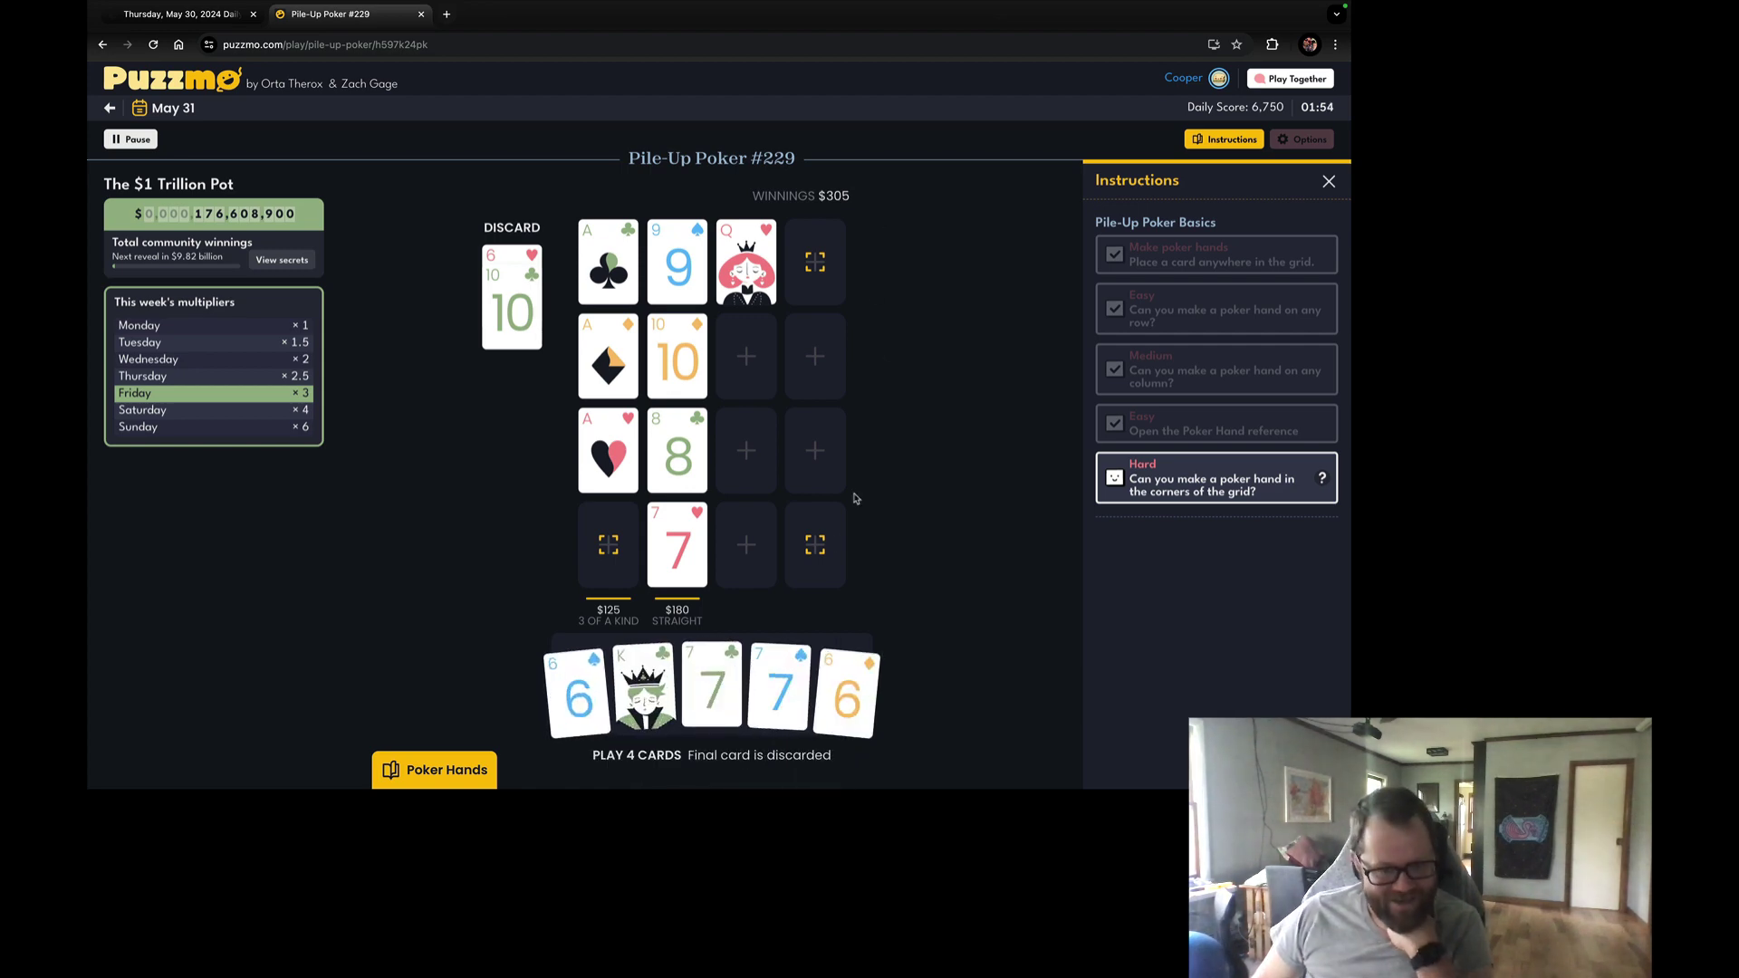
# Make three sevens in the bottom row and a pair of sixes in row two, reaching $435.
pyautogui.click(770, 696)
pyautogui.click(734, 707)
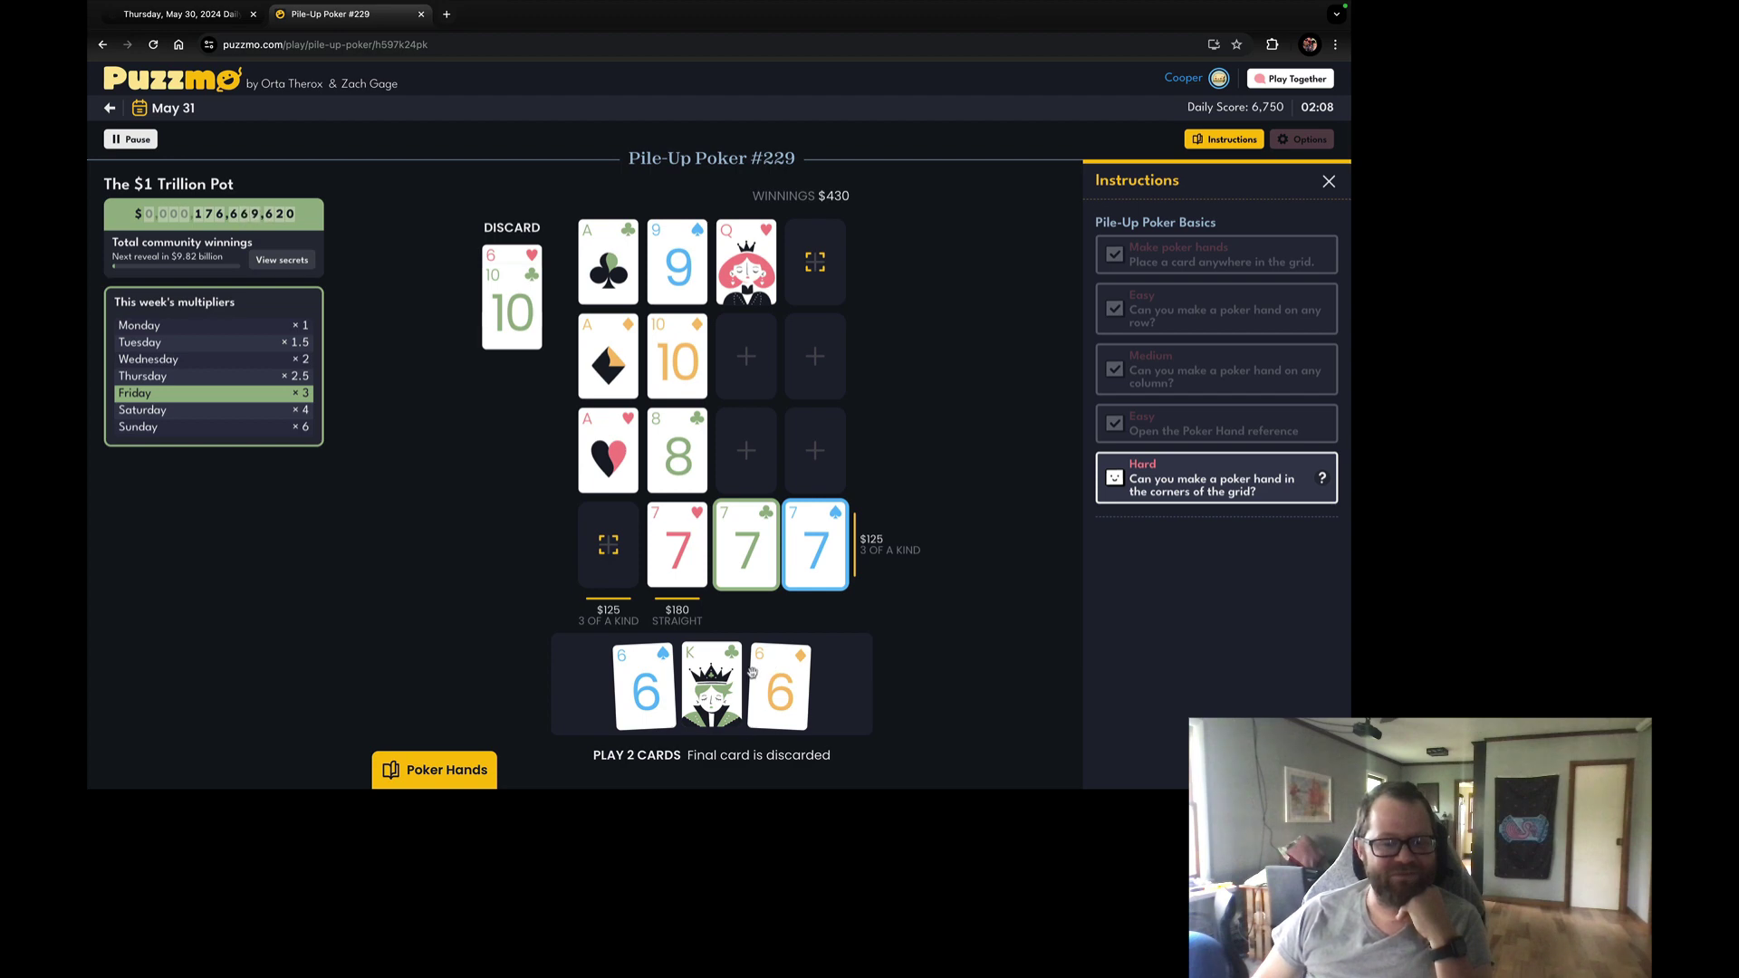
pyautogui.moveTo(779, 686); pyautogui.dragTo(746, 357)
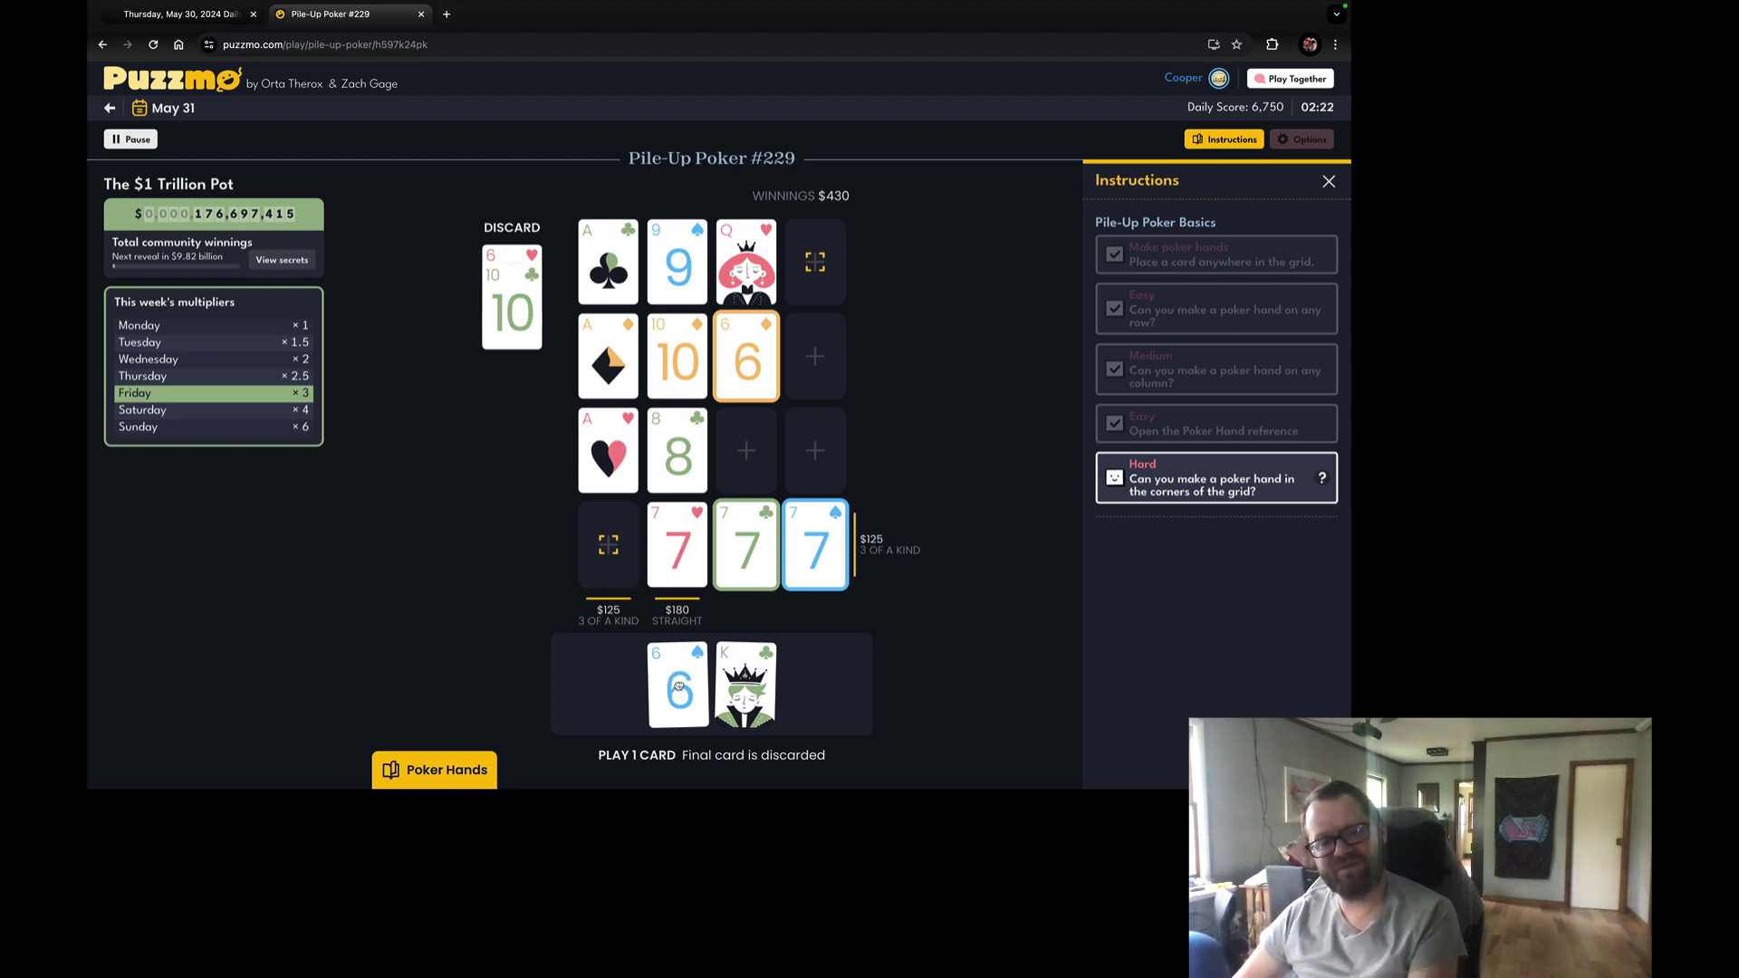
pyautogui.moveTo(679, 679); pyautogui.dragTo(817, 361)
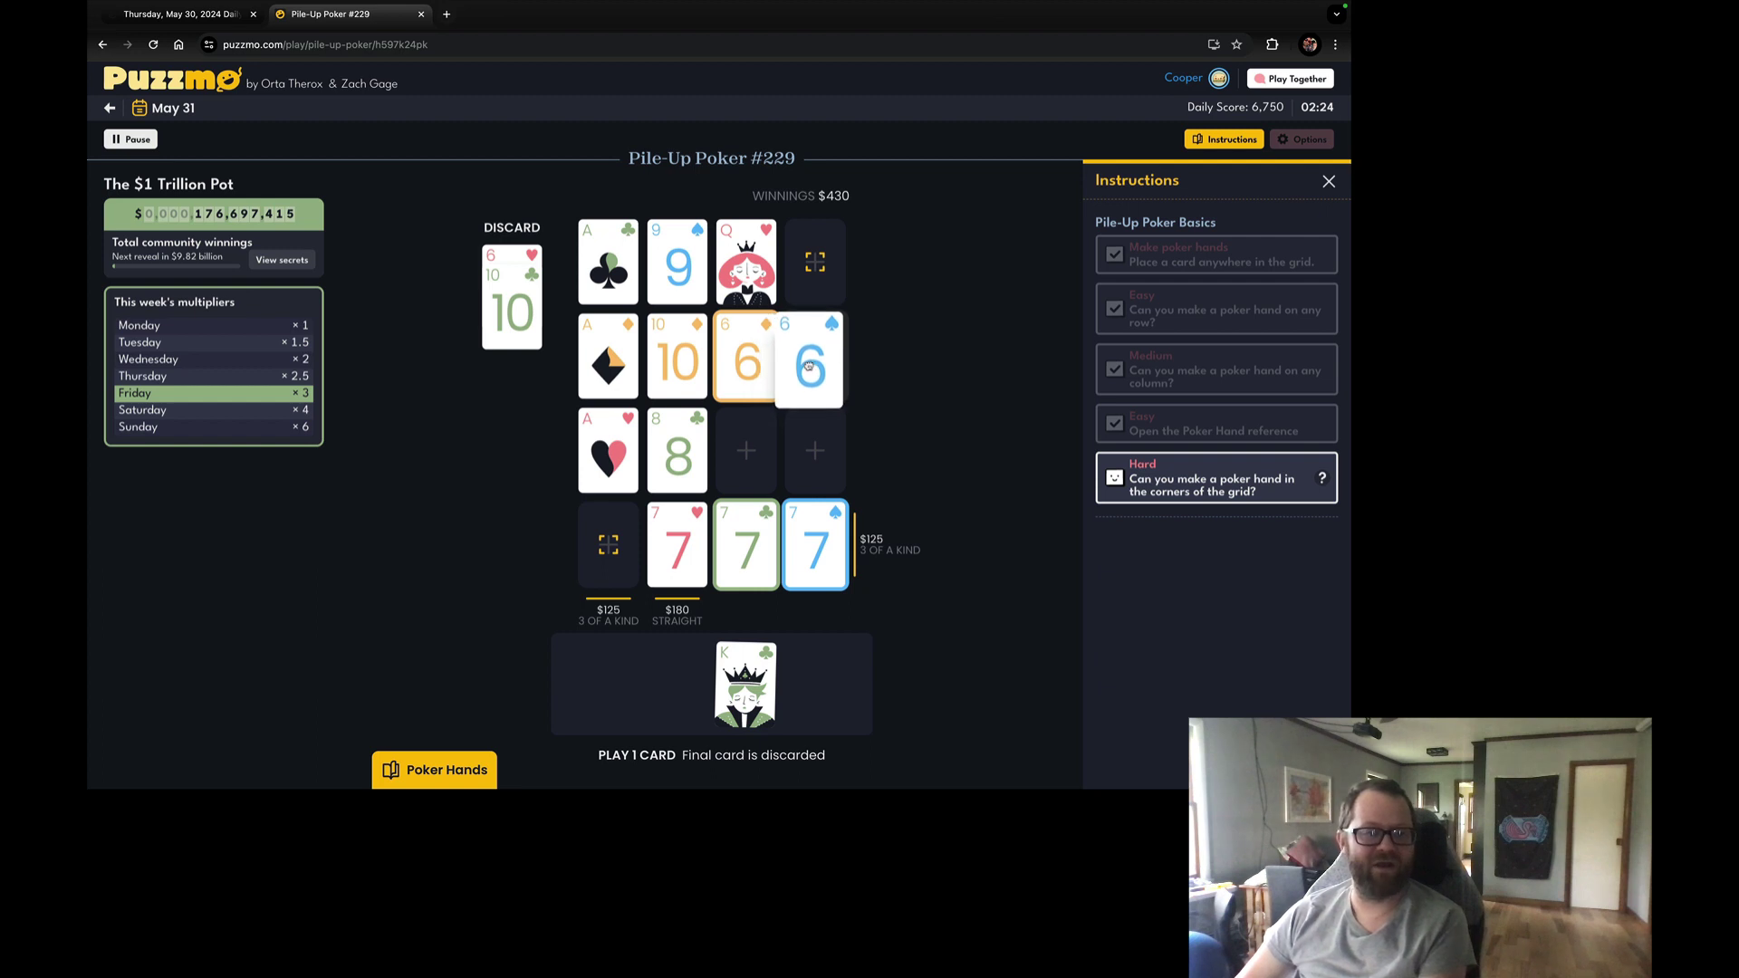
pyautogui.click(424, 775)
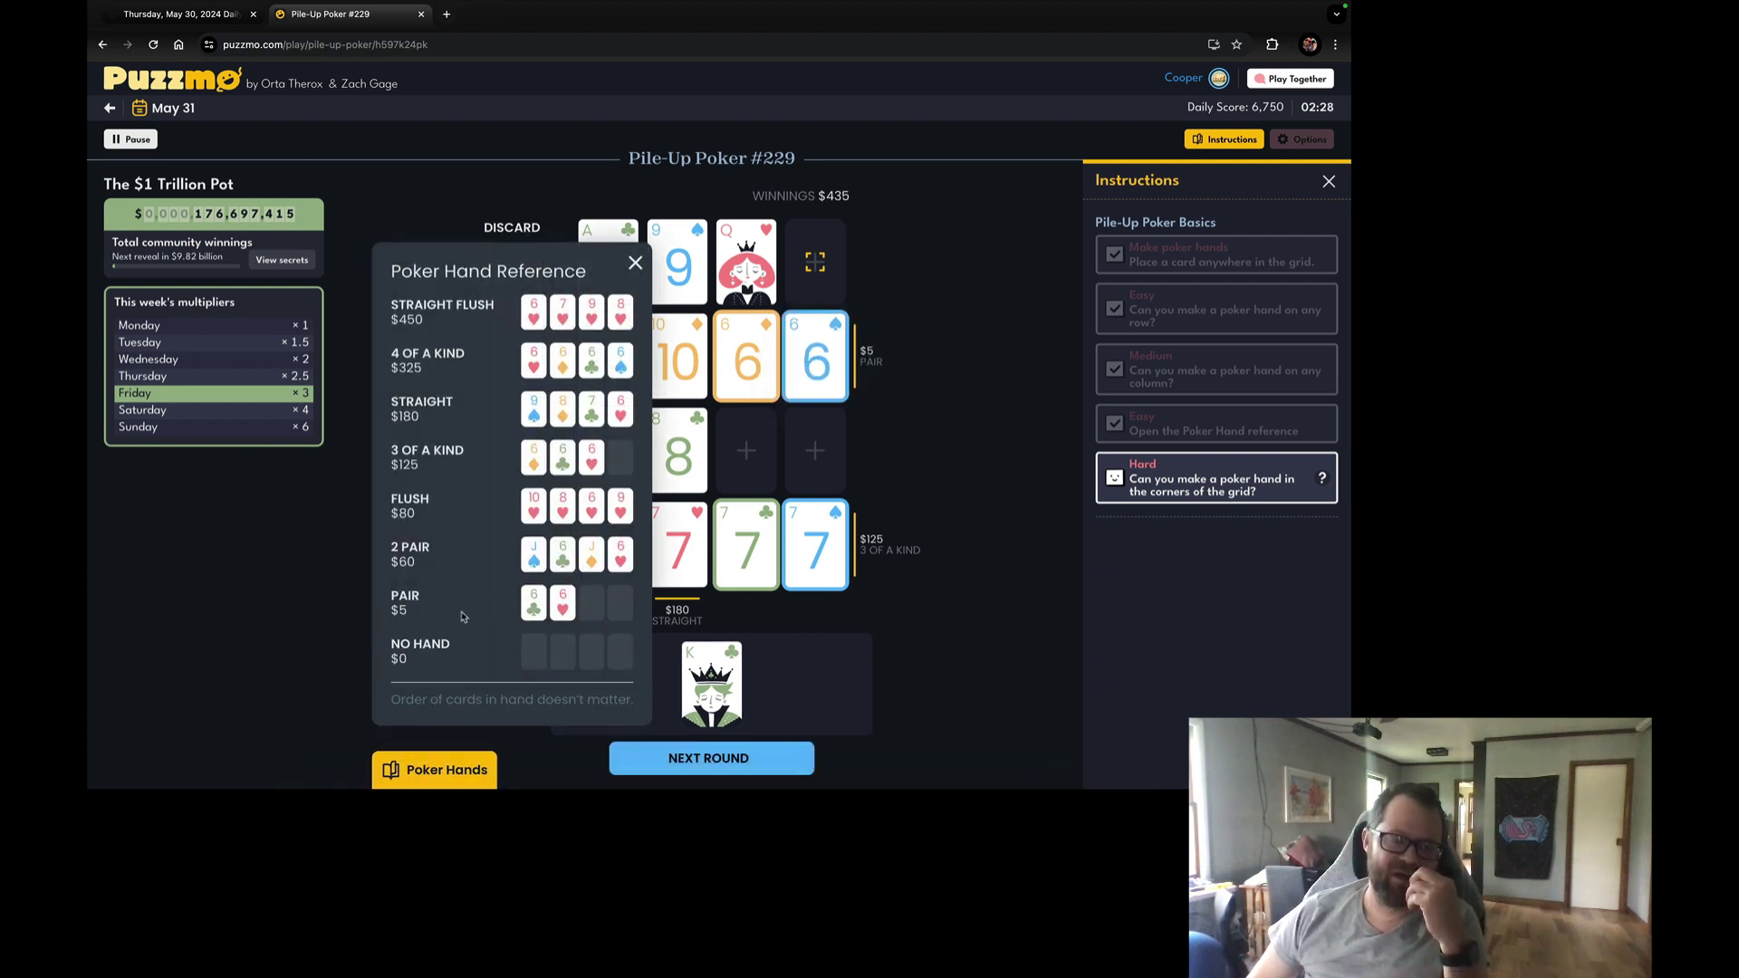
pyautogui.click(635, 265)
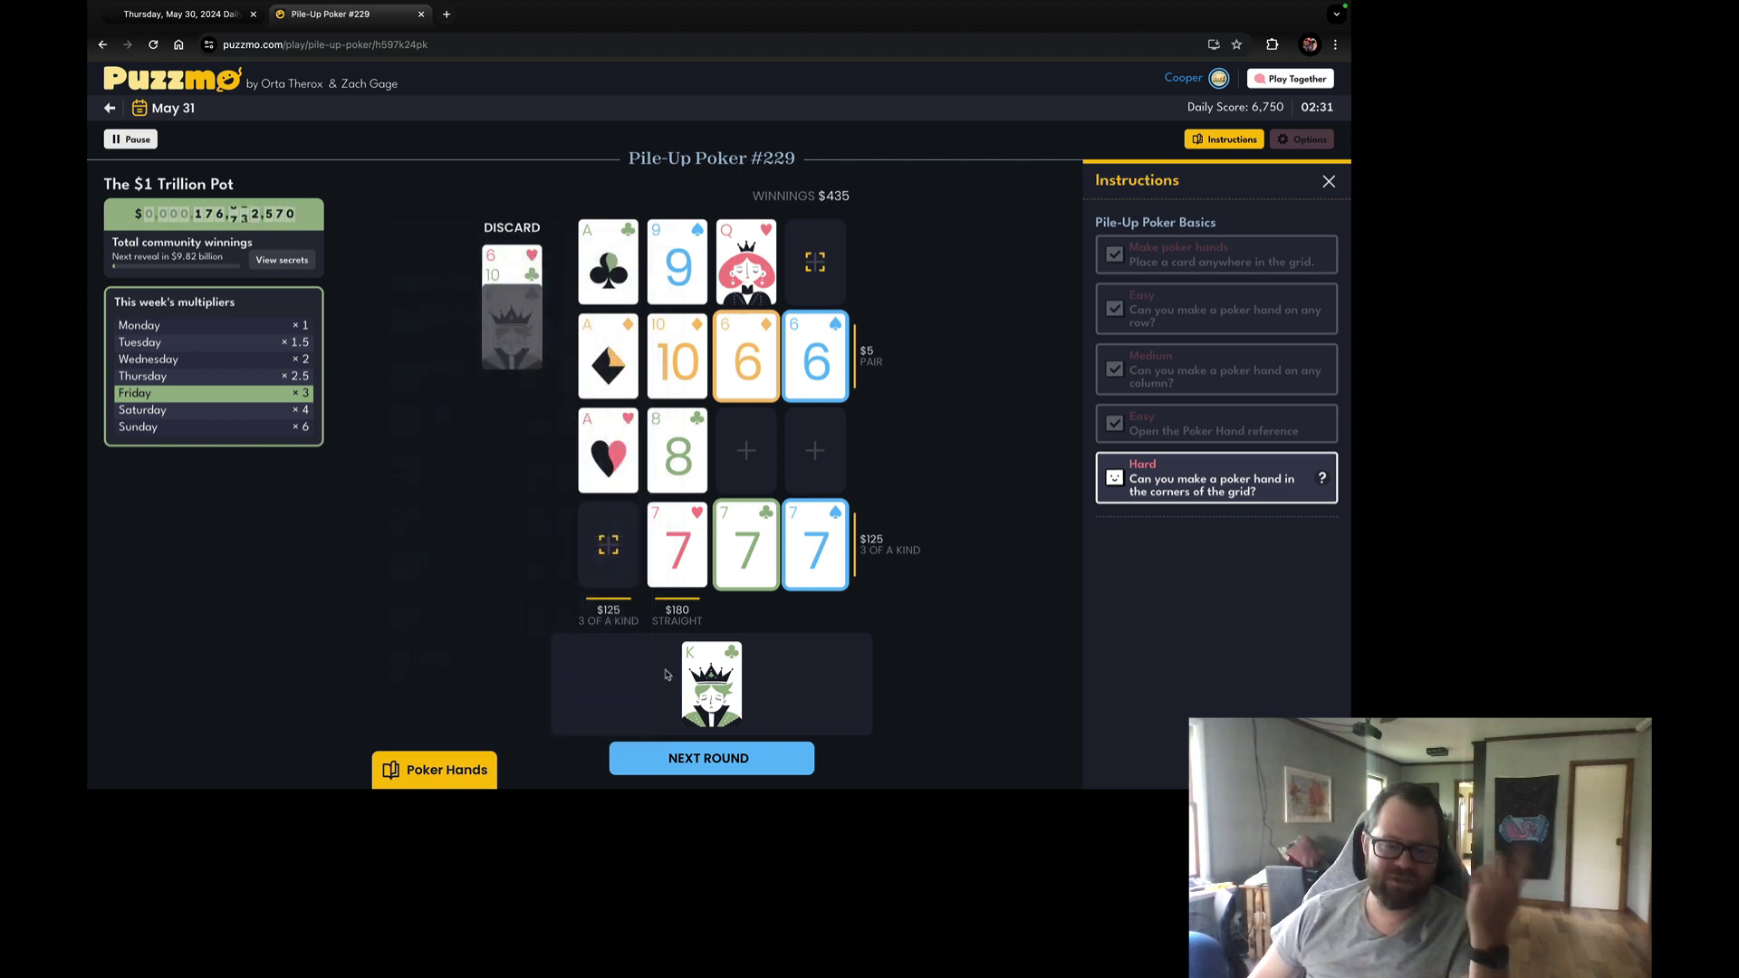
# Discard the king and place the 8 of hearts and 8 of diamonds for three eights.
pyautogui.click(686, 761)
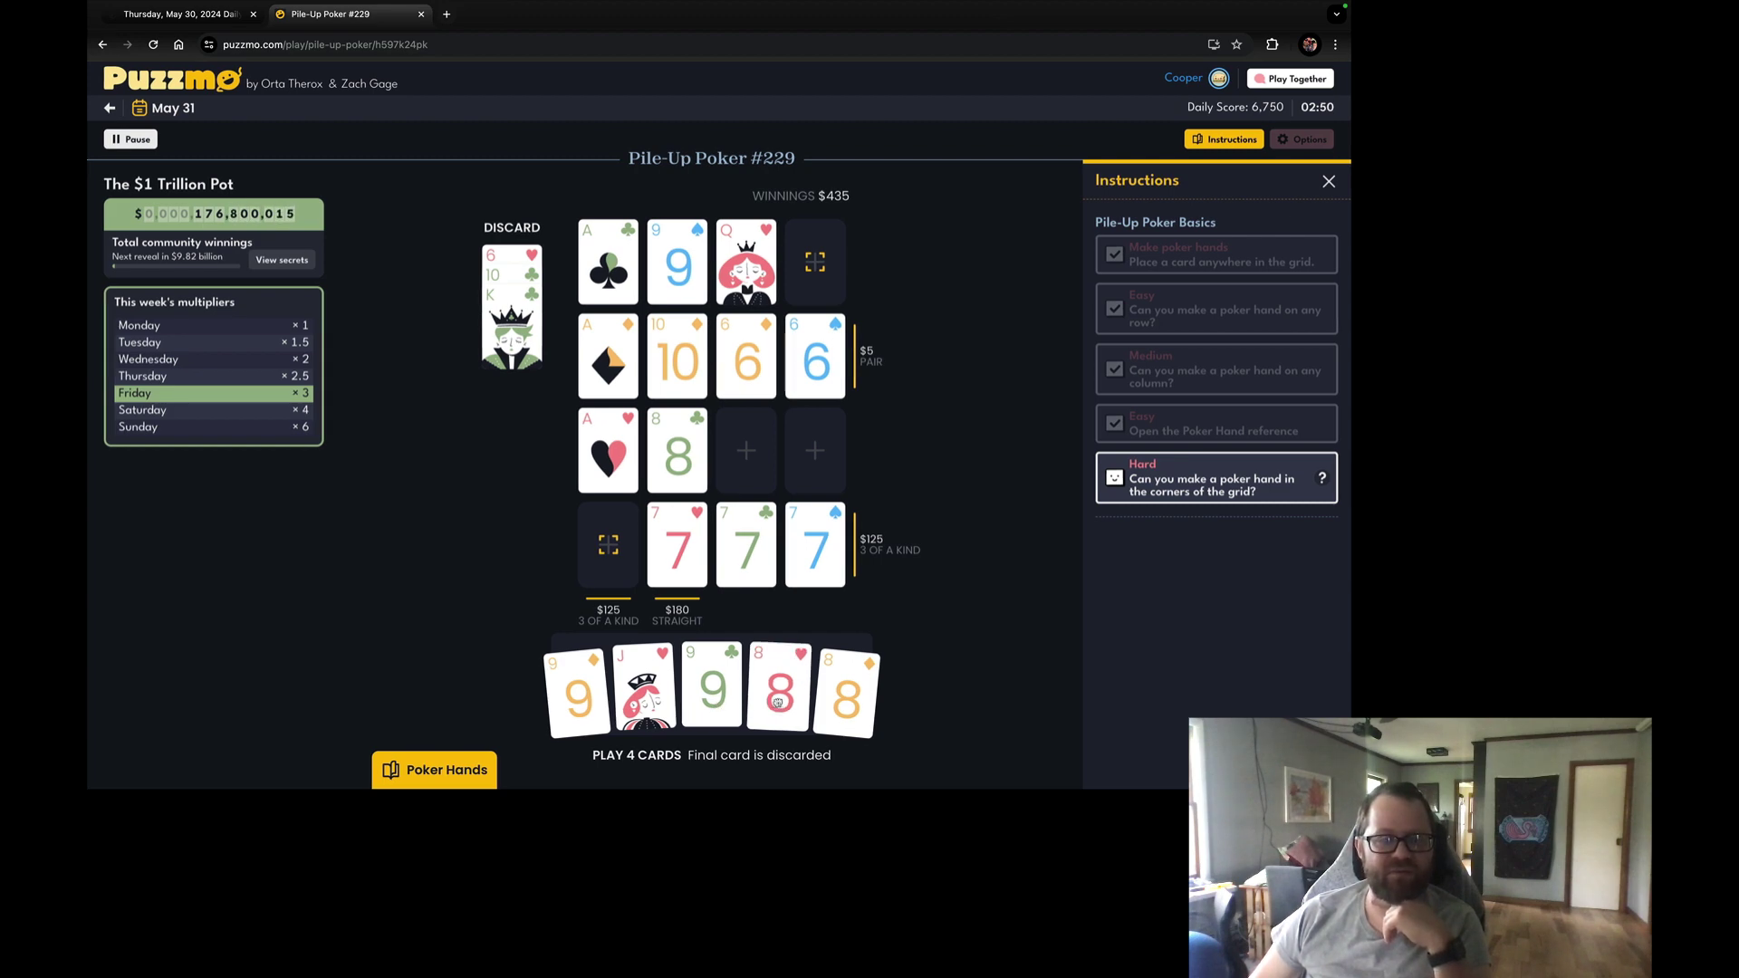
pyautogui.moveTo(777, 693); pyautogui.dragTo(747, 452)
pyautogui.moveTo(846, 694); pyautogui.dragTo(817, 456)
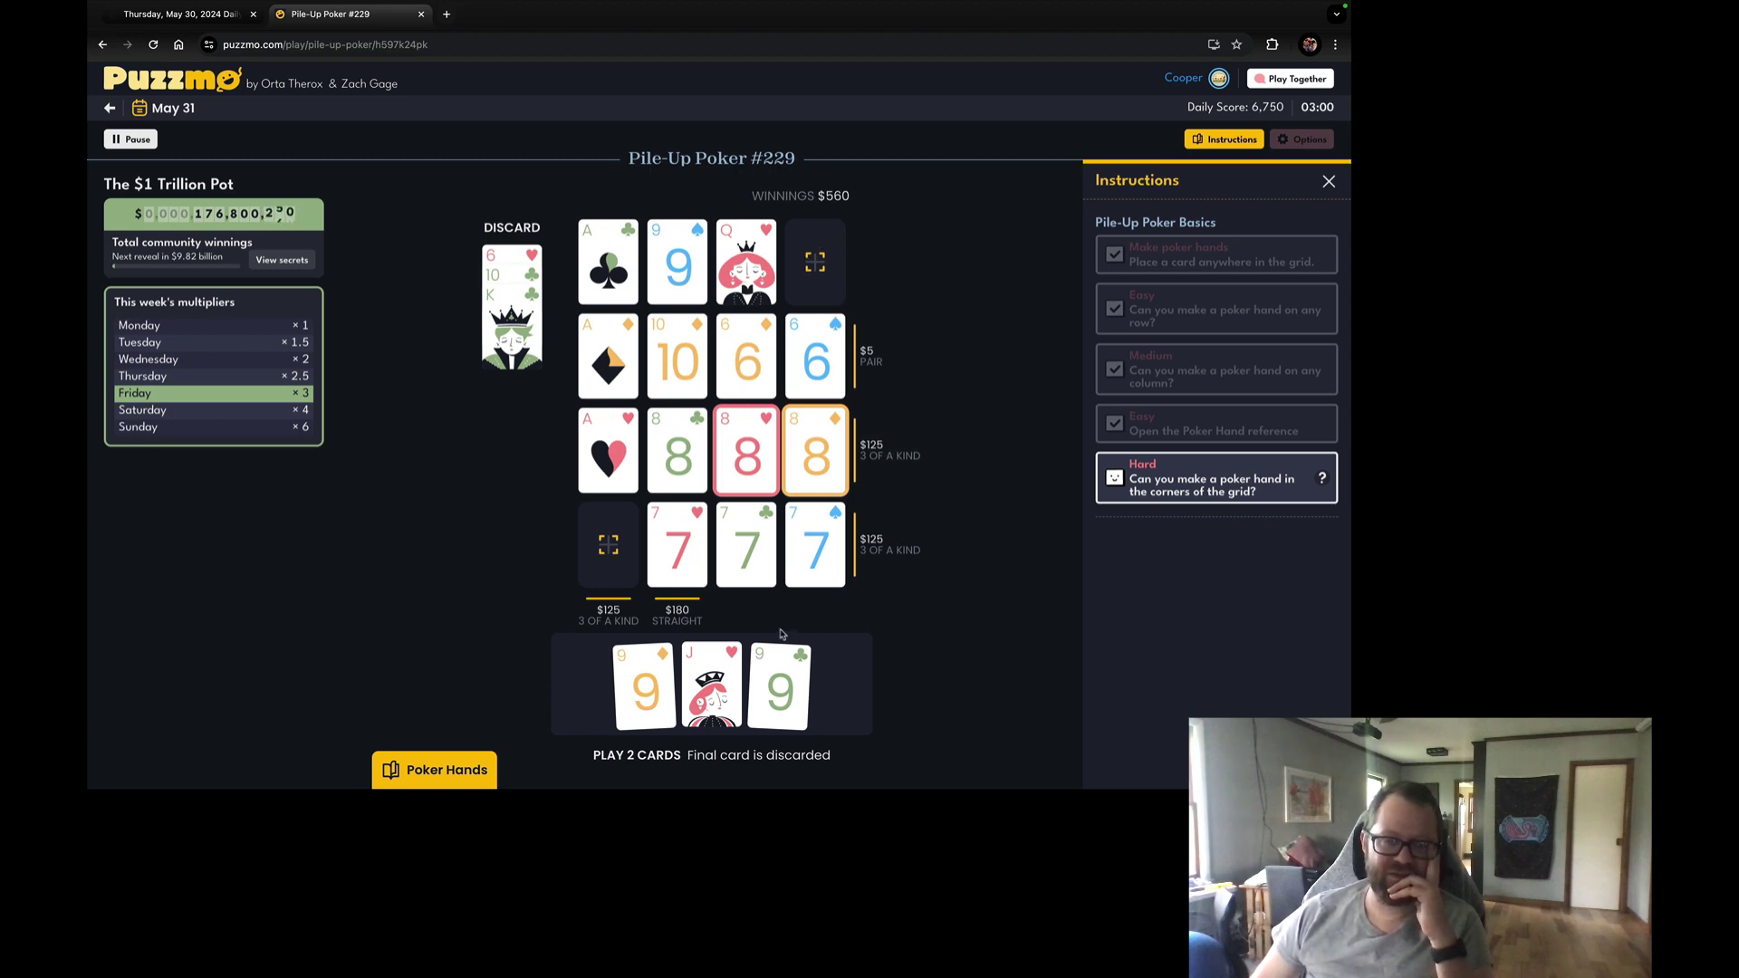
# Fill the last cells with the 9 of clubs and jack of hearts, and finish at $745.
pyautogui.moveTo(779, 687); pyautogui.dragTo(816, 265)
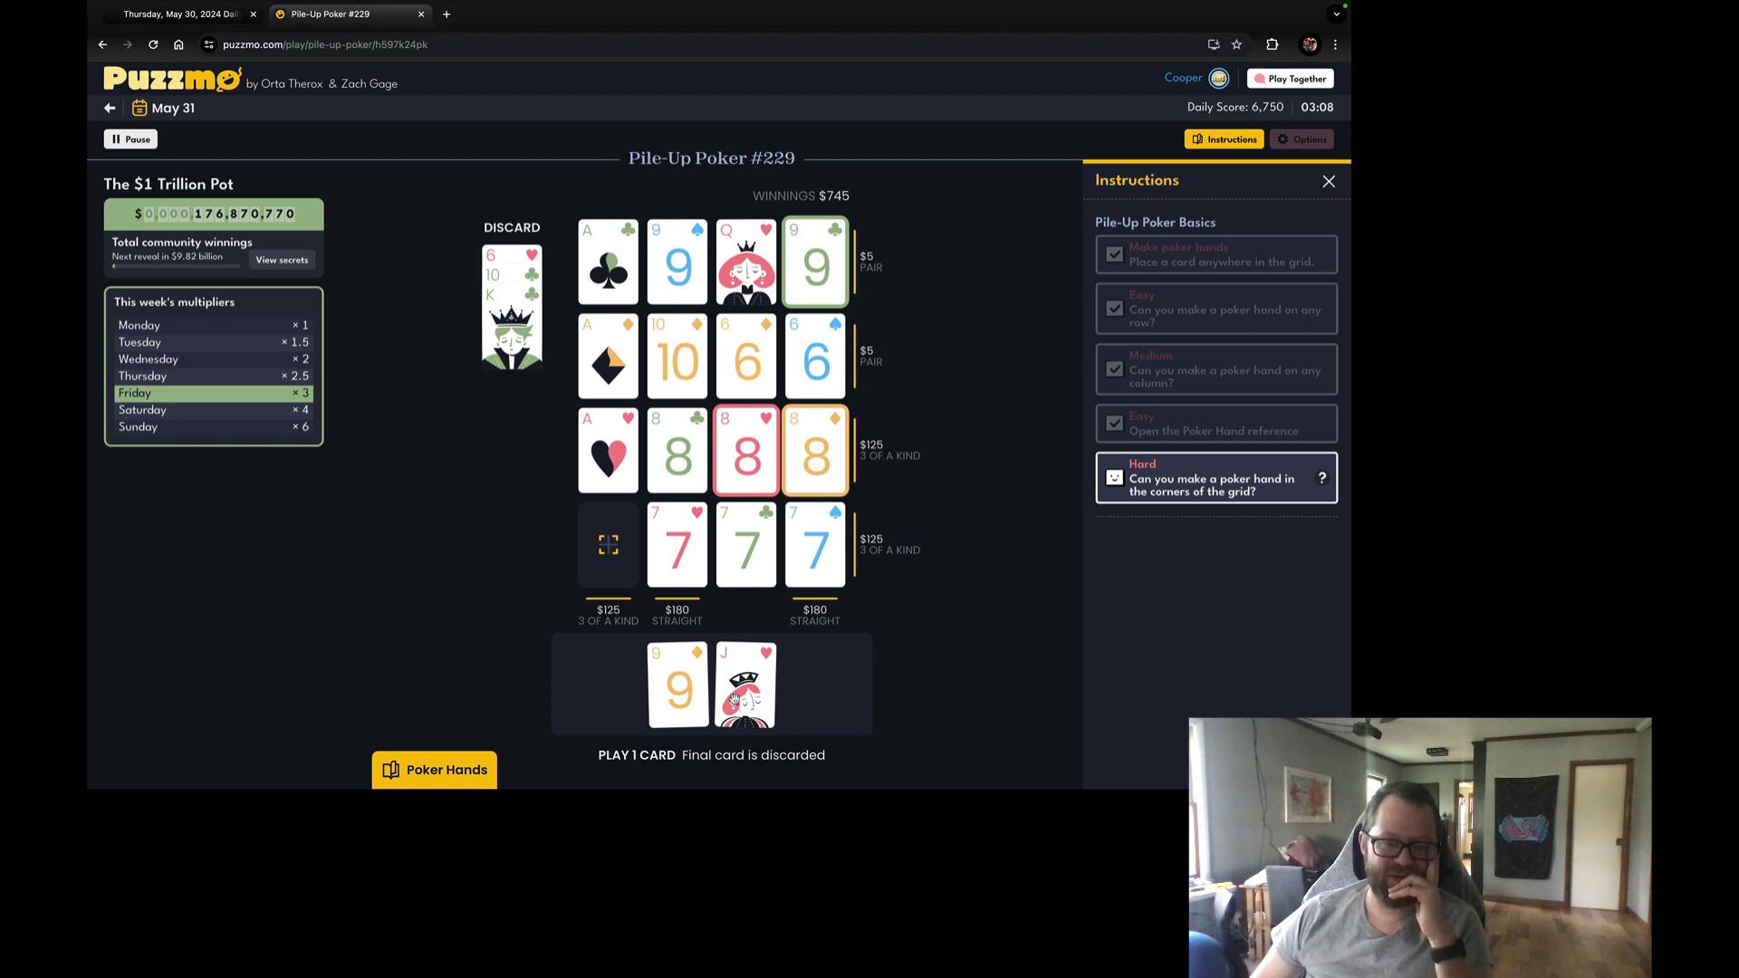
pyautogui.moveTo(746, 686); pyautogui.dragTo(759, 734)
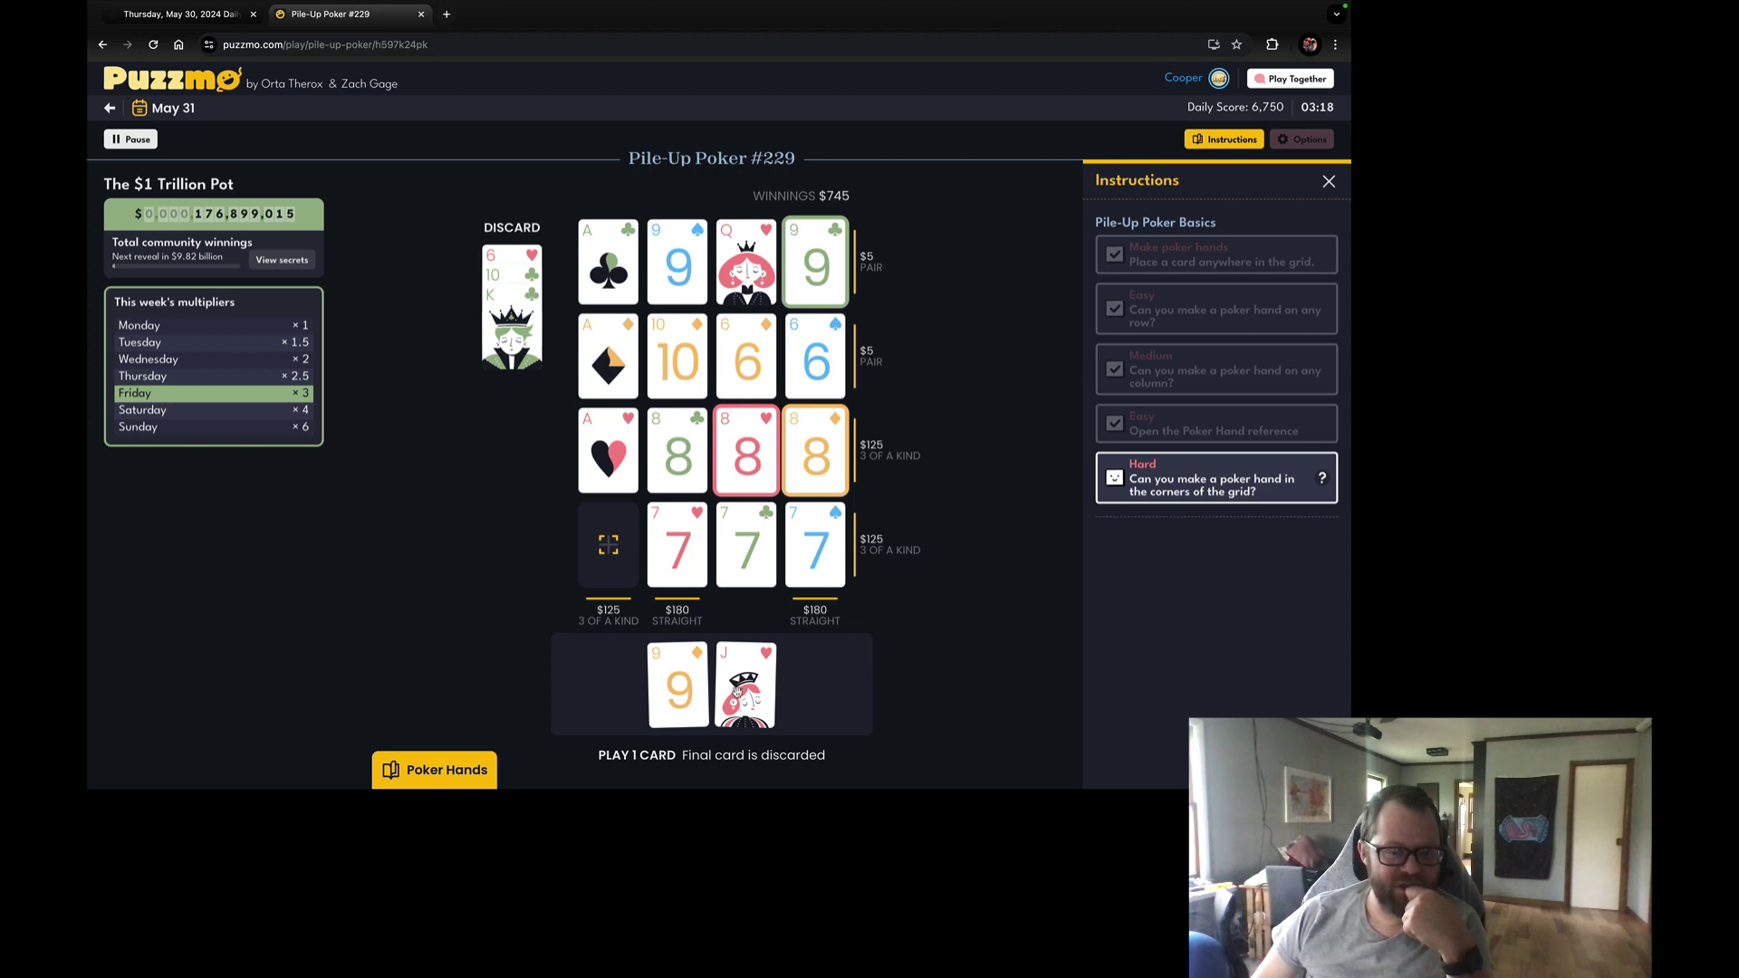
pyautogui.click(745, 685)
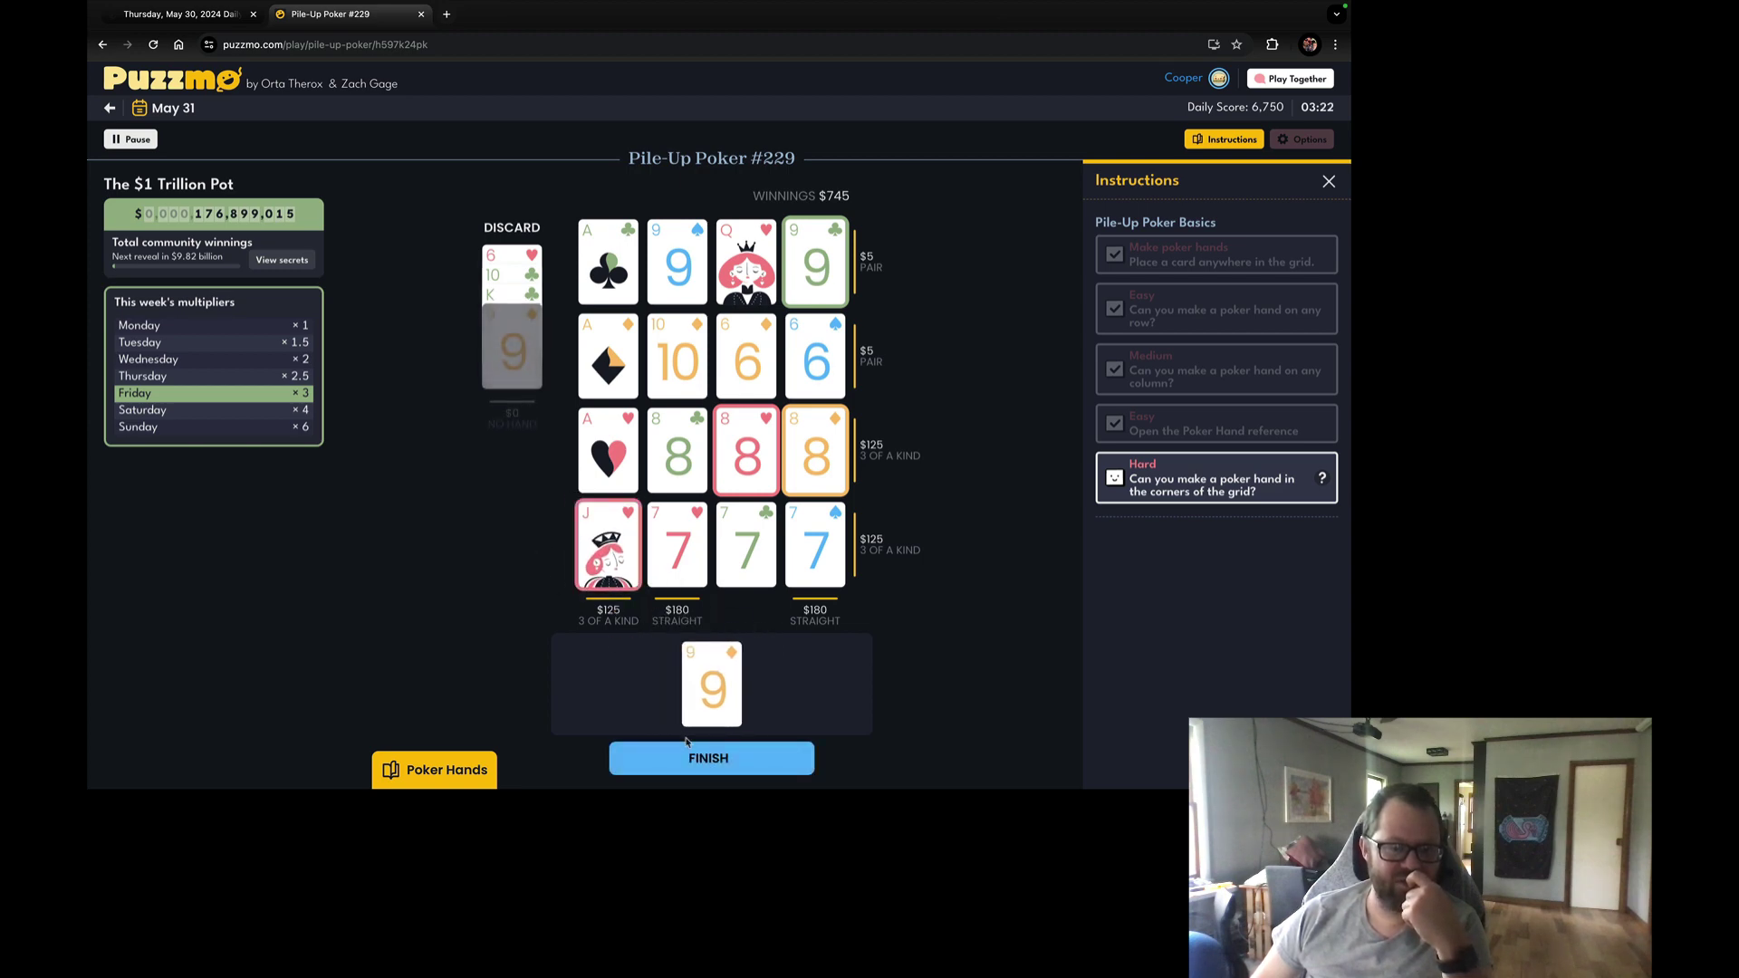
pyautogui.click(688, 756)
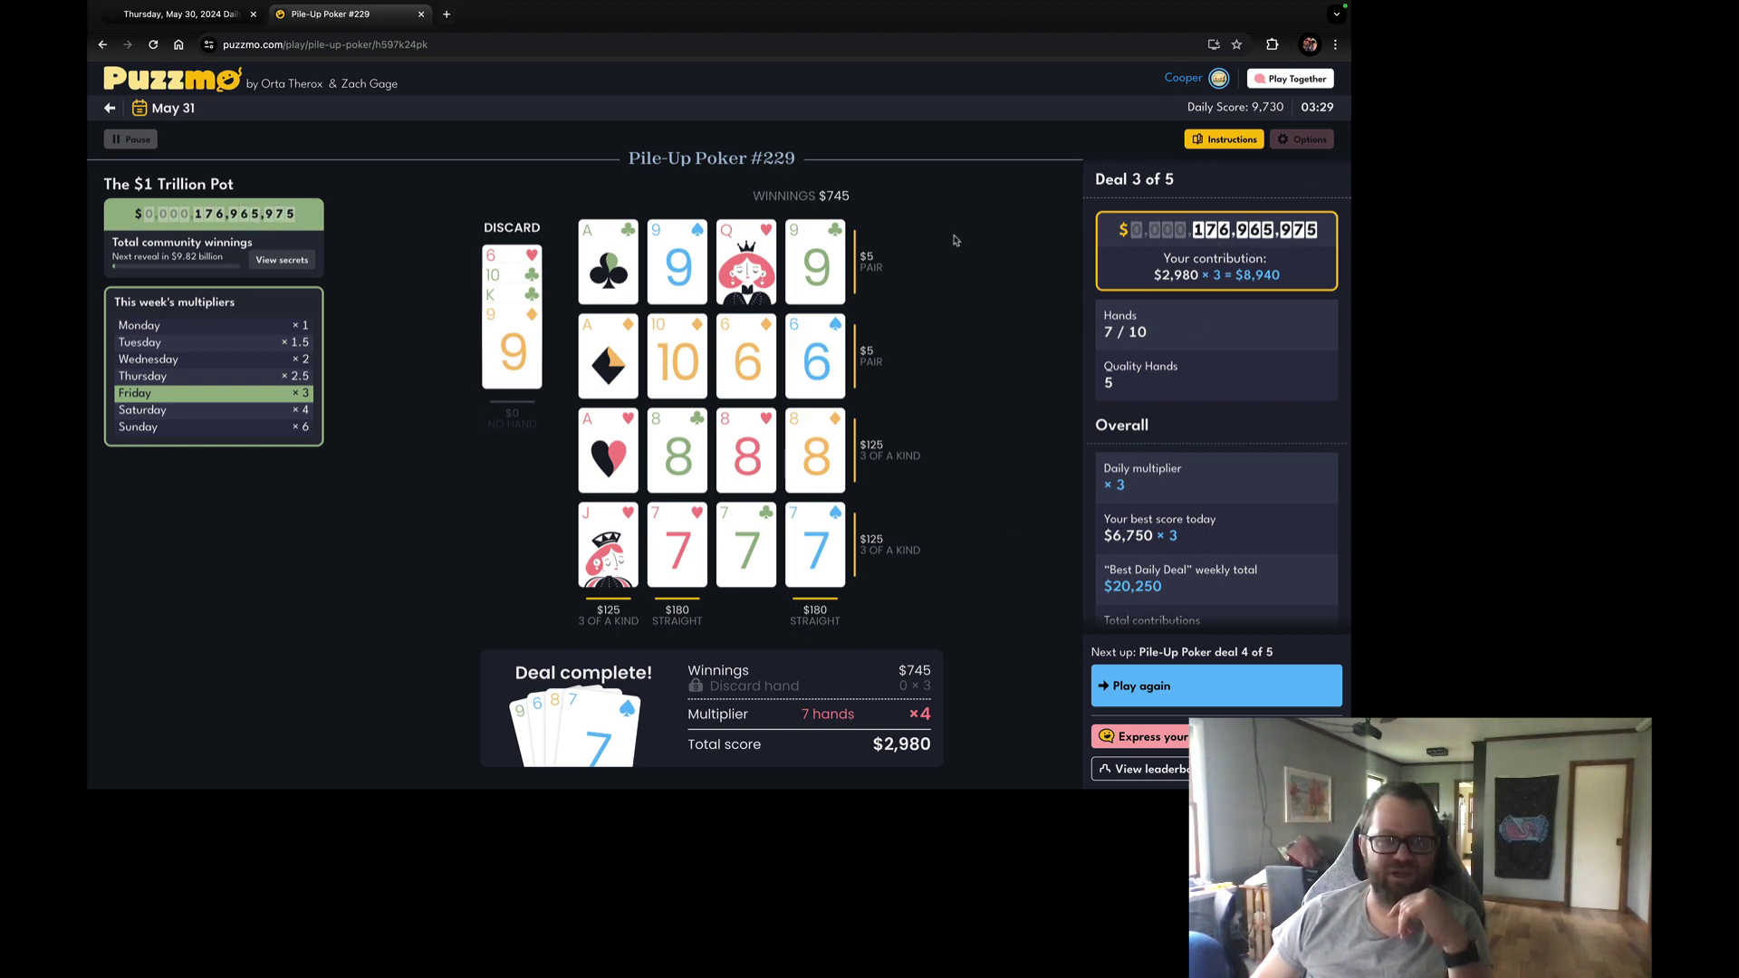
# Resume the paused crossword and browse the 1-Down, 2-Down, 37-Down, 42-Down and 1-Across clues.
pyautogui.click(180, 13)
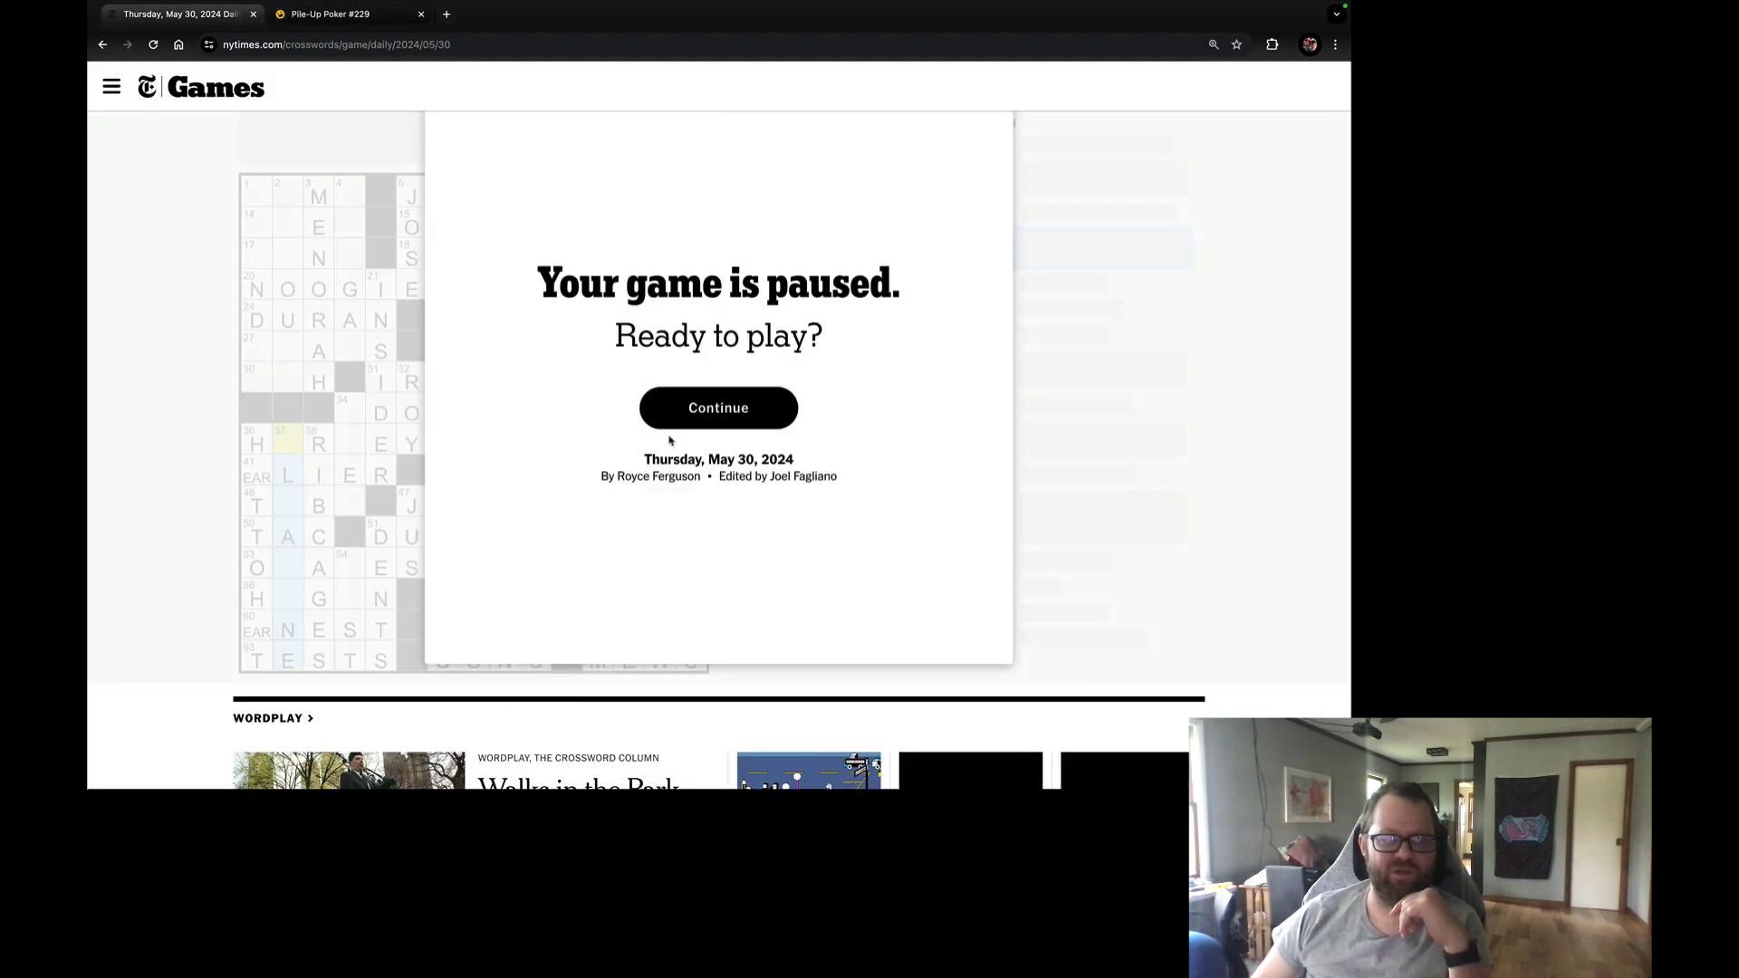
pyautogui.click(683, 410)
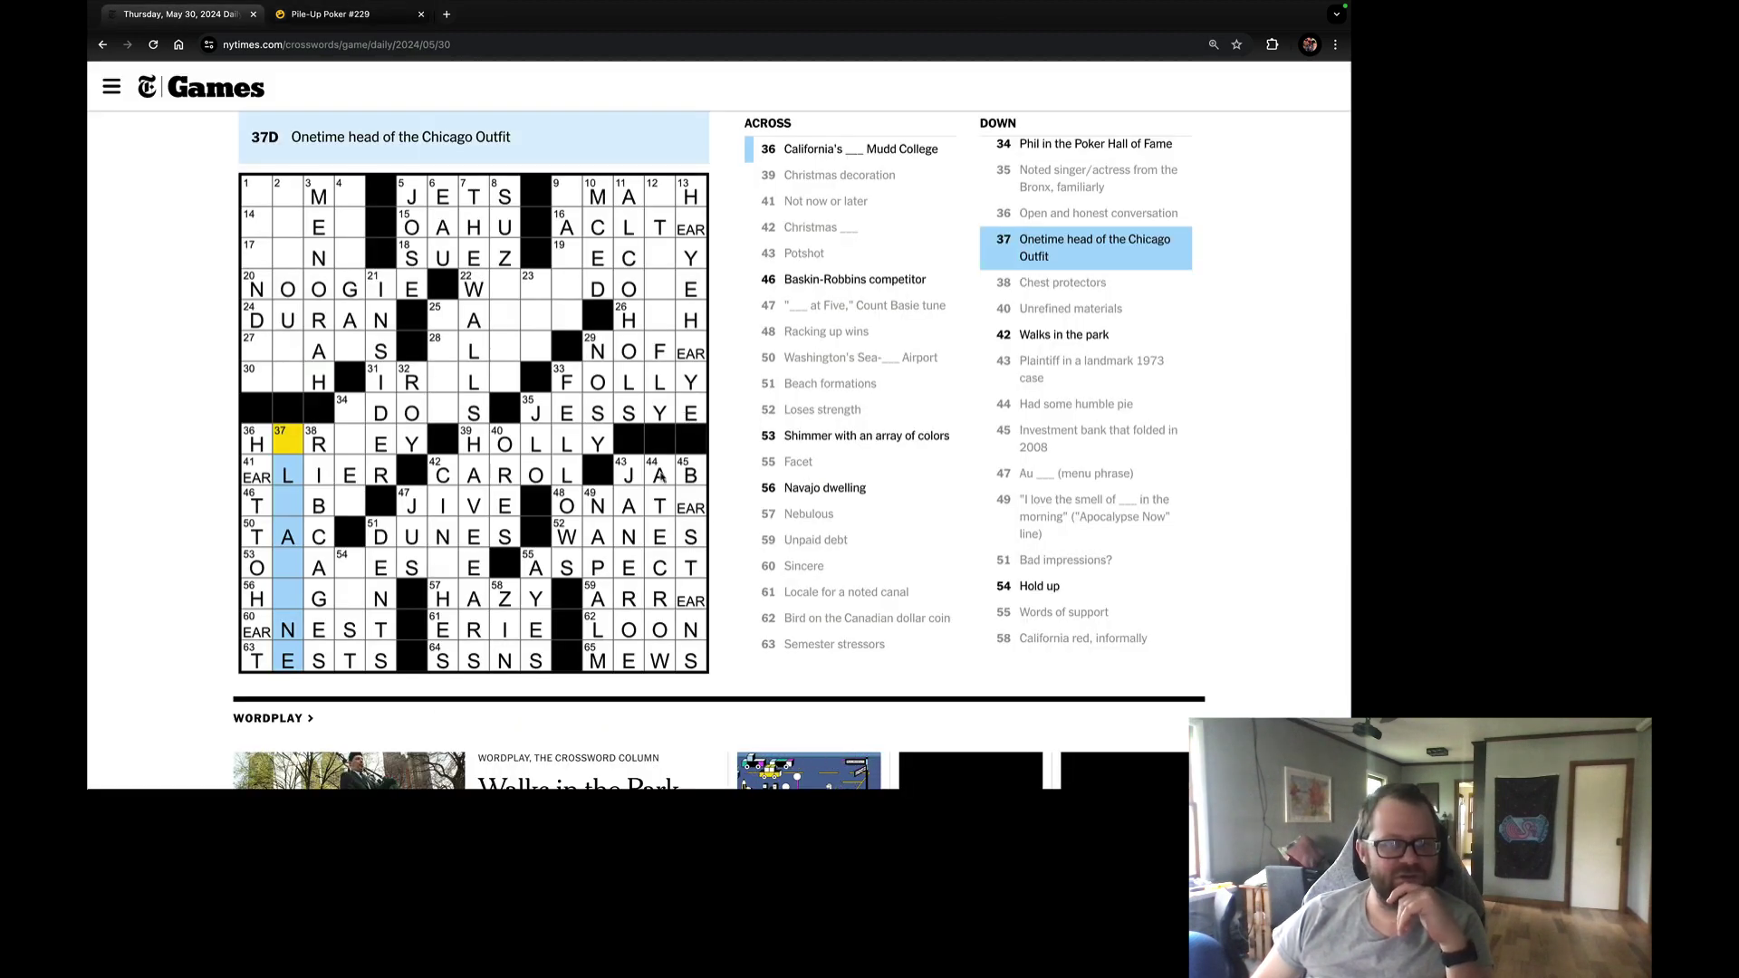
pyautogui.scroll(1, 707, 394)
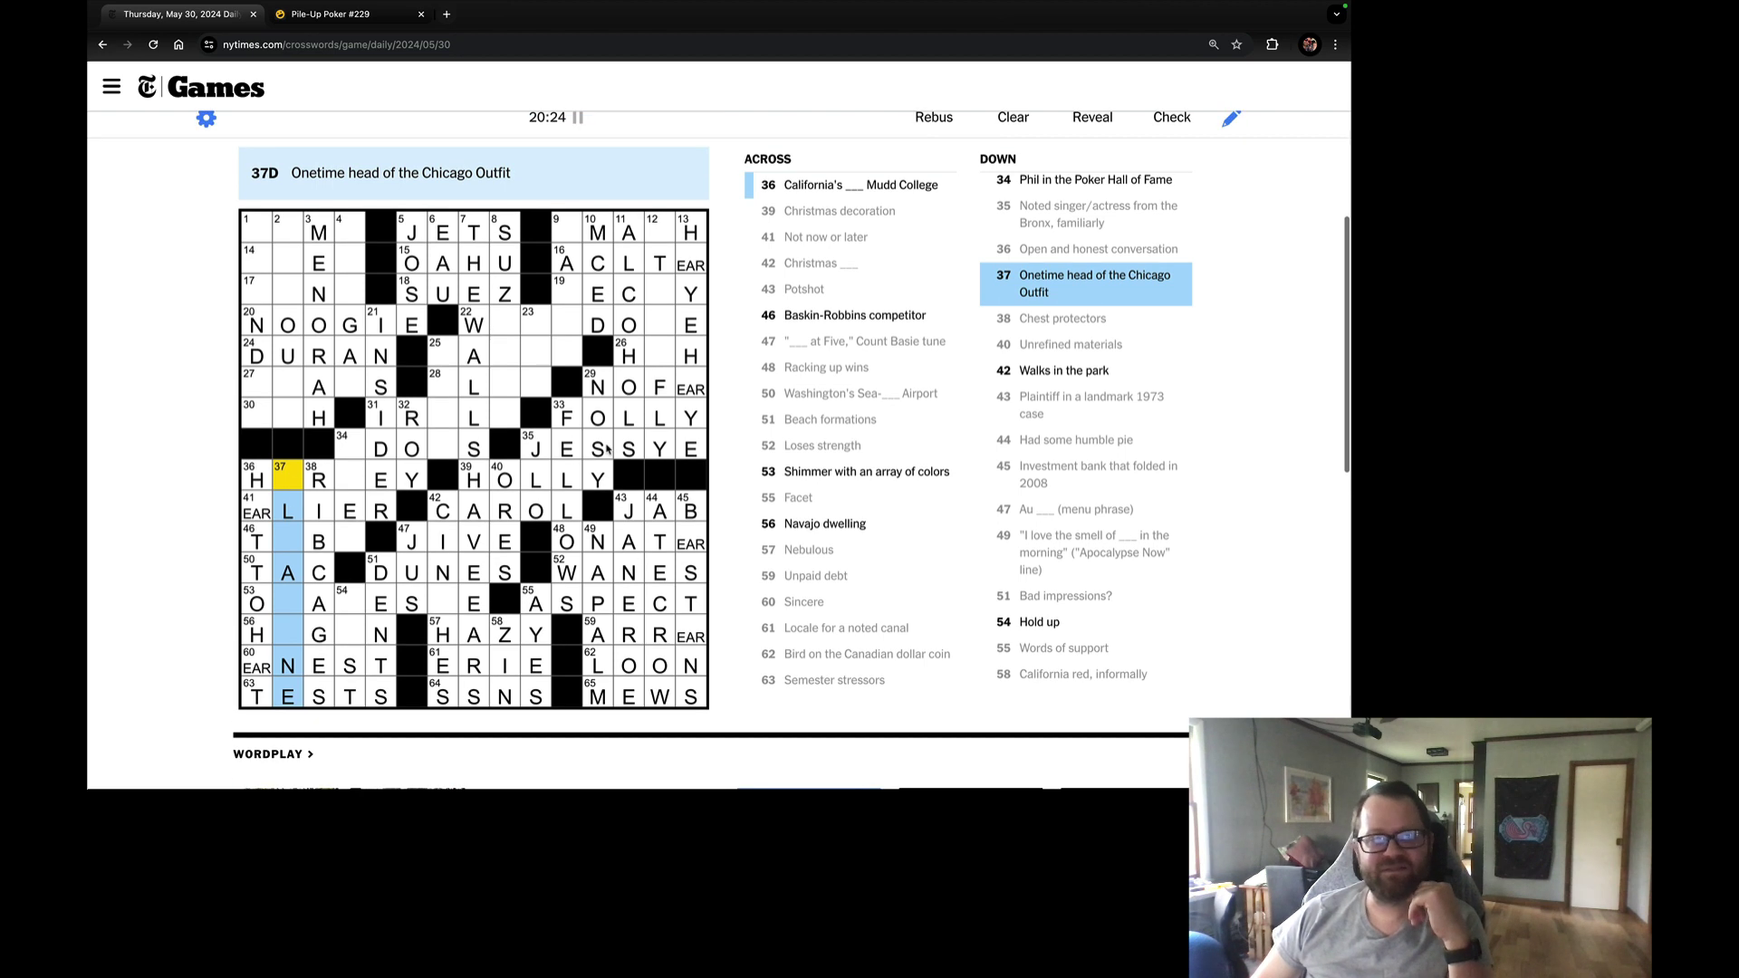
pyautogui.scroll(-1, 608, 448)
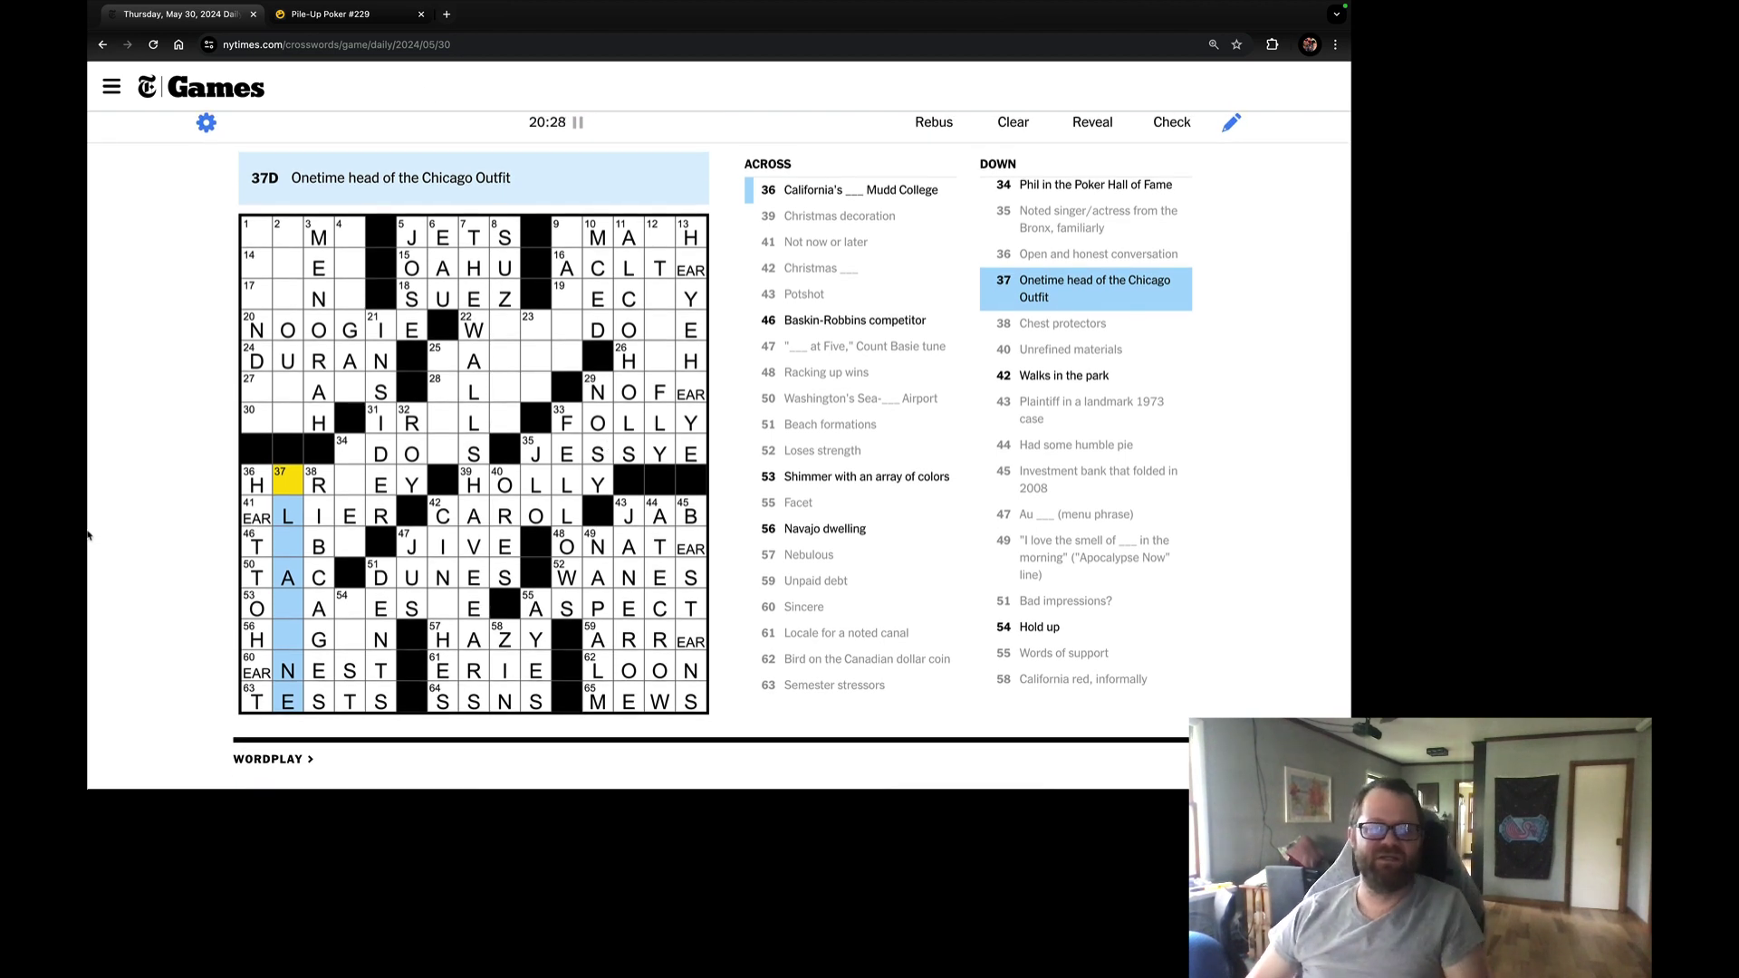
pyautogui.click(257, 238)
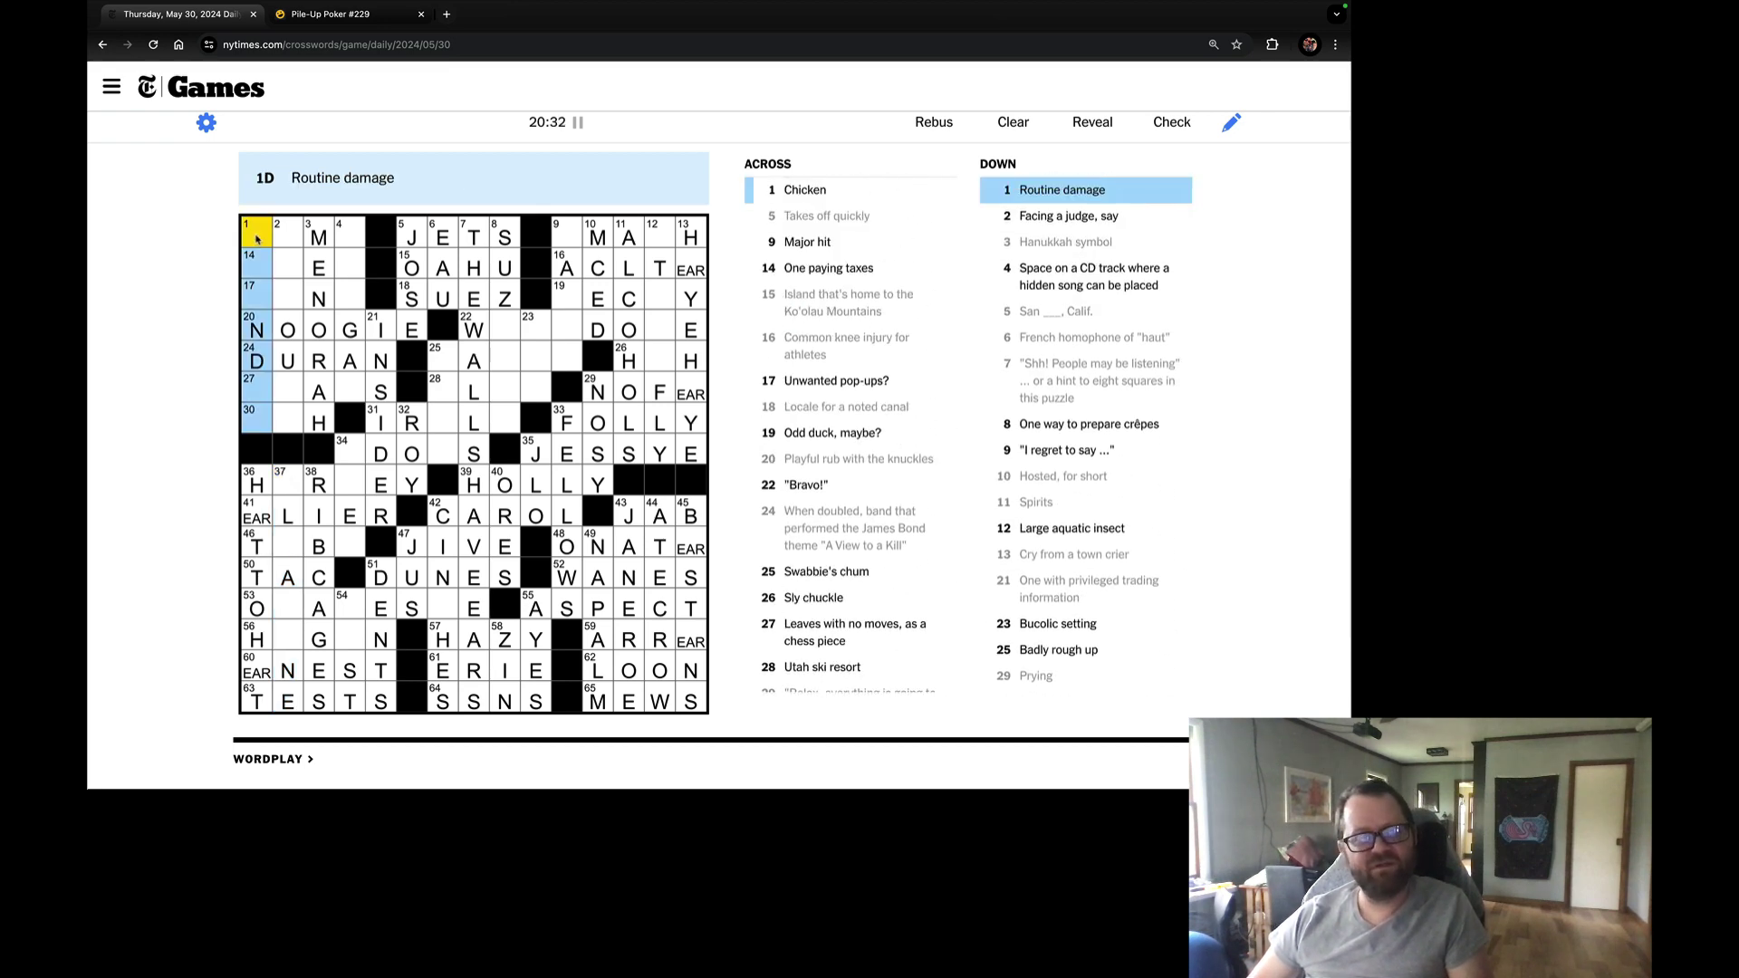
pyautogui.click(289, 238)
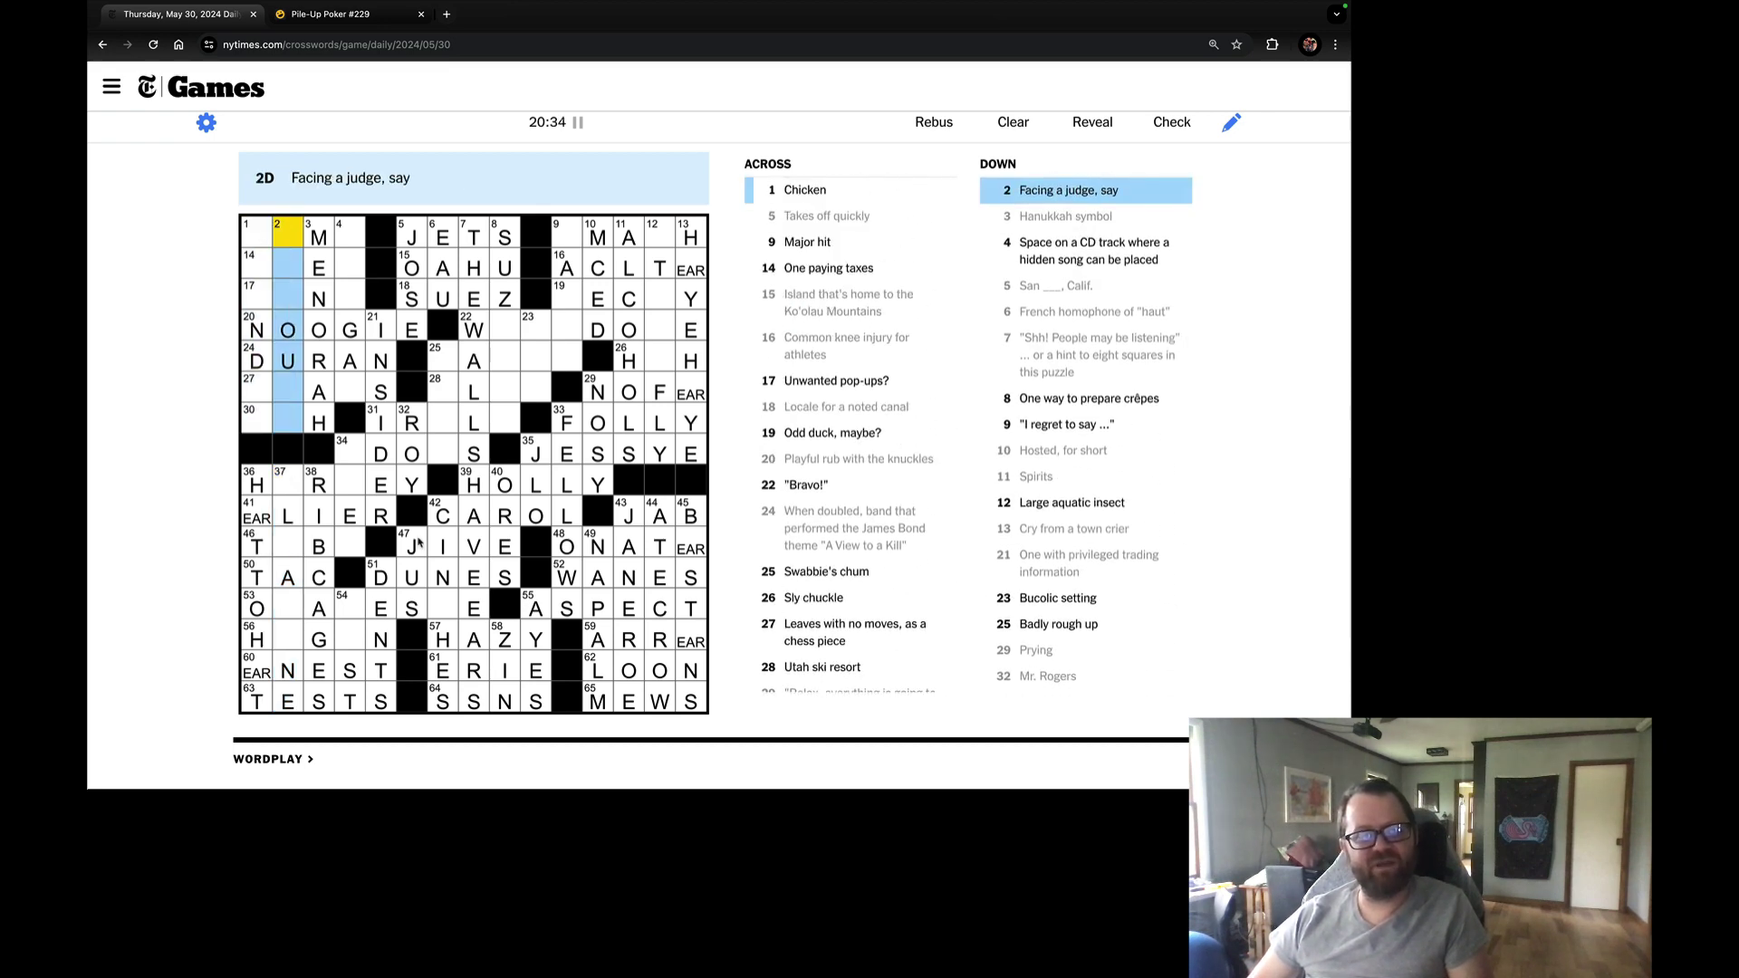
pyautogui.click(289, 484)
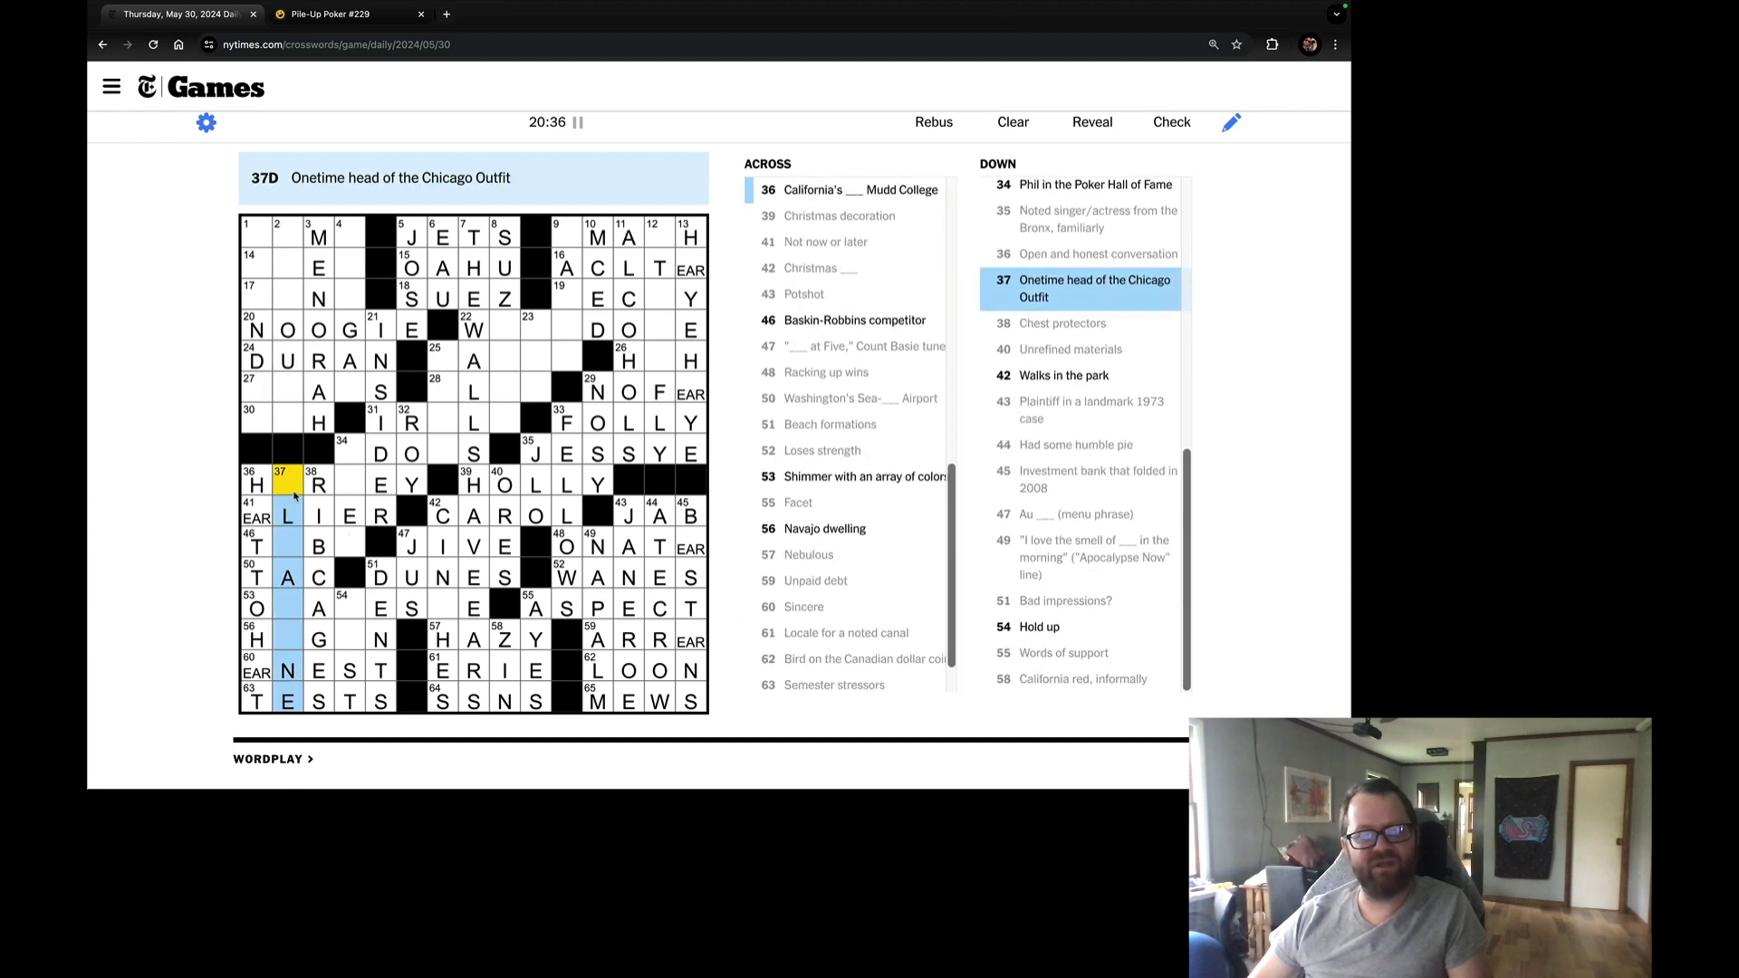
pyautogui.press('Tab')
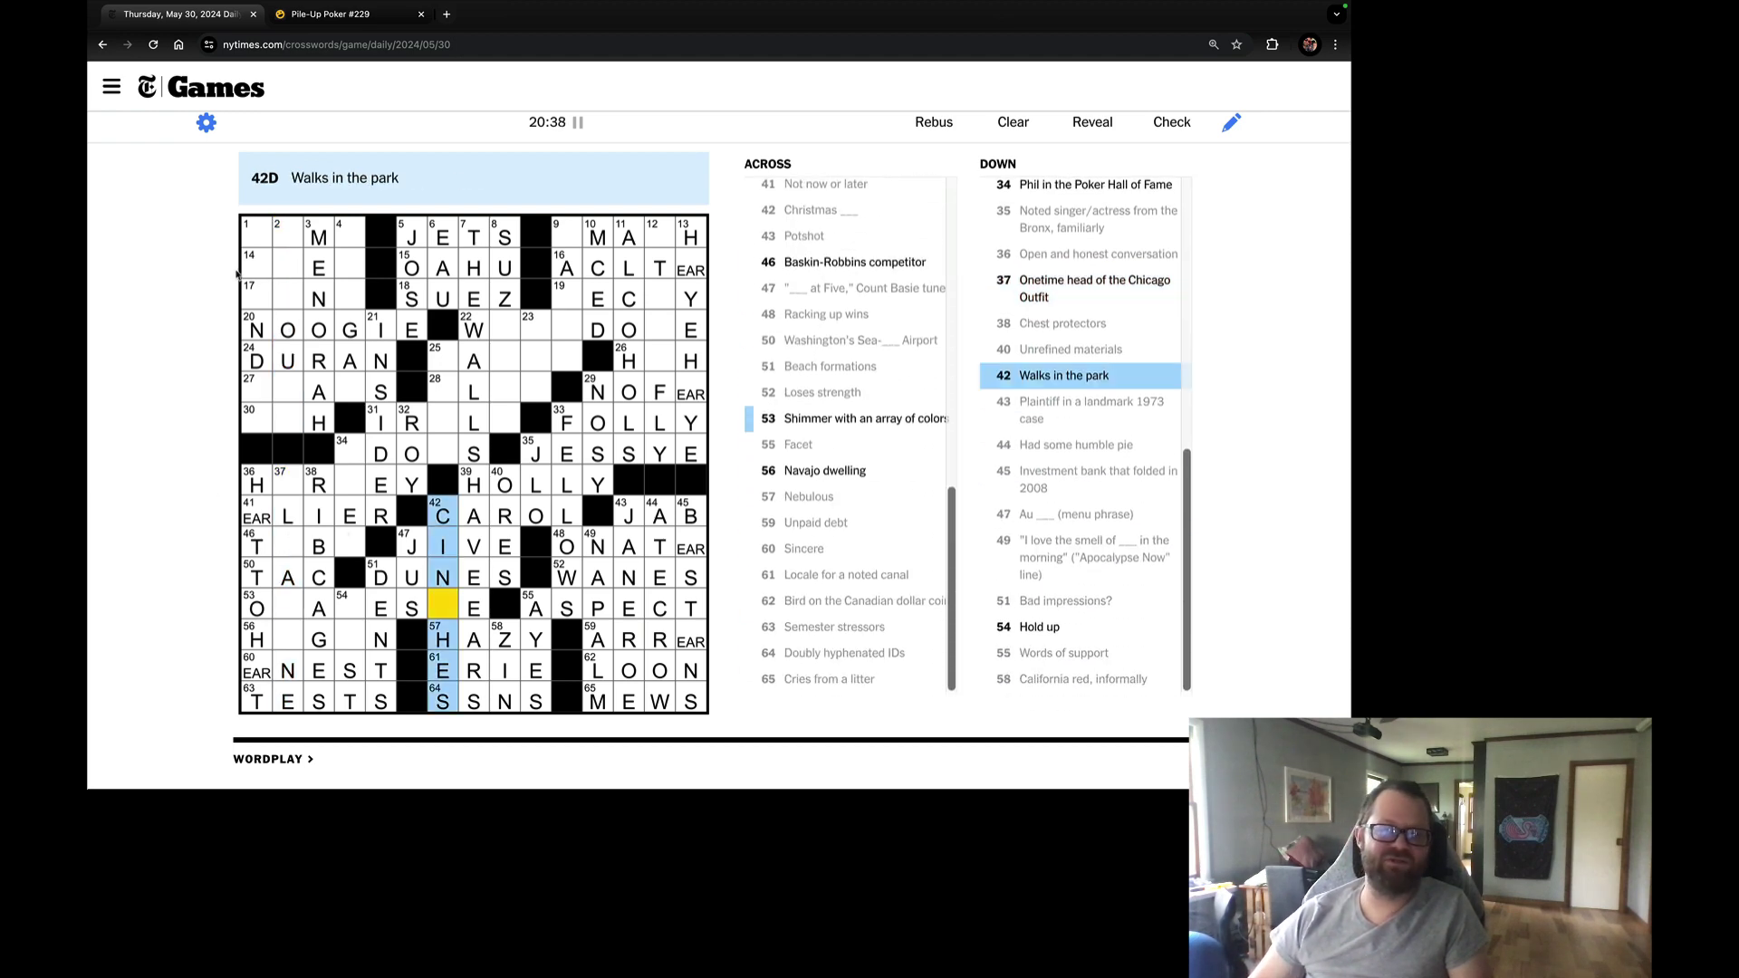
pyautogui.click(249, 237)
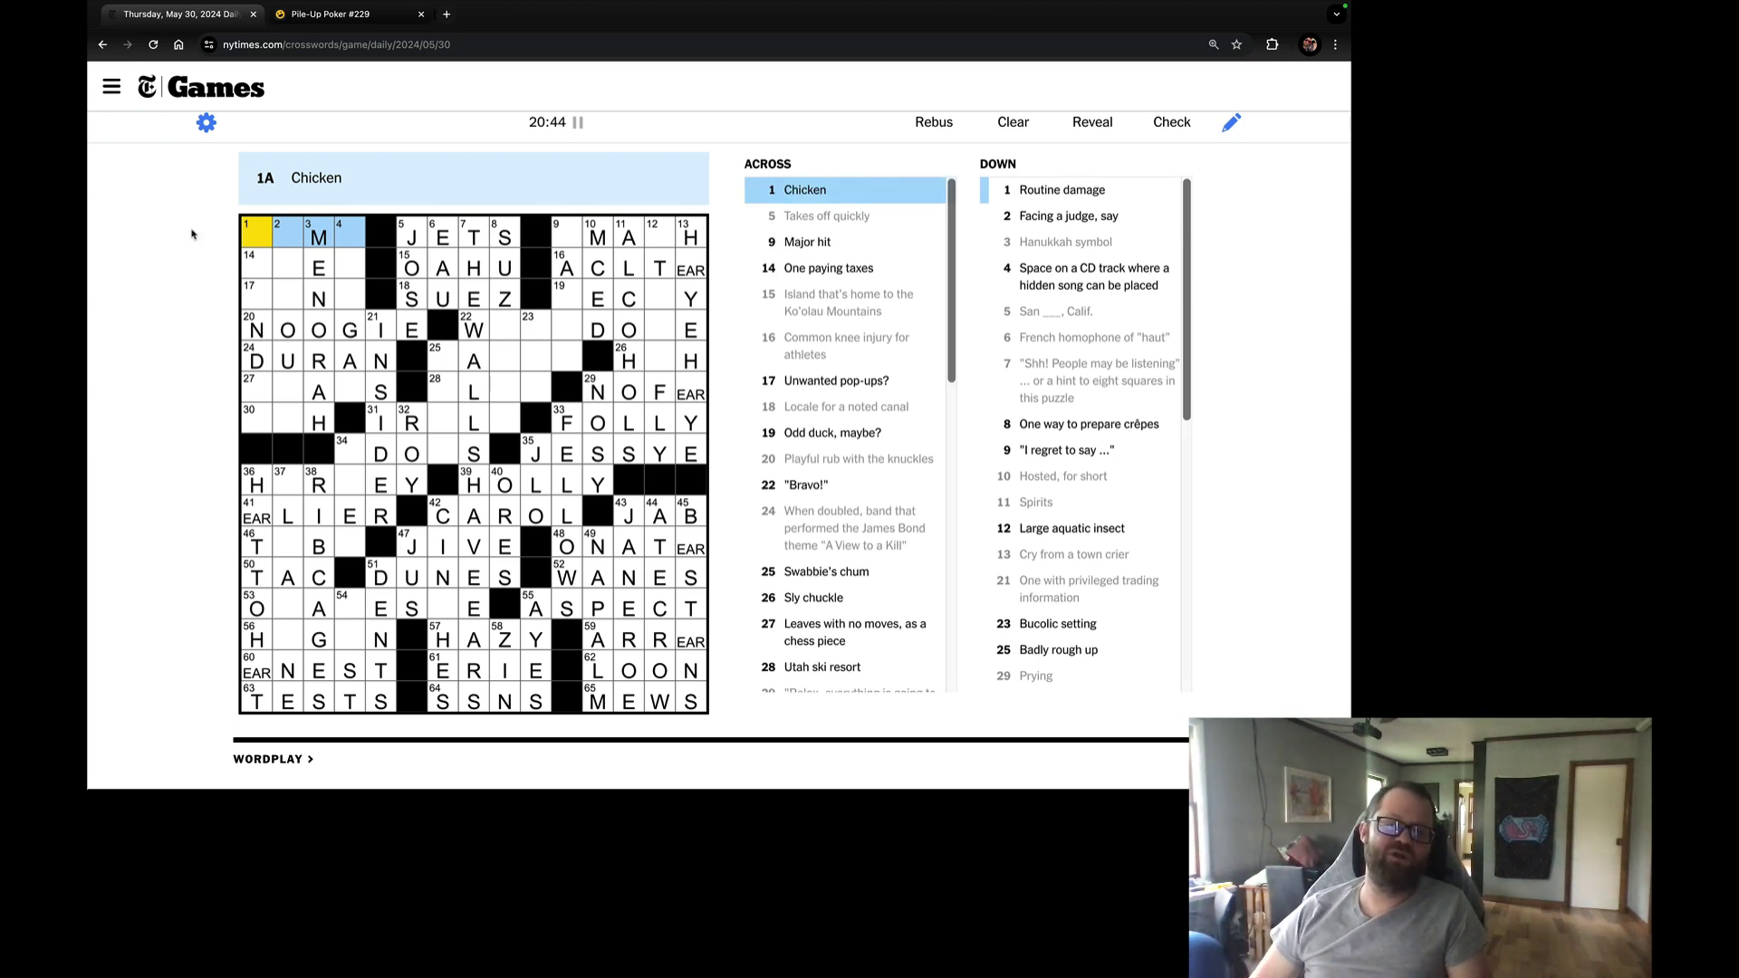
# Complete SMASH at 9-Across and enter an EAR rebus in square 14.
pyautogui.press('Tab')
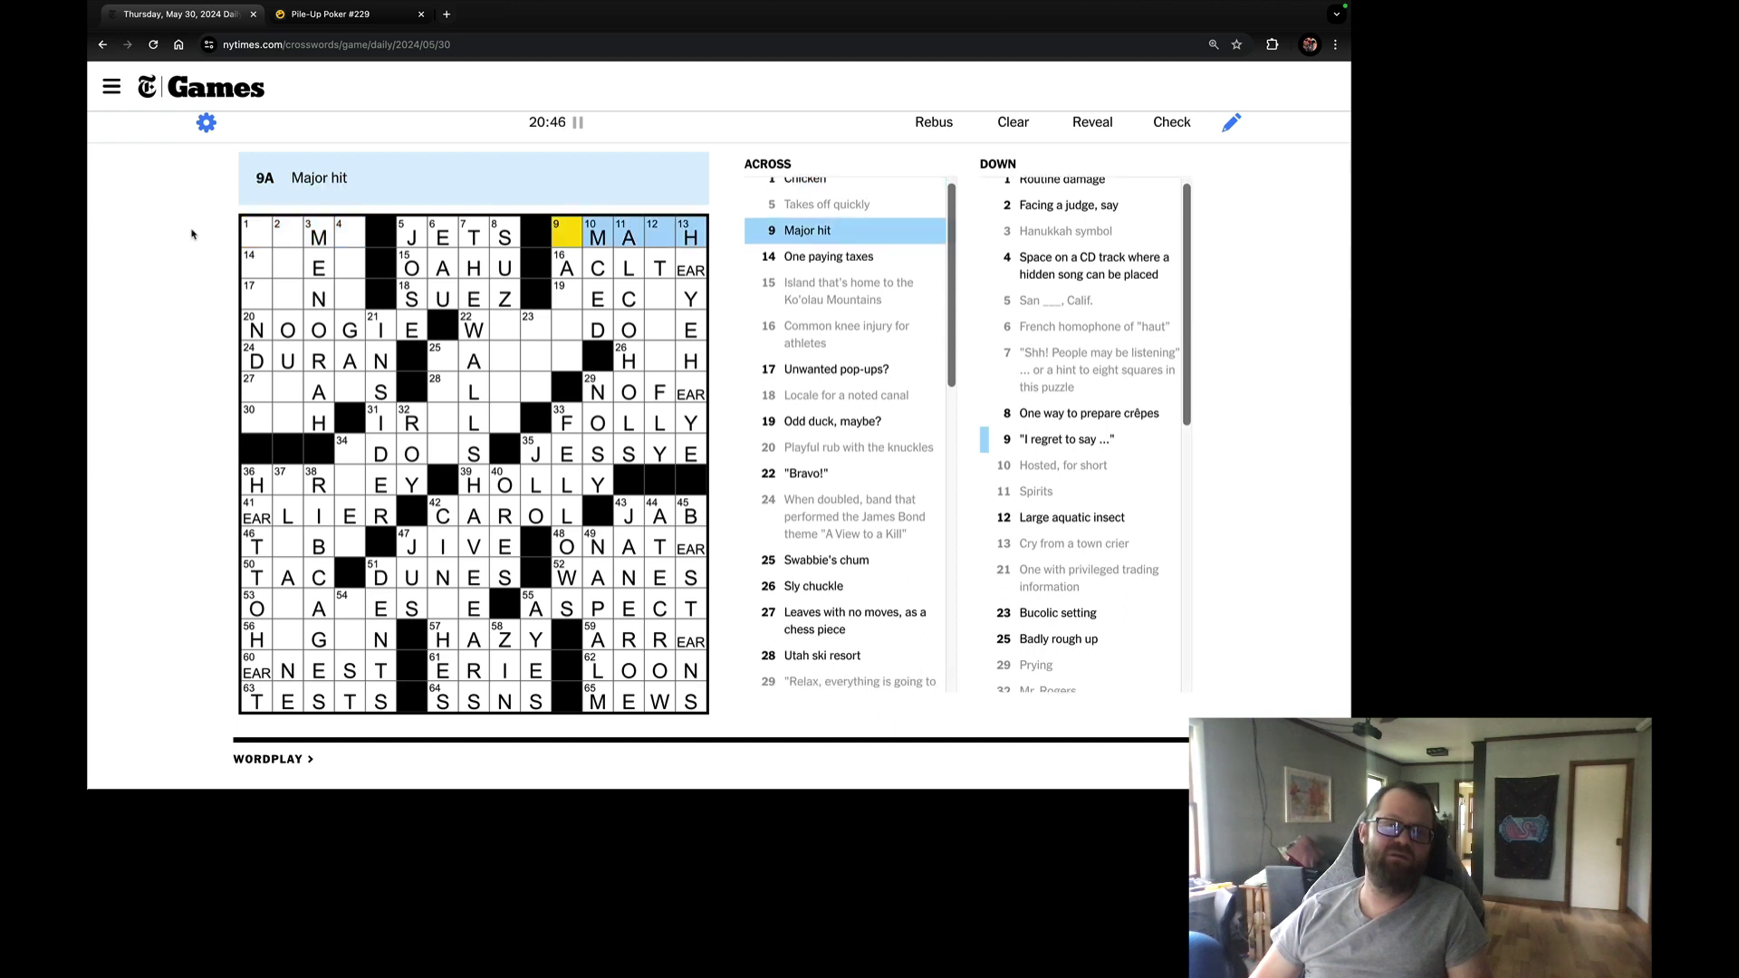
pyautogui.write('SS')
pyautogui.press('Tab')
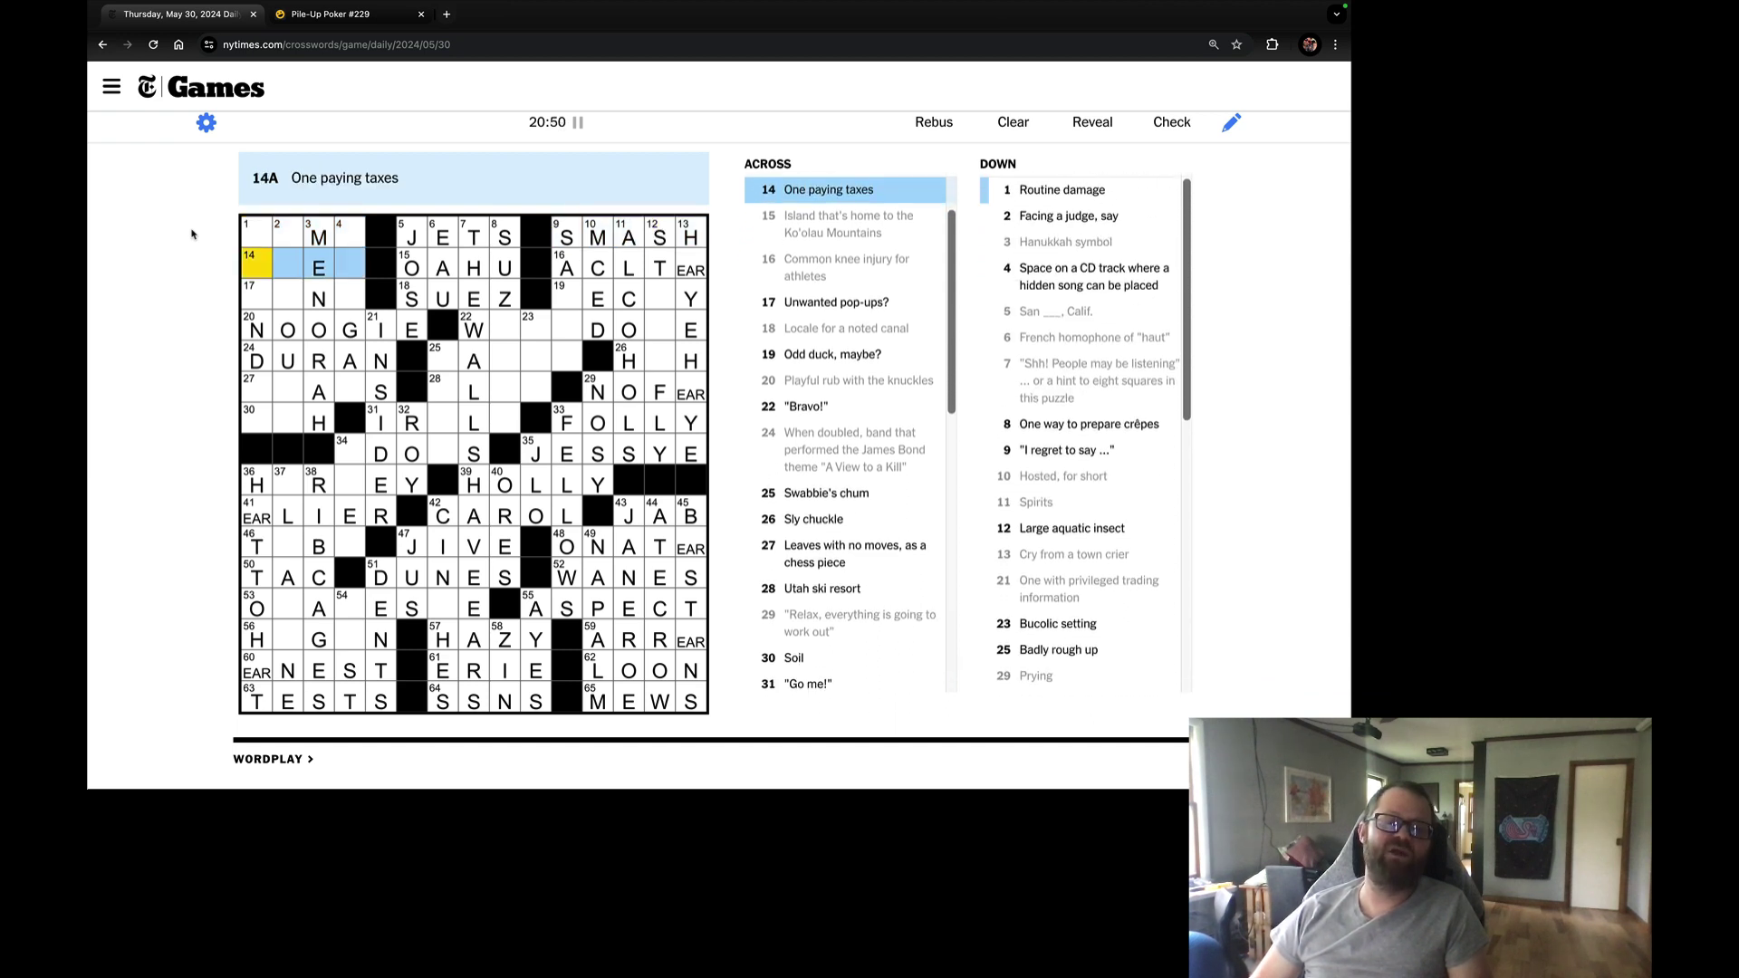
pyautogui.click(934, 121)
pyautogui.write('EAR')
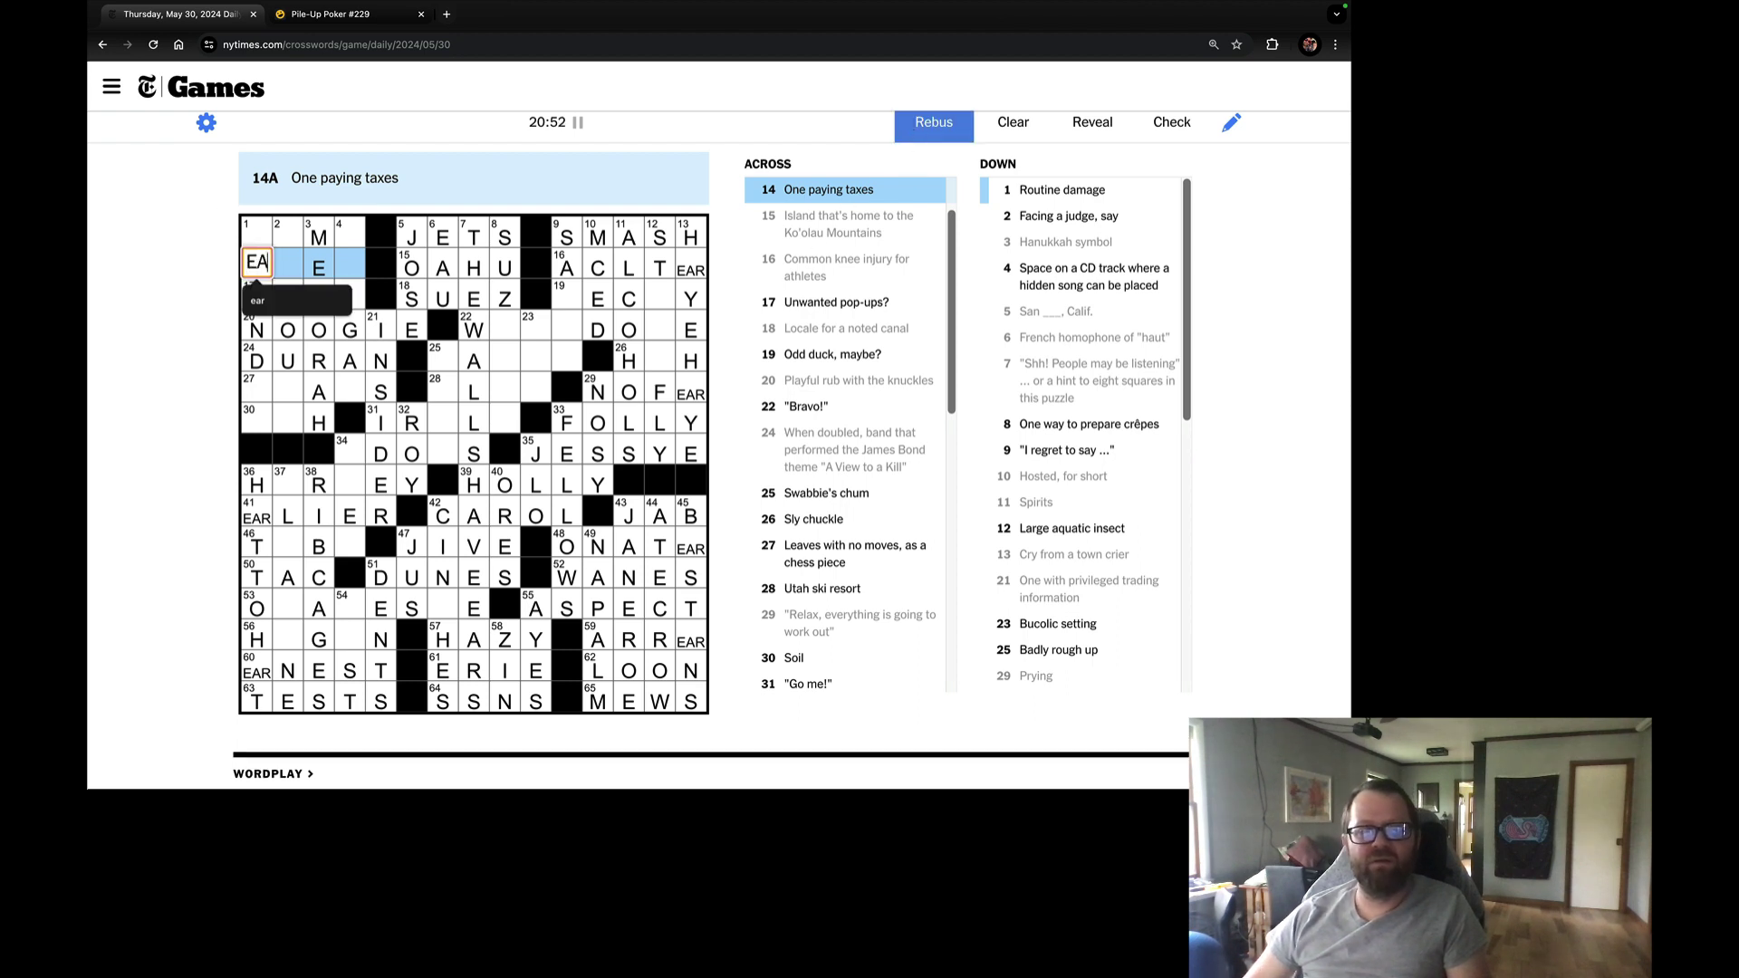
pyautogui.press('Return')
pyautogui.write('NER')
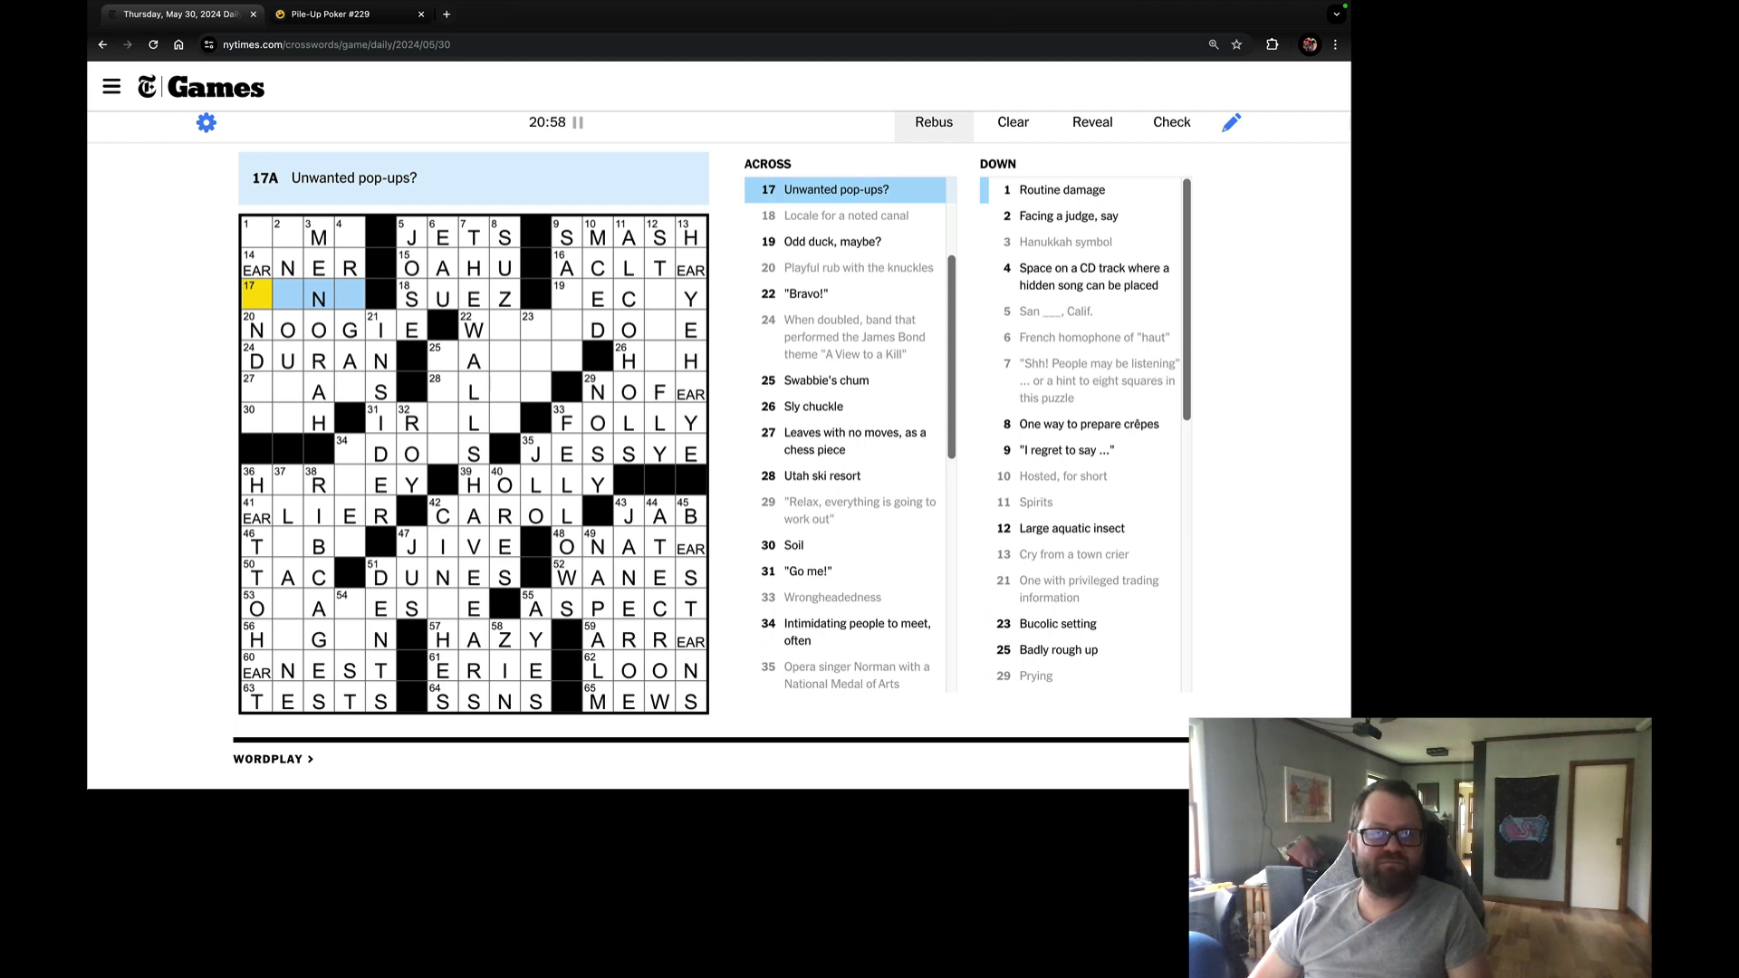
# Finish EARNER, fill WELLDONE and HEH, and enter EARTH at 30-Across.
pyautogui.press('Tab')
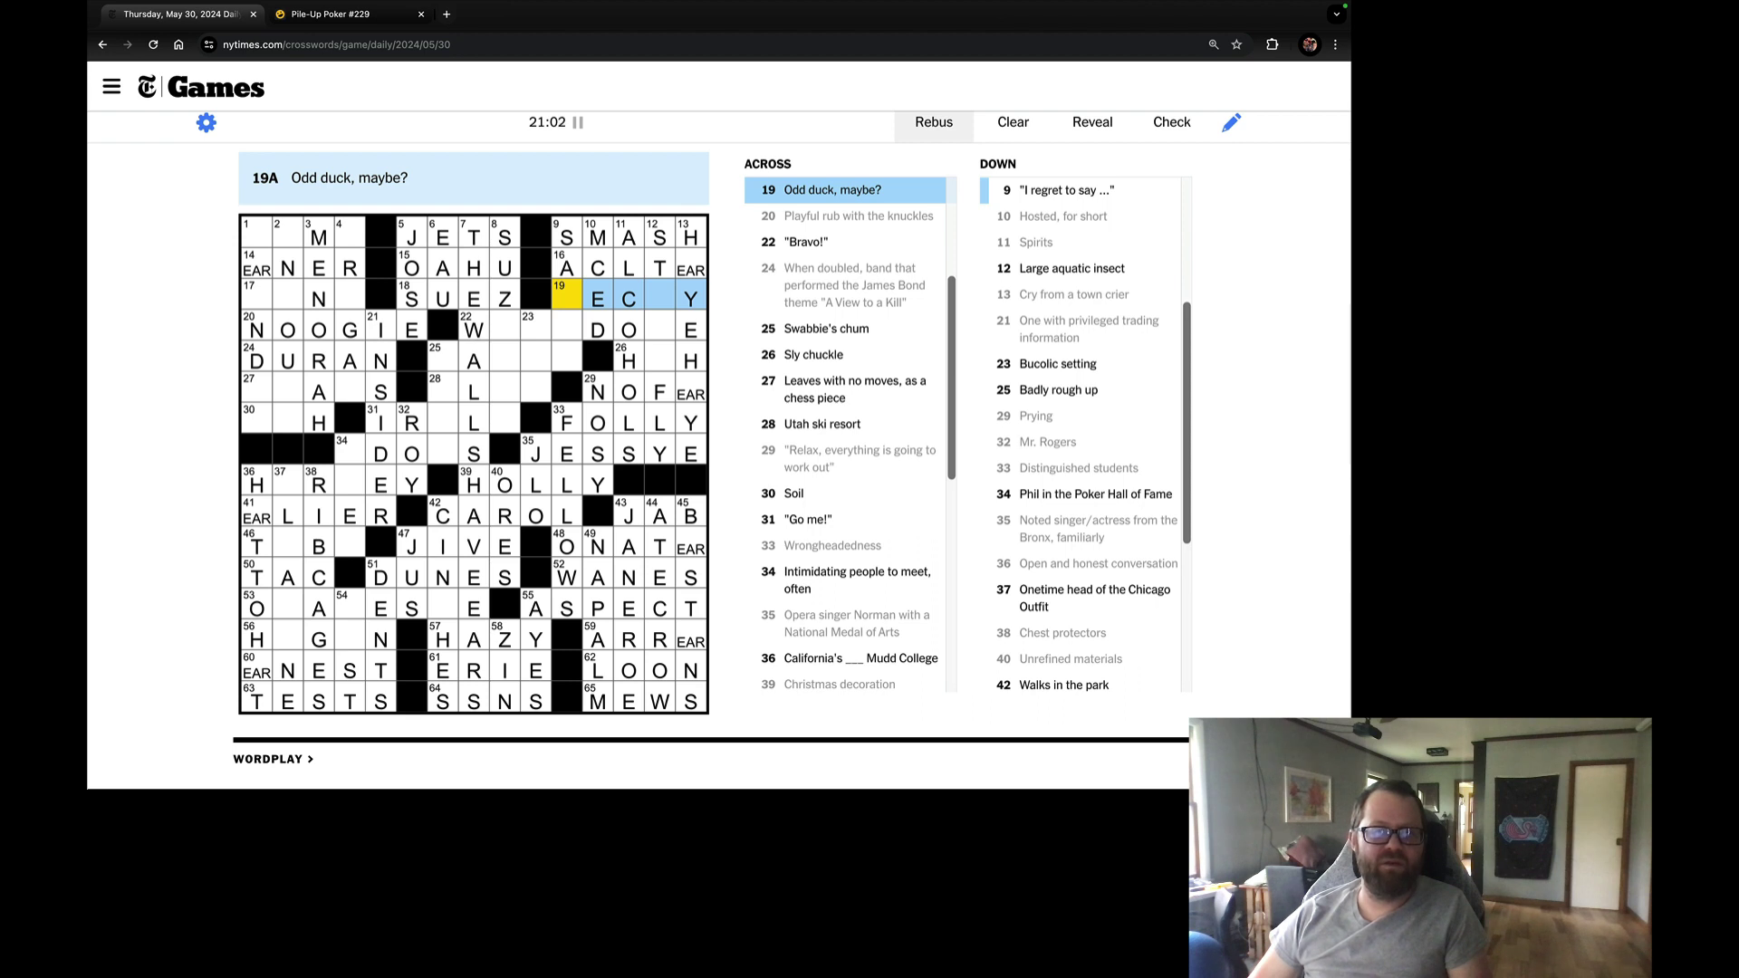
pyautogui.press('Tab')
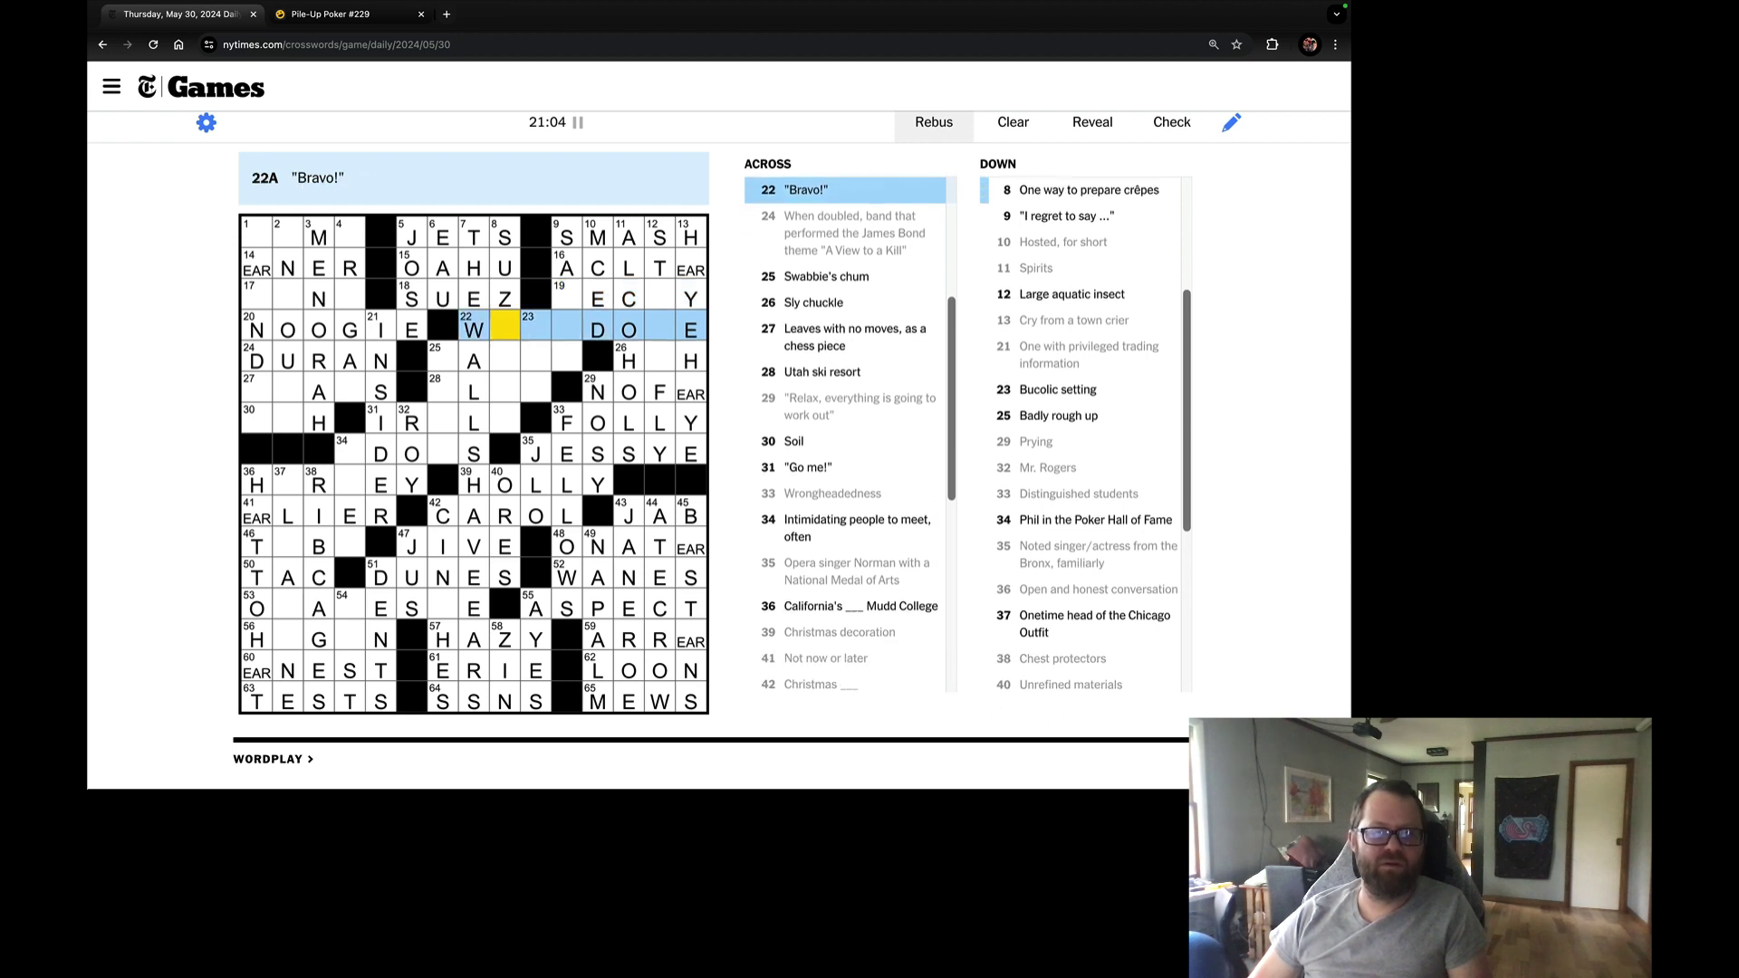
pyautogui.write('ELLDON')
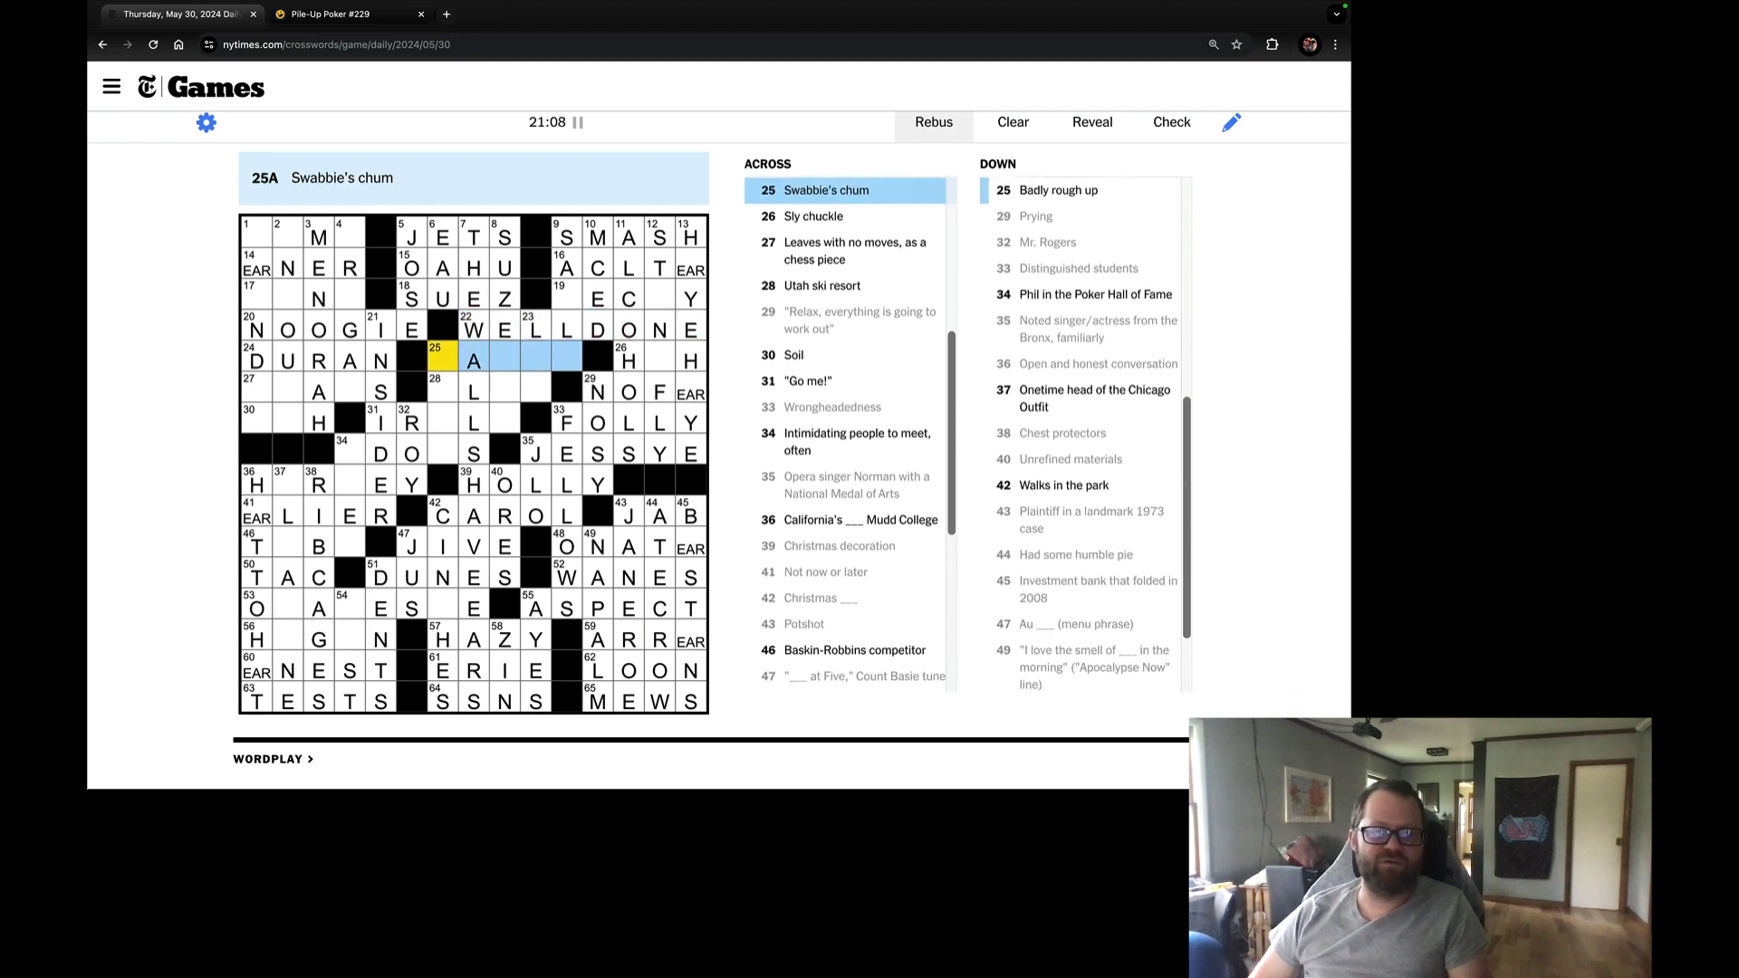
pyautogui.press('Tab')
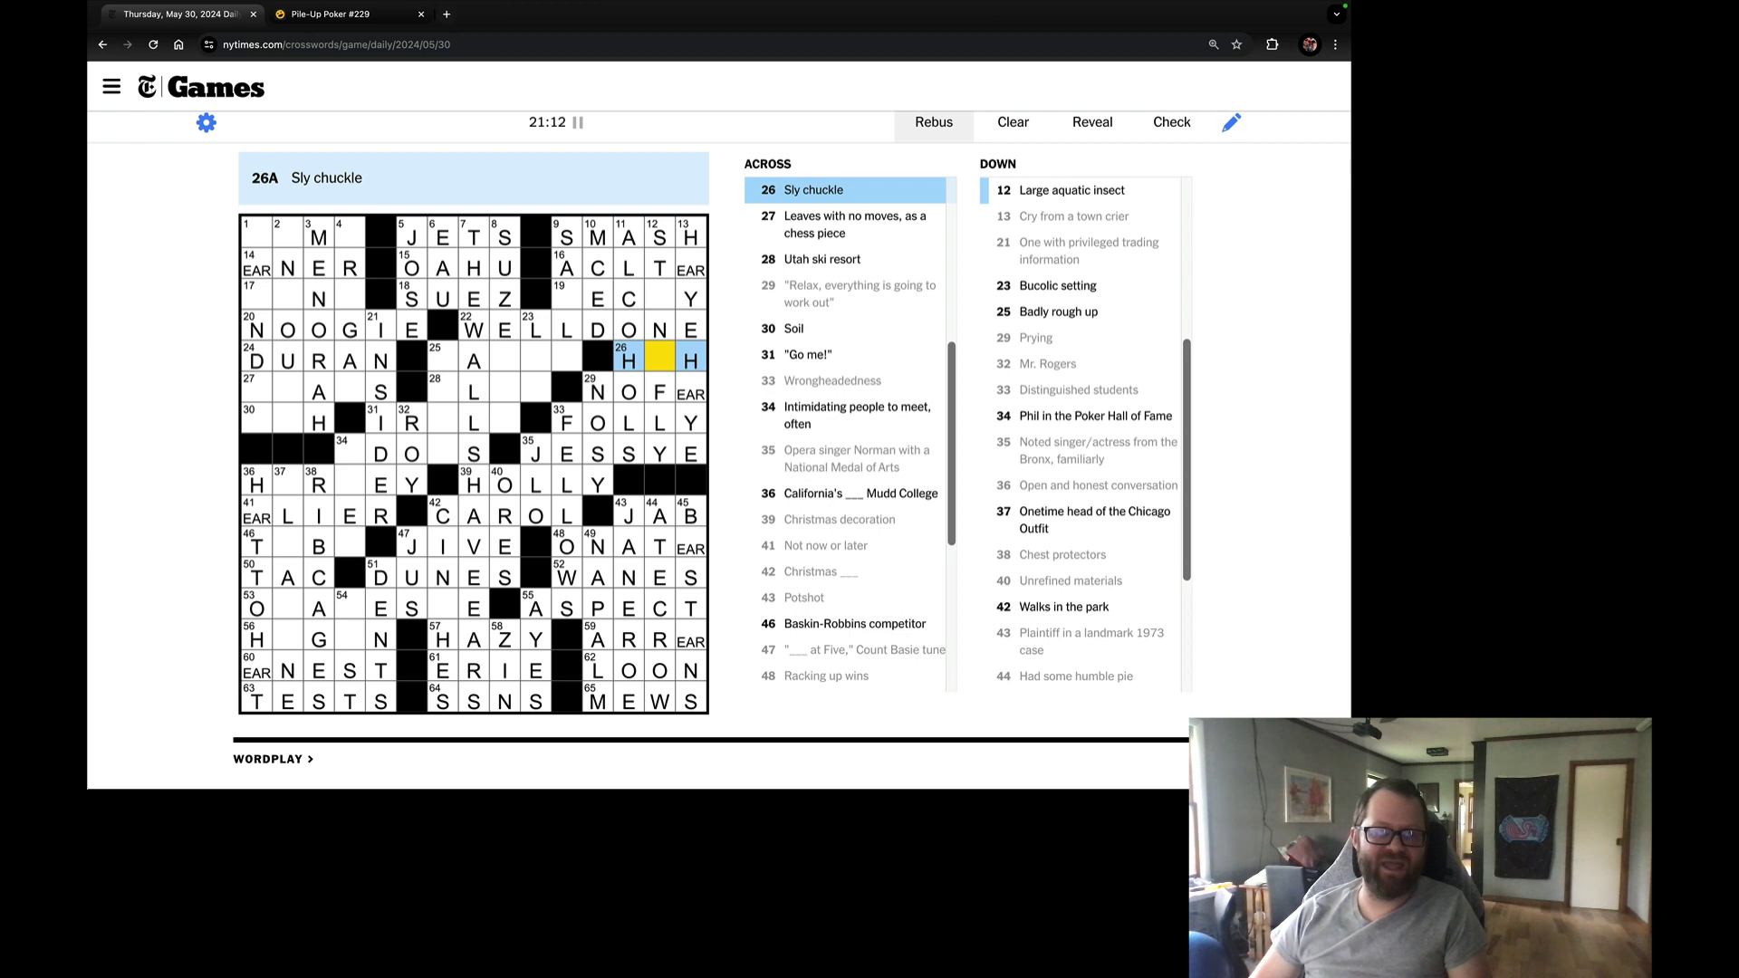
pyautogui.write('E')
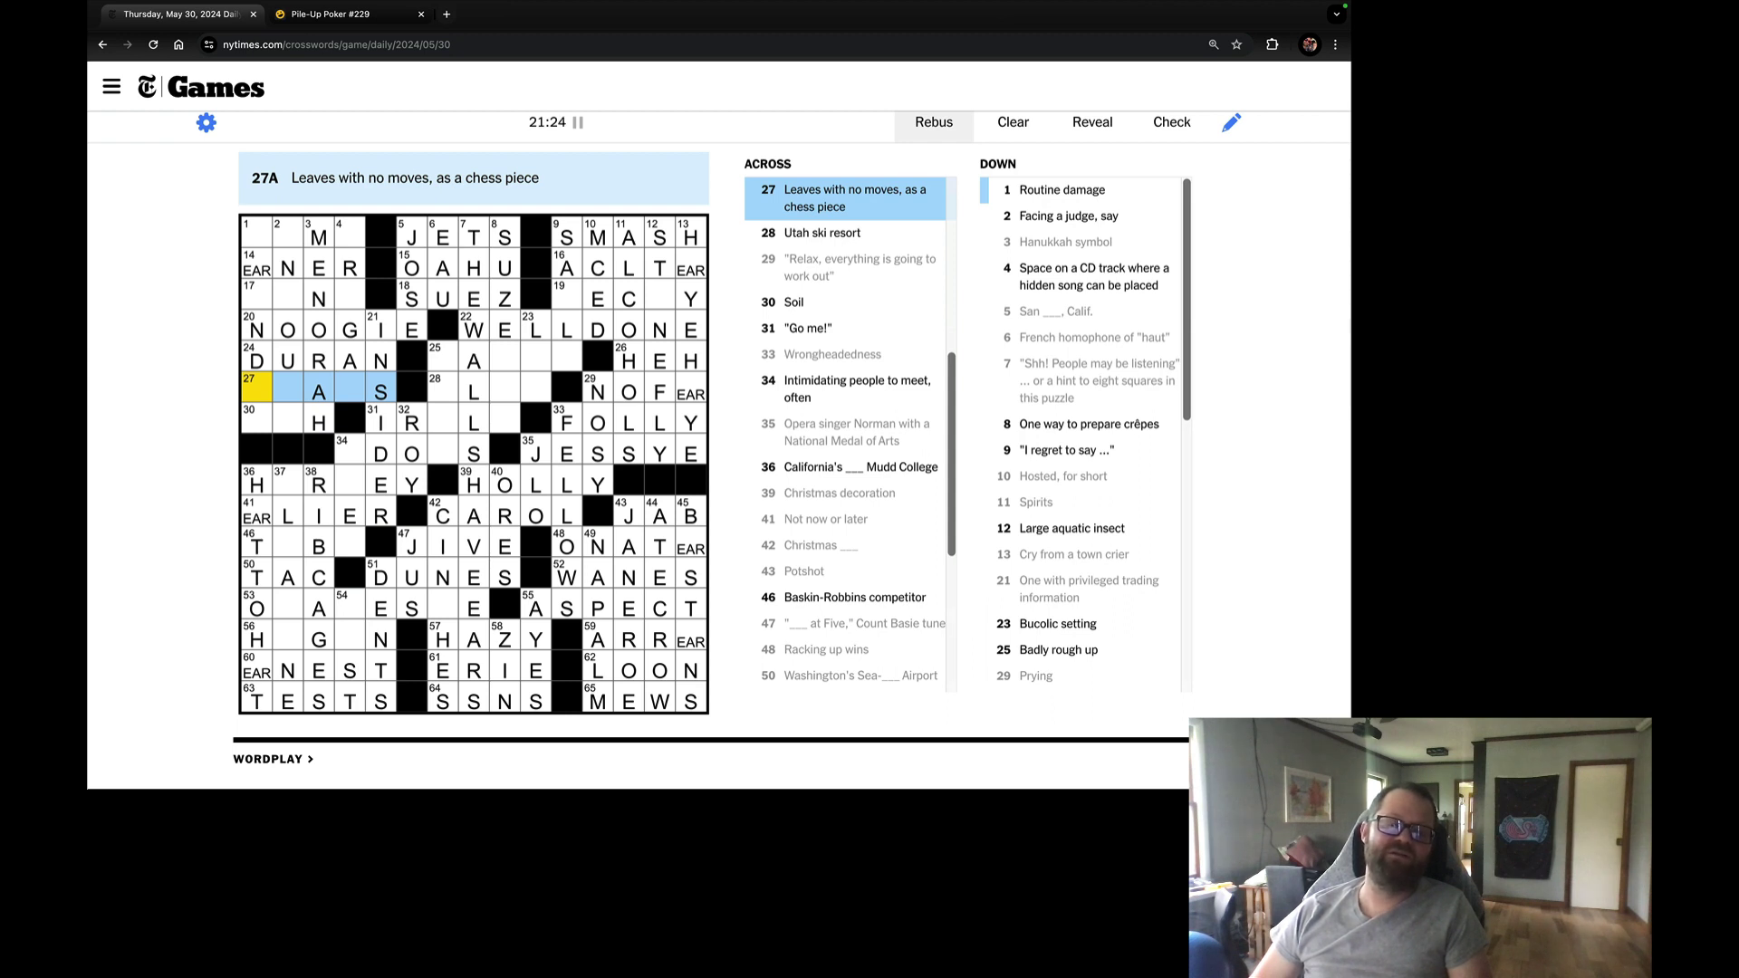
pyautogui.press('Tab')
pyautogui.press('Tab')
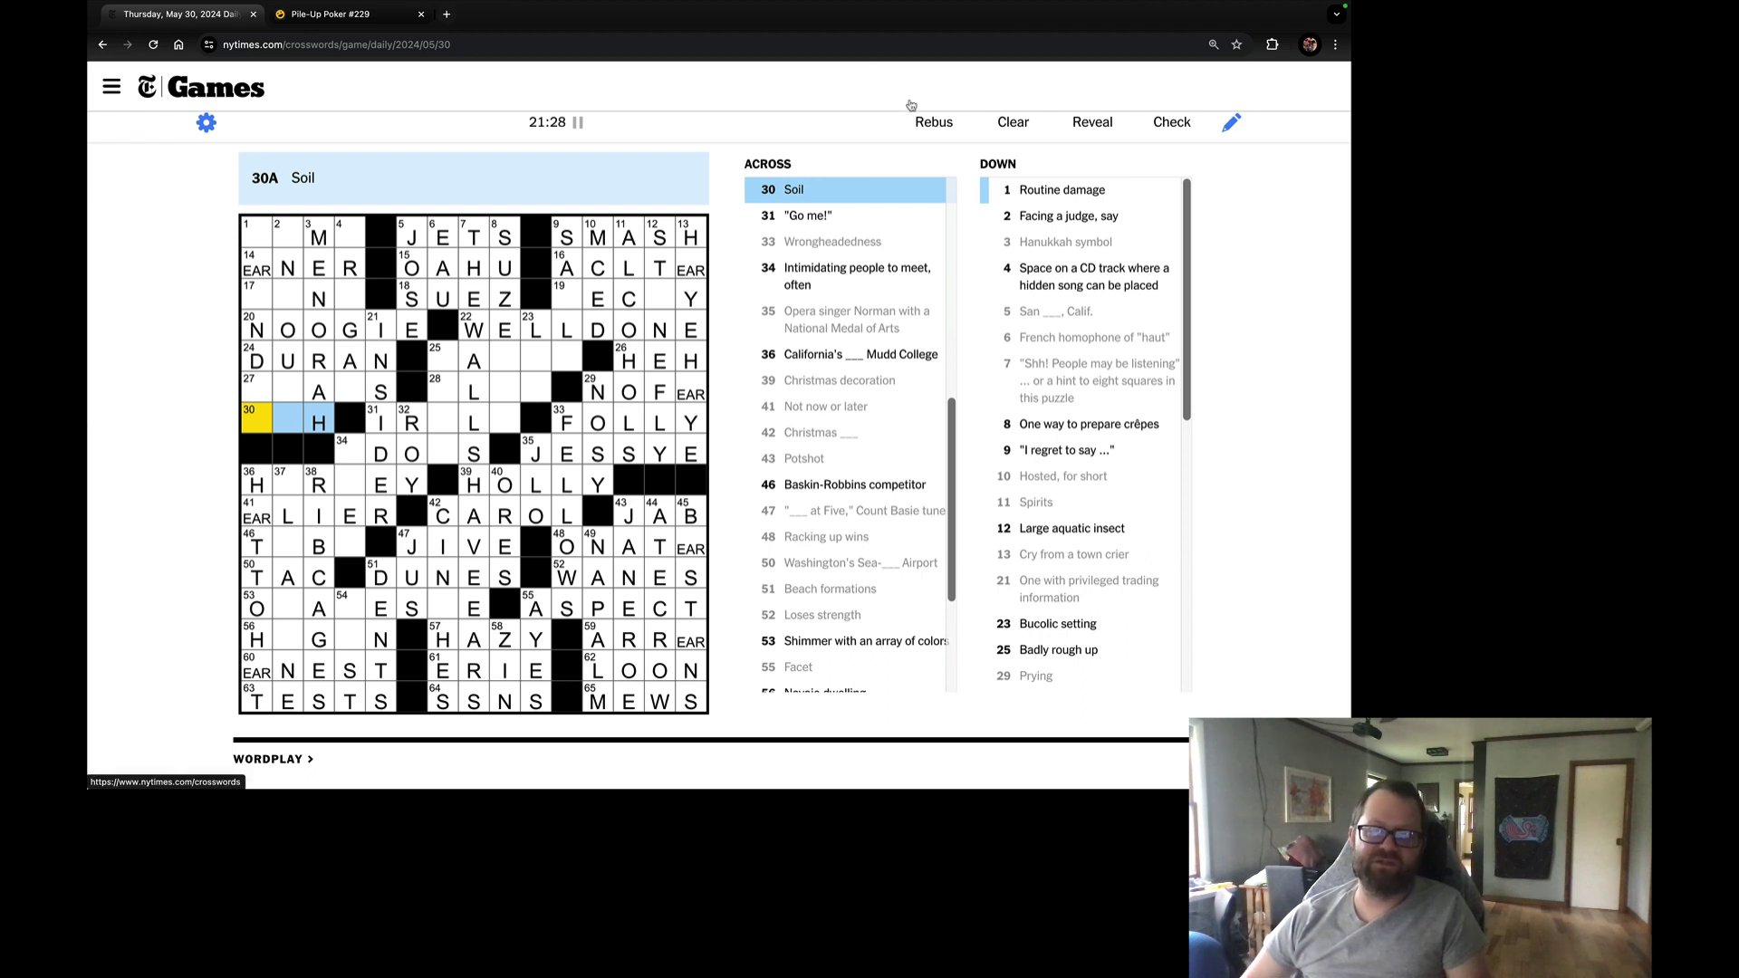
pyautogui.write('EART')
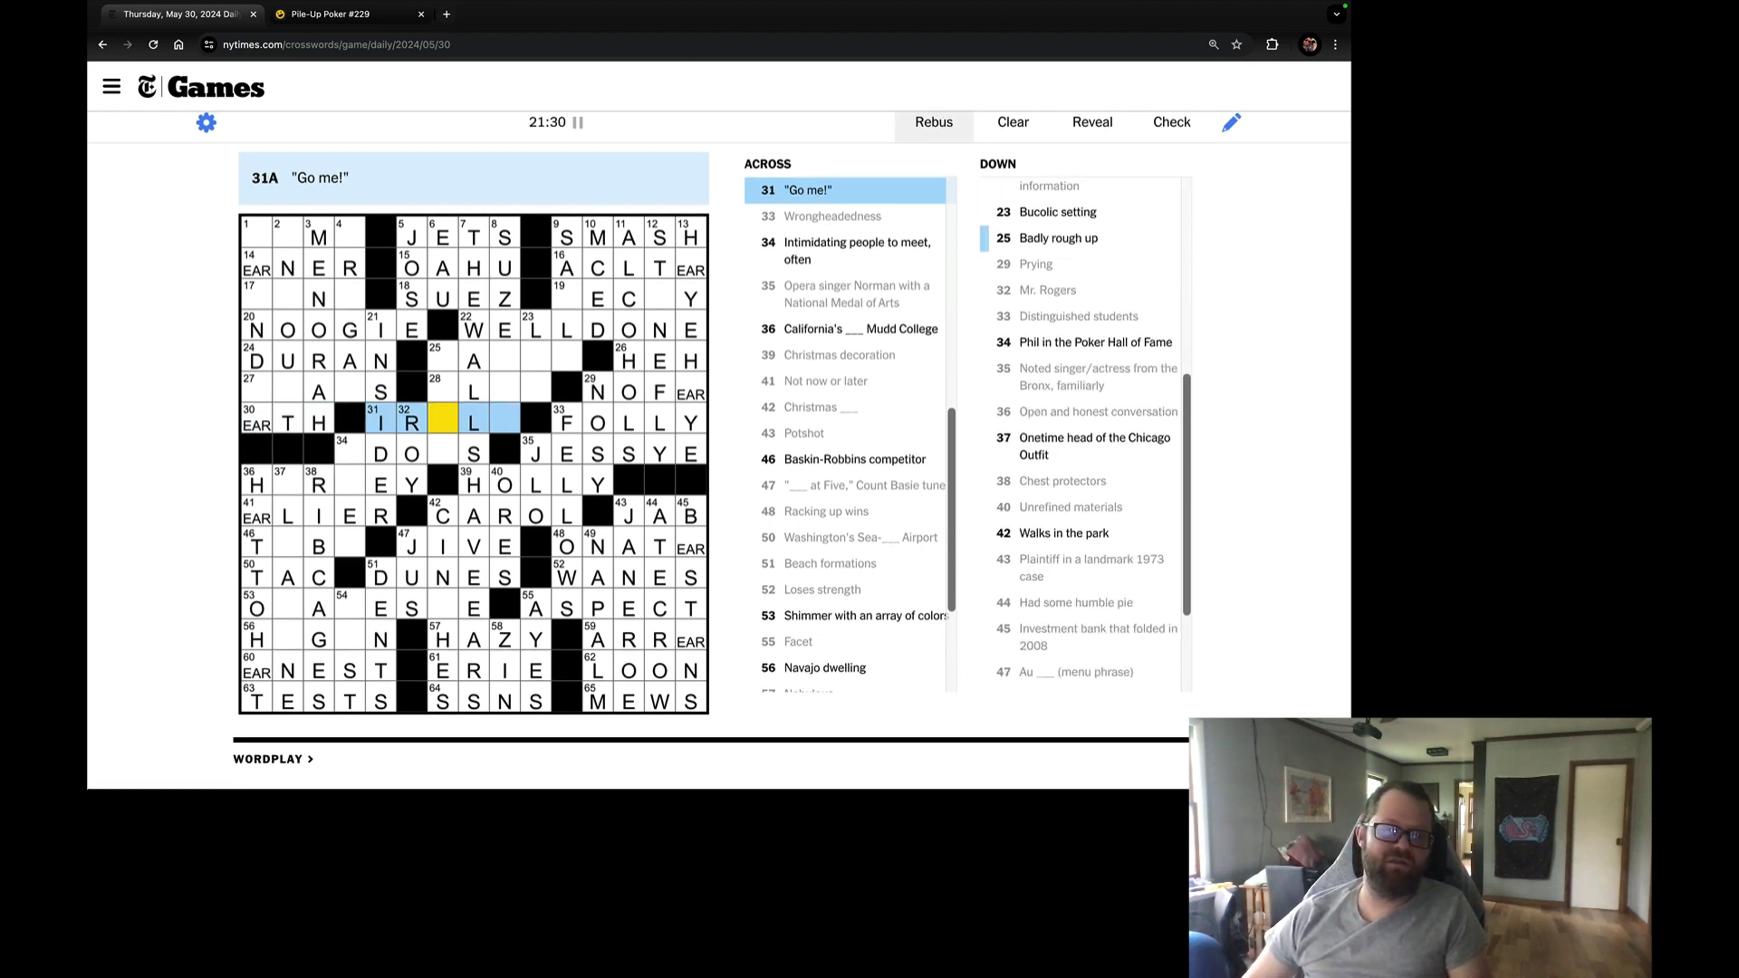
# Revisit the Leaves with no moves, Utah ski resort, Shimmer and Navajo dwelling answers.
pyautogui.click(252, 396)
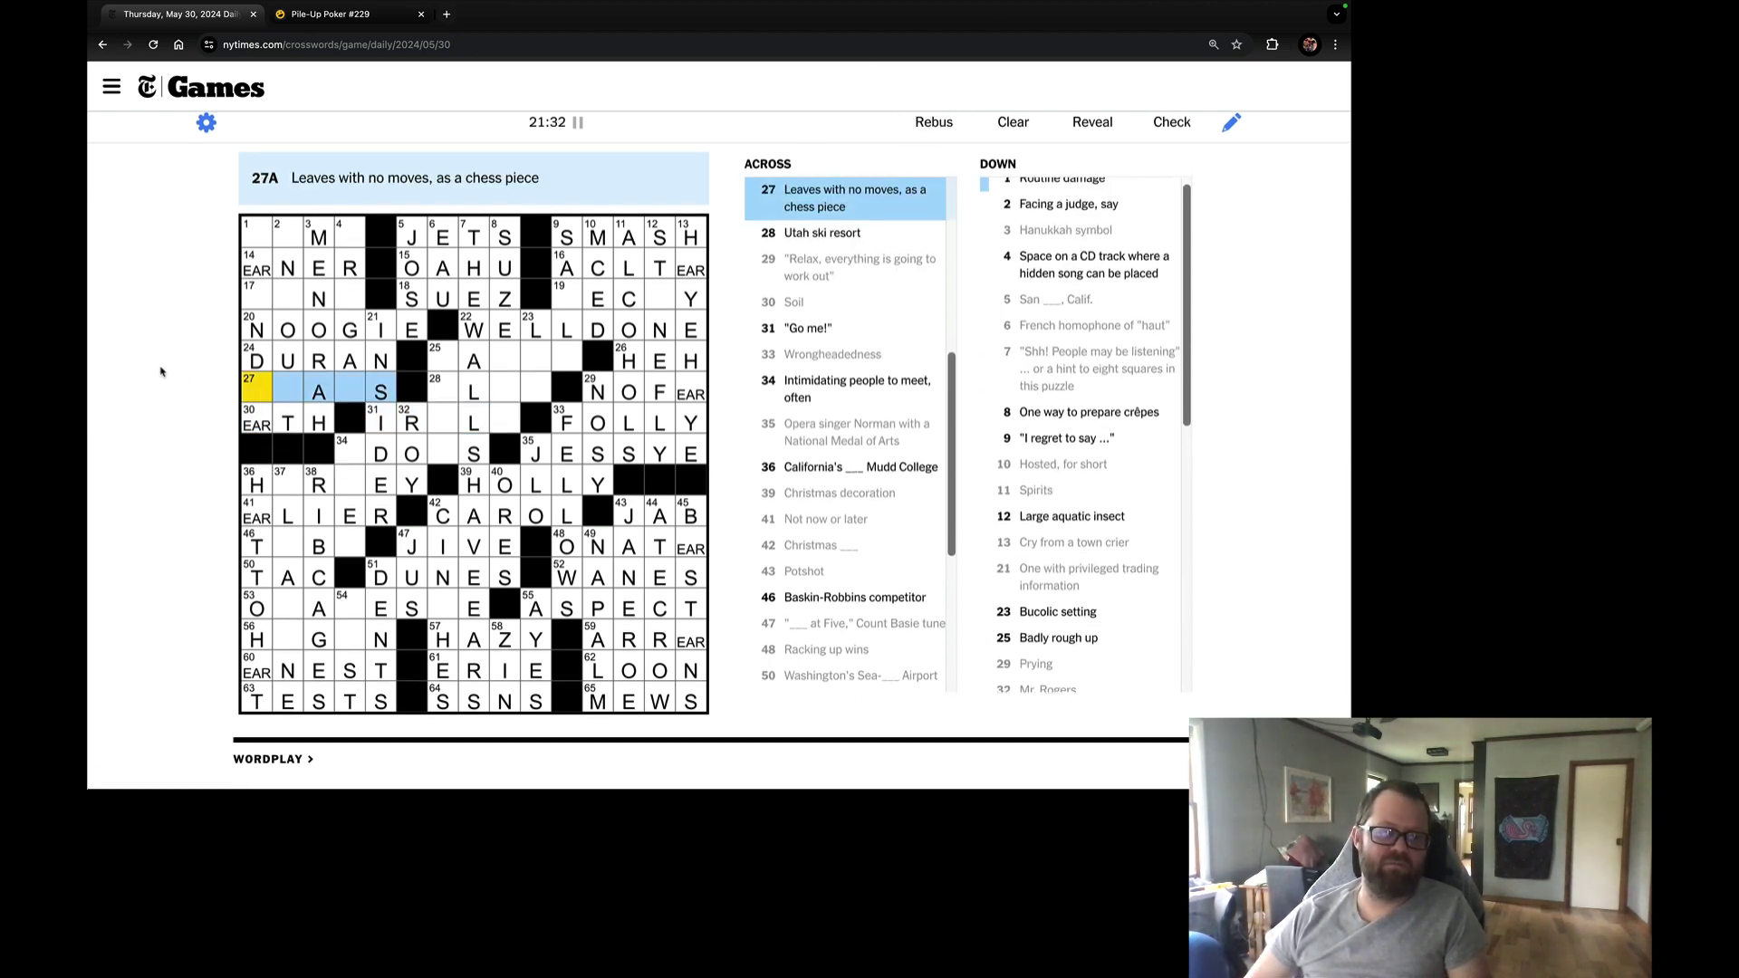
pyautogui.press('Tab')
pyautogui.press('Tab')
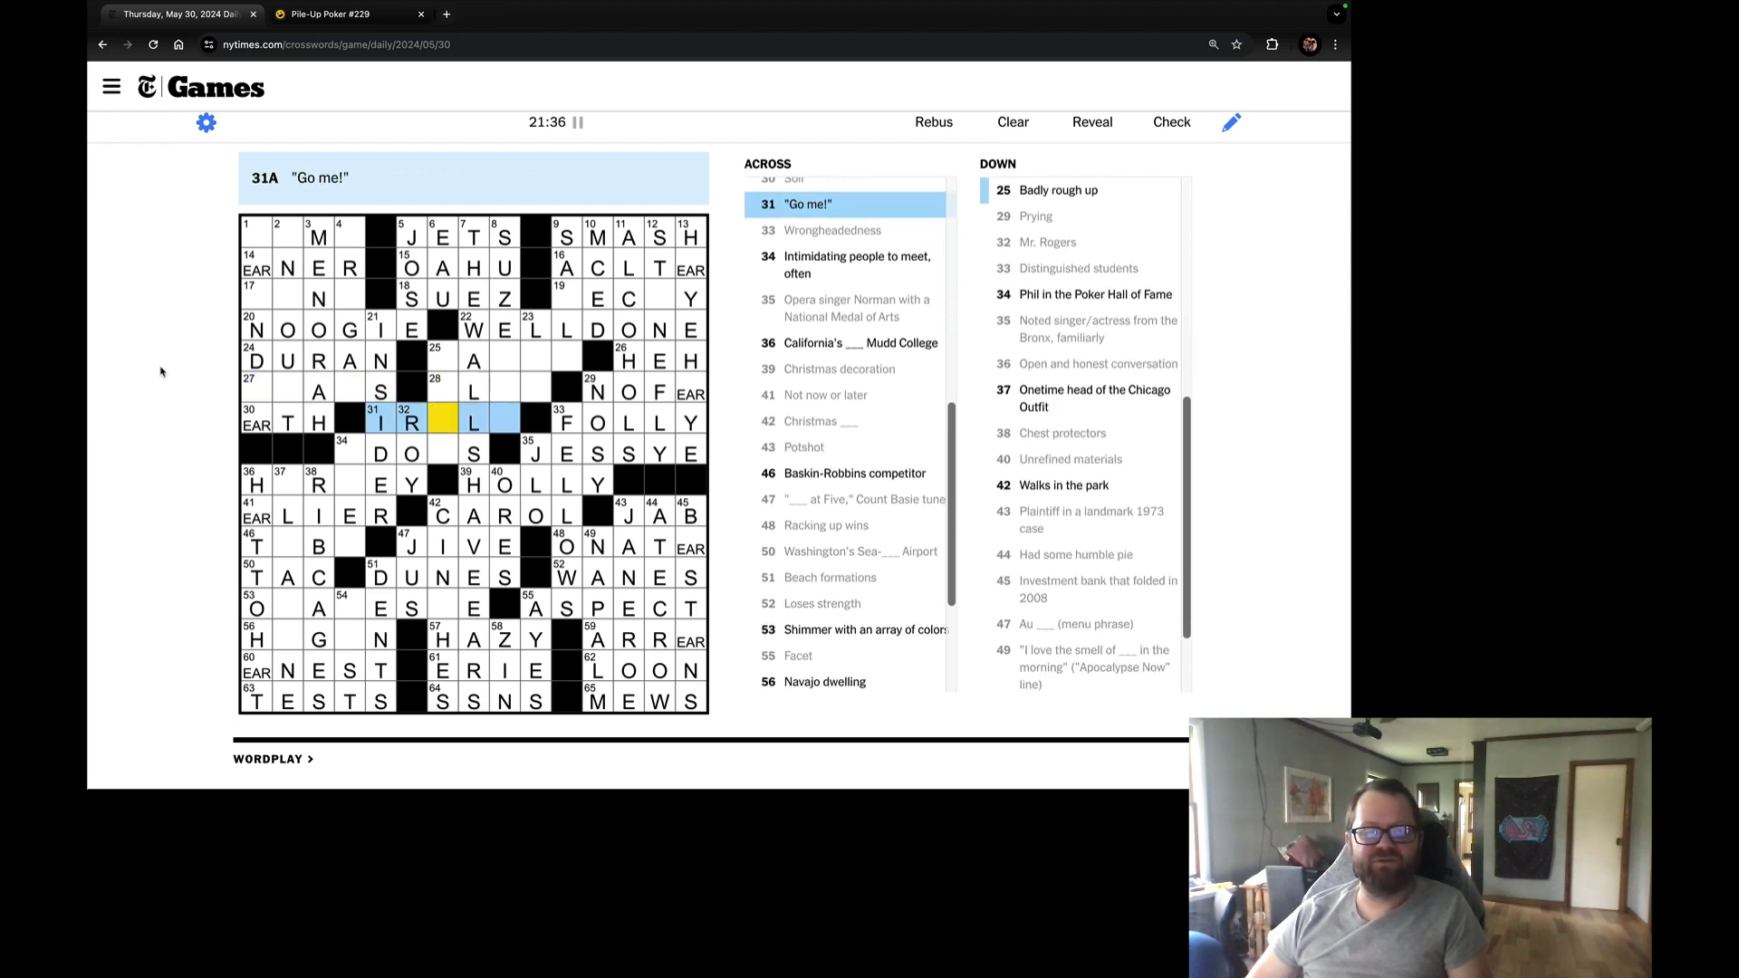
pyautogui.write('UE')
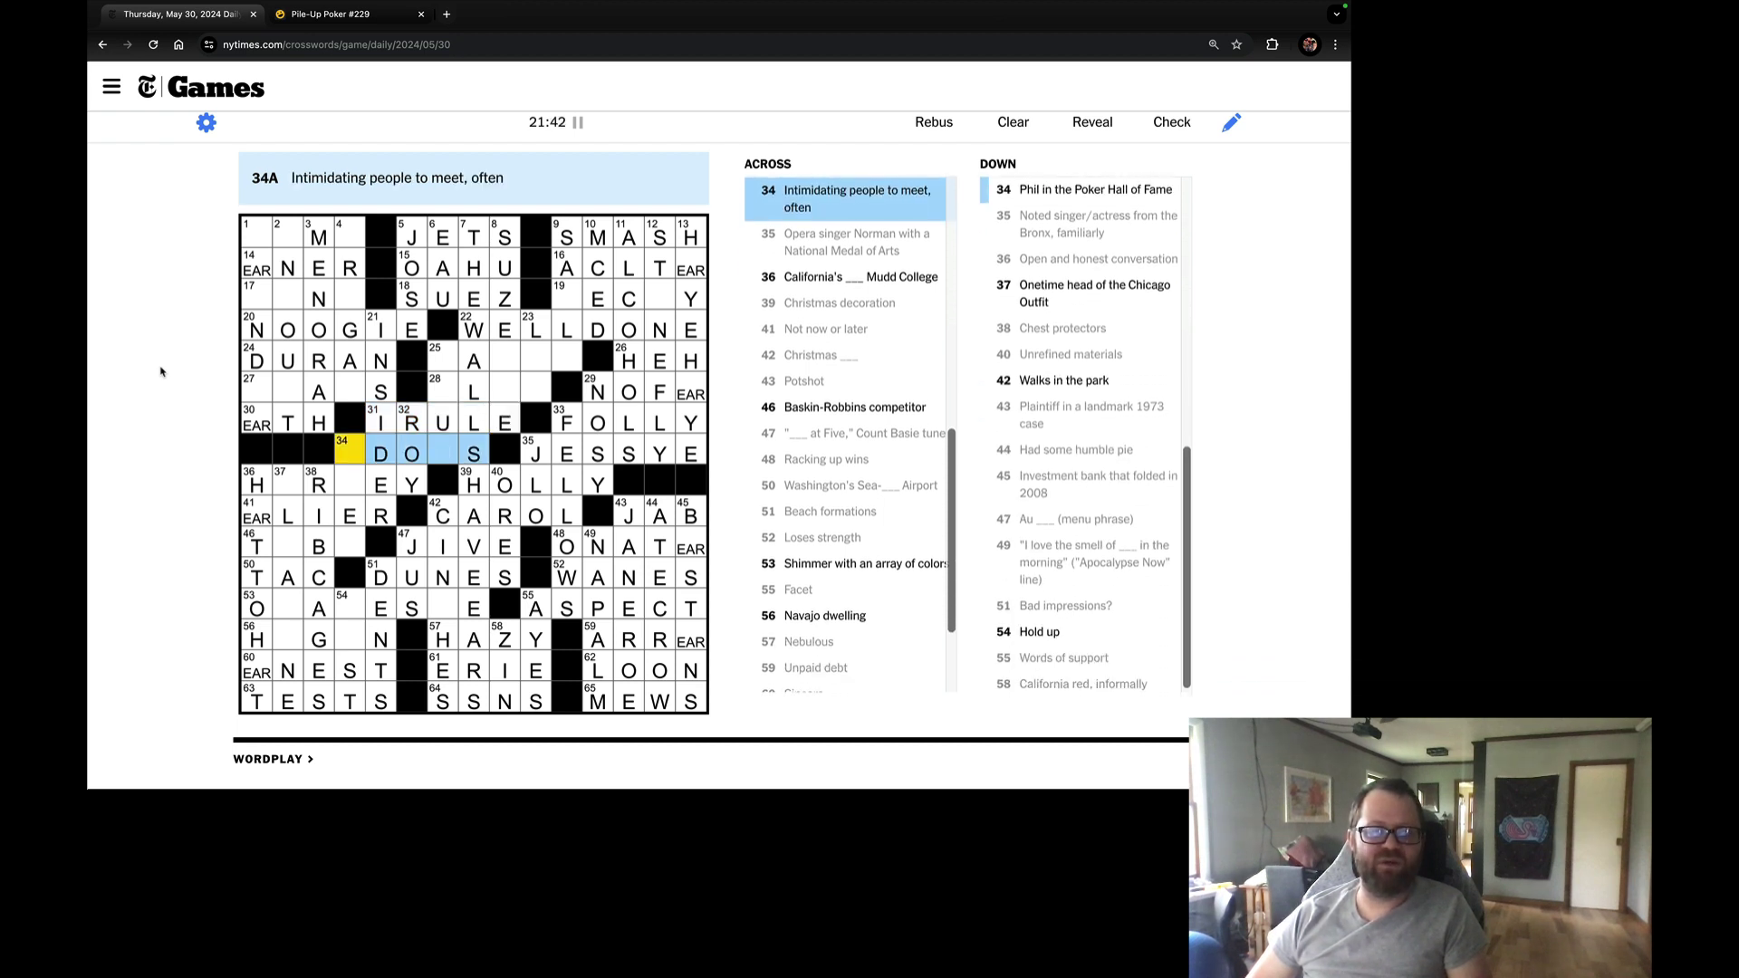
pyautogui.write('IL')
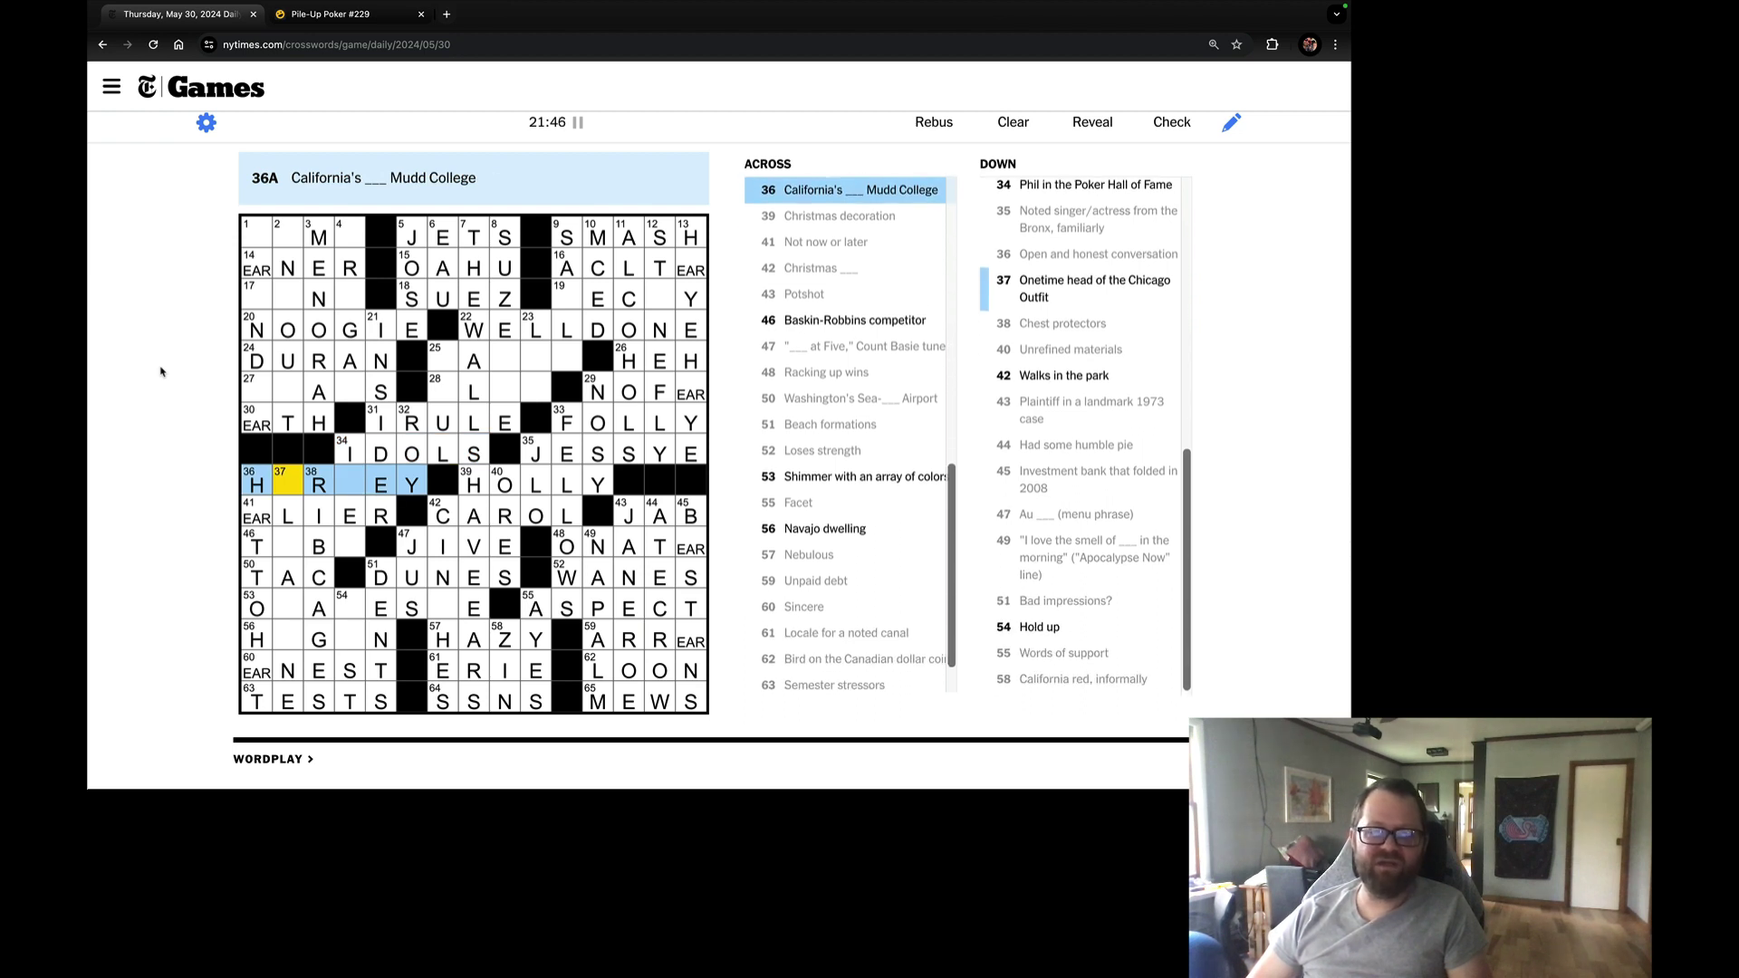
pyautogui.press('Tab')
pyautogui.press('Tab')
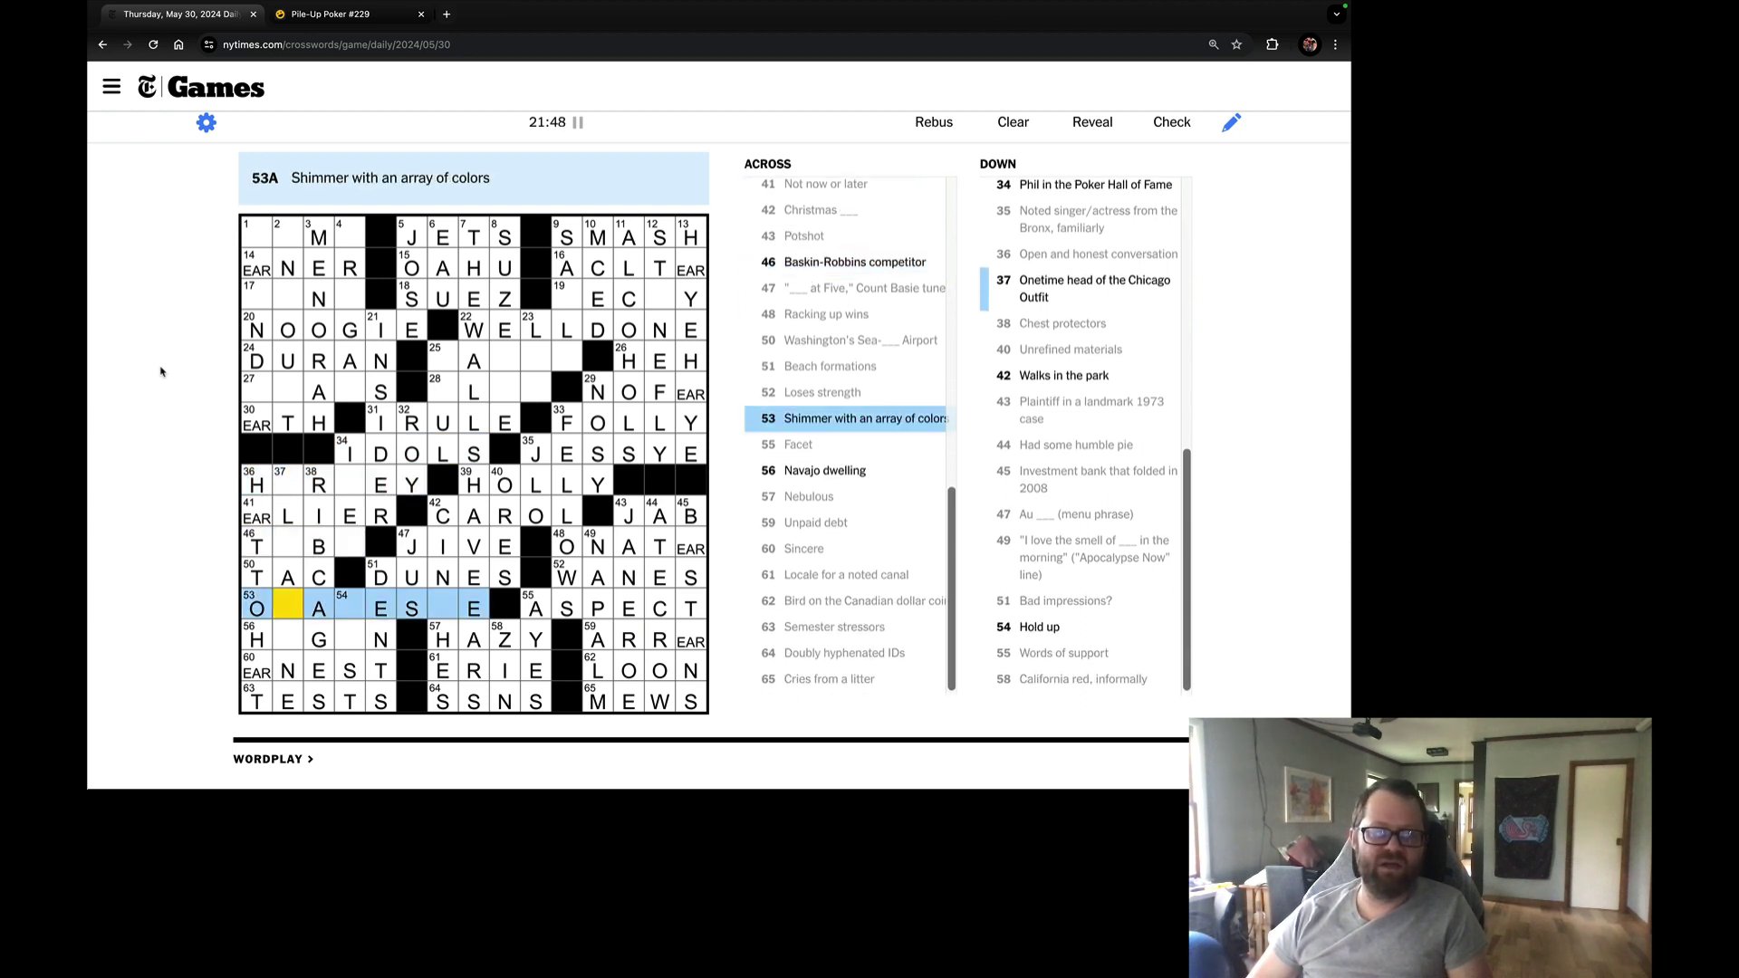
pyautogui.press('Tab')
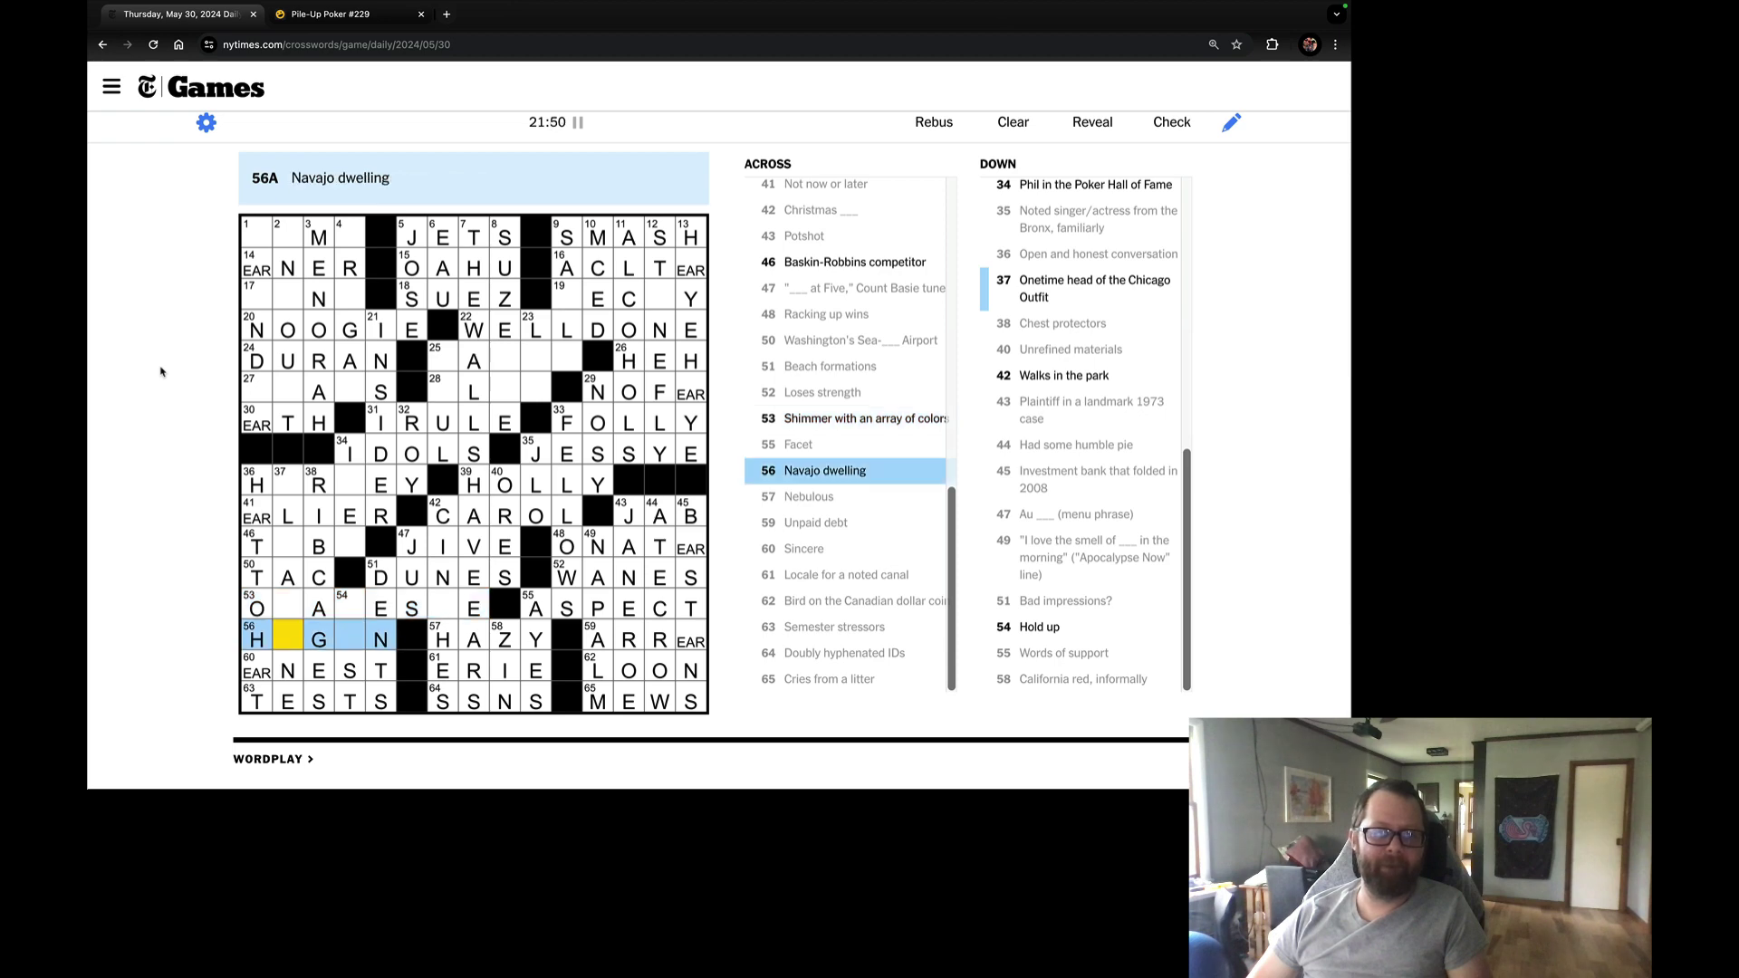
pyautogui.press('Tab')
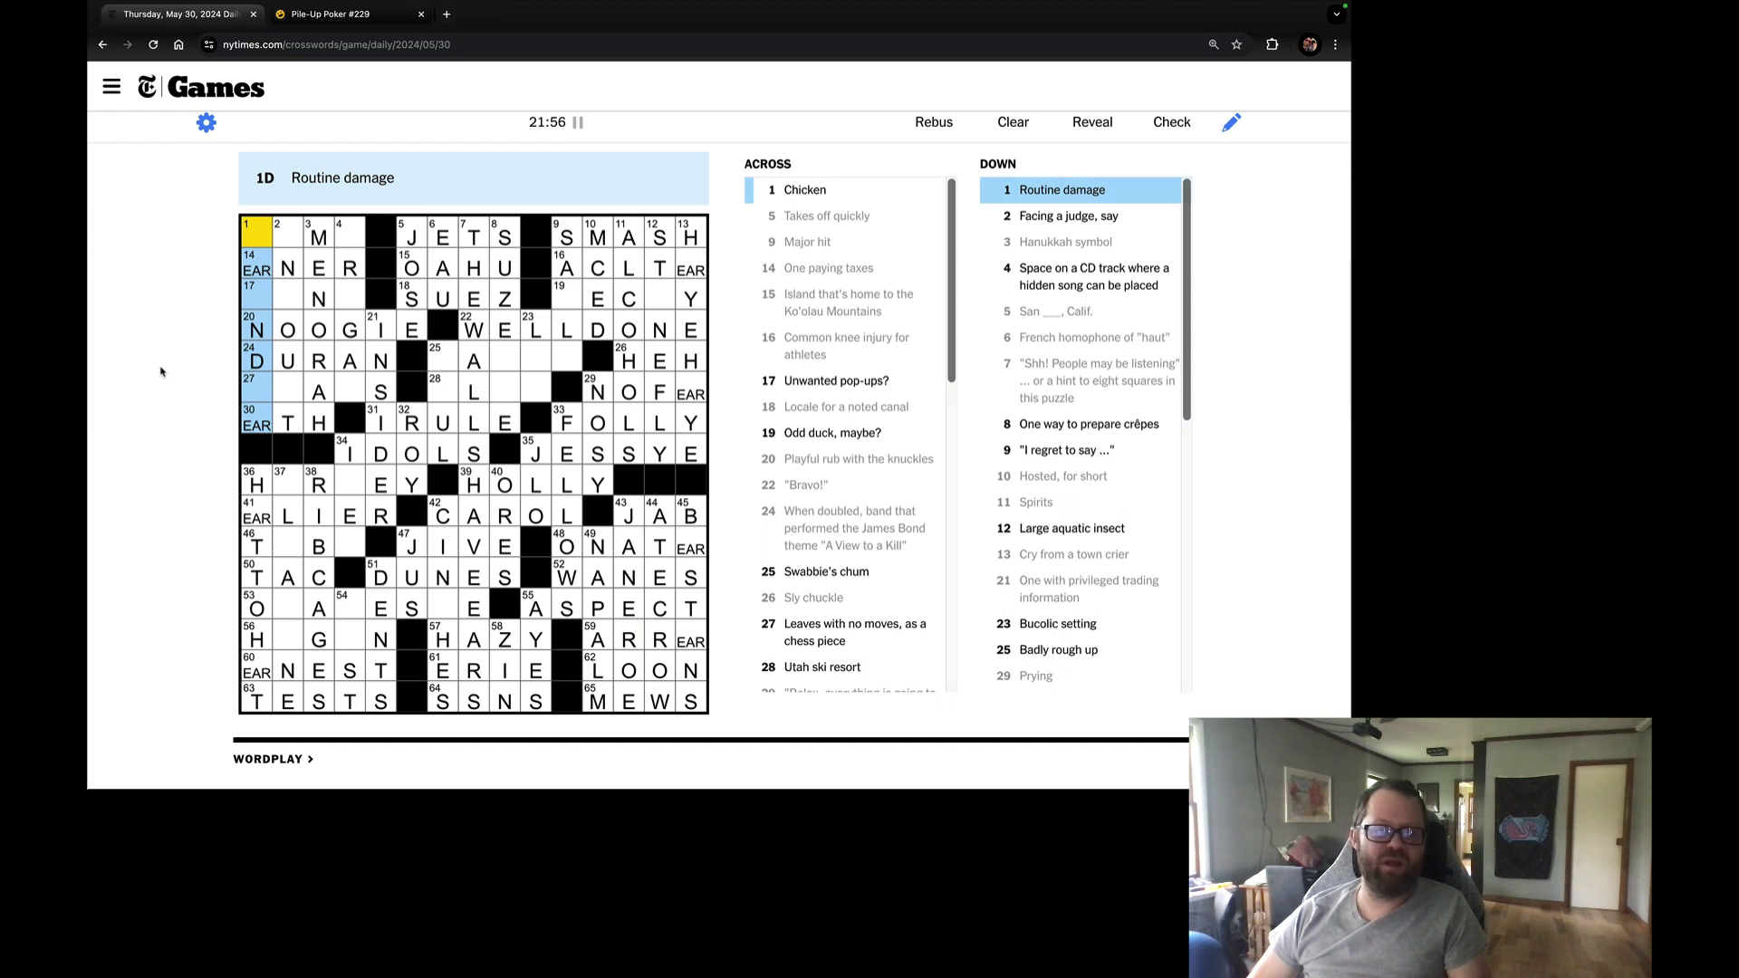
pyautogui.write('WAT')
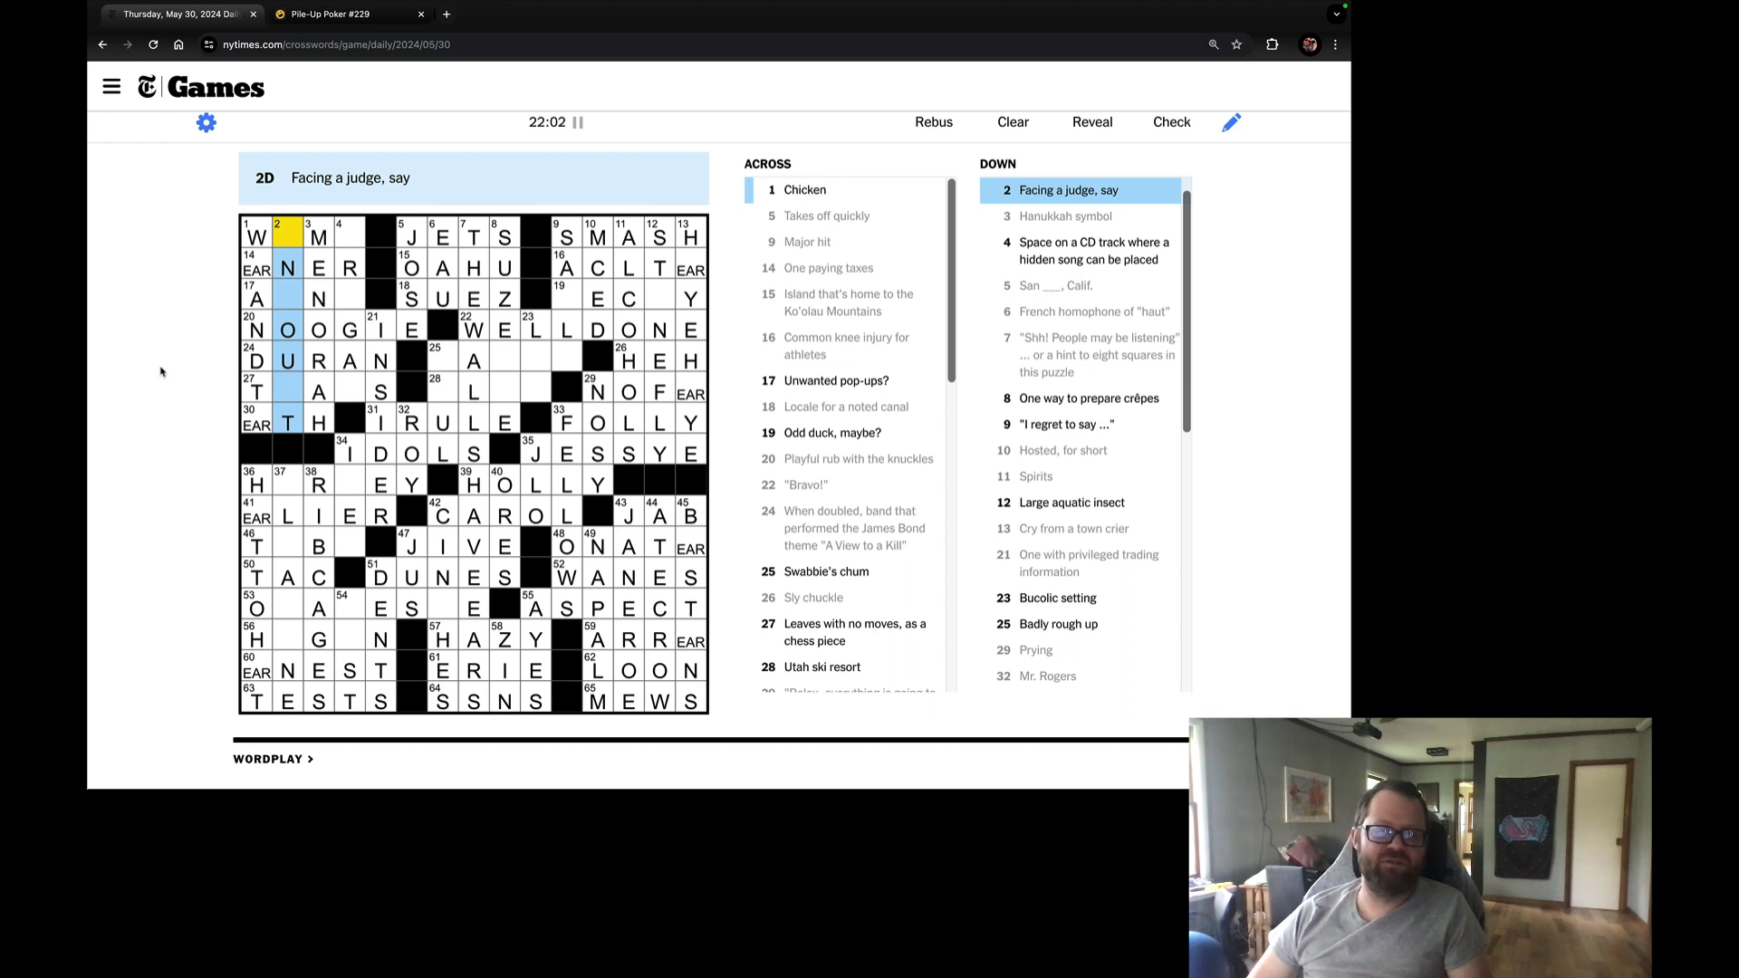
# Review Facing a judge, CD hidden song, crêpes and Badly rough up, then add 42-Down's final S.
pyautogui.press('space')
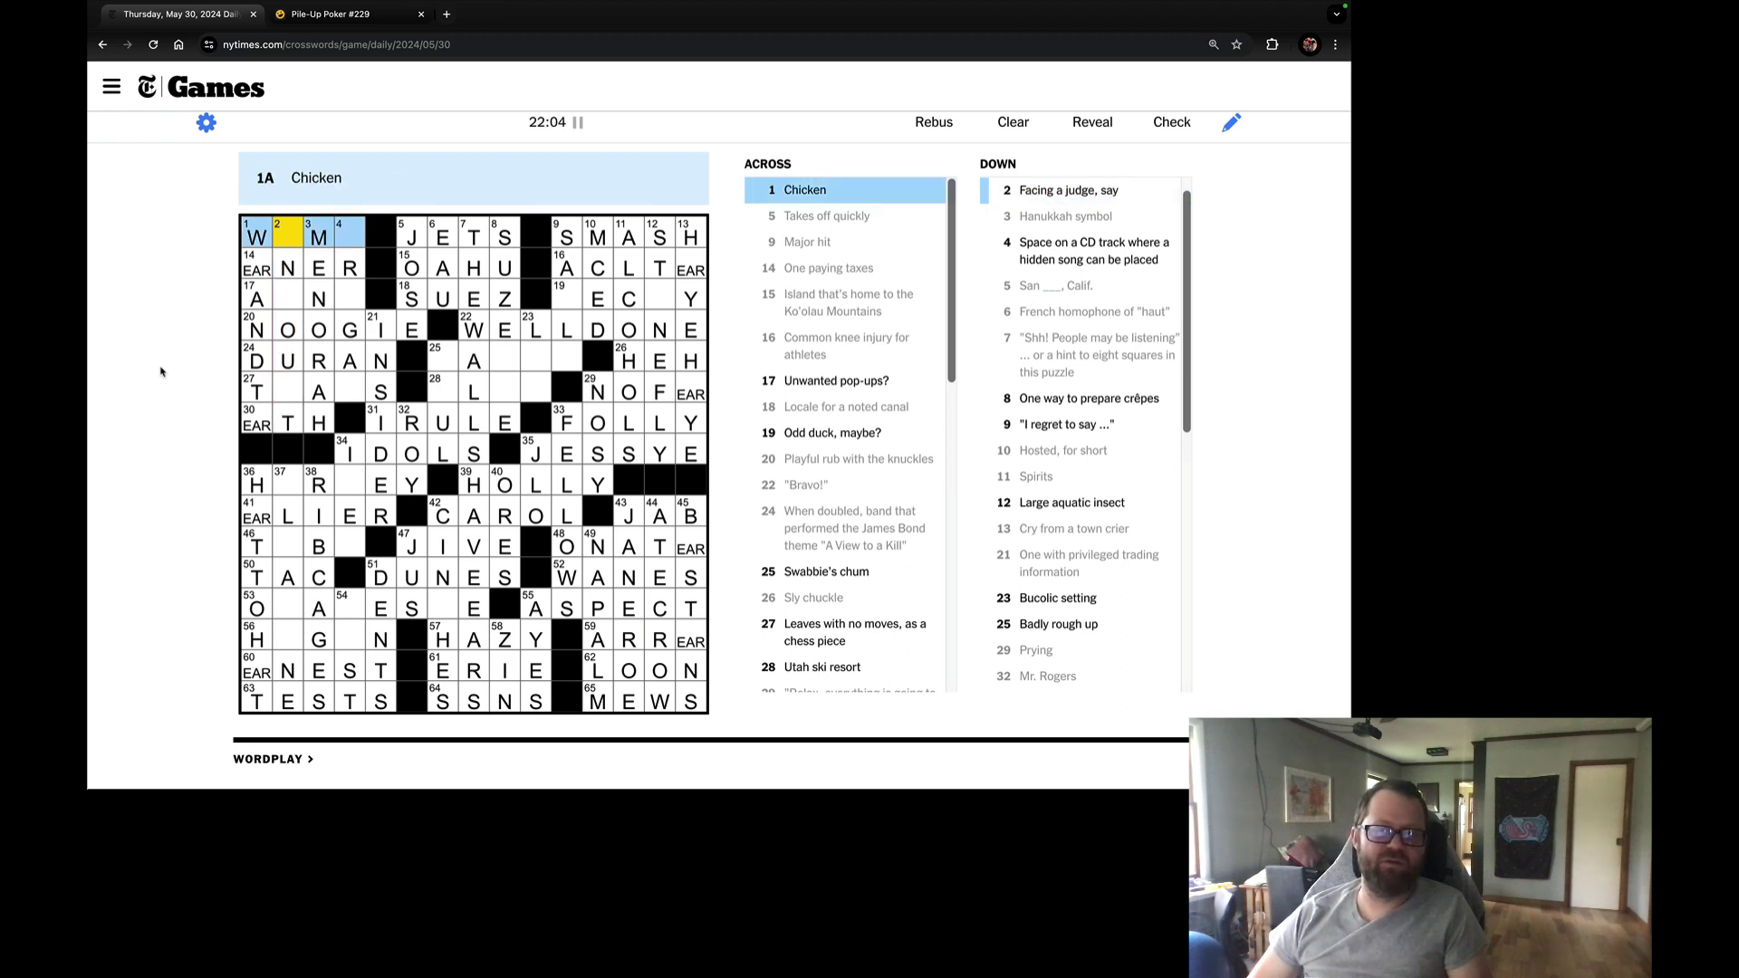
pyautogui.press('space')
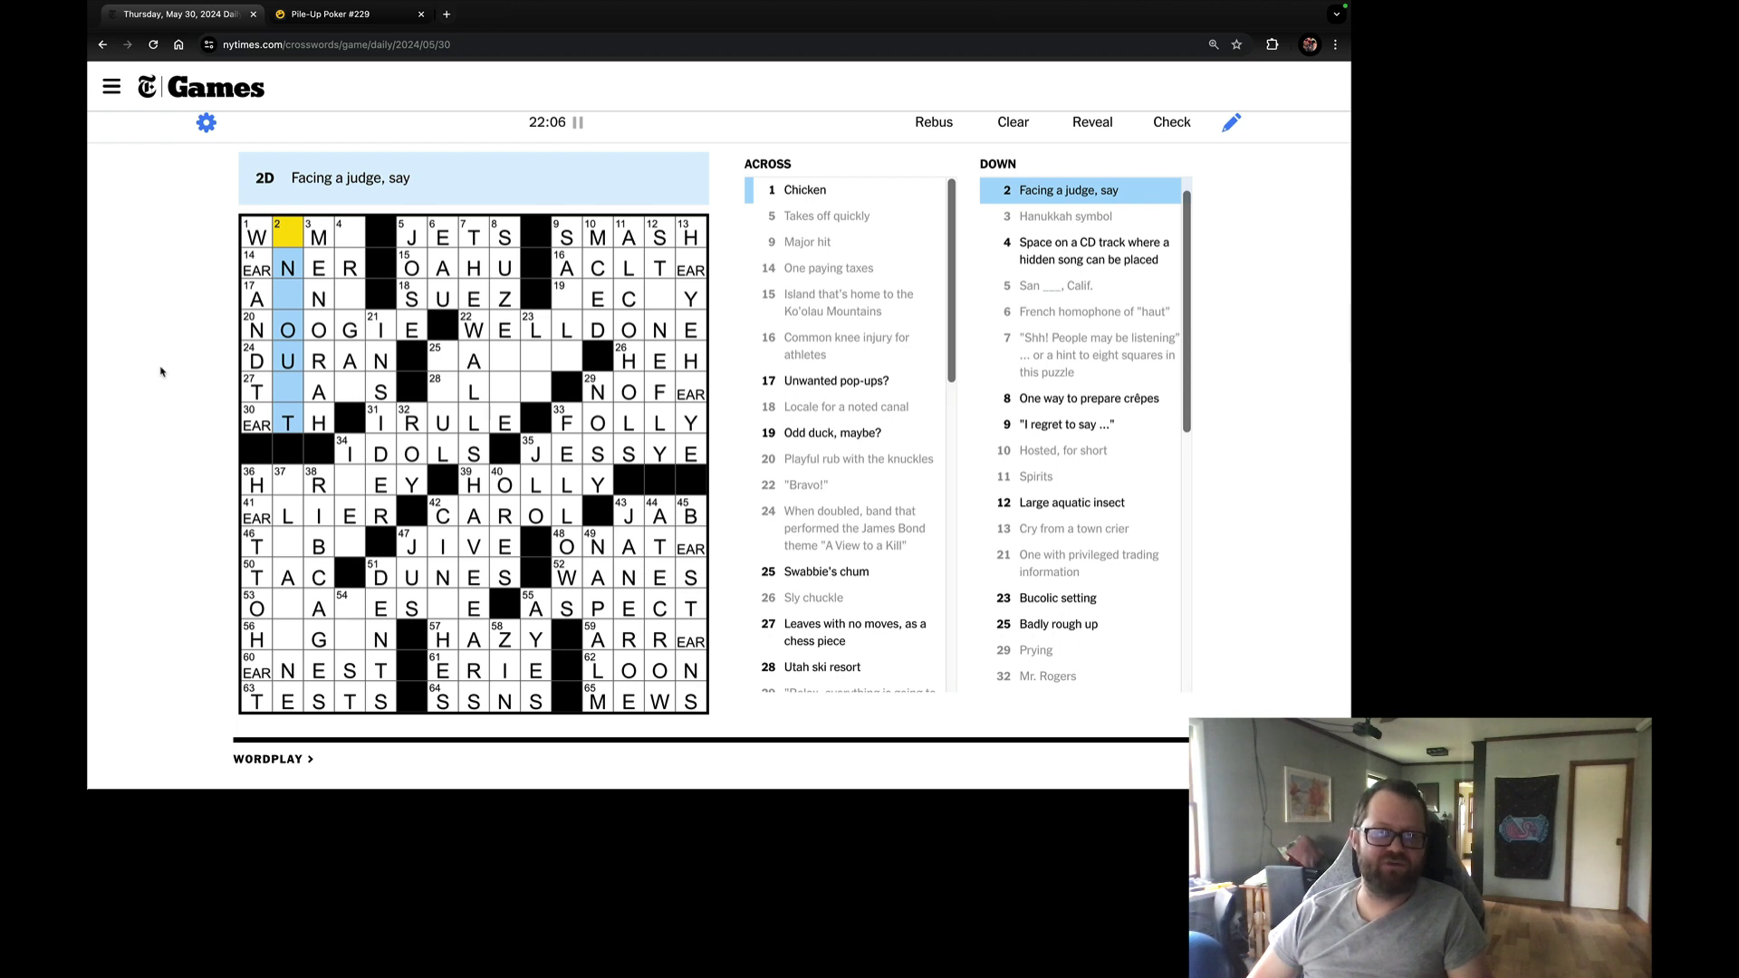
pyautogui.press('Tab')
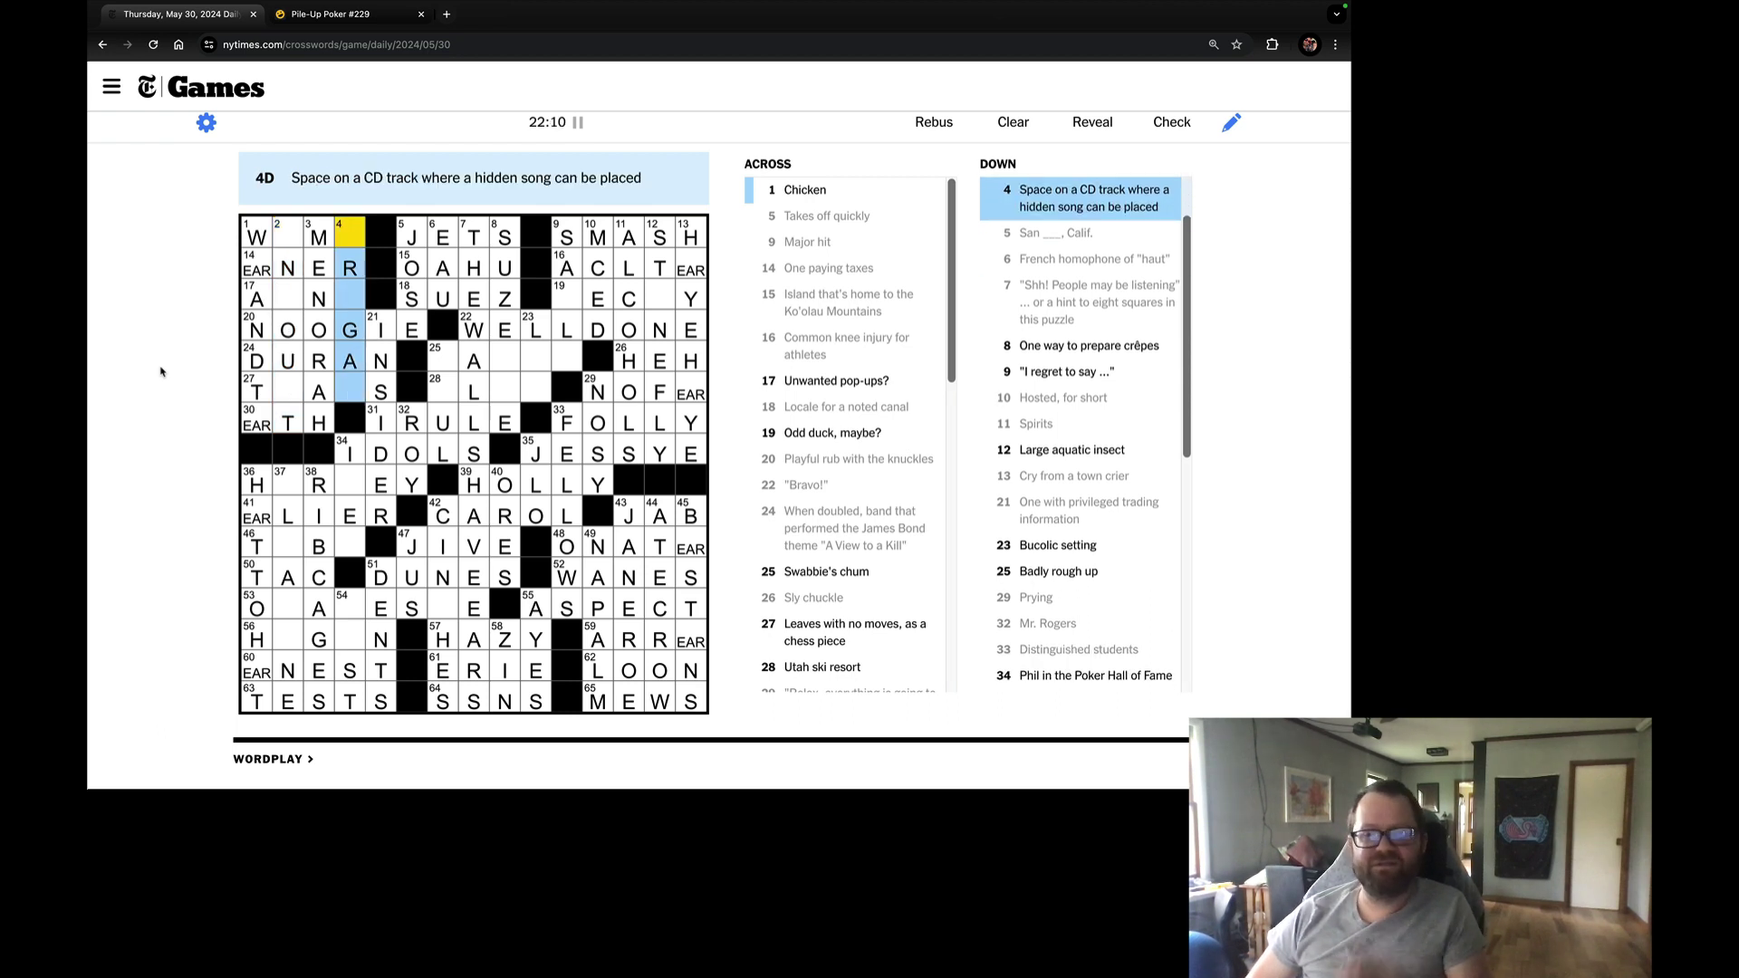
pyautogui.press('Tab')
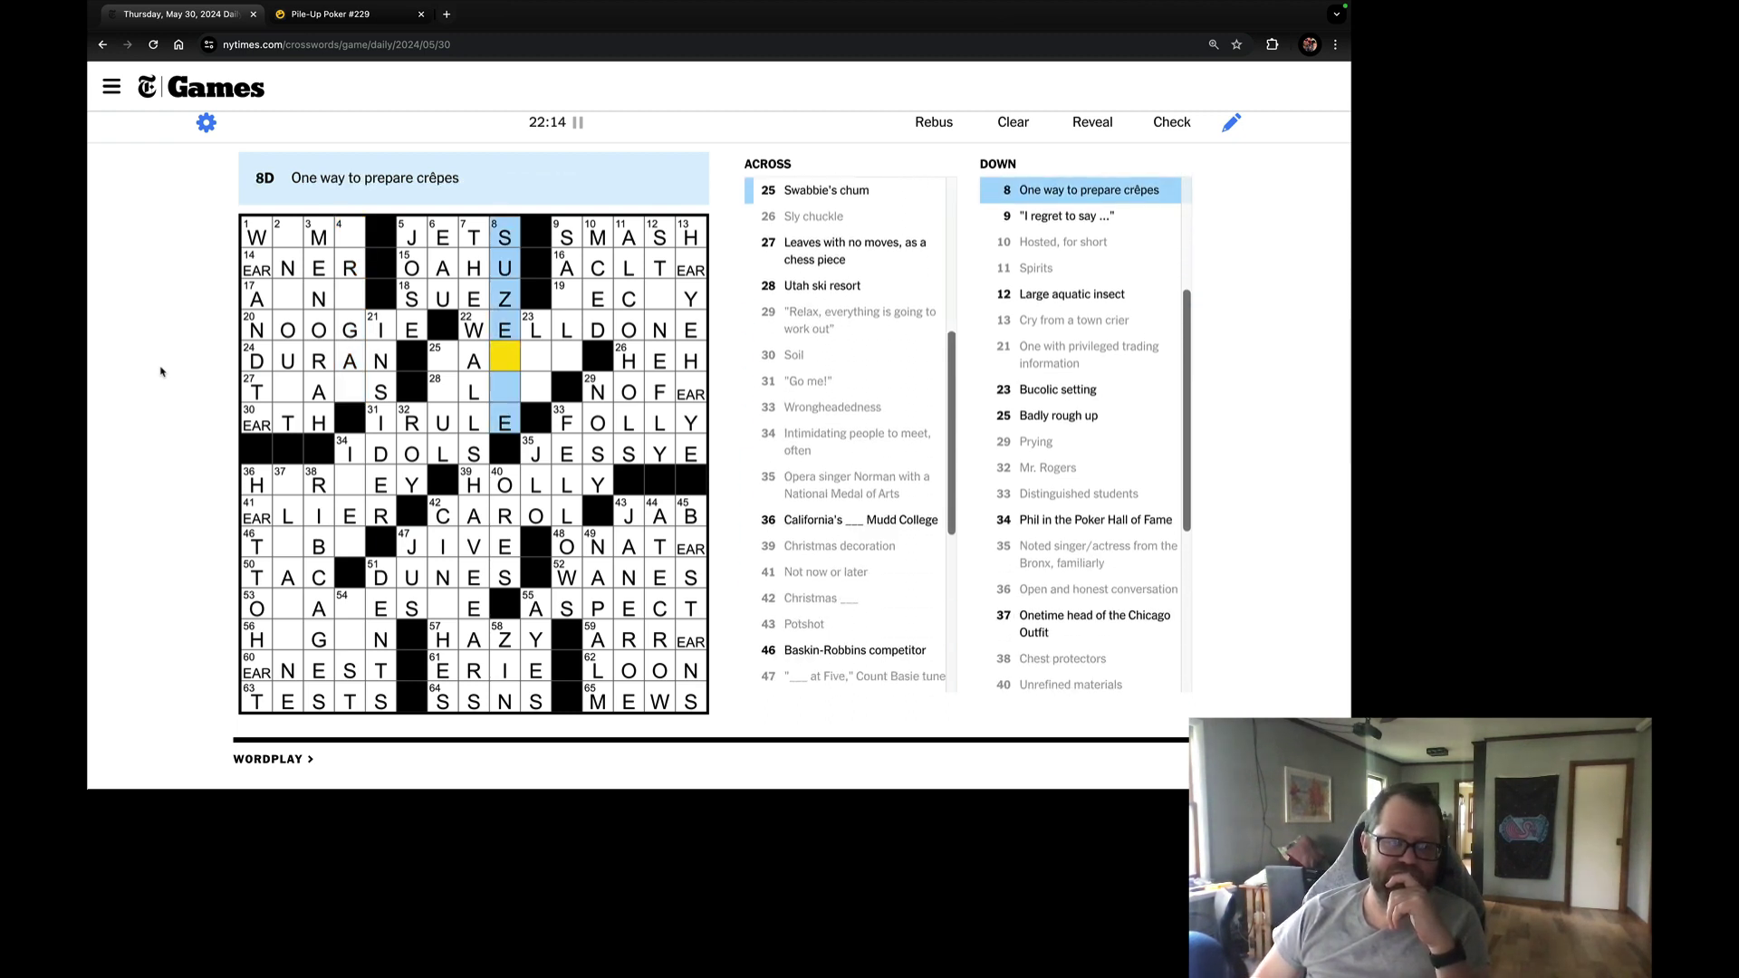
pyautogui.press('Tab')
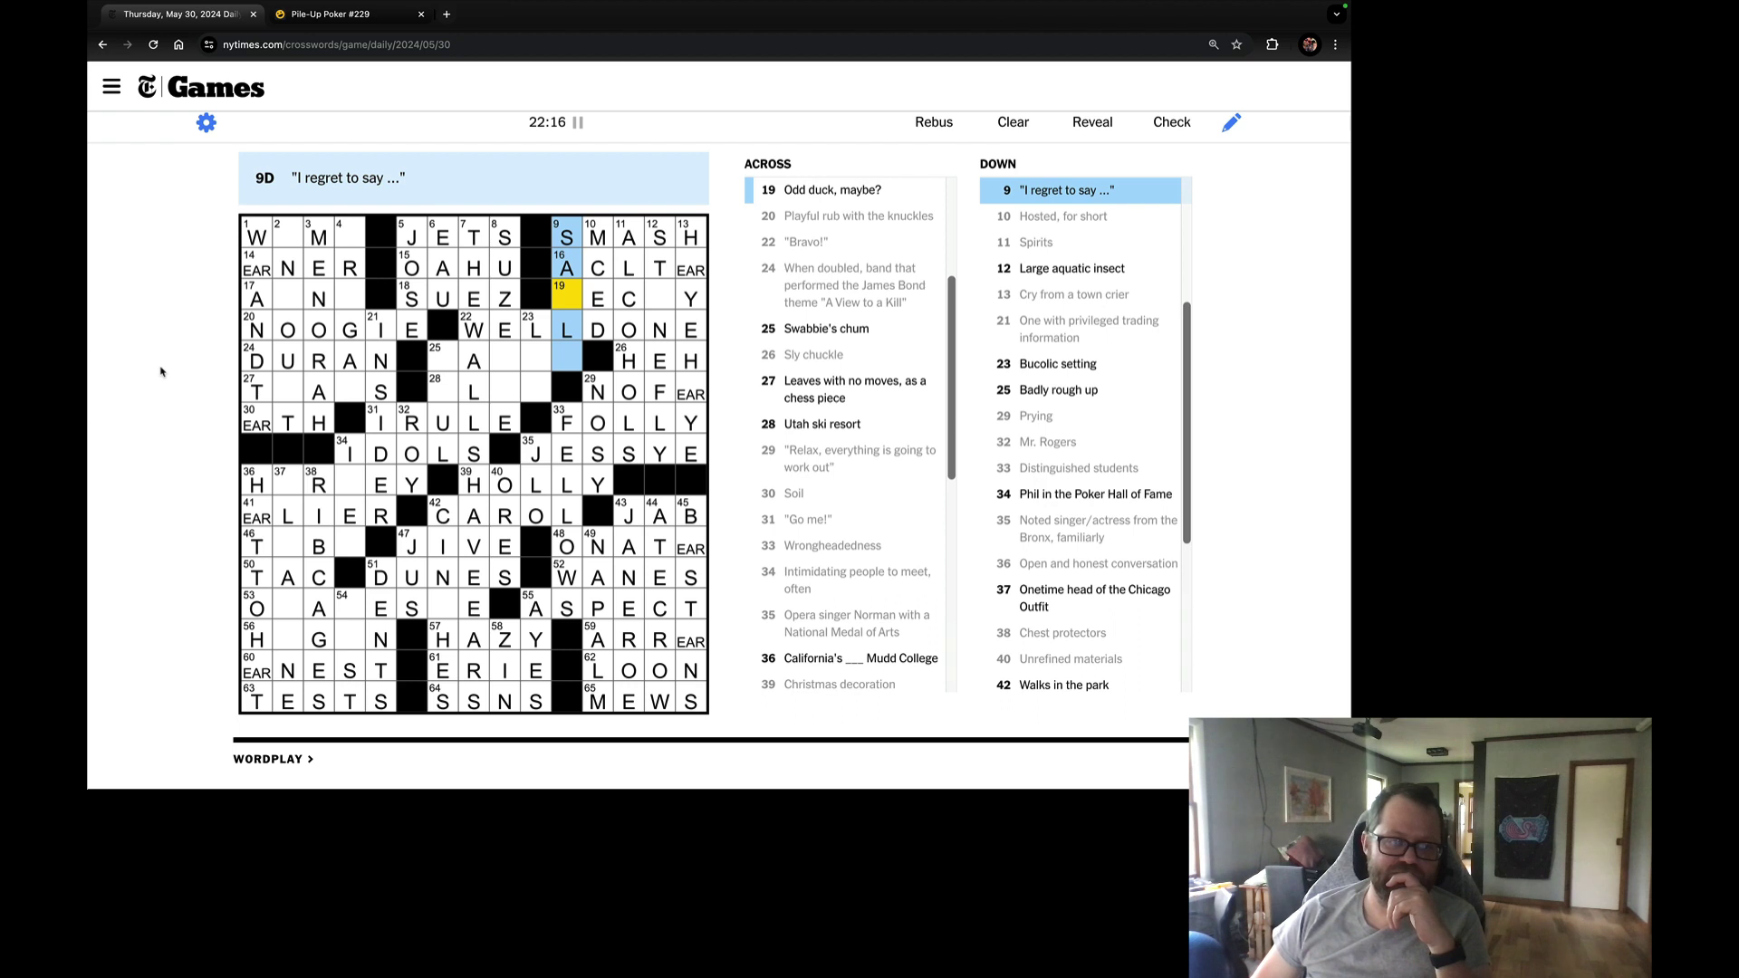
pyautogui.write('dy')
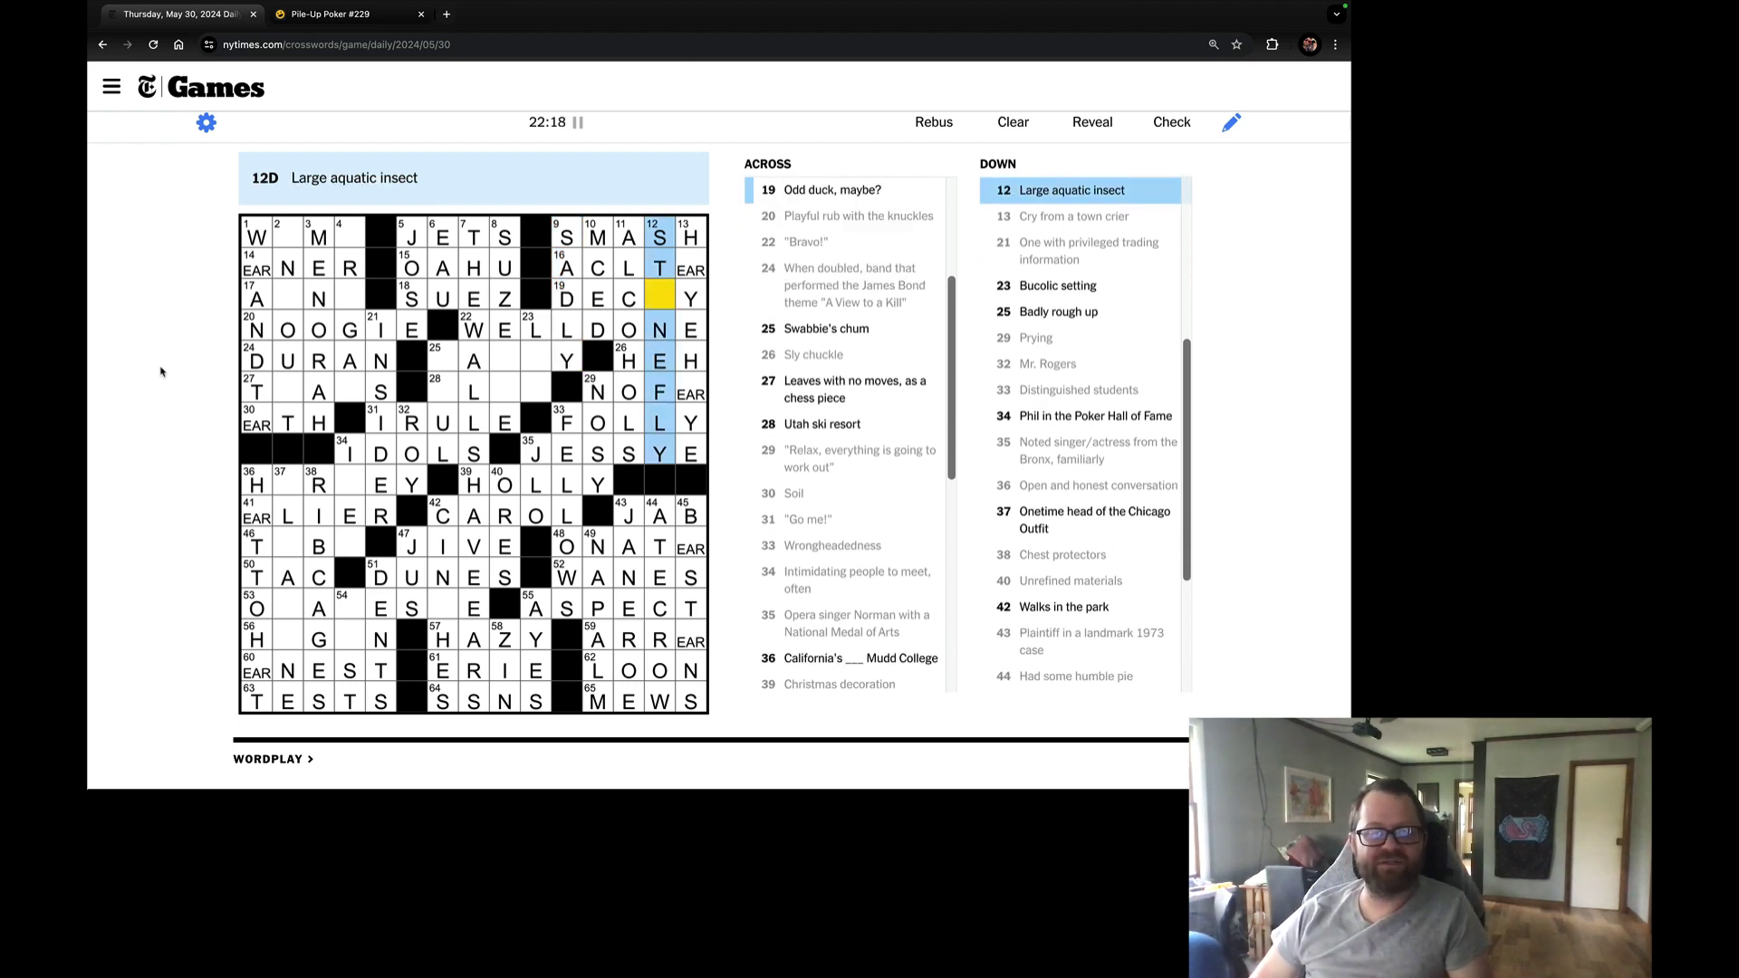
pyautogui.press('space')
pyautogui.press('space')
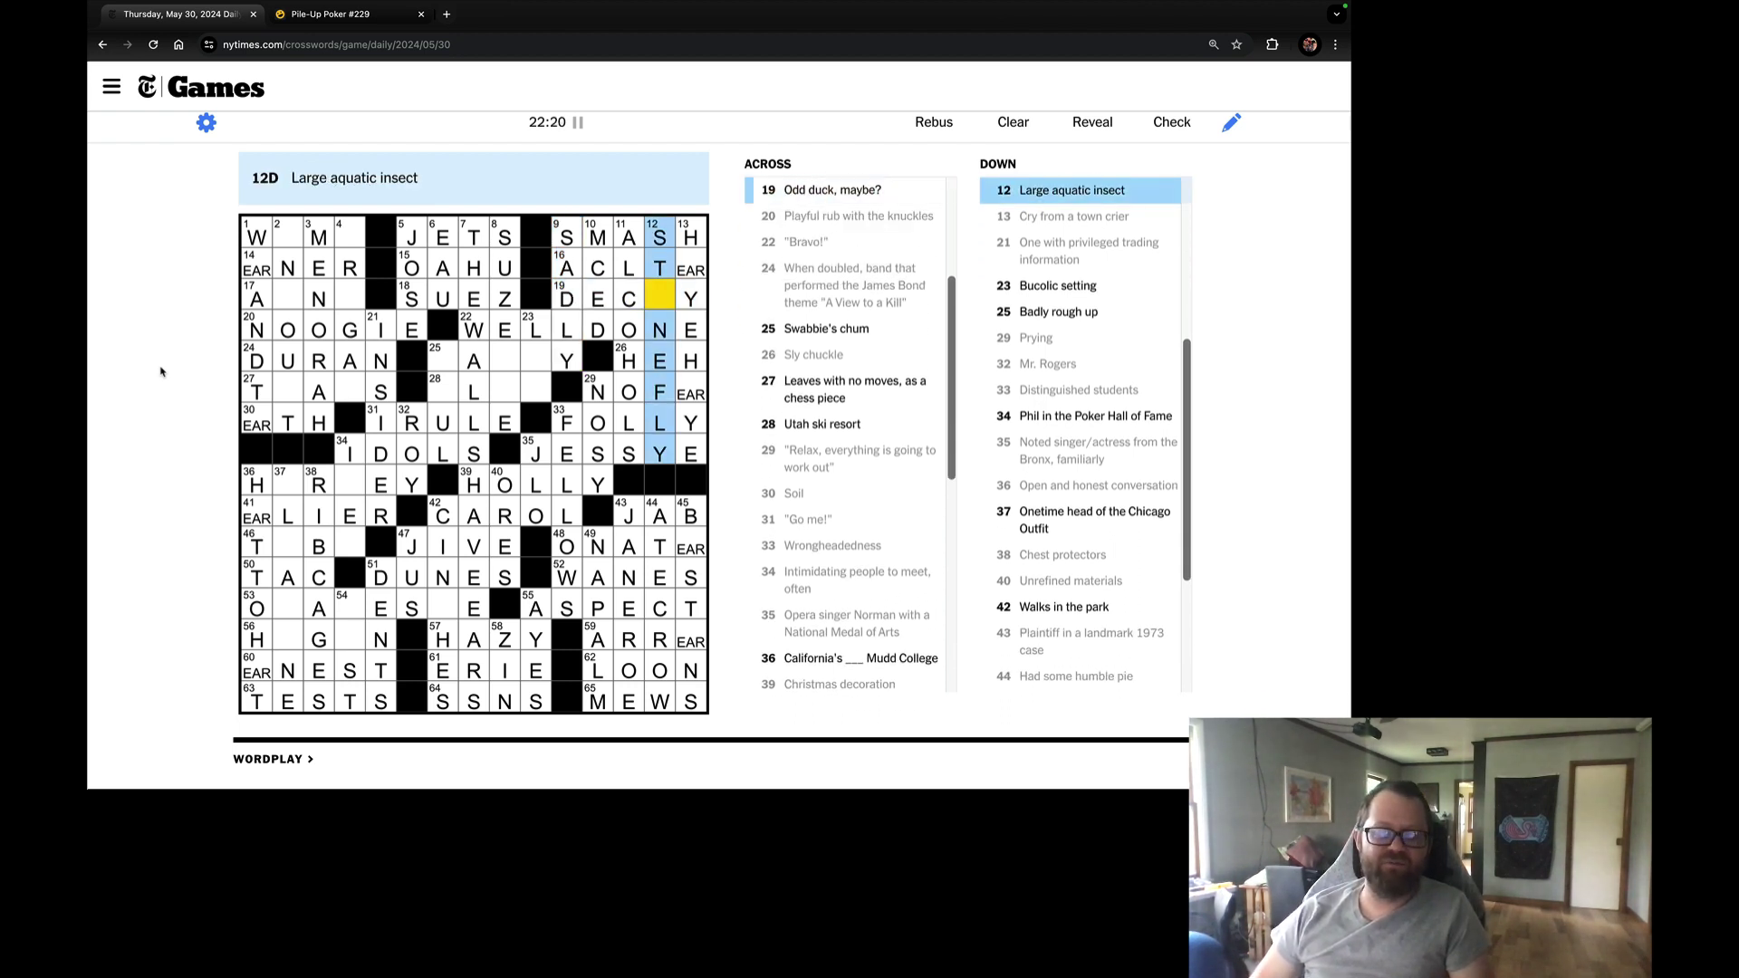
pyautogui.write('o')
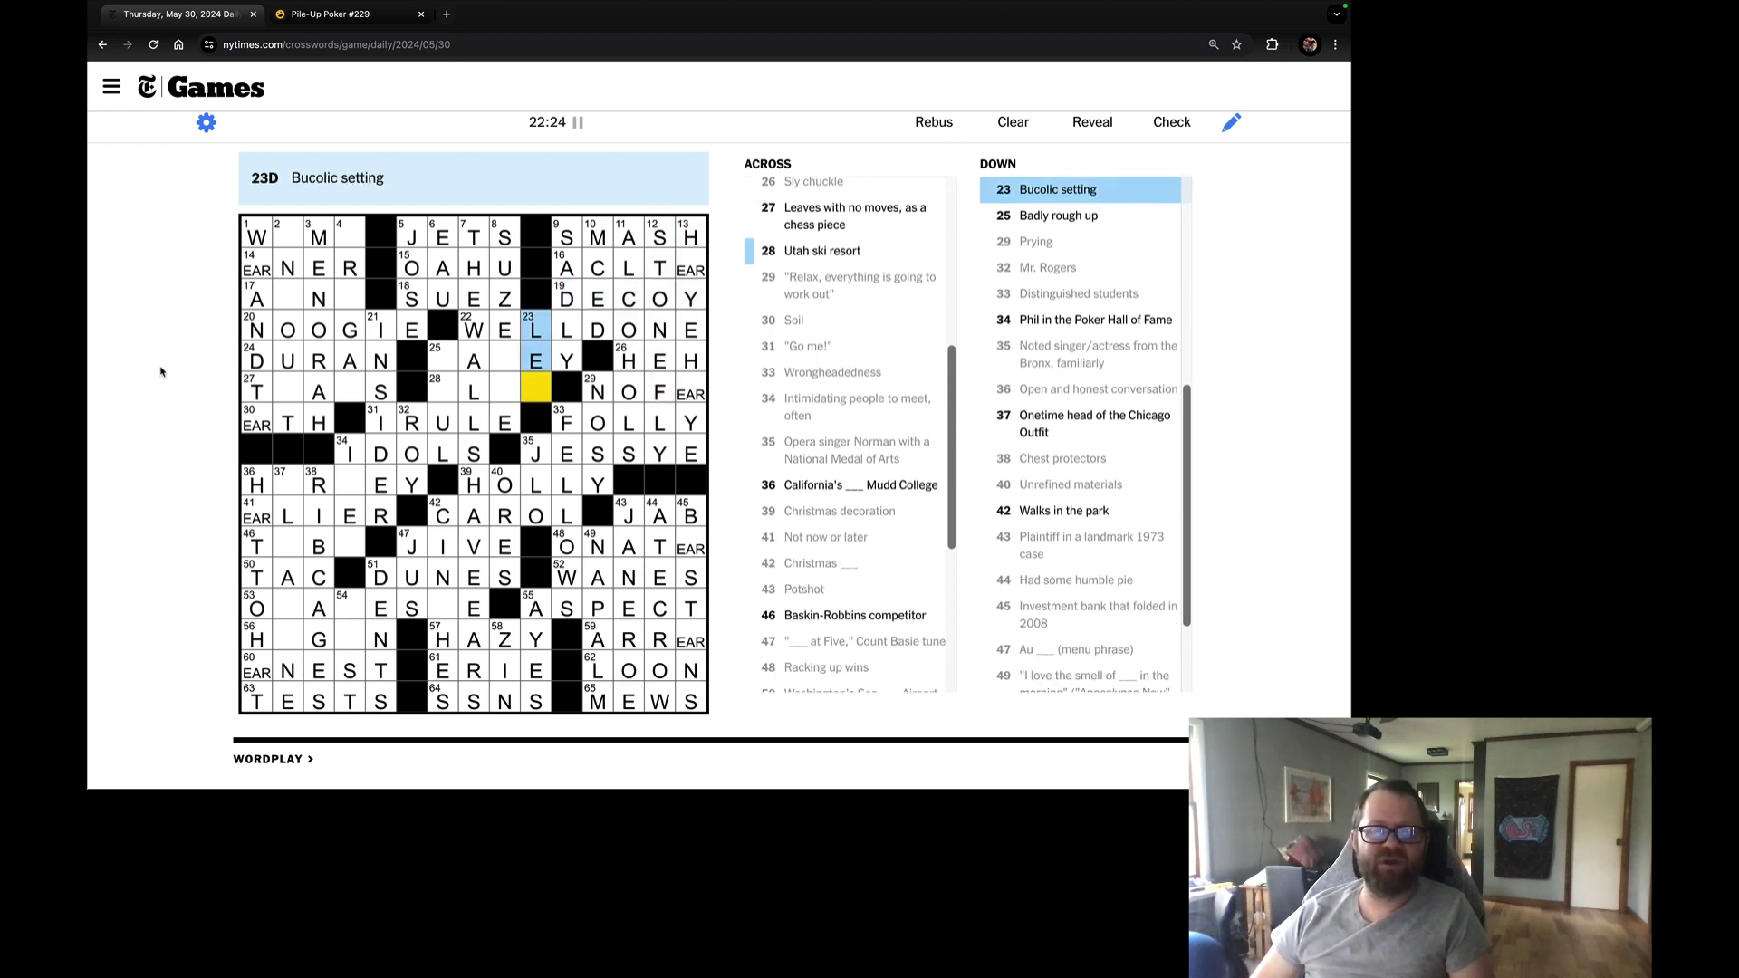
pyautogui.write('ea')
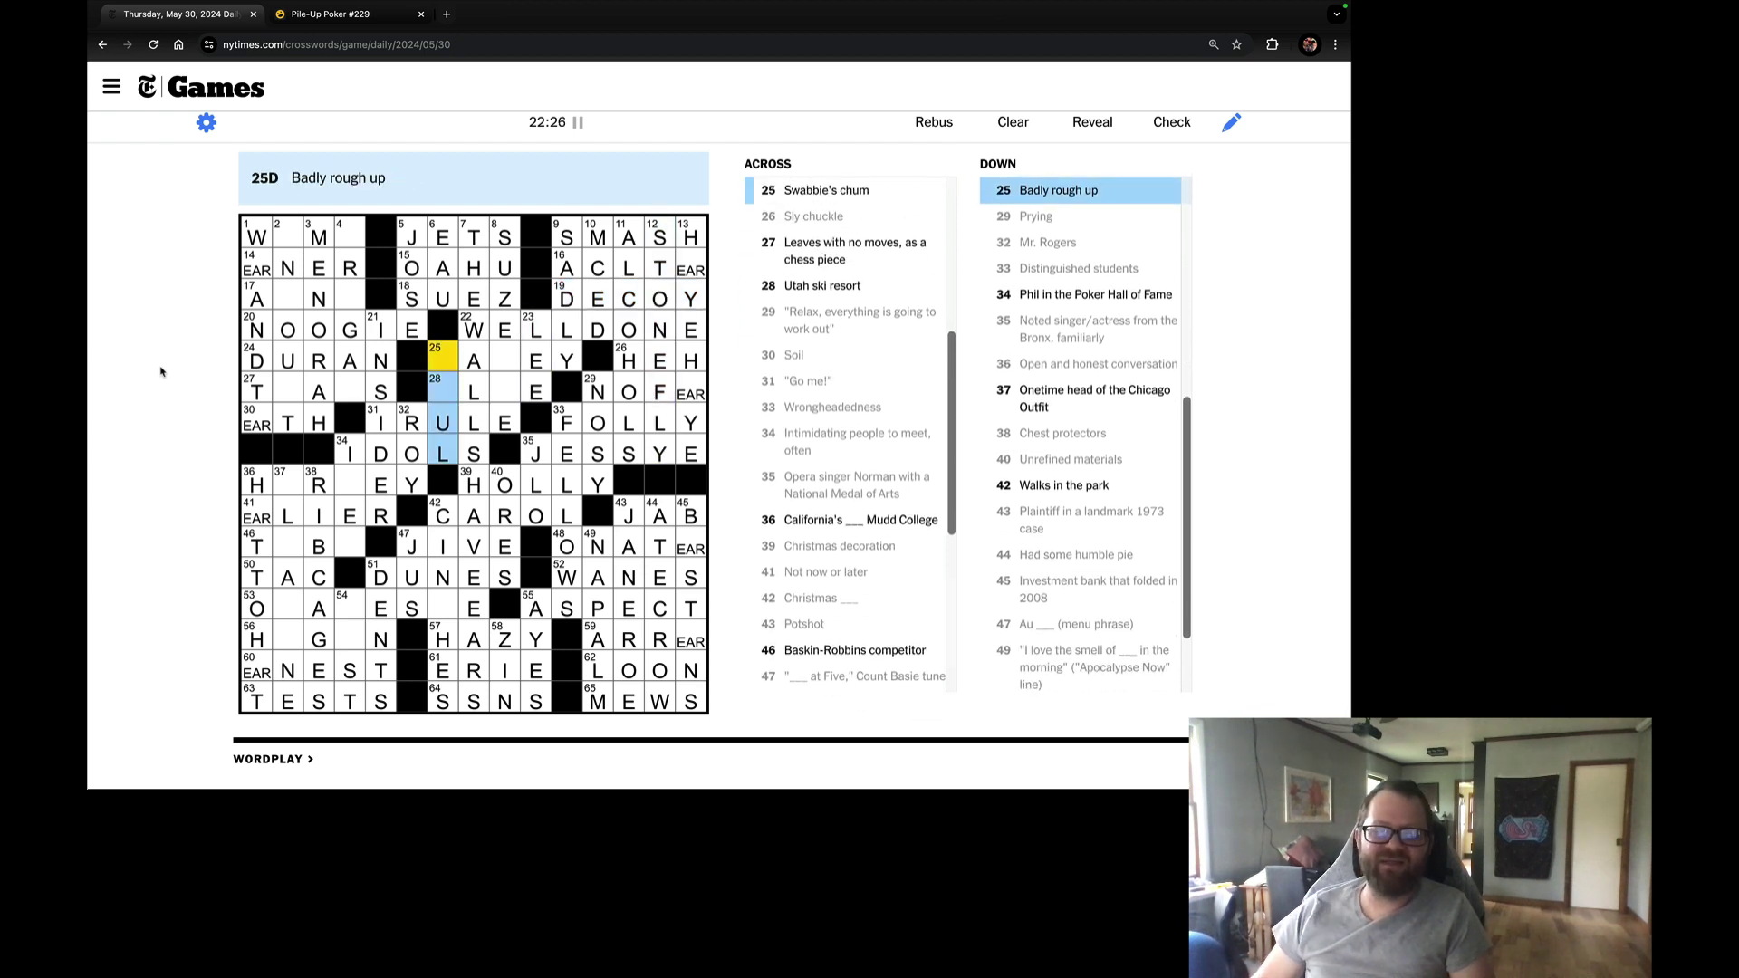
pyautogui.press('space')
pyautogui.press('space')
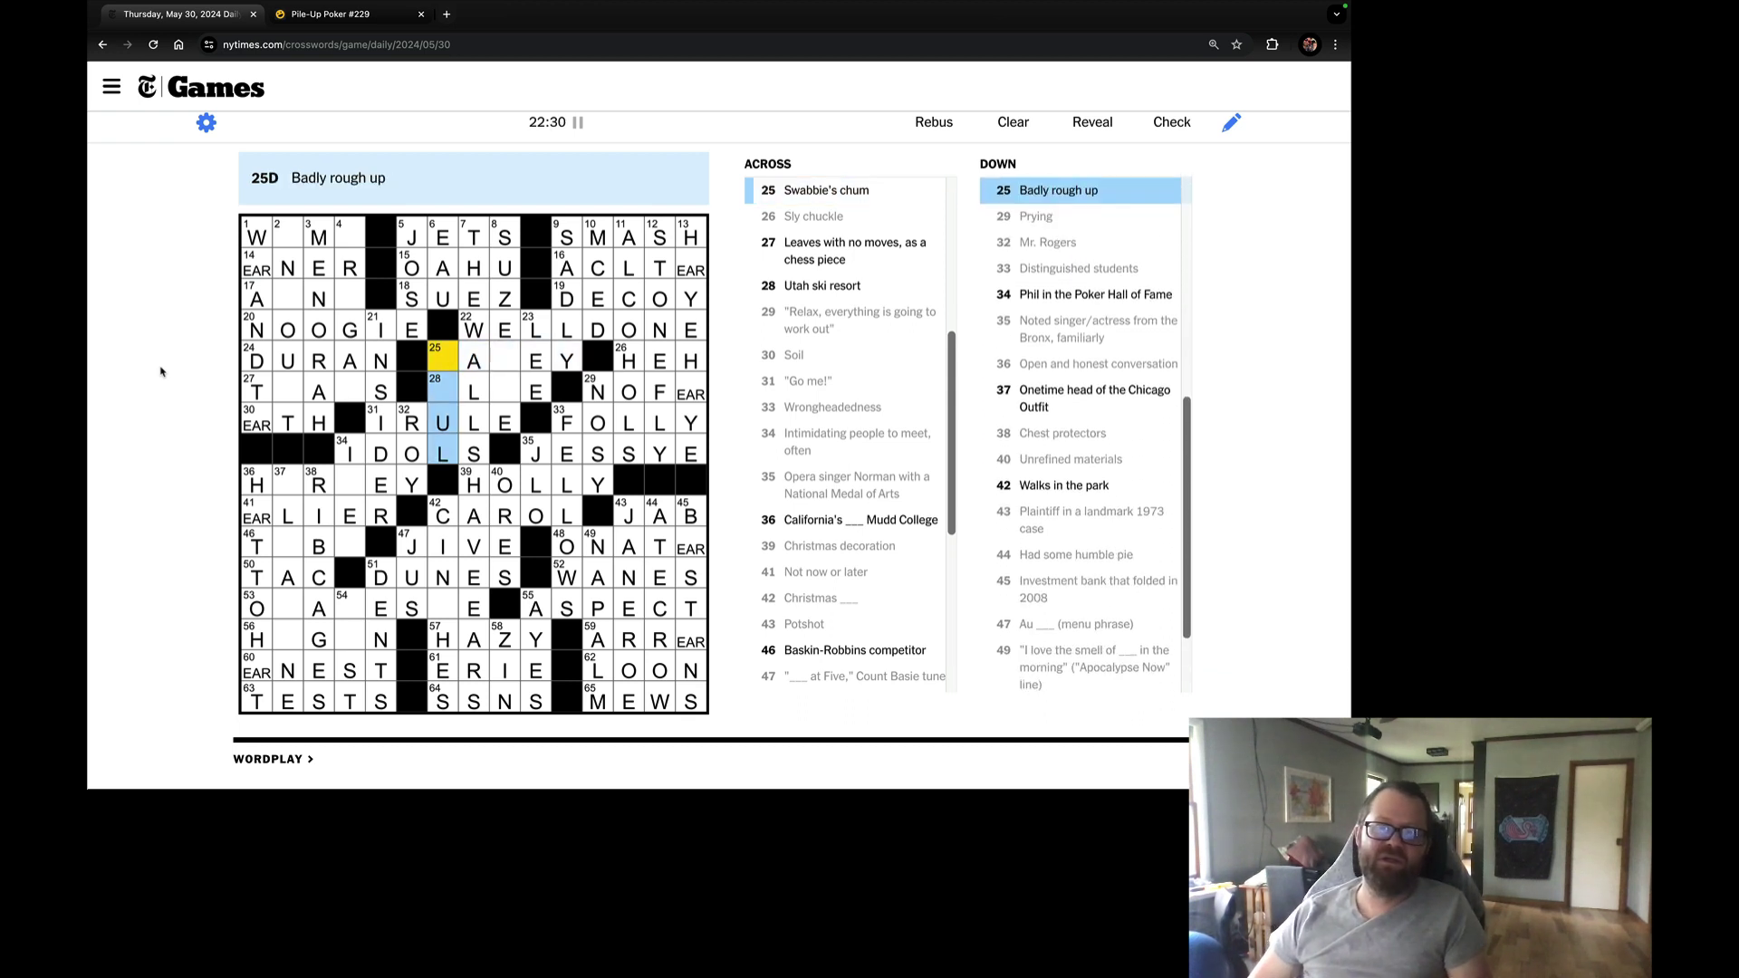
pyautogui.write('MA')
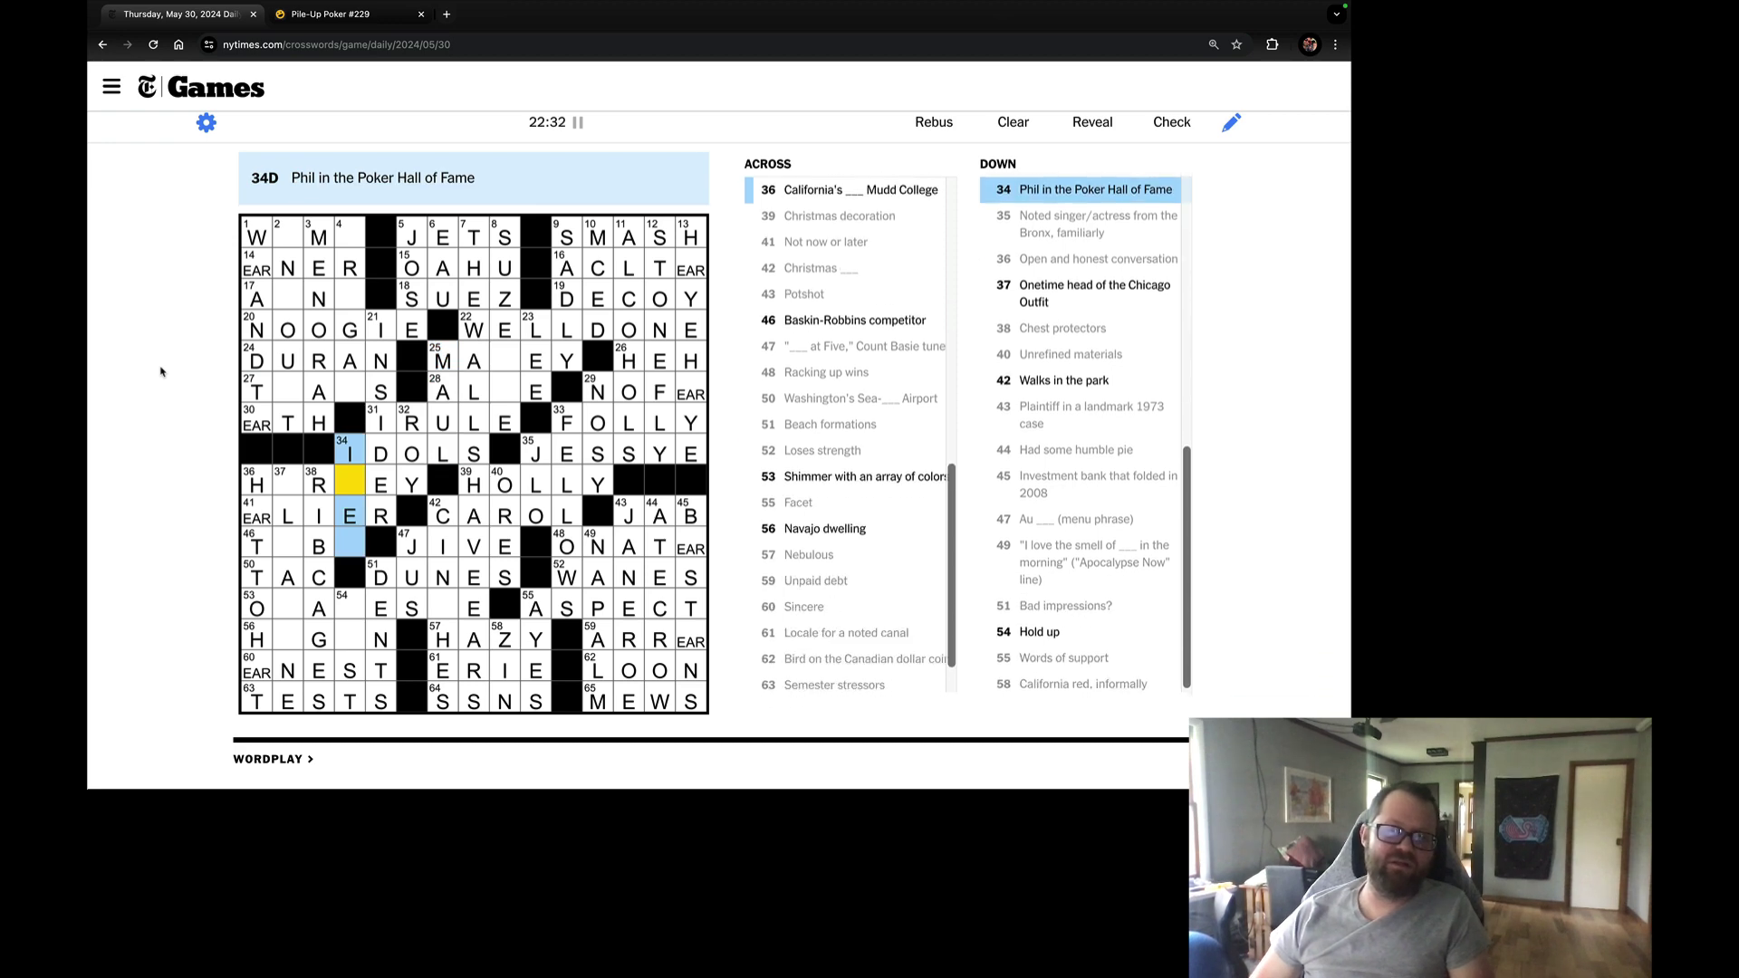
pyautogui.write('D')
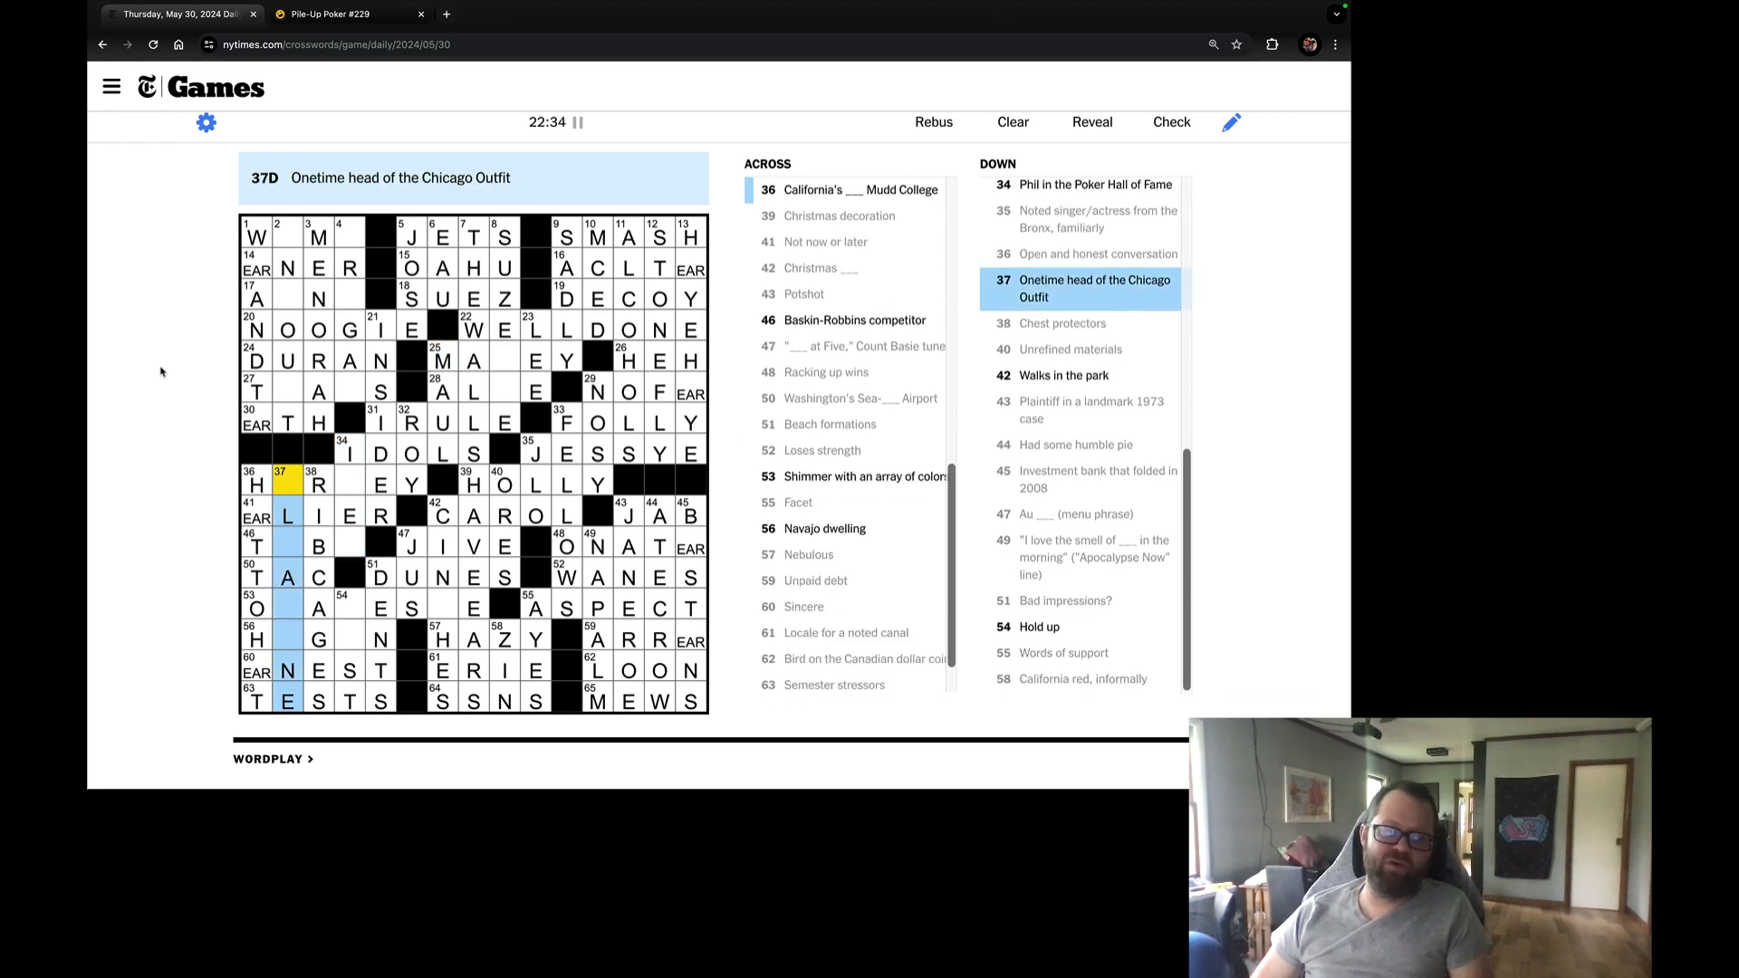
pyautogui.press('Tab')
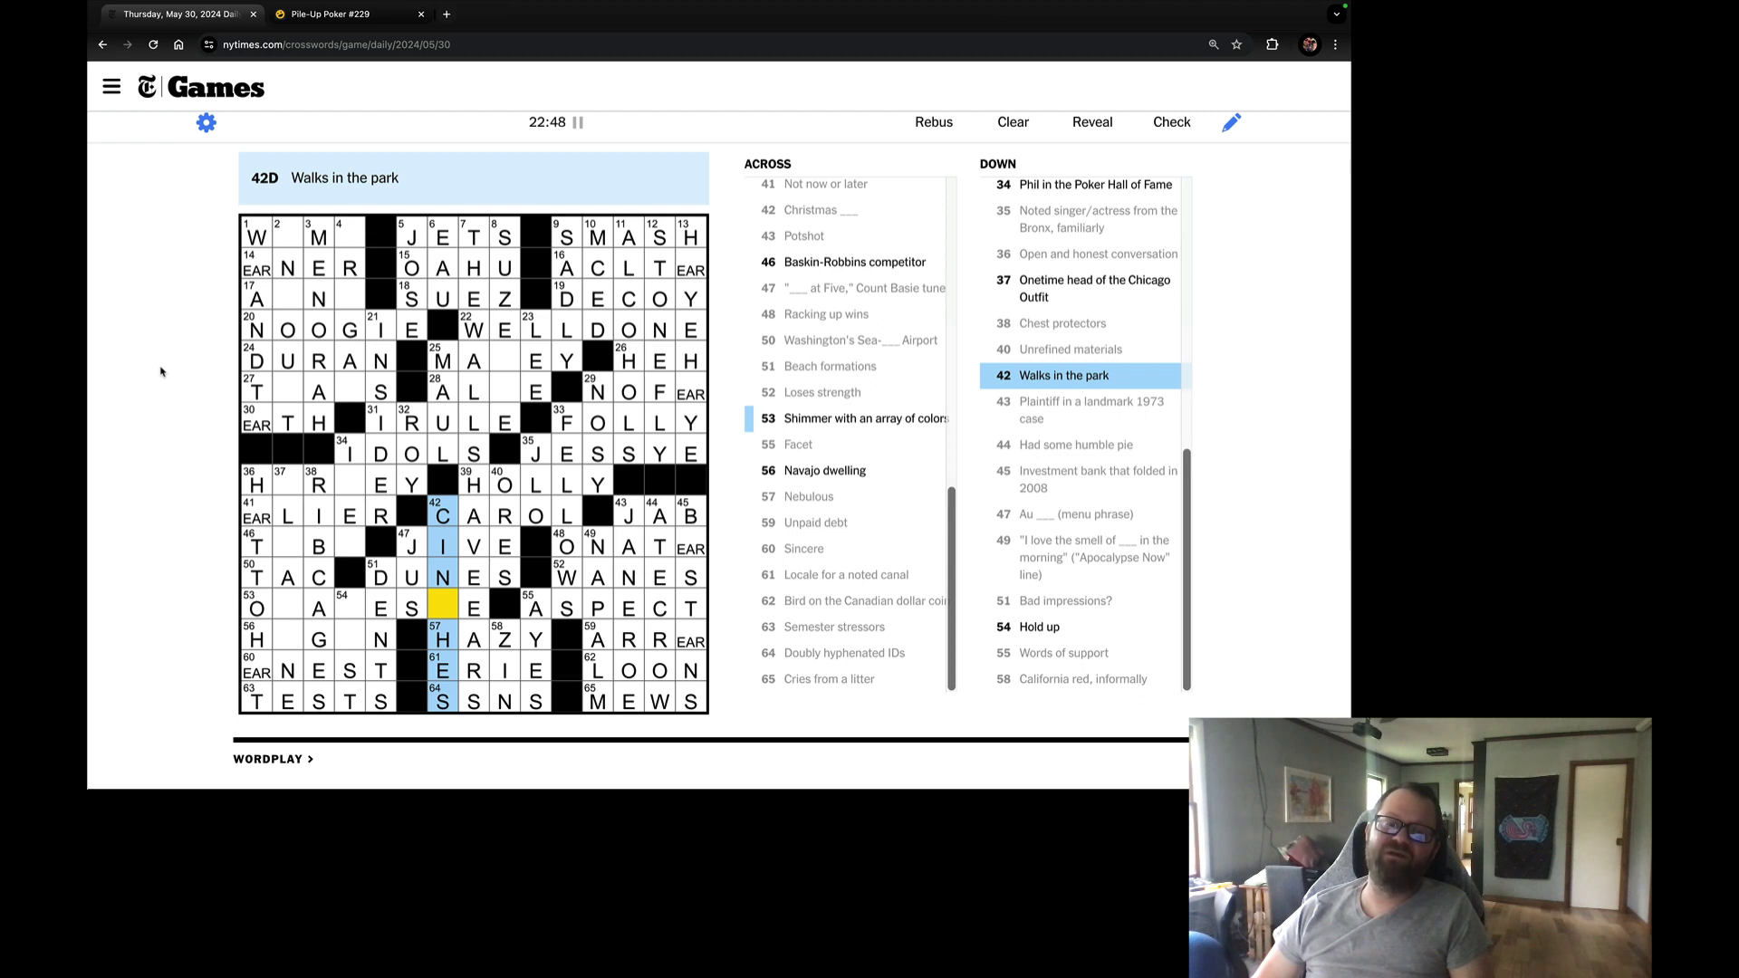
pyautogui.write('s')
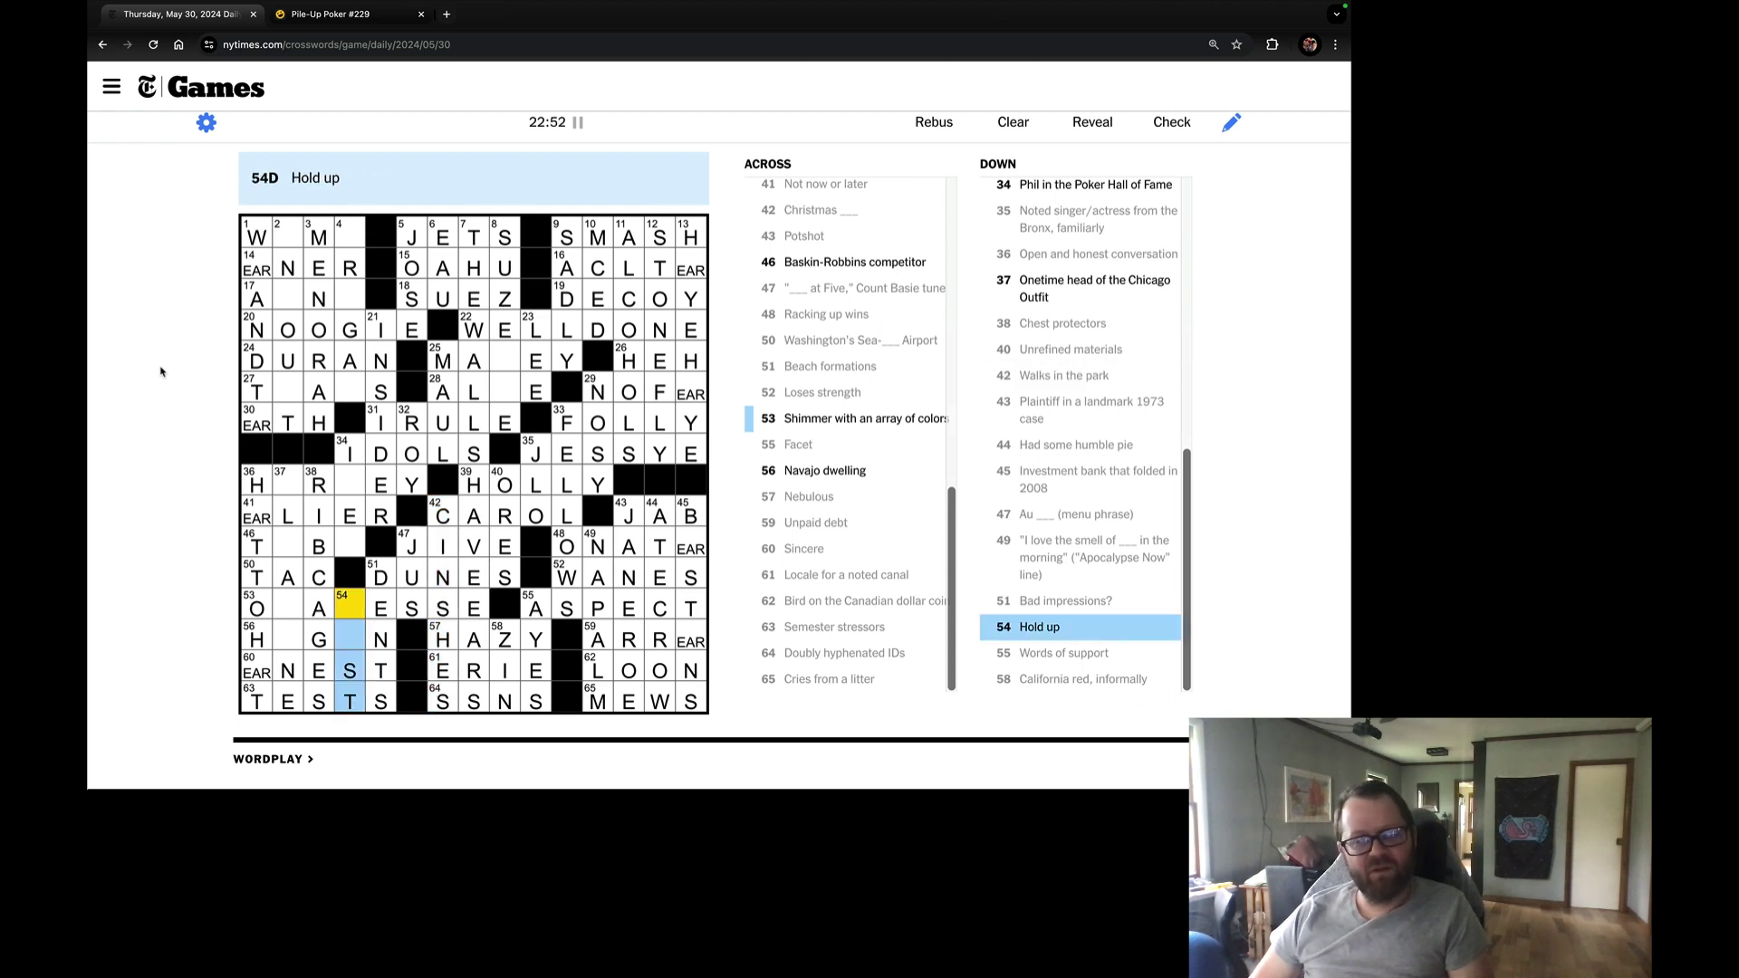
pyautogui.write('as')
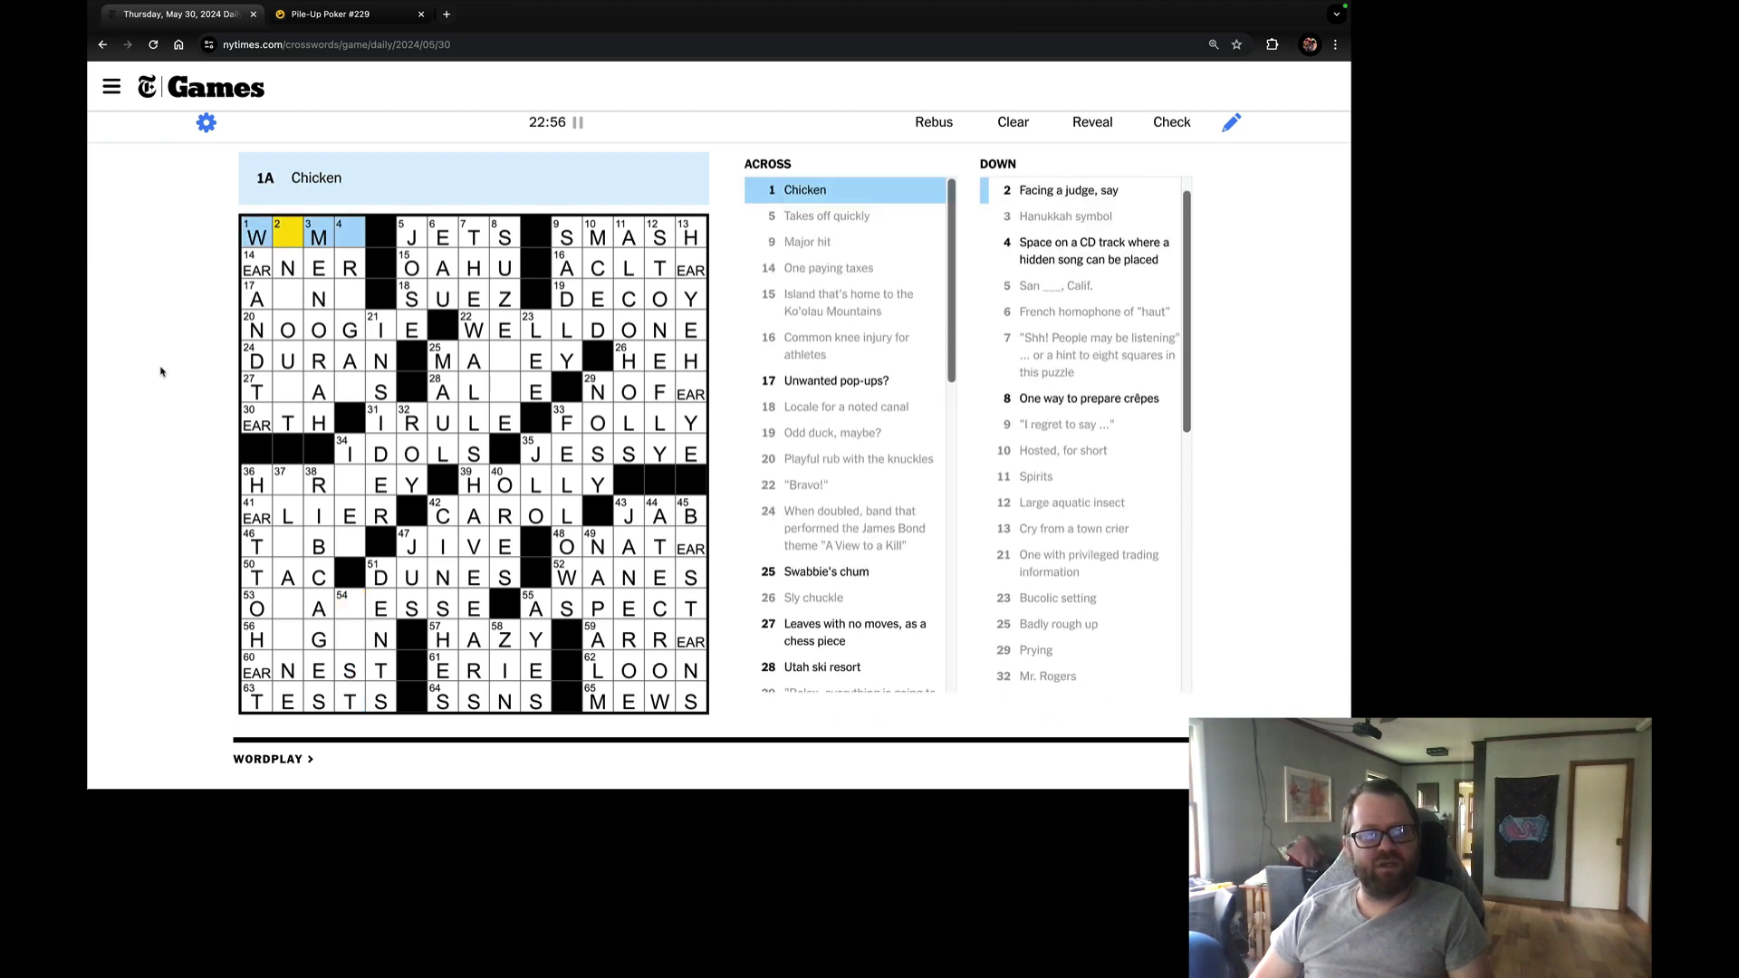
pyautogui.write('ip')
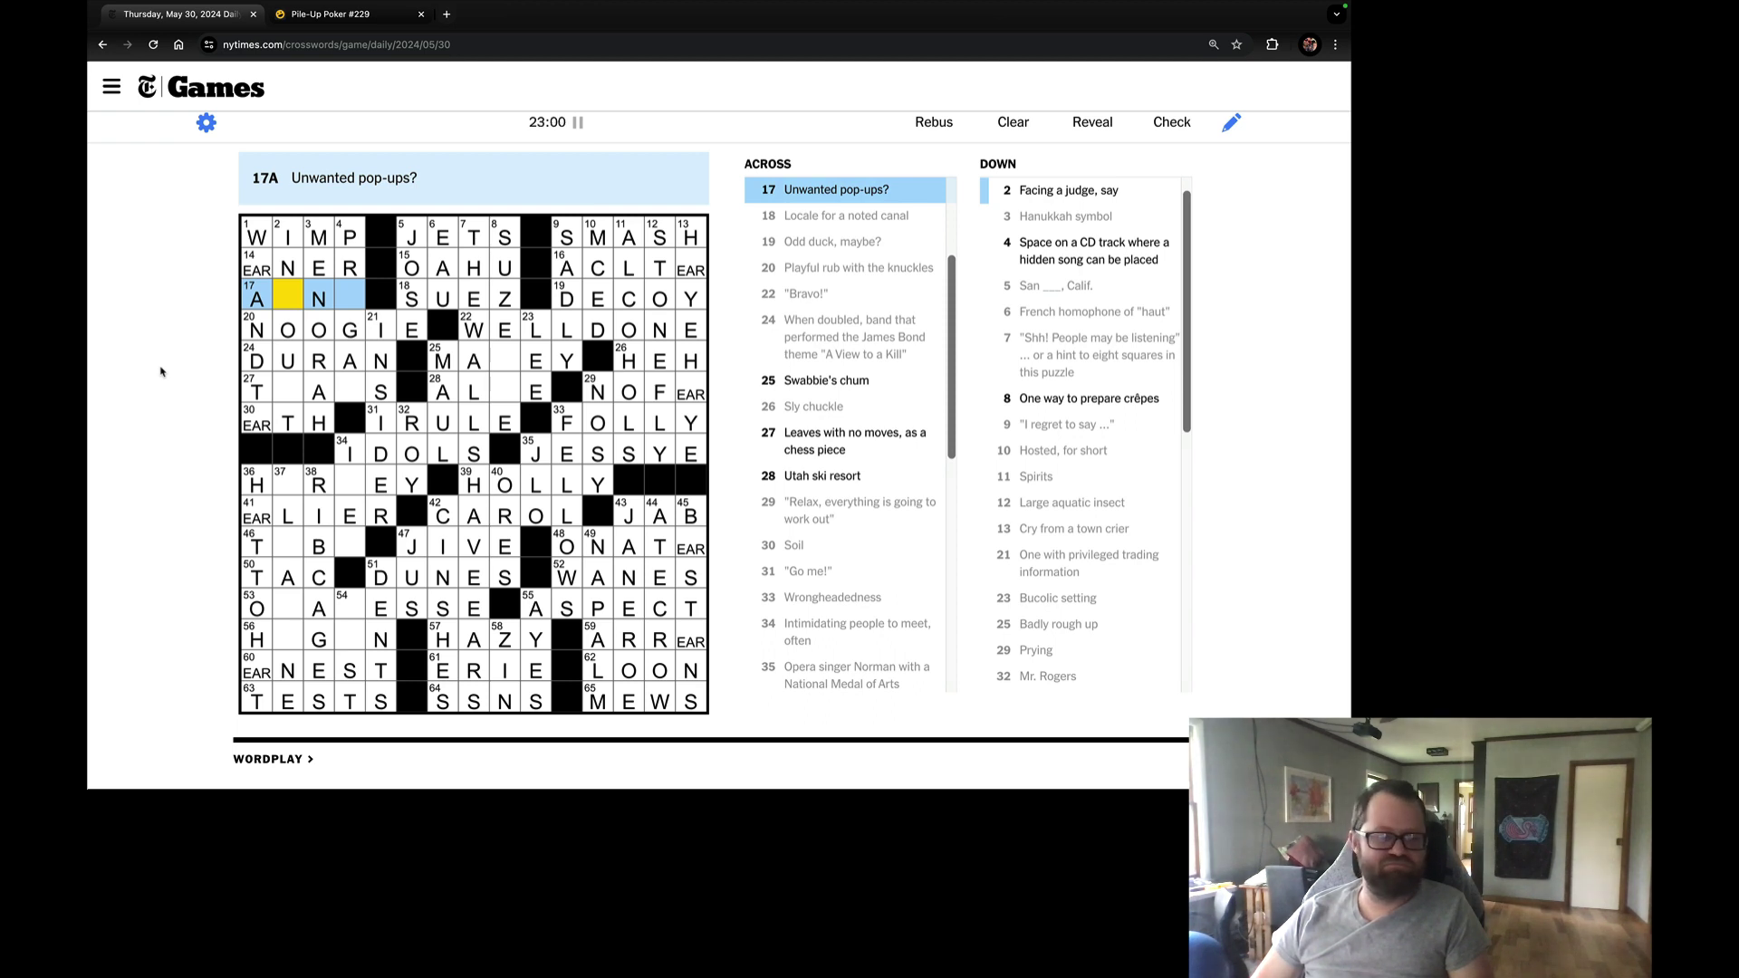
# Fill in WIMP, ACNE, MATEY and TRAPS across the top-left clues.
pyautogui.press('Tab')
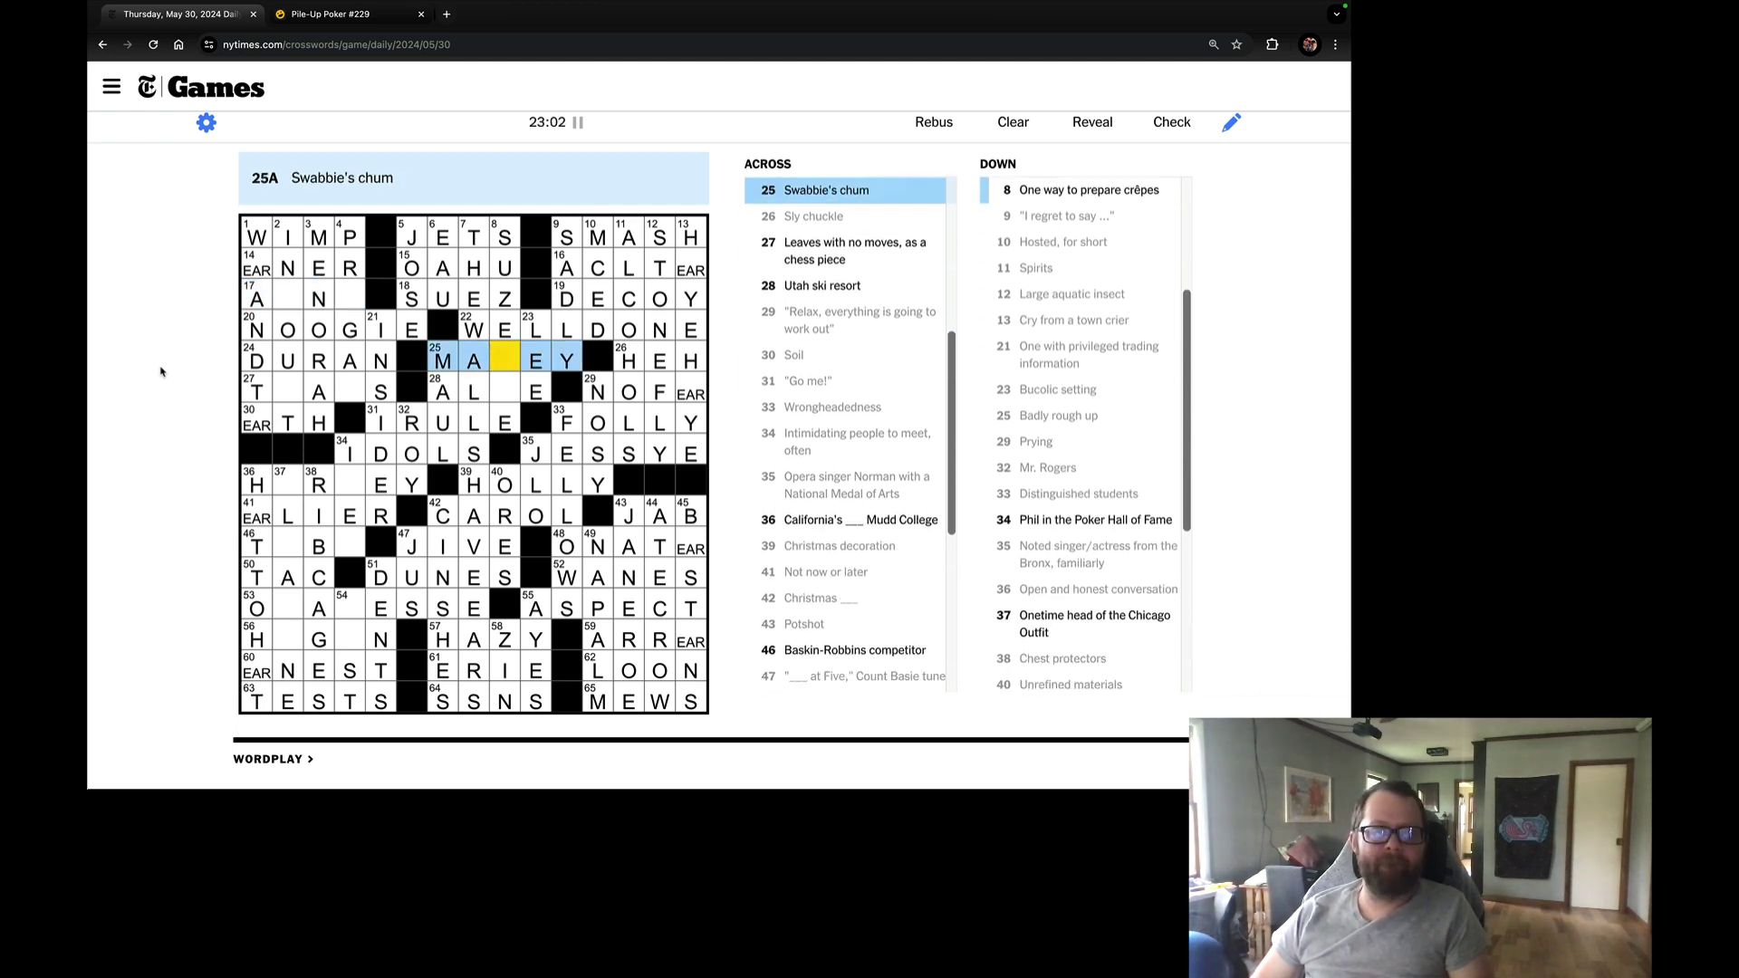
pyautogui.write('t')
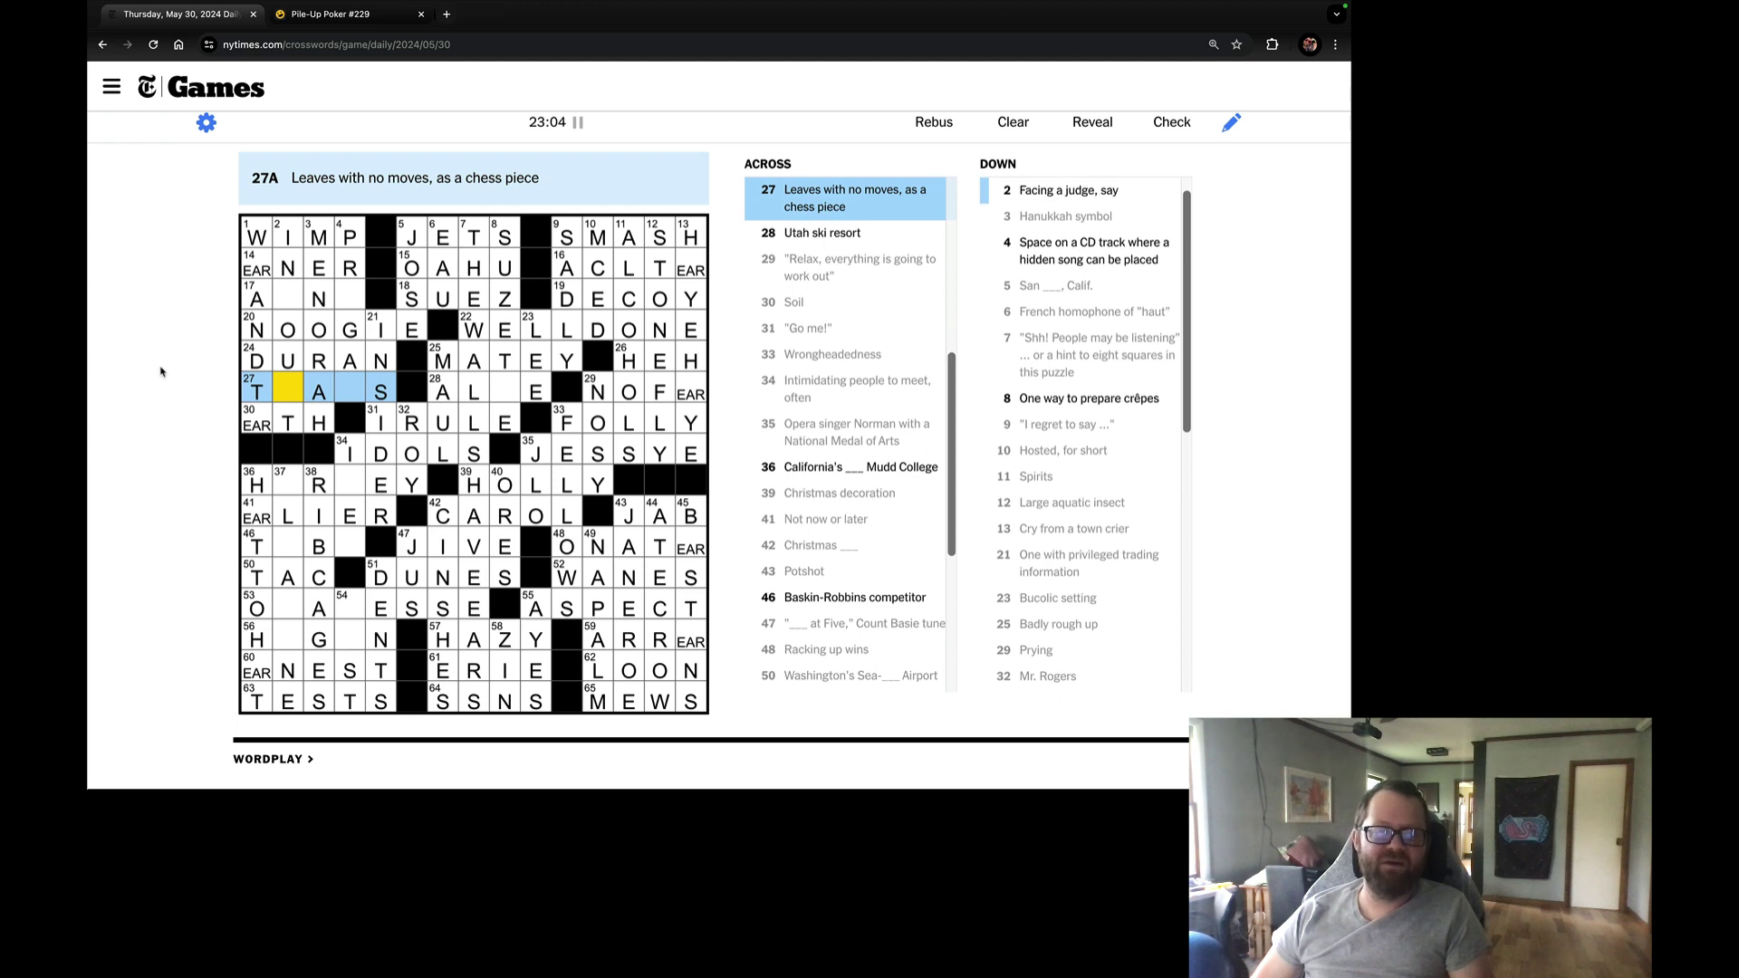
pyautogui.write('r')
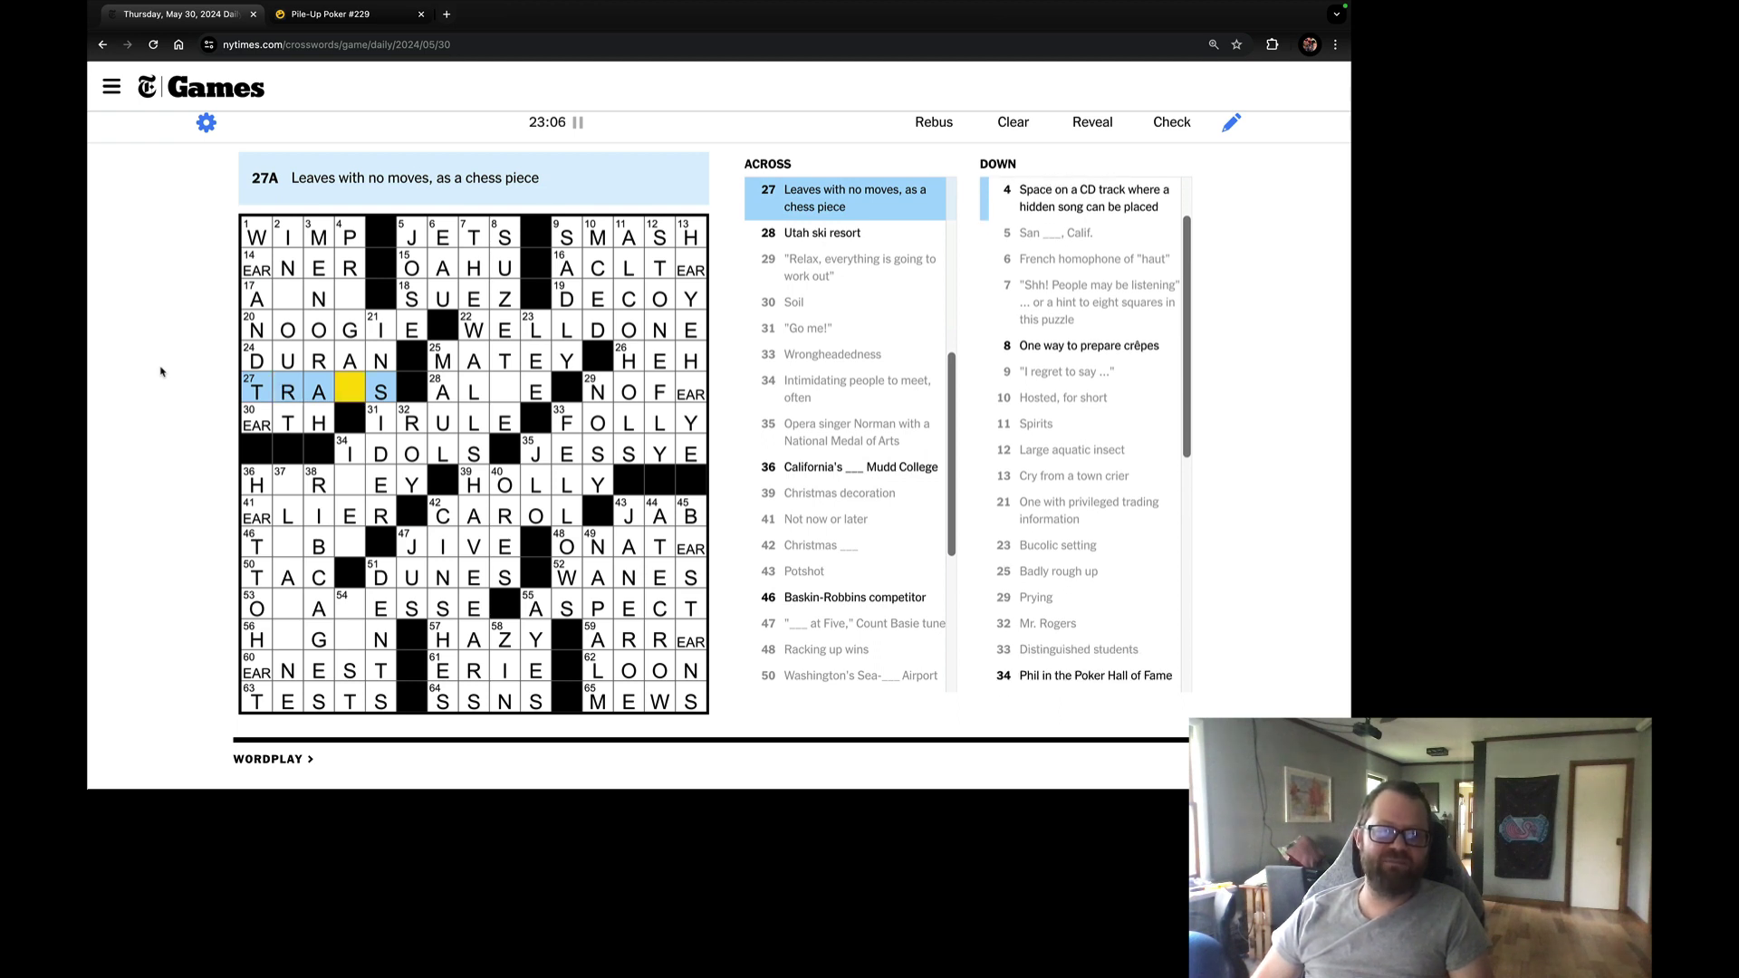
pyautogui.write('p')
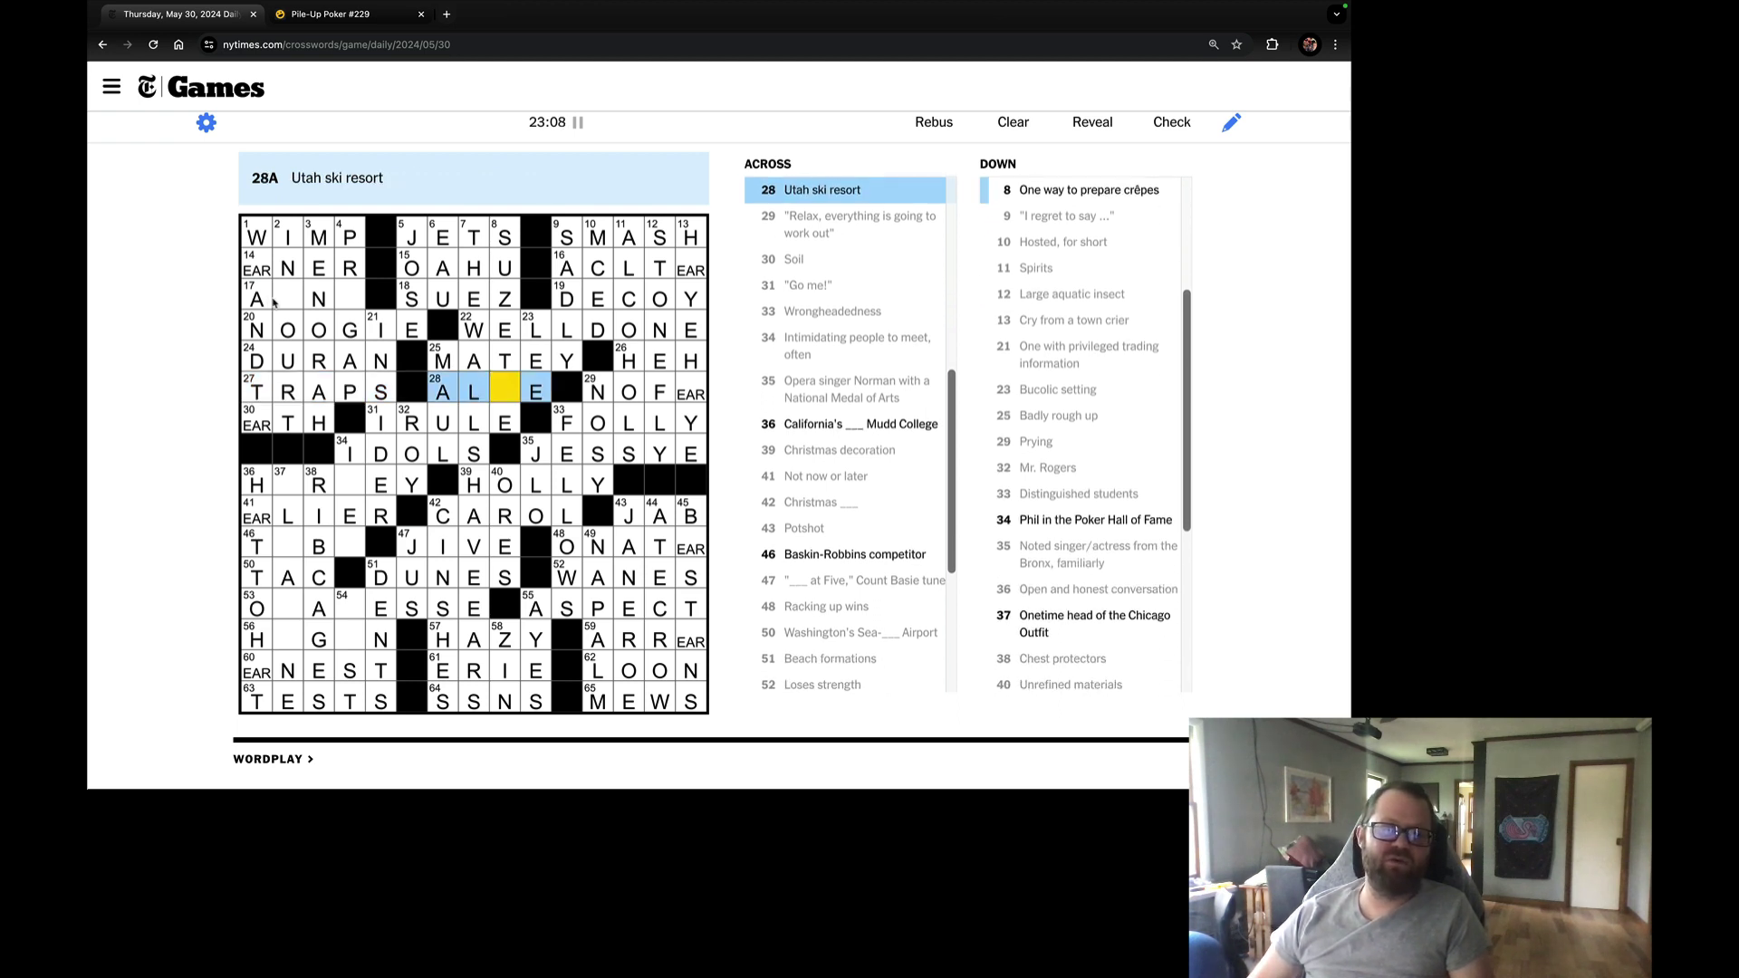
pyautogui.click(275, 302)
pyautogui.write('c')
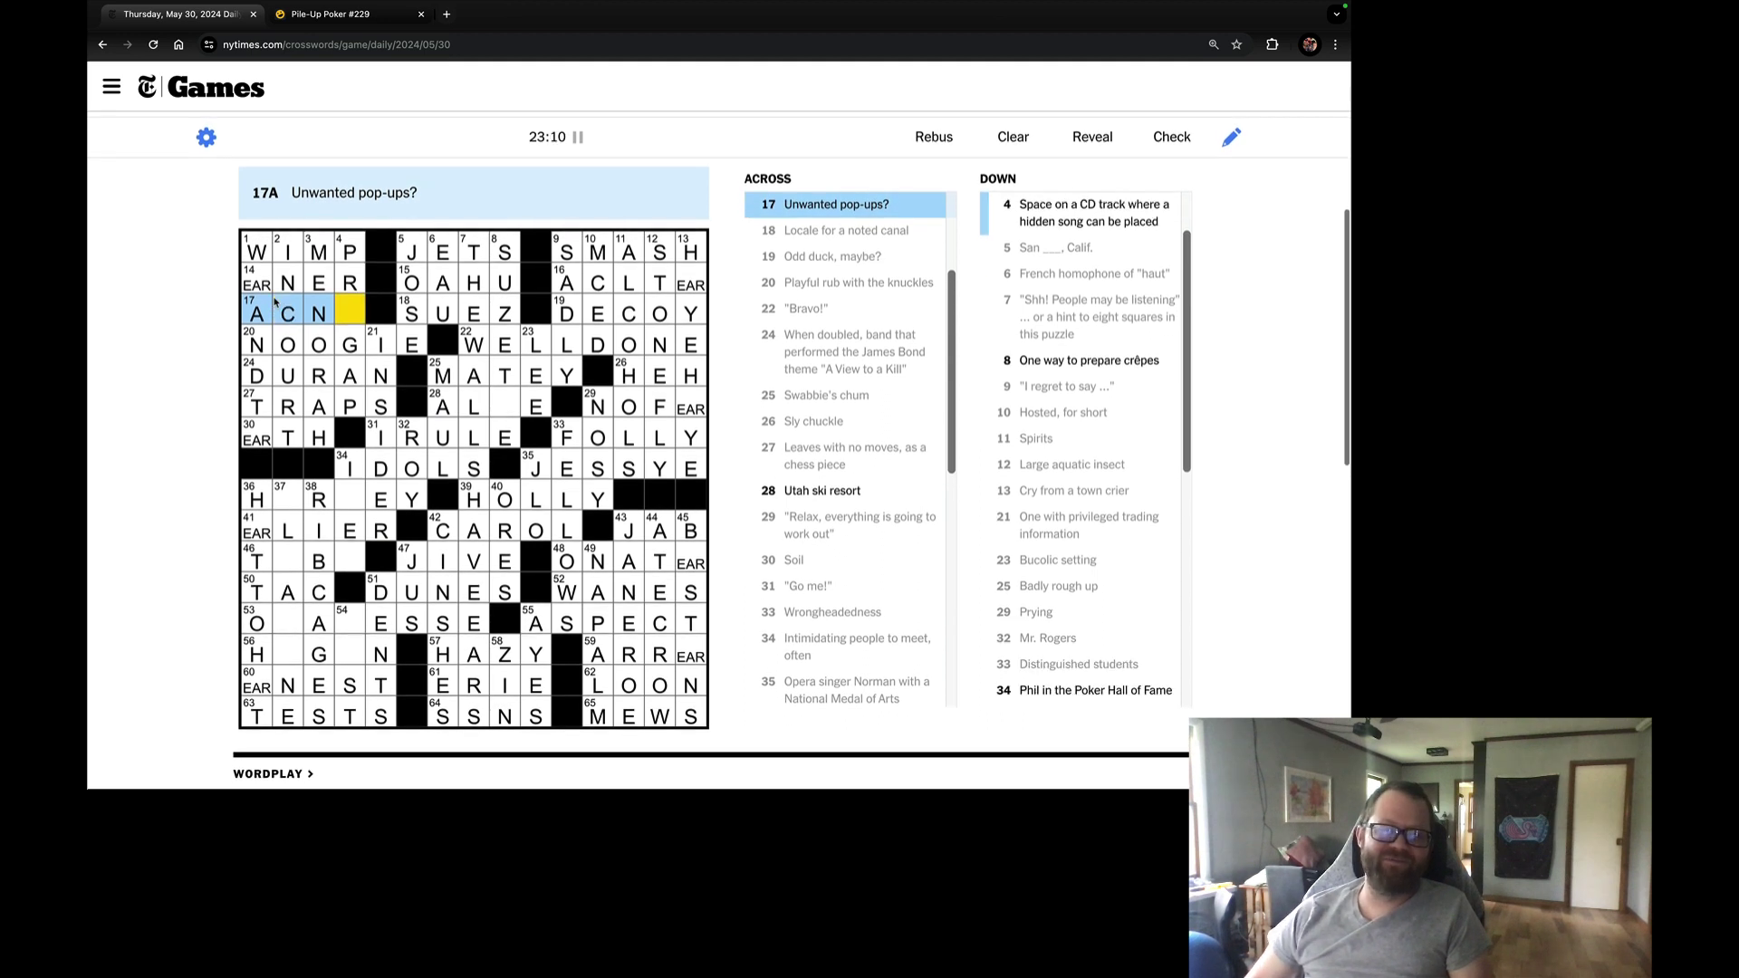
pyautogui.press('space')
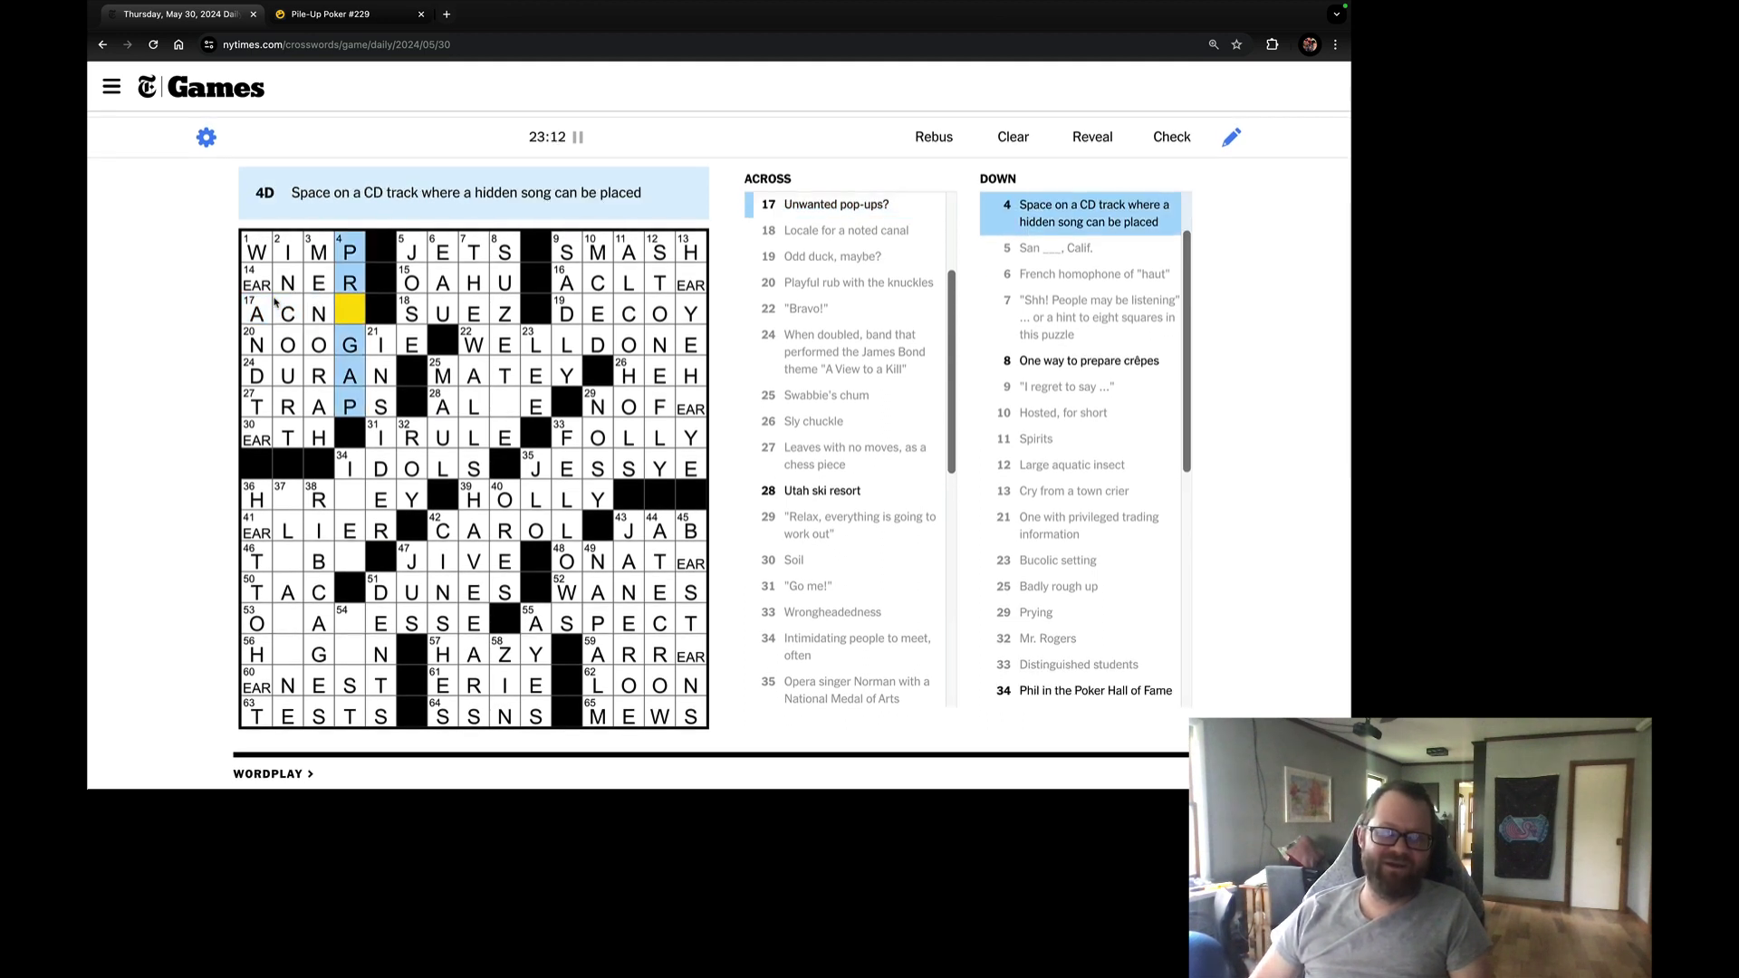
pyautogui.write('e')
pyautogui.press('space')
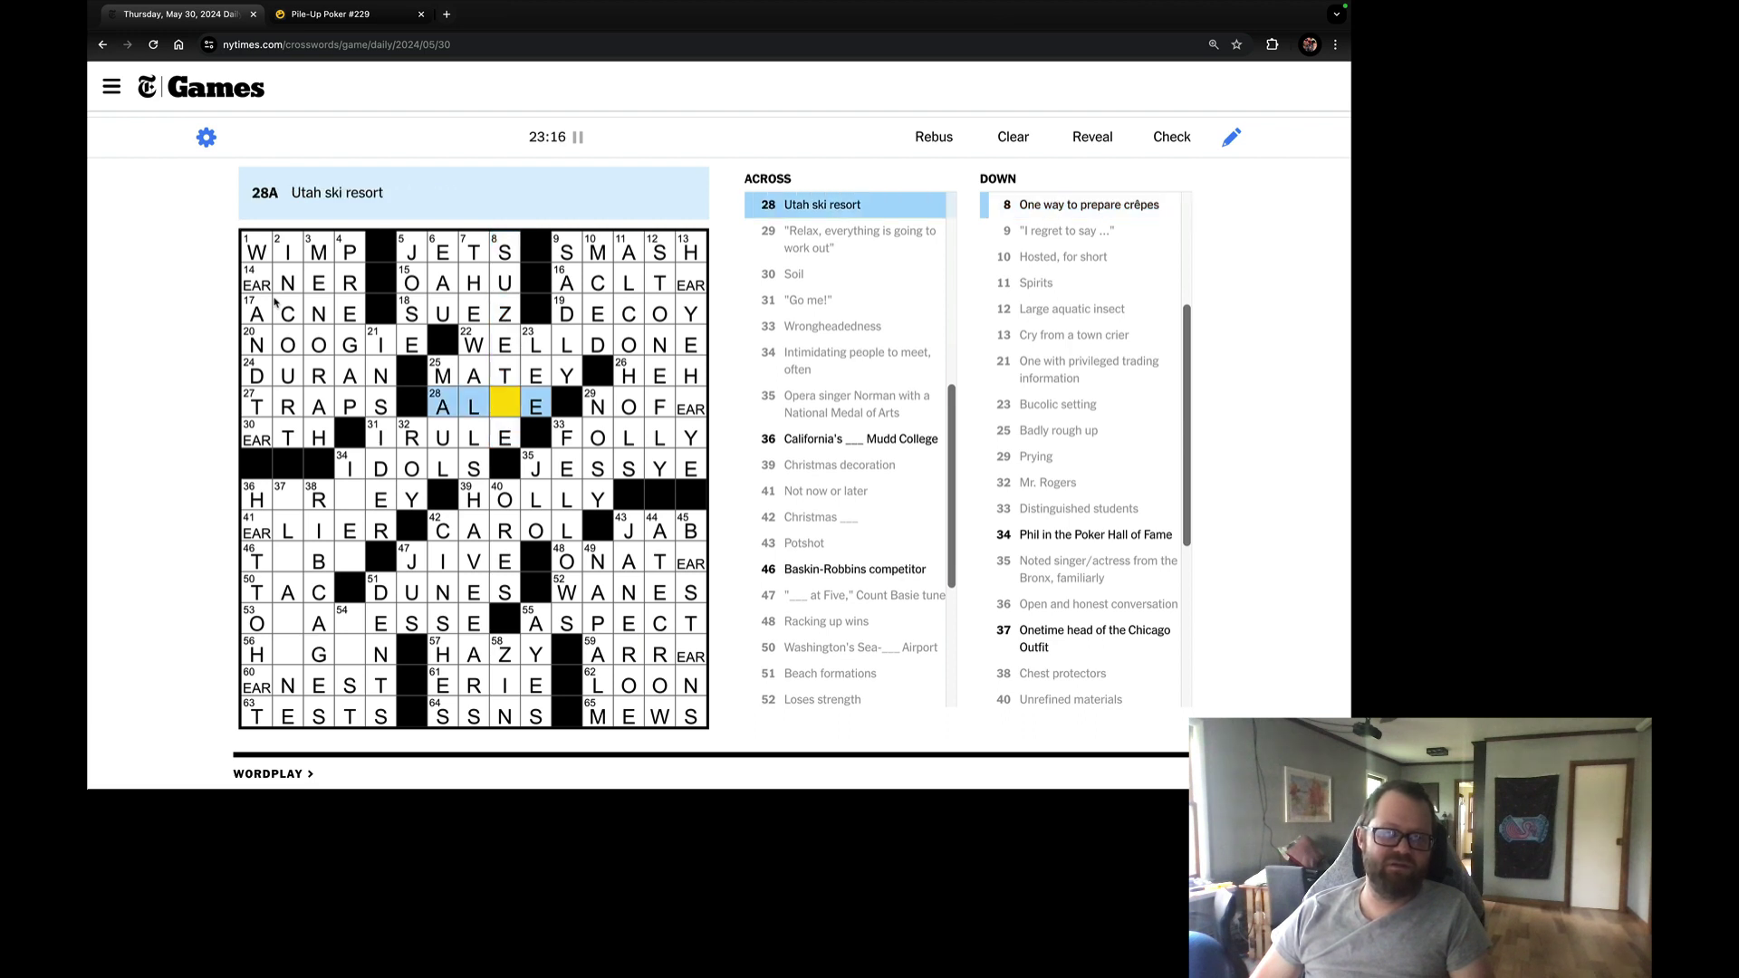
# Skip past 36A, 46A, 53A and 34D, then complete ALCAPONE at 37-Down with ACPO.
pyautogui.press('Tab')
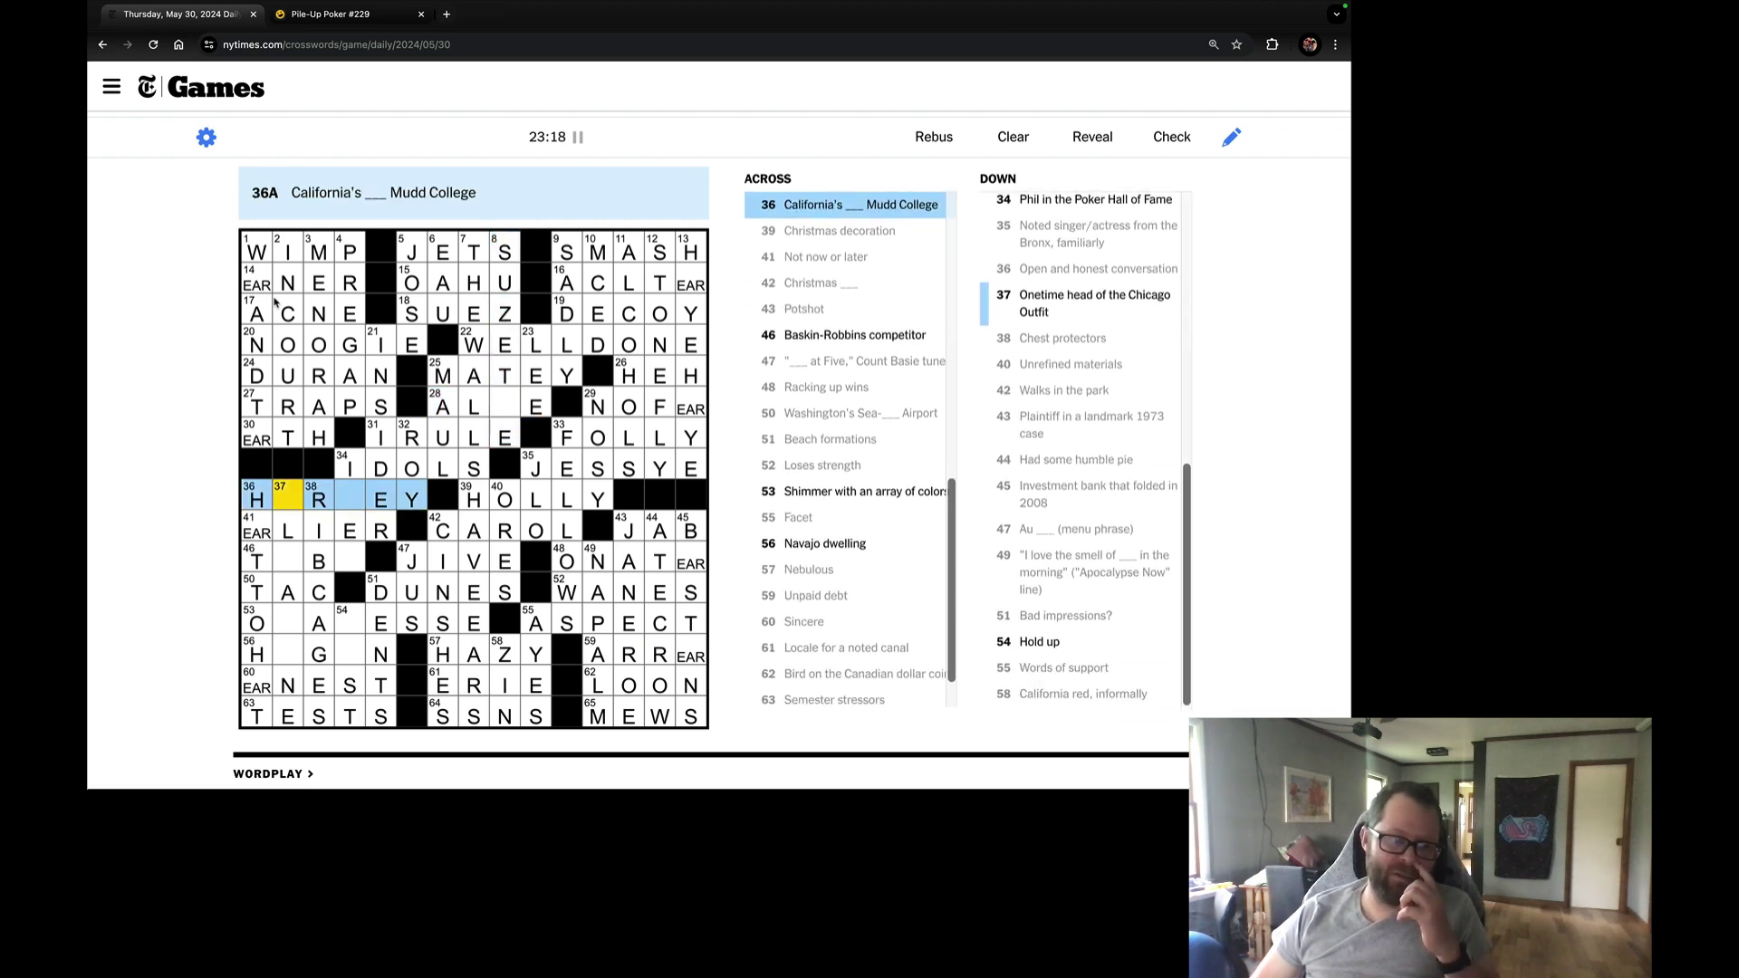
pyautogui.press('Tab')
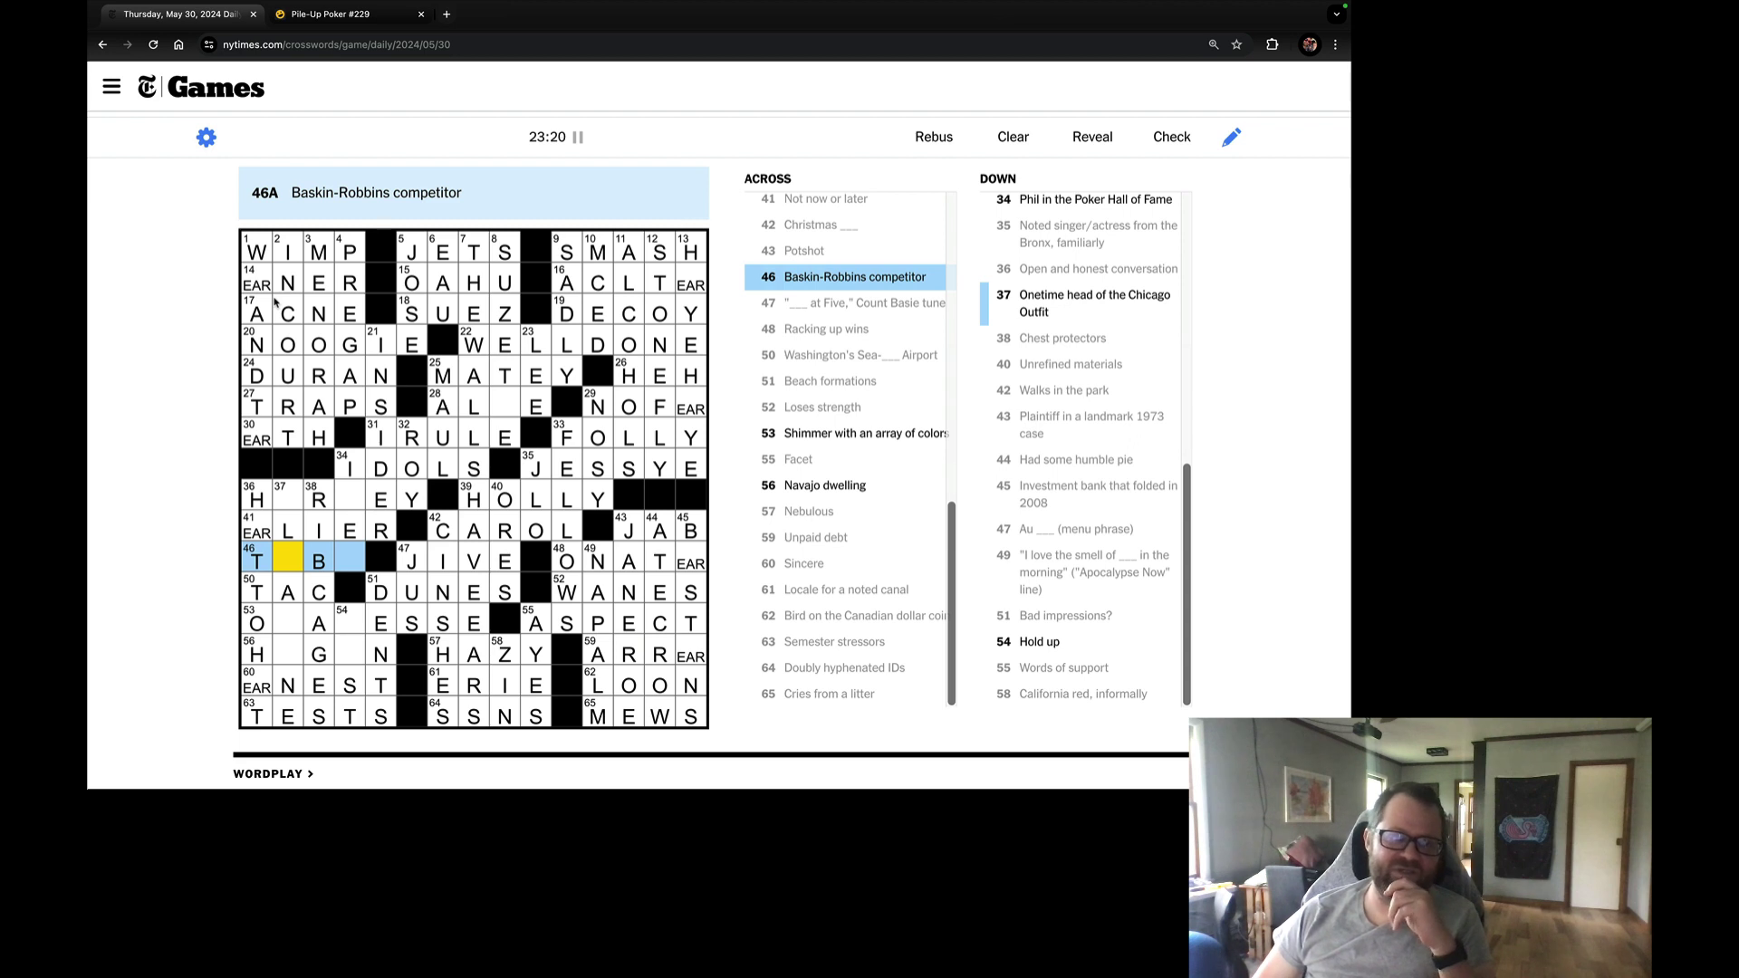
pyautogui.scroll(-1, 112, 339)
pyautogui.scroll(1, 111, 340)
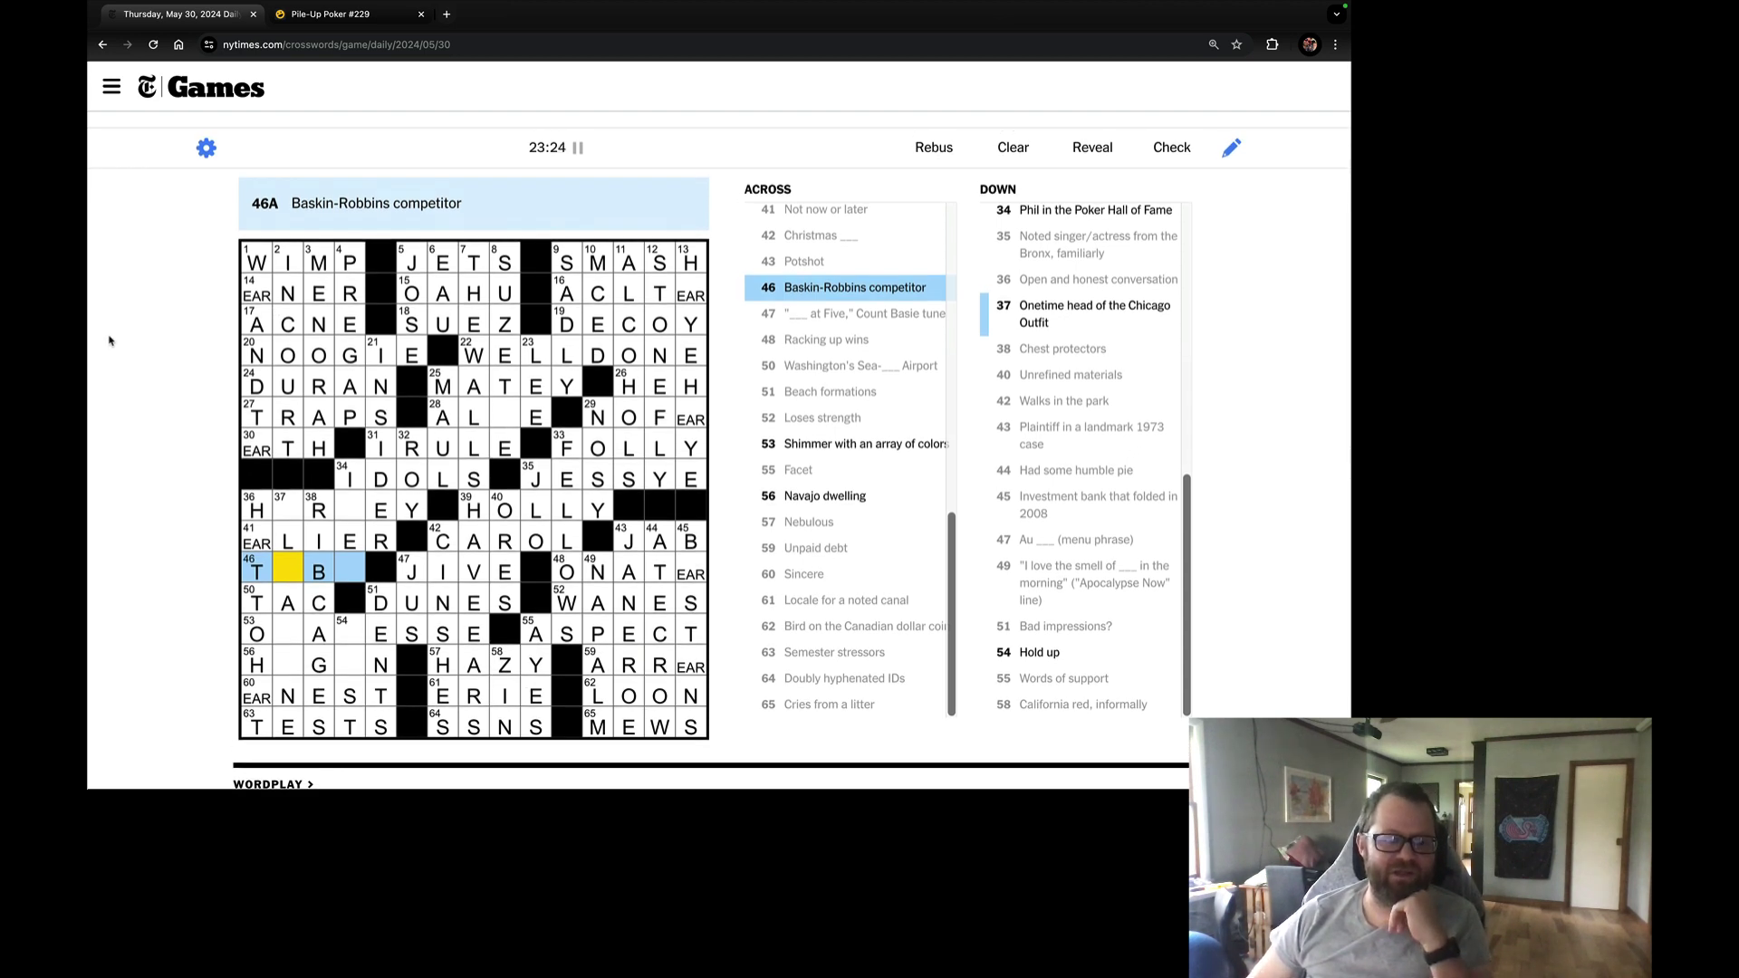
pyautogui.press('Tab')
pyautogui.press('Tab')
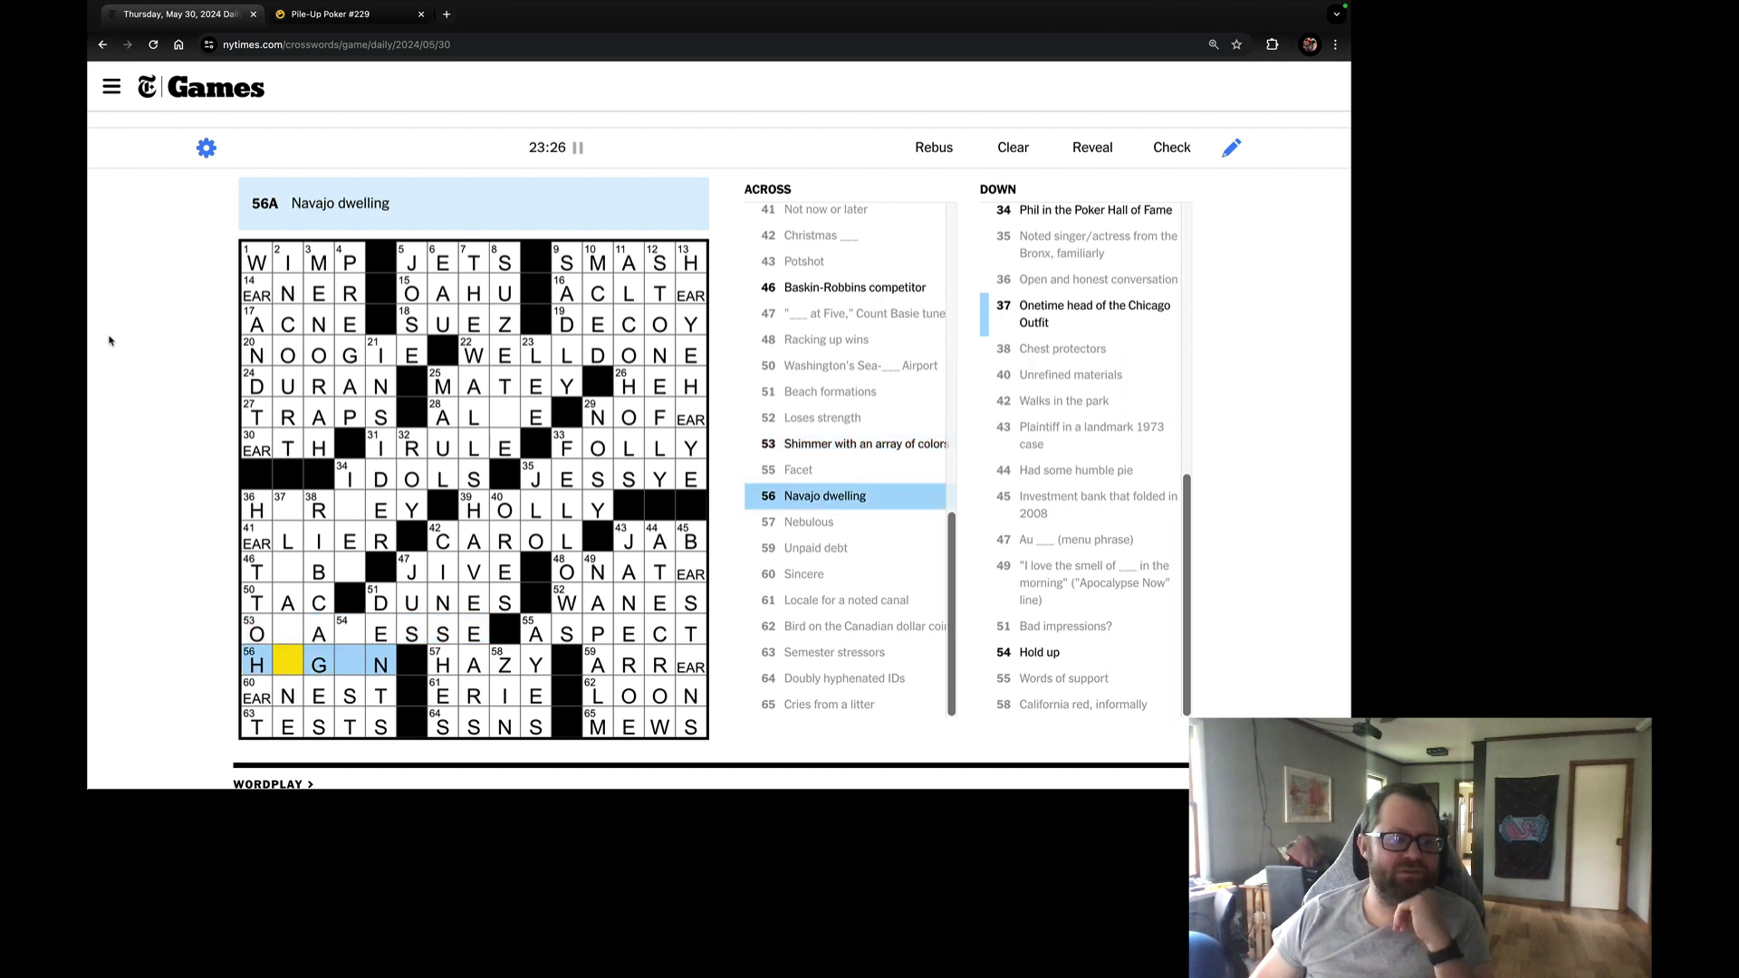
pyautogui.press('Tab')
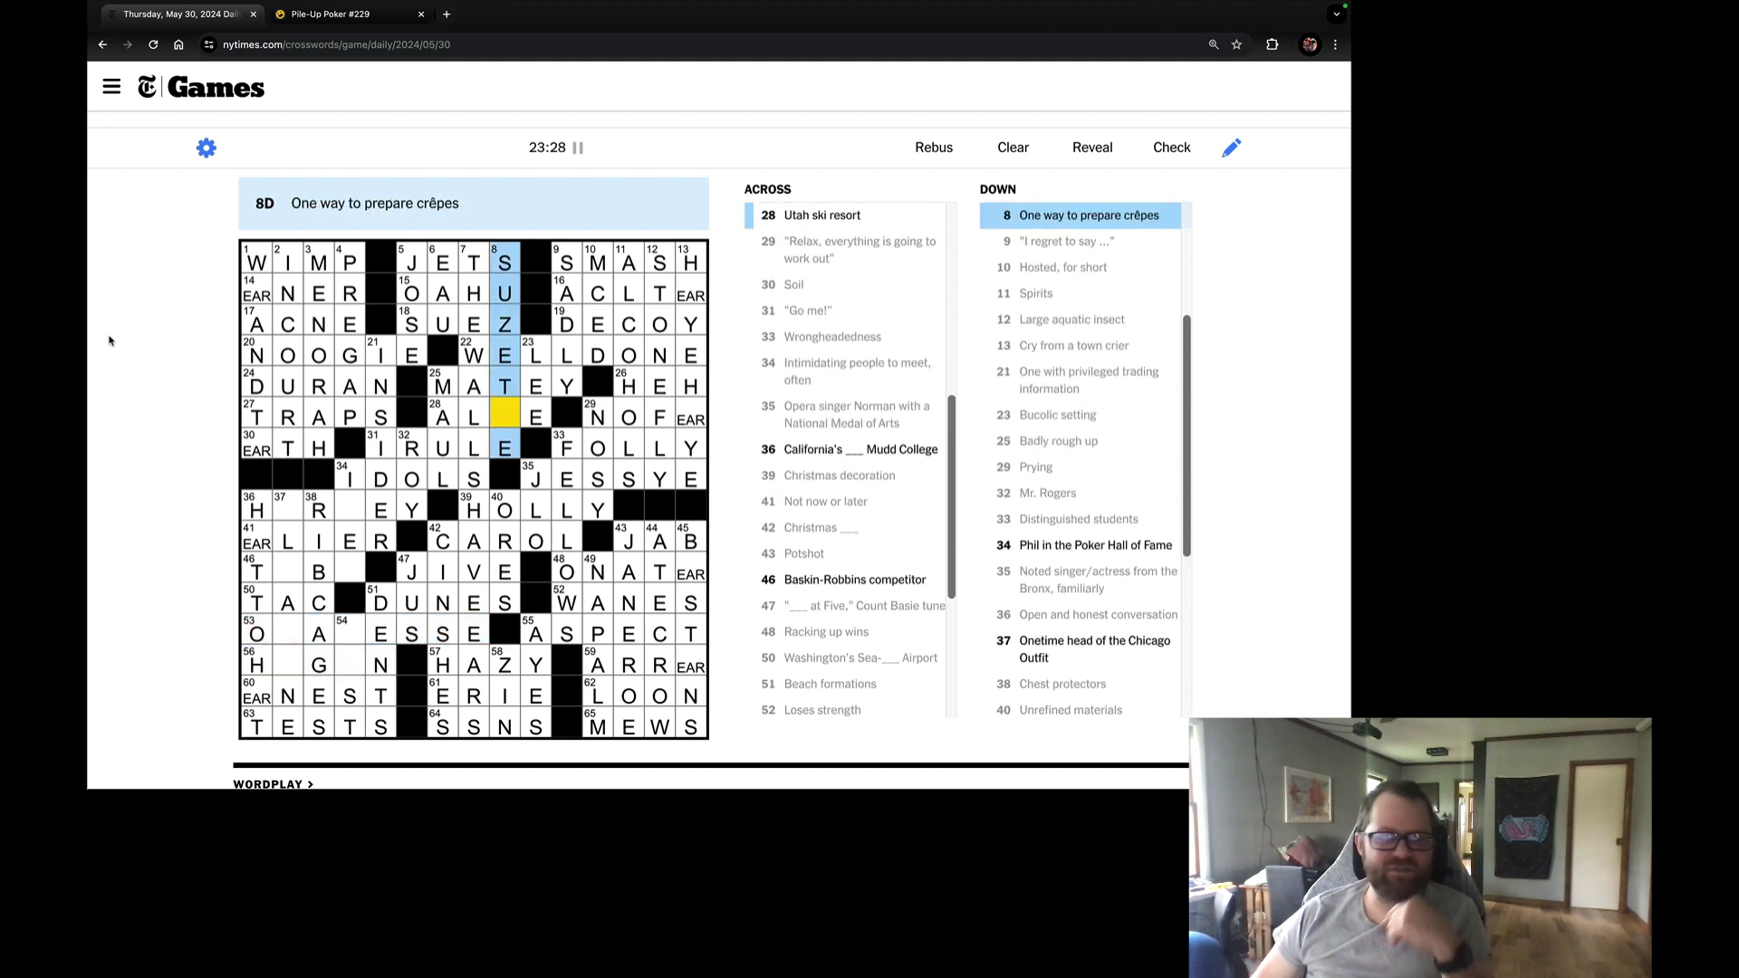
pyautogui.press('Tab')
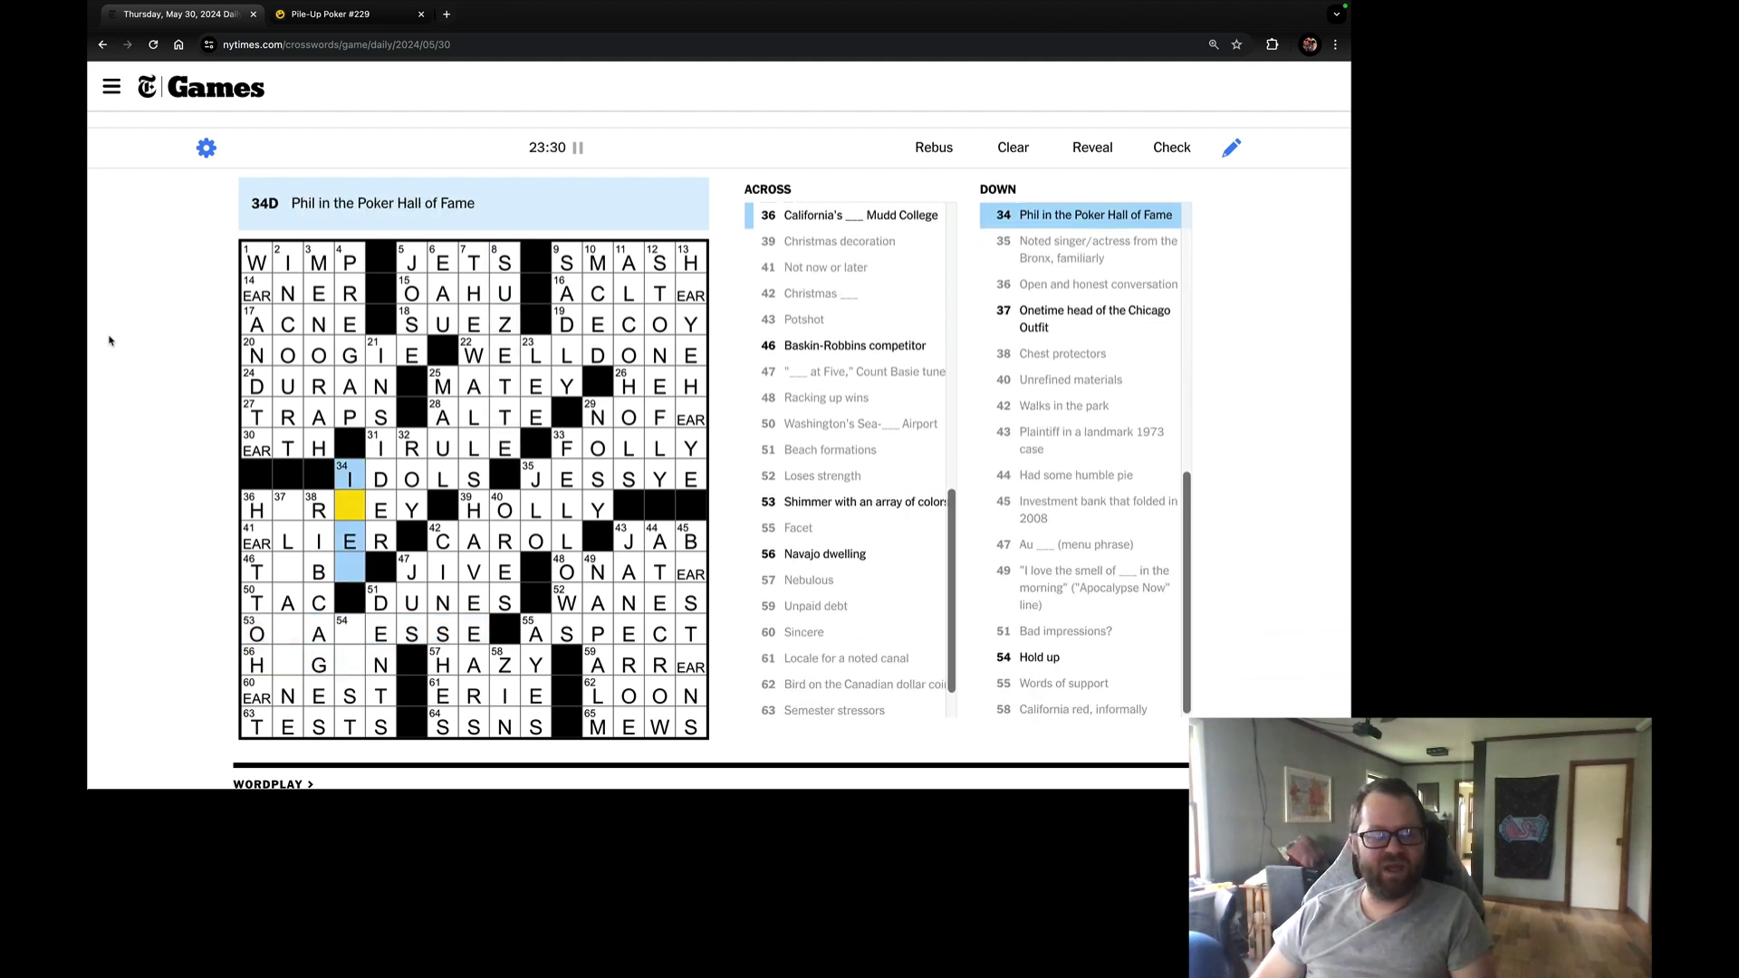
pyautogui.press('Tab')
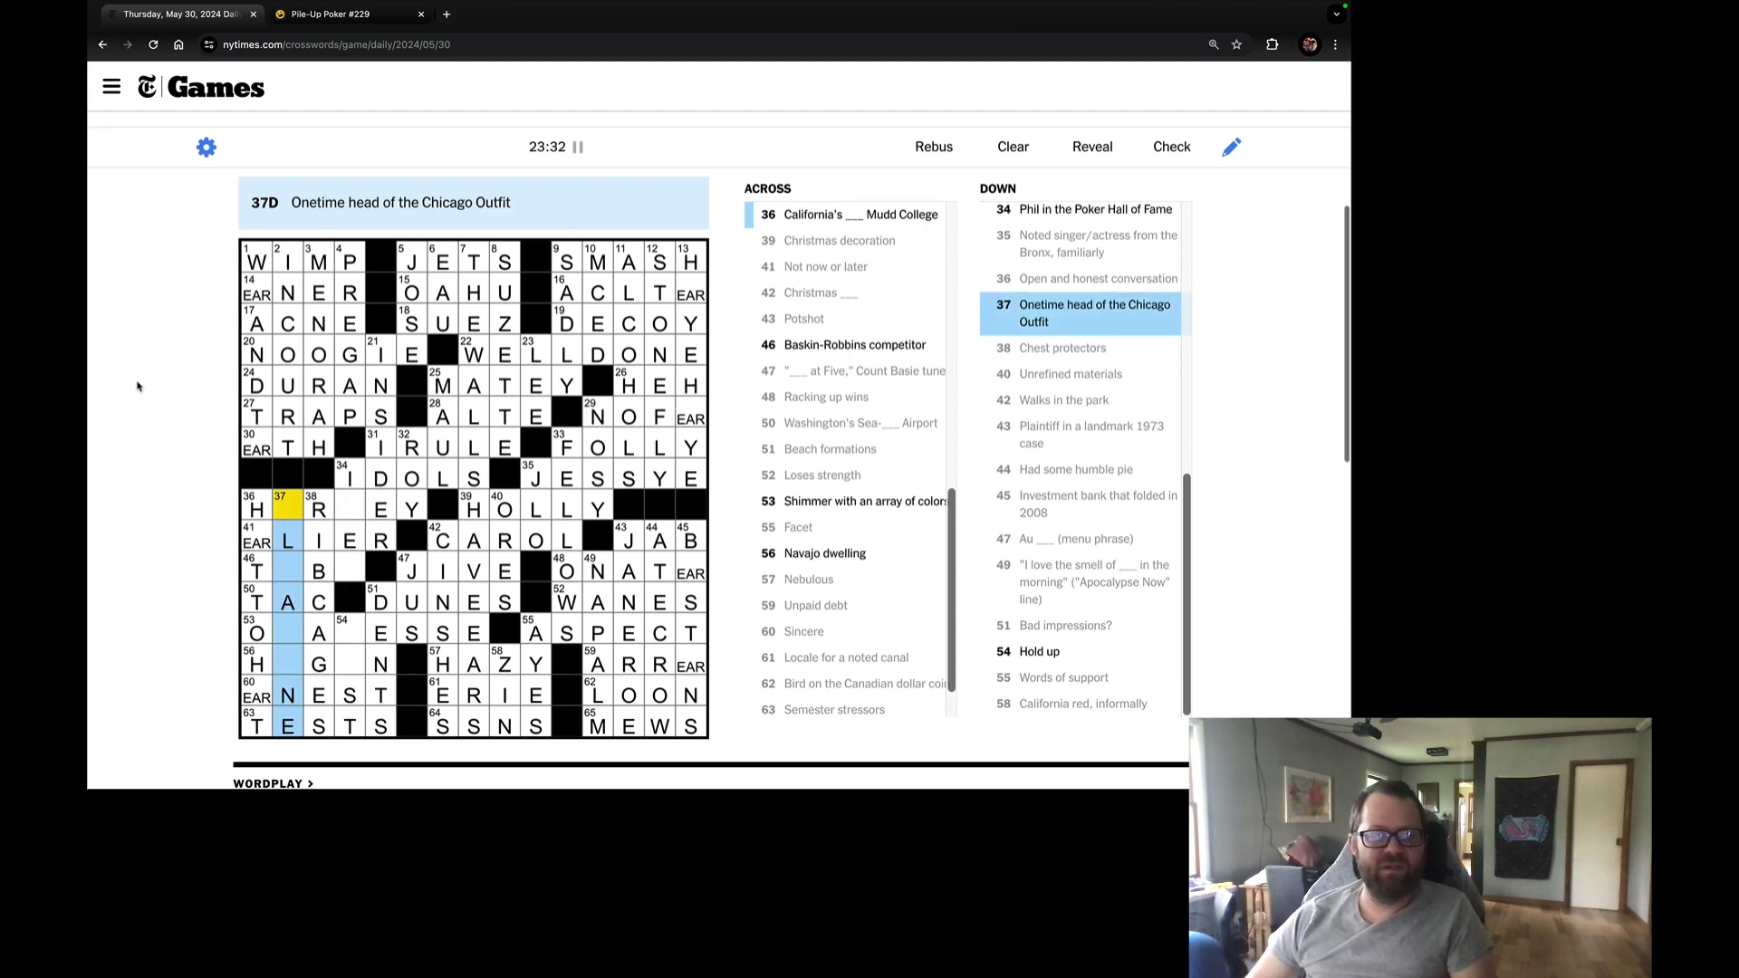
pyautogui.scroll(-1, 178, 599)
pyautogui.scroll(1, 177, 599)
pyautogui.write('ACPO')
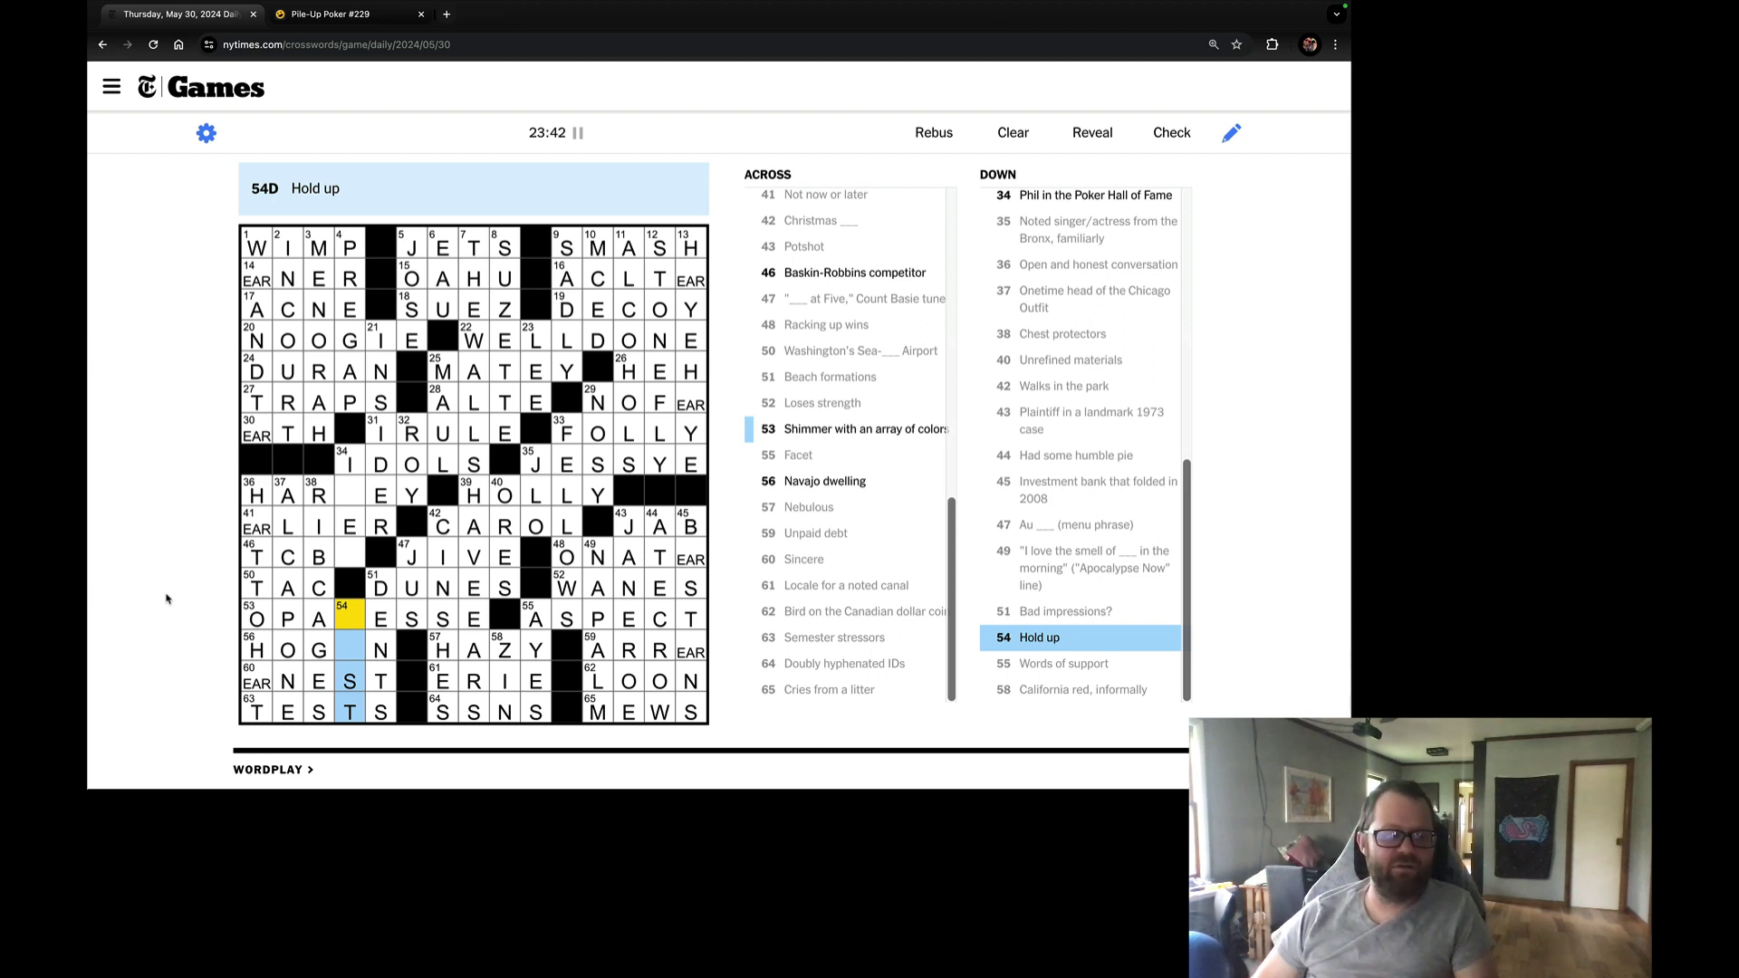
# Fill the last blanks, completing LAST at 54-Down and HOGAN at 56-Across.
pyautogui.press('space')
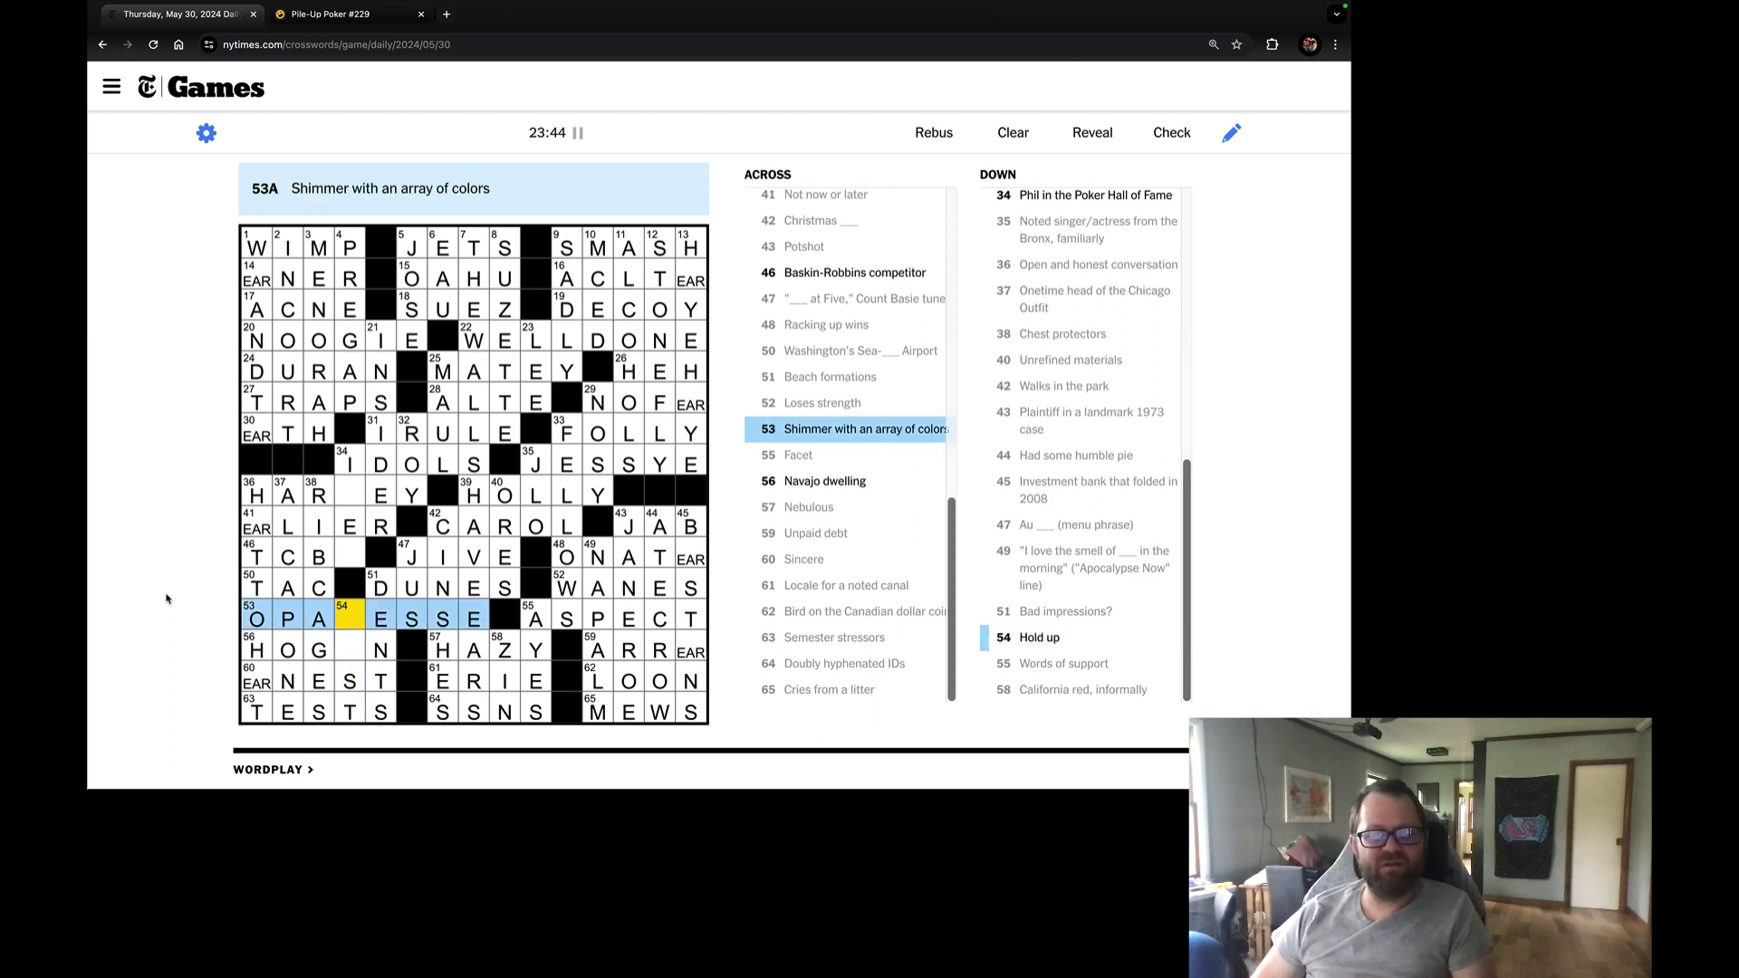
pyautogui.press('space')
pyautogui.press('space')
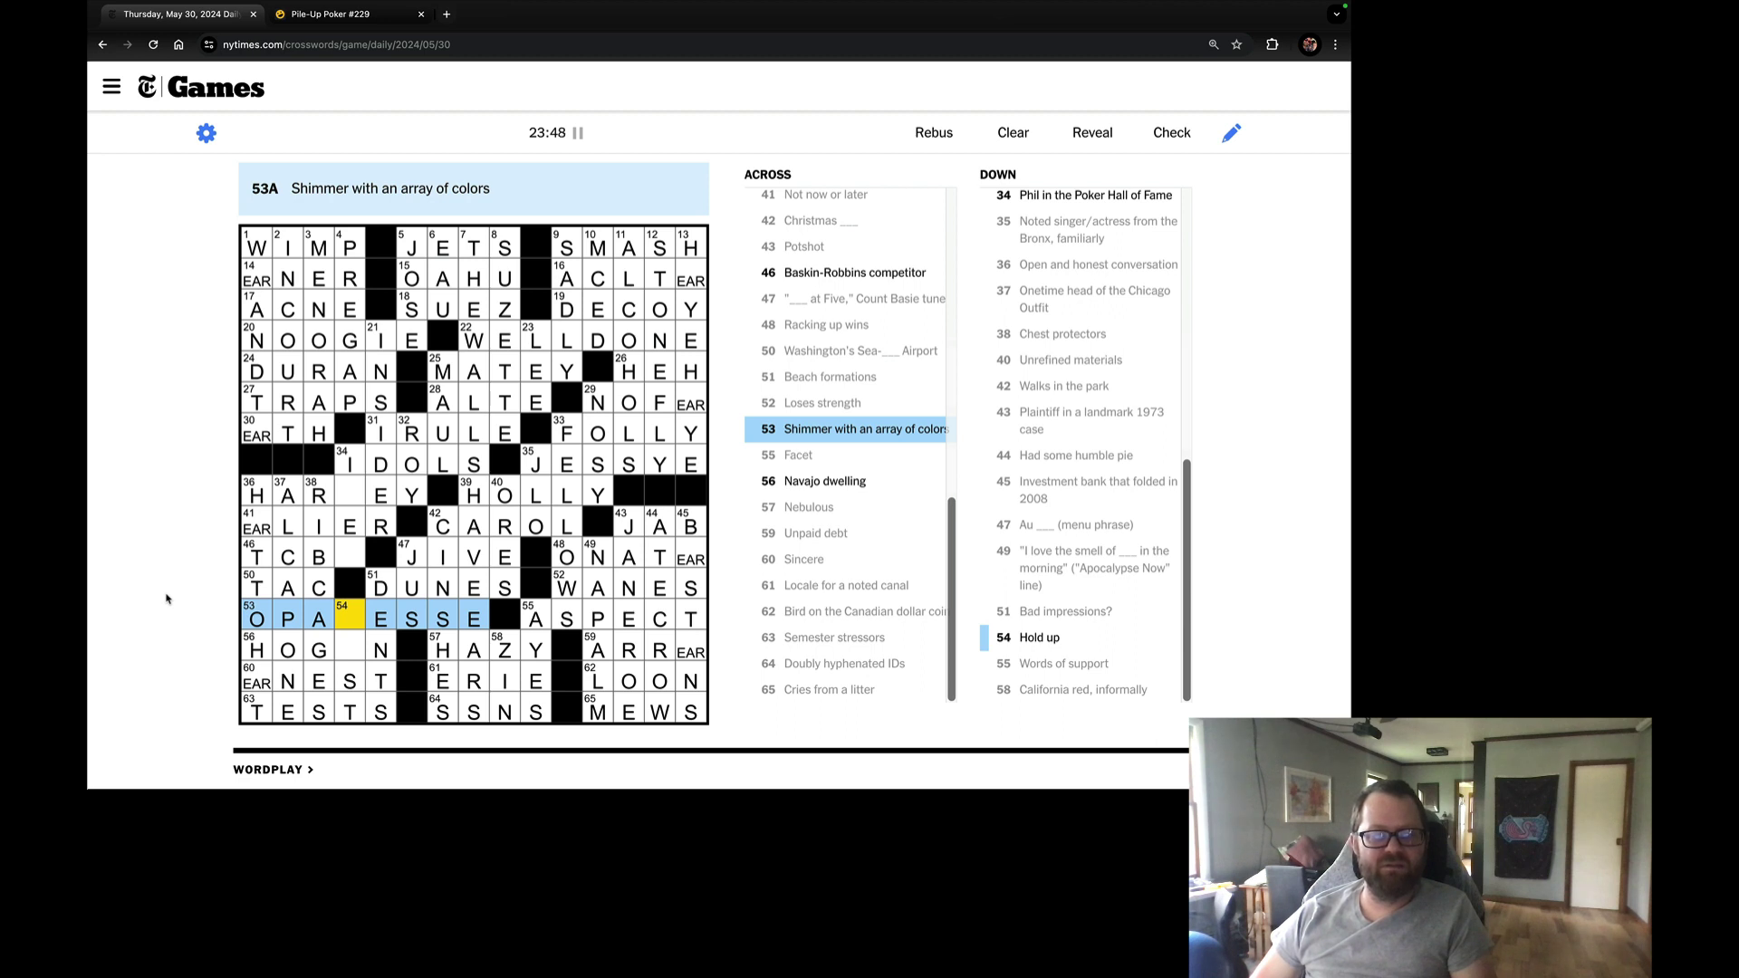
pyautogui.press('space')
pyautogui.write('LC')
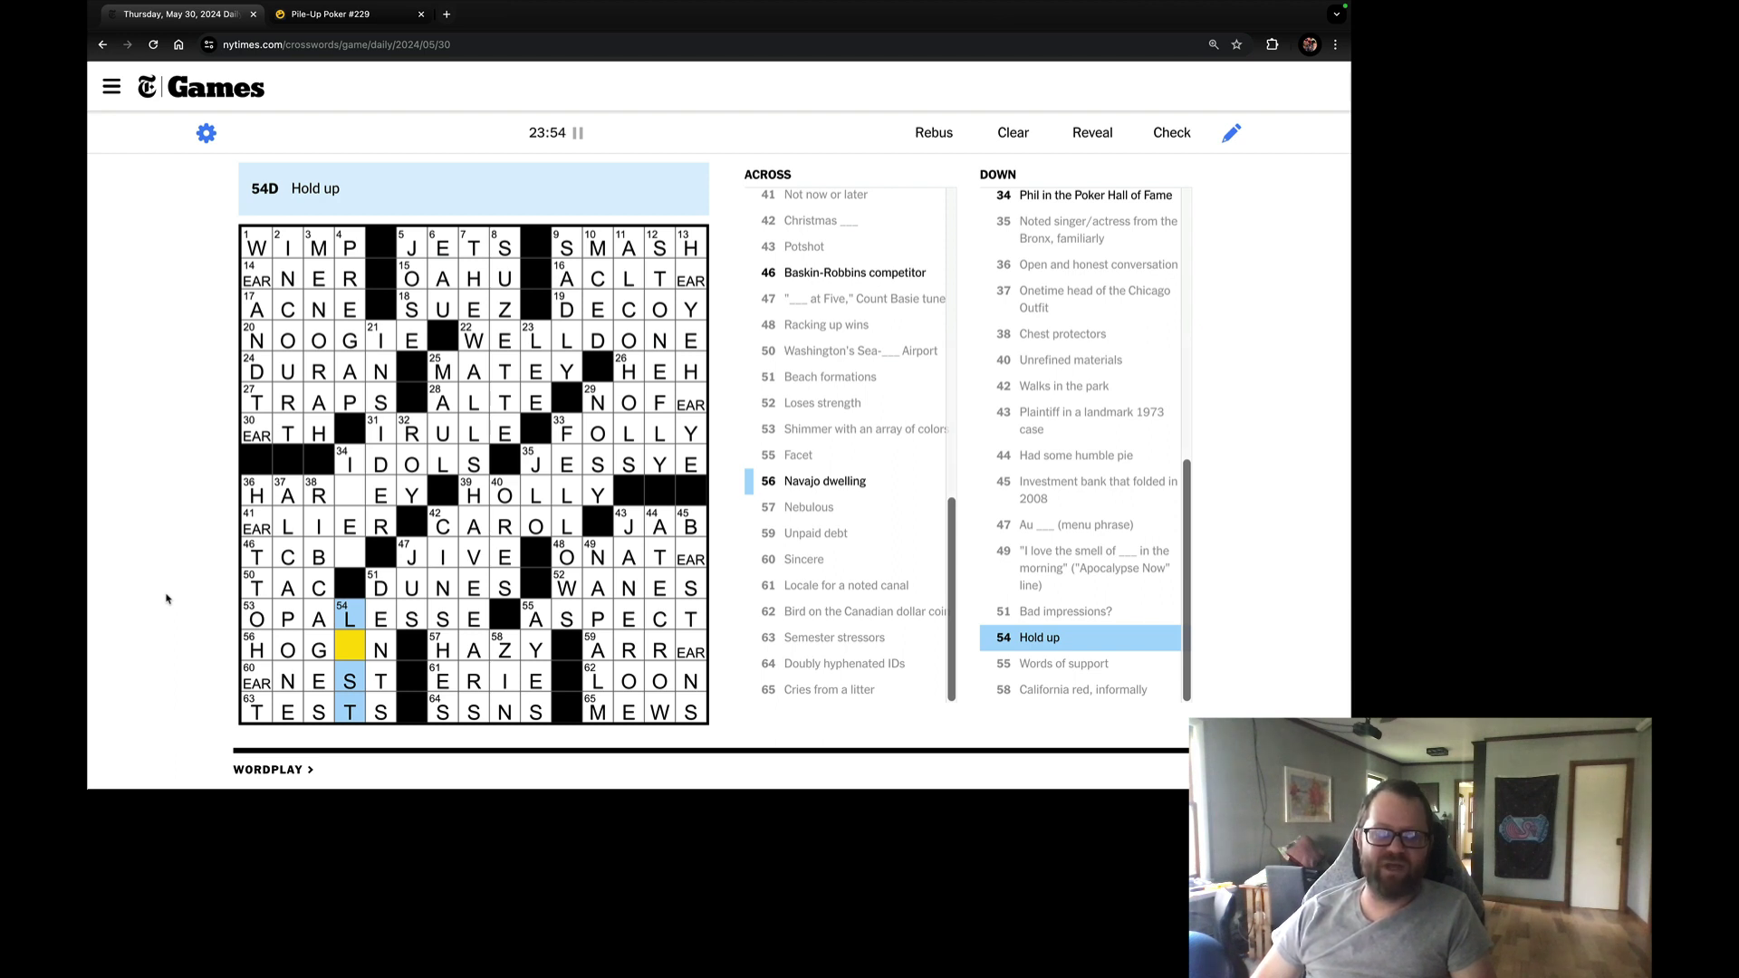
pyautogui.write('A')
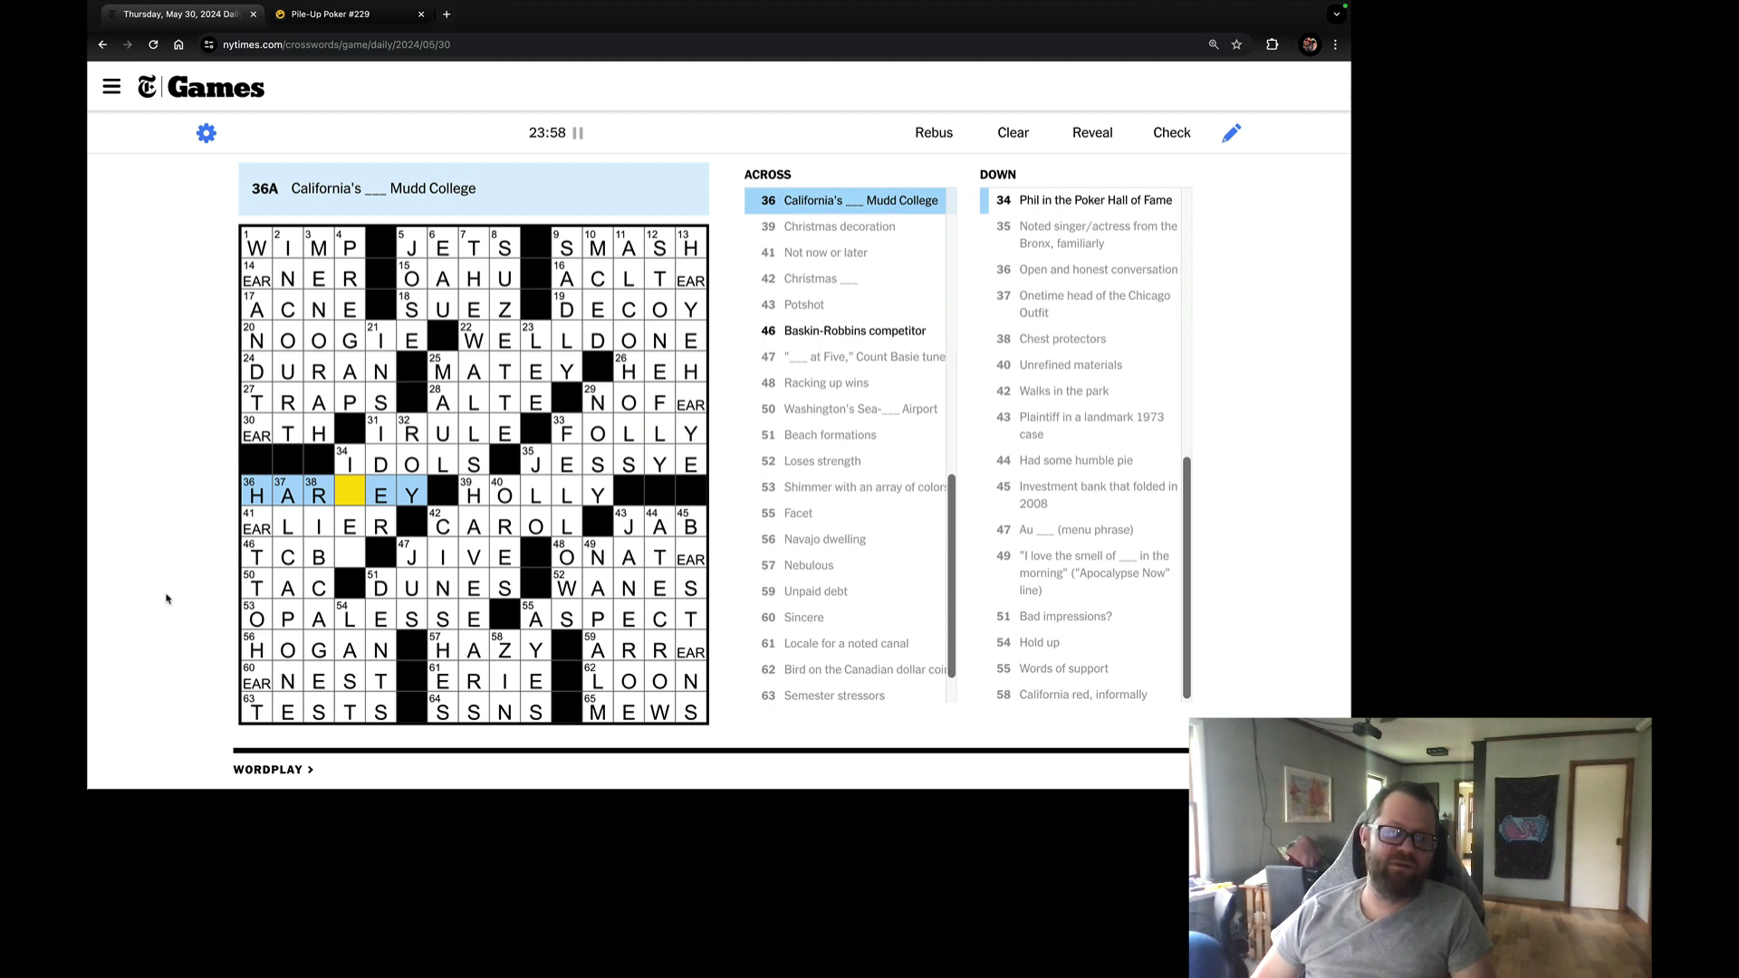
pyautogui.press('Tab')
pyautogui.write('Y')
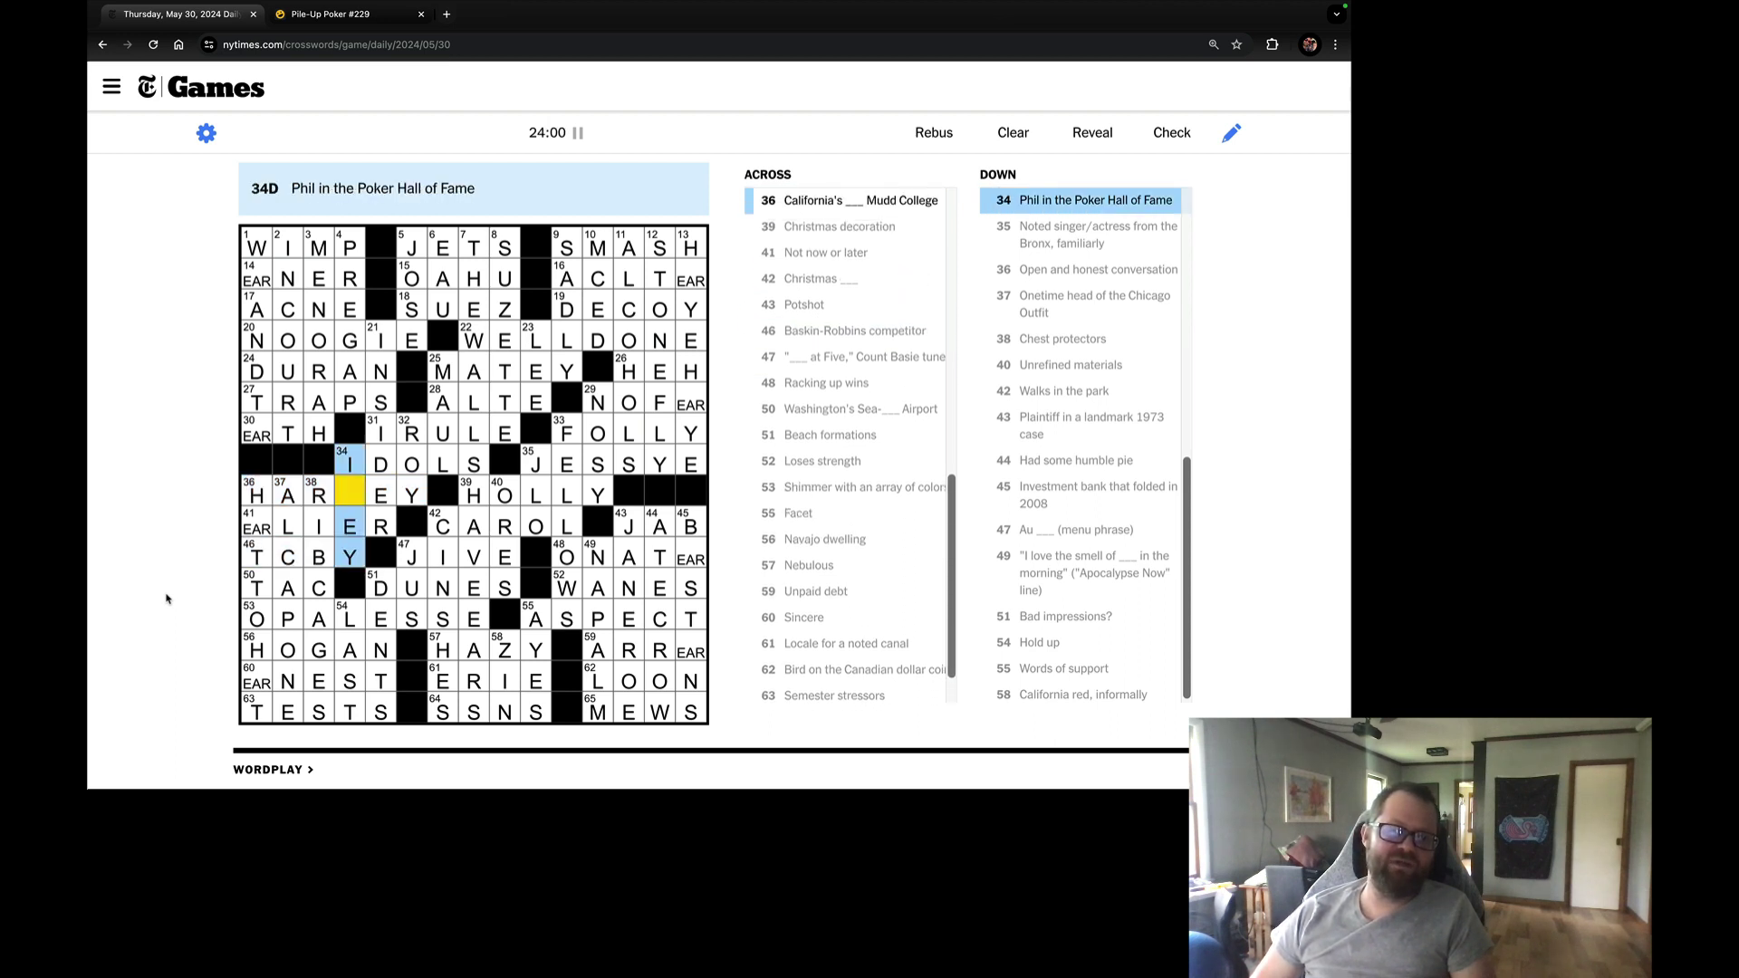
pyautogui.write('V')
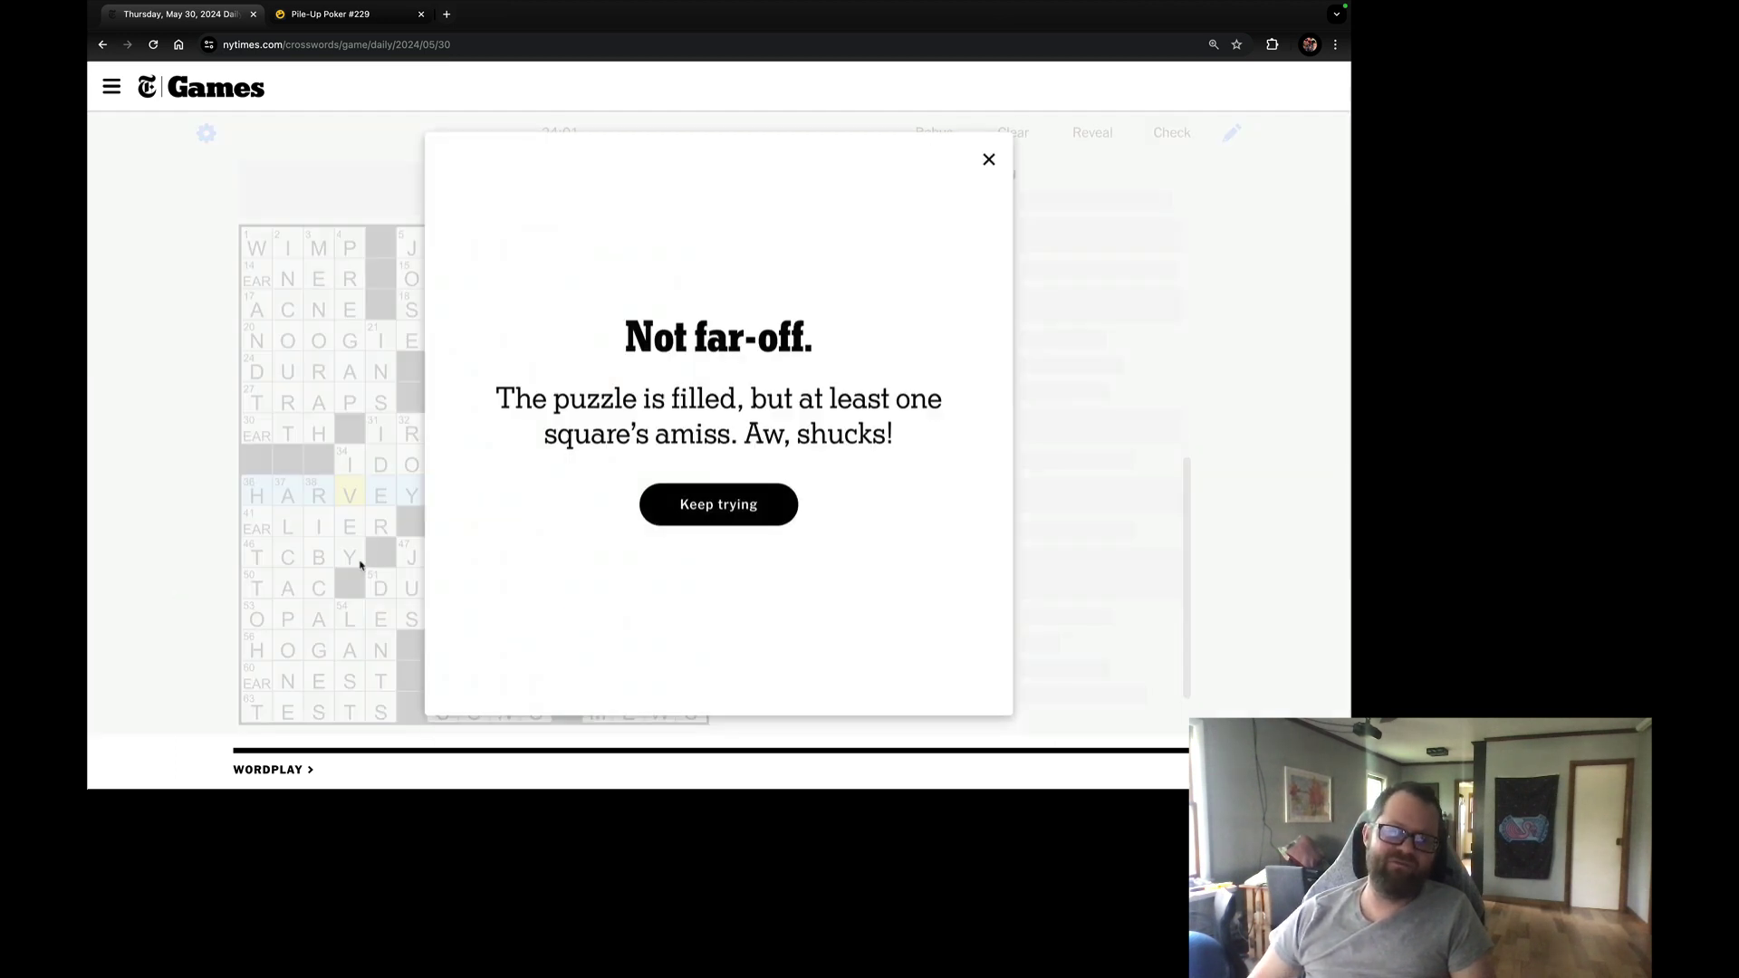
# Dismiss the not-correct notice and run Check > Puzzle to flag wrong squares.
pyautogui.click(722, 509)
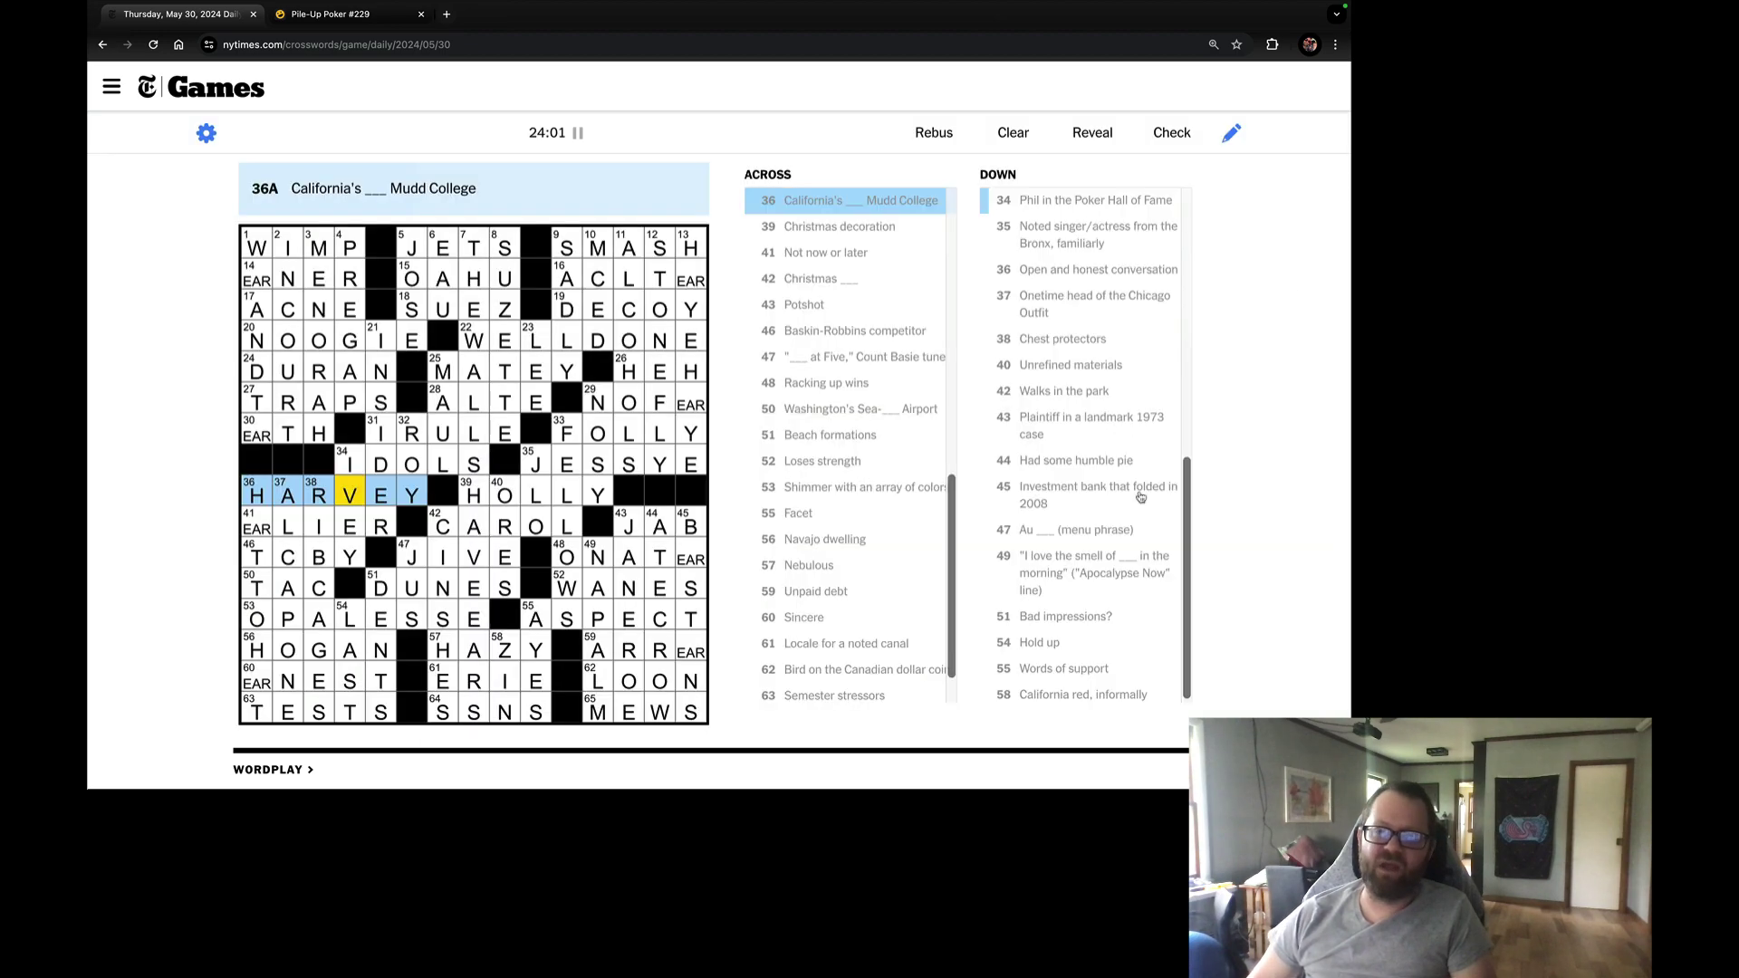
pyautogui.click(1171, 132)
pyautogui.click(1159, 294)
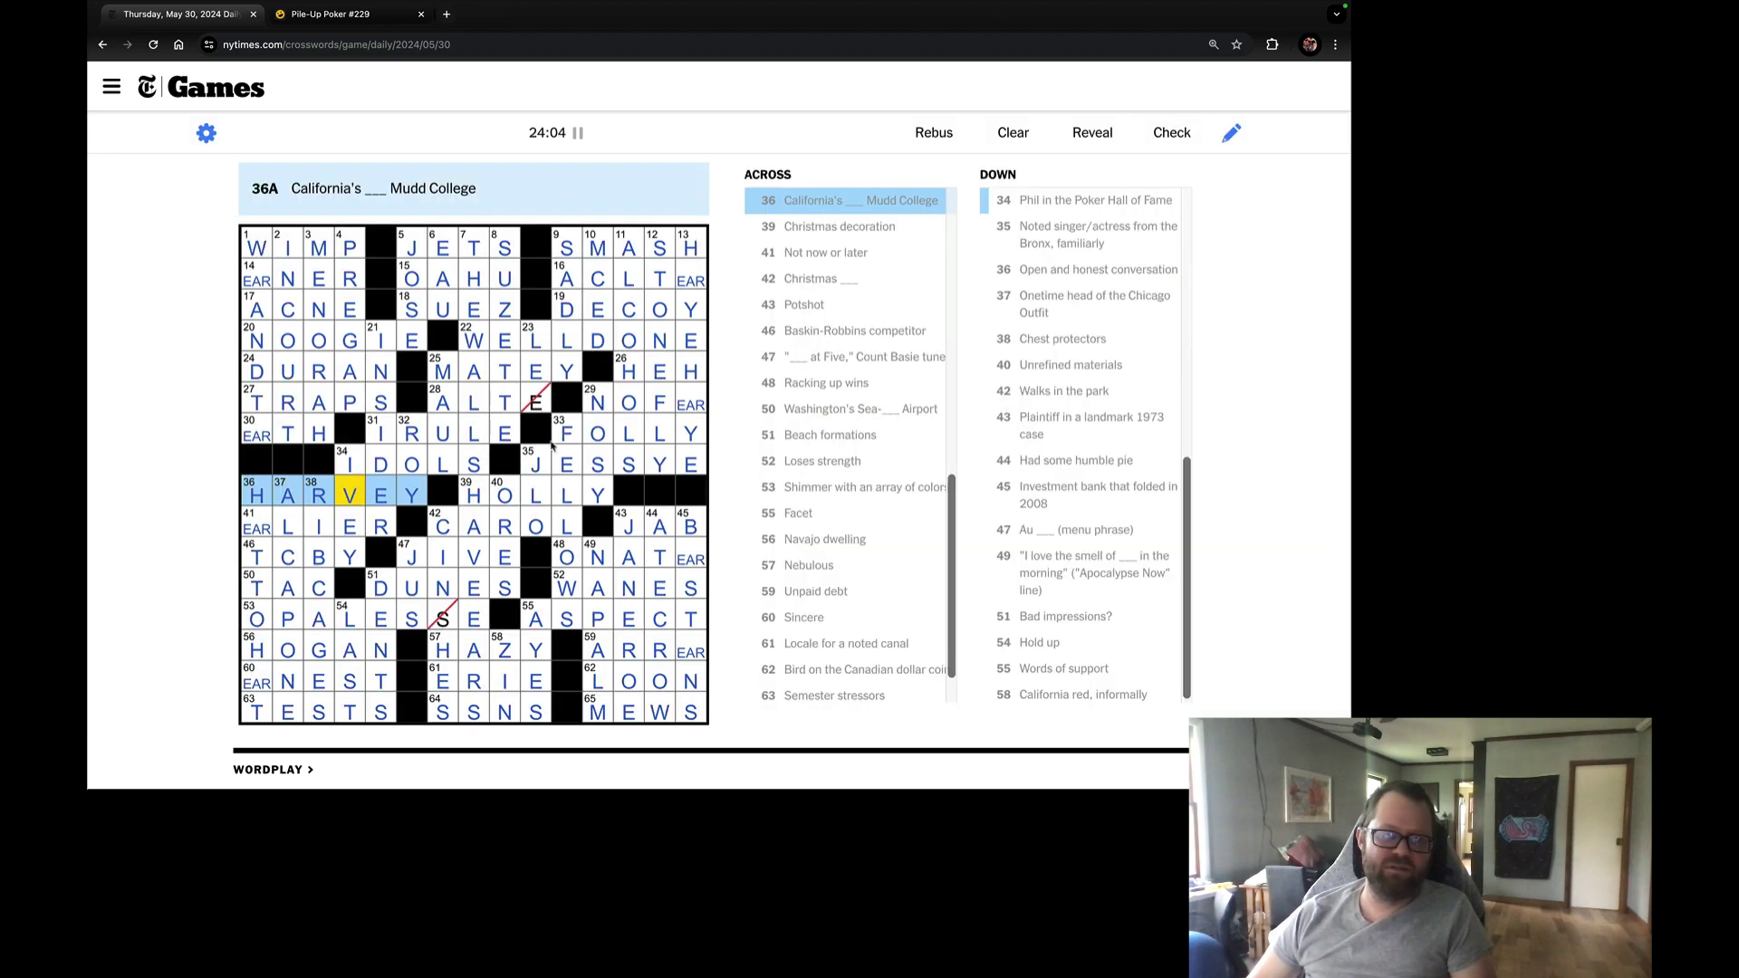
# Fix the flagged squares, turning OPALESSE into OPALESCE and correcting 28-Across.
pyautogui.click(350, 495)
pyautogui.click(449, 625)
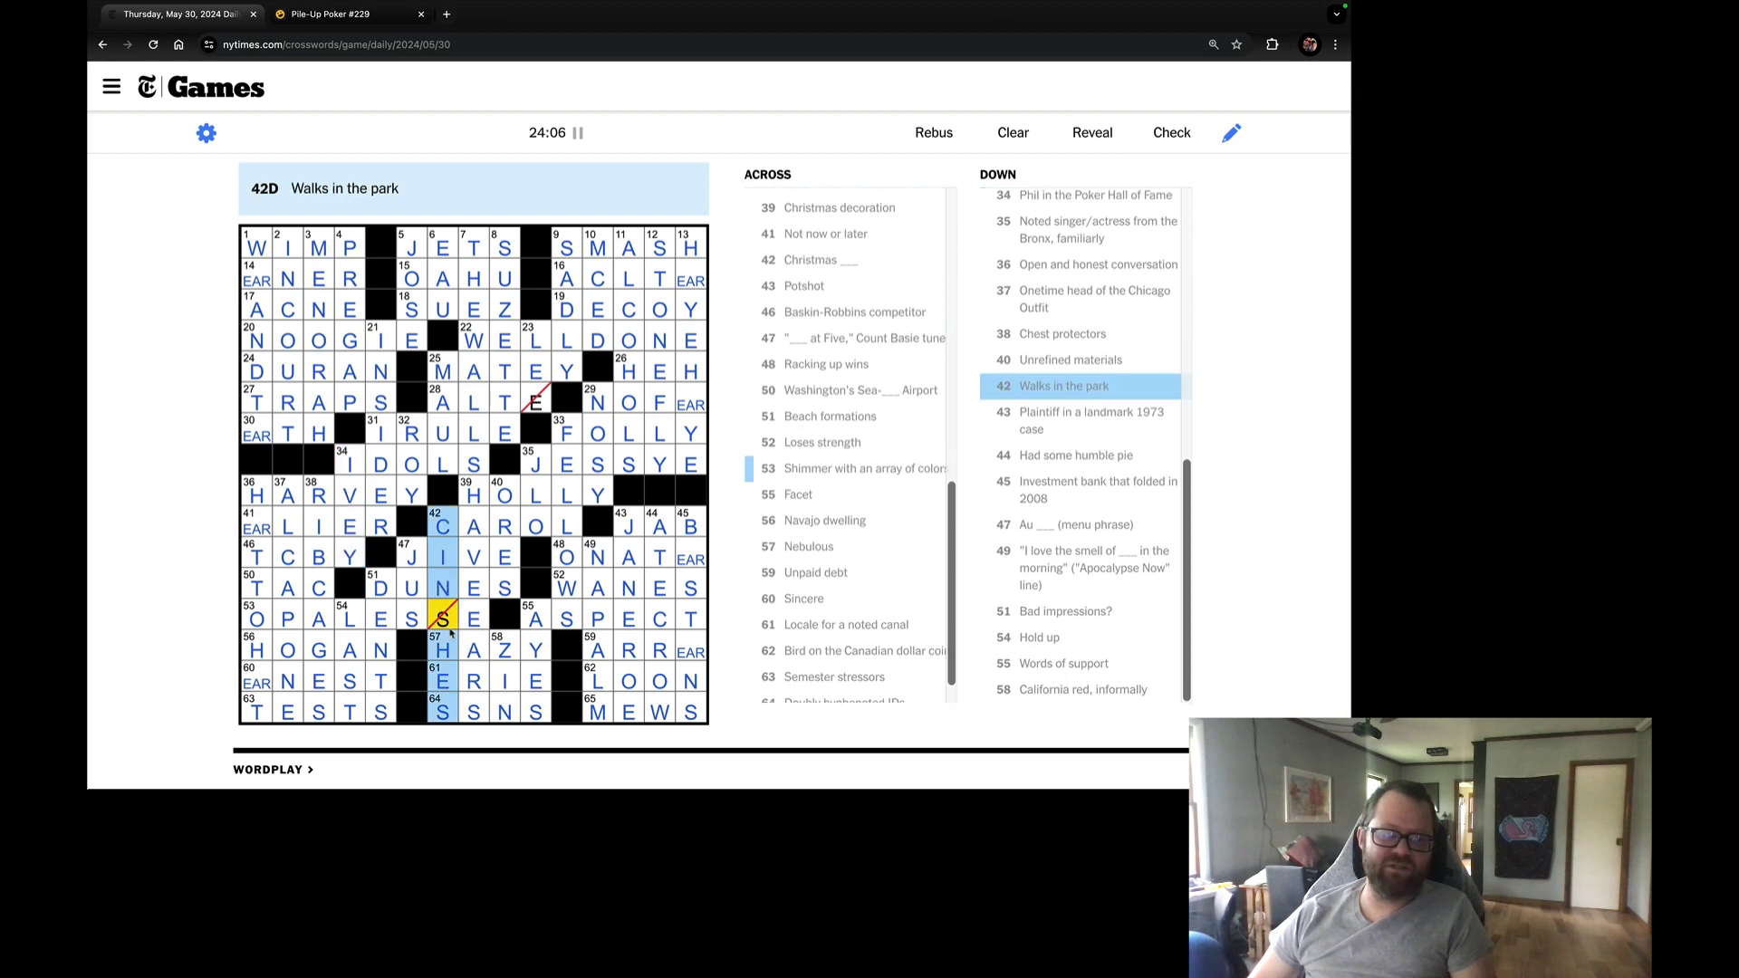
pyautogui.write('c')
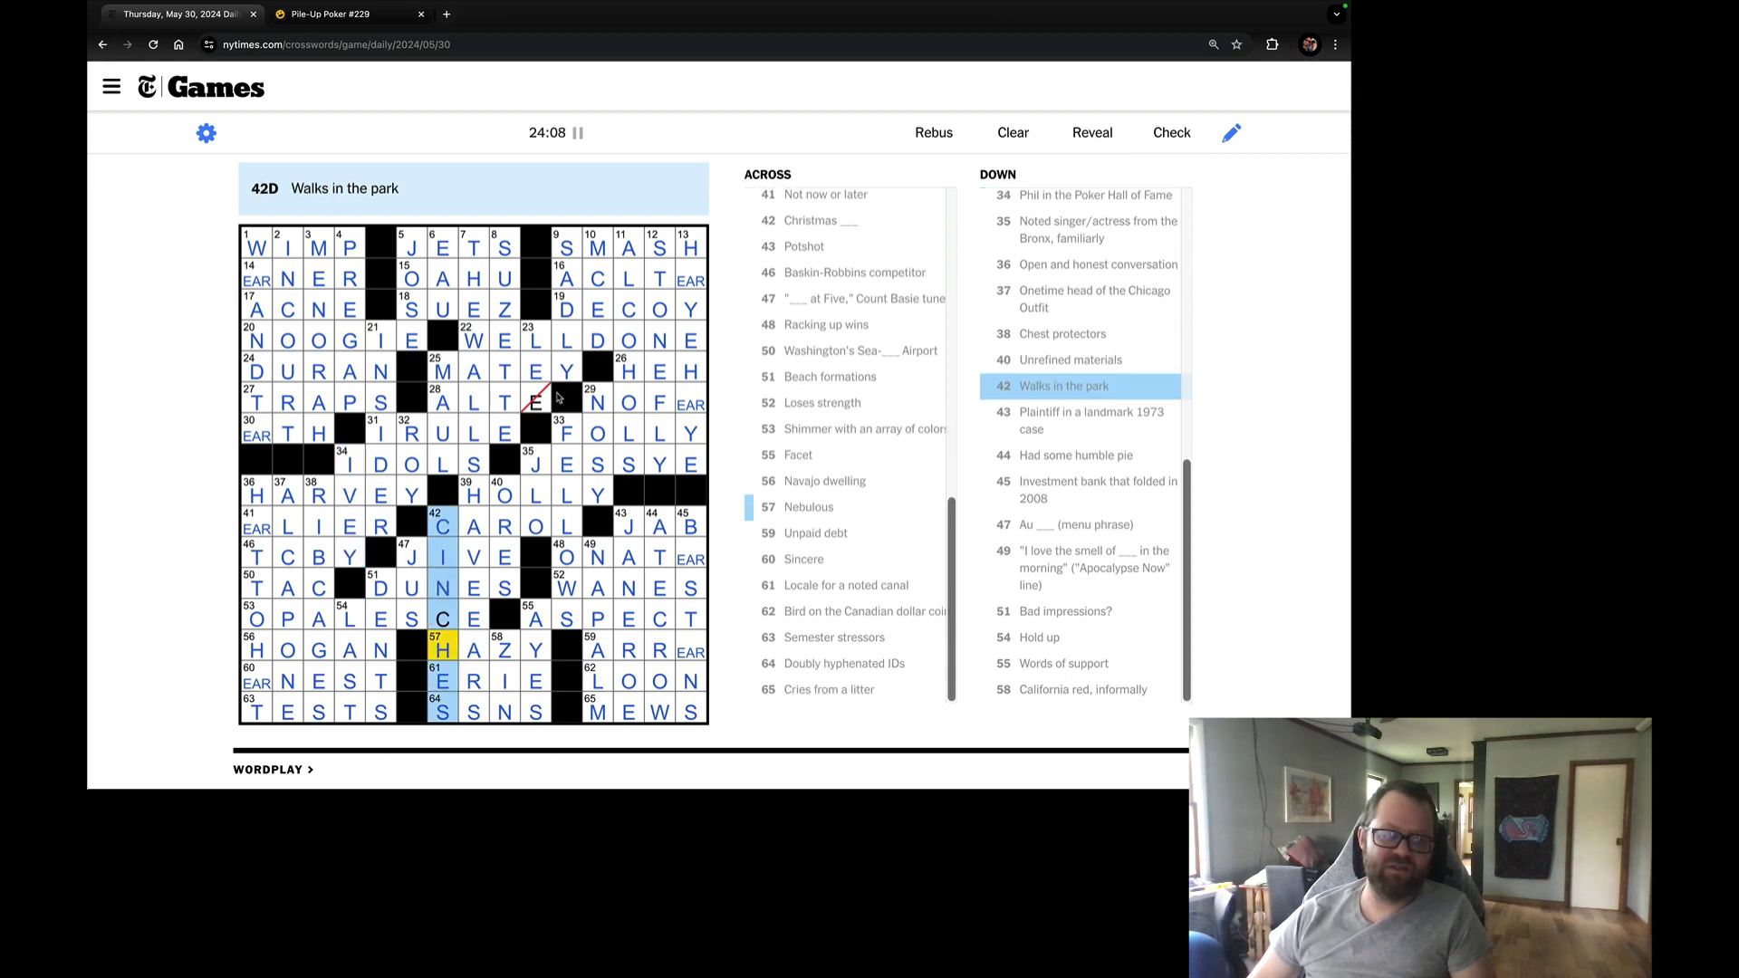
pyautogui.click(539, 402)
pyautogui.write('o')
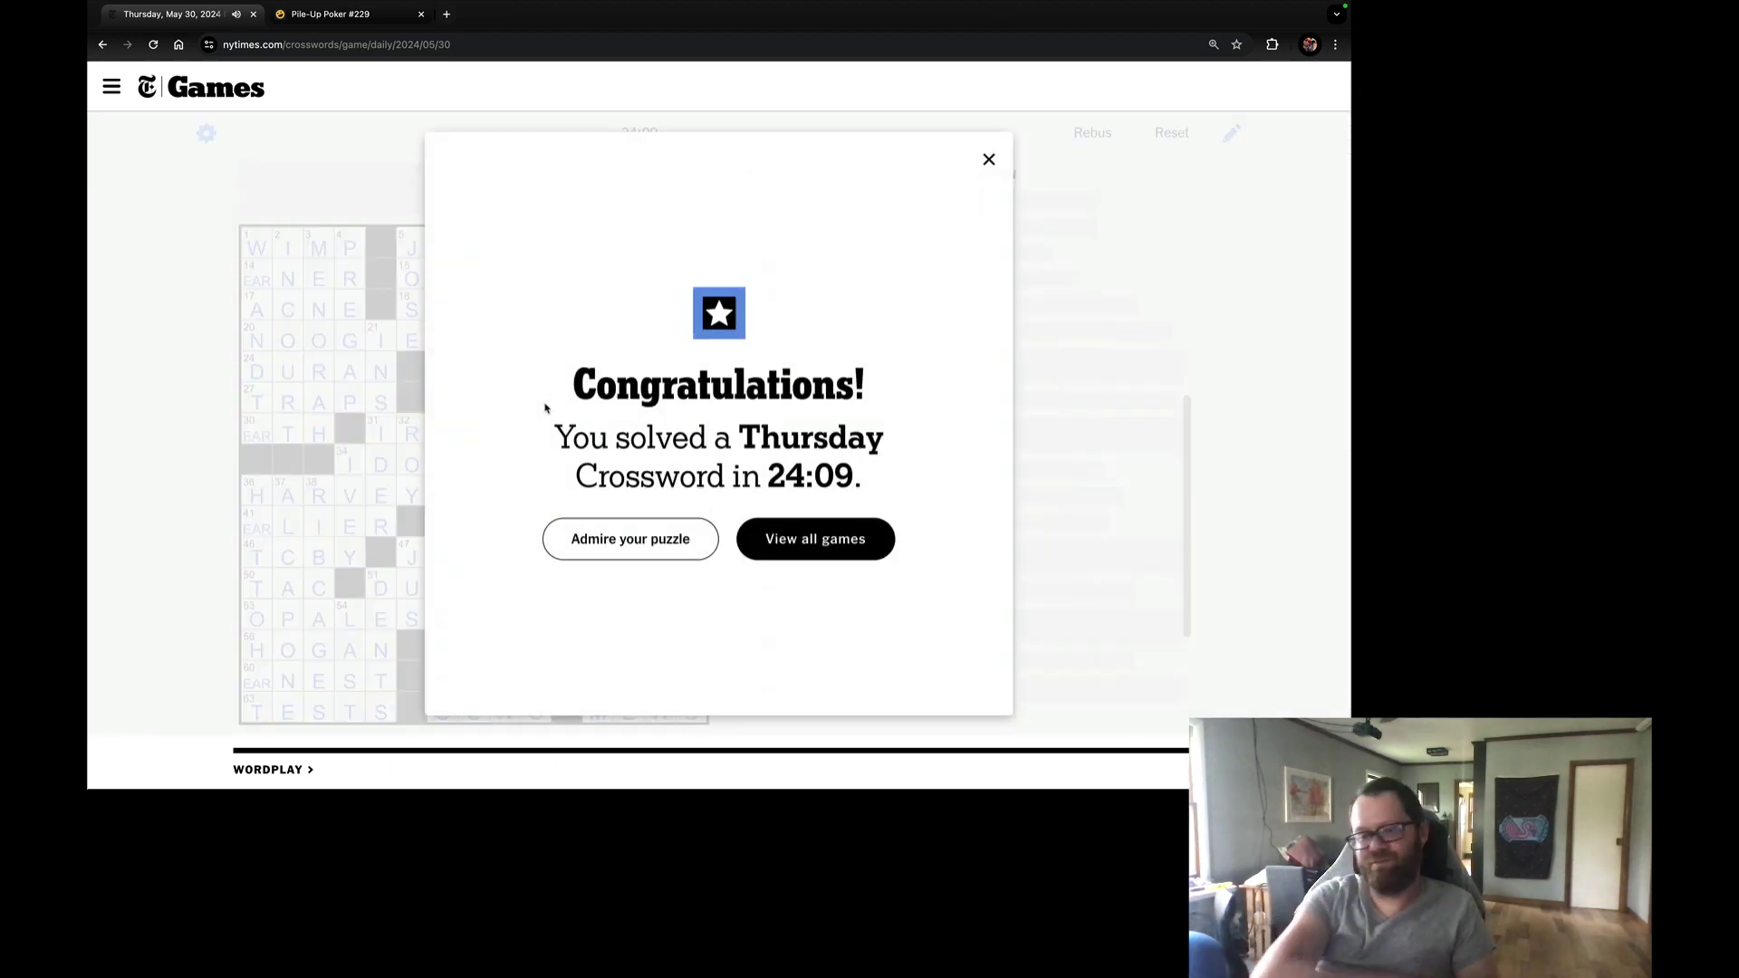